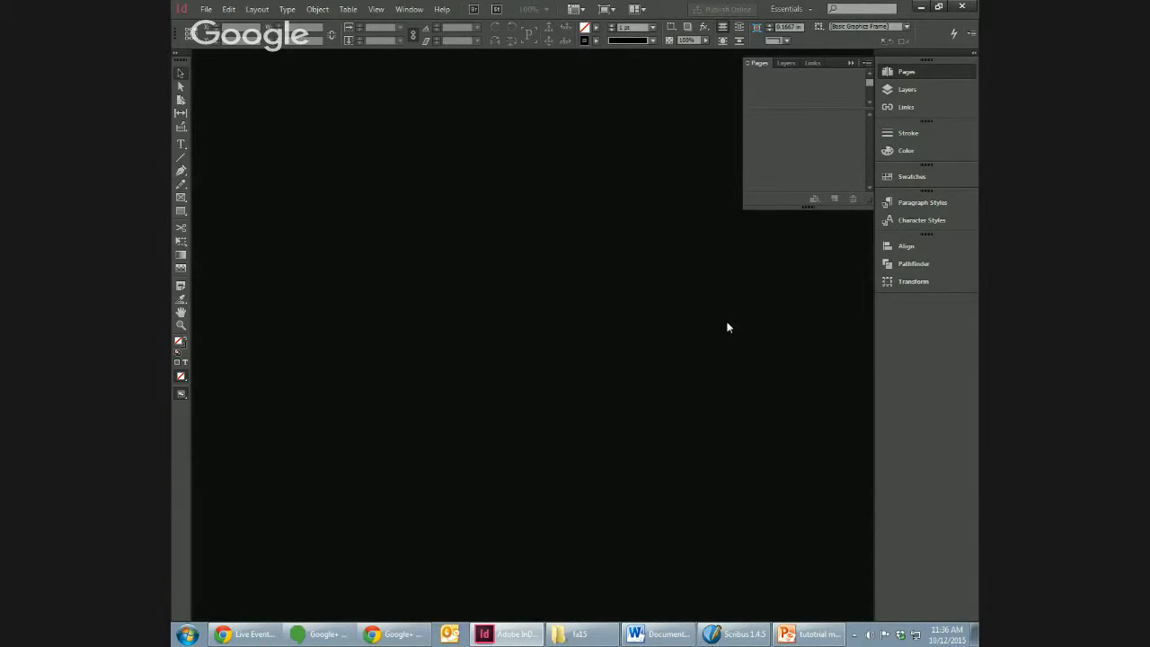
Step: Collapse the expanded Pages panel to free up the workspace
left_click(850, 64)
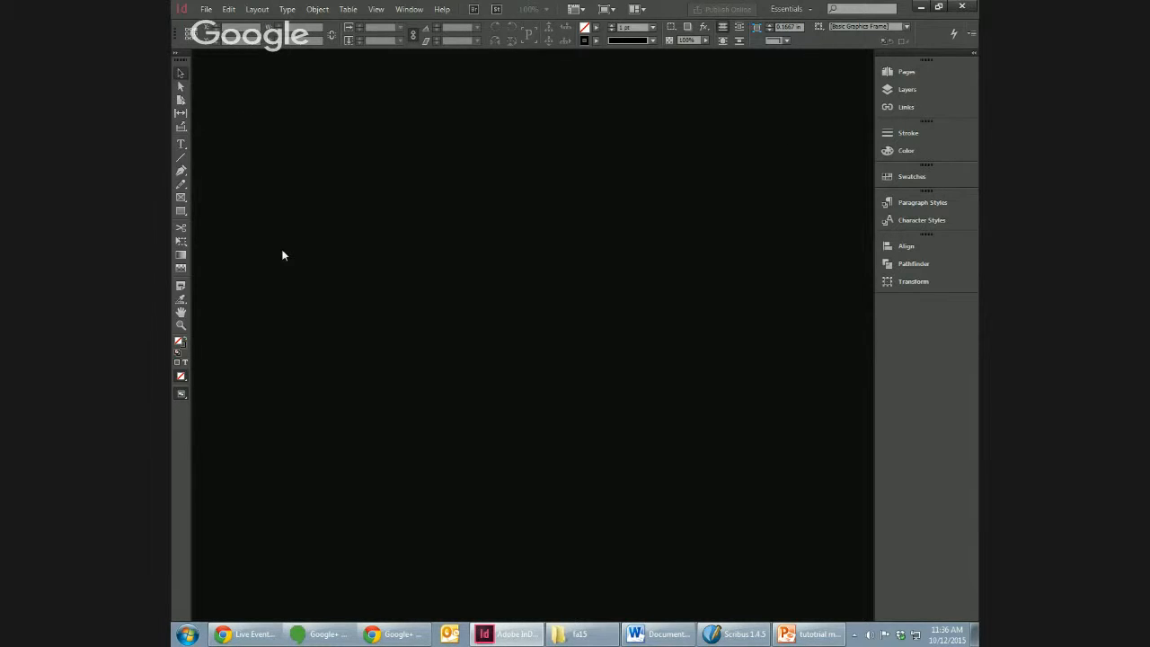
left_click(206, 9)
mouse_move(221, 24)
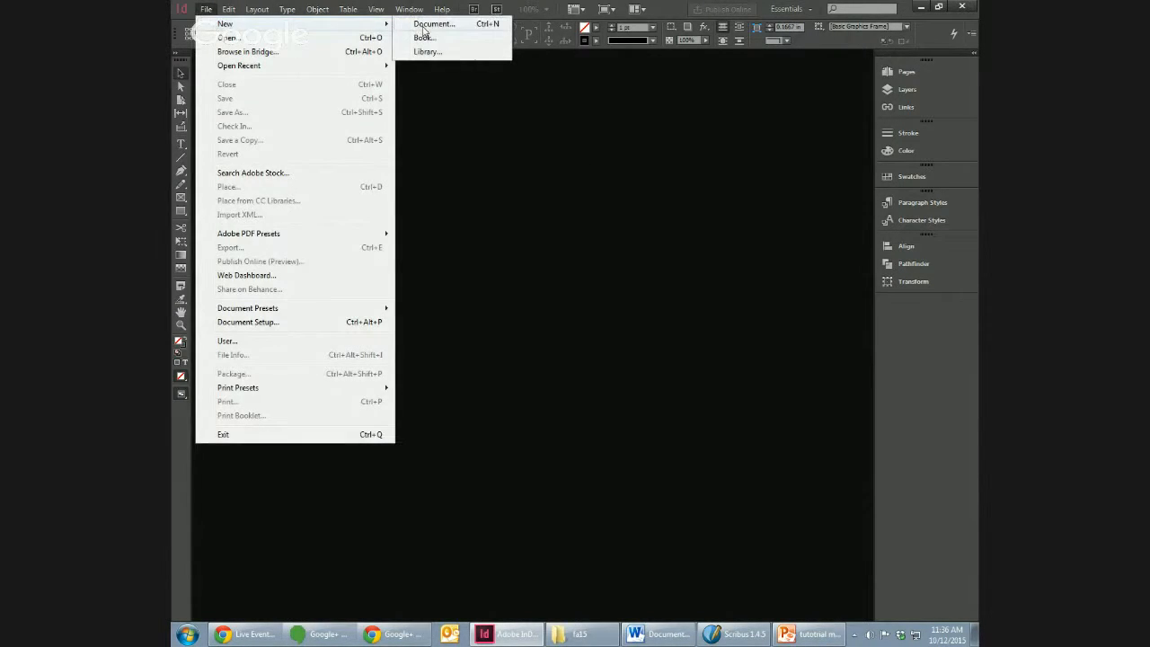
left_click(423, 27)
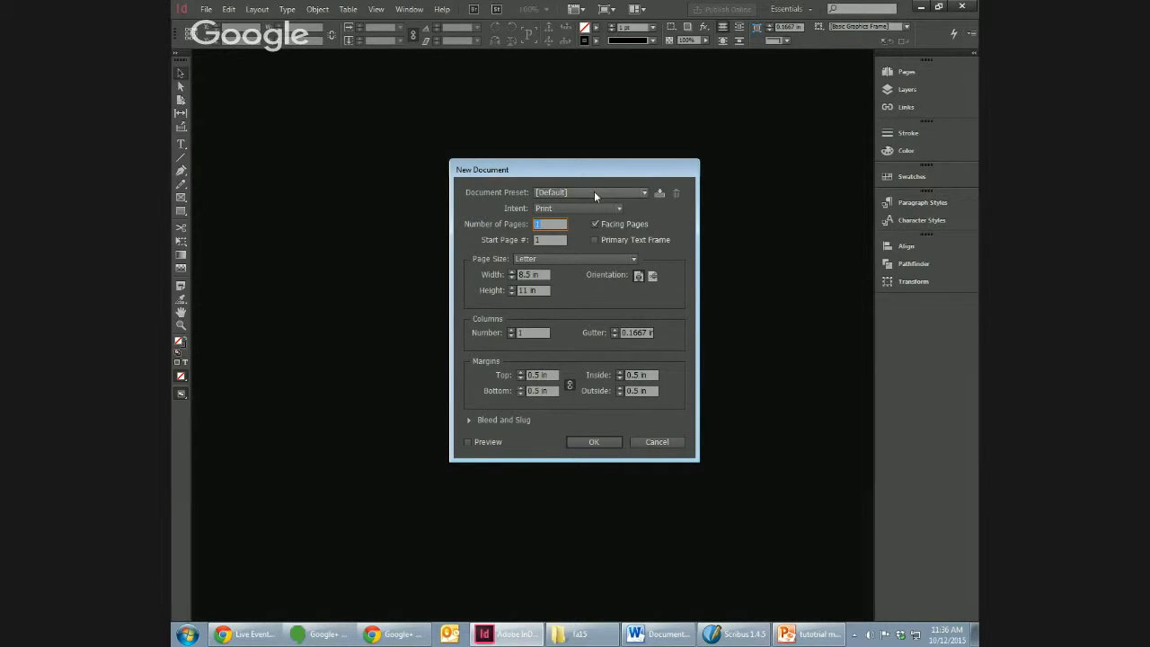
left_click_drag(575, 169, 559, 184)
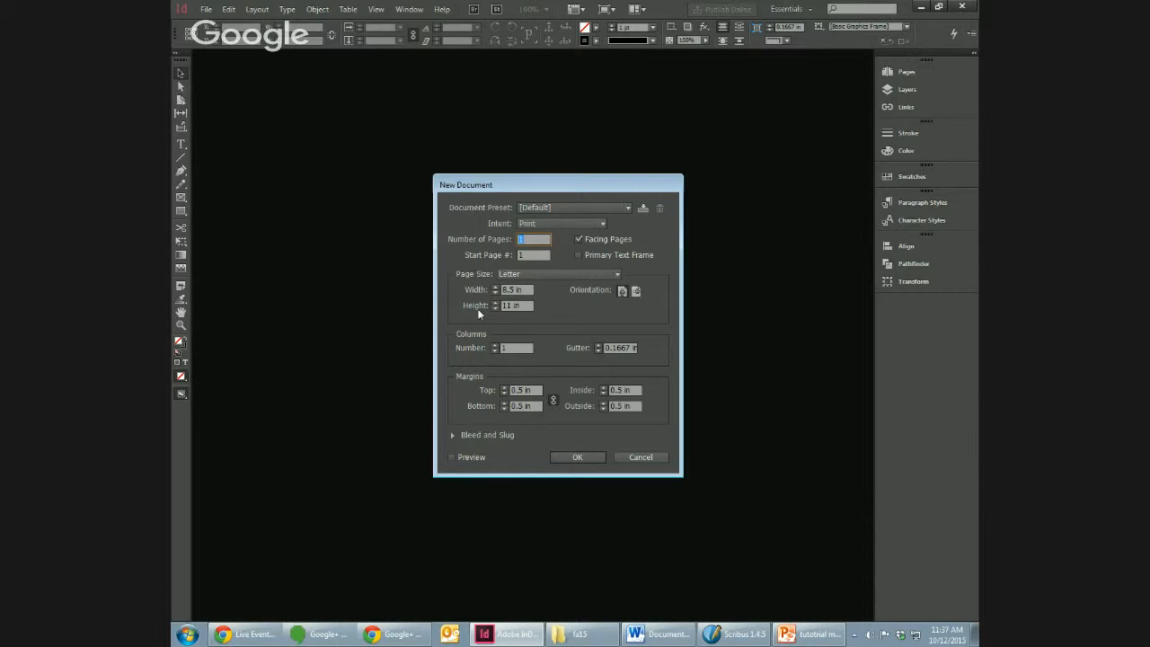
left_click(648, 457)
Step: Open the Units & Increments preferences
left_click(205, 9)
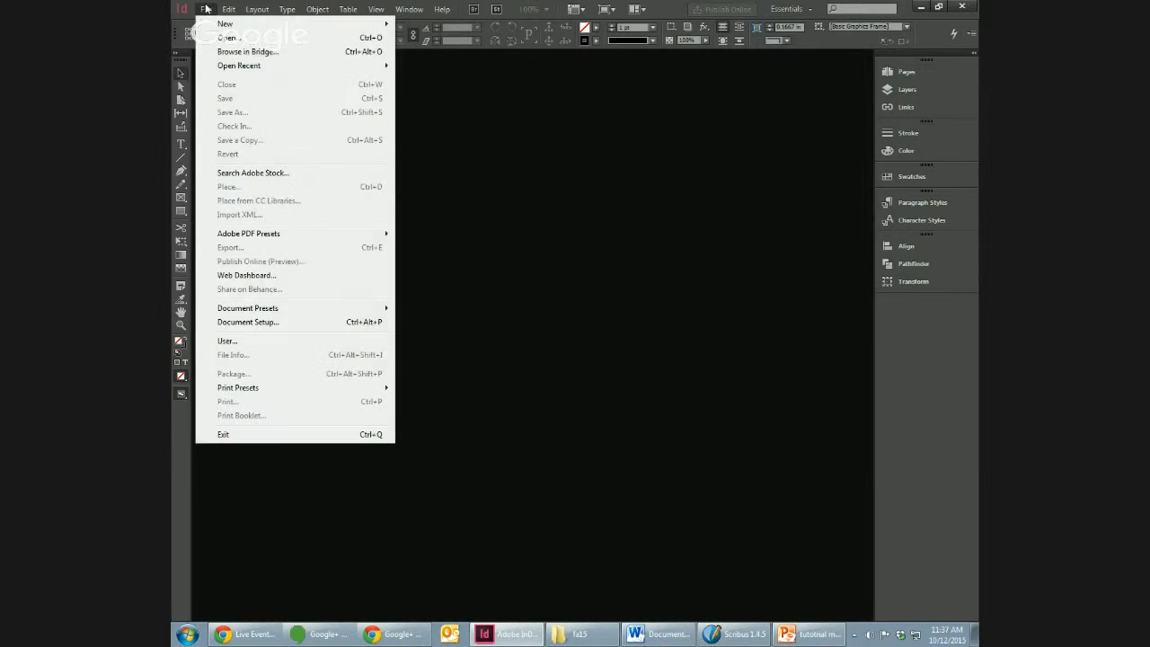
mouse_move(229, 9)
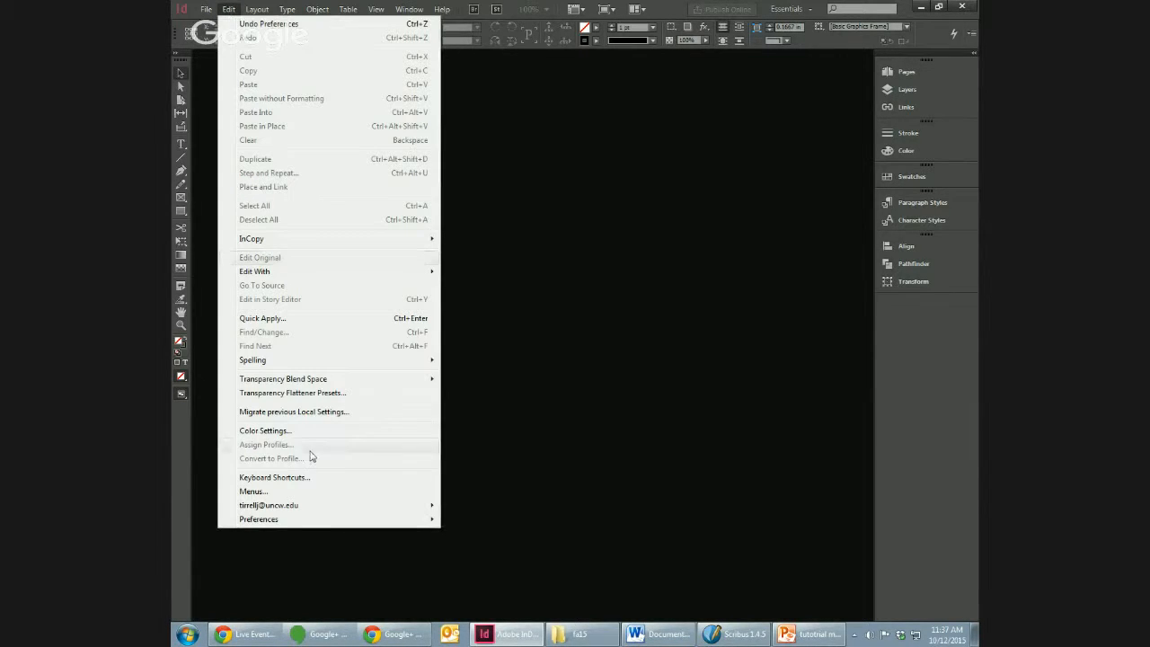
mouse_move(300, 519)
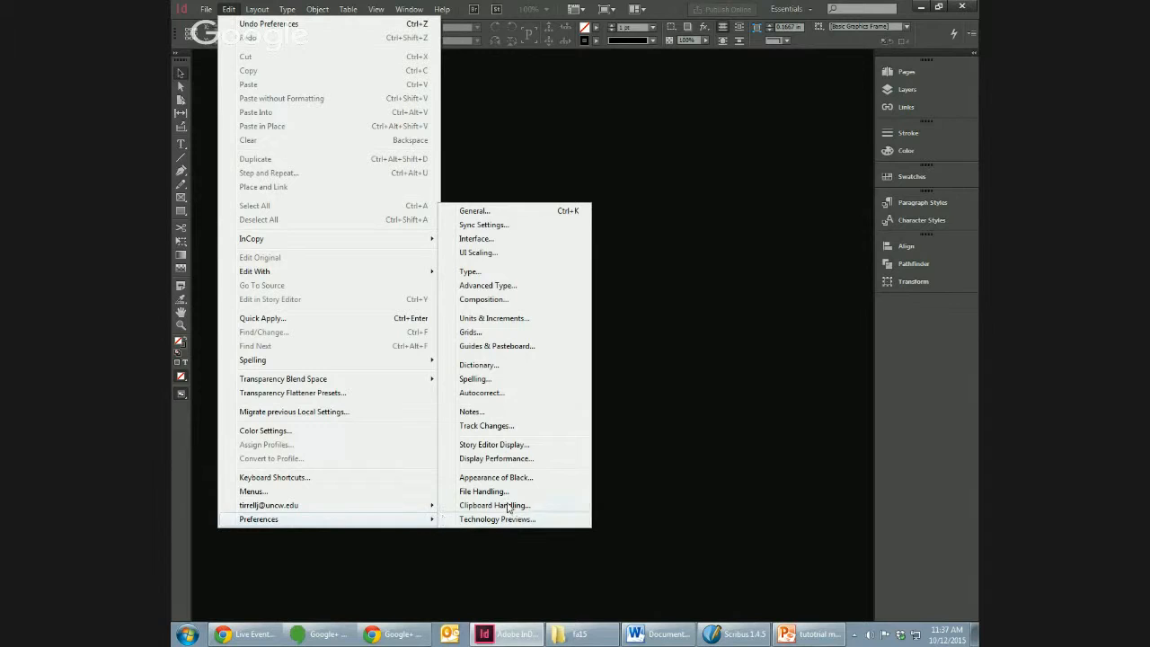
left_click(524, 320)
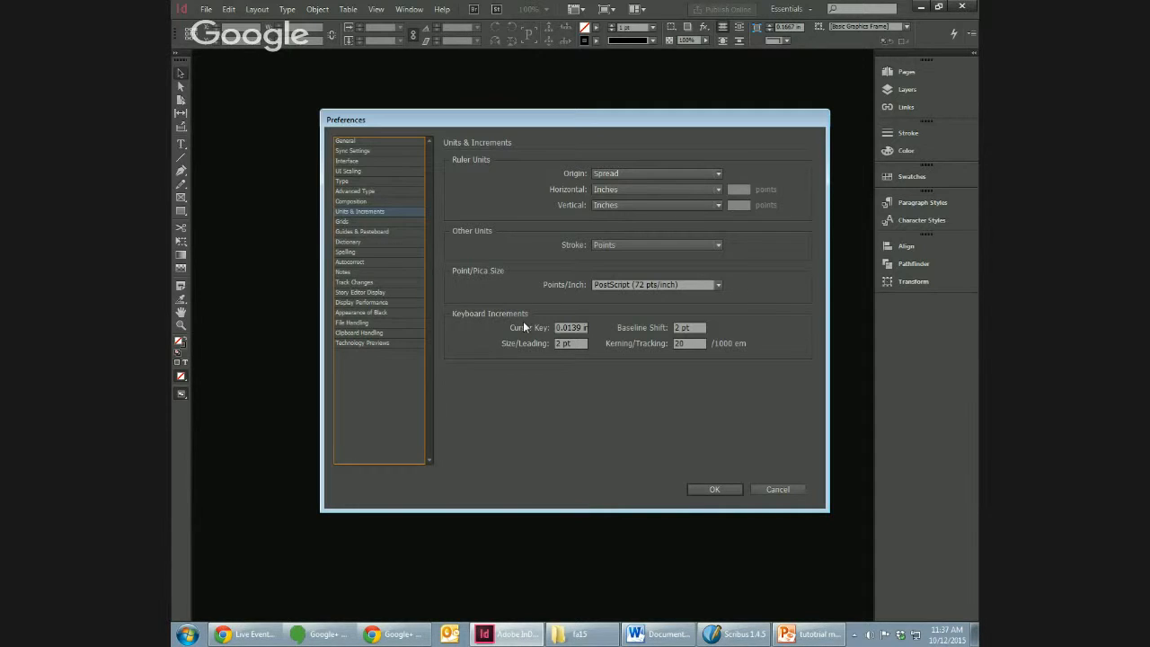
Step: Set the horizontal and vertical ruler units to Points
left_click(693, 189)
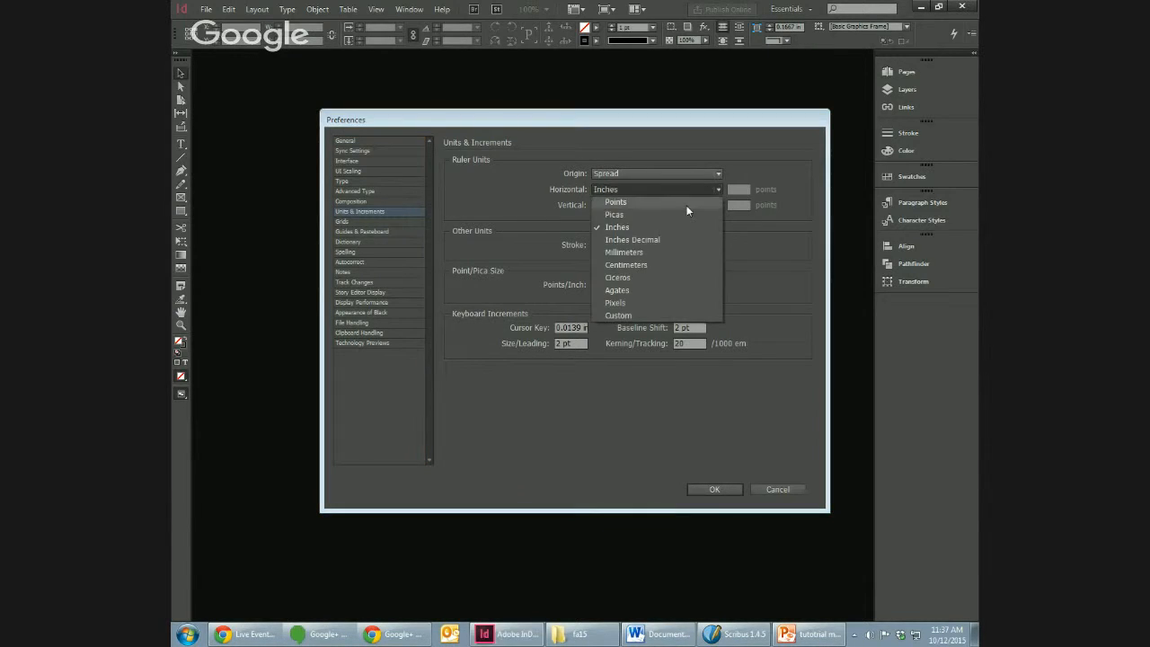
left_click(688, 201)
left_click(688, 205)
left_click(688, 215)
Step: Set the vertical and horizontal ruler units to Inches and apply the preferences
left_click(685, 206)
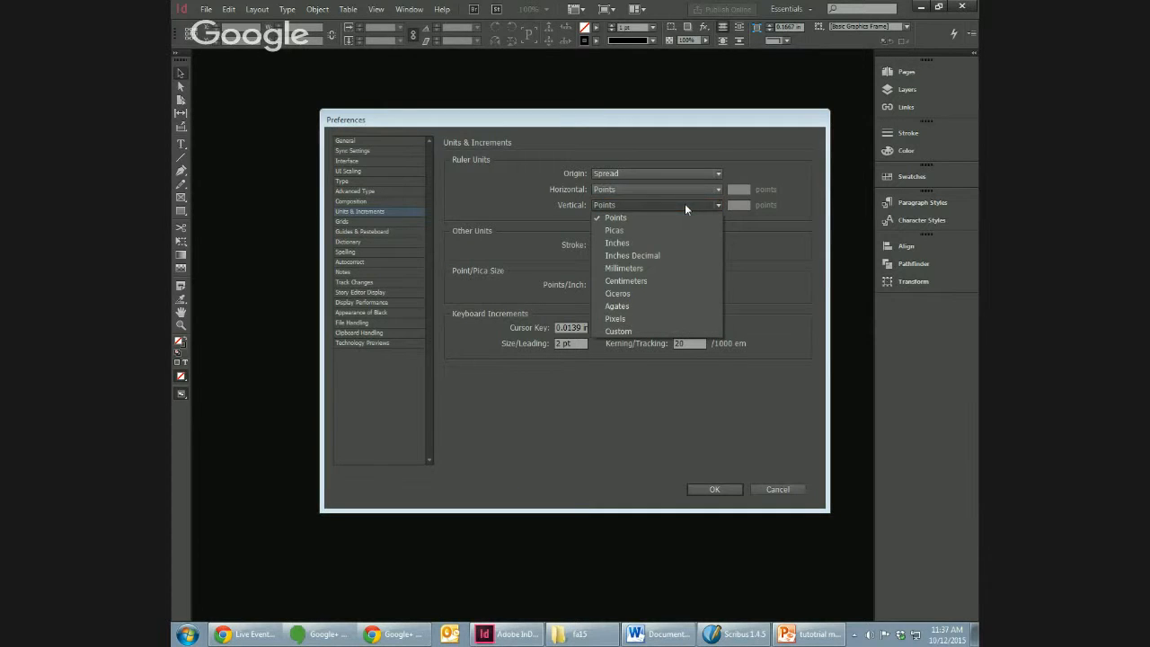
left_click(676, 241)
left_click(675, 191)
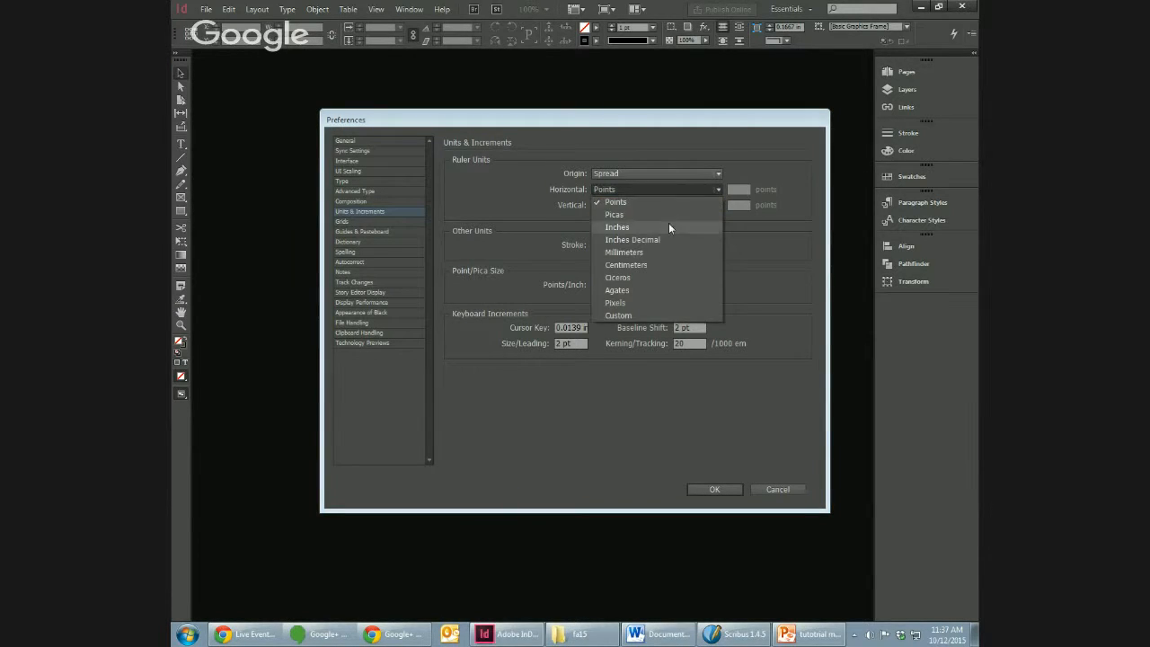
left_click(669, 223)
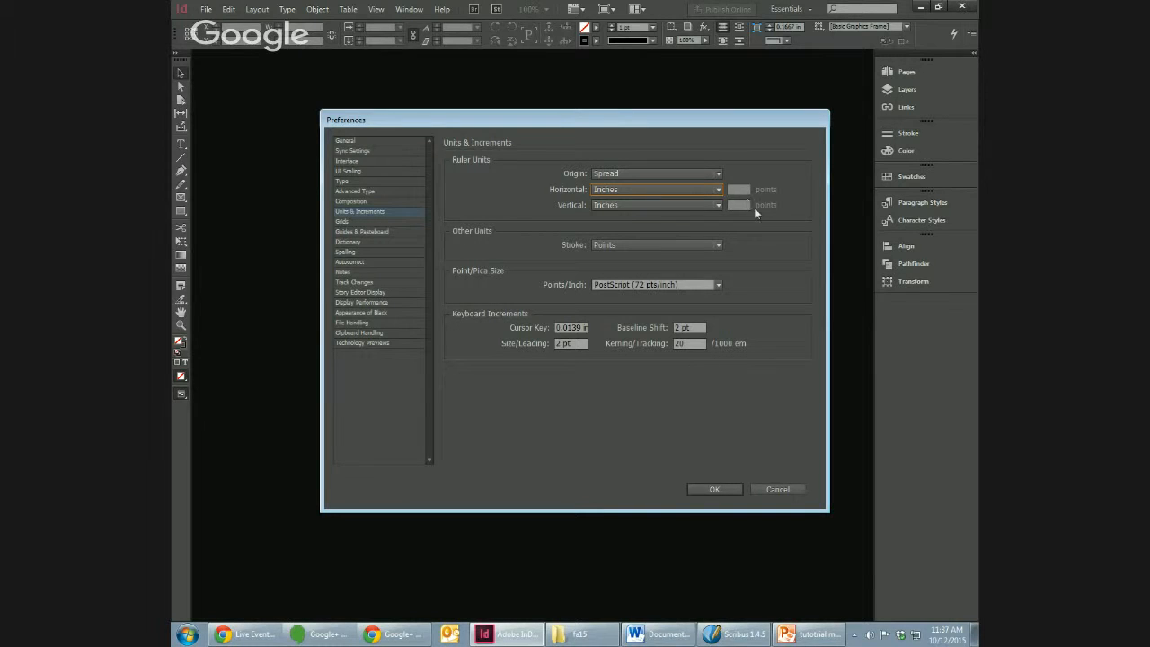
left_click(714, 490)
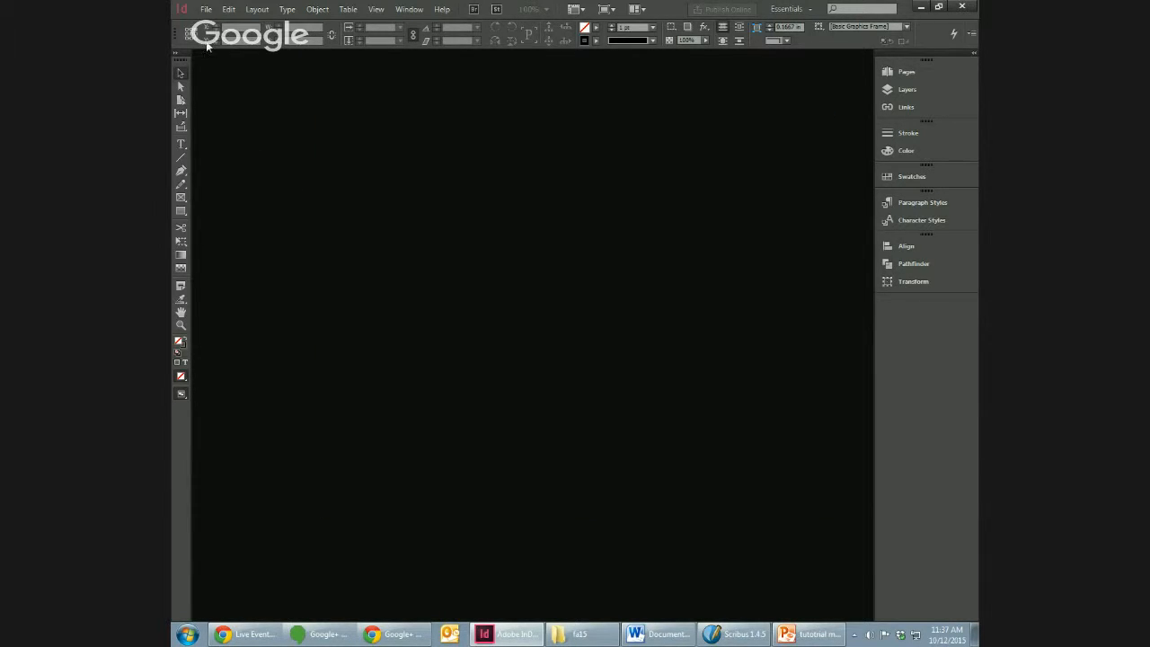
Step: Create a one-page Letter-size print document with Facing Pages turned off and 0.5 in margins
left_click(205, 9)
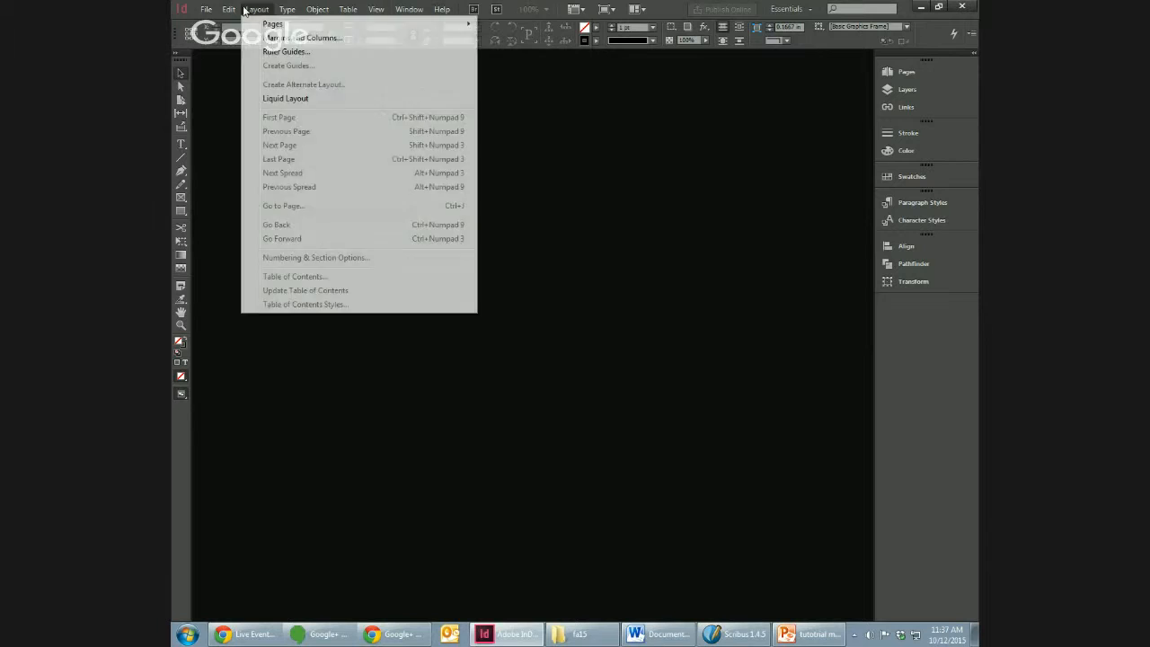
mouse_move(215, 24)
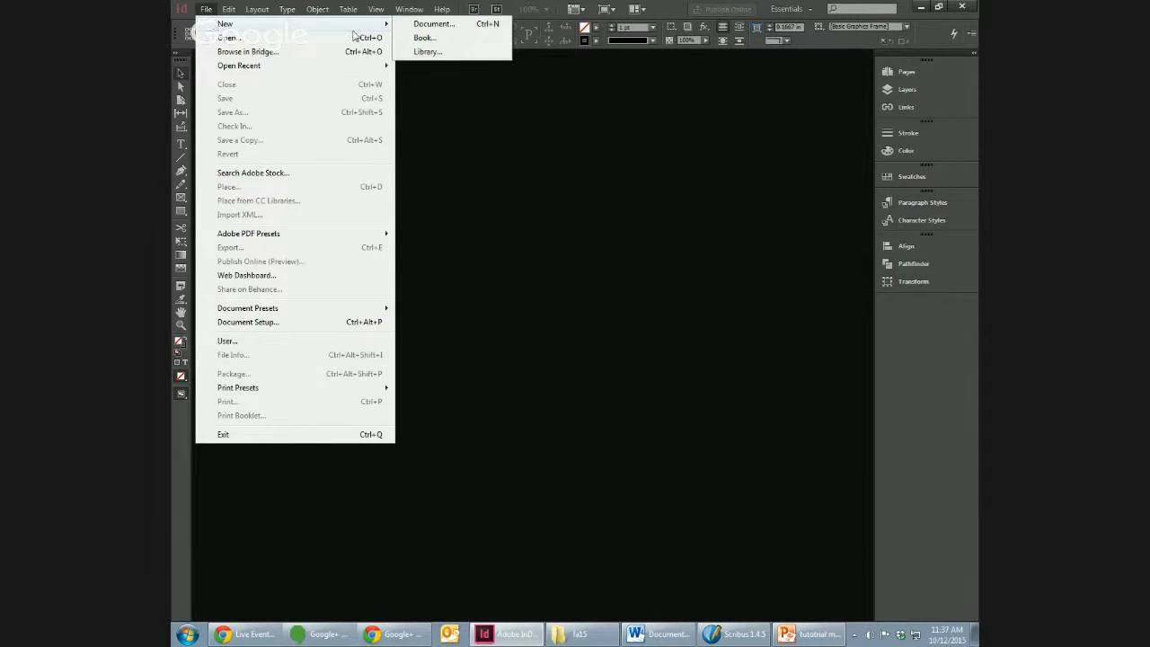
left_click(438, 25)
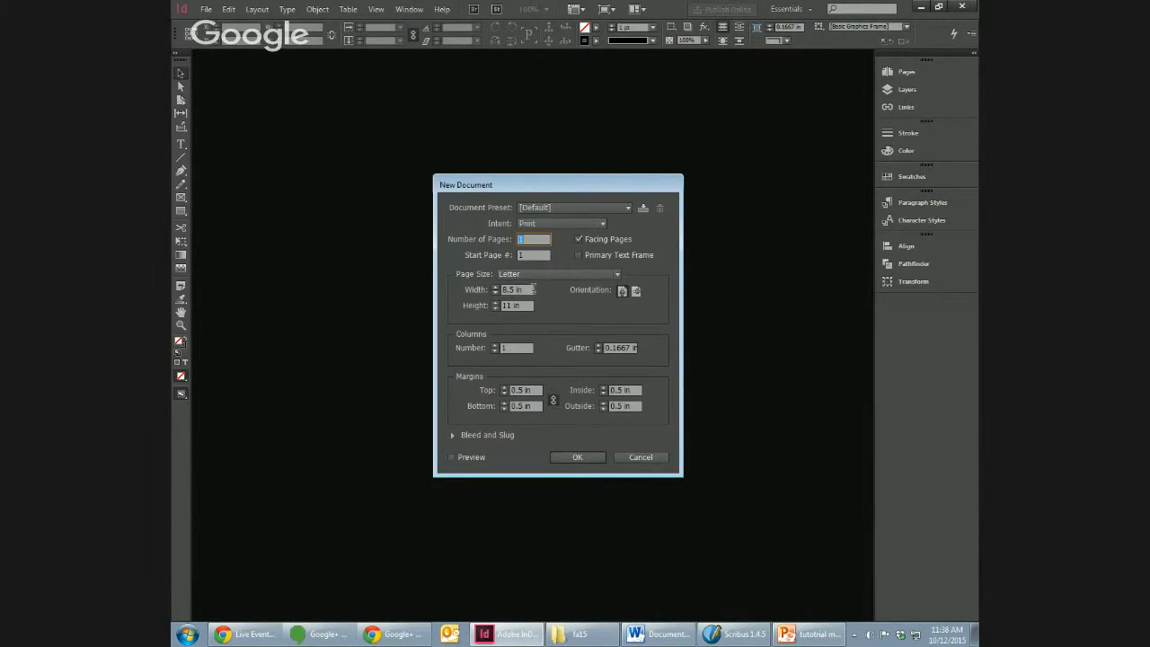
left_click(566, 274)
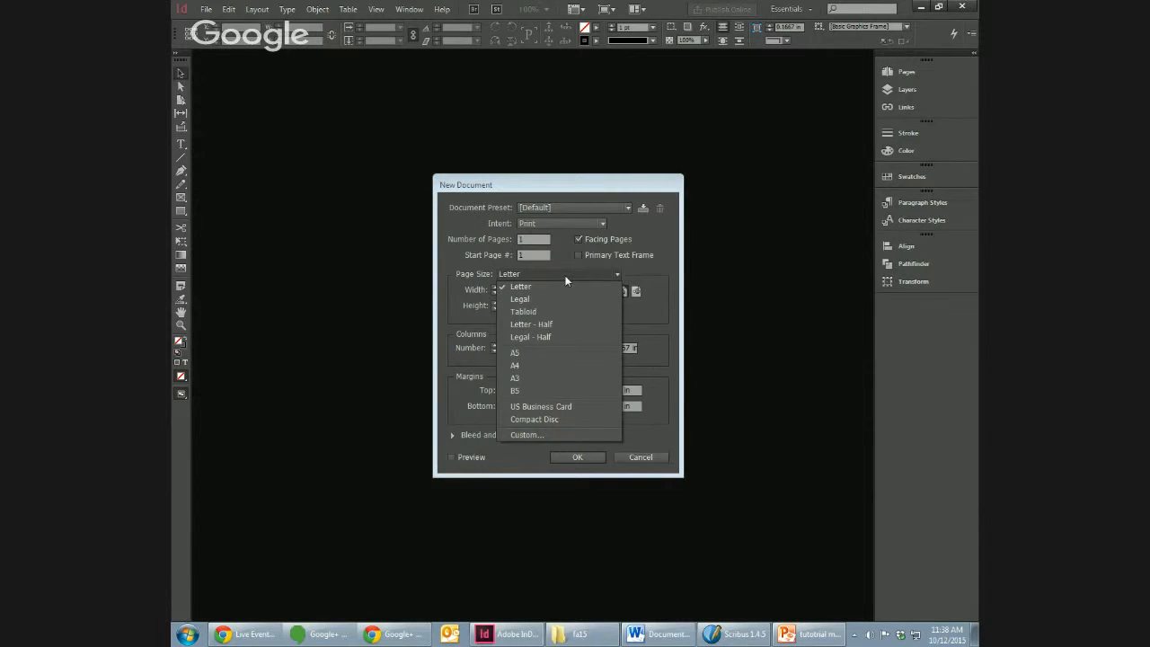
left_click(664, 261)
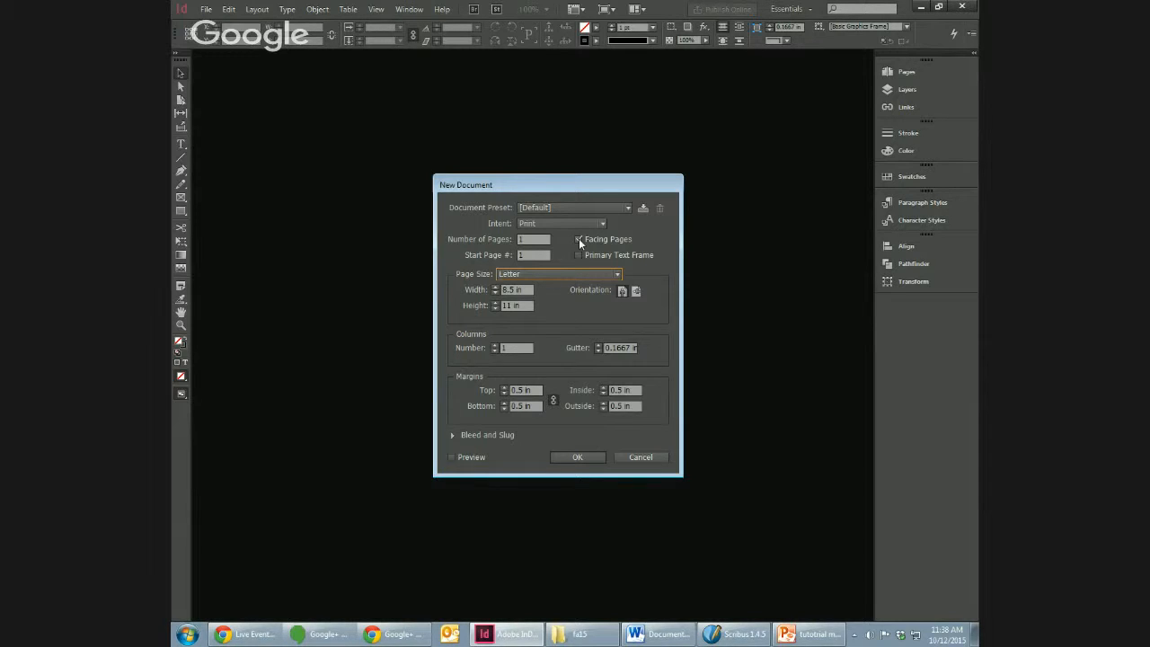
left_click(578, 240)
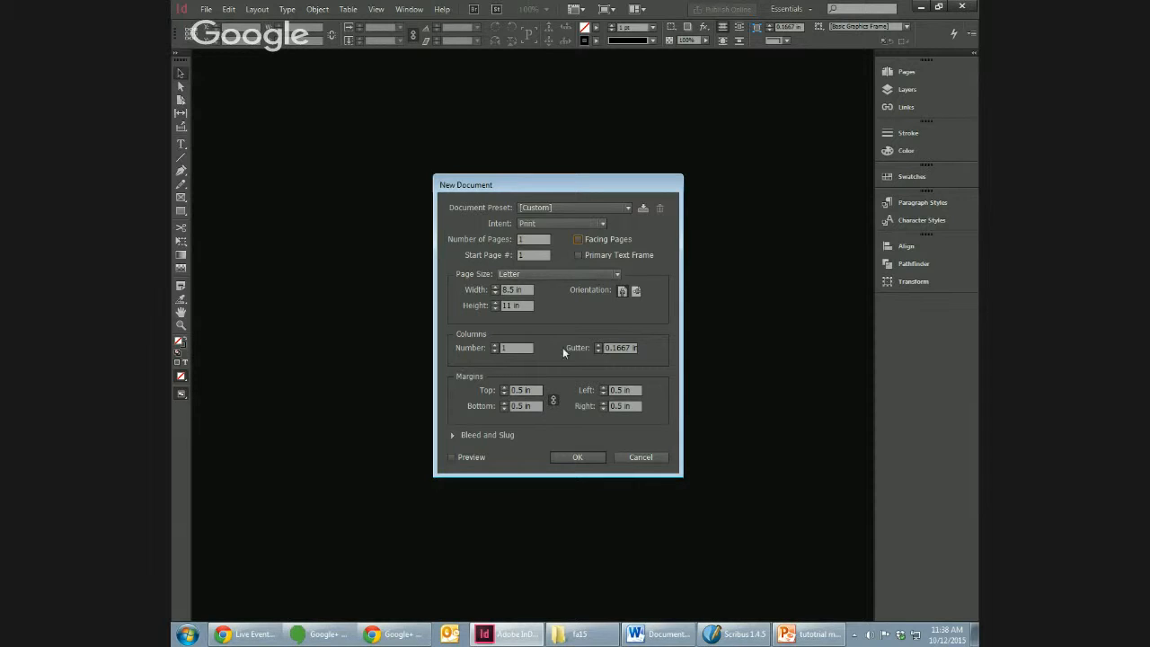
left_click(529, 389)
left_click(584, 456)
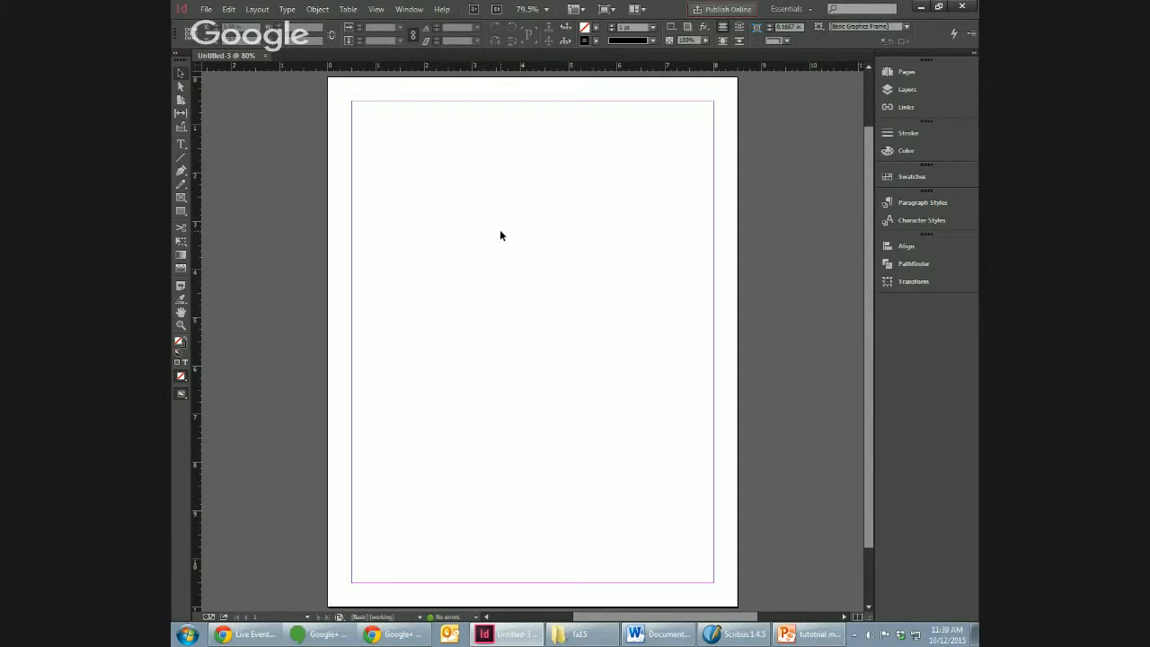
Step: Draw a text frame about 5 in wide and 3.5 in high in the upper part of the page with the Type tool
key("j")
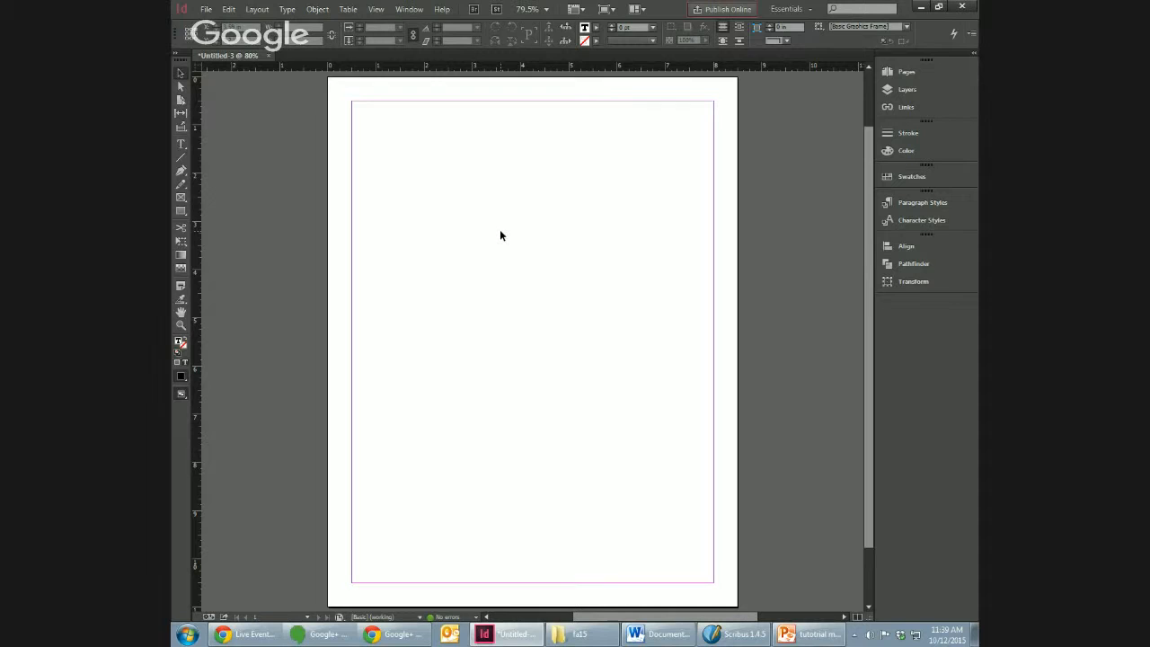
left_click(180, 142)
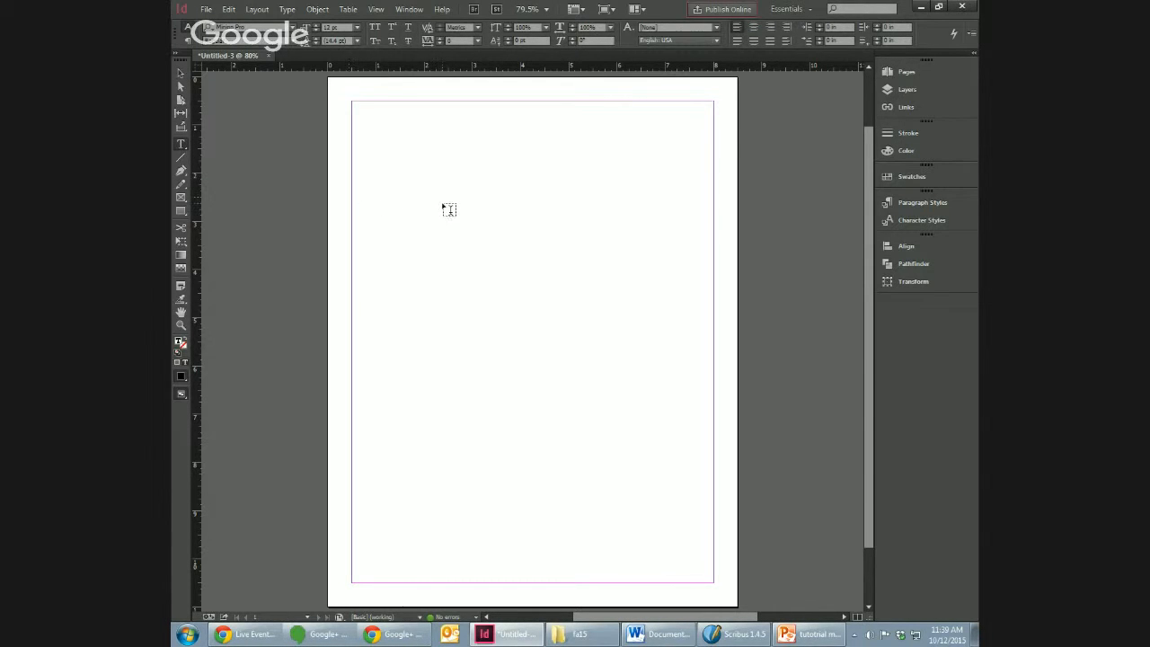
key("b")
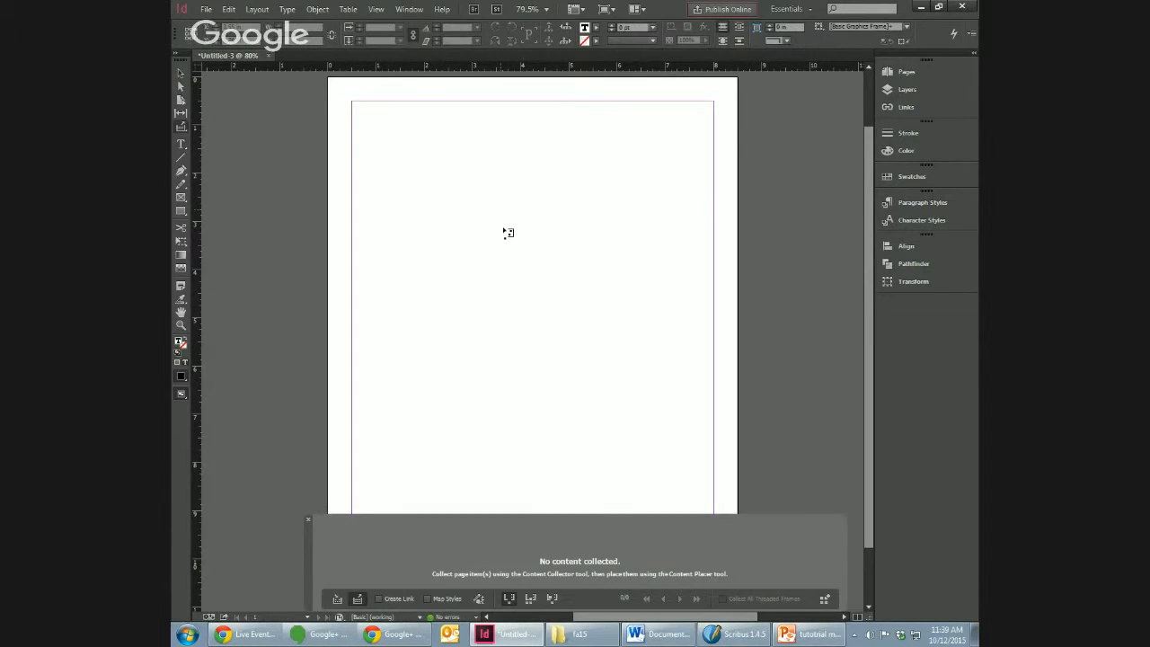
left_click(307, 519)
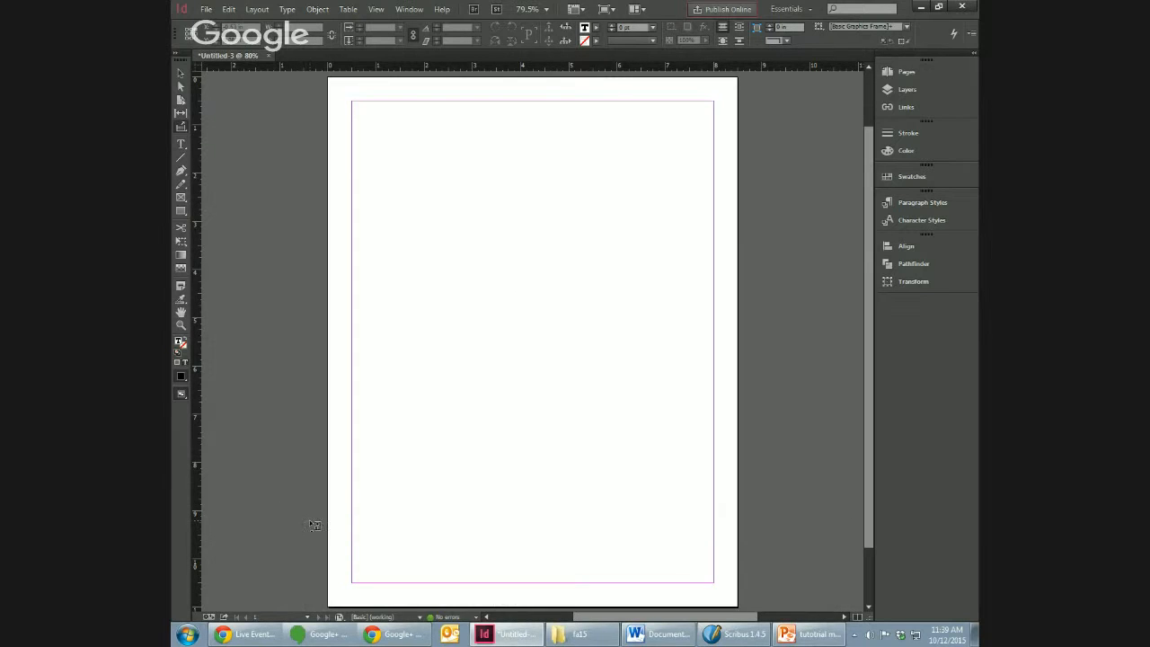
left_click(181, 144)
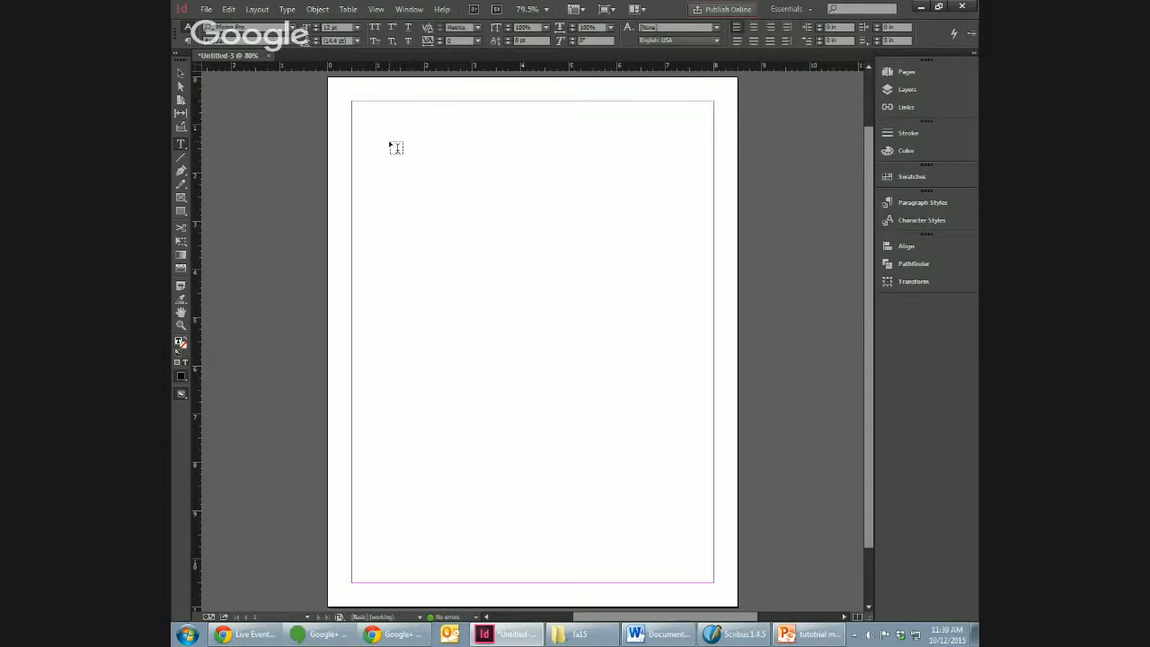
left_click_drag(388, 141, 627, 309)
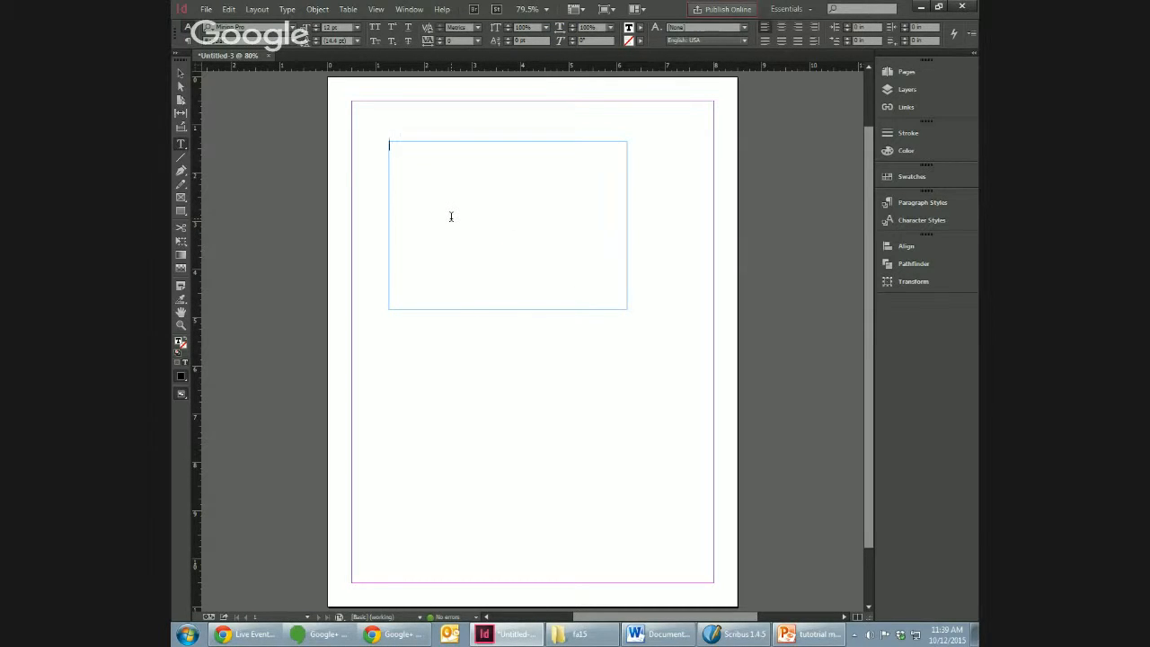
Step: Enter the dummy text "bncjdn cnjkdsn ncjds nk" in the text frame and paste copies of it until the frame overflows
type("bncjdn cnjkdsn ncjds nk")
key("ctrl+a")
key("ctrl+c")
key("ctrl+v")
key("ctrl+v")
key("ctrl+v")
key("ctrl+v")
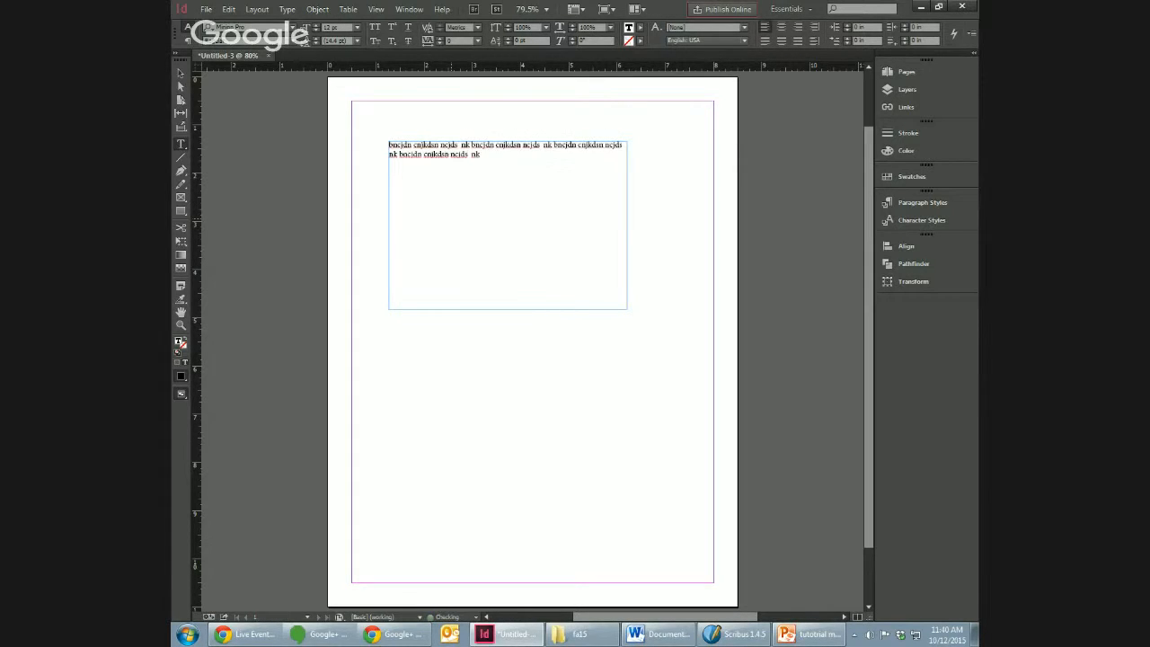
key("ctrl+v")
key("ctrl+v")
key("ctrl+v")
key("ctrl+v")
key("ctrl+v")
key("ctrl+v")
key("ctrl+v")
key("ctrl+v")
key("ctrl+v")
key("ctrl+v")
key("ctrl+v")
key("ctrl+v")
key("ctrl+v")
key("ctrl+v")
key("ctrl+v")
key("ctrl+v")
key("ctrl+v")
key("ctrl+v")
key("ctrl+v")
key("ctrl+v")
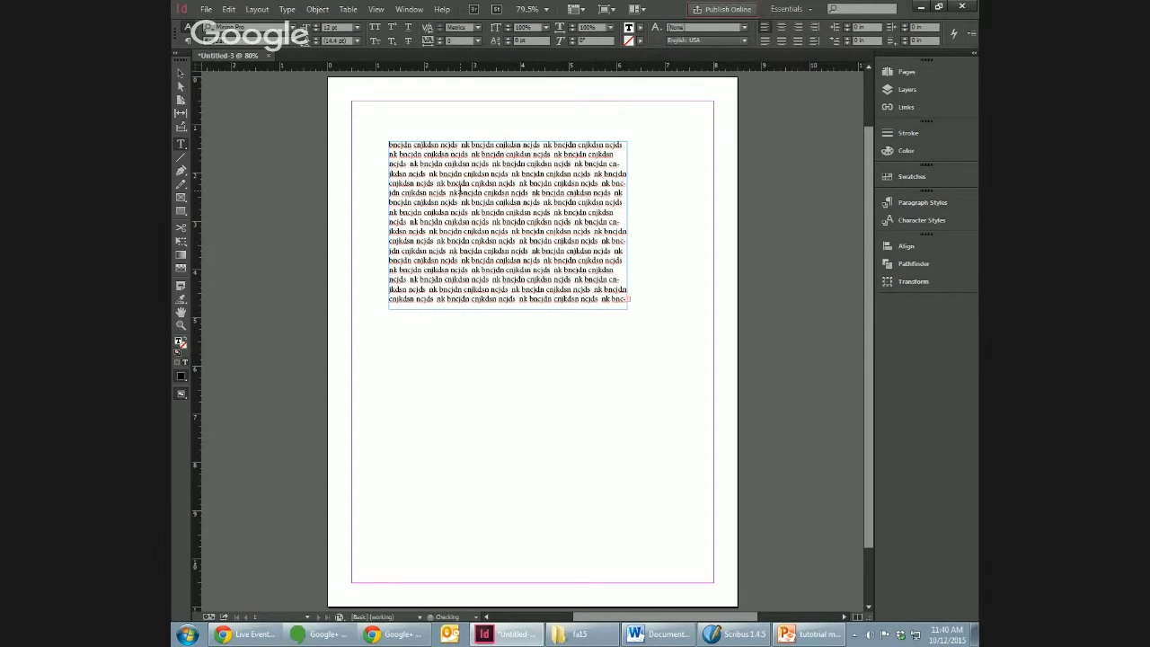
Step: Delete the overflowing dummy text, keeping only the first five lines in the text frame
left_click_drag(460, 191, 659, 413)
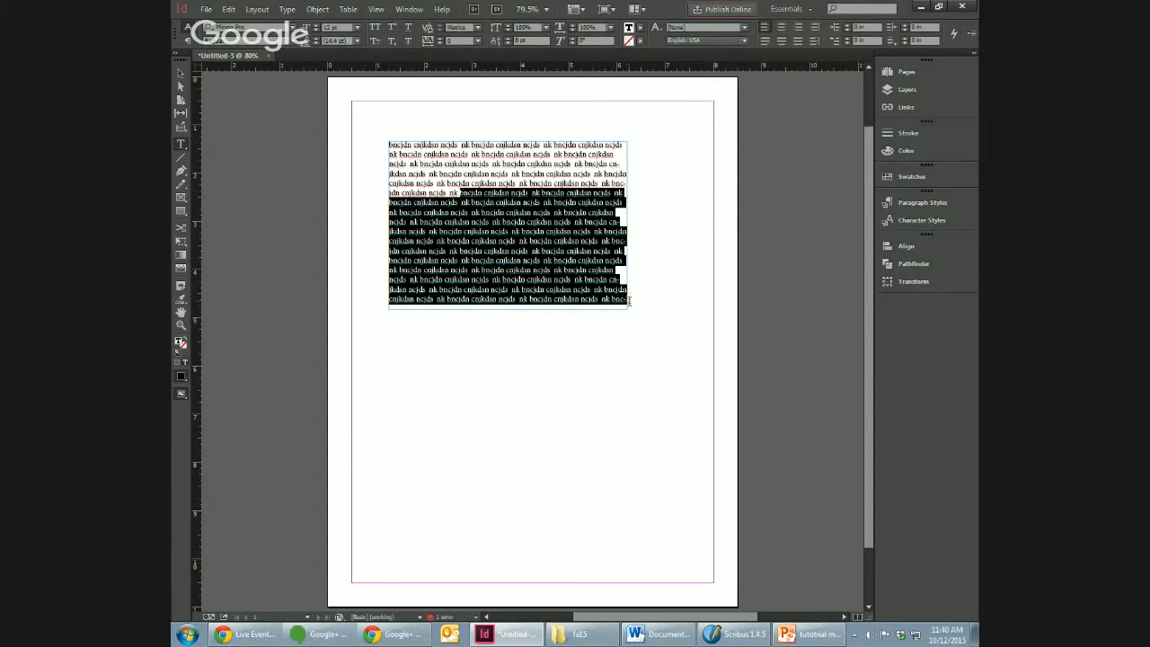
left_click(628, 300)
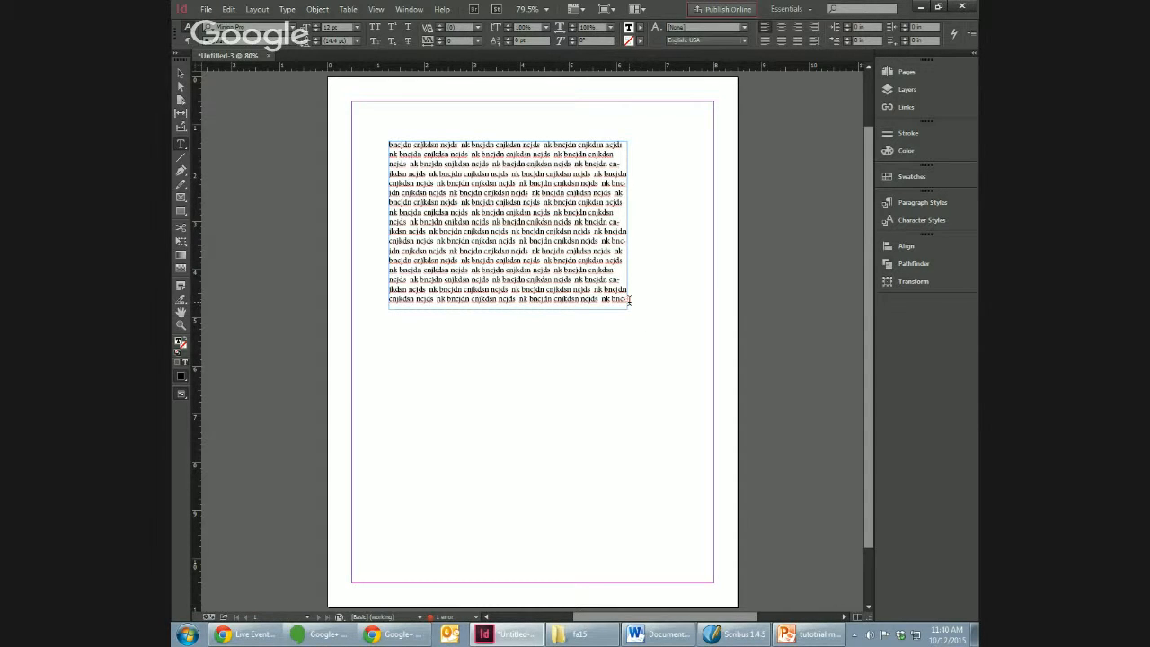
left_click_drag(560, 250, 673, 369)
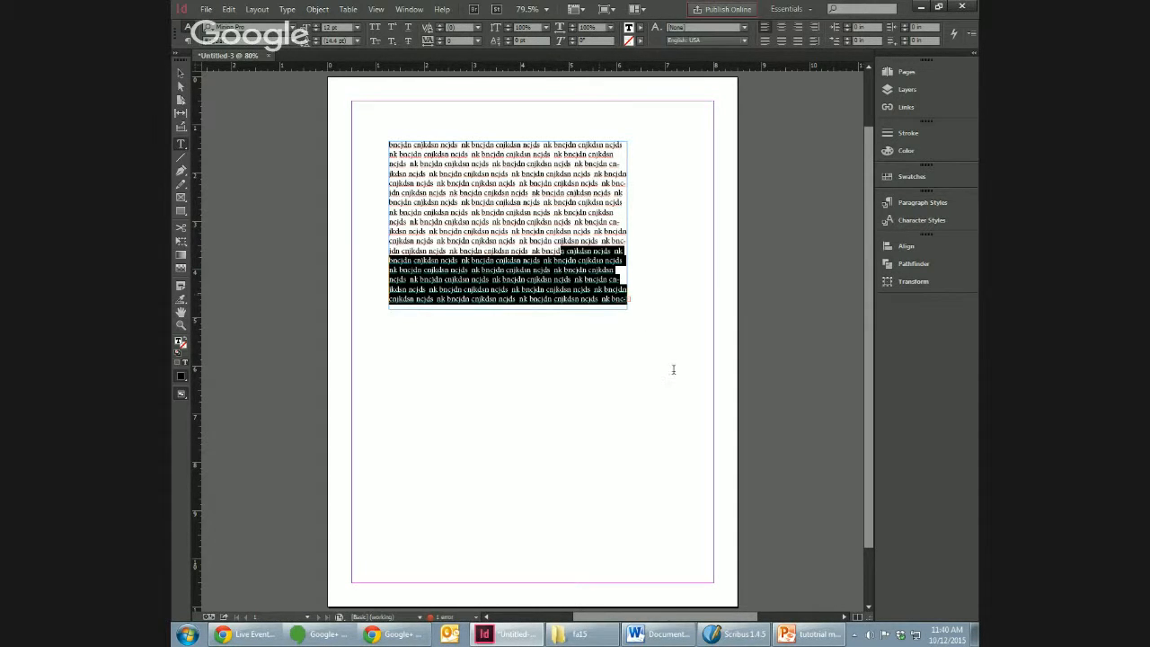
key("BackSpace")
left_click_drag(585, 278, 389, 192)
key("BackSpace")
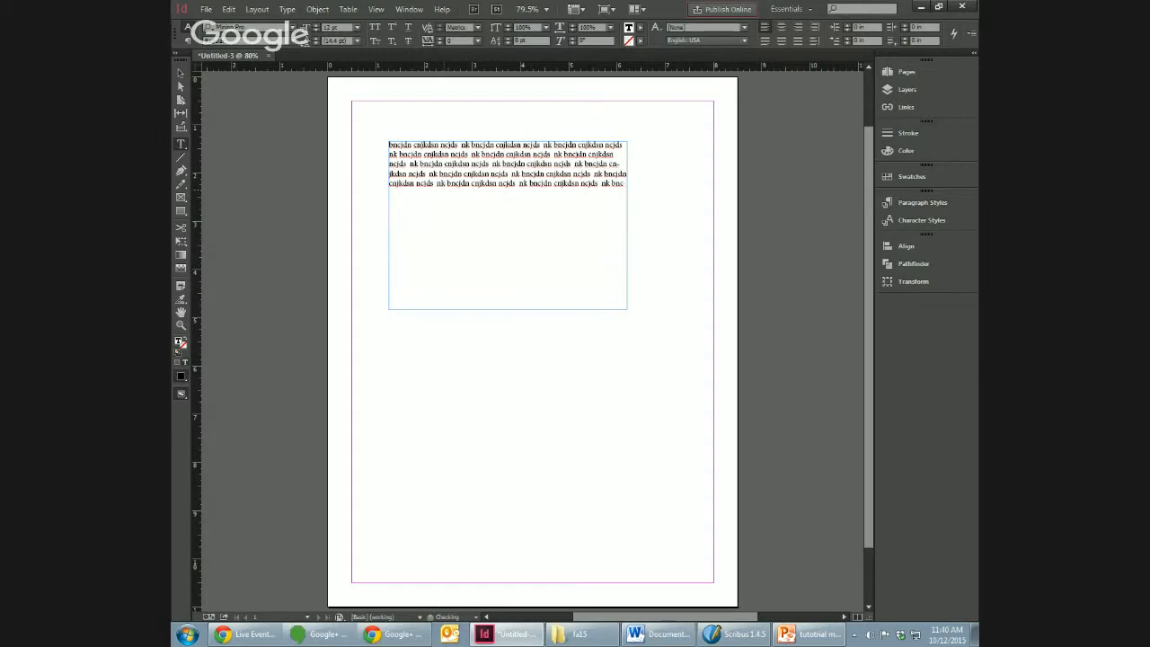
Step: Select all the remaining dummy text and delete it to empty the text frame
triple_click(511, 184)
left_click(511, 184)
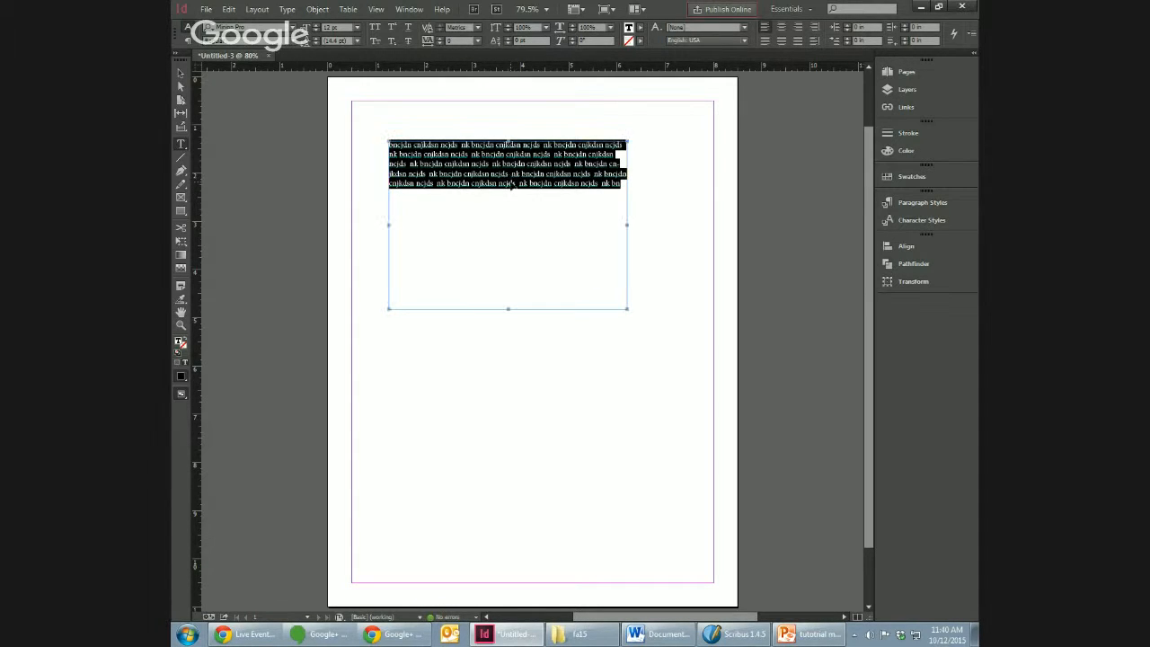
left_click(528, 171)
double_click(528, 171)
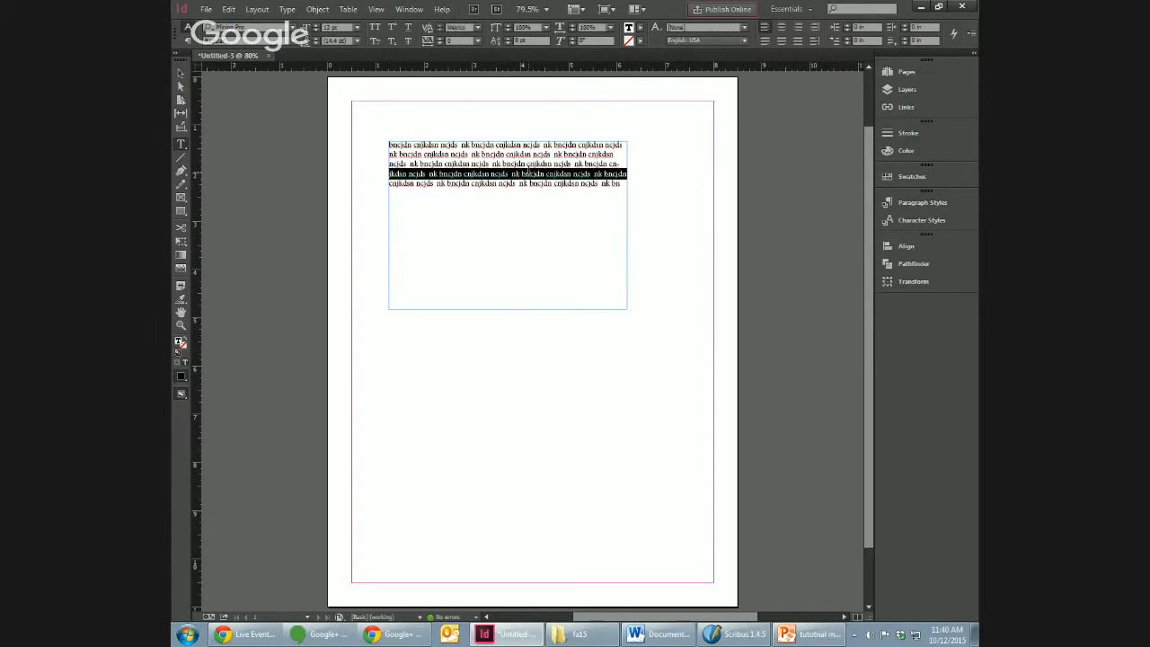
left_click(529, 170)
key("BackSpace")
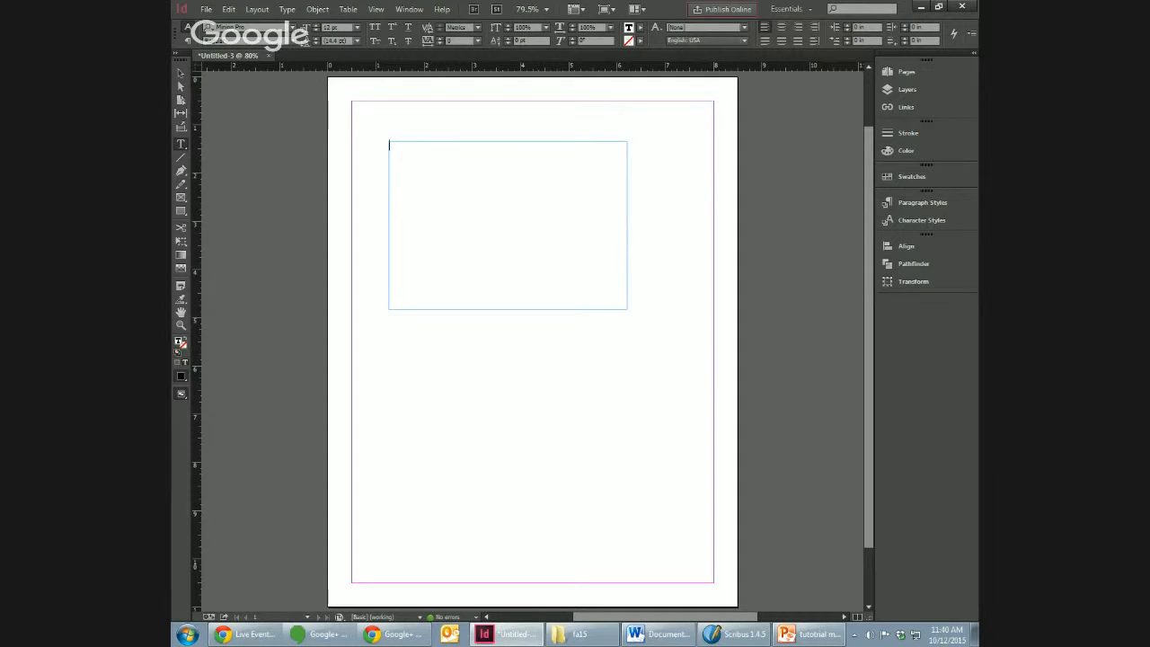
Step: Paste the Lorem Ipsum text from the browser into the empty text frame
key("ctrl+d")
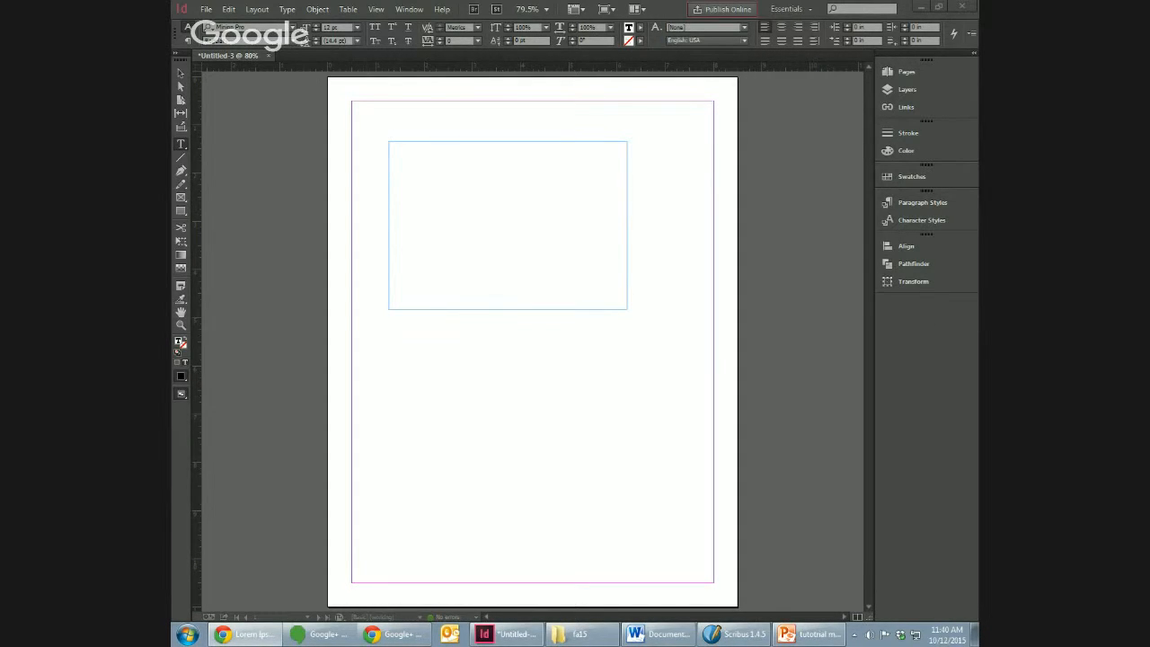
left_click(421, 188)
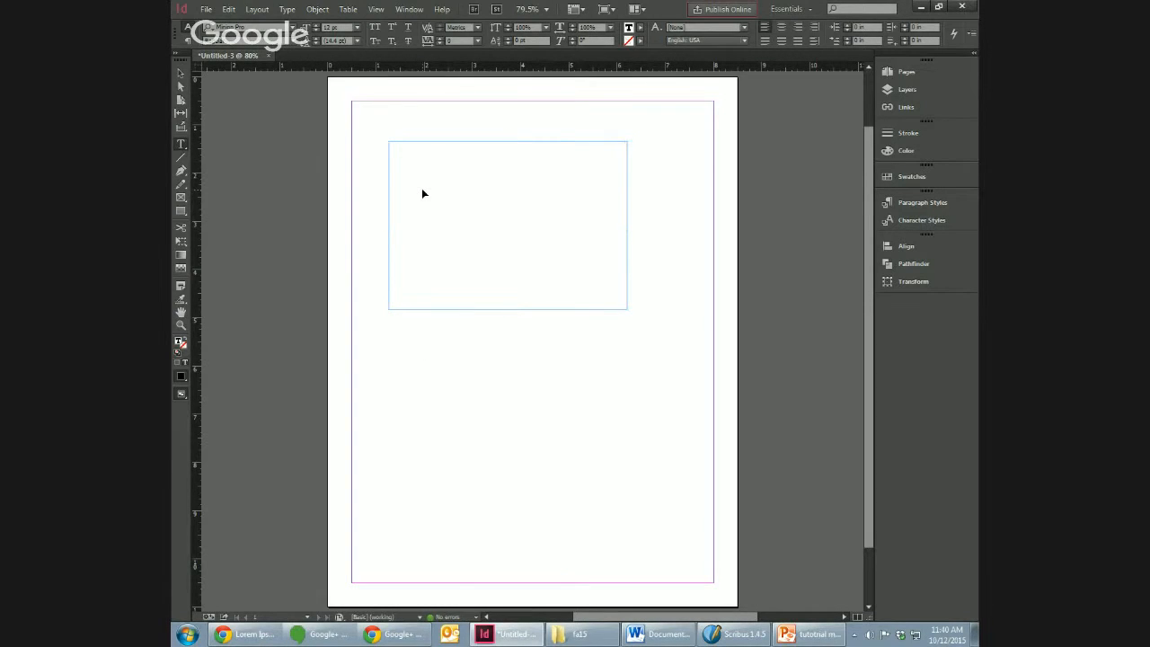
key("ctrl+v")
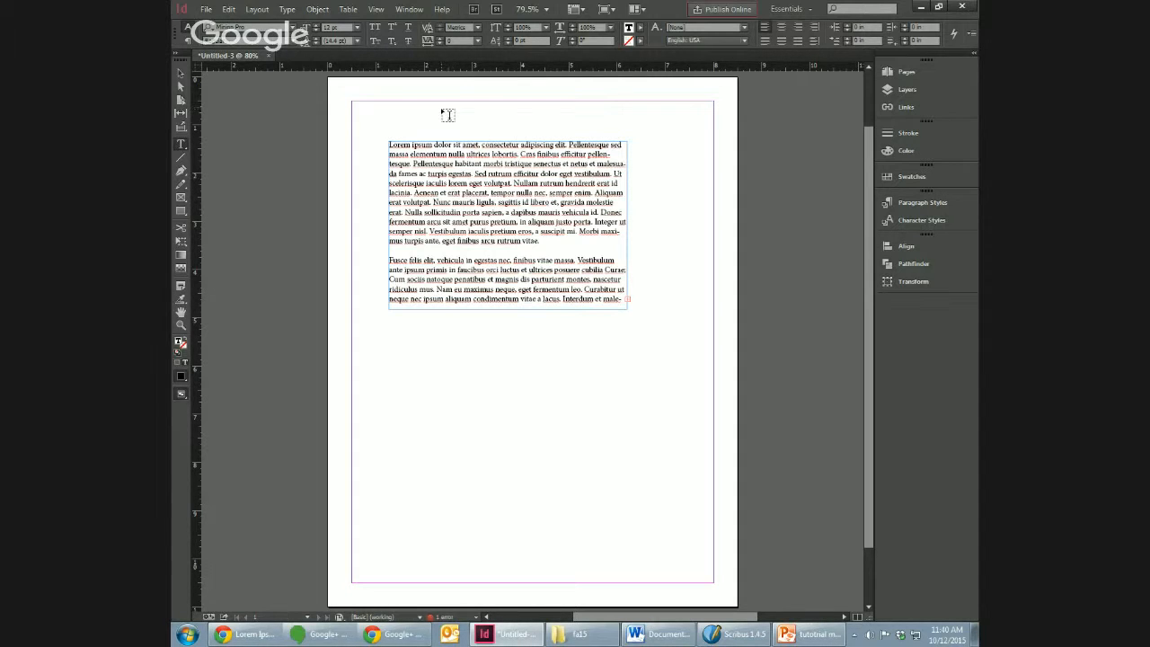
Step: Move the text frame to the page's upper-left margin corner and enlarge it to fill the margins
left_click(535, 230)
left_click(179, 71)
left_click_drag(562, 266, 526, 226)
left_click_drag(590, 268, 713, 583)
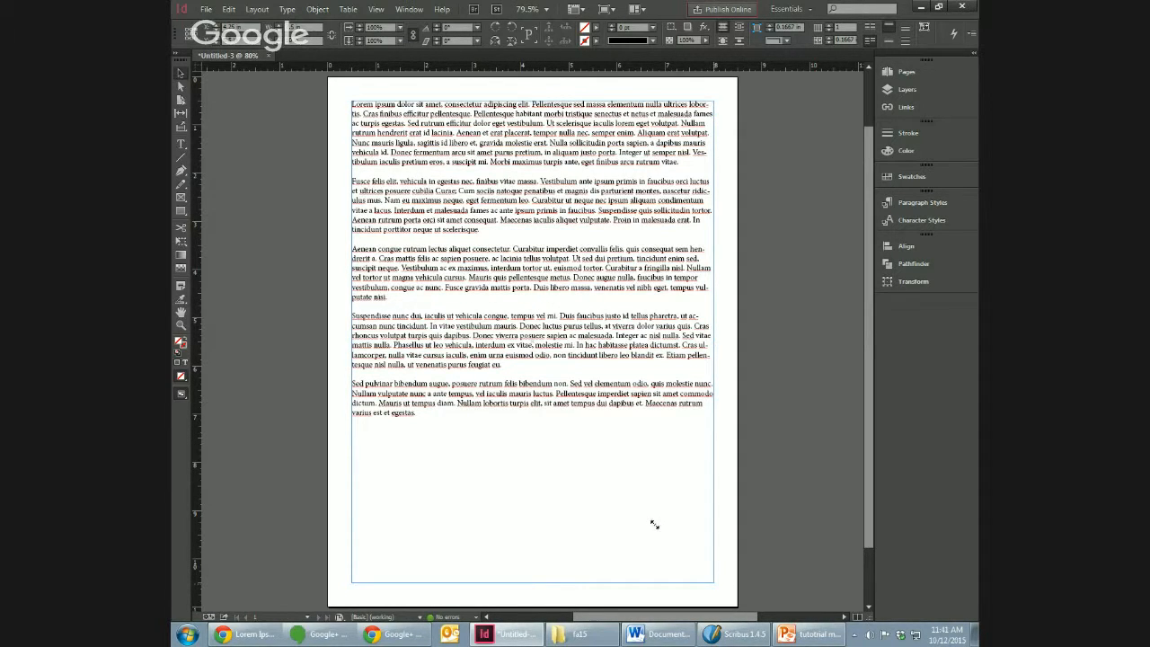
Step: Try smaller sizes for the text frame to make its text overflow, and stretch it back to the margins
left_click_drag(710, 584, 672, 417)
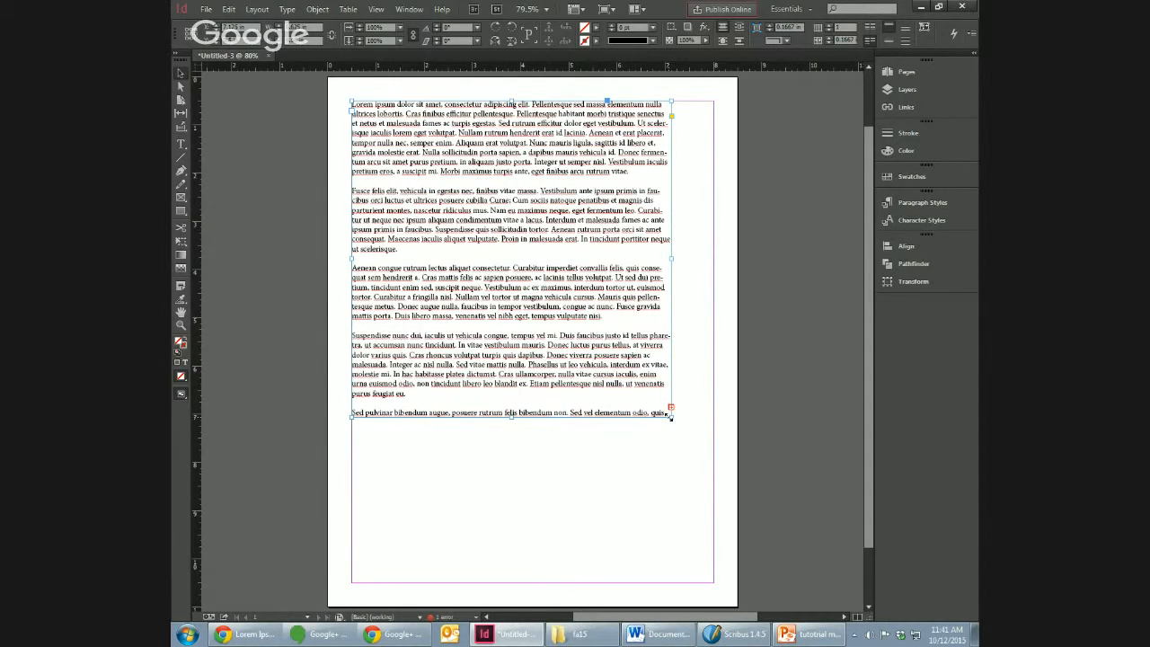
left_click_drag(671, 415, 684, 453)
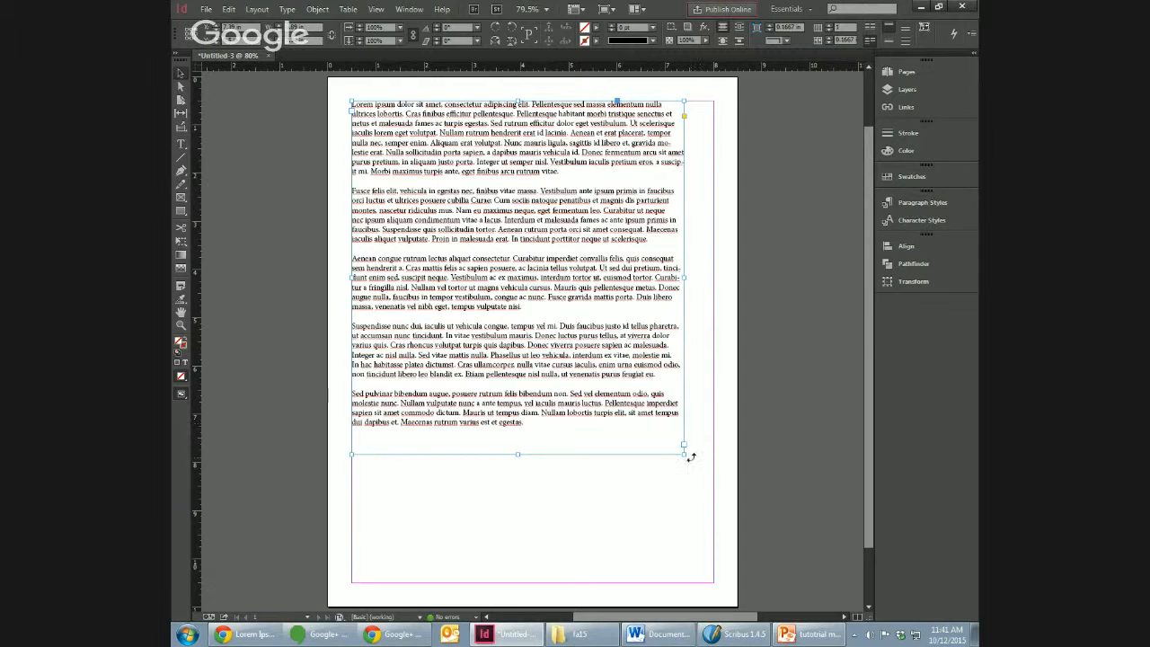
left_click_drag(684, 457, 713, 582)
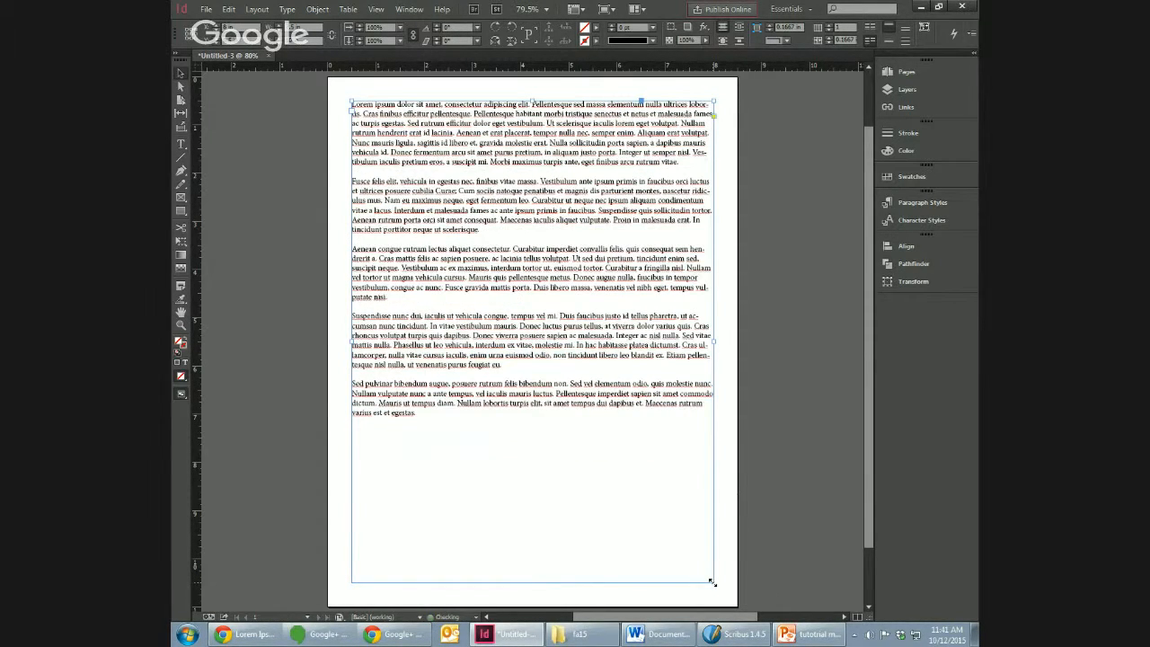
Step: Duplicate all the frame's Lorem Ipsum text below its last paragraph so the text overflows the frame
double_click(462, 415)
left_click_drag(458, 413, 308, 102)
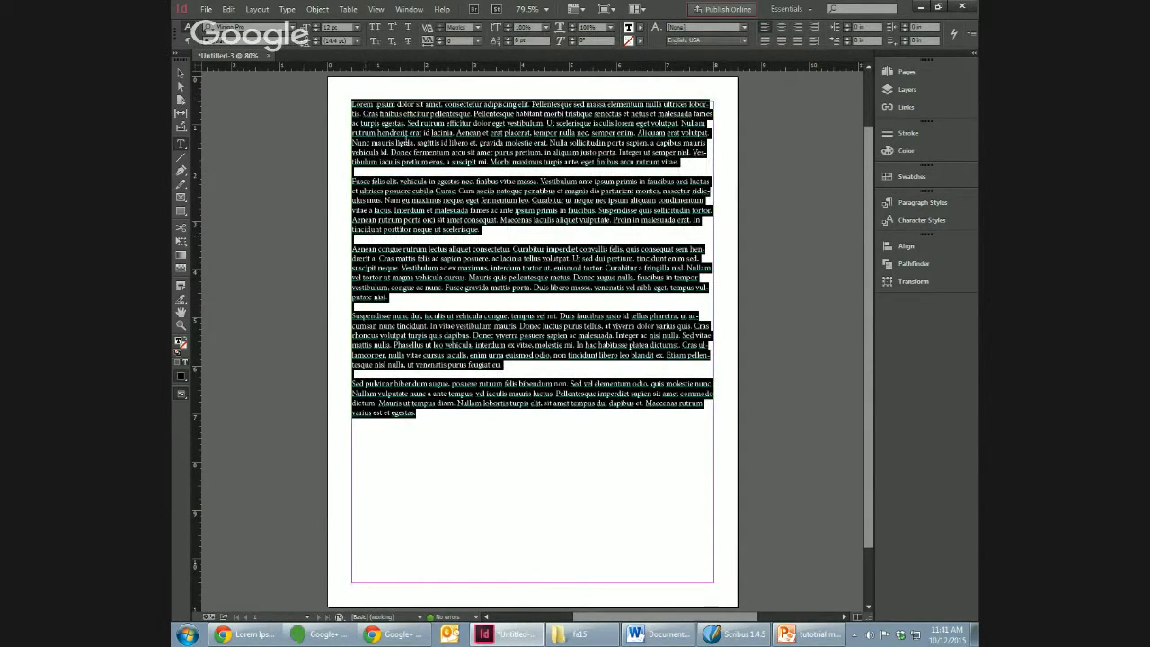
left_click(452, 437)
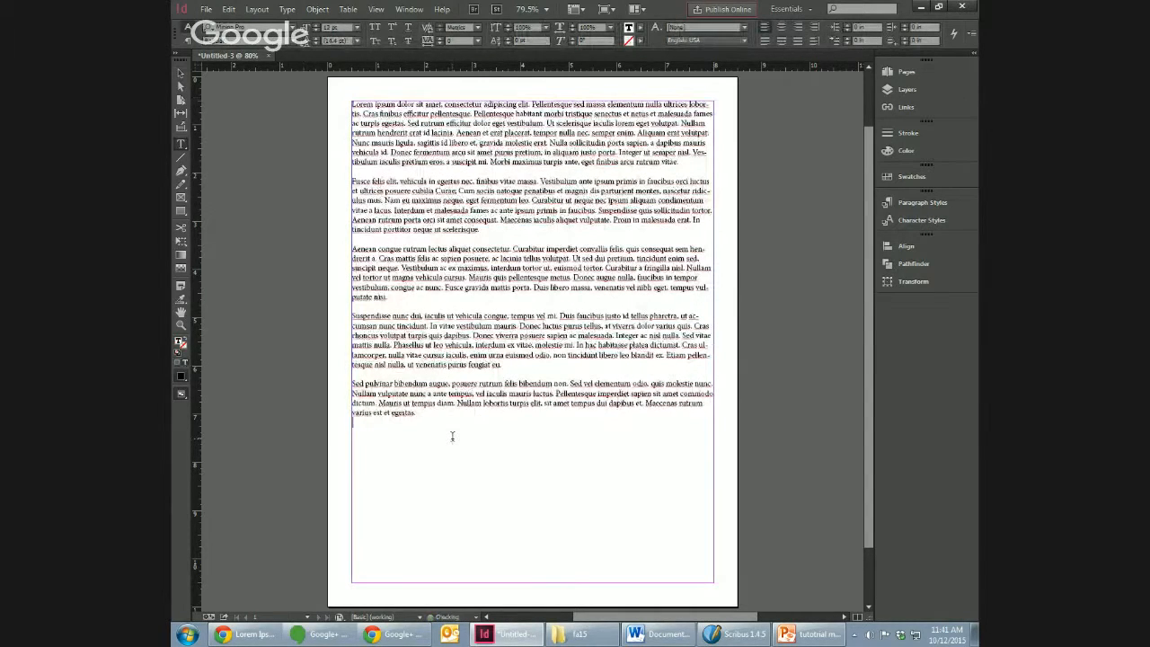
key("ctrl+v")
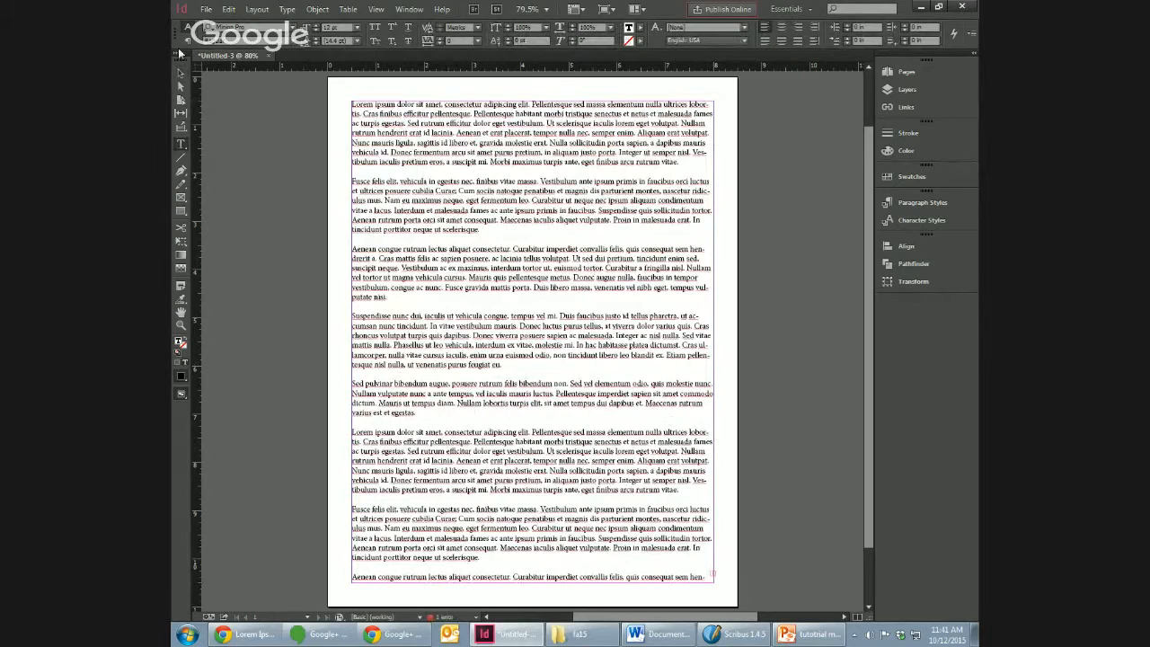
Step: Add a second page to the document
left_click(180, 70)
left_click(637, 319)
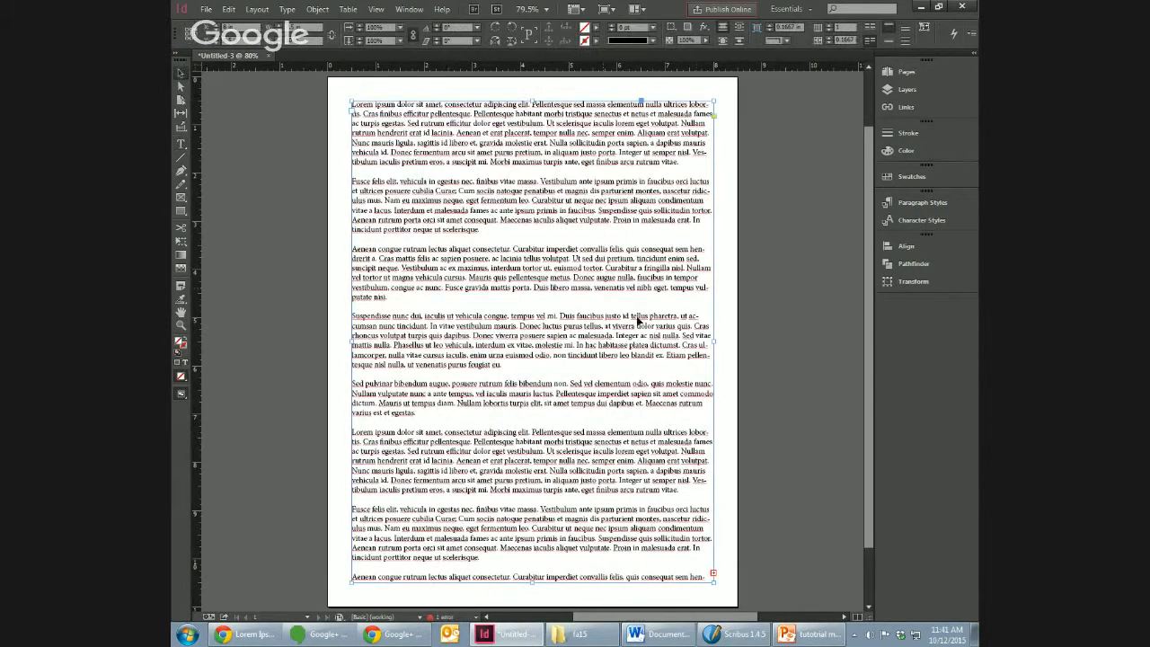
left_click(869, 574)
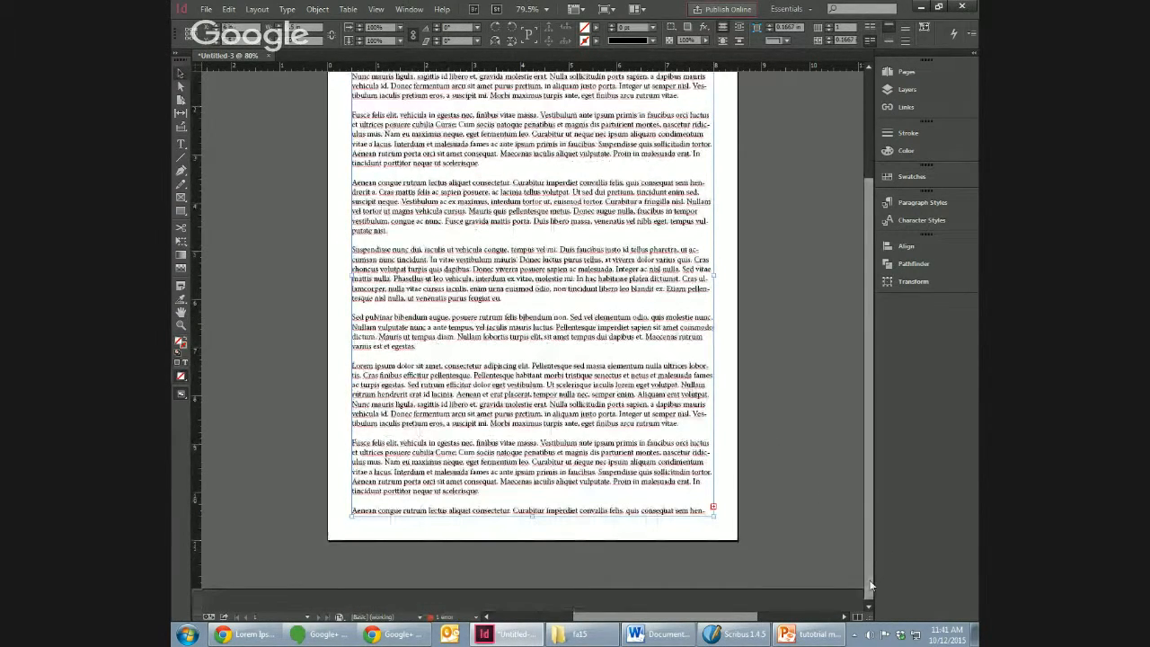
left_click_drag(869, 584, 869, 521)
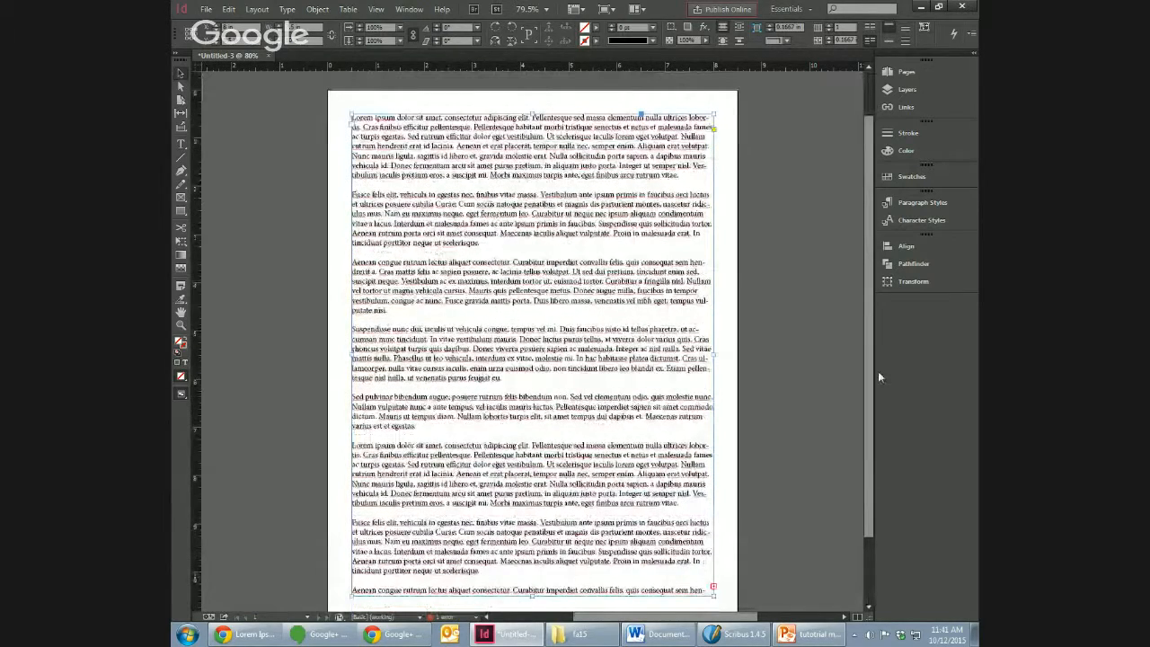
left_click(906, 70)
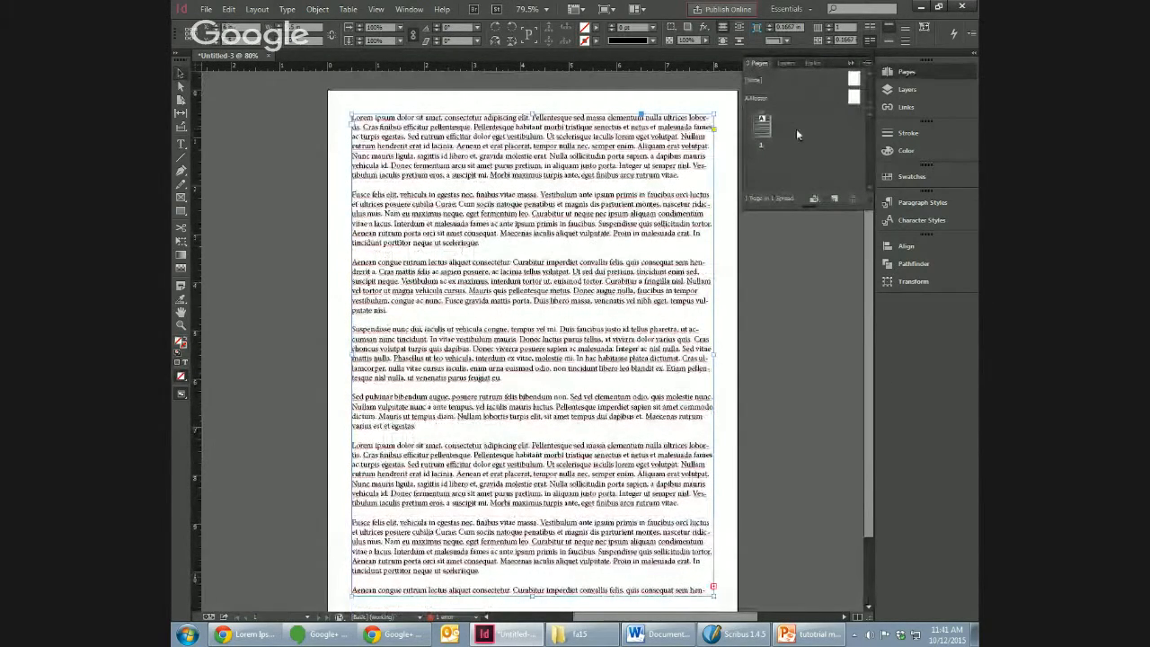
left_click(834, 198)
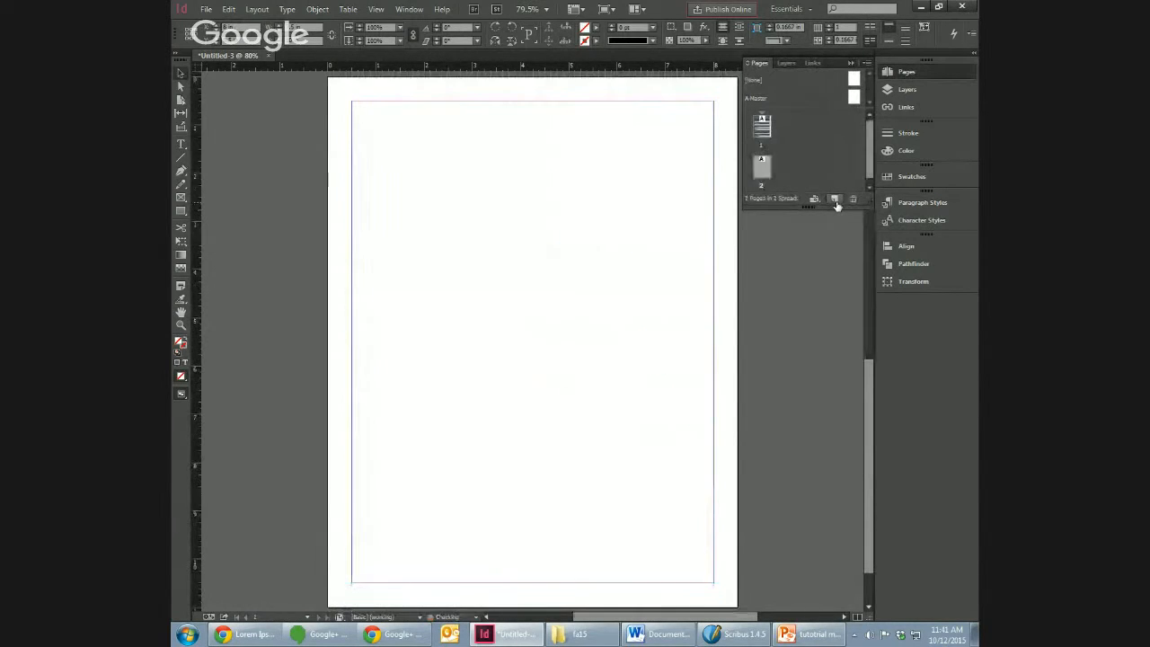
Step: Draw a text frame on page 2 and stretch it to fill the page margins
left_click(761, 122)
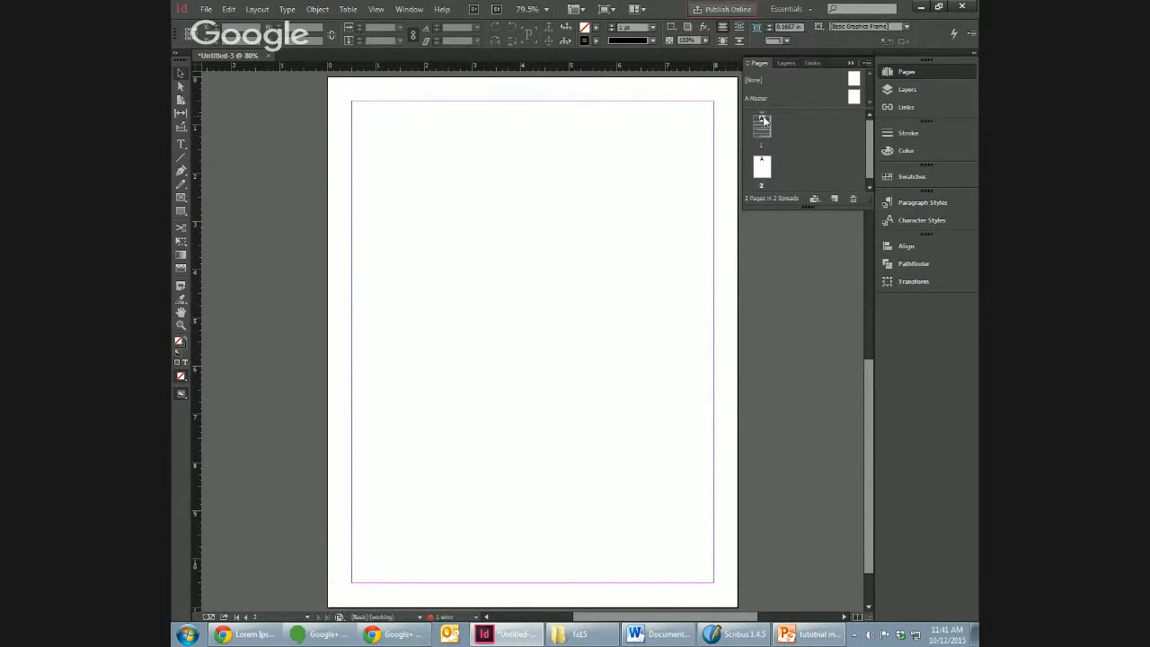
double_click(764, 122)
double_click(761, 167)
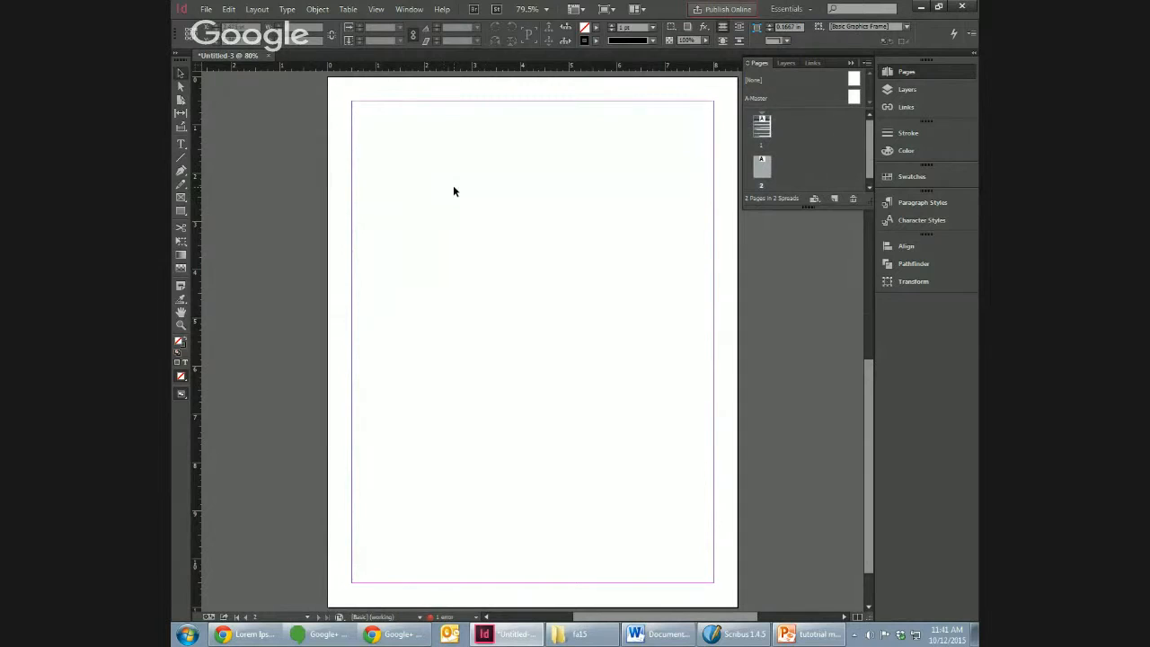
left_click(182, 145)
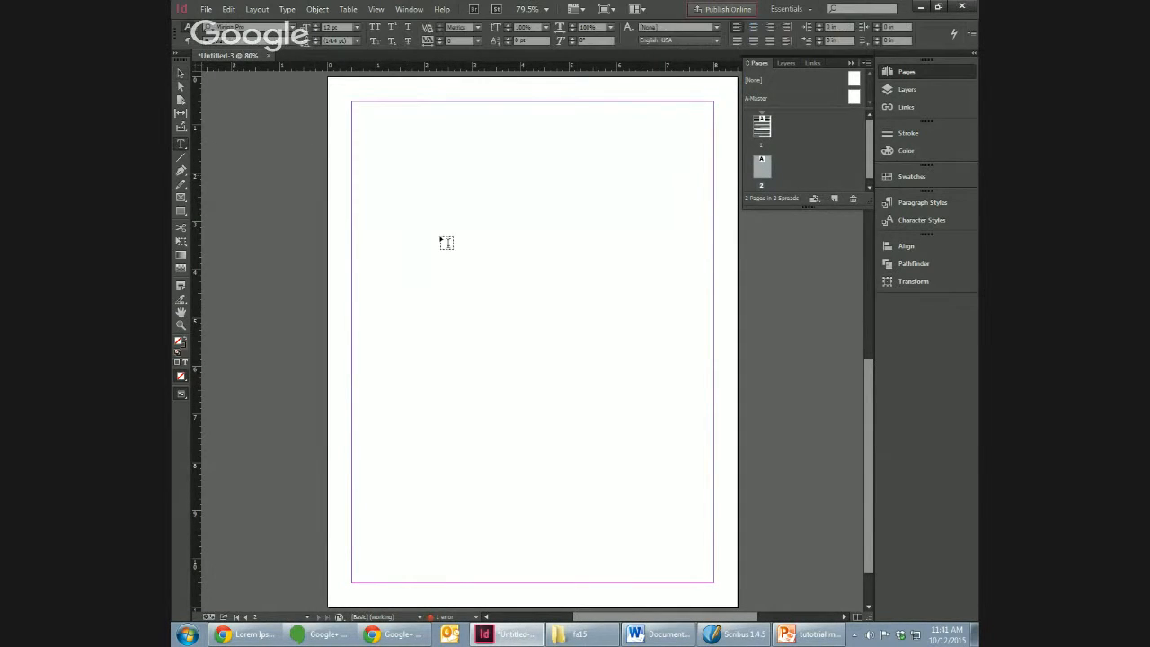
left_click_drag(477, 257, 372, 122)
left_click(181, 73)
left_click_drag(416, 168, 713, 583)
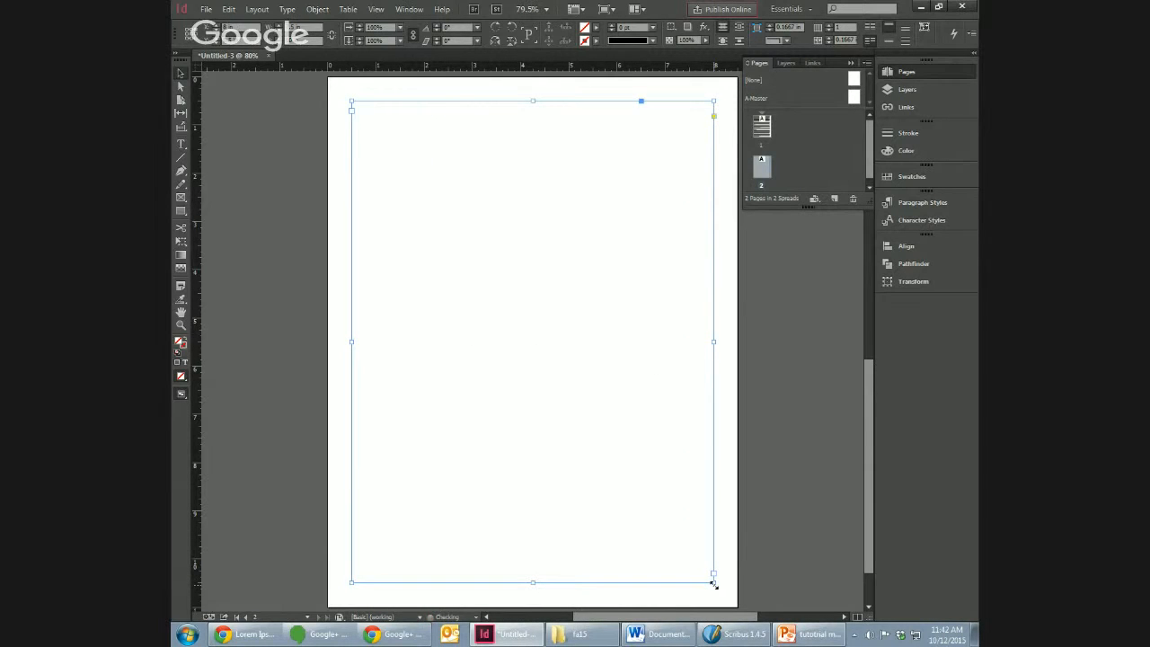
Step: Thread the overset text from the page 1 frame into the empty text frame on page 2
key("ctrl+v")
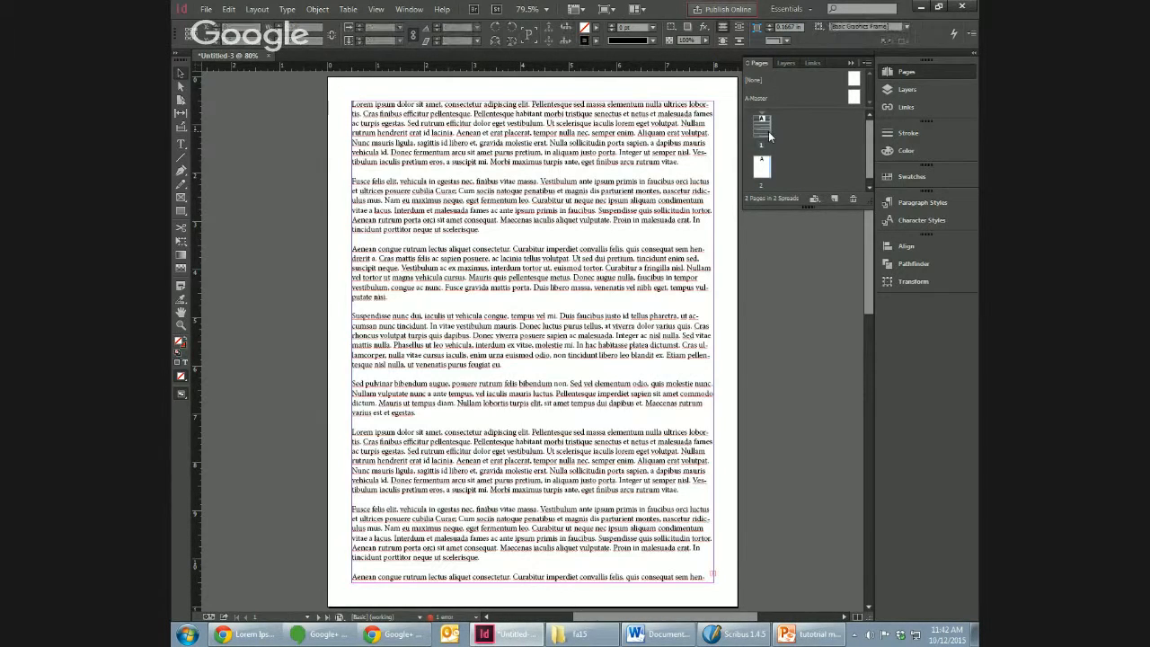
left_click(714, 576)
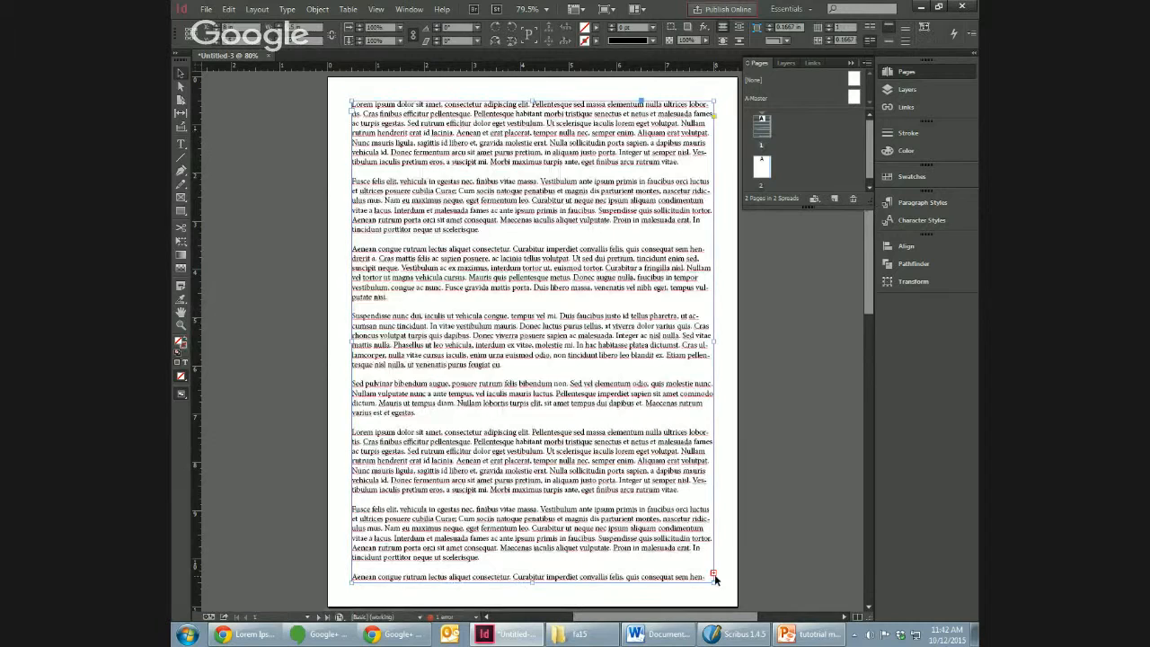
left_click(714, 575)
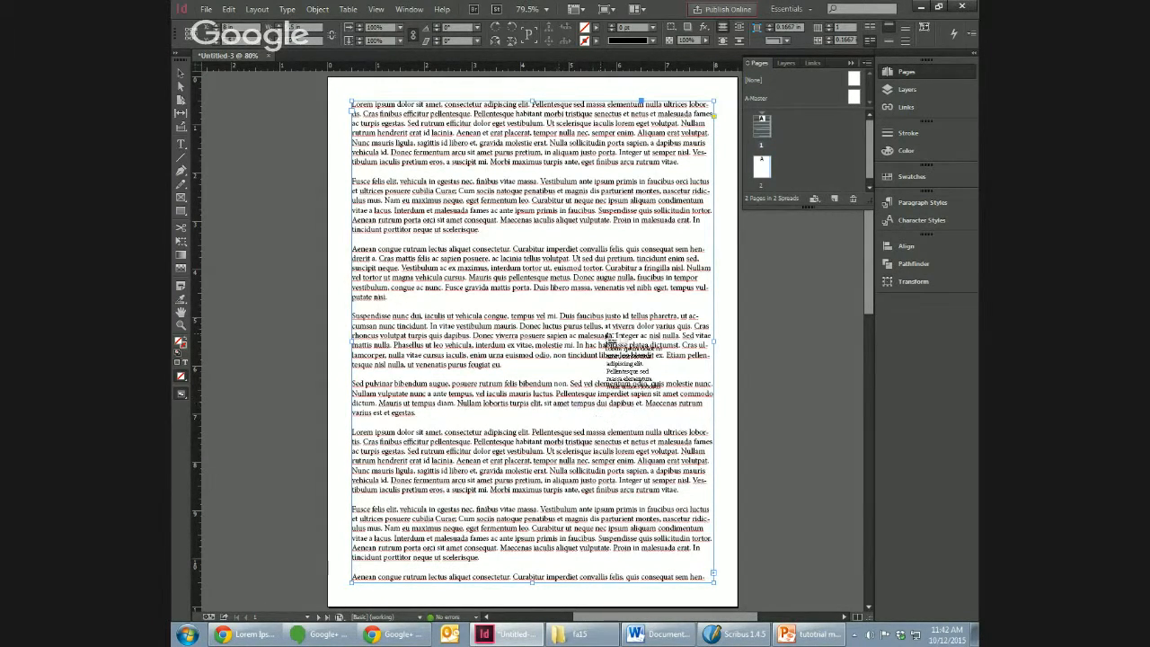
double_click(761, 168)
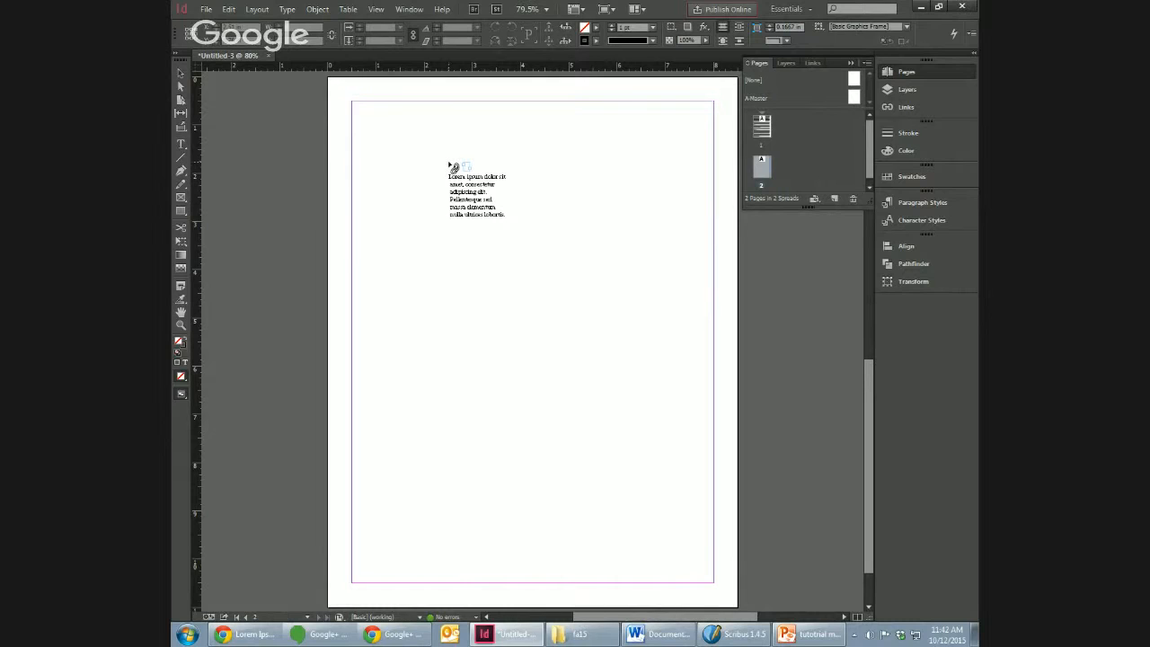
left_click(448, 162)
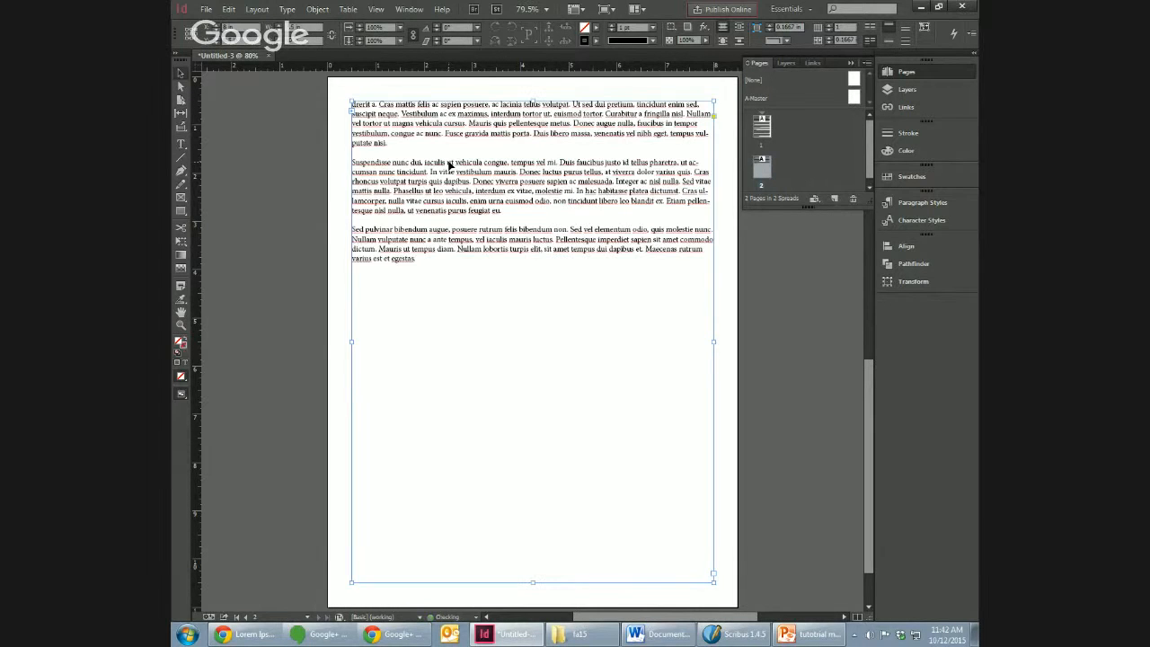
Step: Insert seven short lines of dummy text, from "ncknc" to "cdscds", on page 1 after the first copy's closing "varius est et egestas."
left_click(762, 134)
left_click(762, 134)
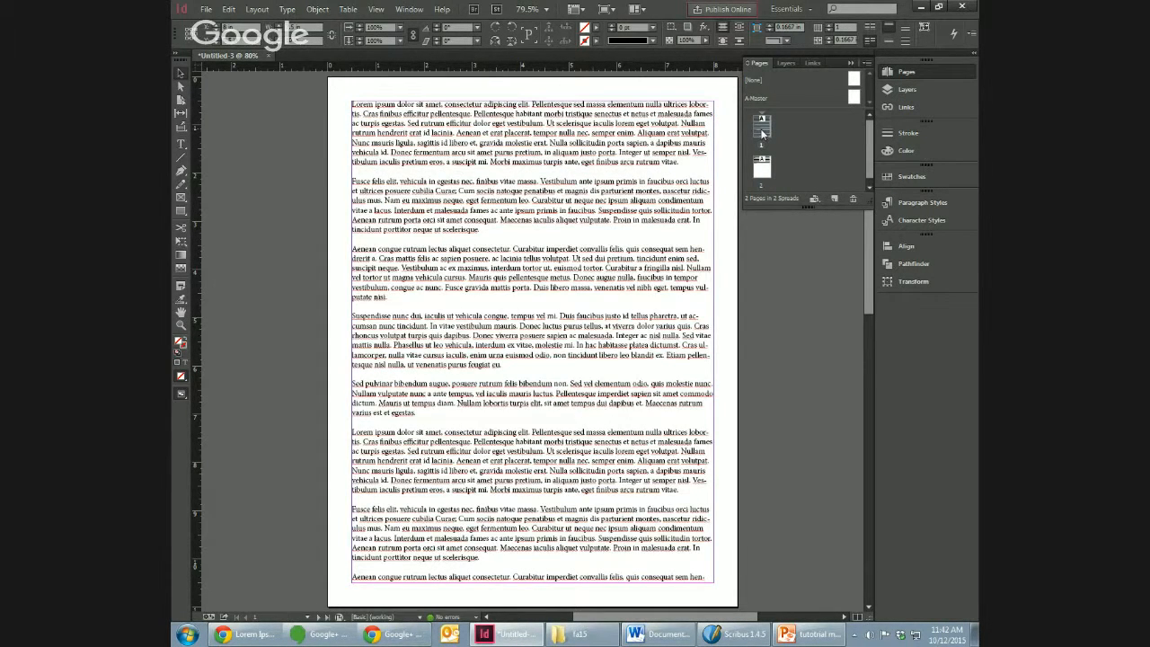
double_click(511, 418)
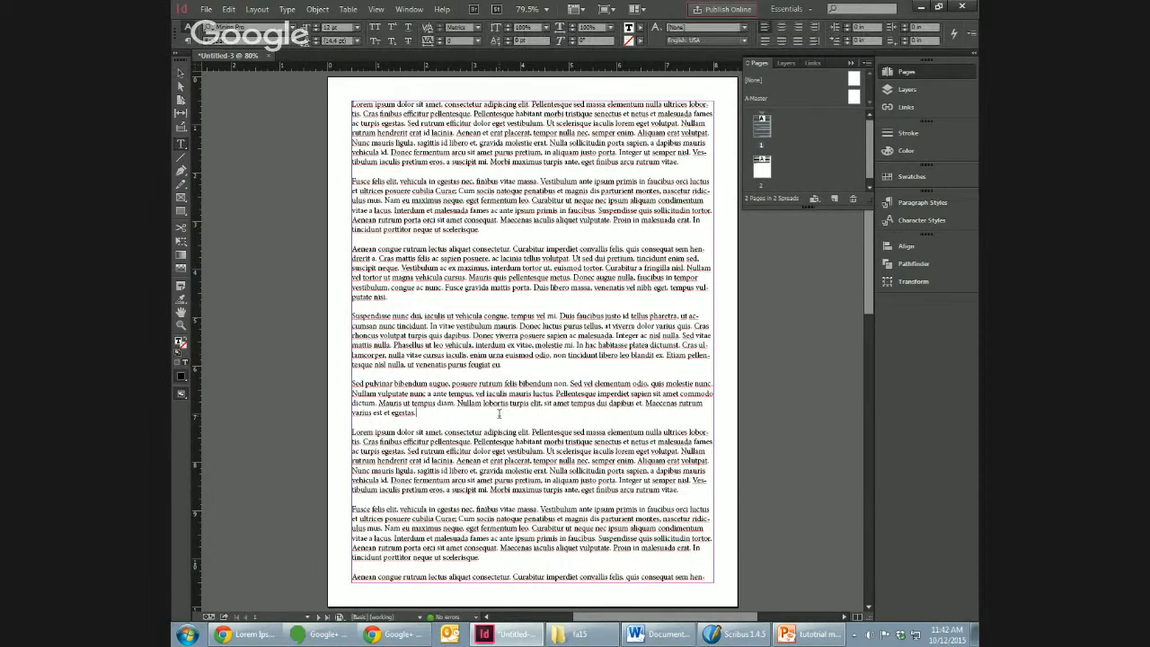
key("Return")
type("ackne")
key("Return")
type("csde")
key("Return")
type("csde")
key("Return")
type("cds ")
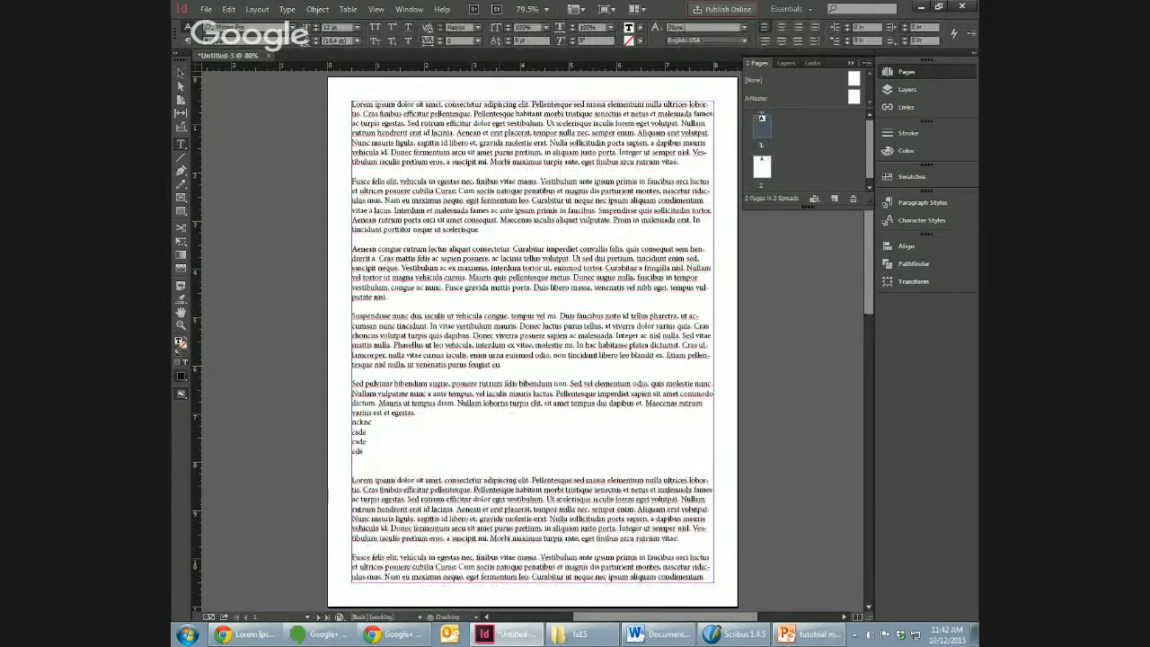
type("cdsc")
key("Return")
type("cdscds")
key("Return")
type("cdscds")
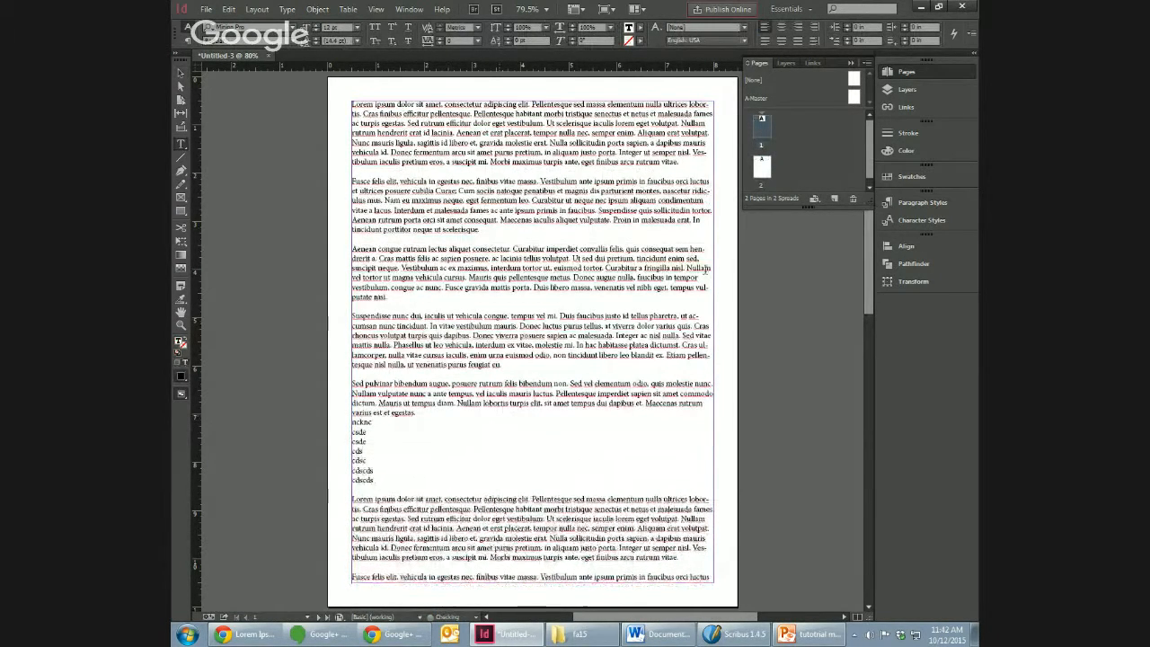
Step: Check on pages 1 and 2 how the inserted lines shift the text through the threaded frames
double_click(762, 167)
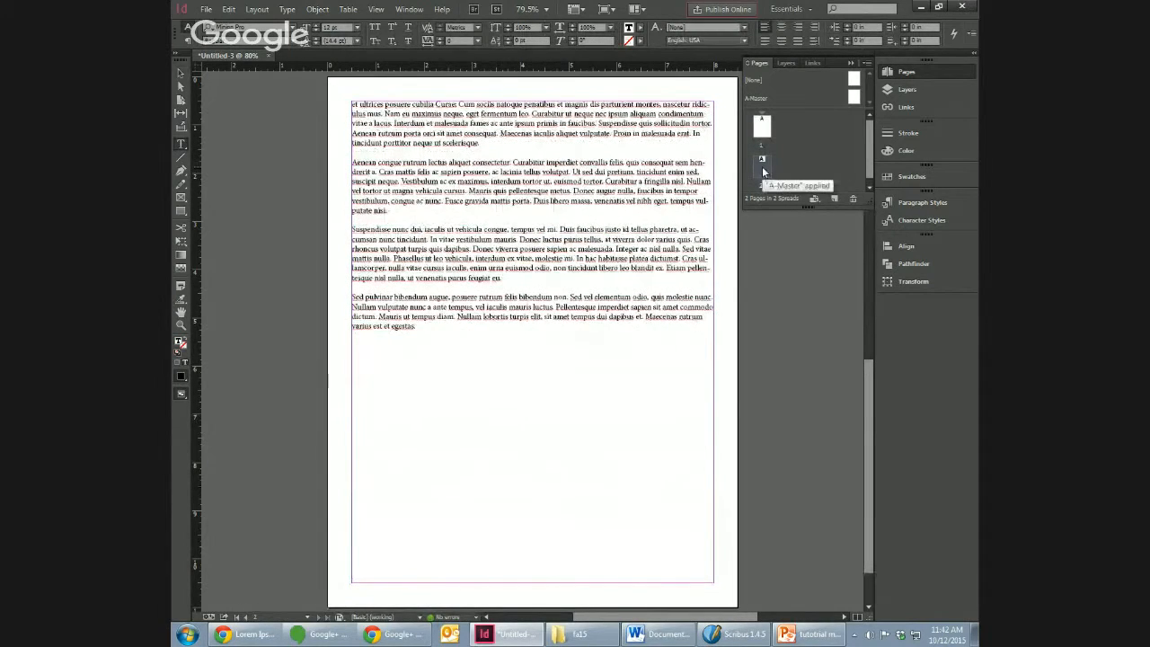
double_click(764, 130)
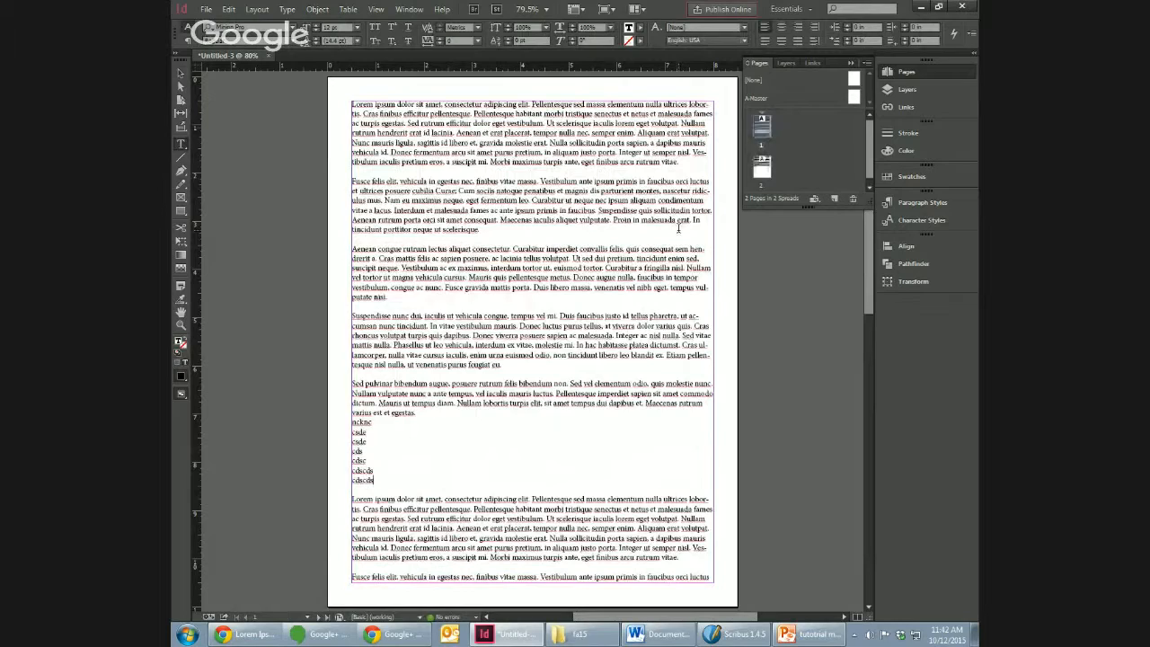
double_click(762, 169)
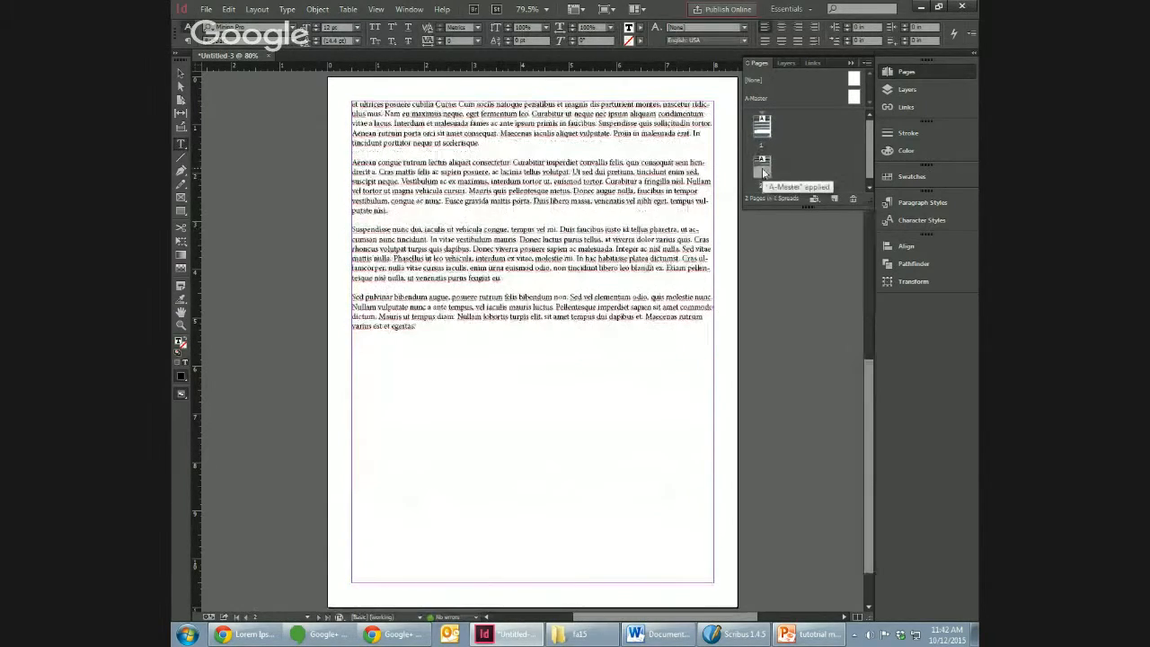
double_click(762, 129)
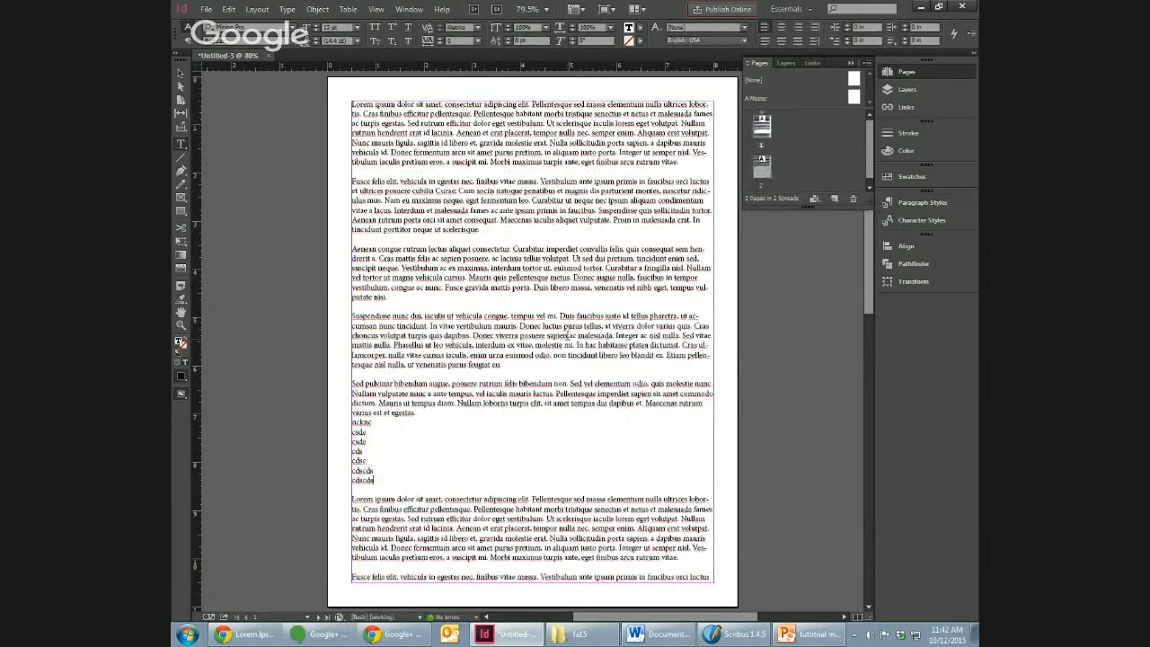
Step: Shrink the page 1 text frame to about 4.6 in wide by 4.75 in high and check the reflow on page 2
left_click(181, 73)
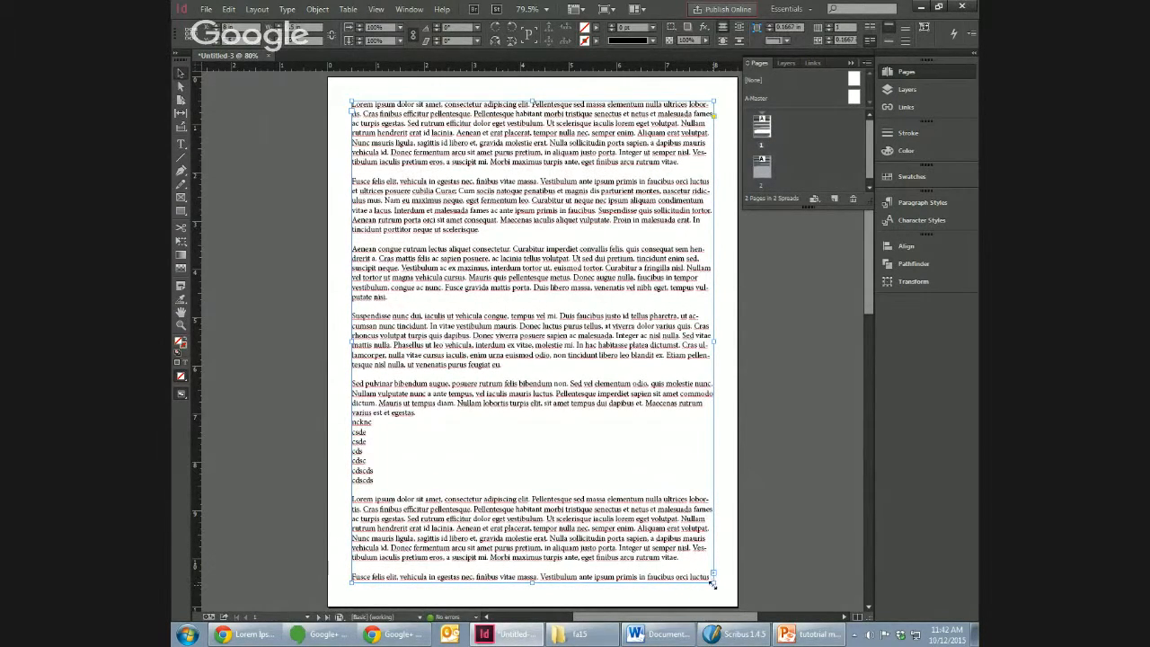
left_click_drag(714, 582, 572, 330)
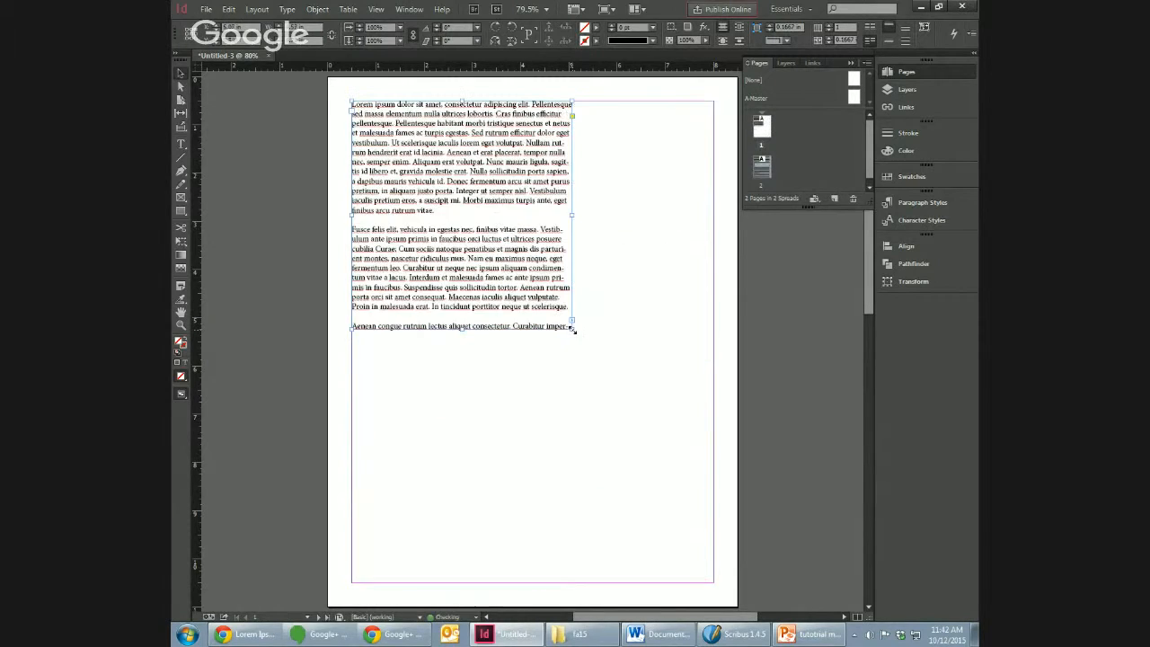
double_click(764, 175)
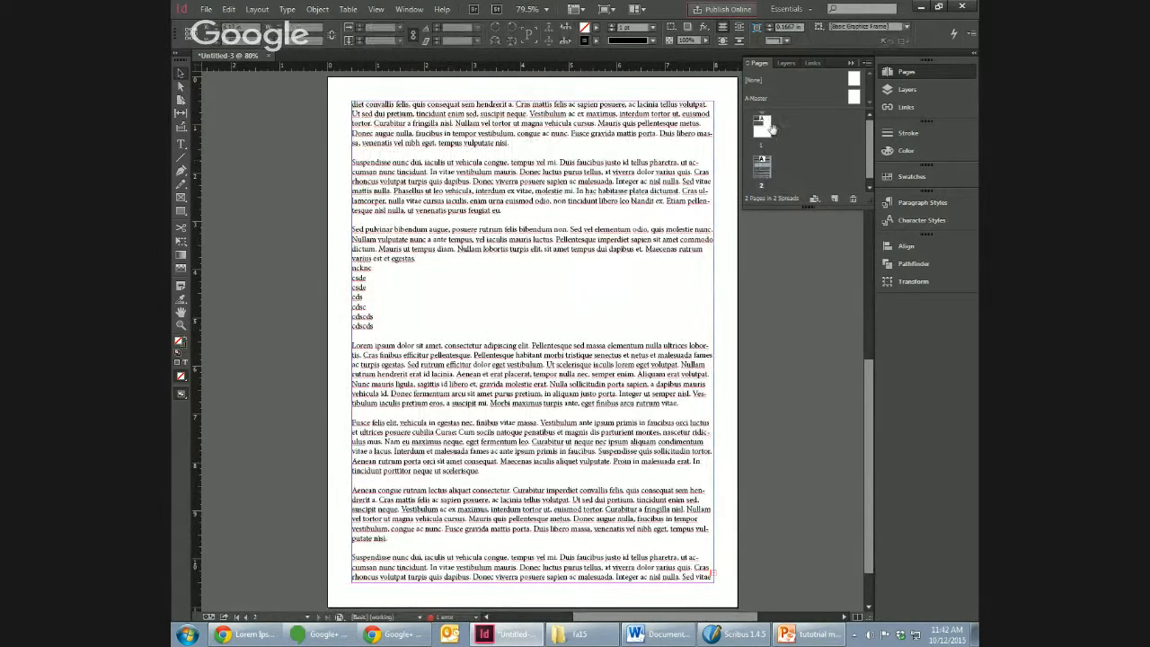
double_click(760, 135)
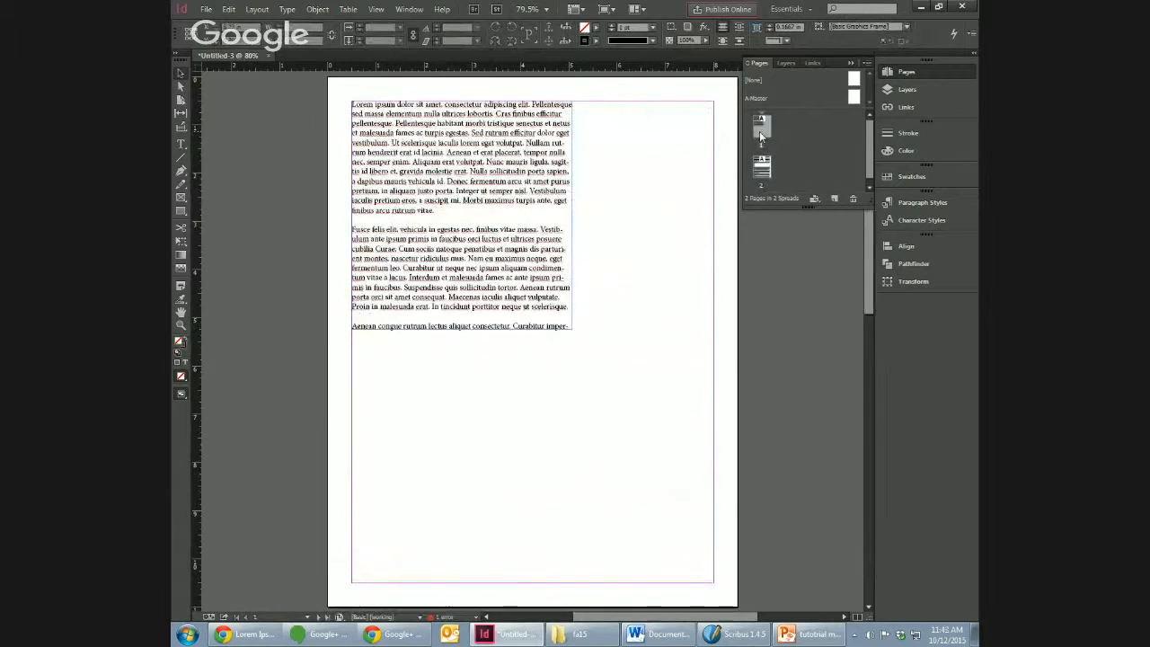
Step: Cut the text frame from page 2 and paste it onto page 1, offset down from the existing text frame
double_click(765, 174)
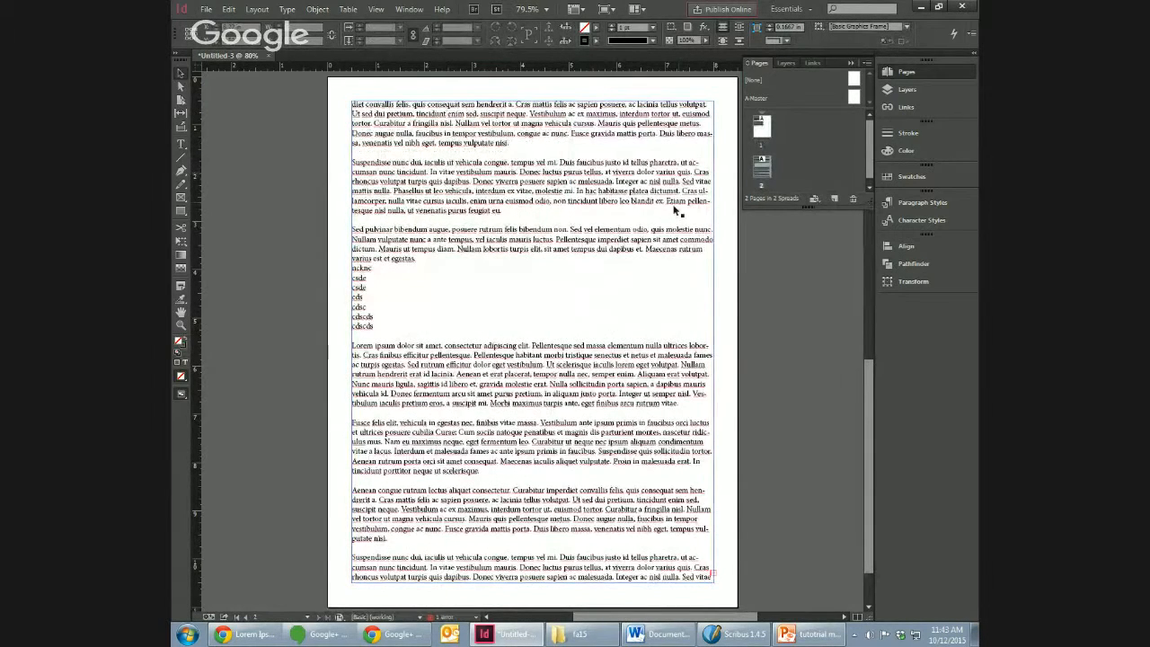
key("Delete")
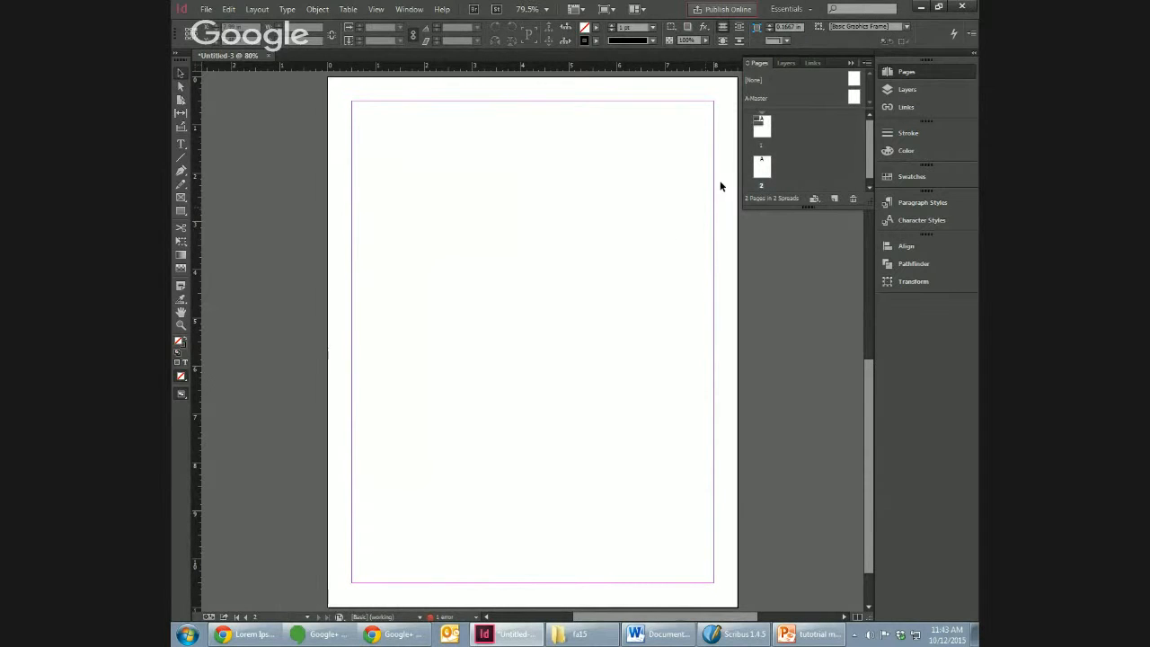
double_click(764, 133)
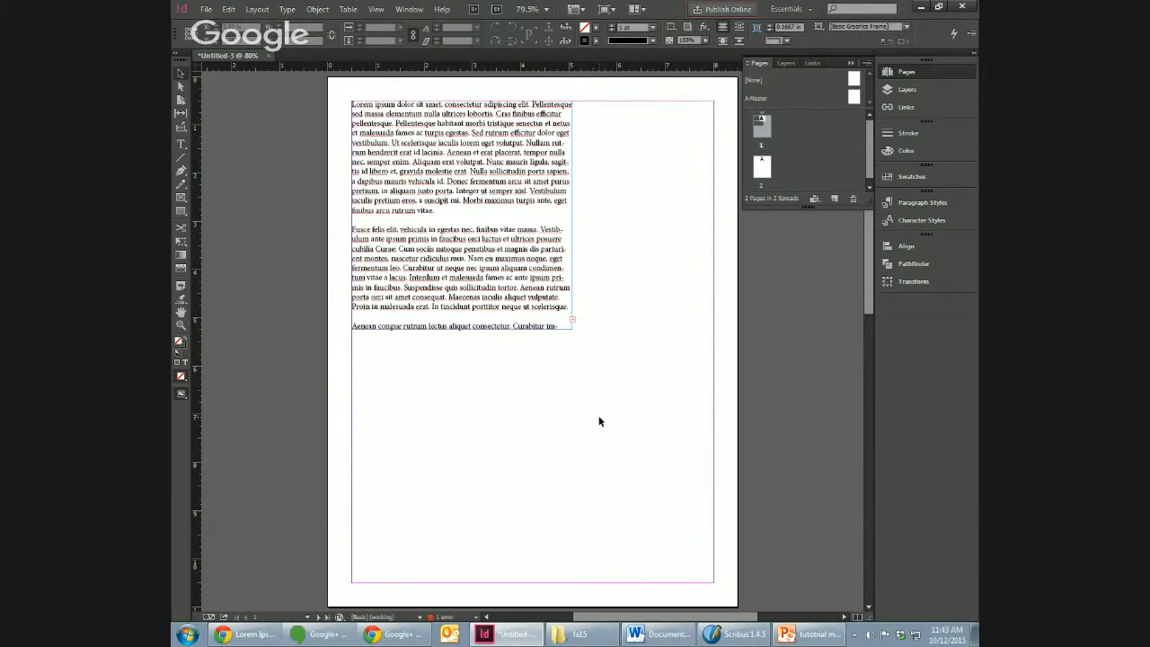
key("ctrl+v")
left_click_drag(618, 364, 757, 539)
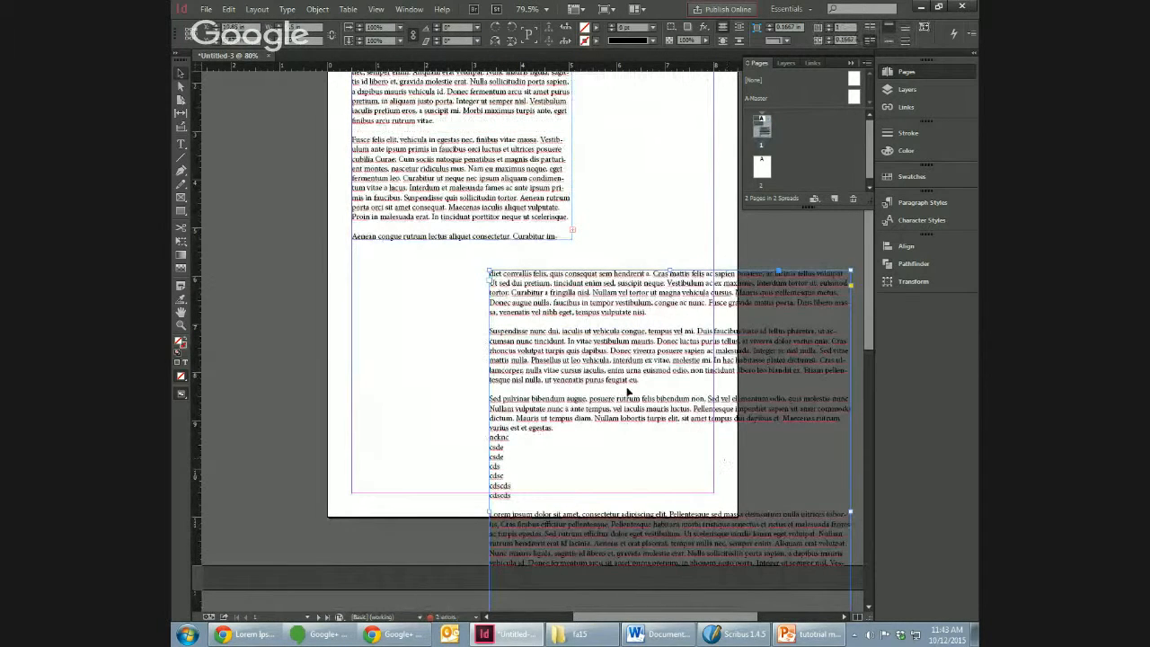
Step: Shrink the pasted frame to about 2.3 in wide by 4.2 in high in the lower-right corner of page 1's margins
left_click_drag(492, 275, 561, 321)
left_click_drag(672, 421, 575, 429)
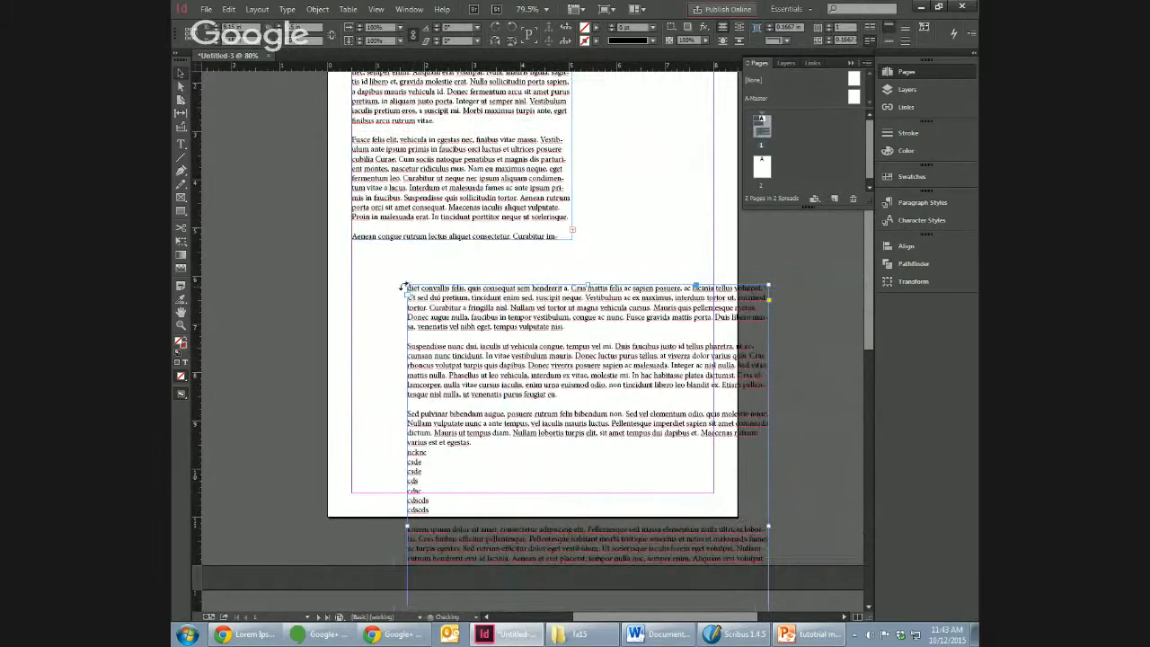
left_click_drag(407, 284, 617, 503)
left_click_drag(688, 600, 635, 355)
left_click_drag(559, 267, 600, 324)
left_click_drag(660, 372, 658, 342)
left_click_drag(872, 318, 867, 330)
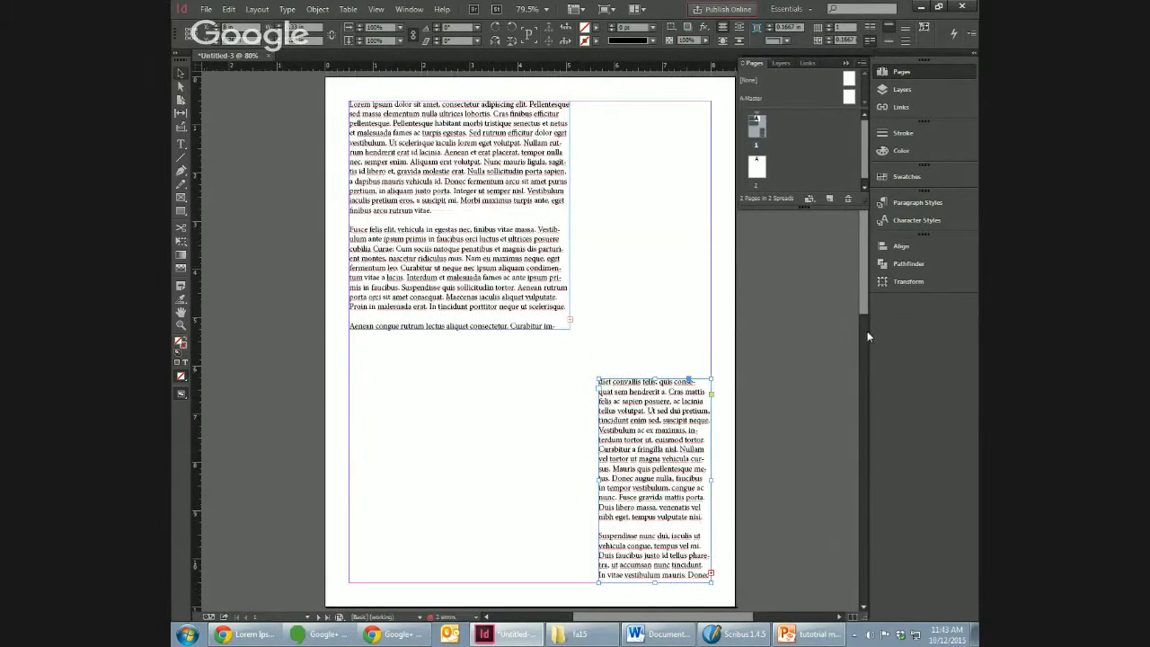
Step: Insert three paragraph breaks before "faucibus orci luctus" in the second paragraph of the upper page 1 frame
double_click(505, 281)
double_click(446, 241)
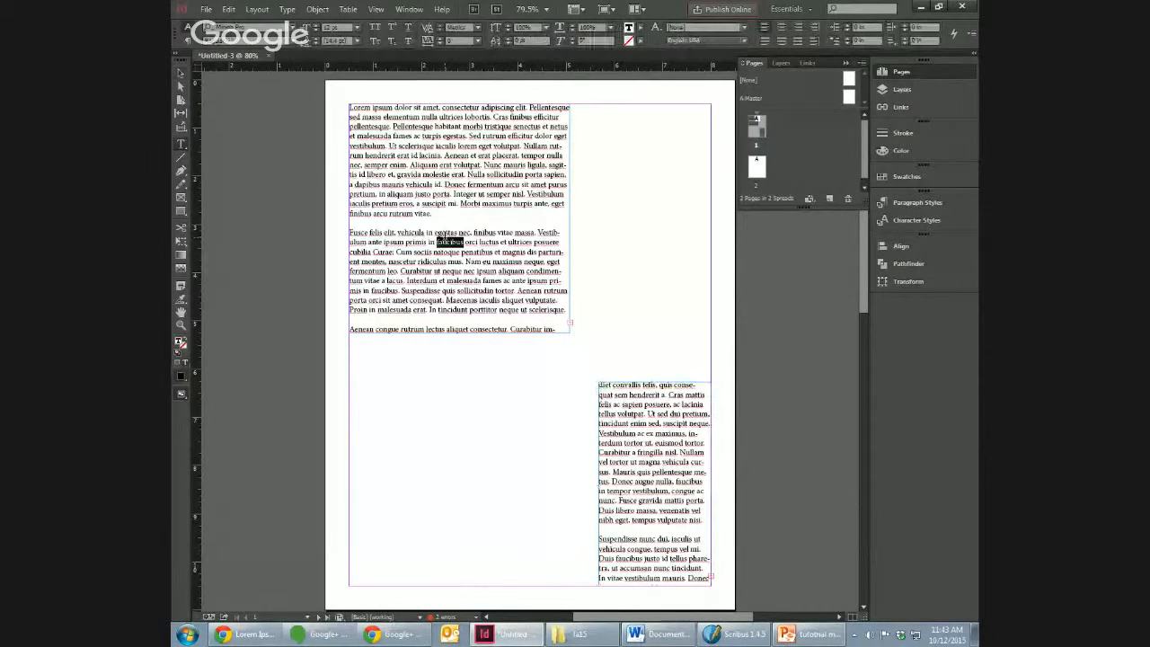
key("Left")
key("Return")
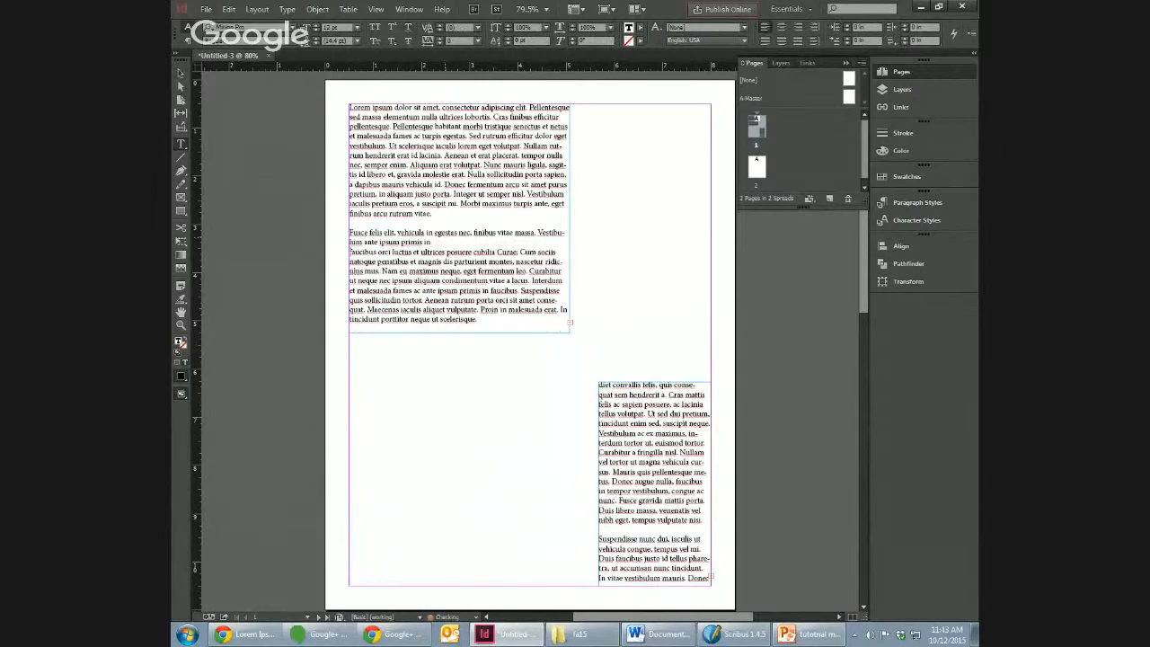
left_click(483, 164)
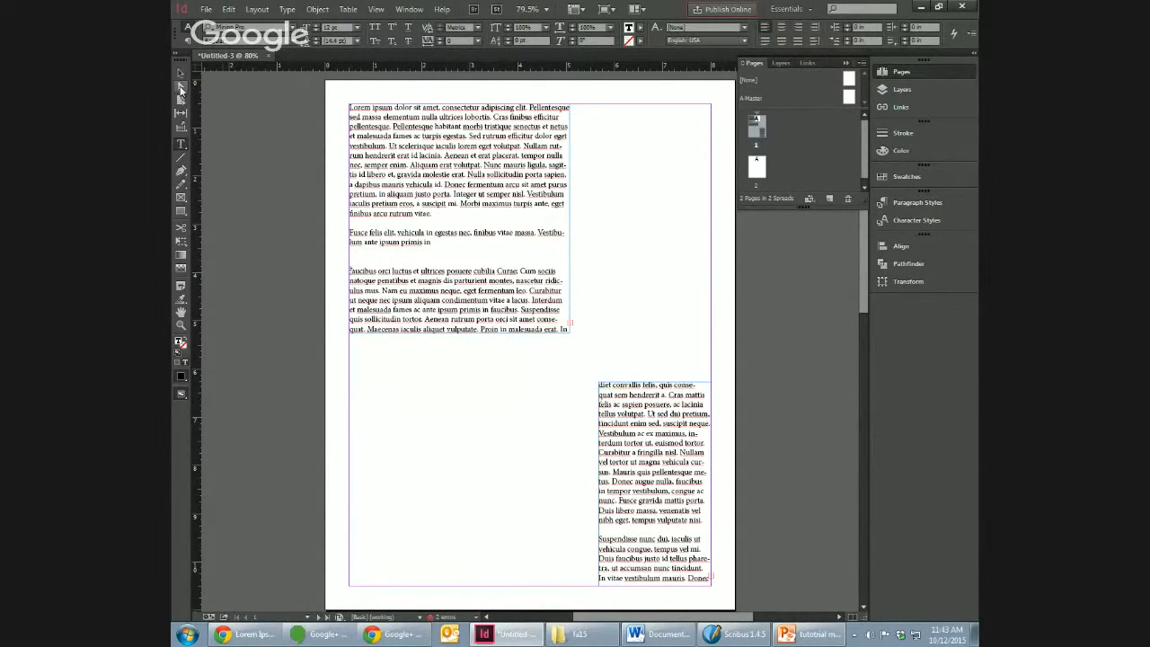
Step: Thread the overset text from the upper page 1 frame into the lower-right frame on the same page
left_click(179, 74)
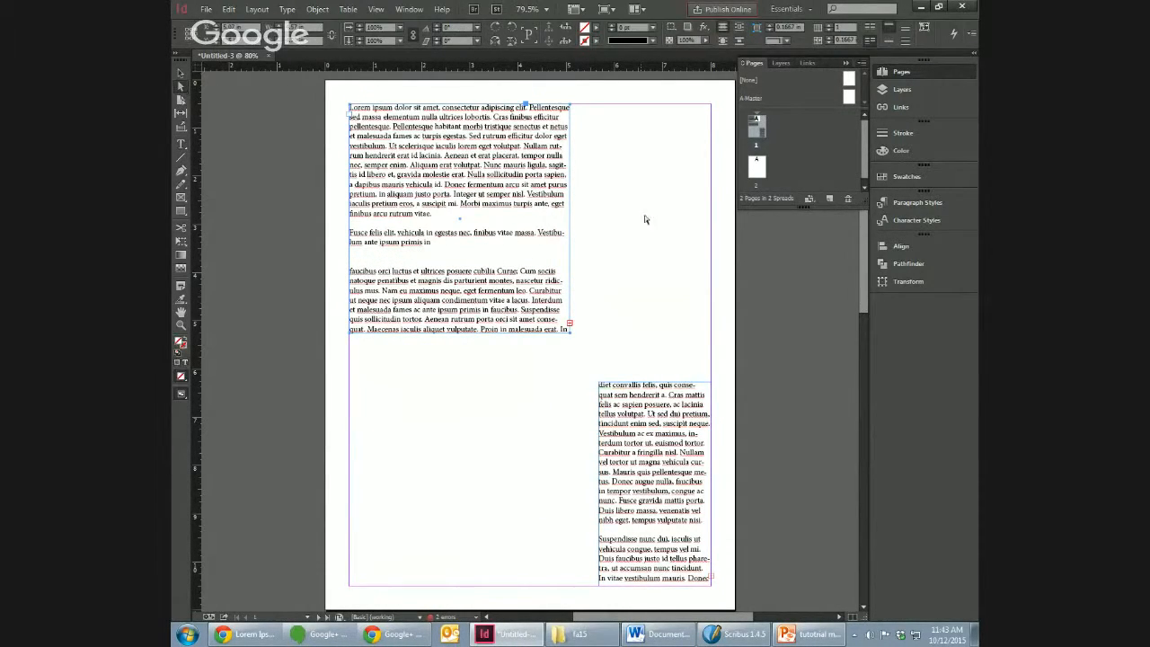
left_click(570, 325)
left_click(638, 415)
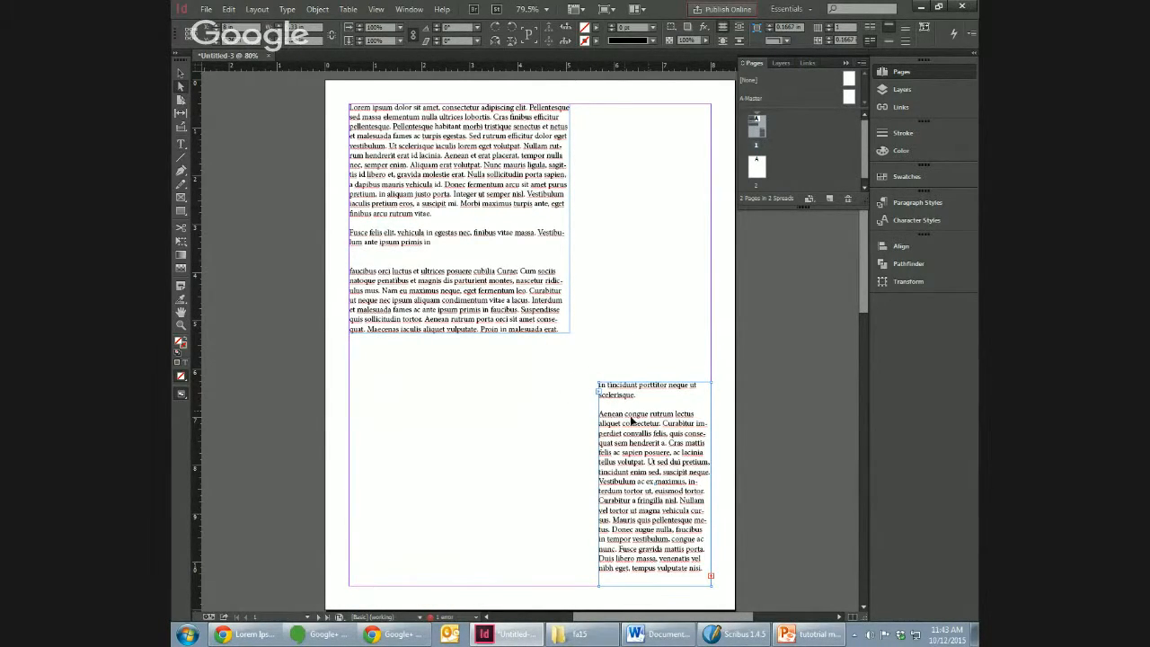
Step: Delete the lower-right frame and enlarge the remaining page 1 text frame to fill the page margins
key("Delete")
left_click(495, 308)
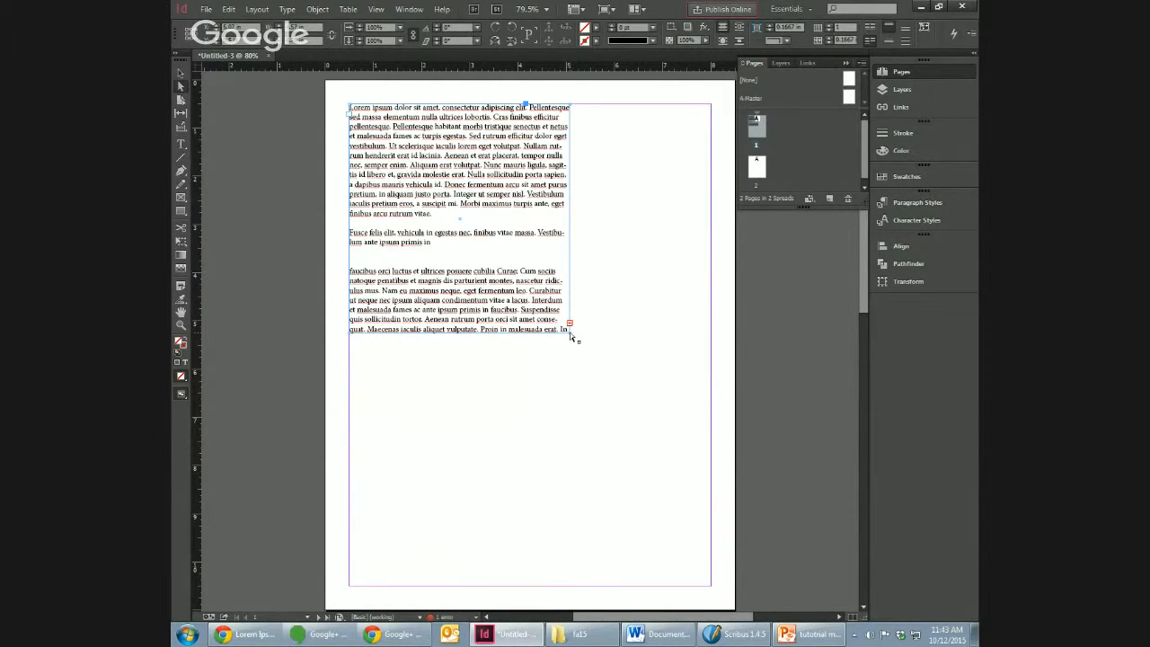
double_click(518, 273)
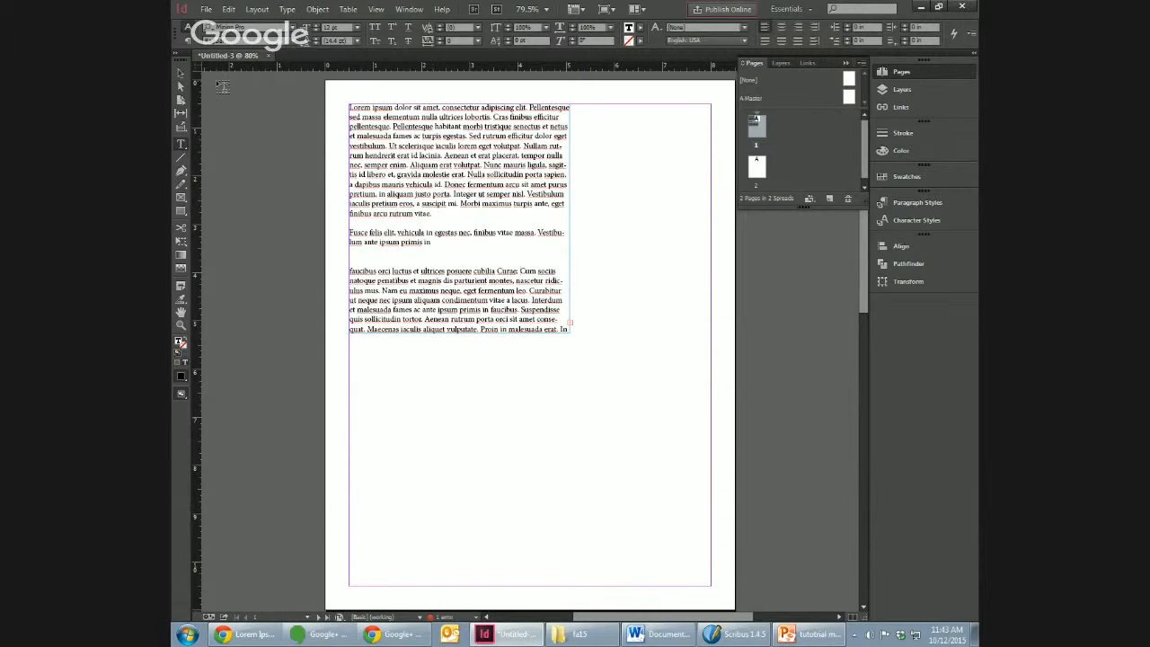
left_click(181, 88)
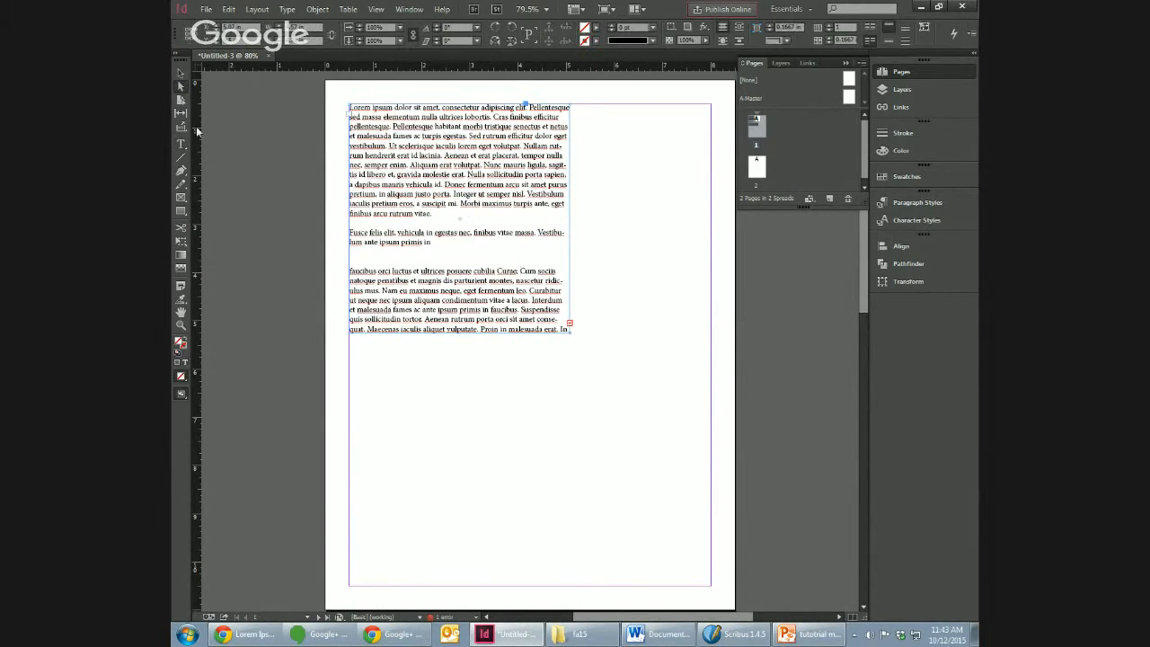
left_click(180, 72)
left_click_drag(570, 334, 711, 584)
Step: Draw a new text frame on page 2, align it to the margin's top-left corner and enlarge it to fill the margins
double_click(756, 168)
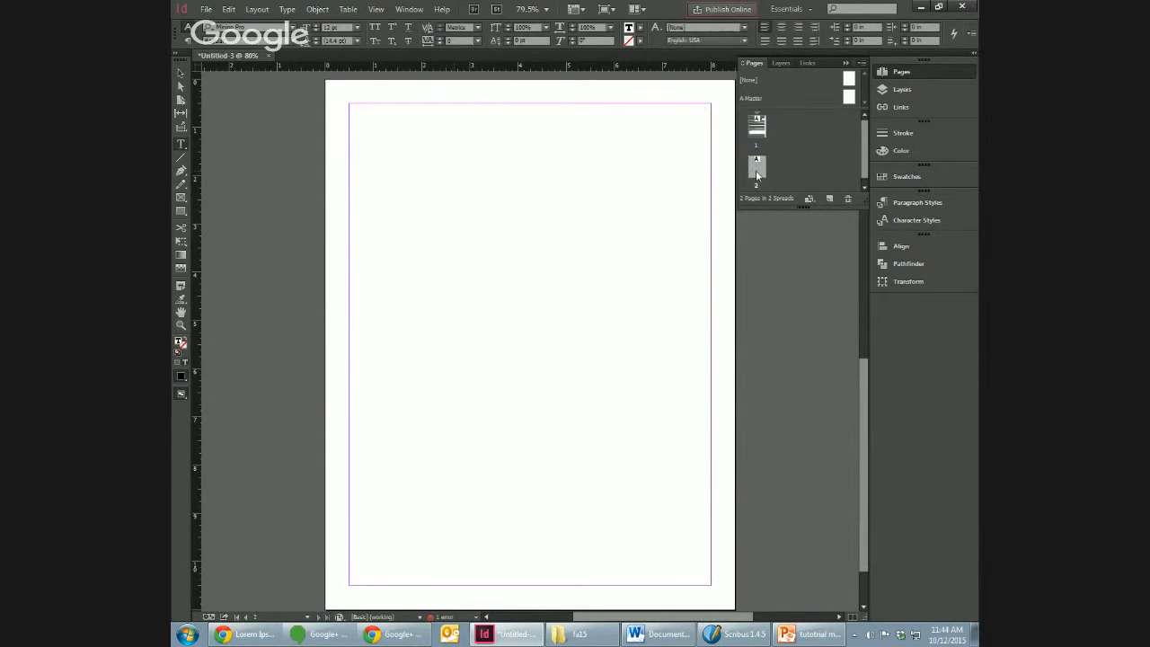
key("t")
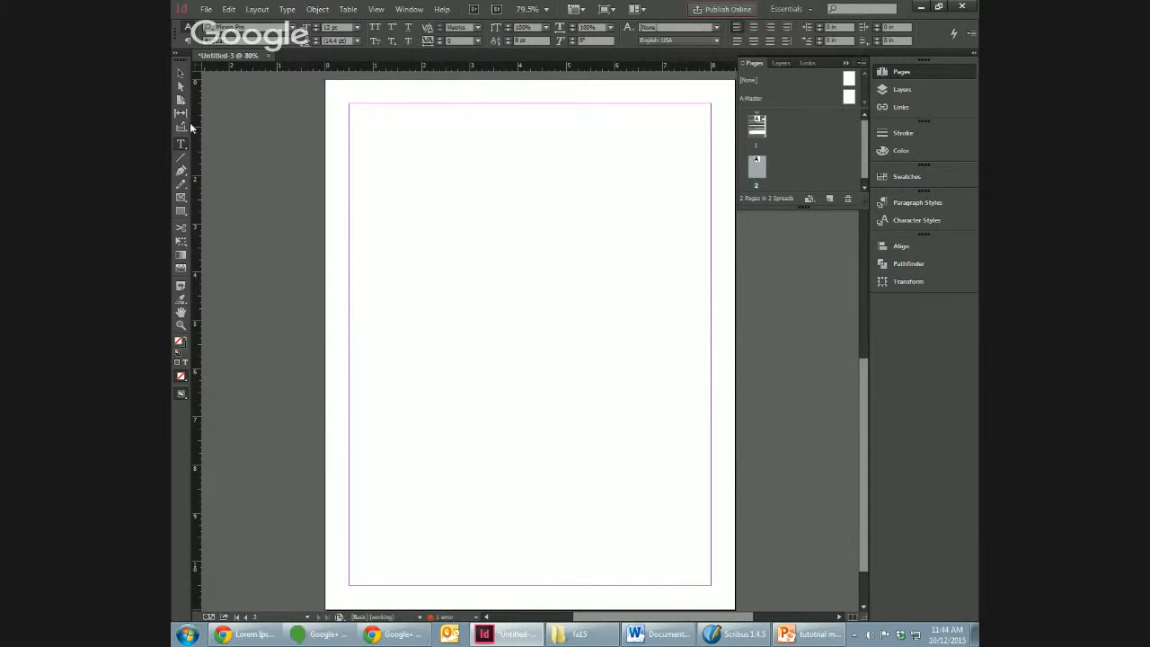
left_click_drag(380, 159, 530, 323)
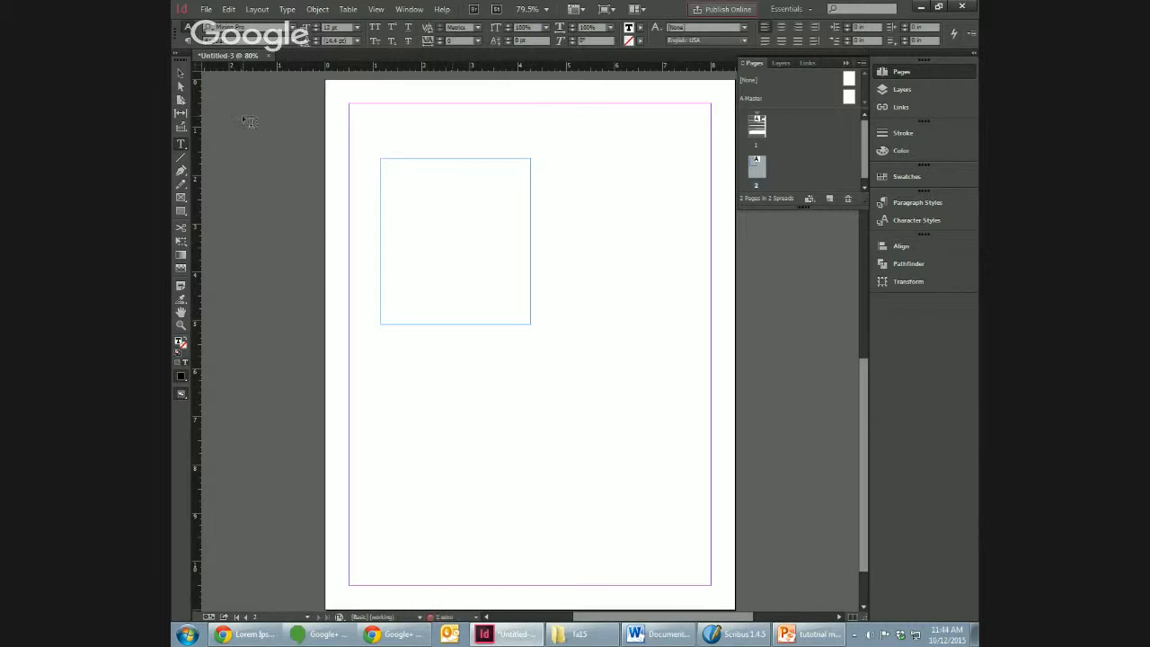
left_click(180, 73)
left_click_drag(426, 191, 396, 136)
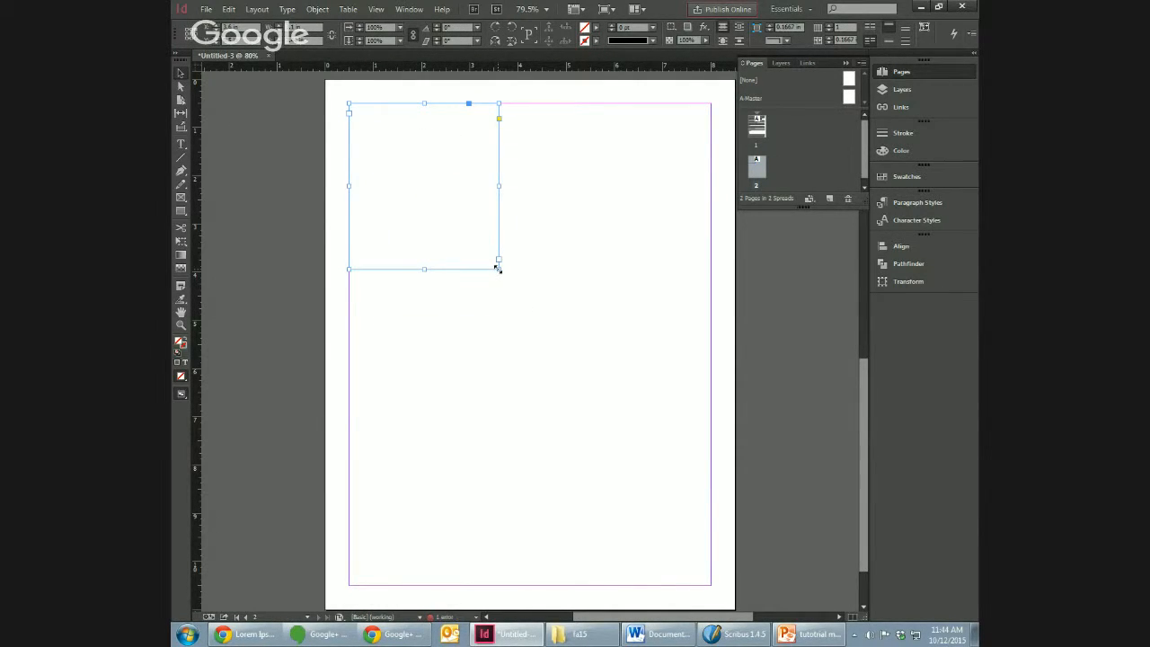
left_click_drag(498, 269, 711, 584)
Step: Thread the overset text from the page 1 frame into the empty margin-sized frame on page 2 and check the flow
left_click(756, 137)
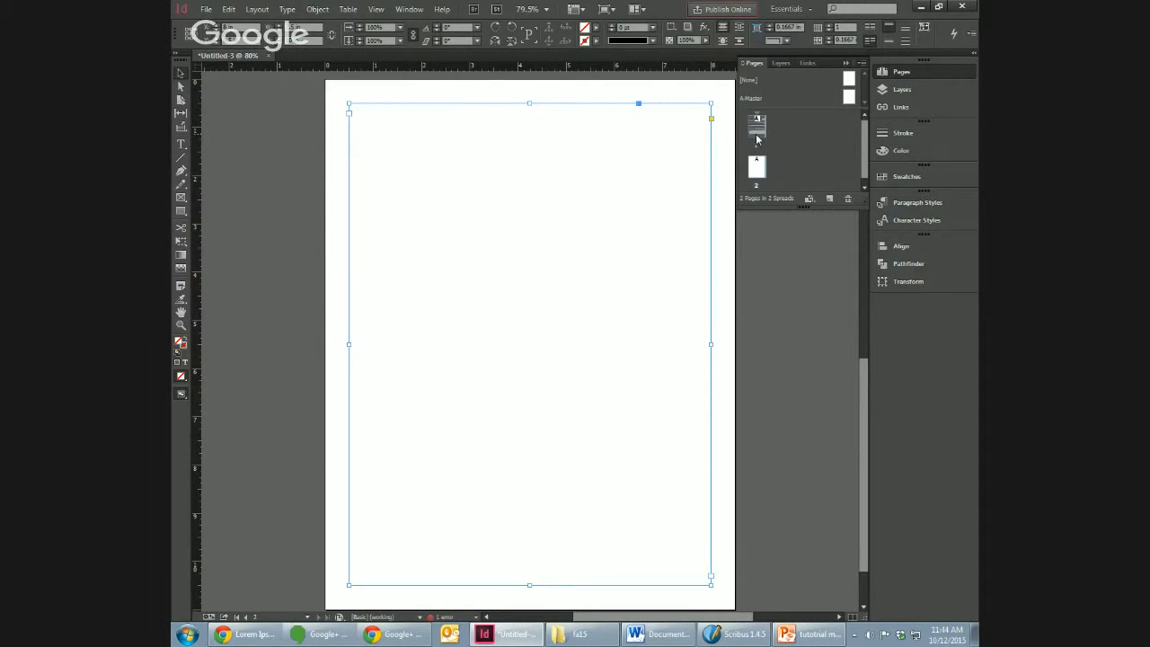
double_click(757, 137)
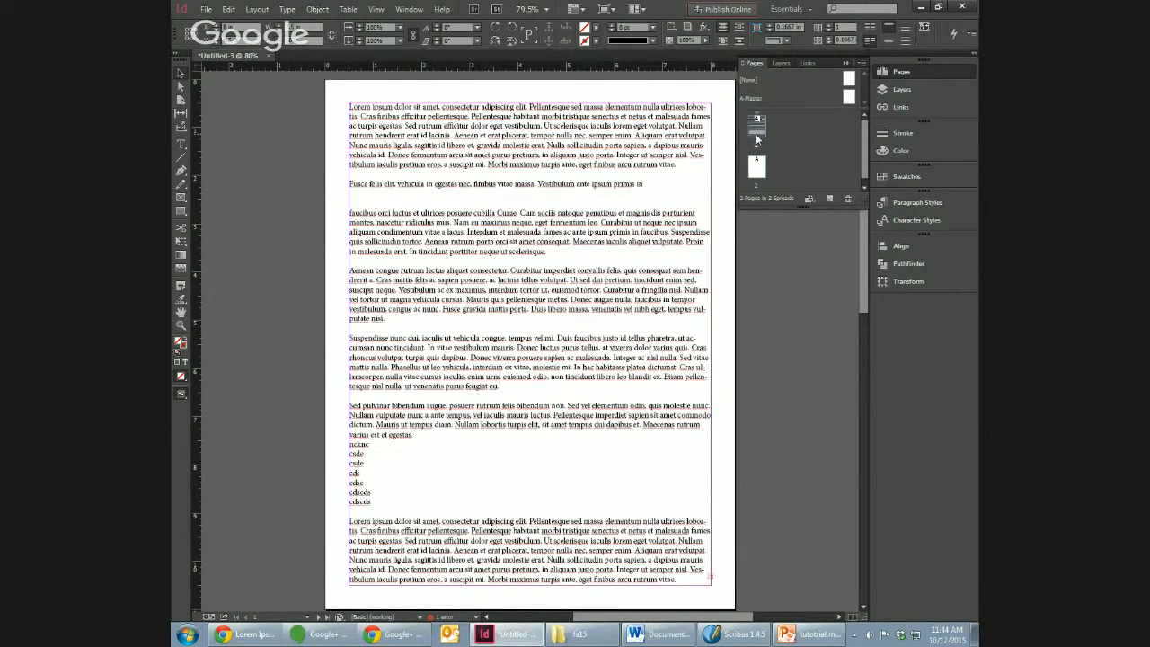
double_click(757, 166)
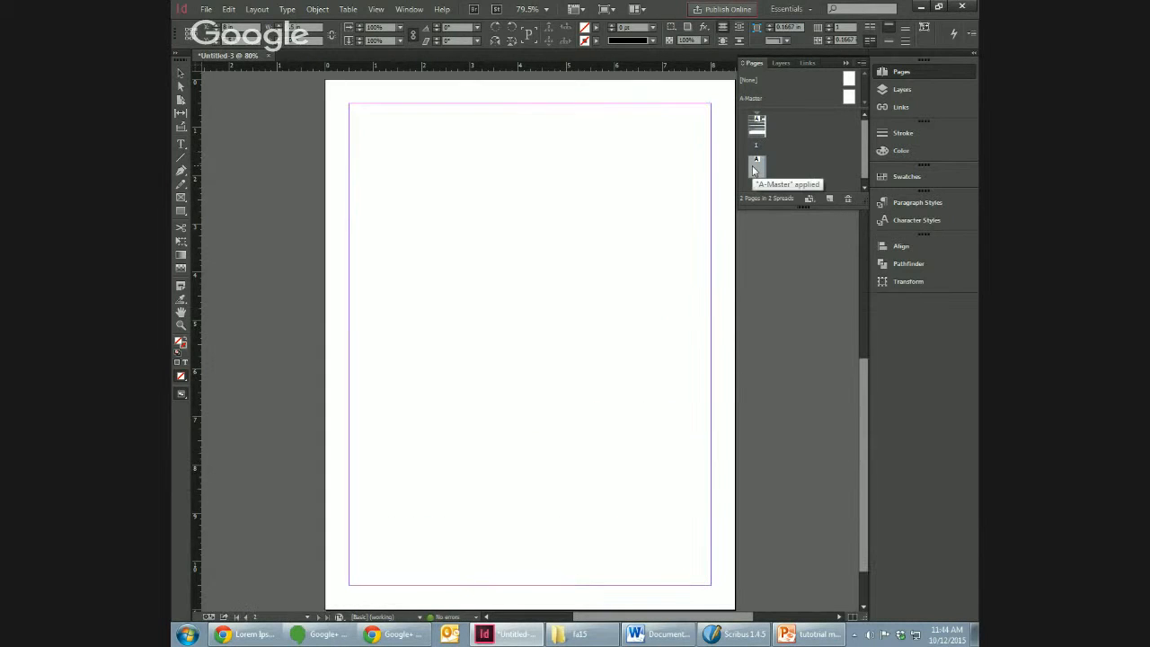
left_click(350, 175)
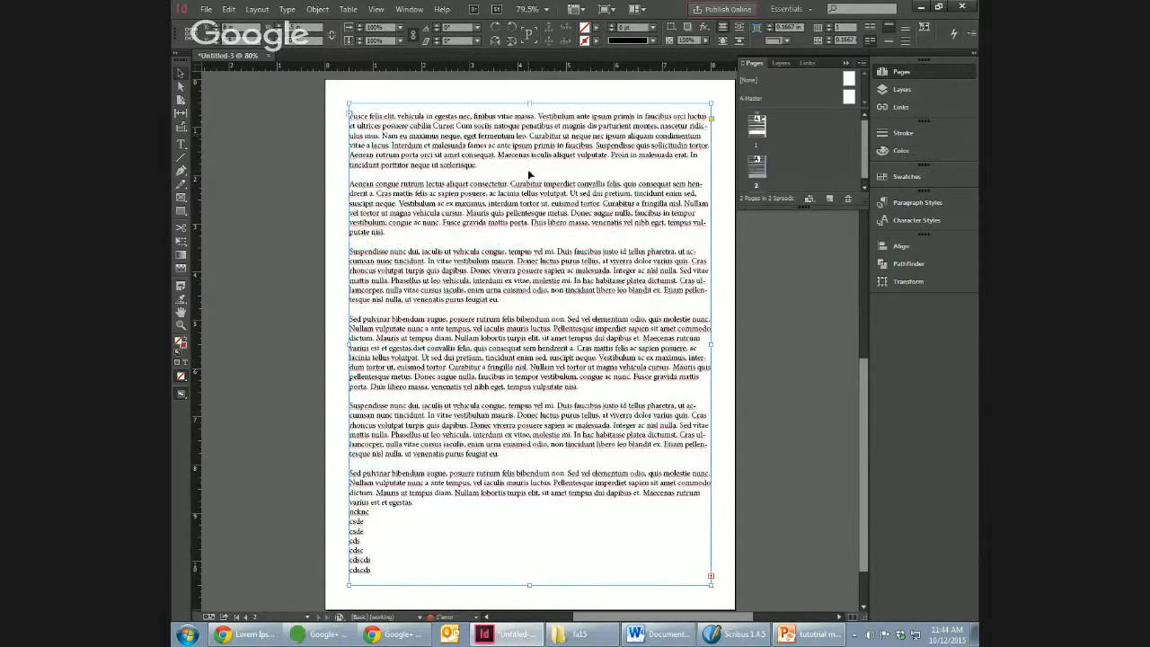
double_click(351, 117)
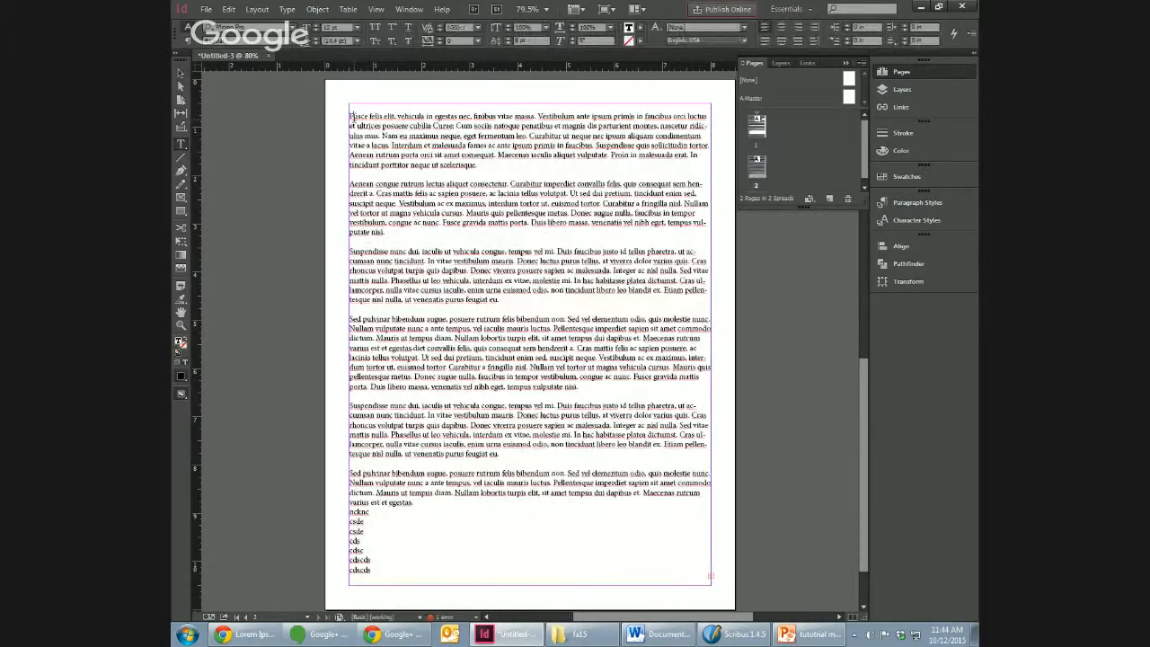
type("Lorem ipsum dolor sit amet, consectetur adipiscing elit. Pellentesque sed massa elementum nulla ultrices lobortis. Cras finibus efficitur pellentesque. Pellentesque habitant morbi tristique senectus et netus et malesuada fames ac turpis egestas. Sed rutrum efficitur dolor eget vestibulum. Ut scelerisque iaculis lorem eget volutpat. Nullam rutrum hendrerit erat id lacinia. Aenean et erat placerat, tempor nulla nec, semper enim. Aliquam erat volutpat. Nunc mauris ligula, sagittis id libero et, gravida molestie erat. Nulla sollicitudin porta sapien, a dapibus mauris vehicula id. Donec fermentum arcu sit amet purus pretium, in aliquam justo porta. Integer ut semper nisl. Vestibulum iaculis pretium eros, a suscipit mi. Morbi maximus turpis ante, eget finibus arcu rutrum vitae.")
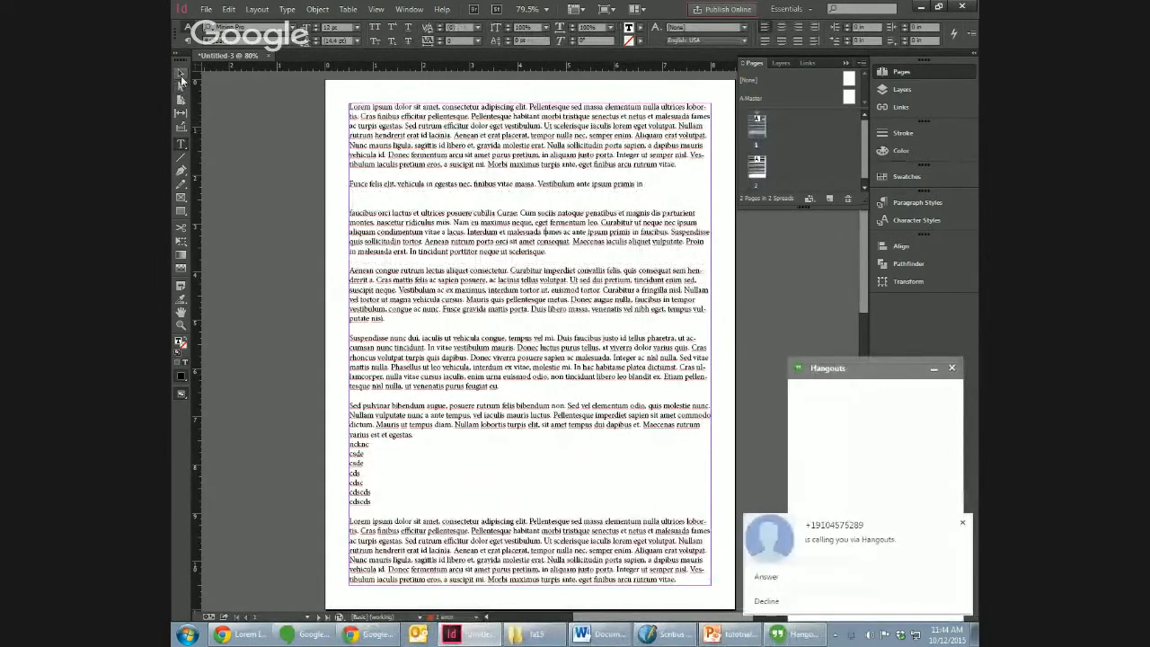
Step: Select the page 1 text frame, dismiss the incoming call pop-up and minimize the Hangouts window
left_click(180, 74)
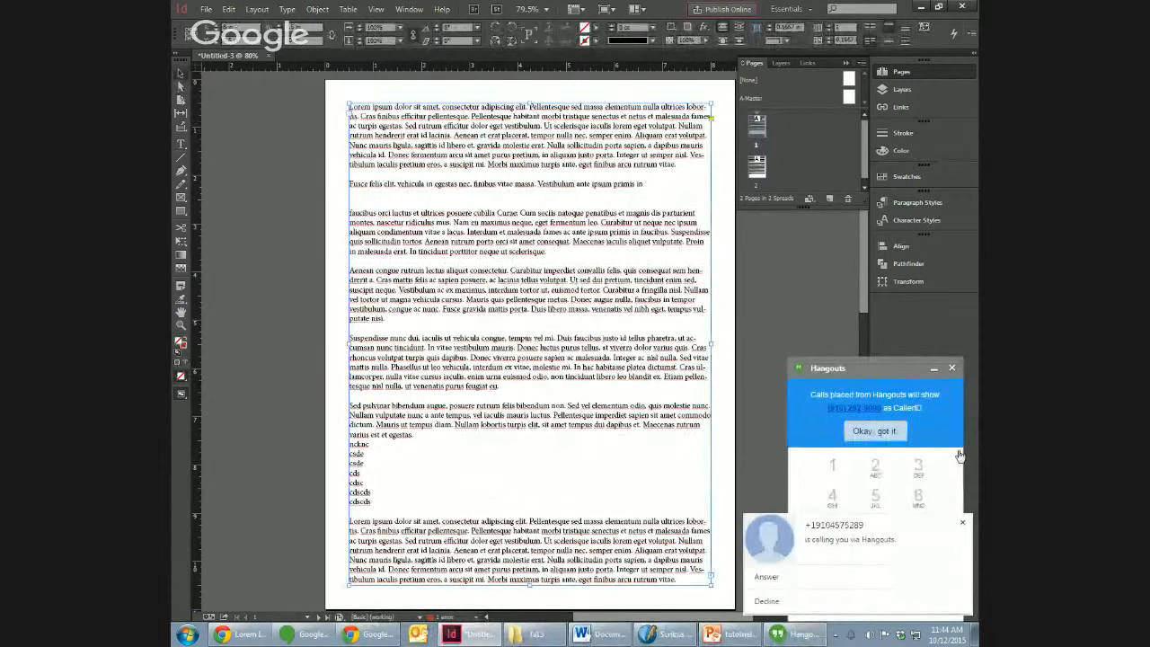
left_click(924, 379)
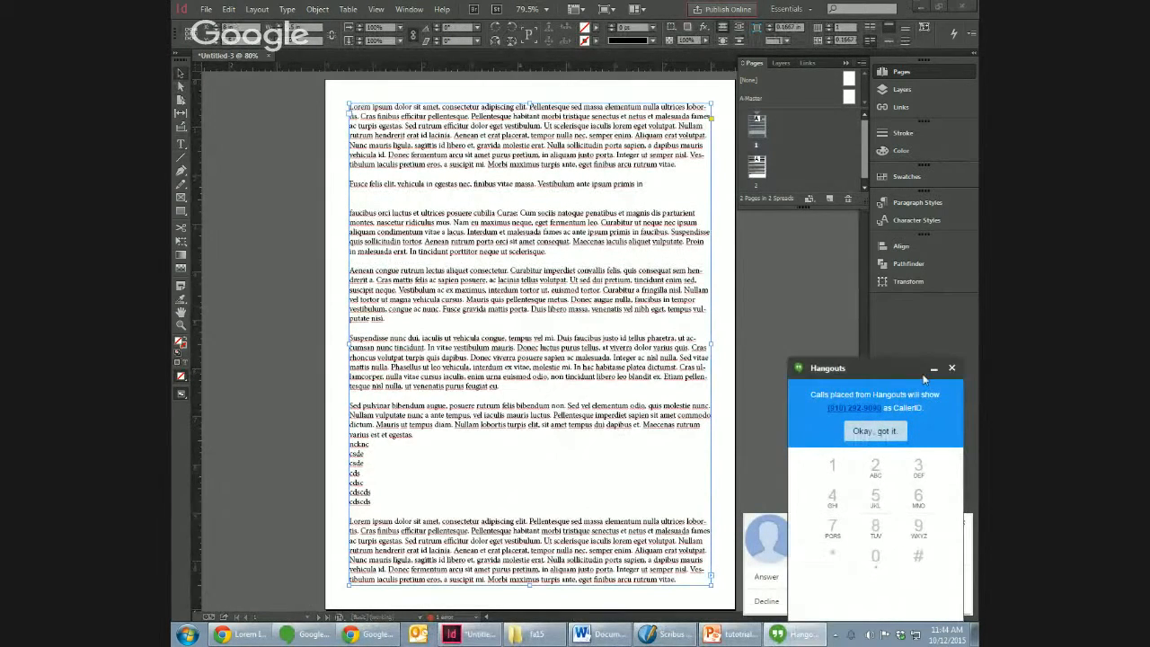
left_click(933, 369)
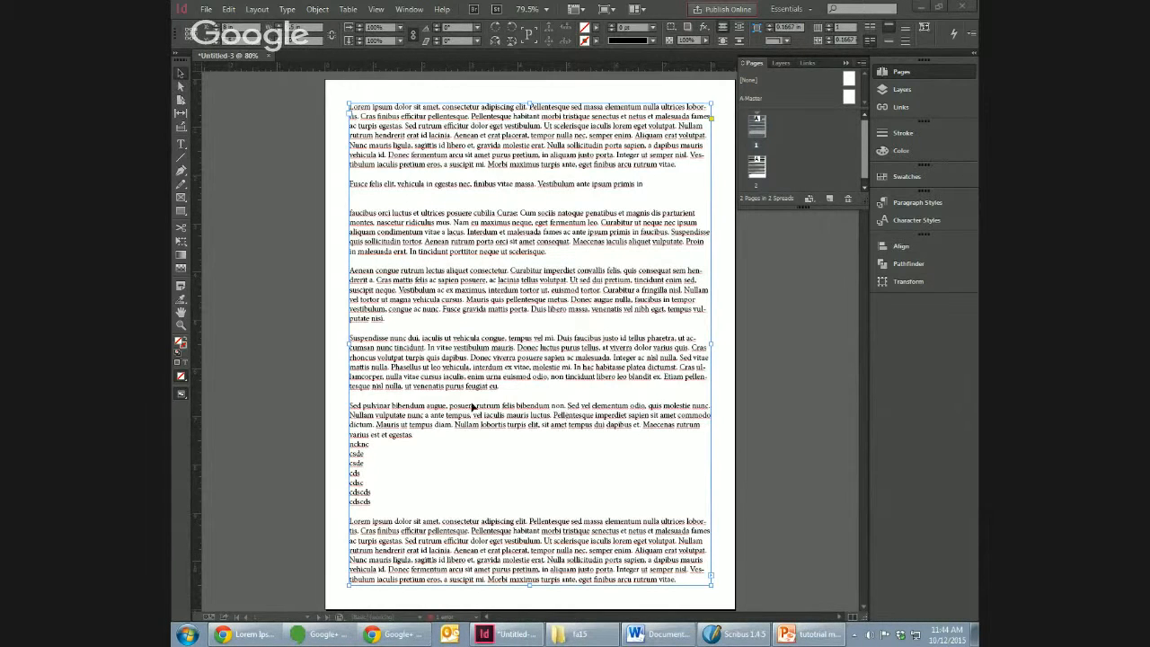
left_click(512, 541)
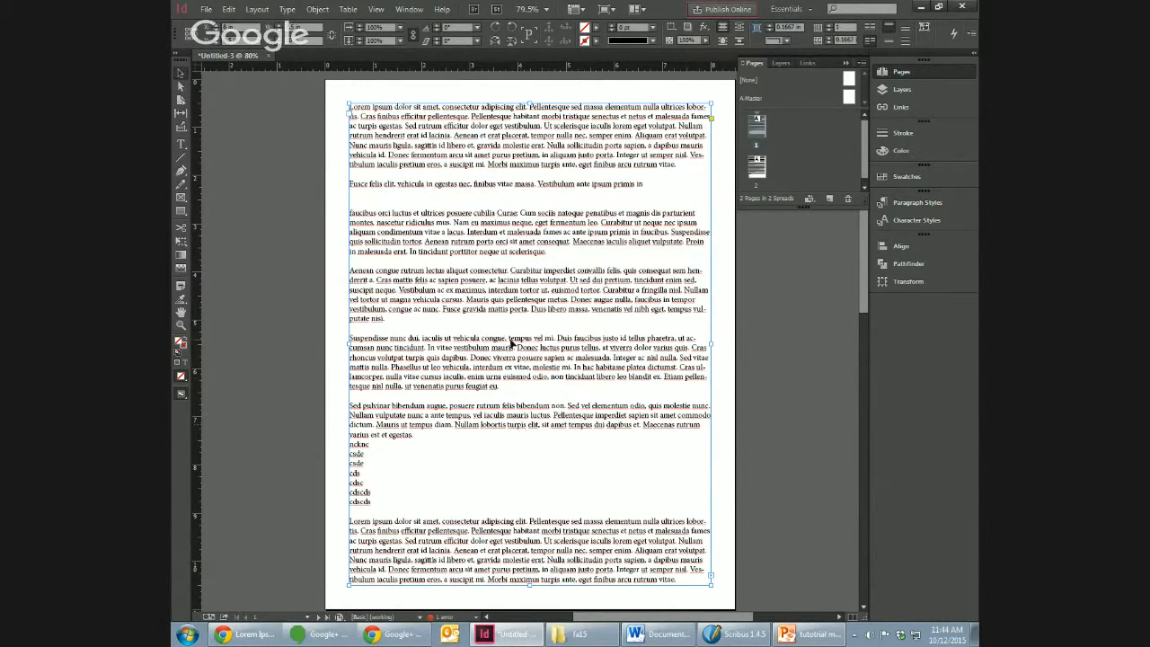
Step: Delete large blocks of repeated text from the lower part of the page 2 frame until the story fits within it
double_click(759, 168)
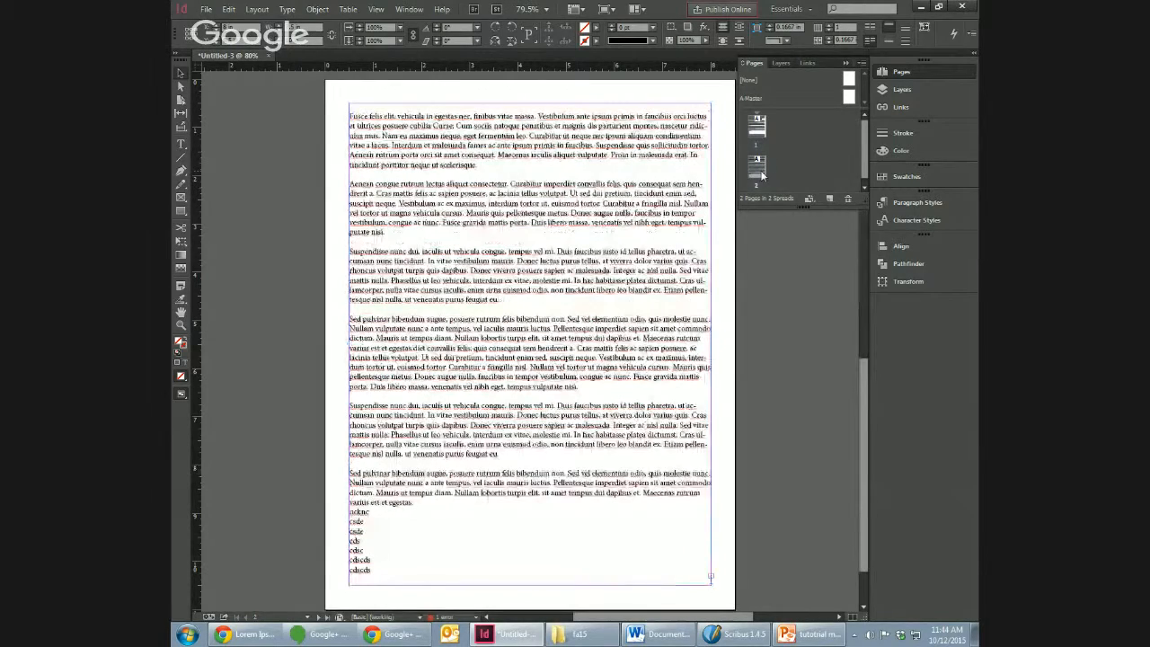
left_click(493, 372)
double_click(481, 368)
key("ctrl+shift+End")
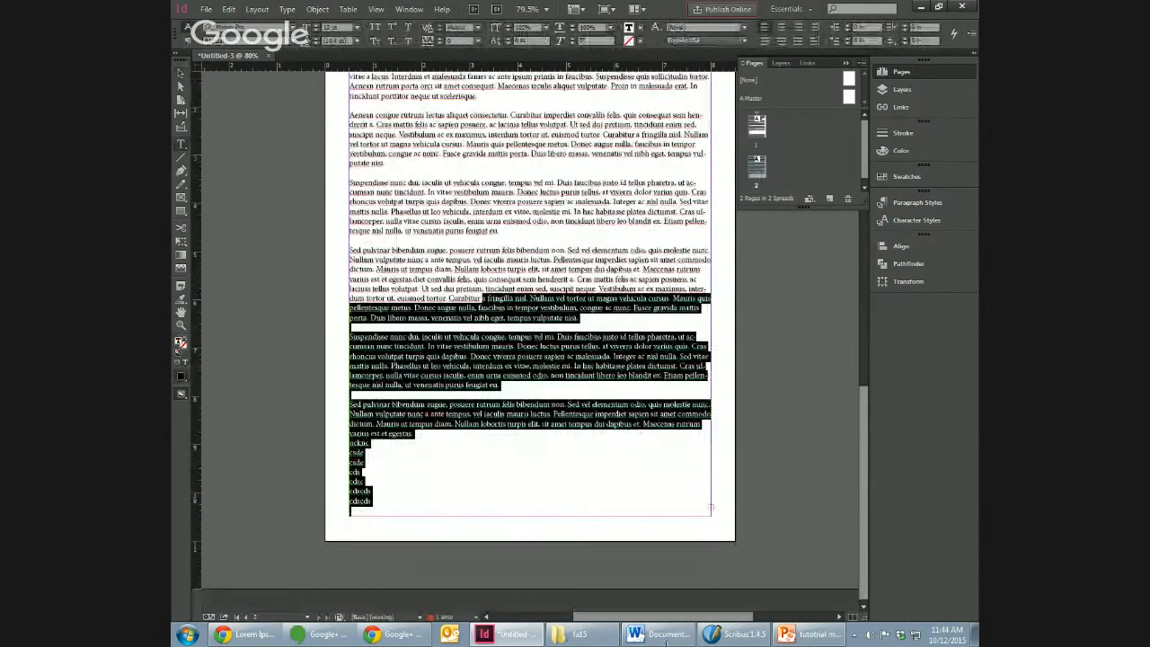
key("ctrl+v")
left_click(567, 335)
key("ctrl+shift+End")
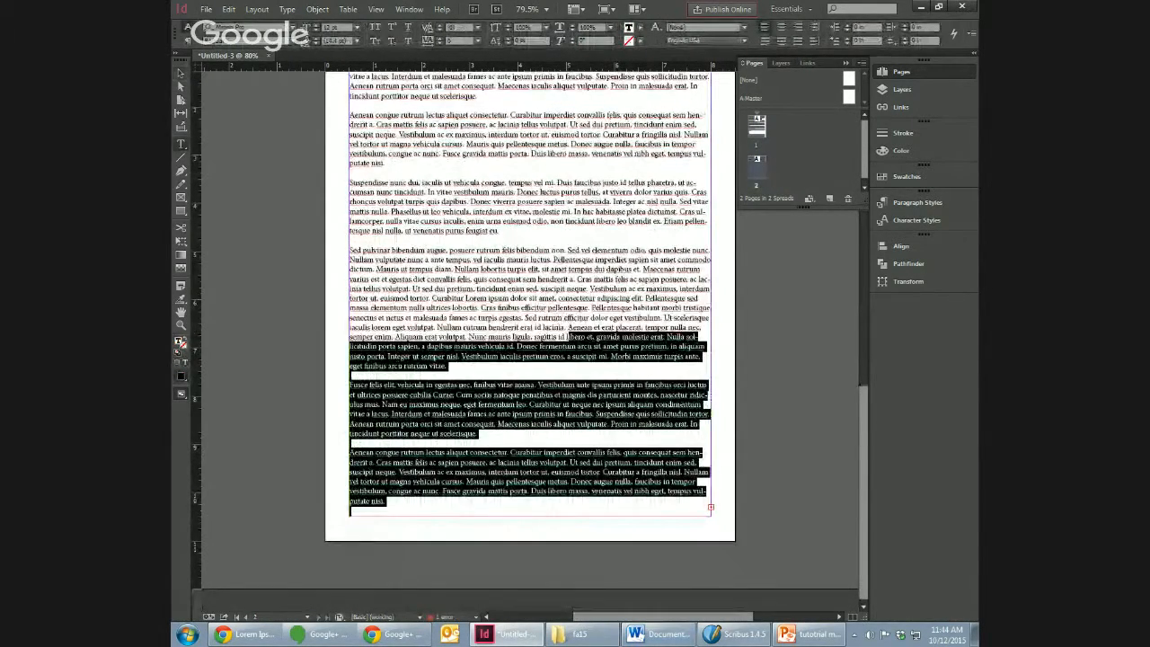
type("Suspendisse nunc dui, iaculis ut vehicula congue, tempus vel mi. Duis faucibus justo id tellus pharetra, ut accumsan nunc tincidunt. In vitae vestibulum mauris. Donec luctus purus tellus, at viverra dolor varius quis. Cras rhoncus volutpat turpis quis dapibus. Donec viverra posuere sapien ac malesuada. Integer ac nisl nulla. Sed vitae mattis nulla. Phasellus ut leo vehicula, interdum ex vitae, molestie mi. In hac habitasse platea dictumst. Cras ullamcorper nulla vitae cursus iaculis, enim urna euismod odio, non tincidunt libero leo blandit ex. Etiam pellentesque nisl nulla, ut venenatis purus feugiat eu.  Sed pulvinar bibendum augue, posuere rutrum felis bibendum non. Sed vel elementum odio, quis molestie nunc. Nullam vulputate nunc a ante tempus, vel iaculis mauris luctus. Pellentesque imperdiet sapien sit amet commodo dictum. Mauris ut tempus diam. Nullam lobortis turpis elit, sit amet tempus dui dapibus et. Maecenas rutrum varius et et egestas.")
left_click_drag(590, 259, 609, 373)
key("Delete")
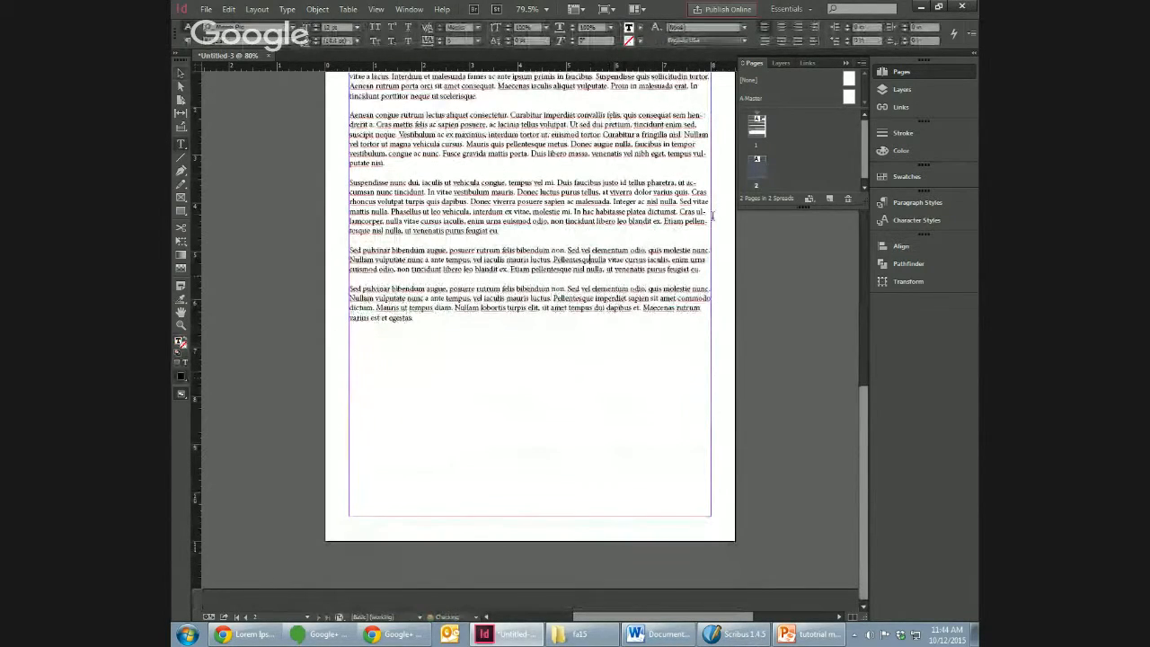
Step: Open the text frame options for the page 2 frame and preview its vertical justification as Center
left_click_drag(861, 542, 861, 507)
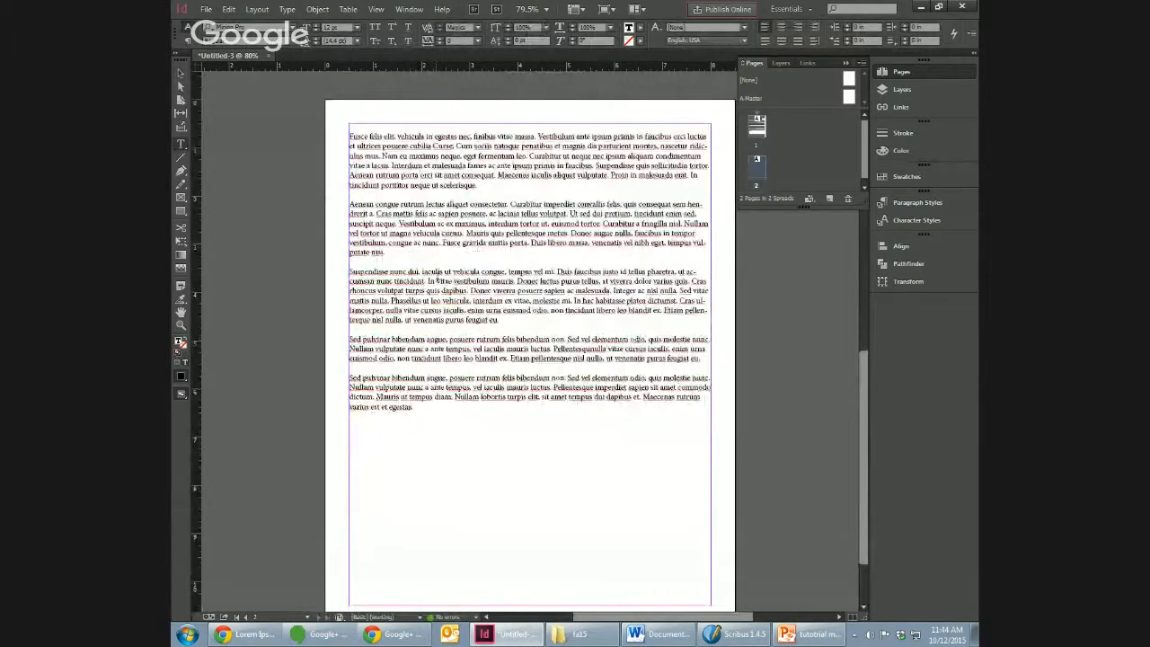
right_click(466, 431)
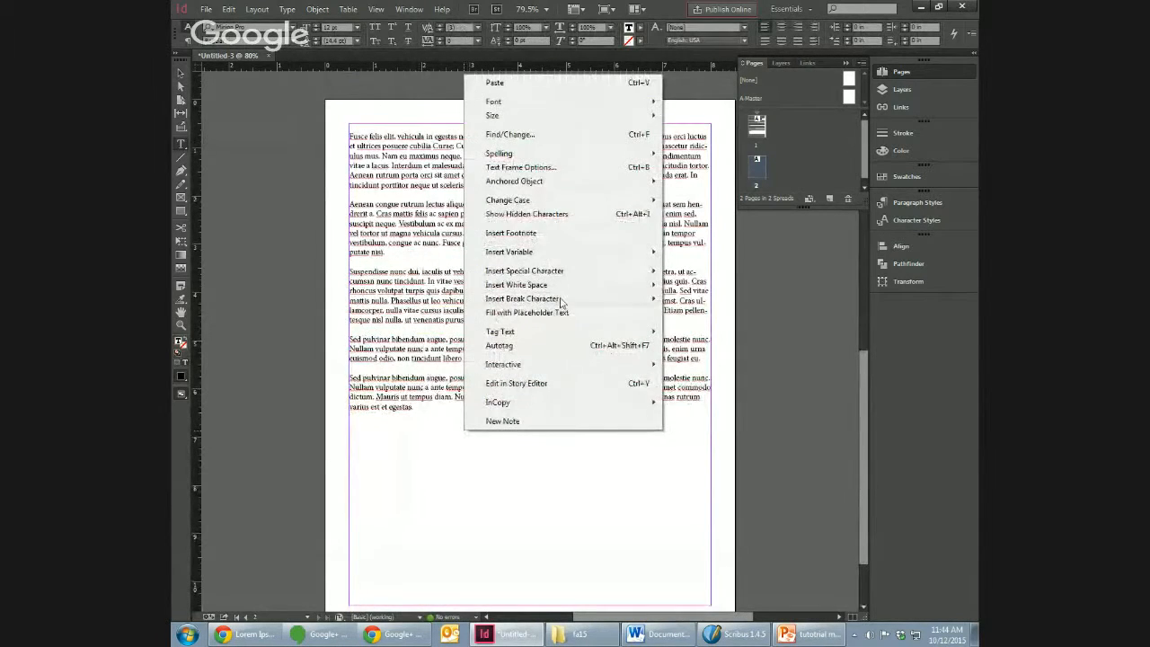
mouse_move(548, 298)
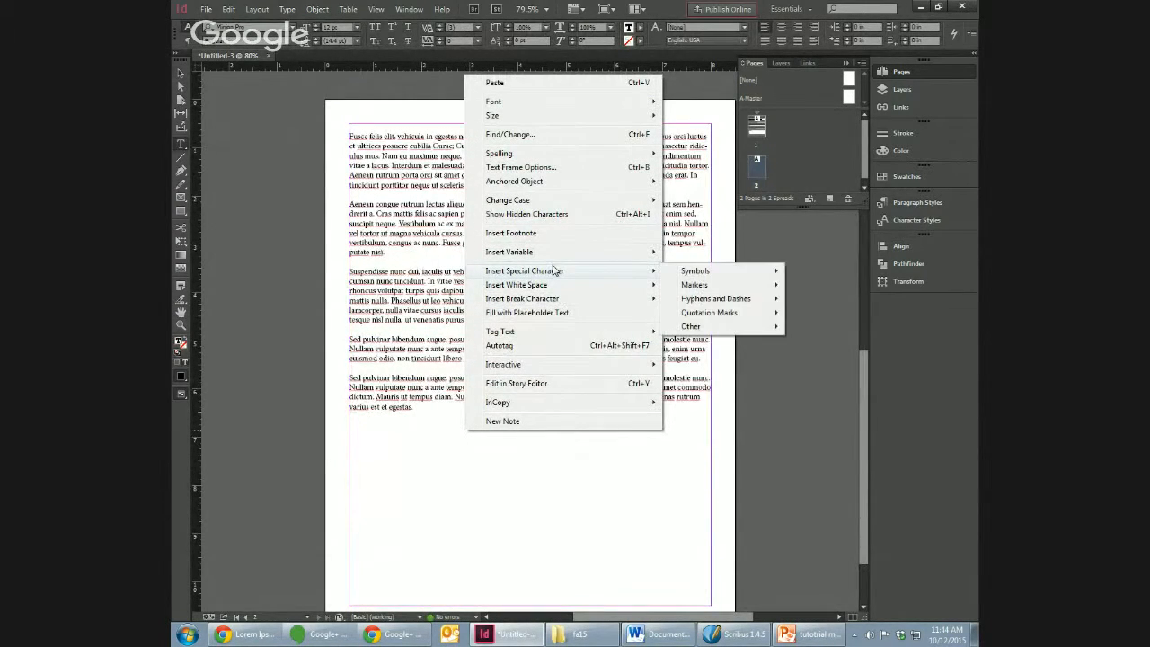
left_click(538, 167)
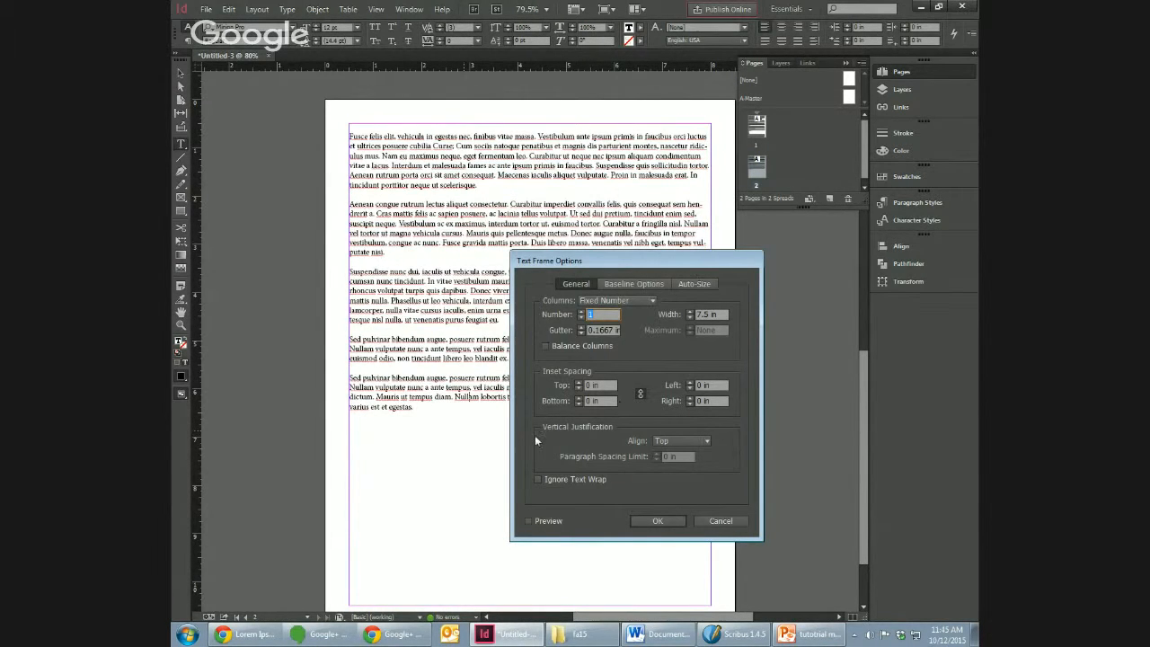
left_click_drag(629, 265, 733, 309)
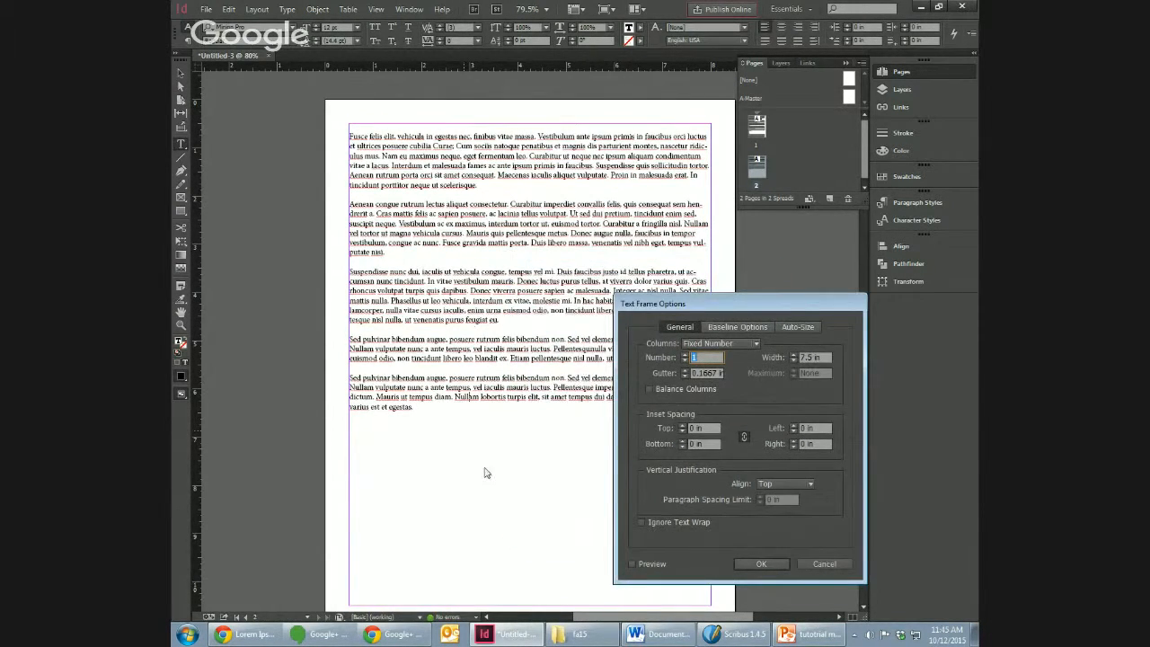
left_click(787, 486)
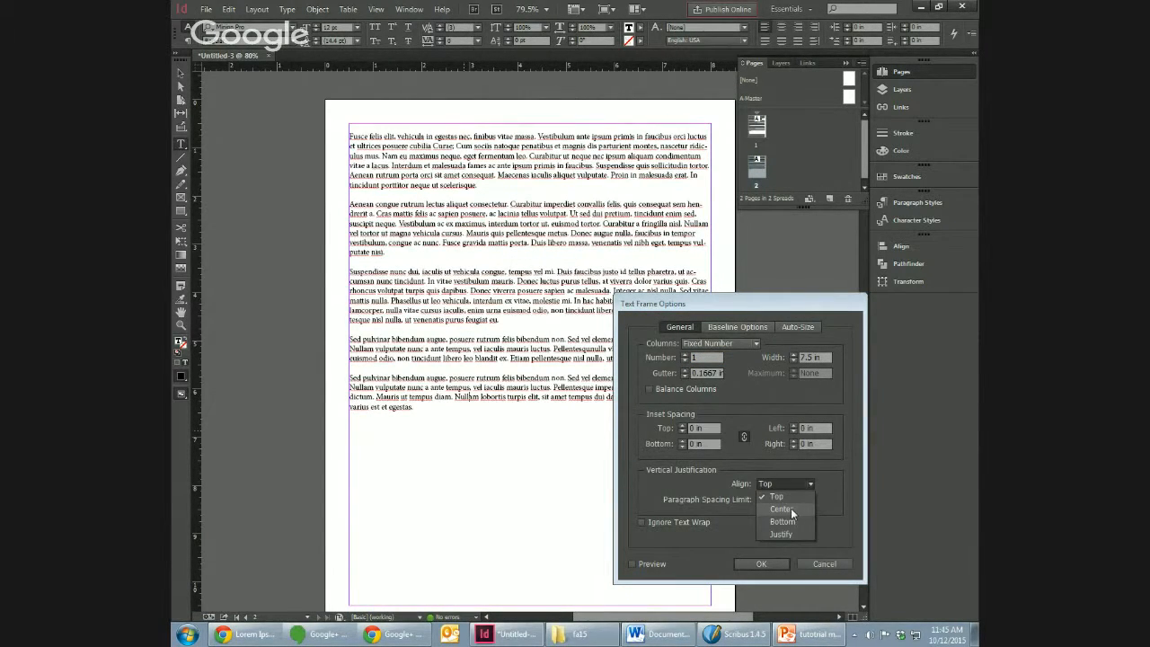
left_click(790, 509)
left_click(654, 564)
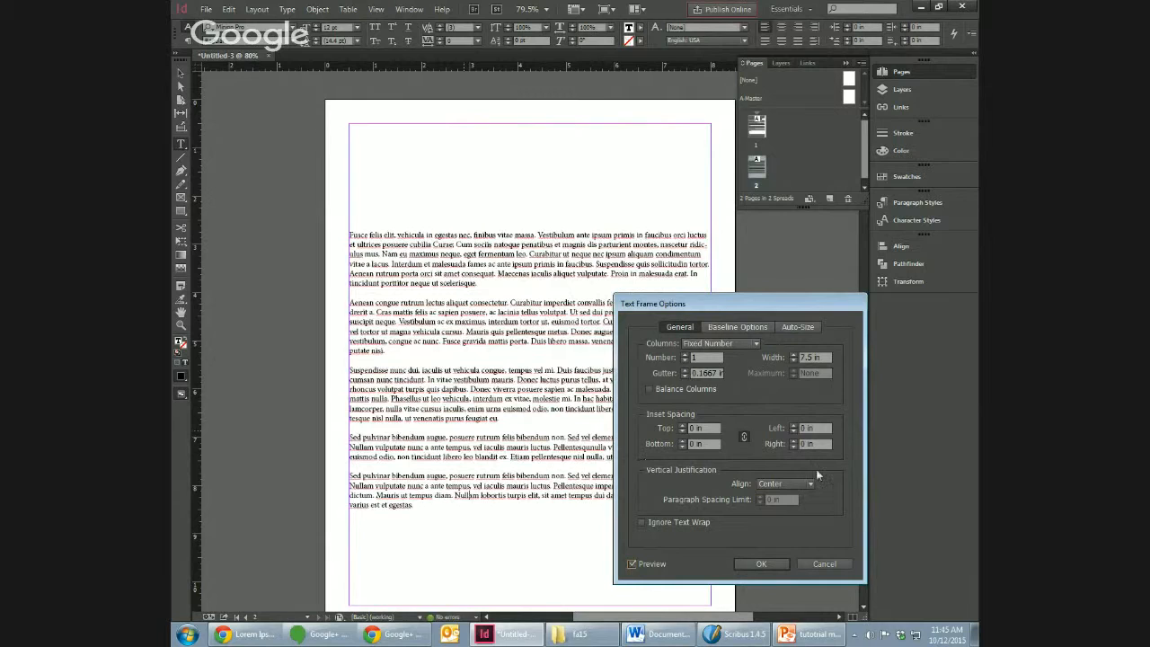
Step: Try Justify as the page 2 frame's vertical alignment, switch back to Top and cancel the text frame options
left_click(784, 483)
left_click(786, 528)
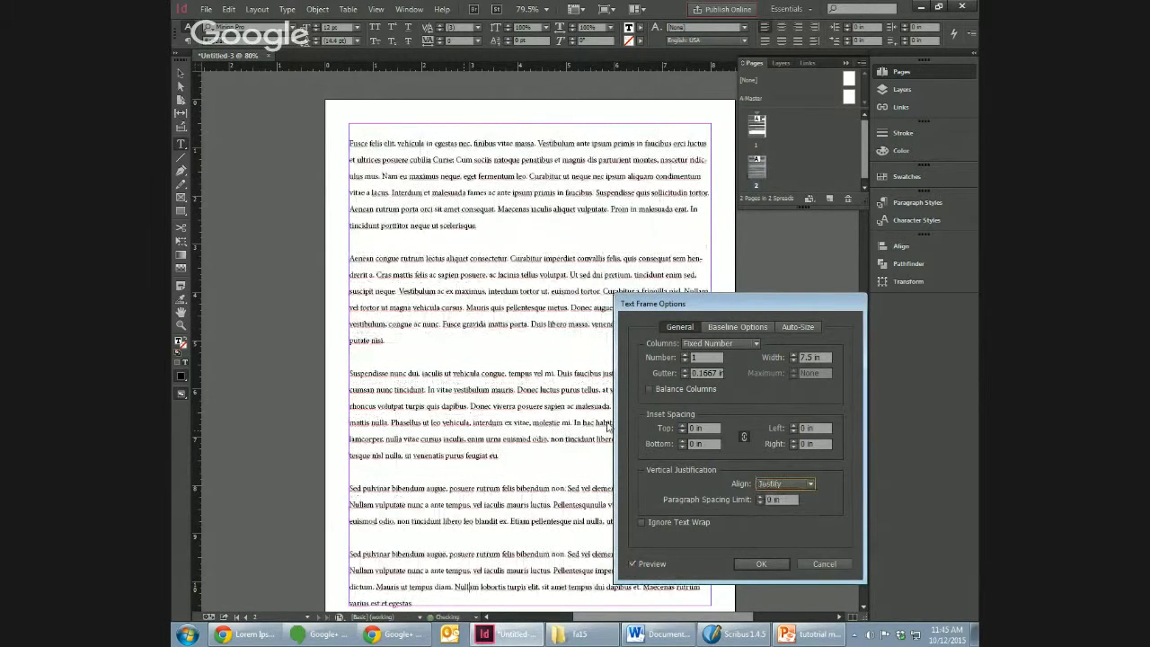
left_click(784, 485)
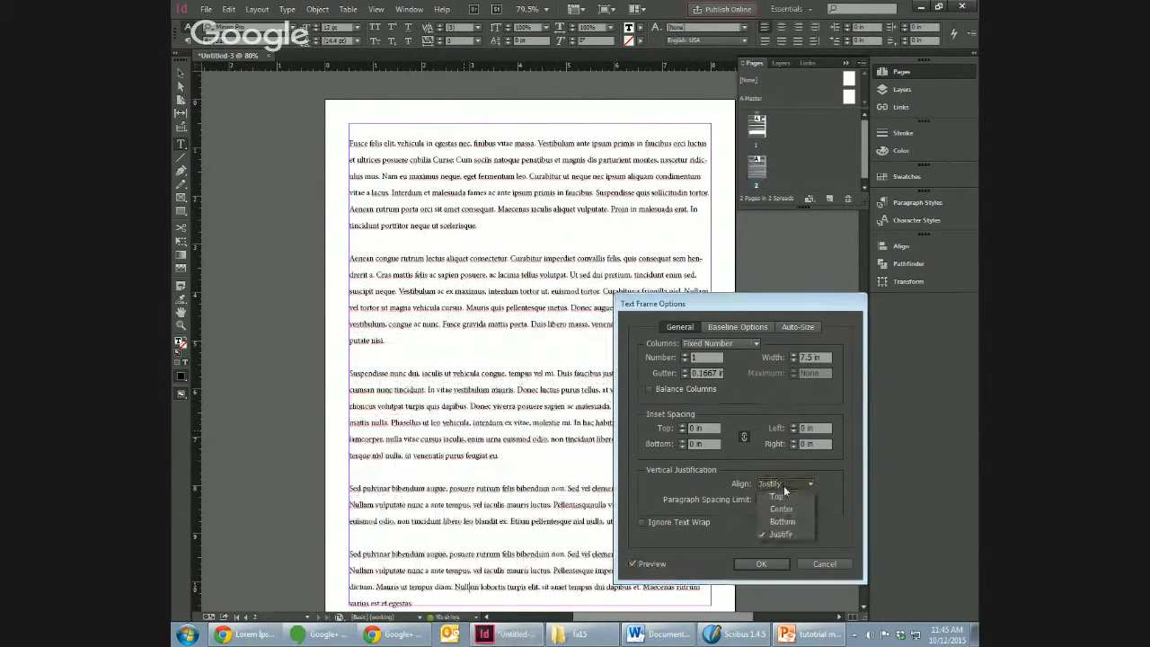
left_click(777, 496)
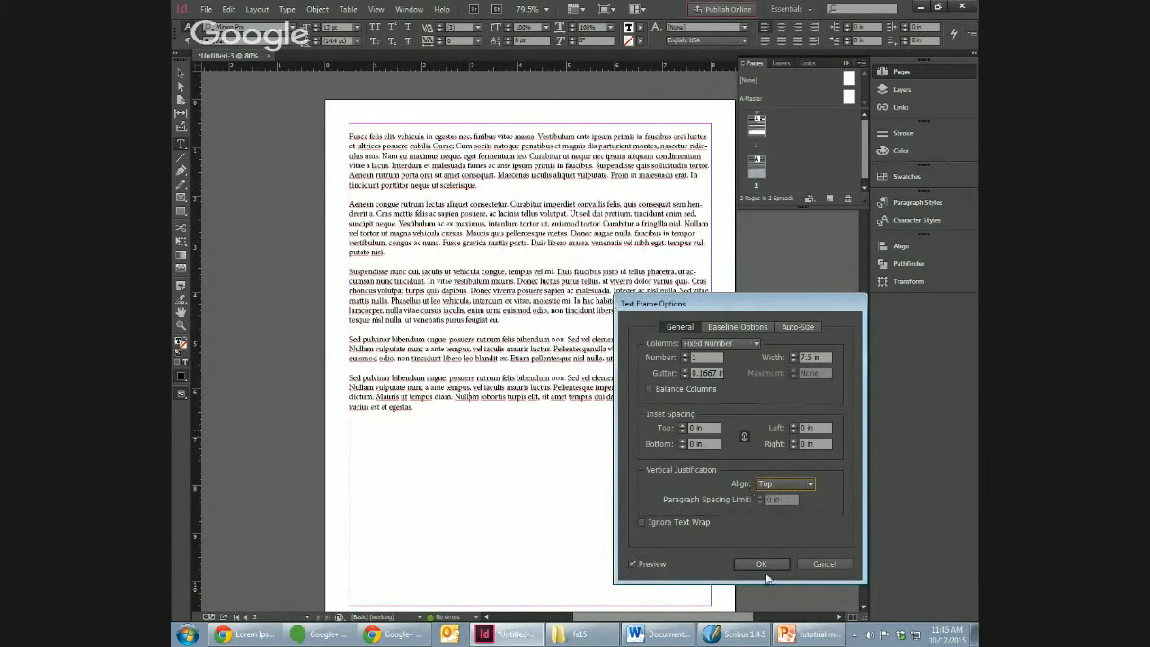
left_click(824, 564)
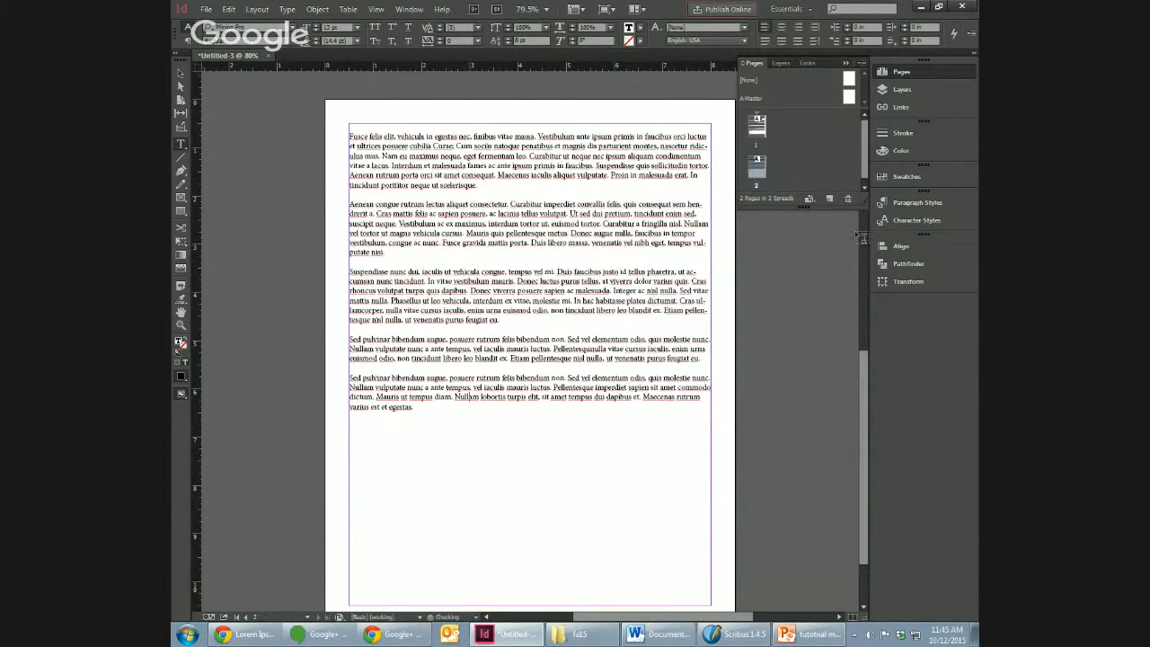
Step: Select the page 1 text frame and preview Justify vertical alignment in its text frame options
right_click(572, 365)
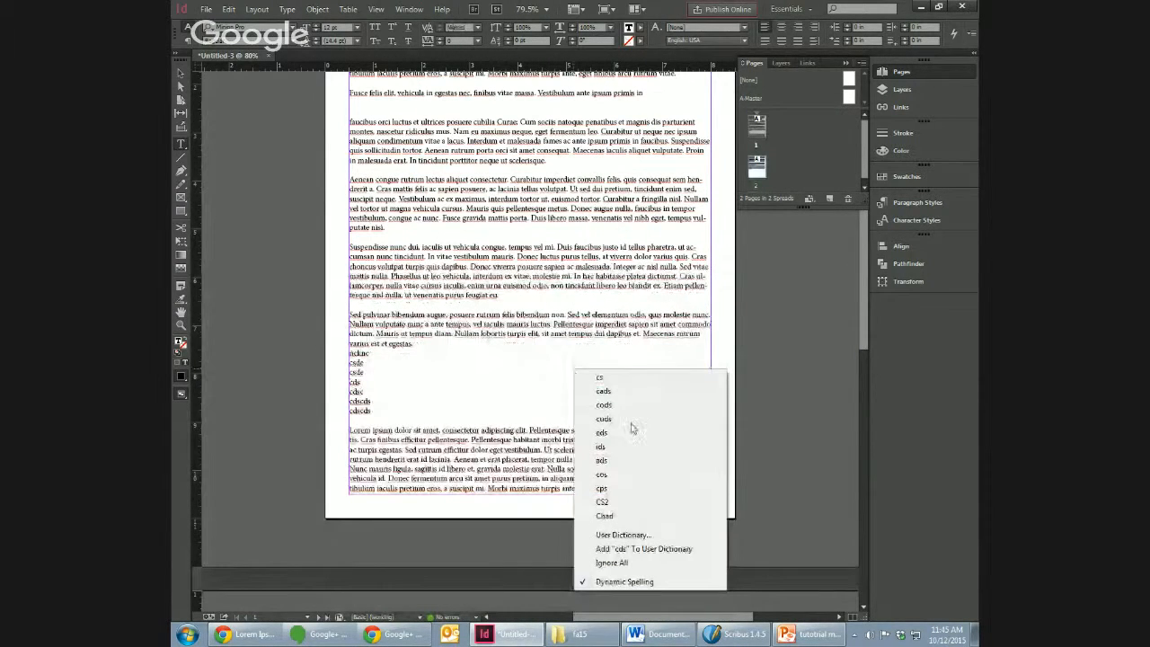
left_click(521, 348)
left_click(180, 72)
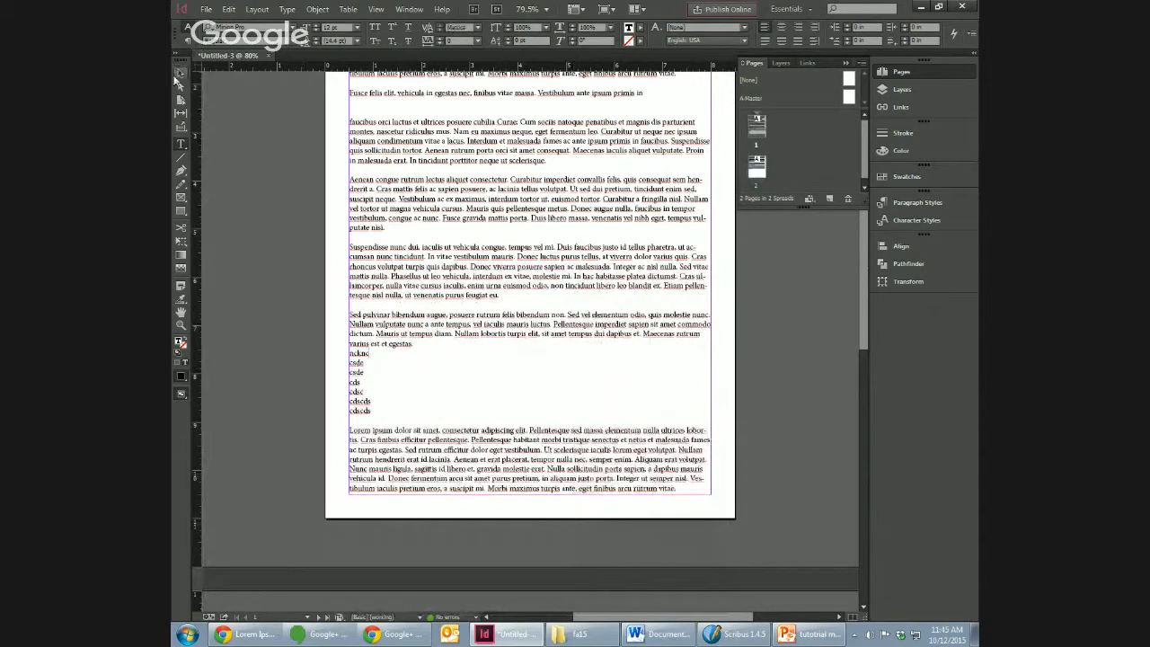
right_click(437, 161)
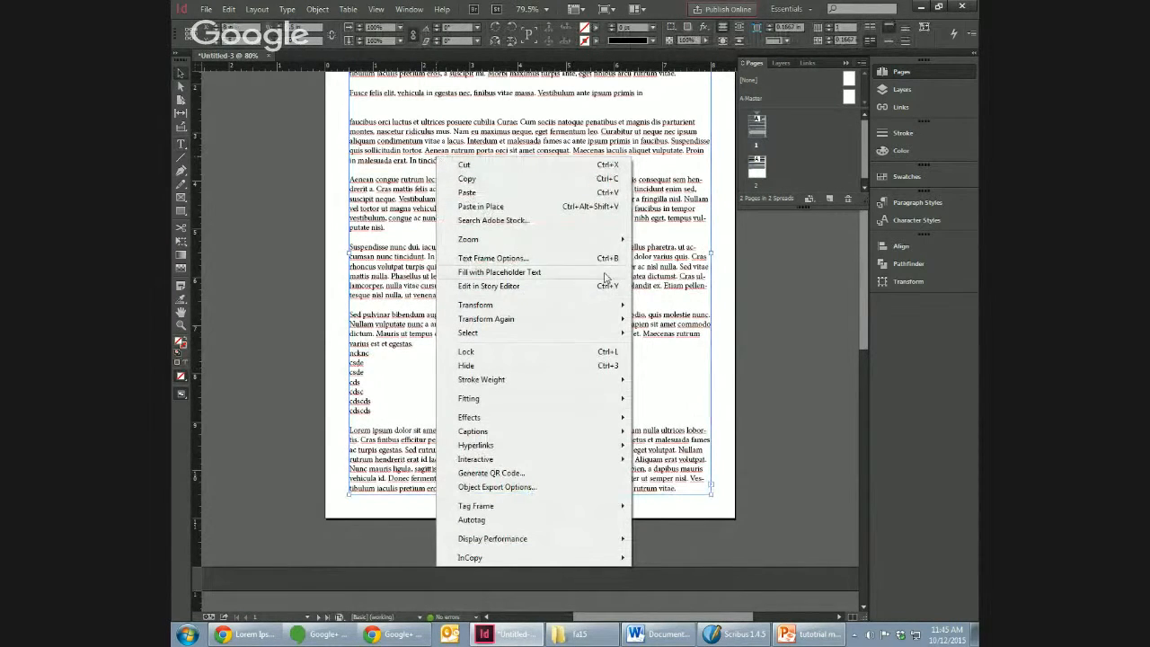
left_click(503, 262)
left_click(784, 484)
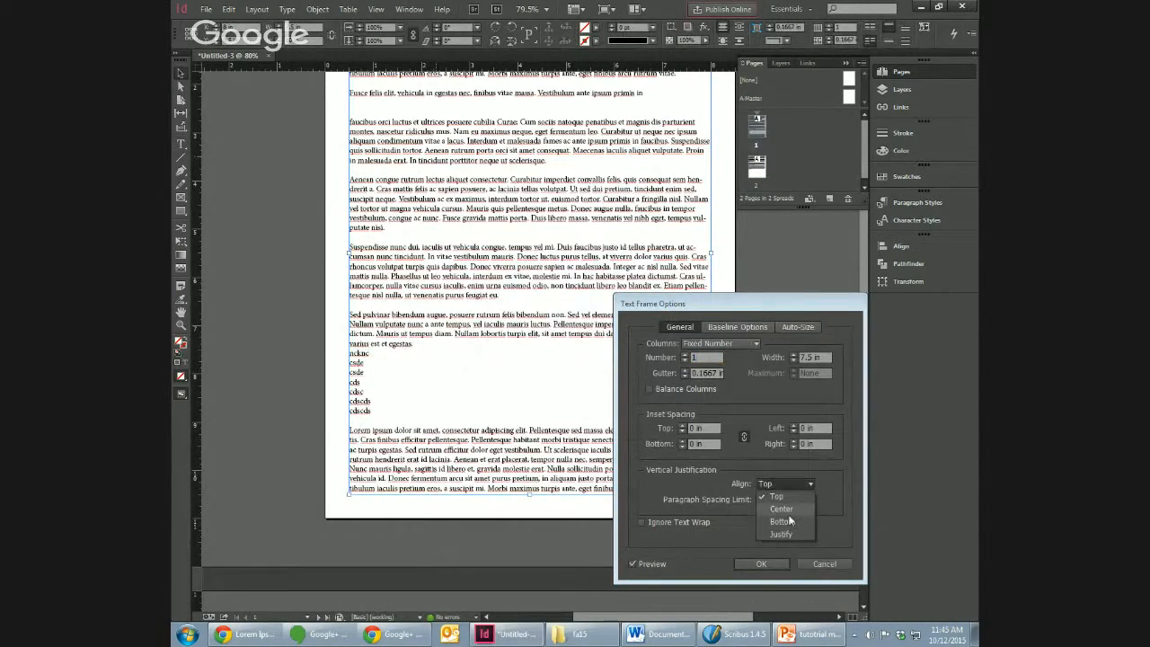
left_click(790, 535)
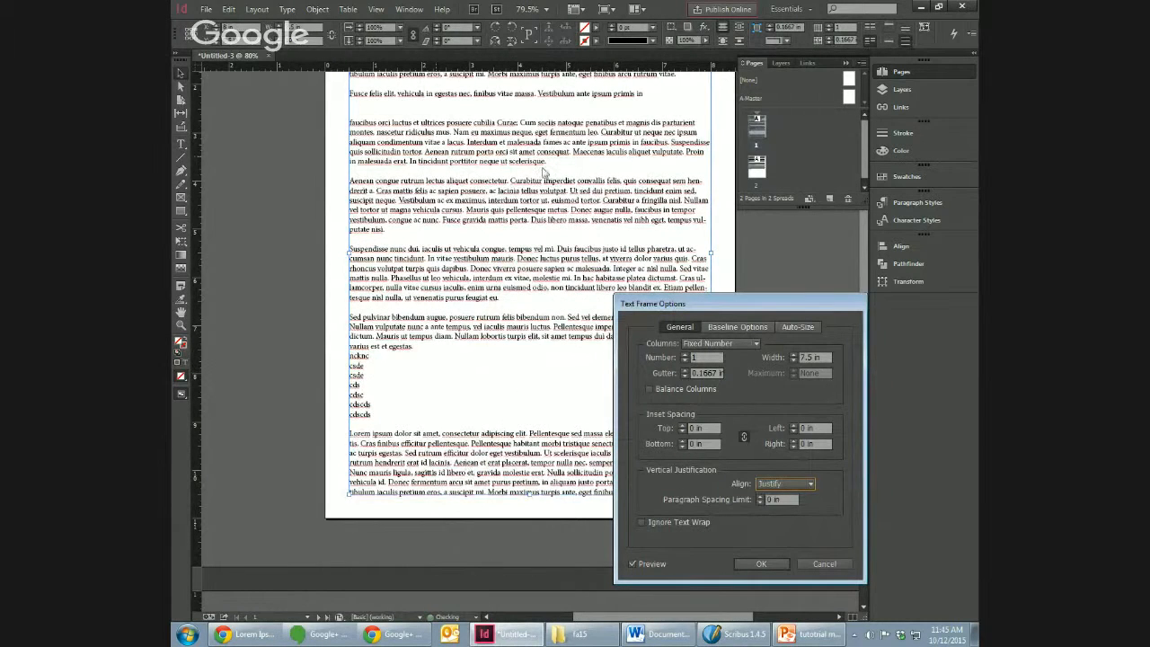
Step: Compare Top and Justify vertical alignment on the page 1 frame, cancel the options and deselect the frame
left_click(790, 484)
left_click(794, 496)
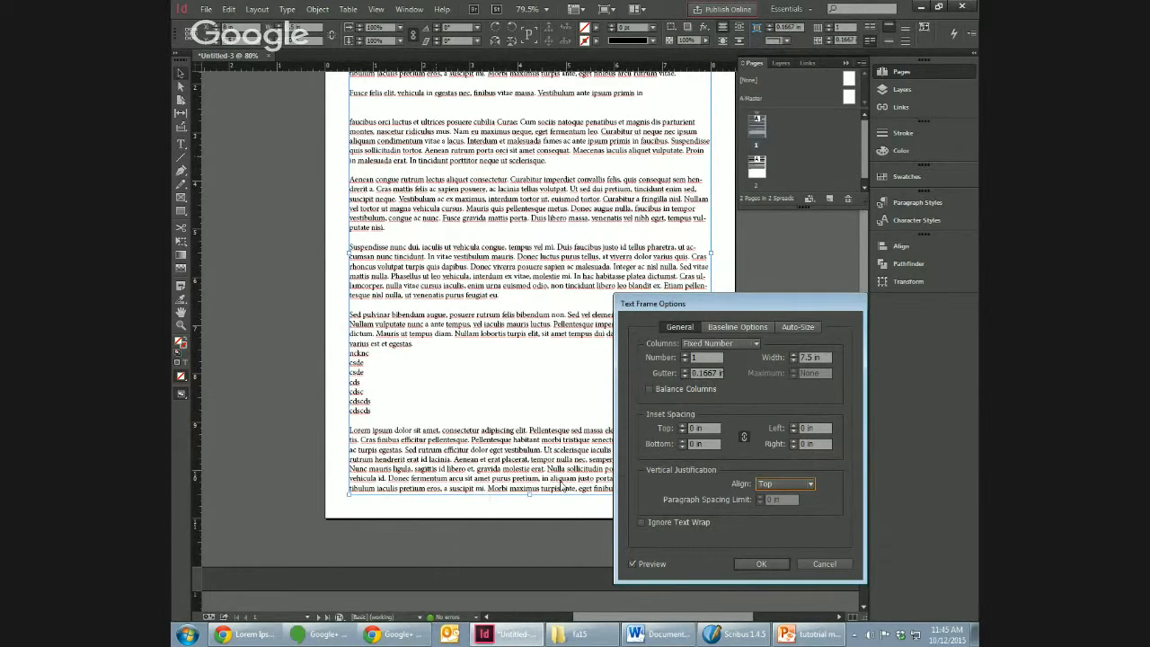
left_click(784, 484)
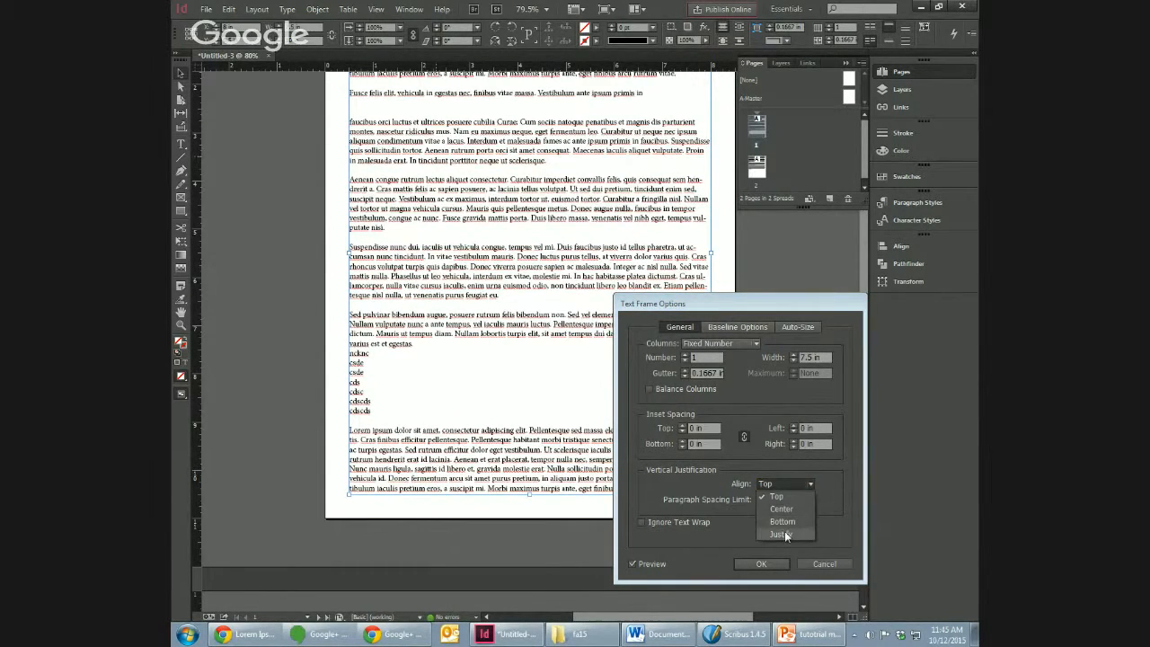
left_click(784, 533)
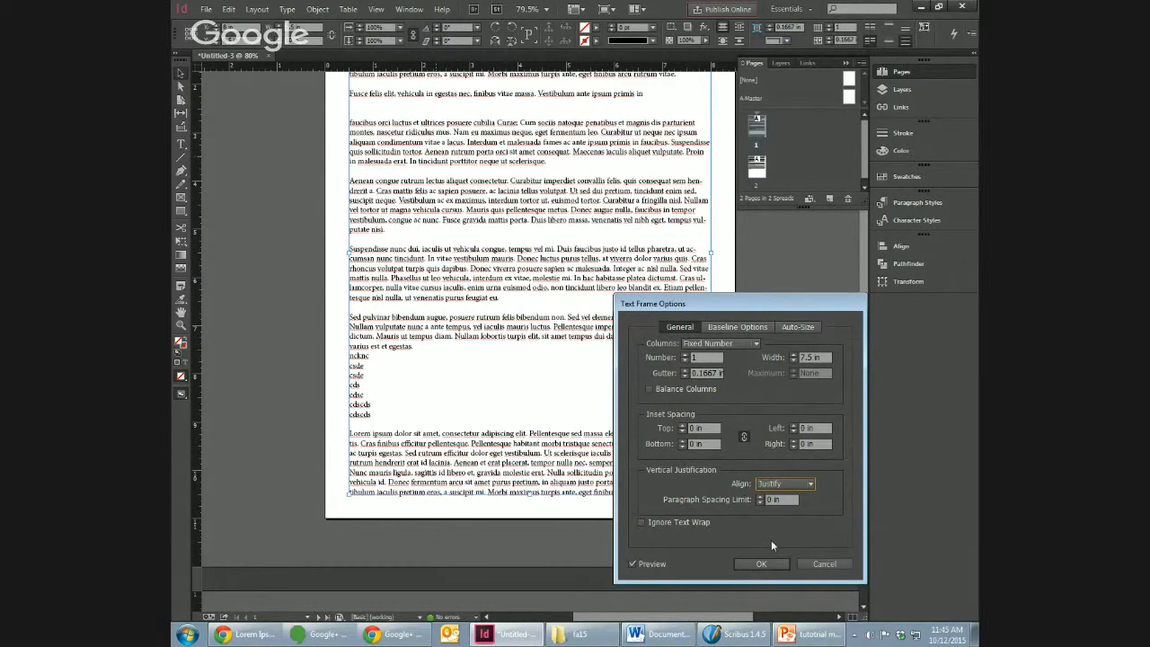
left_click(785, 485)
left_click(782, 498)
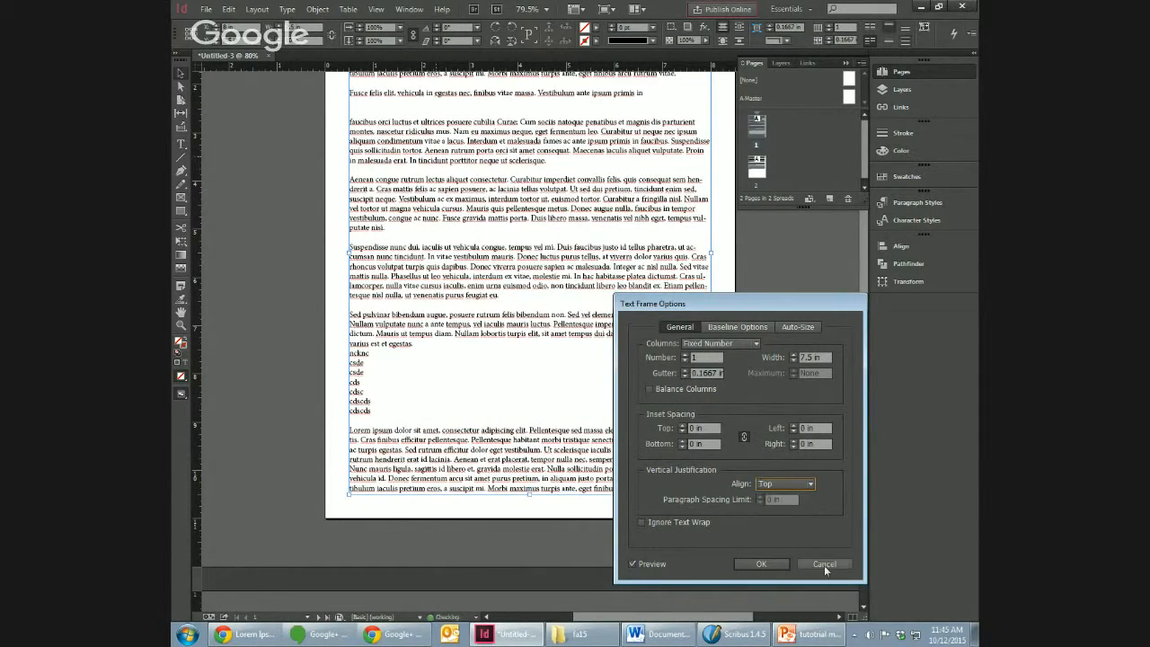
left_click(824, 564)
left_click(279, 238)
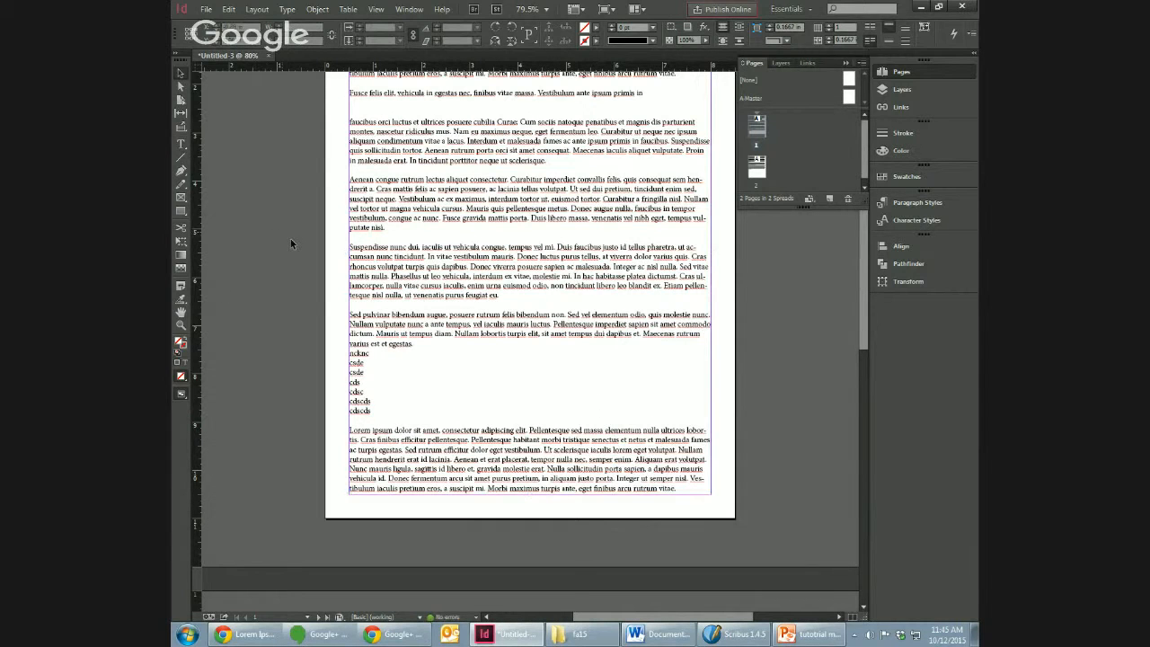
Step: View the paragraph and character style lists, and delete the extra blank line above the "faucibus orci" text on page 1
left_click_drag(867, 342, 863, 297)
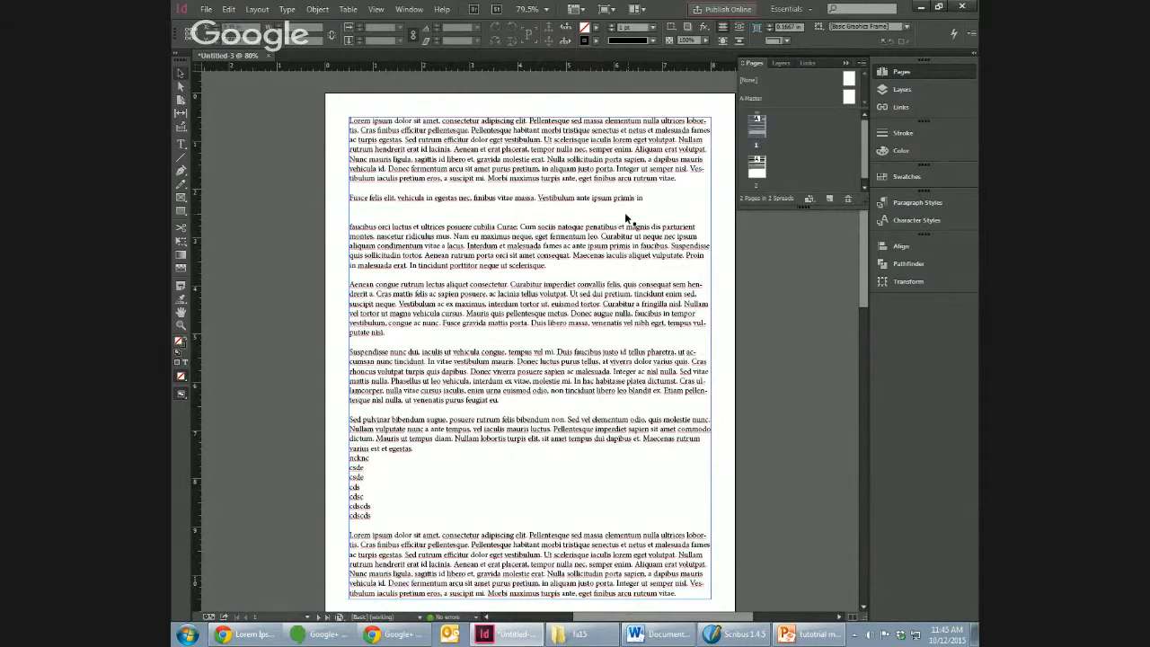
double_click(610, 224)
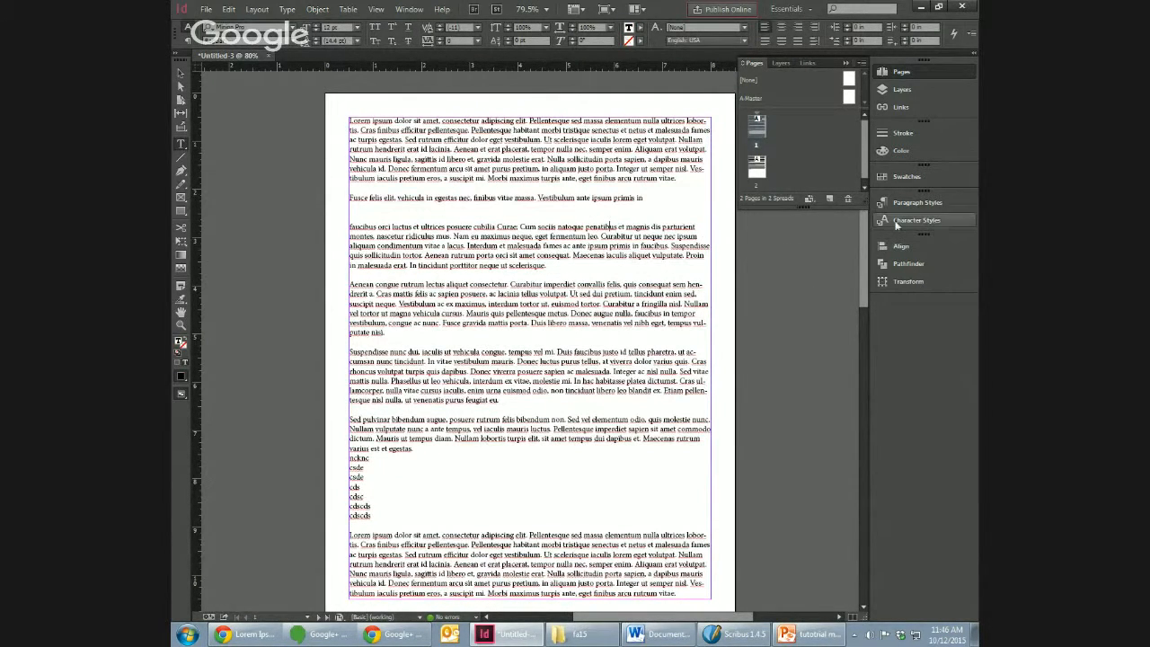
left_click(930, 204)
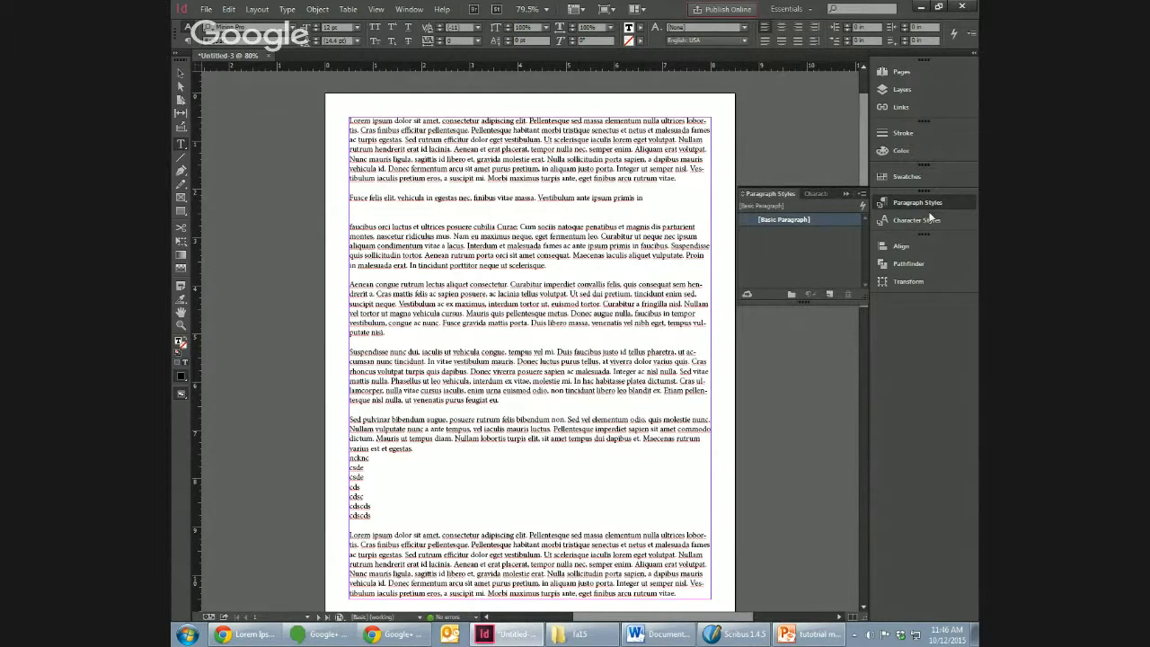
left_click(924, 220)
left_click(921, 205)
left_click(918, 221)
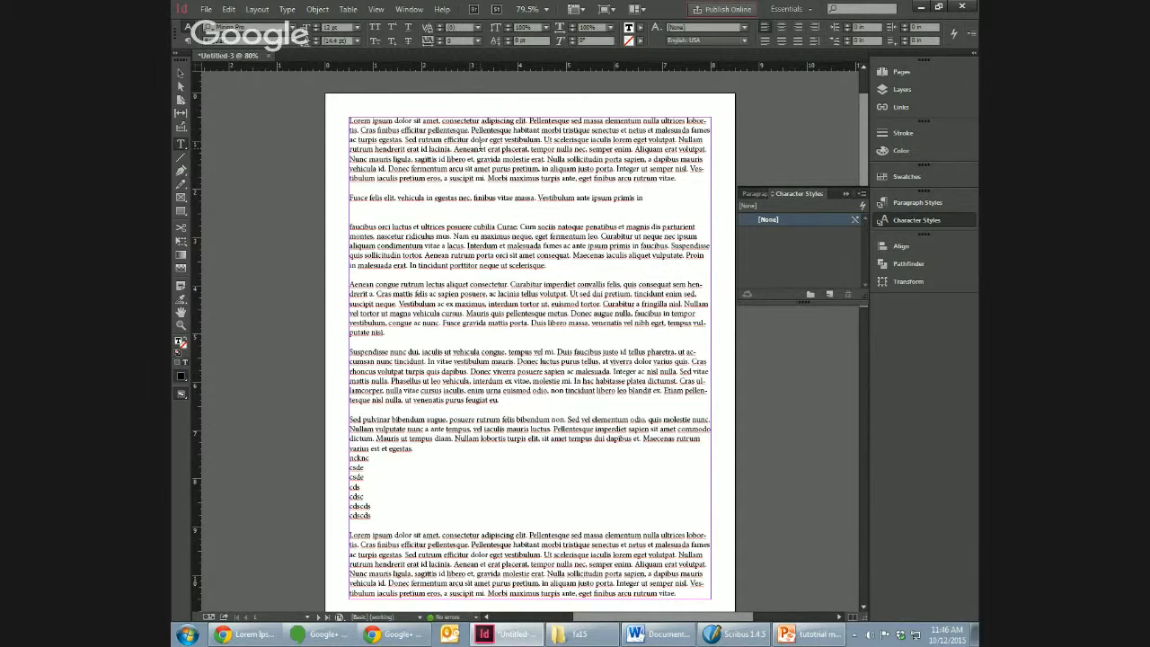
left_click(457, 216)
key("BackSpace")
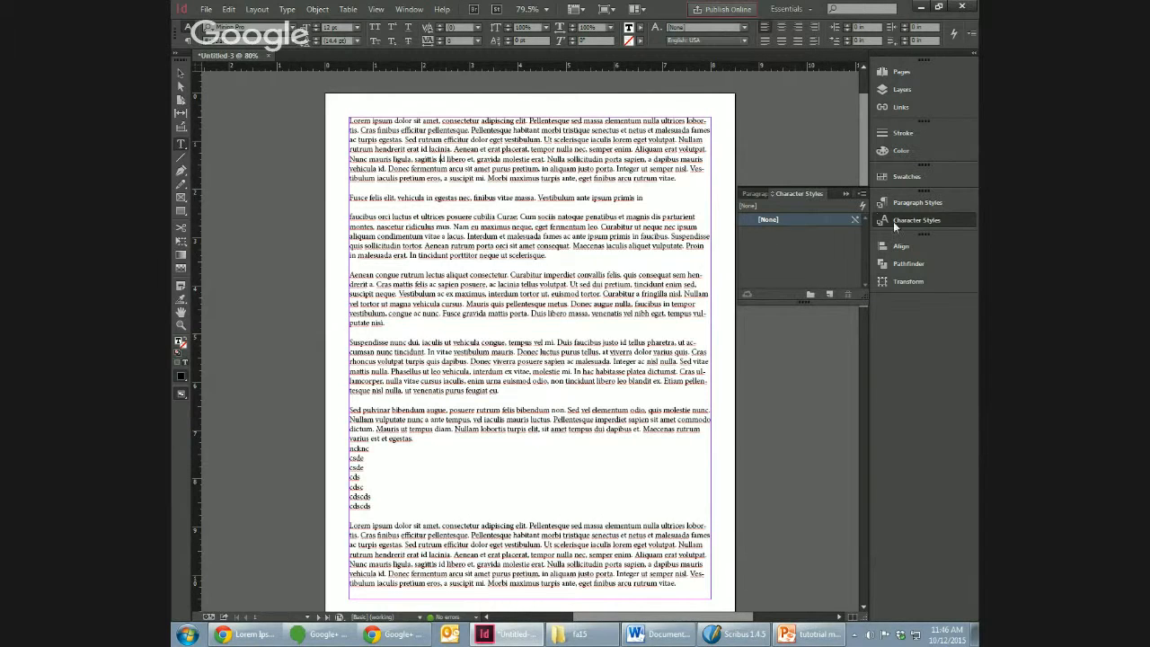
Step: Create a new paragraph style, apply it to the first paragraph on page 1 and name it "body paragraph"
left_click(909, 205)
left_click(829, 294)
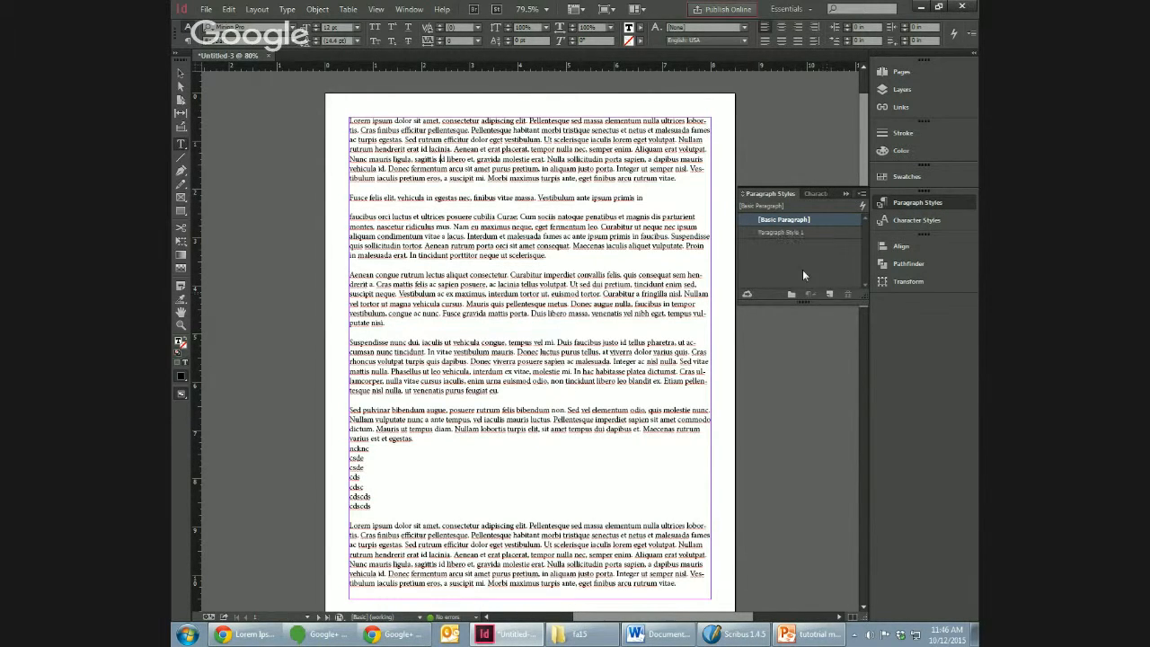
left_click(784, 231)
left_click(802, 230)
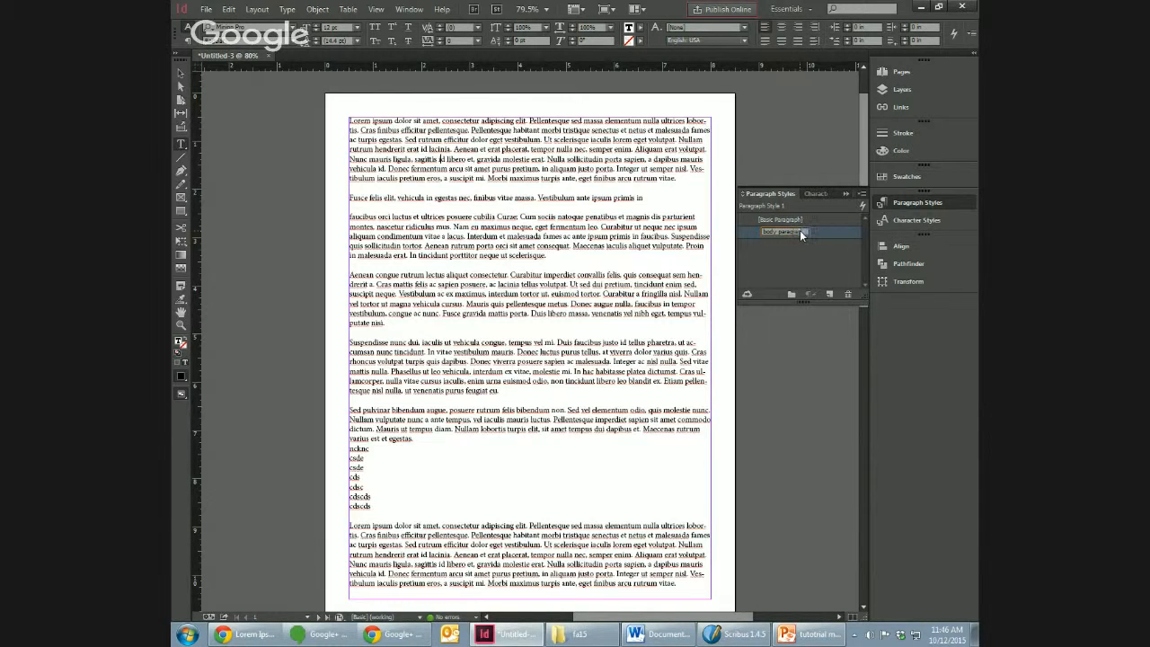
key("Return")
Step: Edit the "body paragraph" style with preview on, set its font family to Trebuchet MS and compare the text with preview off and on
right_click(793, 233)
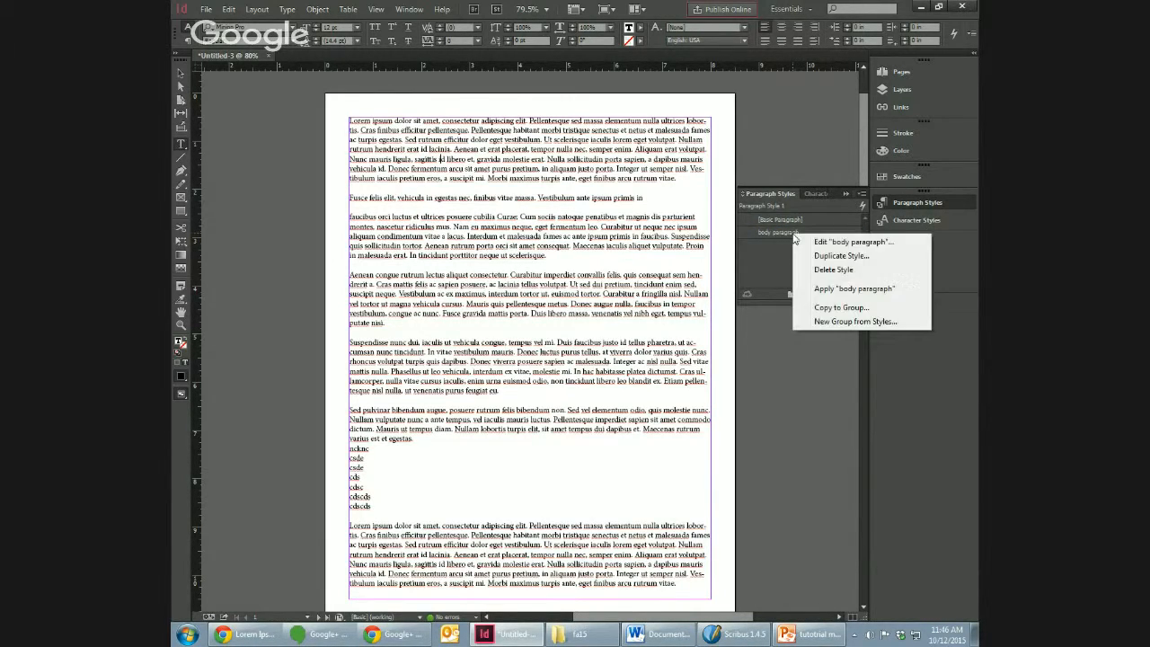
left_click(843, 247)
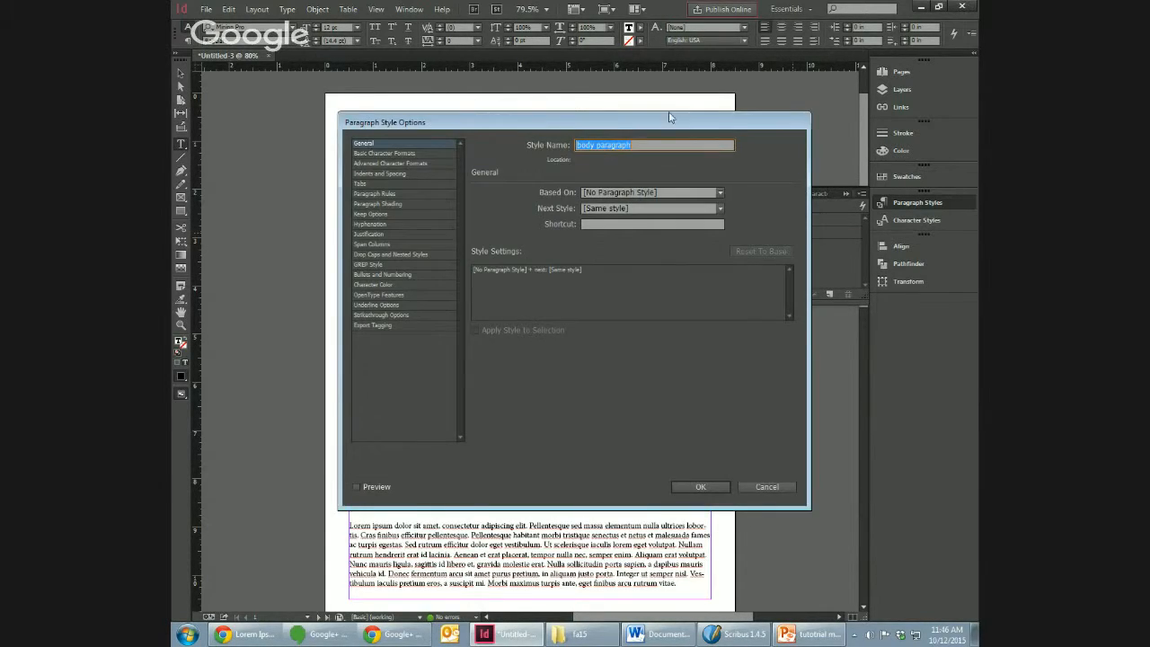
left_click_drag(666, 118, 818, 208)
left_click(526, 577)
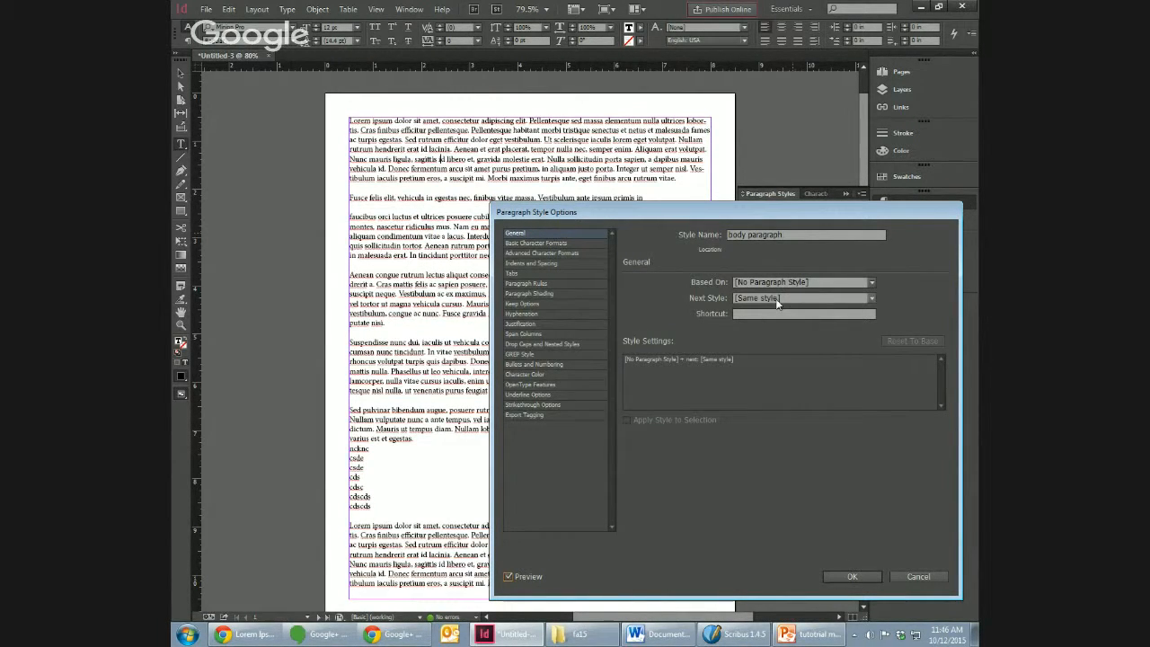
left_click(557, 243)
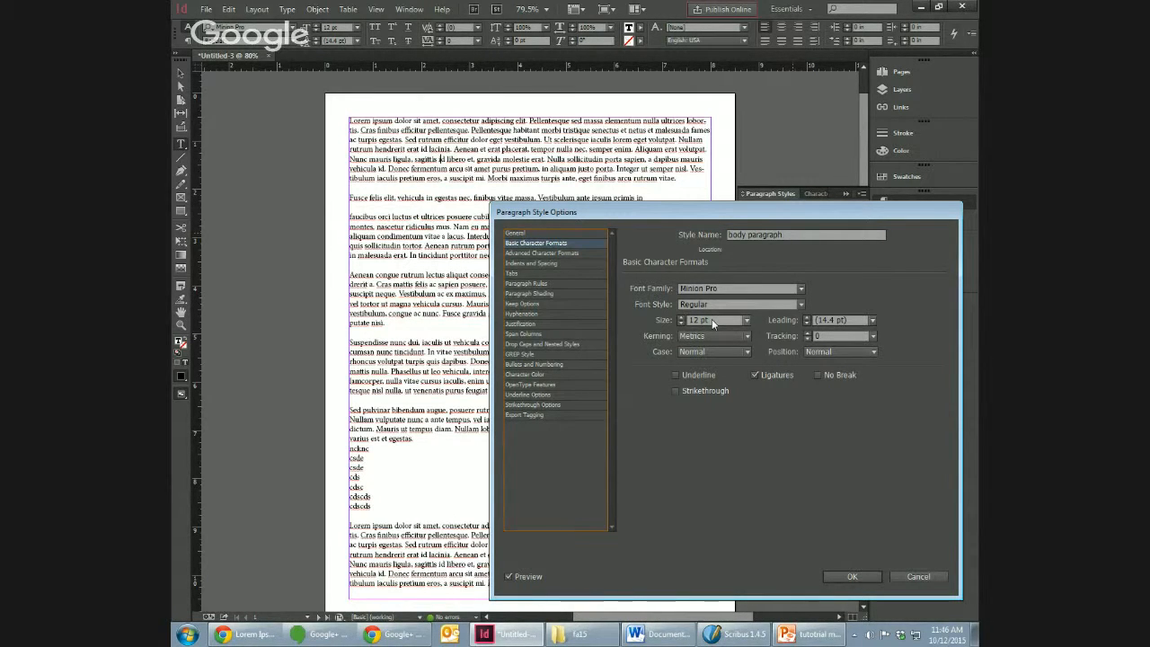
left_click(800, 288)
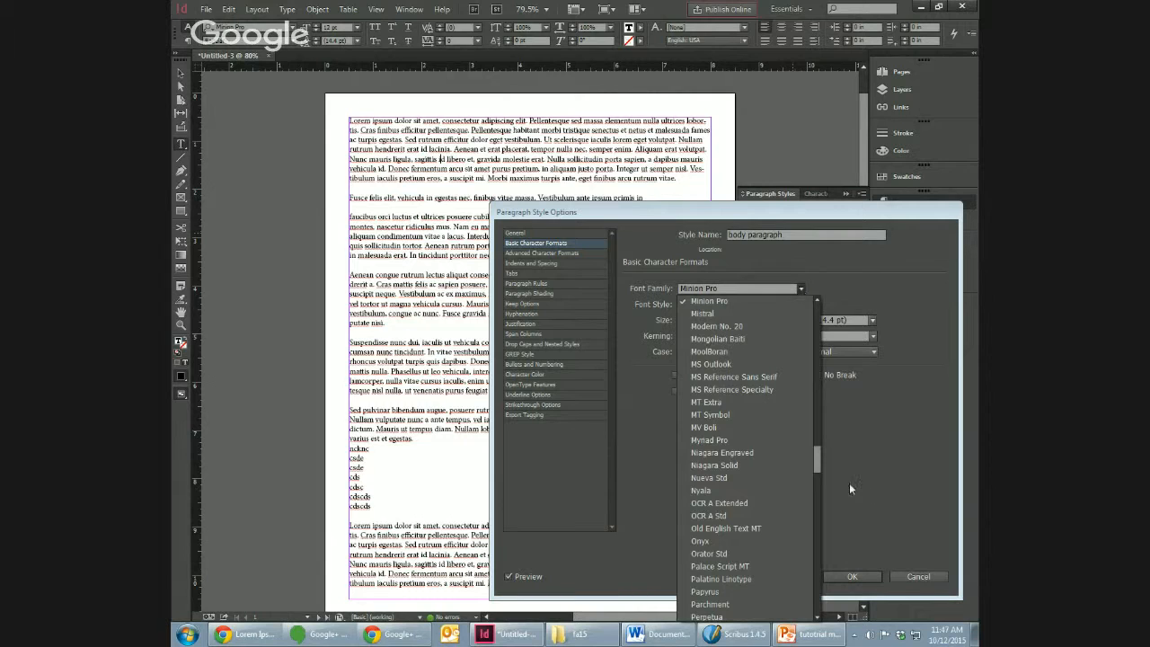
left_click_drag(815, 464, 821, 519)
left_click(743, 435)
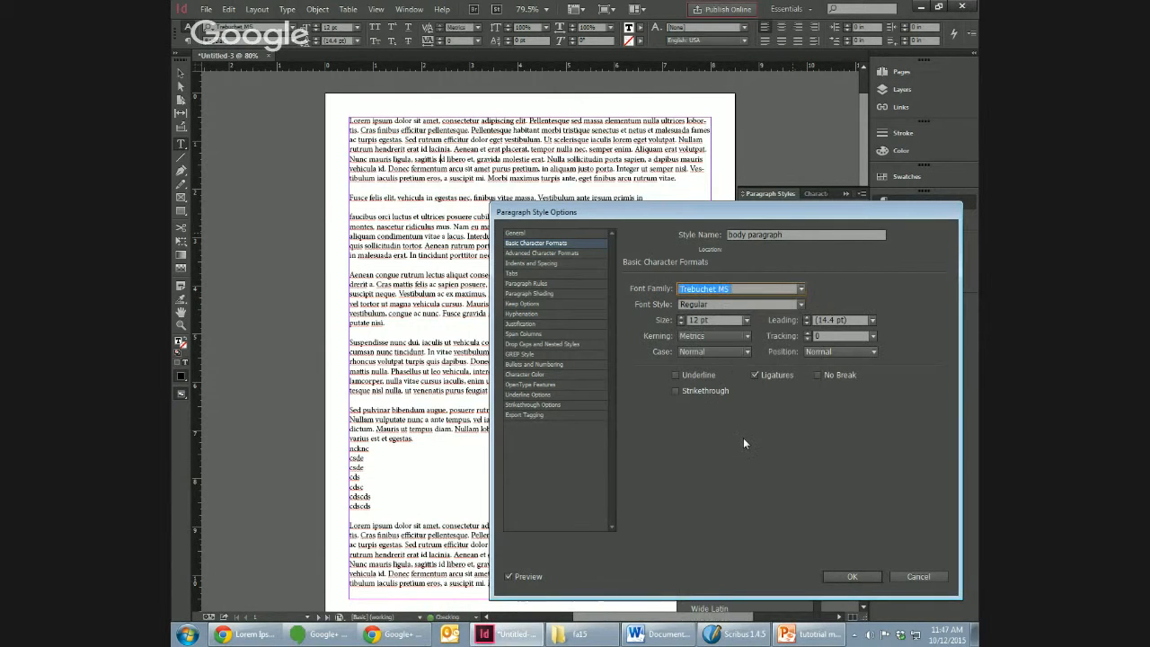
left_click(509, 575)
left_click(508, 576)
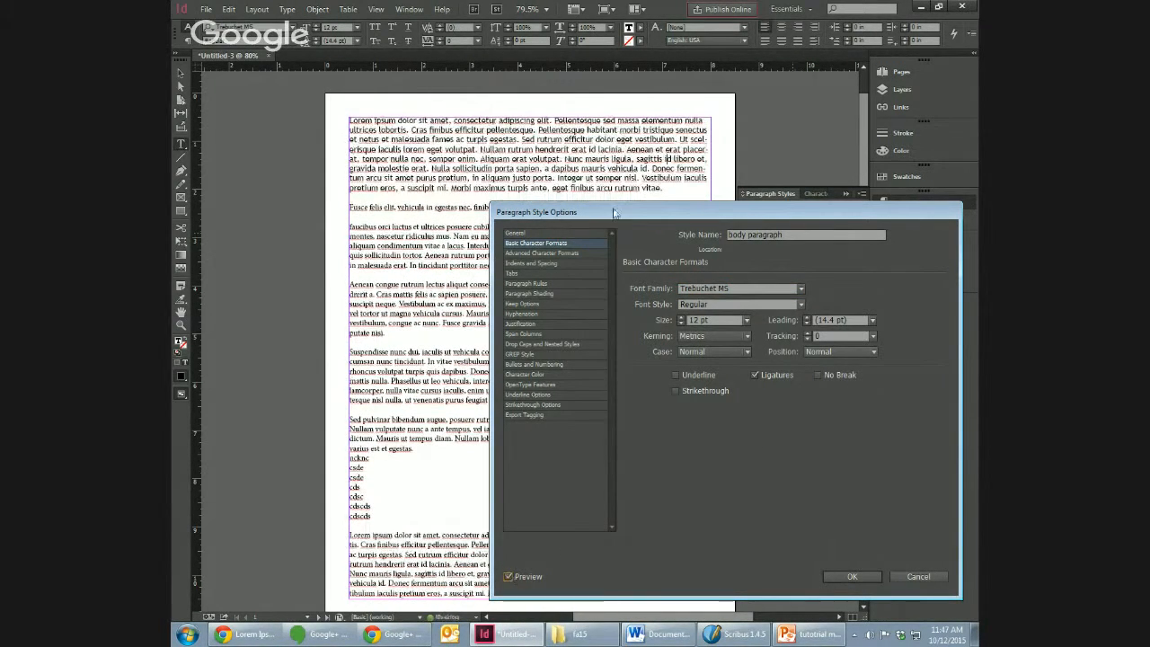
Step: Set the "body paragraph" style's font size to 11 pt and try Auto and 14 pt leading before choosing 18 pt
left_click(683, 323)
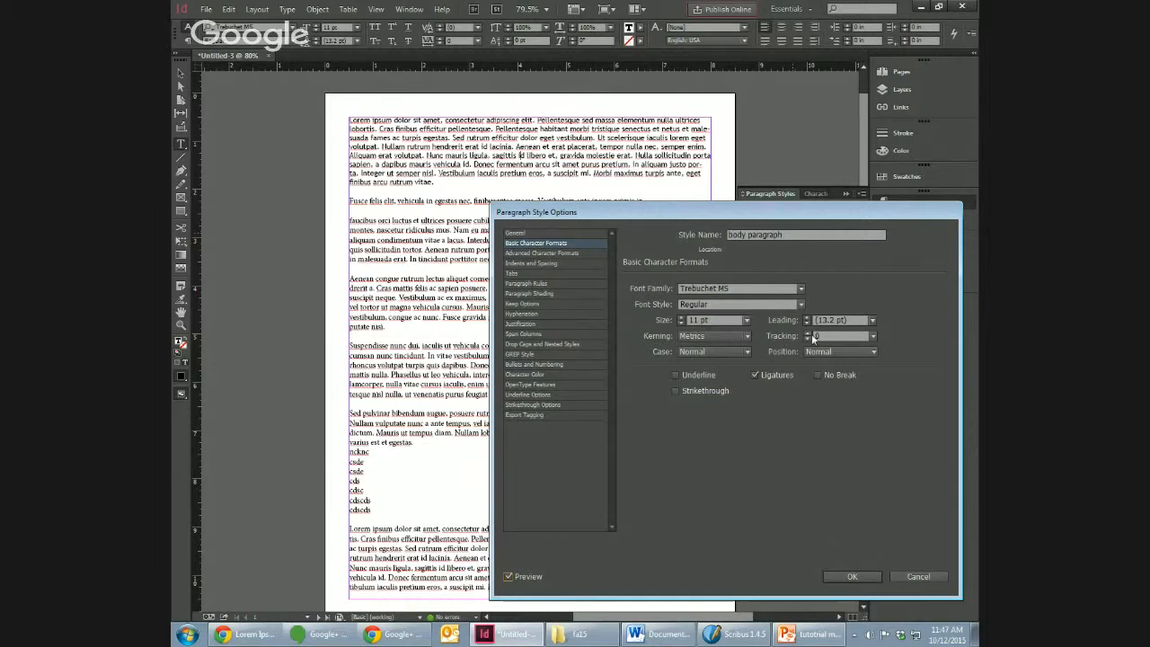
left_click(873, 320)
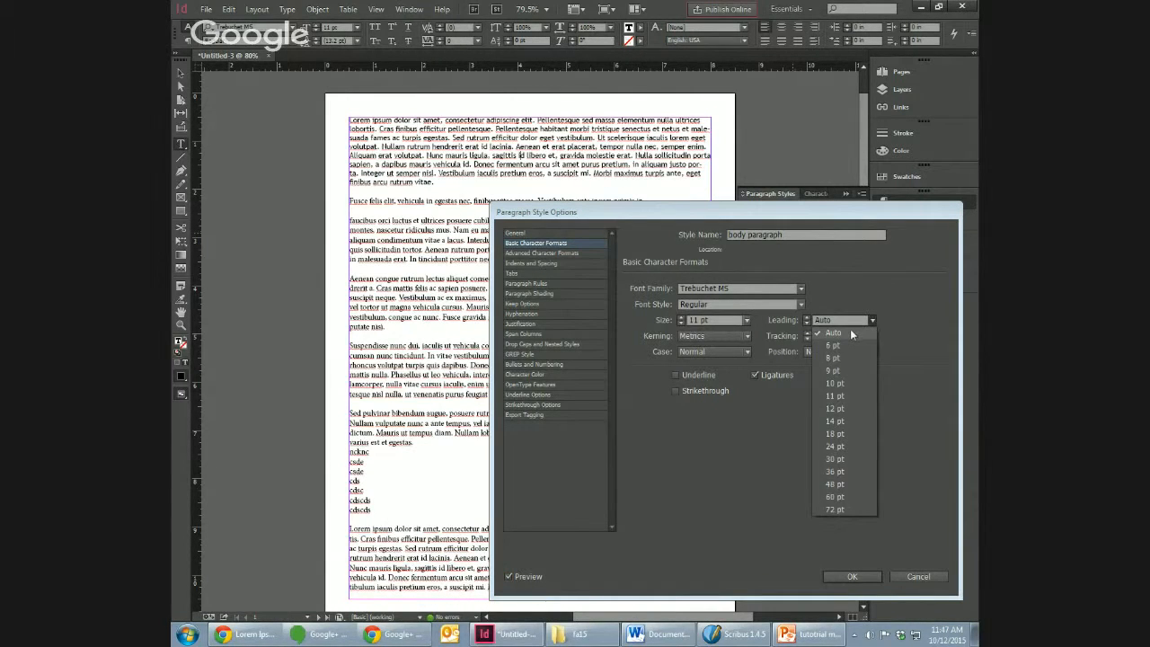
left_click(850, 333)
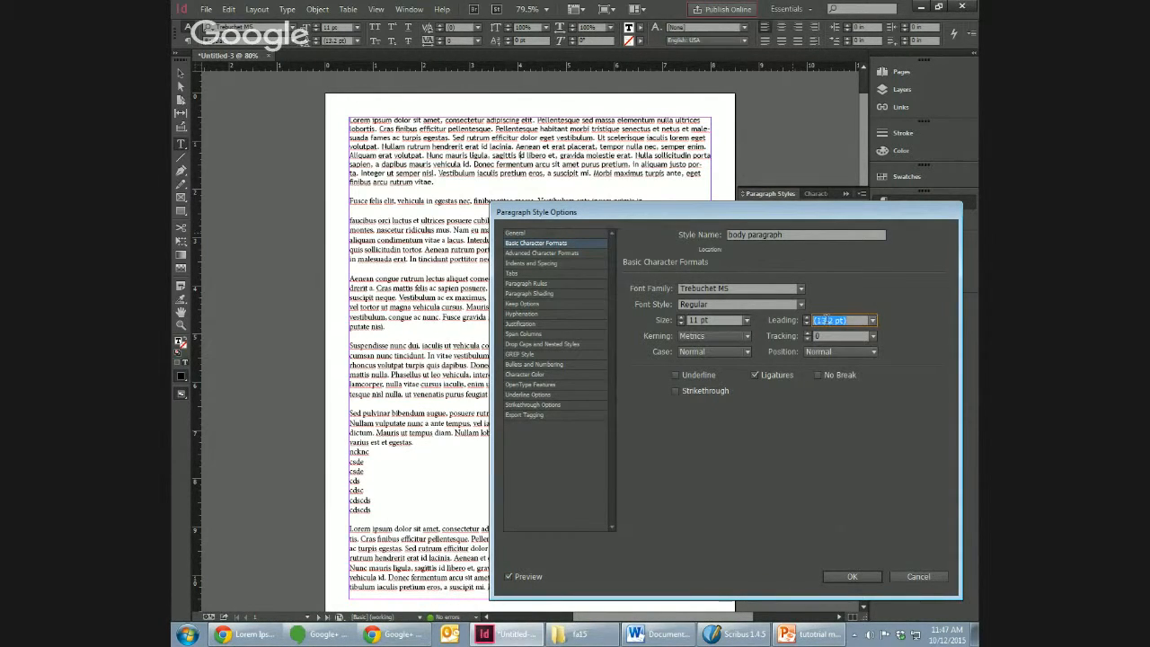
left_click(872, 321)
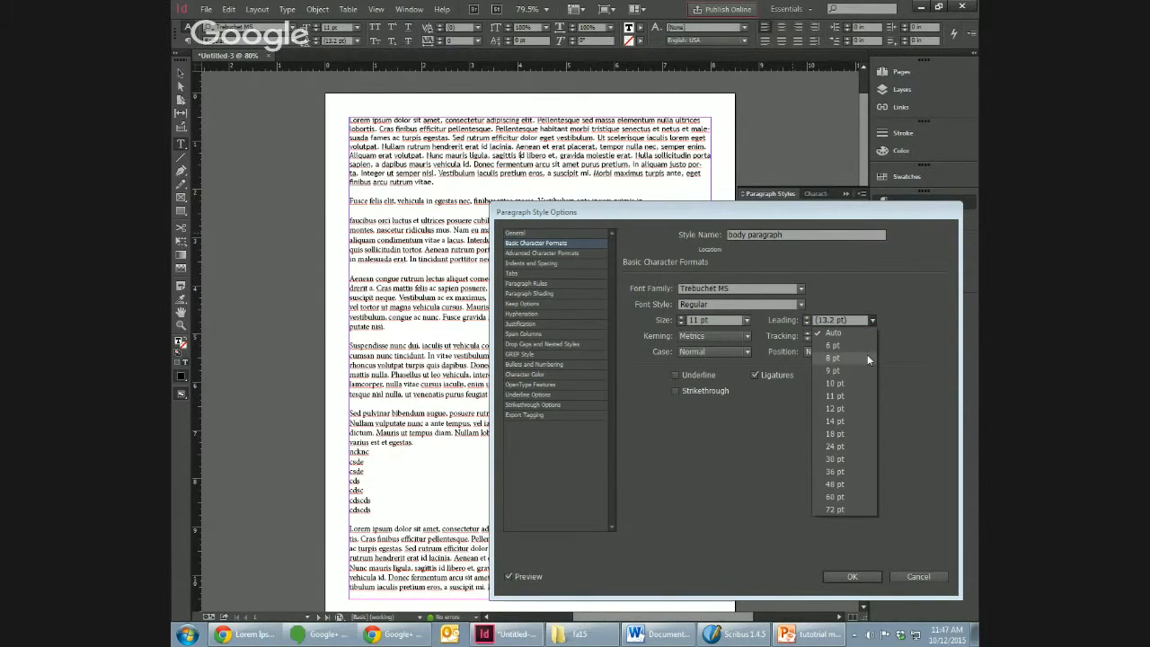
left_click(862, 420)
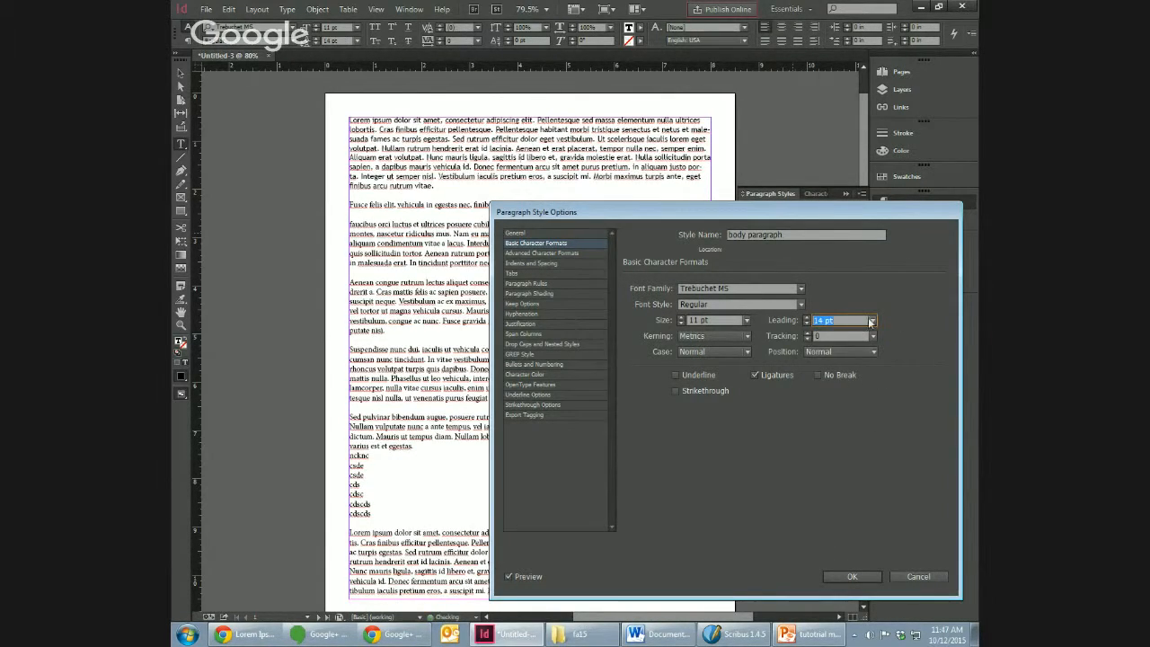
left_click(872, 321)
left_click(861, 435)
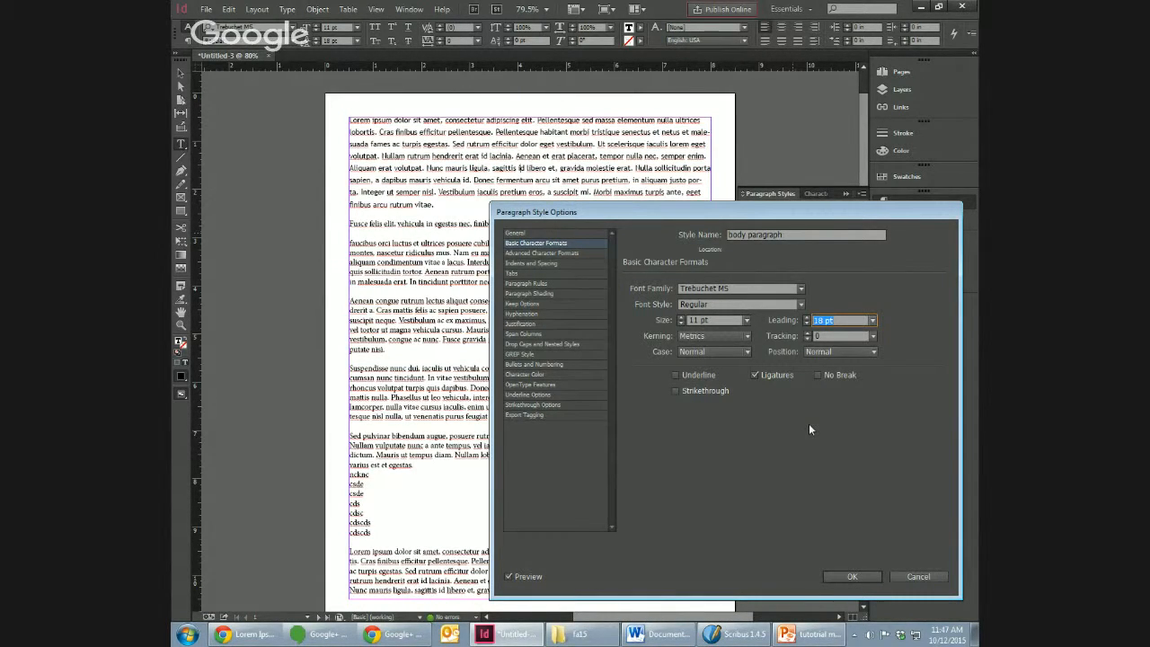
Step: Compare the text with hyphenation on and off, and leave hyphenation off for the "body paragraph" style
left_click(568, 251)
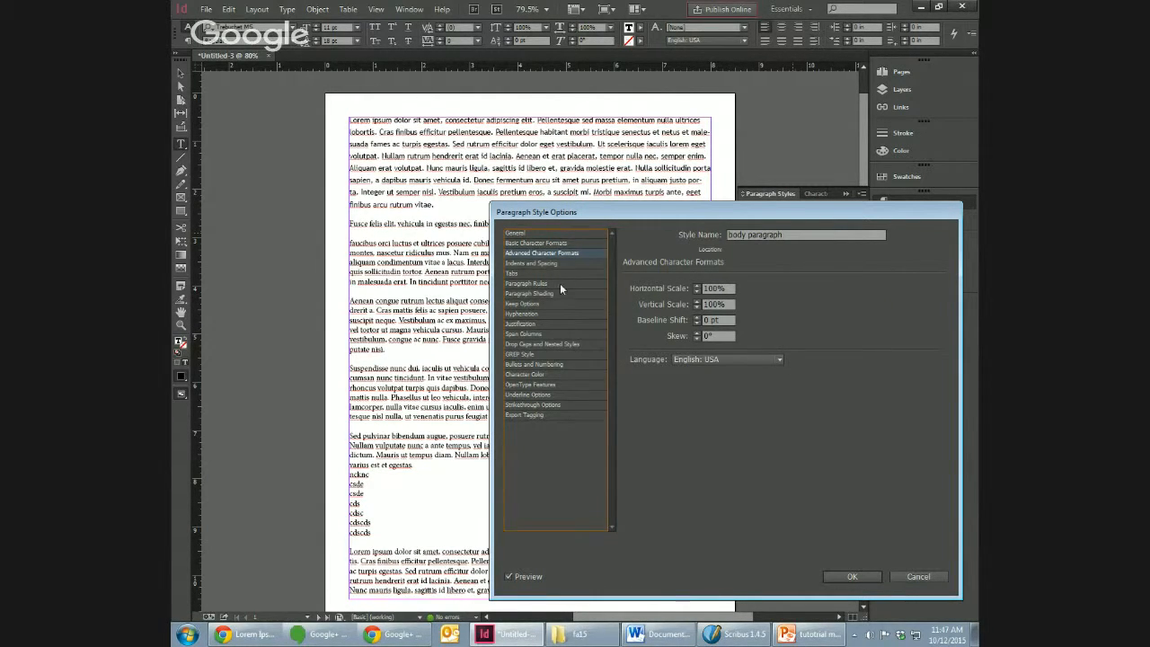
left_click(551, 314)
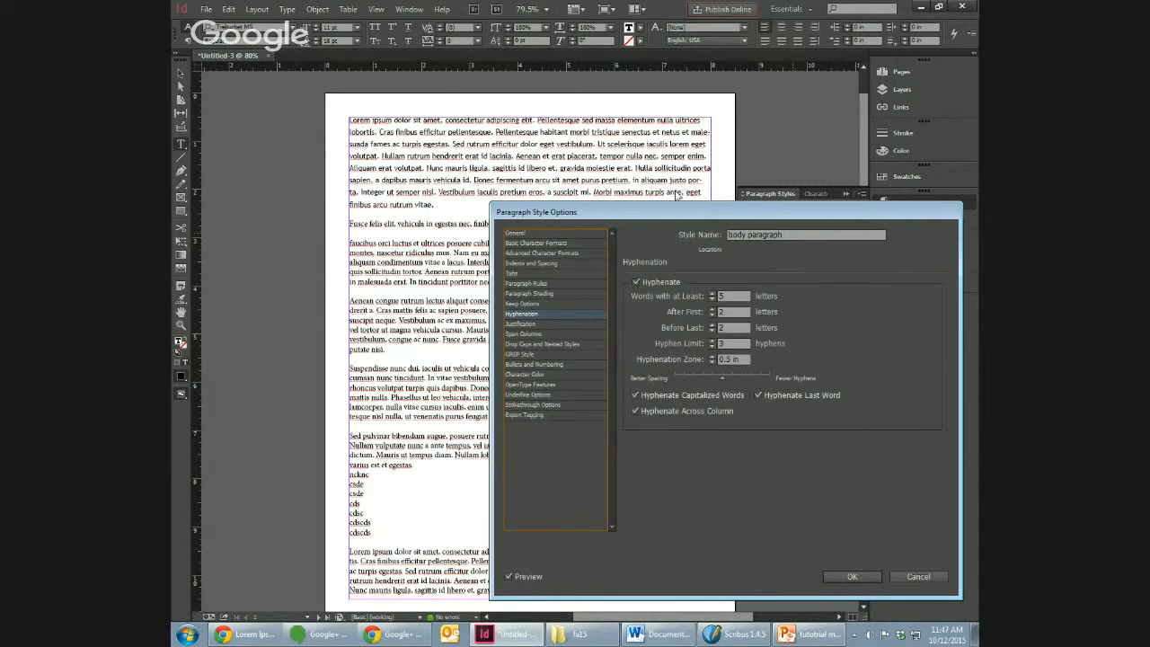
left_click(636, 282)
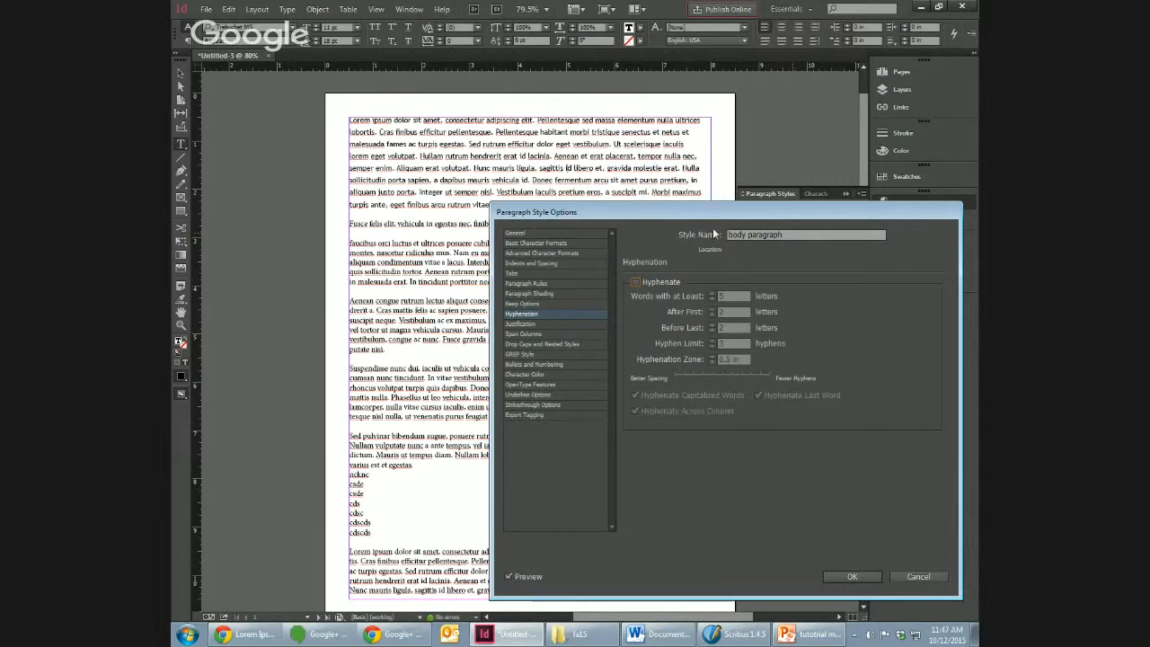
left_click(636, 284)
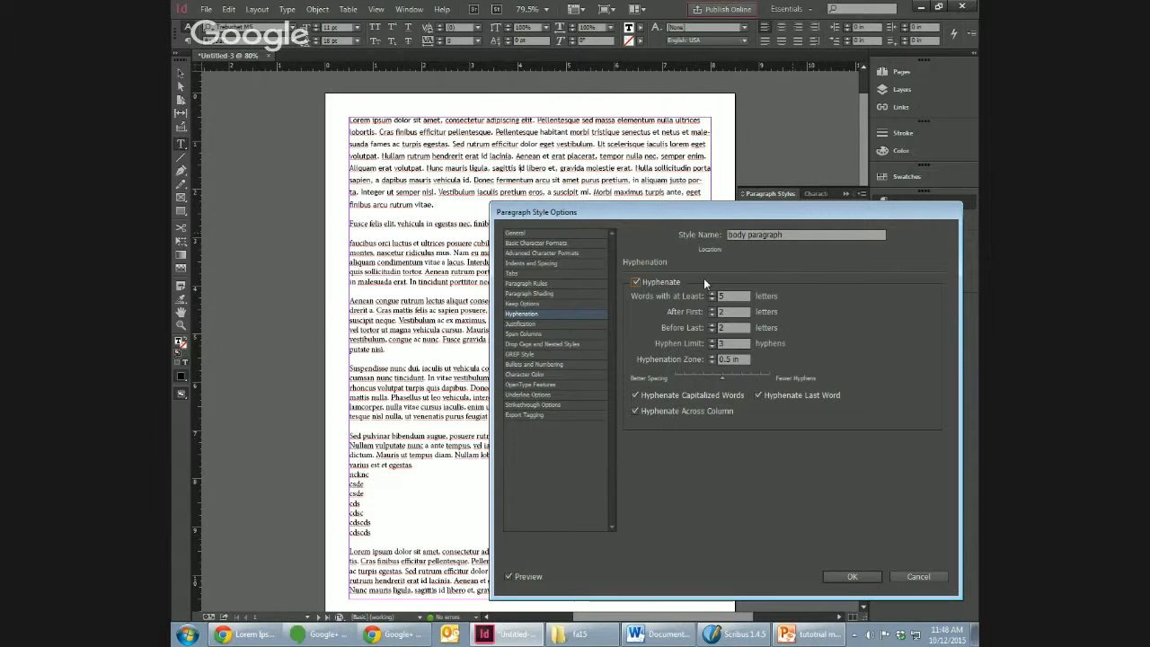
left_click(639, 283)
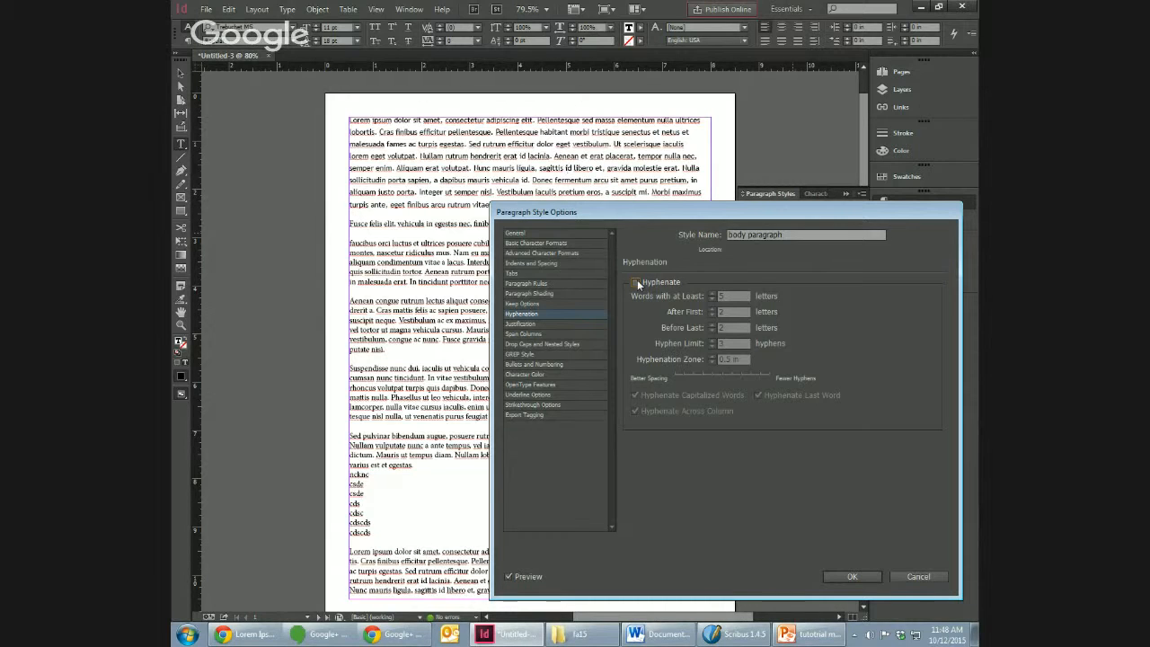
left_click(637, 280)
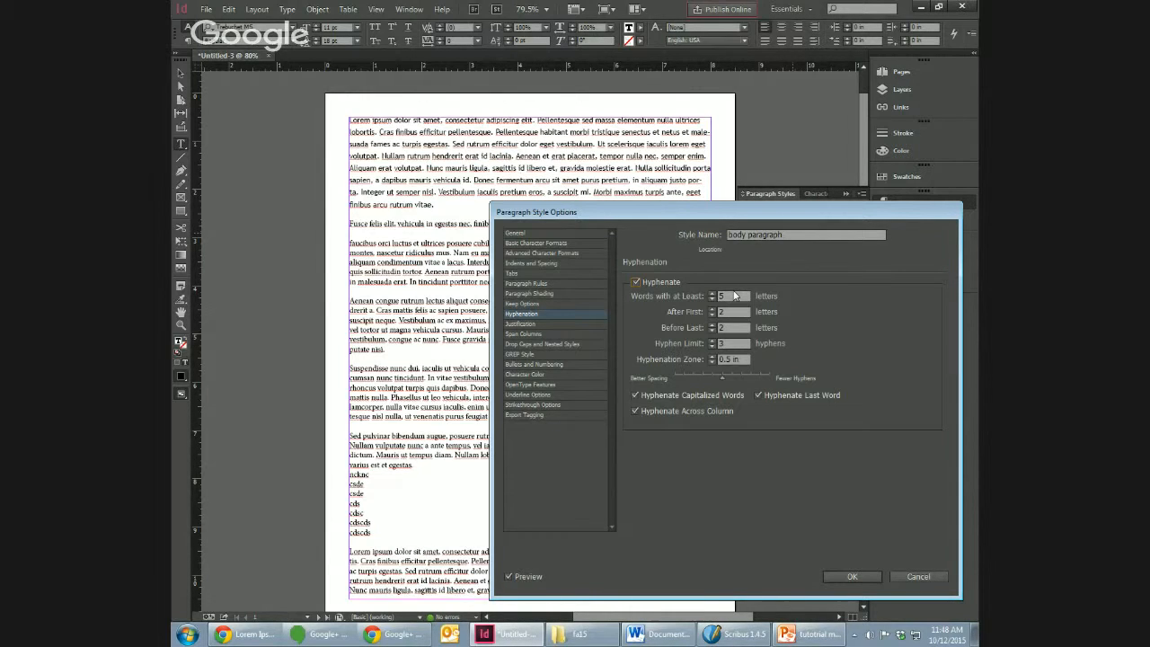
left_click(648, 282)
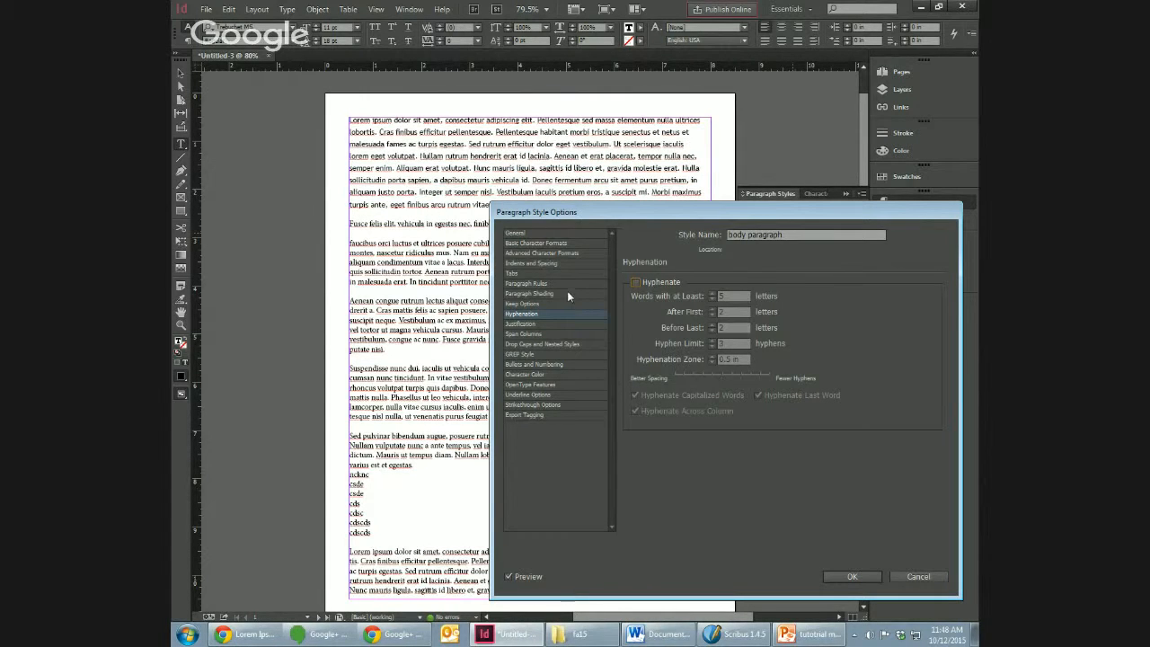
Step: Review the style's keep, justification, paragraph rule, indent and spacing, and drop cap settings, and confirm the style changes
left_click(525, 304)
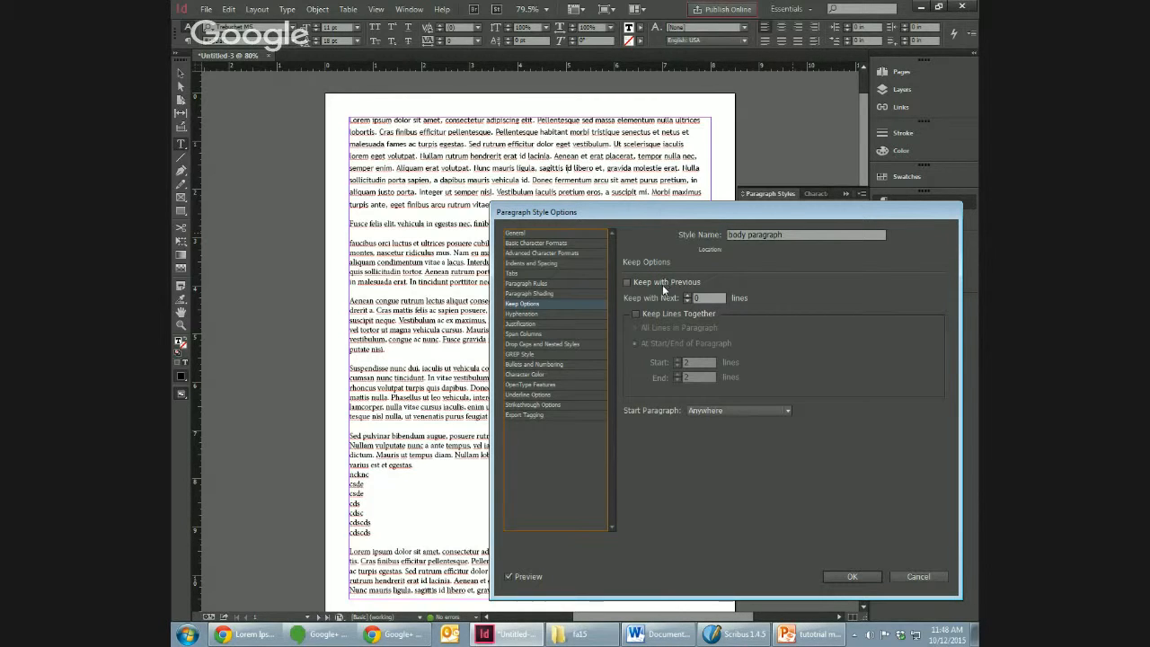
left_click(528, 323)
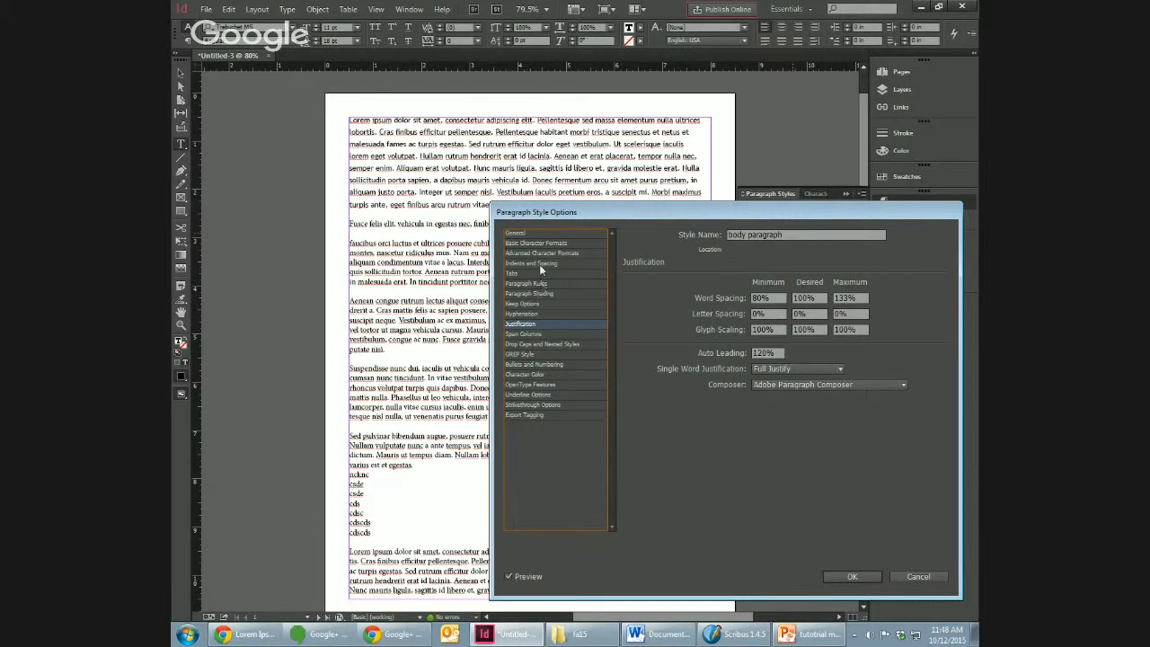
left_click(535, 282)
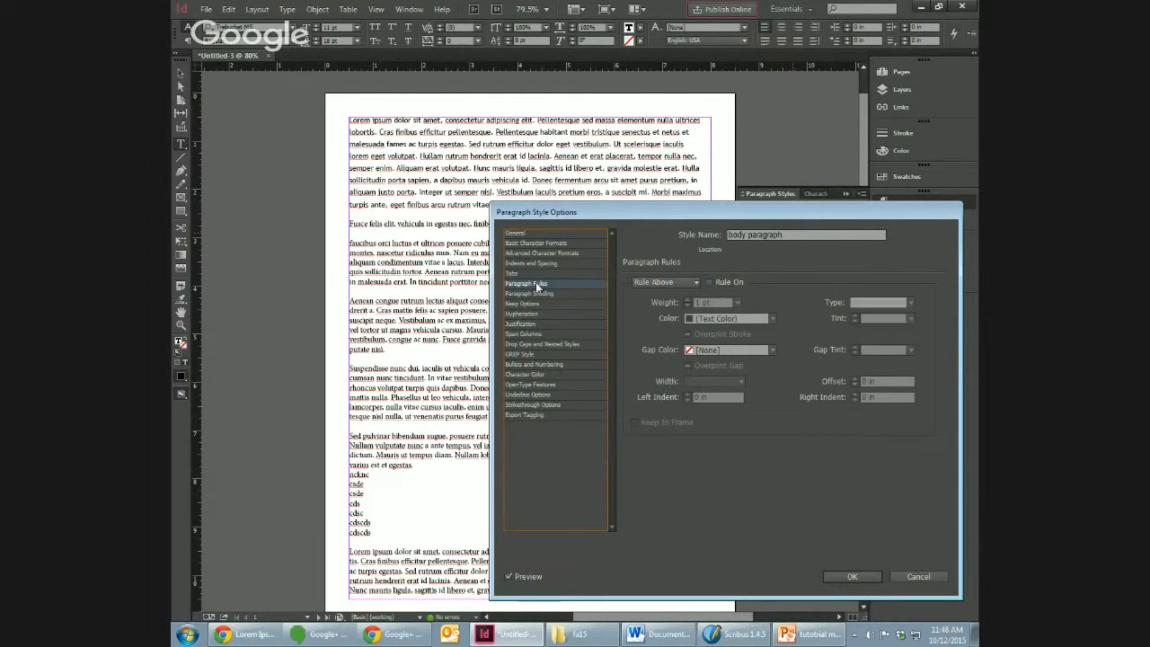
left_click(535, 266)
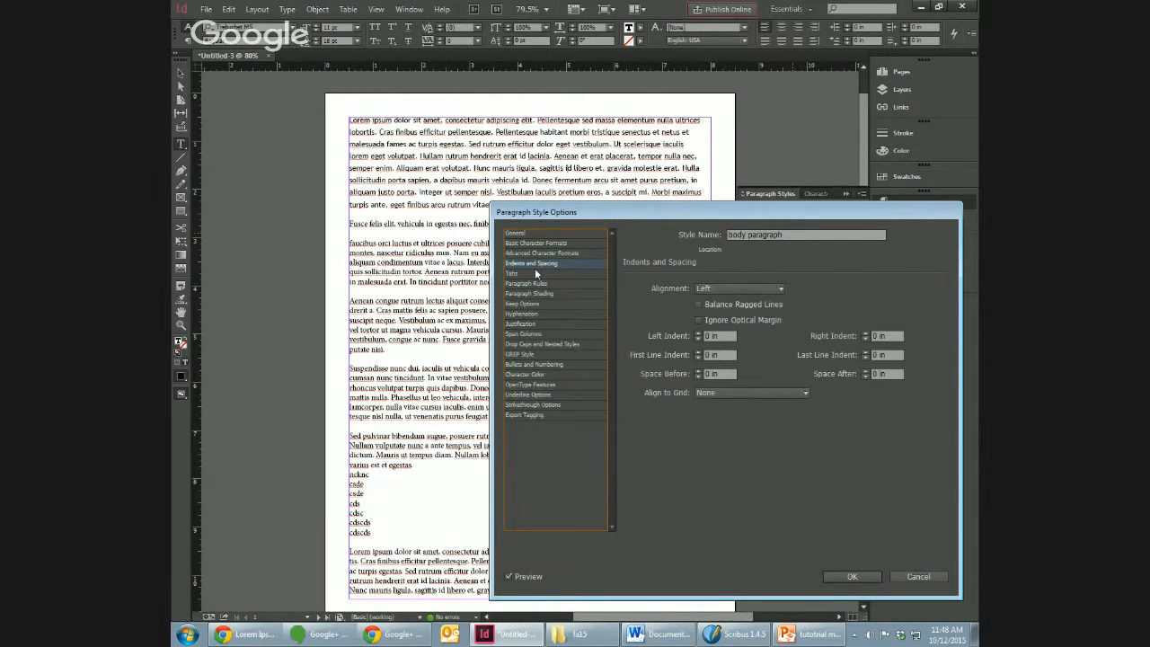
left_click(543, 345)
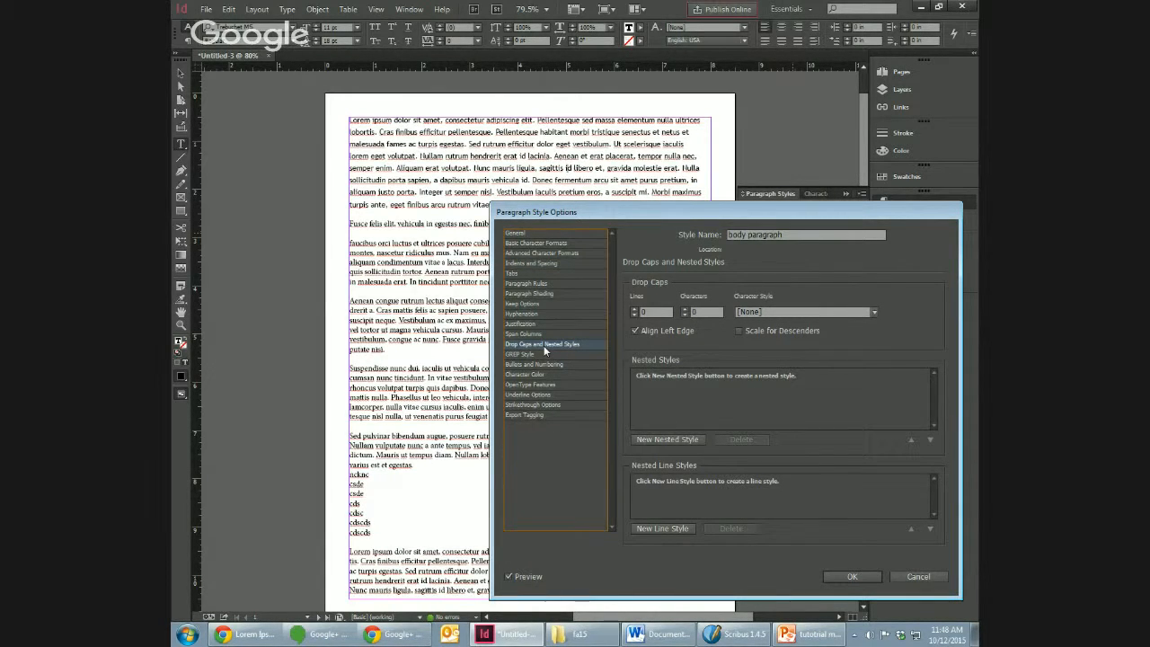
left_click(548, 244)
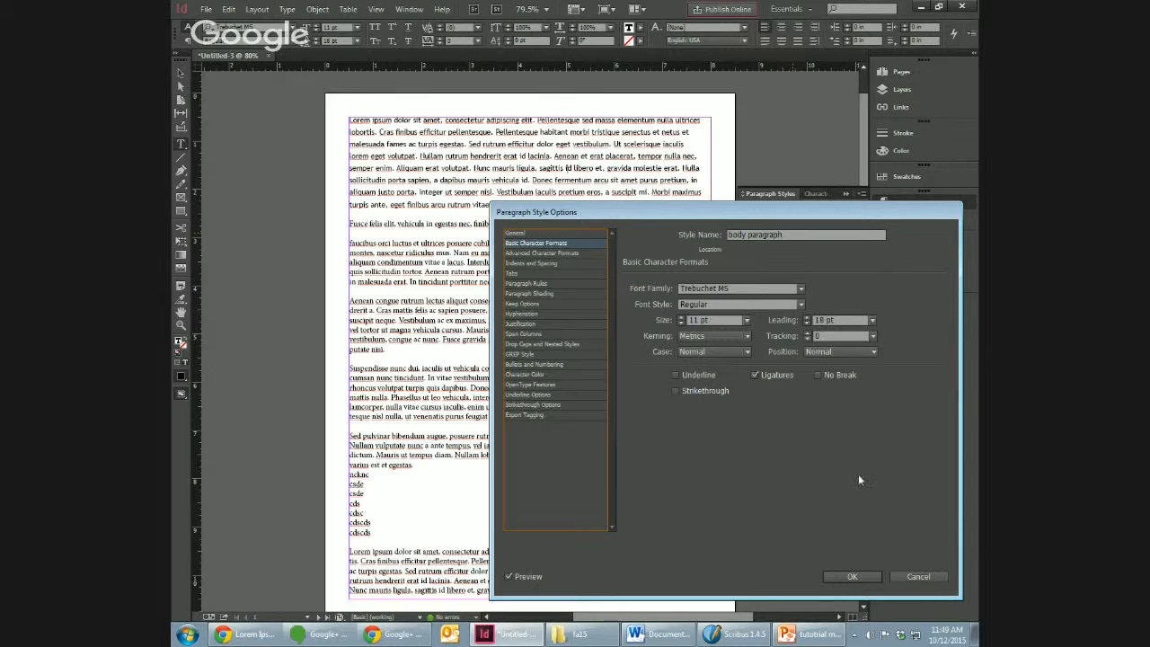
left_click(845, 577)
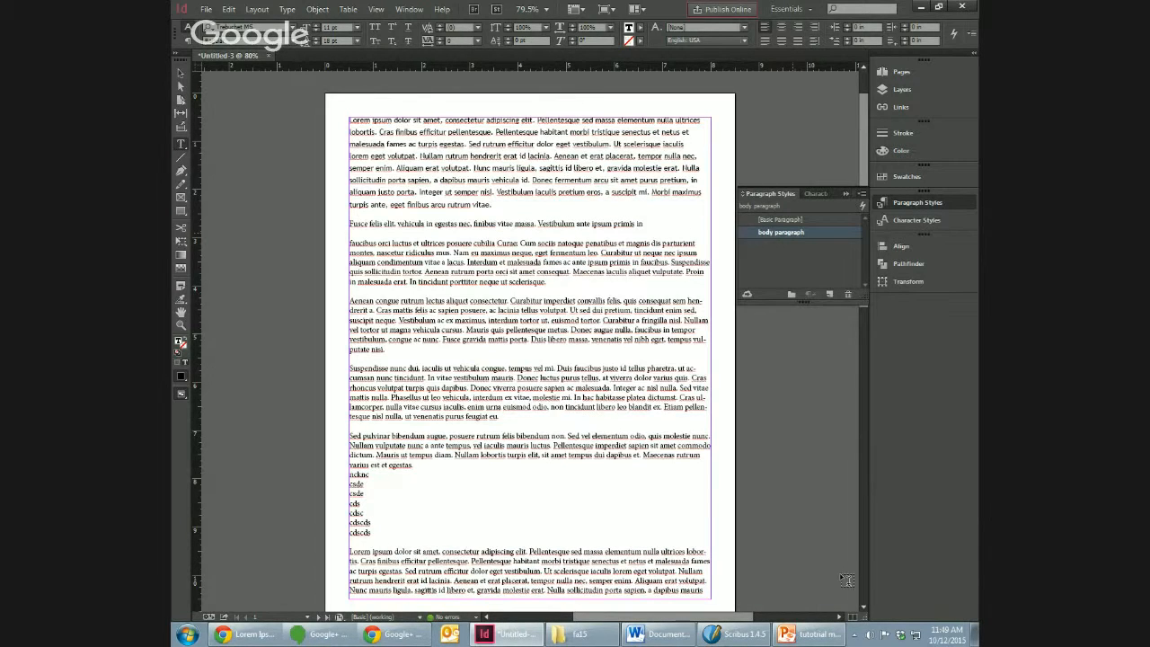
Step: Apply the "body paragraph" style to the "faucibus orci", "Aenean congue" and "Suspendisse nunc" paragraphs on page 1
left_click(485, 260)
left_click(775, 231)
left_click(794, 231)
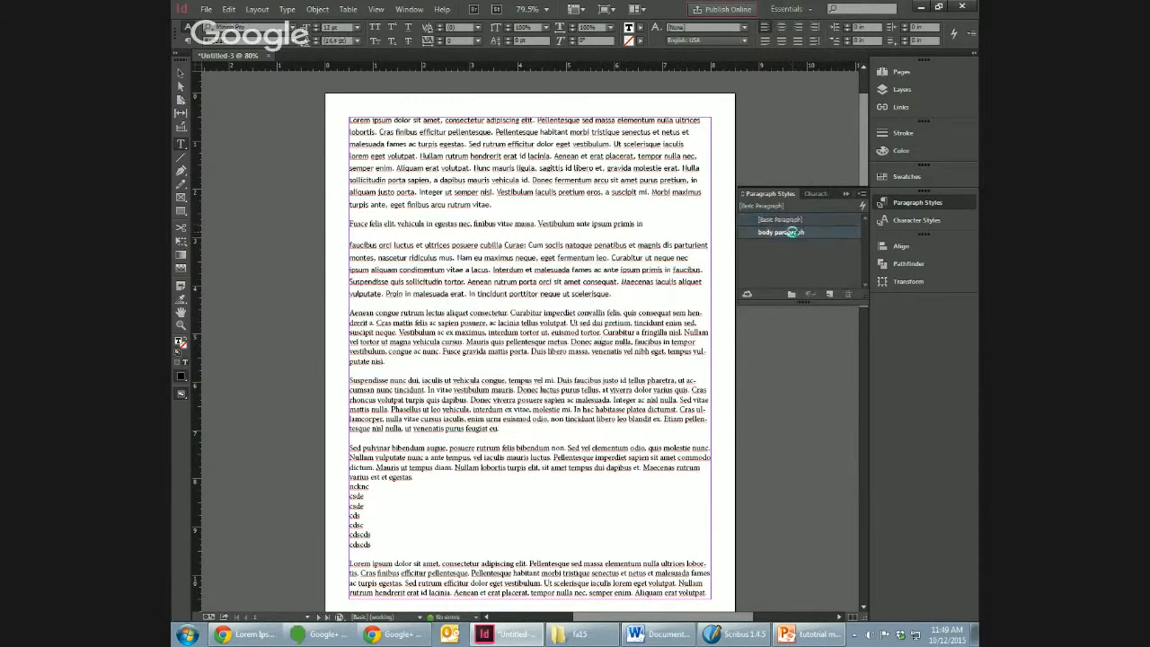
left_click(612, 390)
left_click(799, 231)
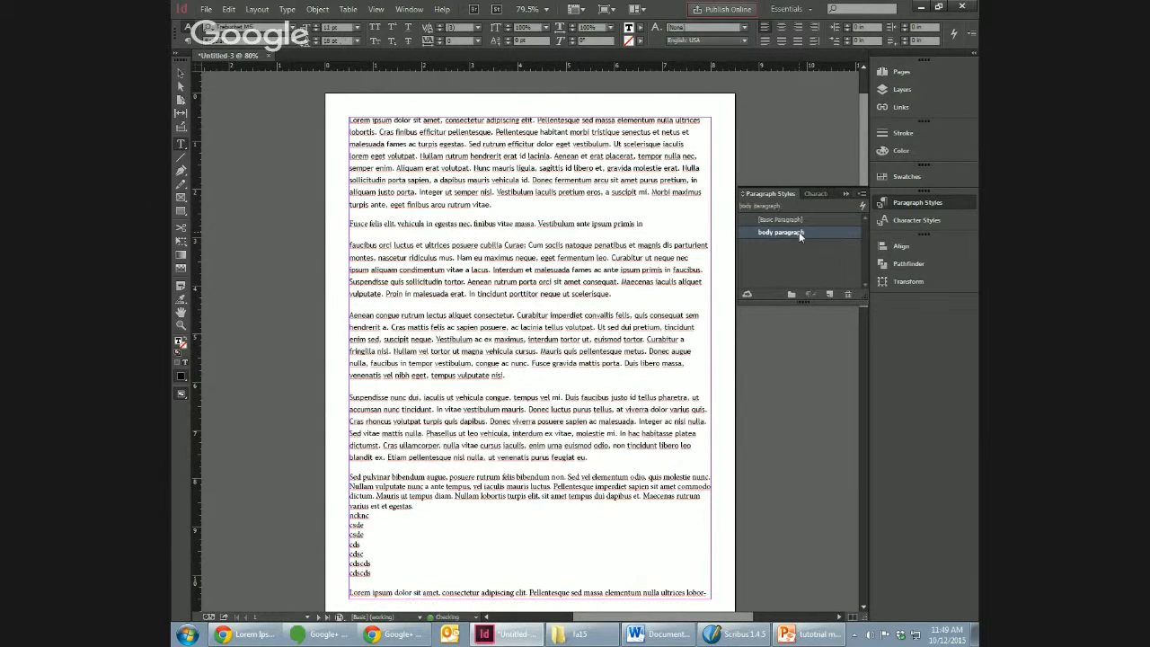
Step: Edit the "body paragraph" style to set its font size to 12 pt and confirm the change
right_click(799, 232)
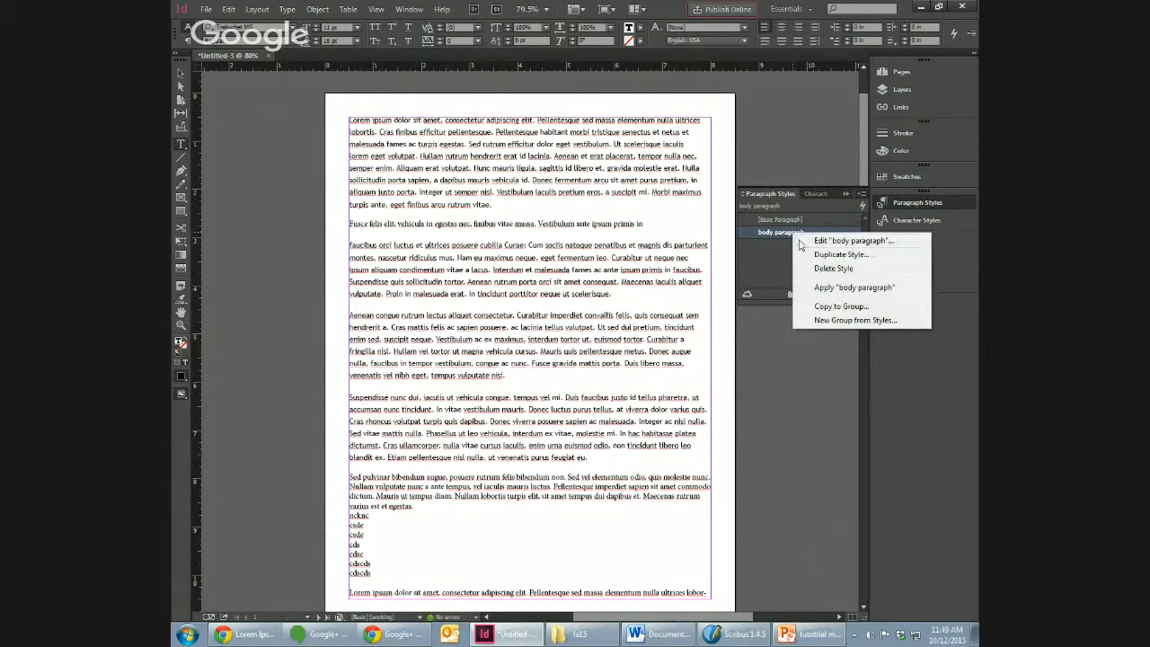
left_click(862, 240)
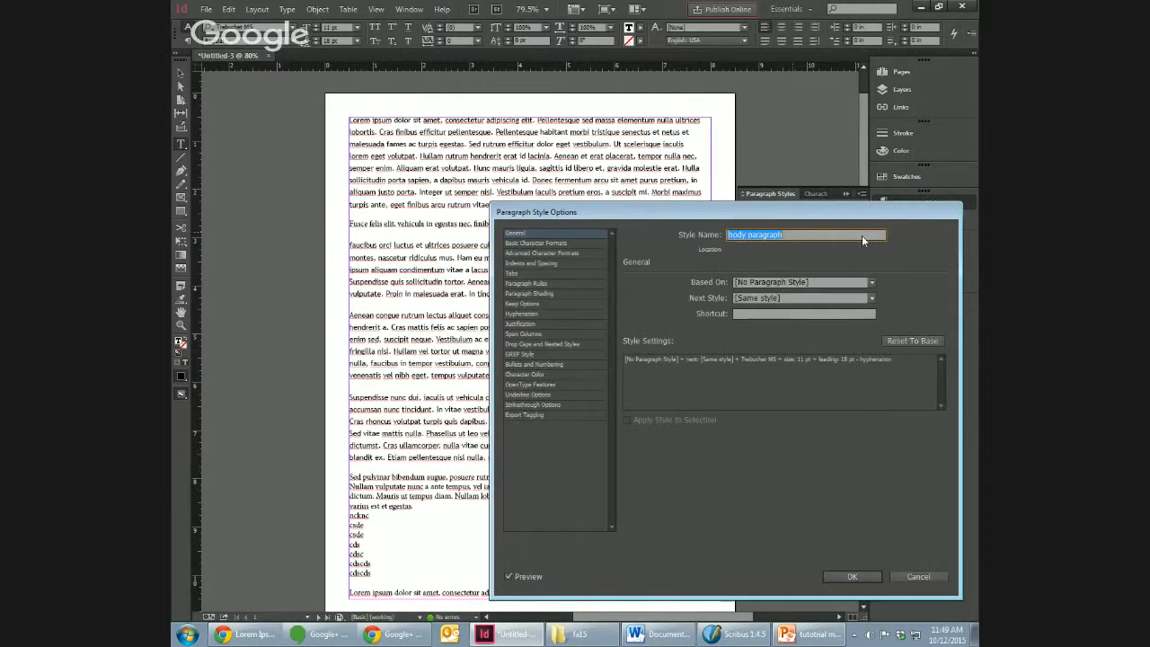
left_click(557, 242)
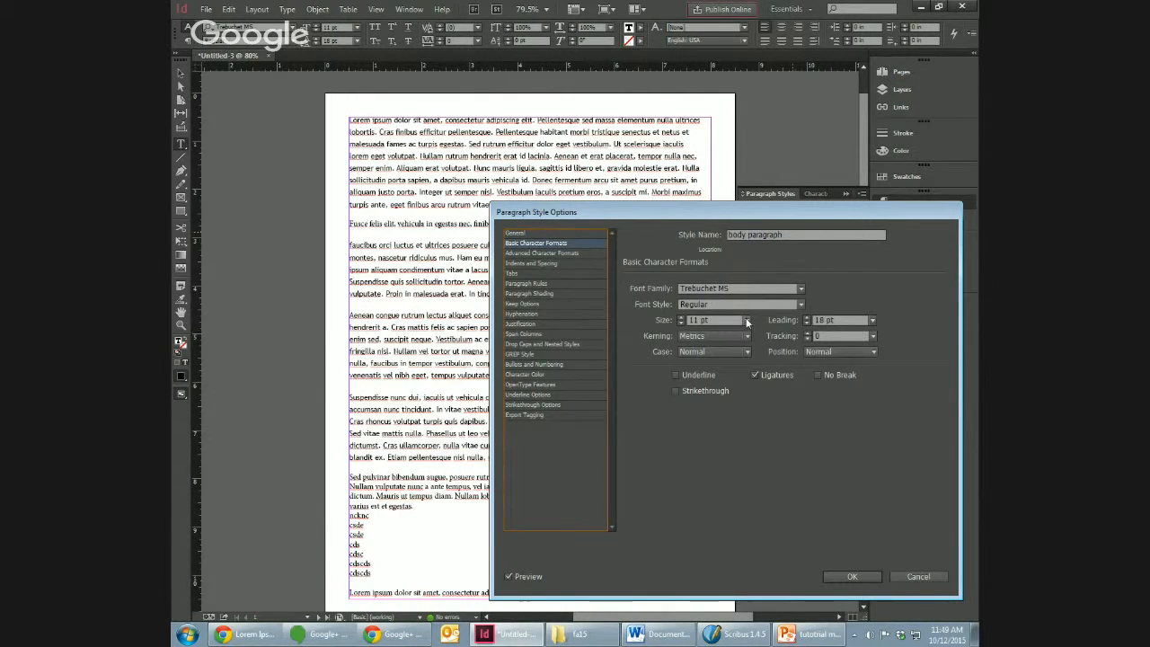
left_click(682, 318)
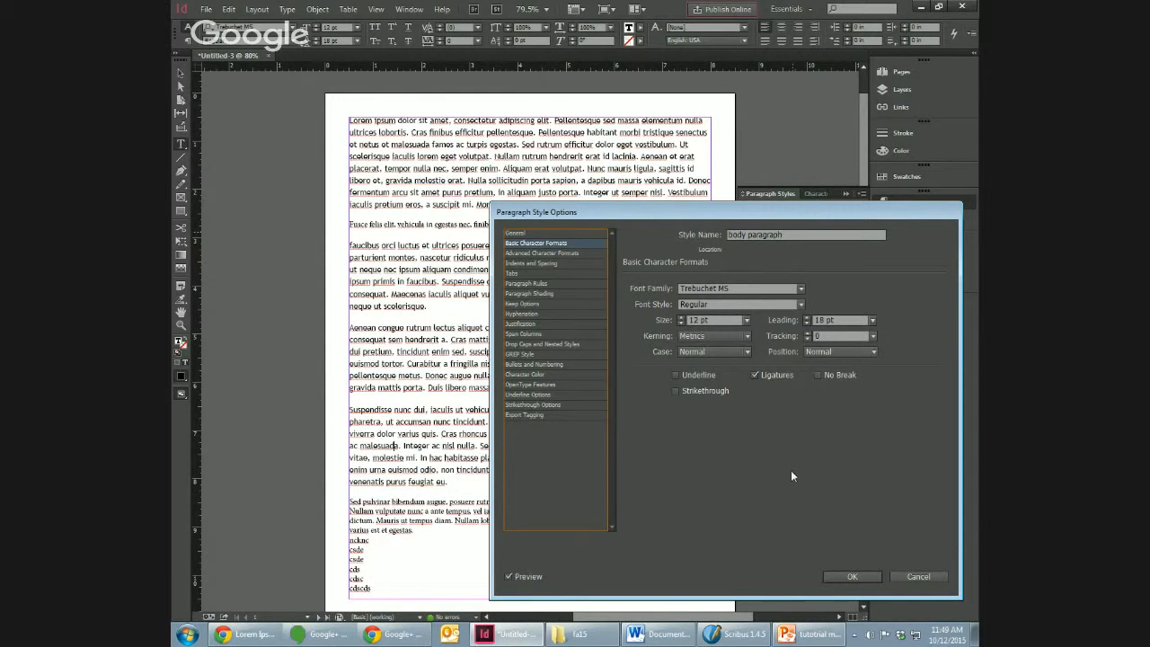
left_click(855, 578)
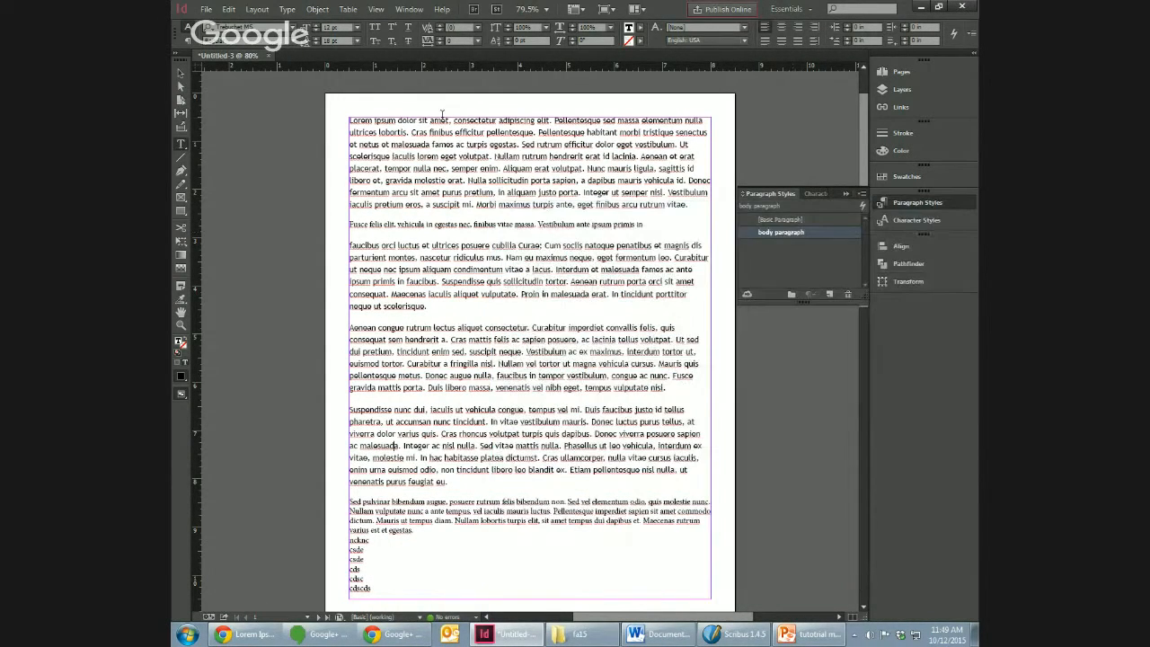
Step: Select the "Fusce felis elit" line on page 1, create a new paragraph style and apply it to that line
left_click(543, 225)
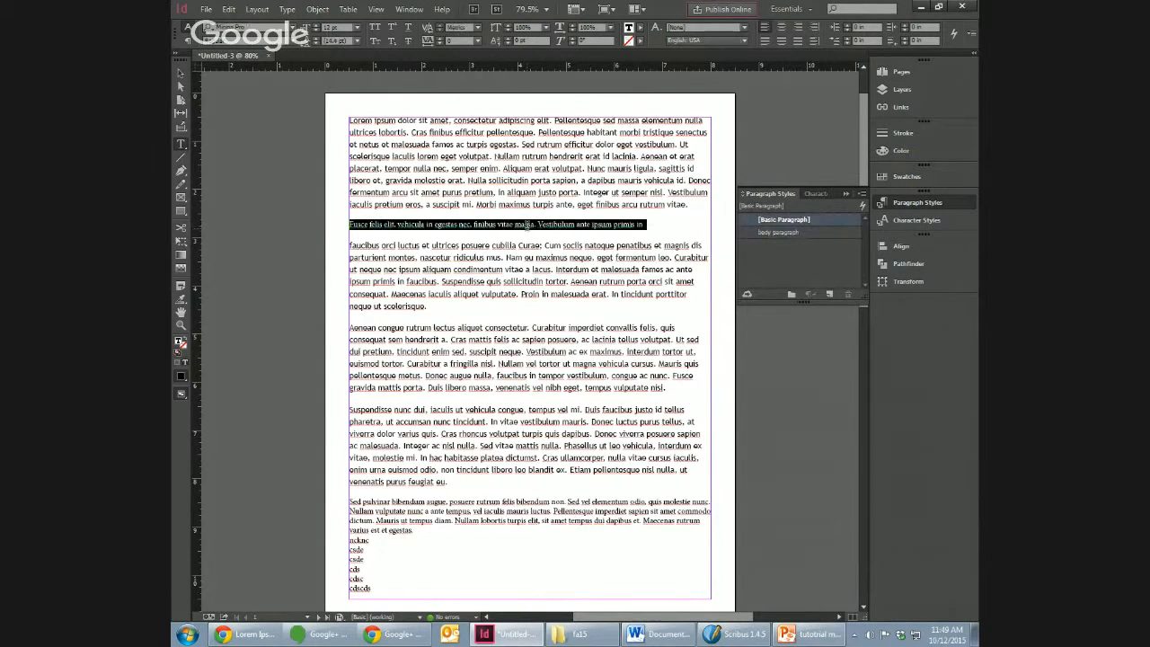
triple_click(562, 223)
left_click(830, 295)
left_click(794, 234)
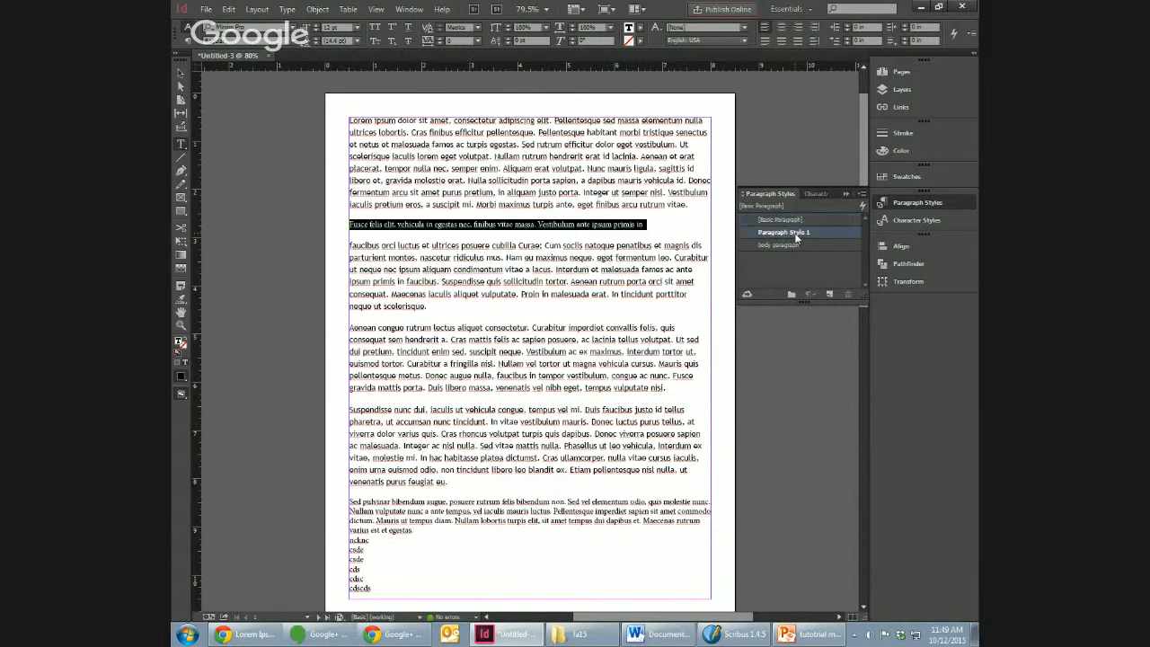
Step: Open the new paragraph style for editing and name it "specialty paragraph"
right_click(795, 235)
left_click(813, 238)
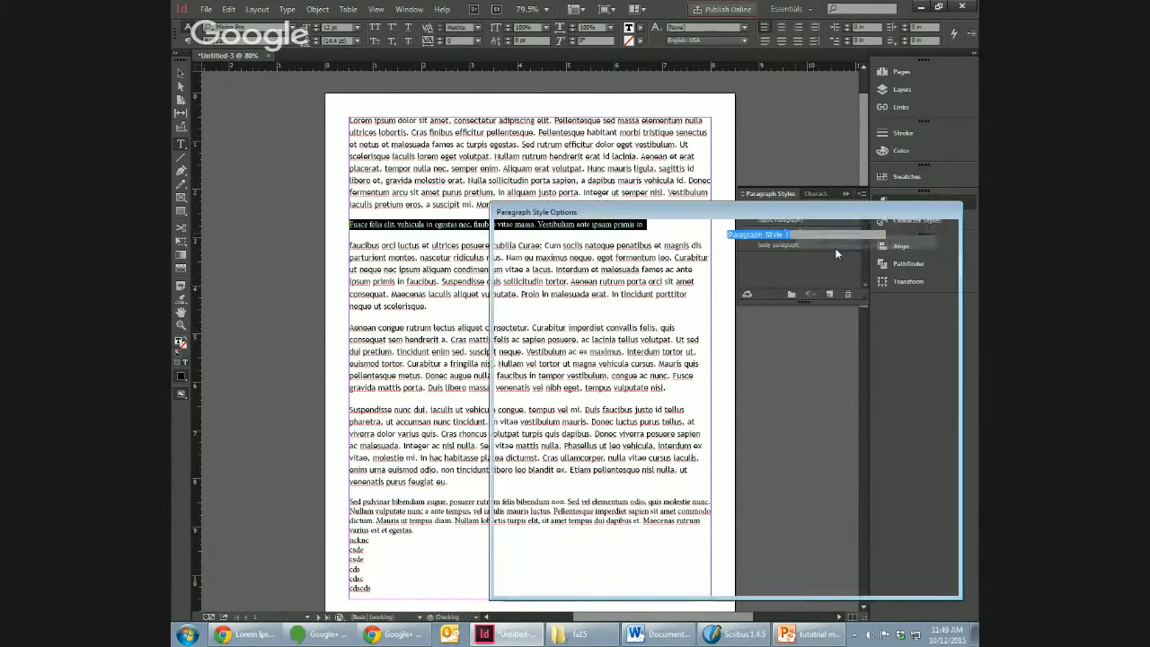
type("sp")
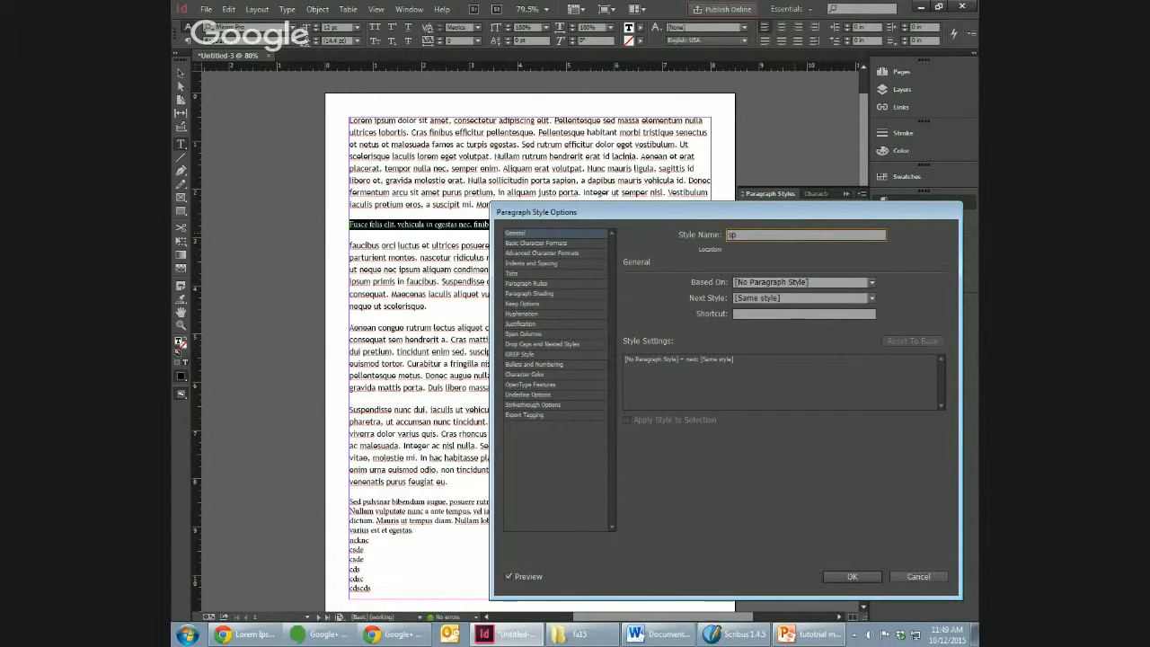
type("edialty paragraph")
Step: Set the "specialty paragraph" style's font family to Mistral
left_click(554, 243)
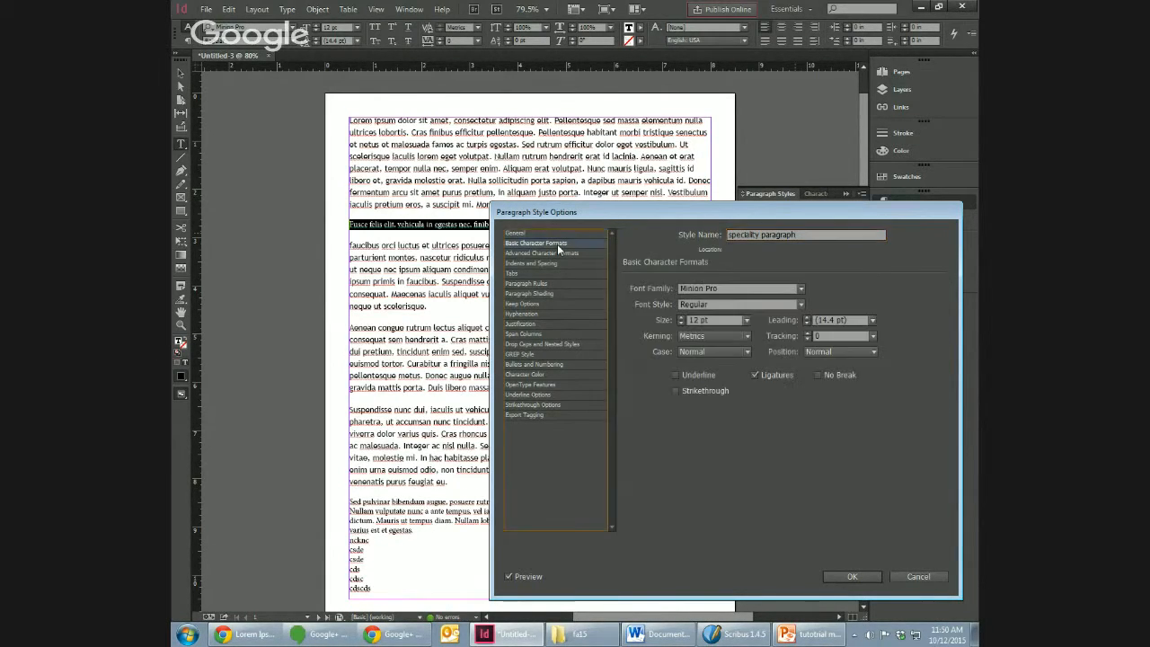
left_click(801, 287)
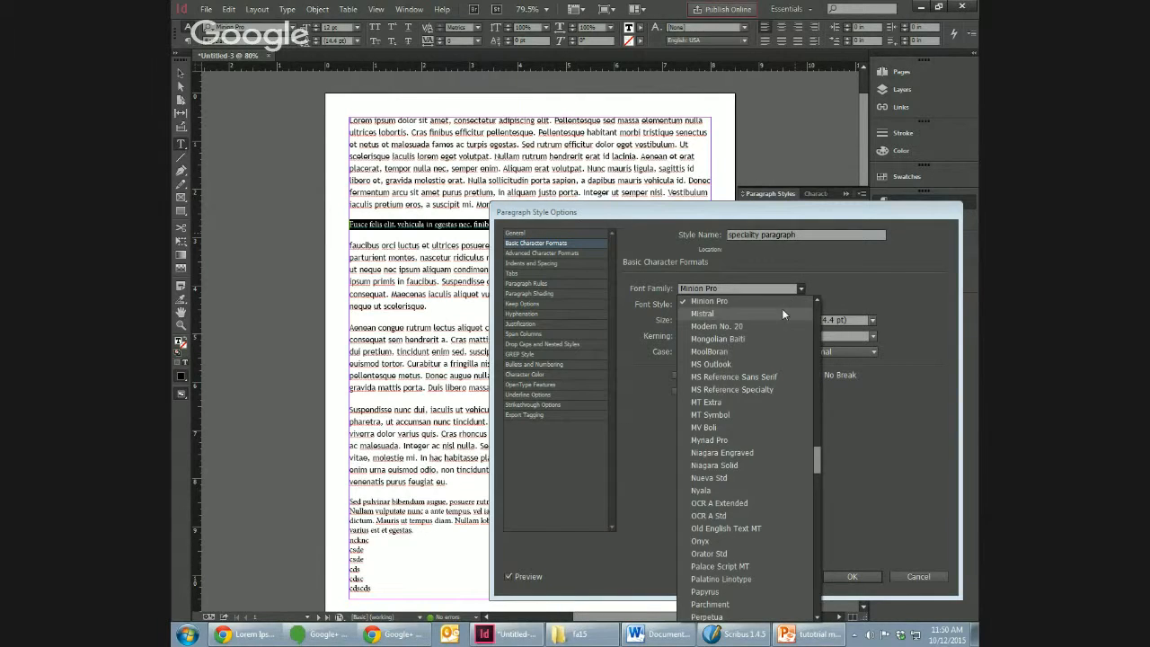
left_click(782, 310)
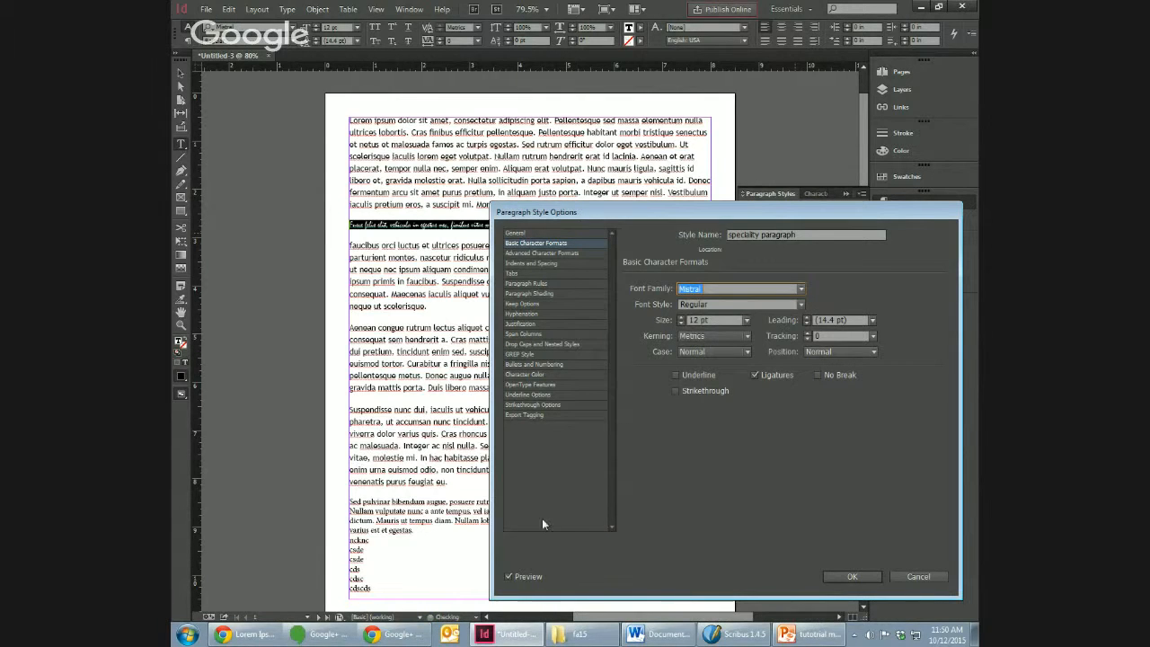
Step: Set the specialty paragraph style's font size to 30 pt, rename the style "pull quotes" and confirm
left_click(746, 319)
left_click(731, 447)
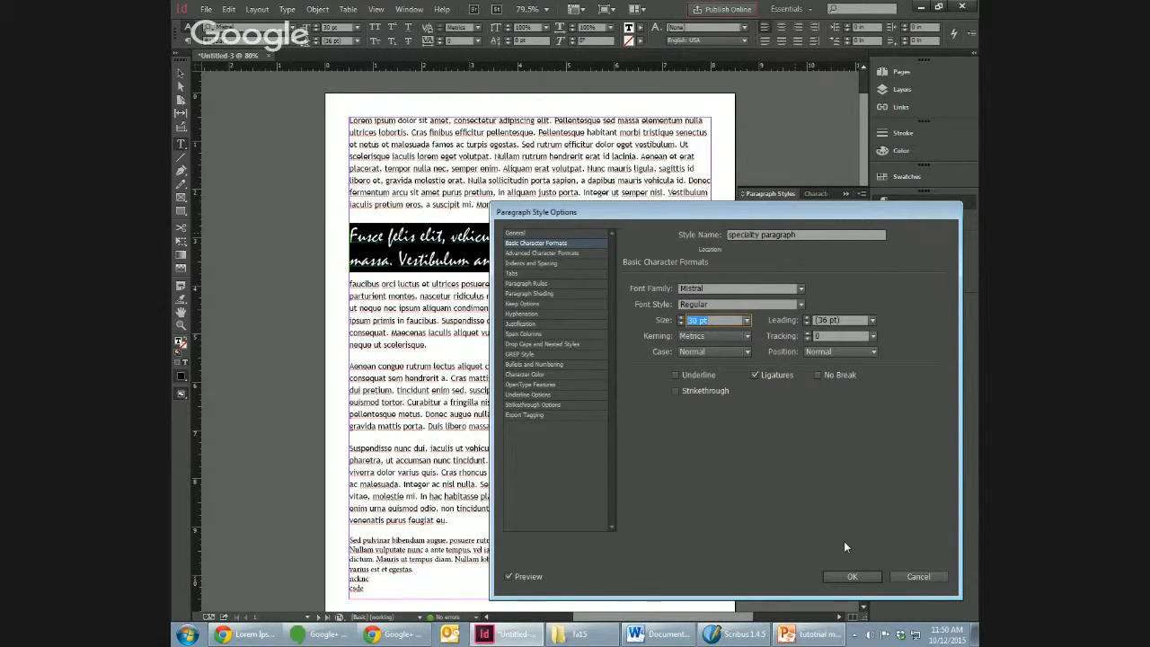
double_click(745, 233)
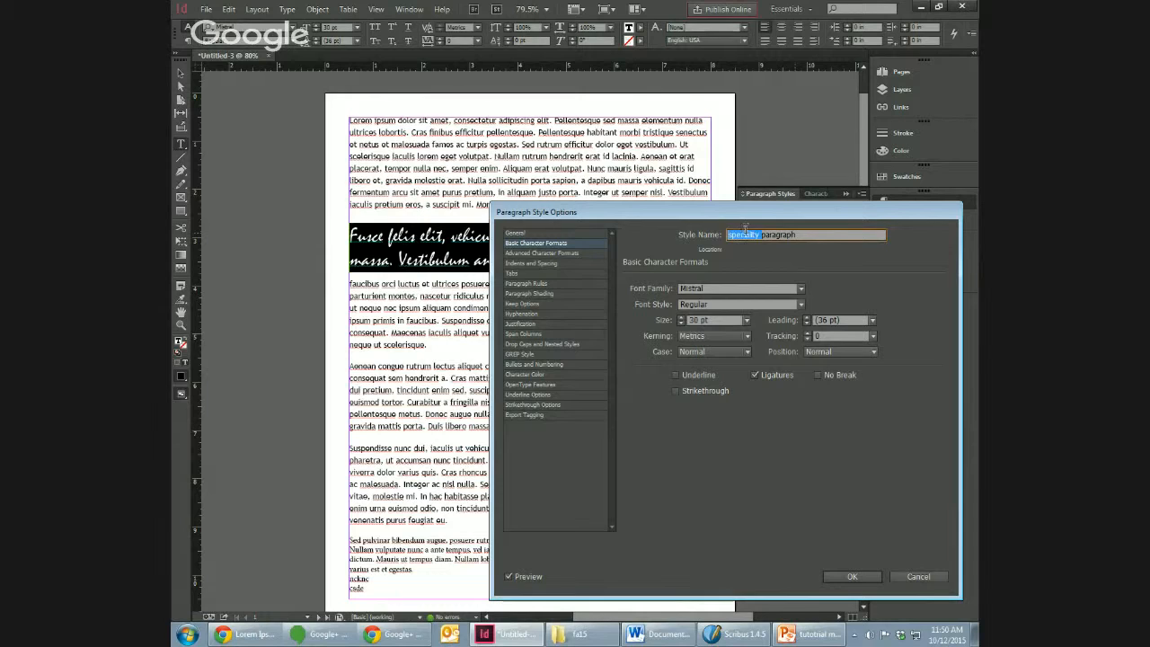
triple_click(744, 233)
type("pul")
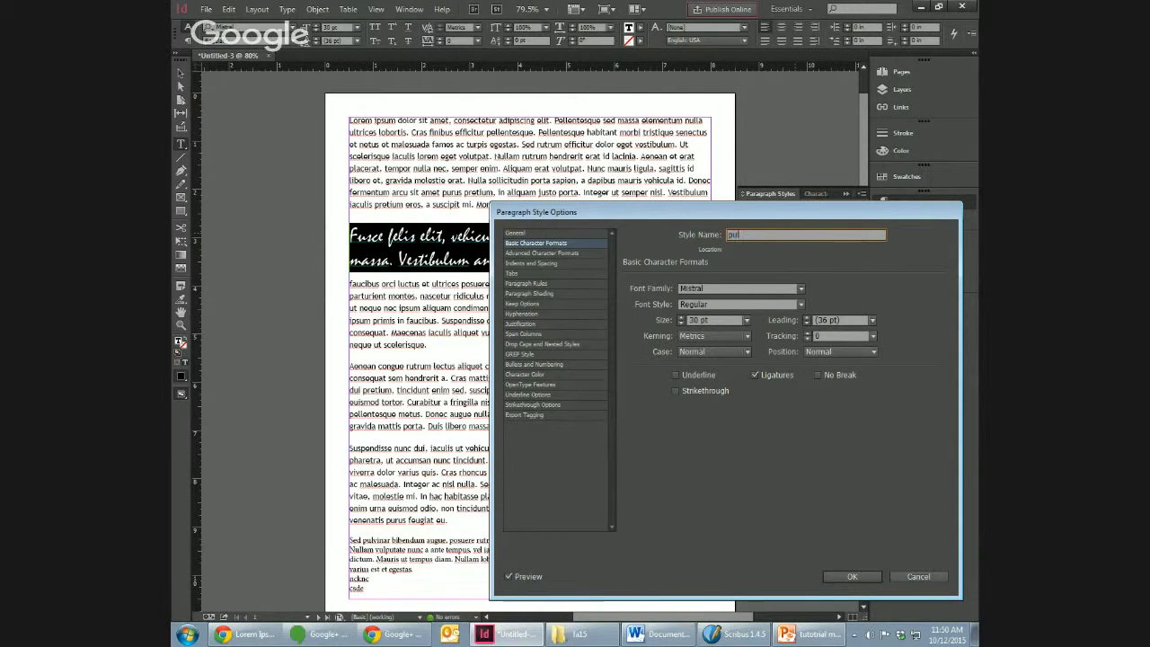
type("l quotes")
left_click(846, 575)
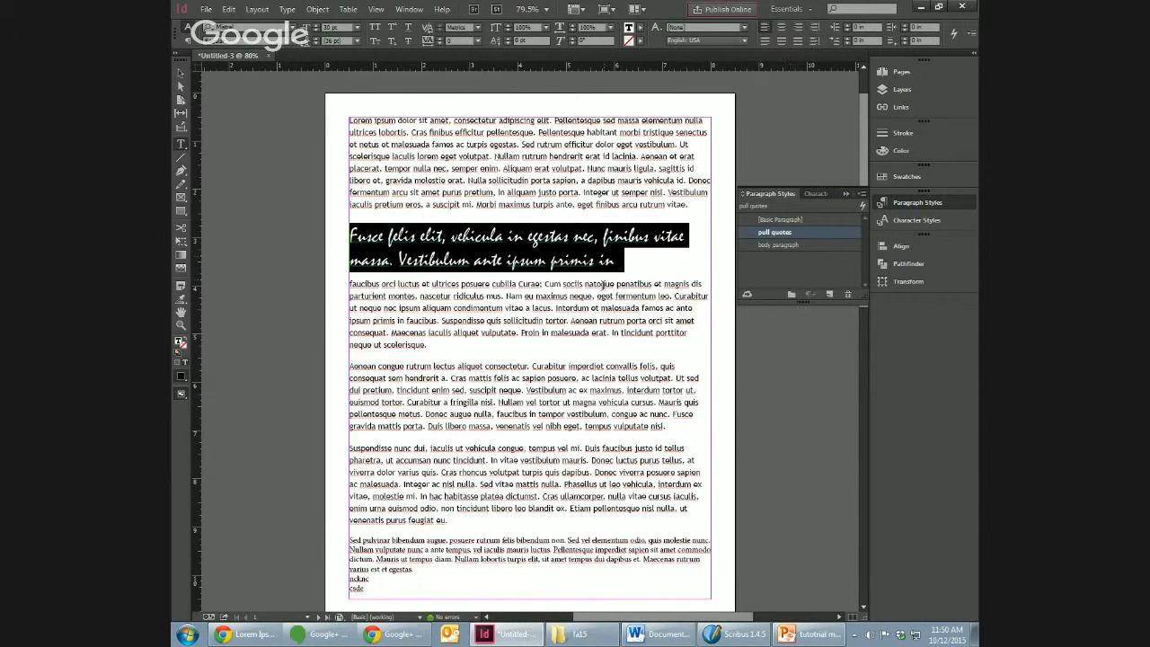
Step: Check which paragraph style applies to the body text, the pull quote and the "Sed pulvinar" paragraph
left_click(603, 304)
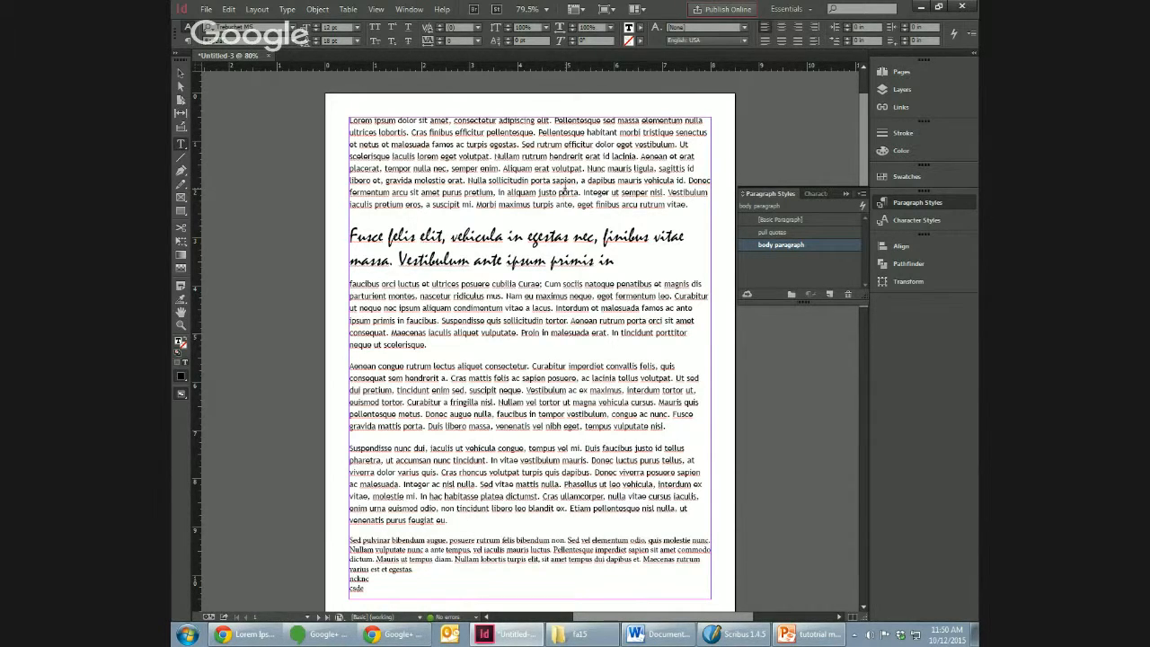
left_click(536, 259)
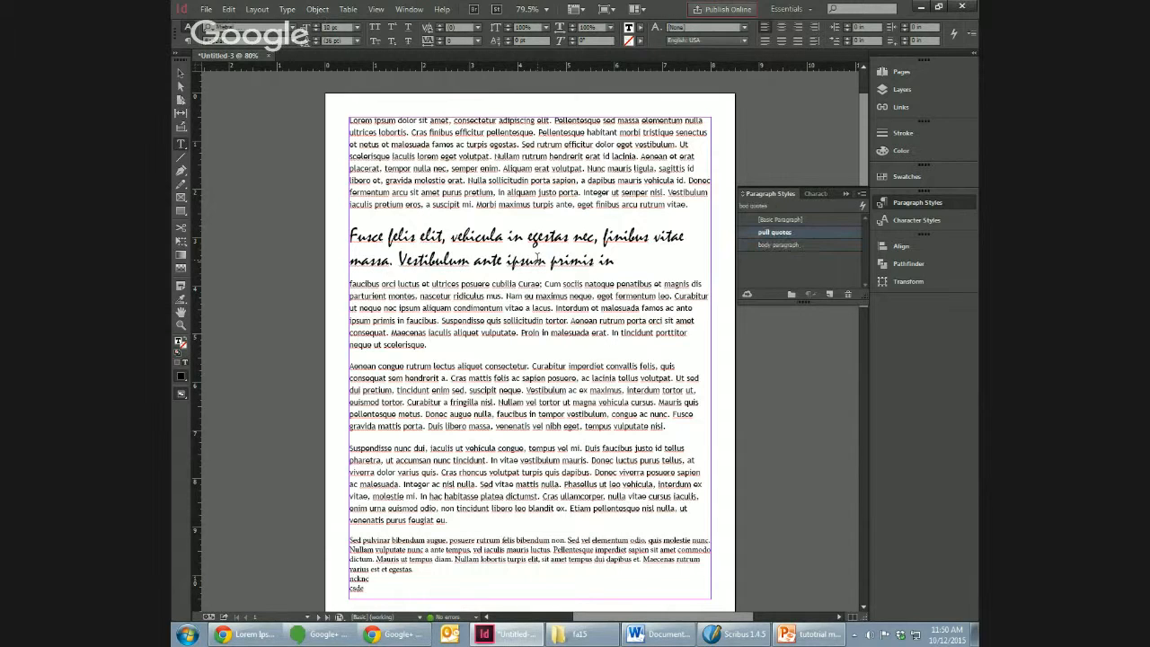
left_click(503, 539)
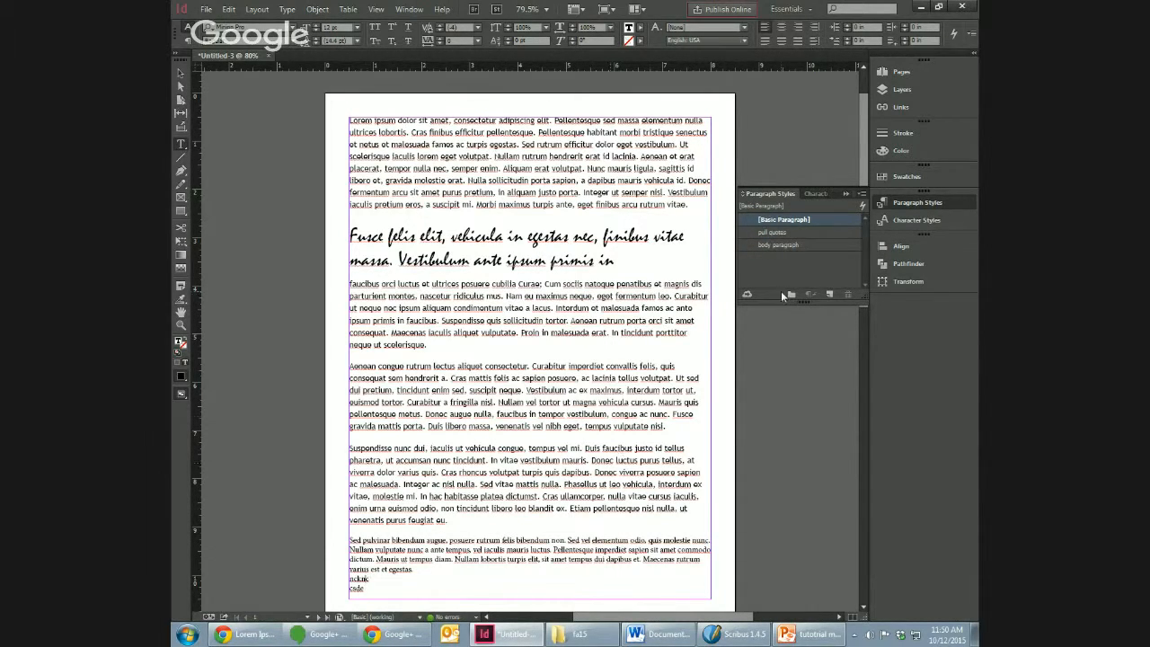
Step: Create a new paragraph style and name it "bullet list items"
left_click_drag(864, 123, 859, 162)
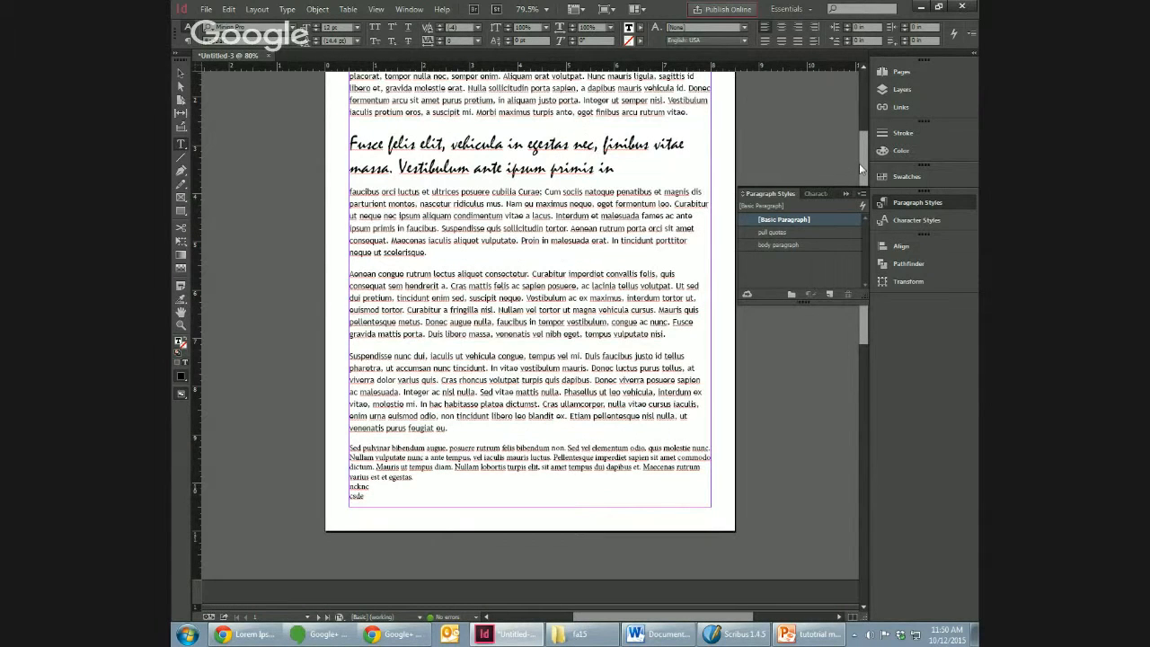
scroll(858, 162, "down", 5)
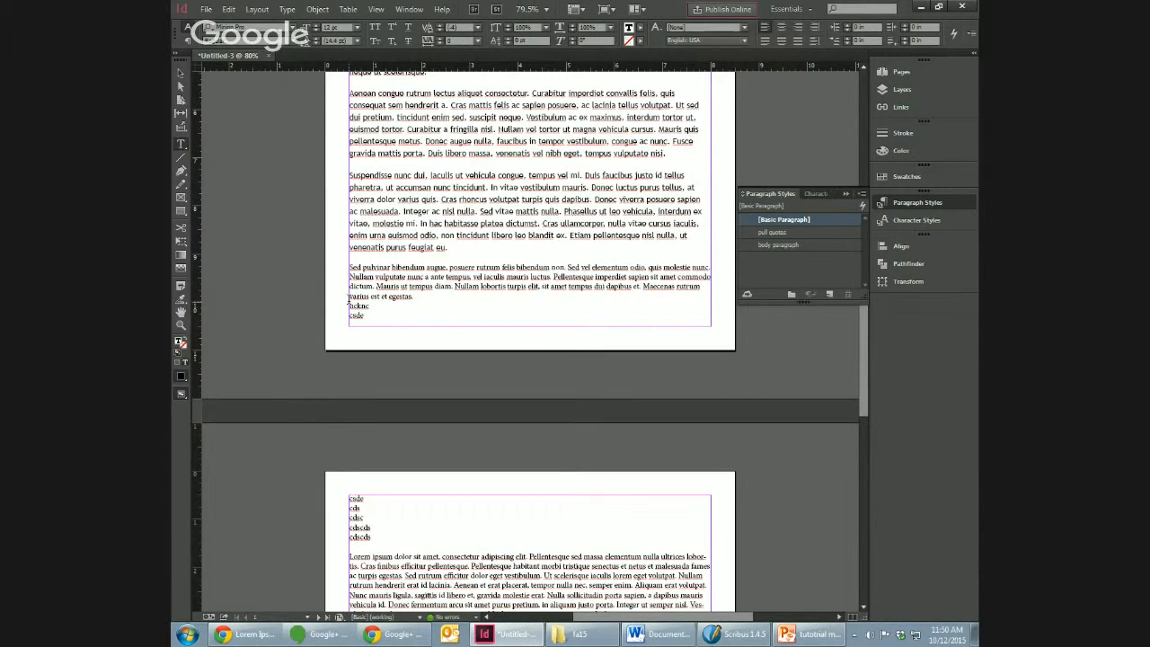
left_click(832, 295)
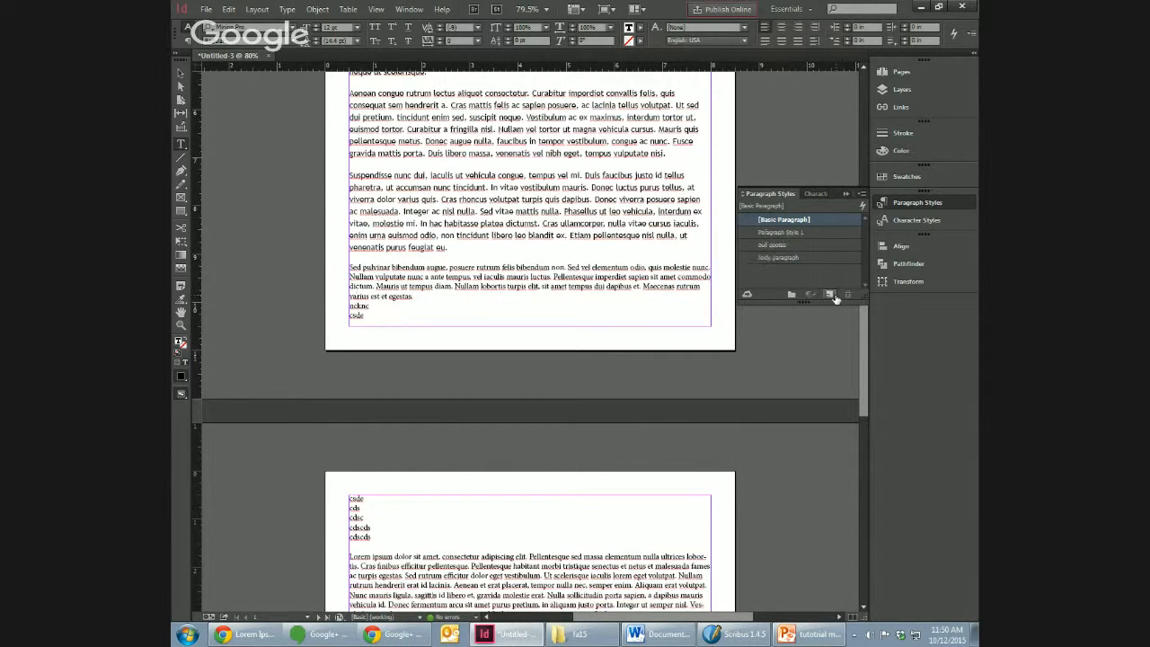
double_click(791, 232)
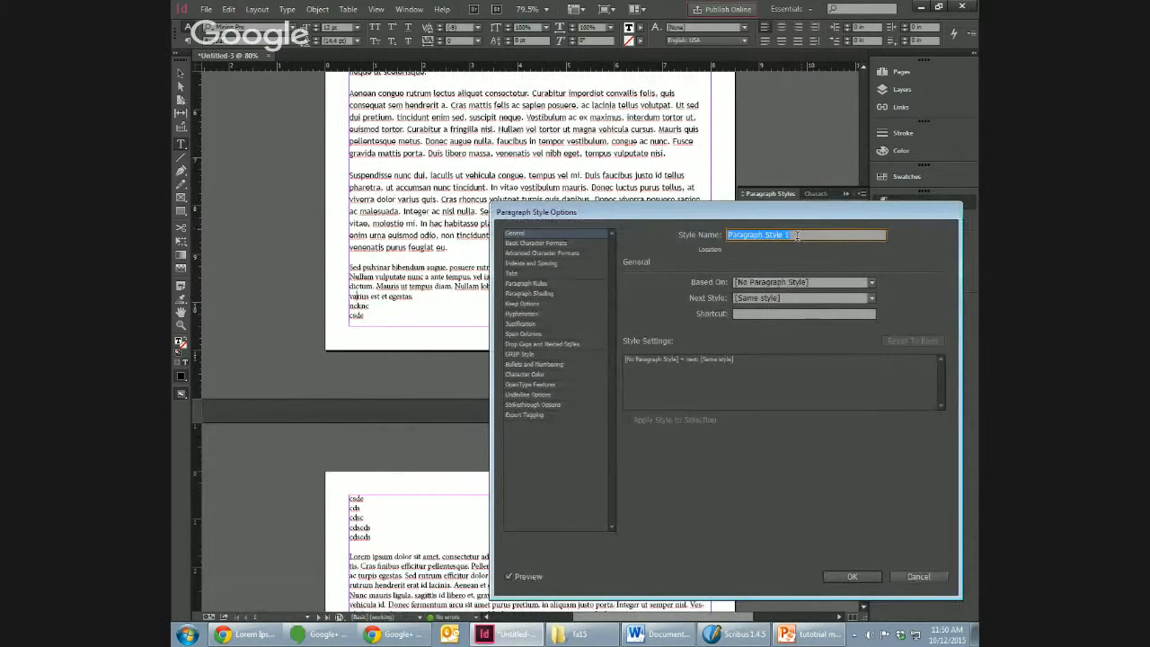
type("bullet list ite")
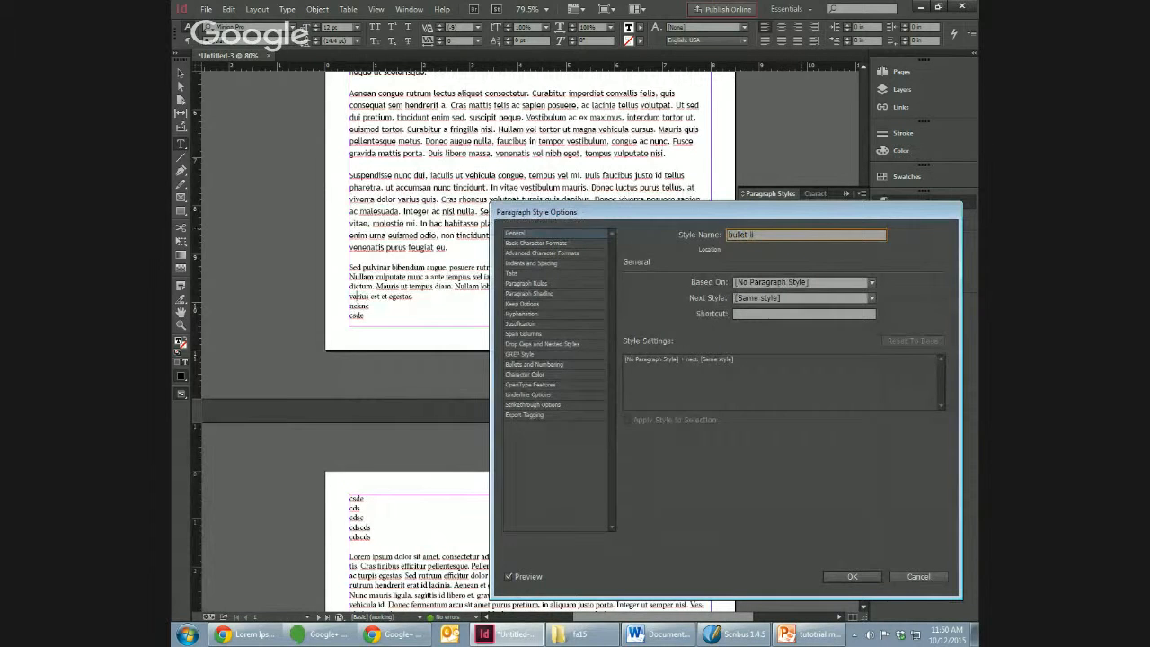
type("ms")
Step: Set the list type of the "bullet list items" style to Bullets
left_click(534, 365)
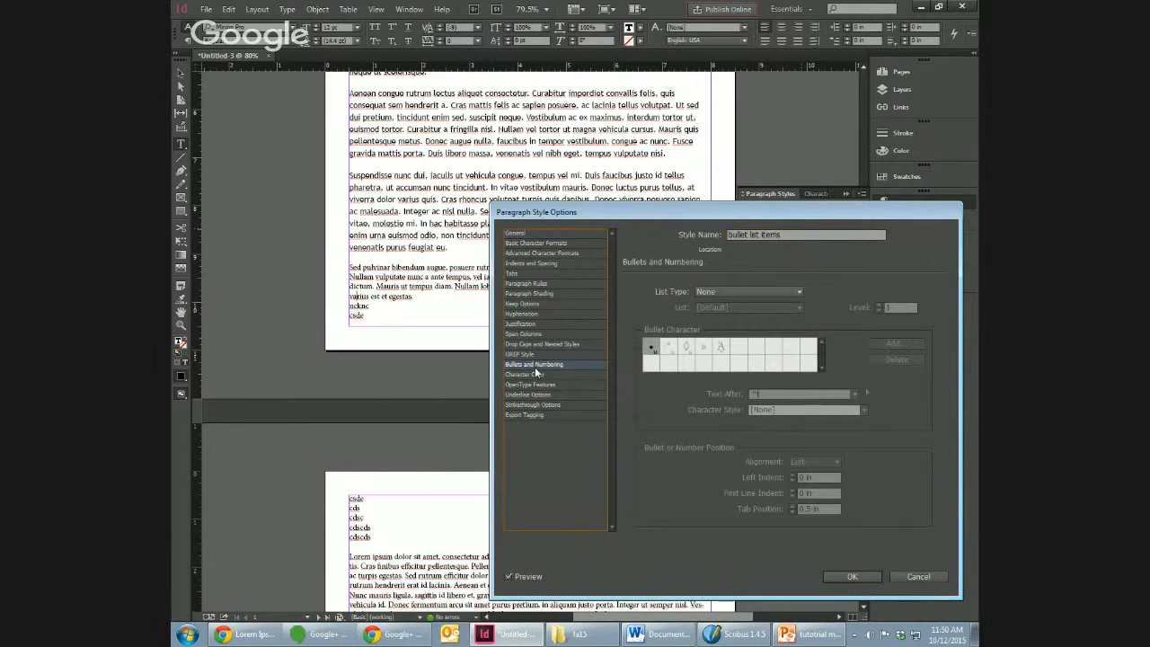
left_click(709, 291)
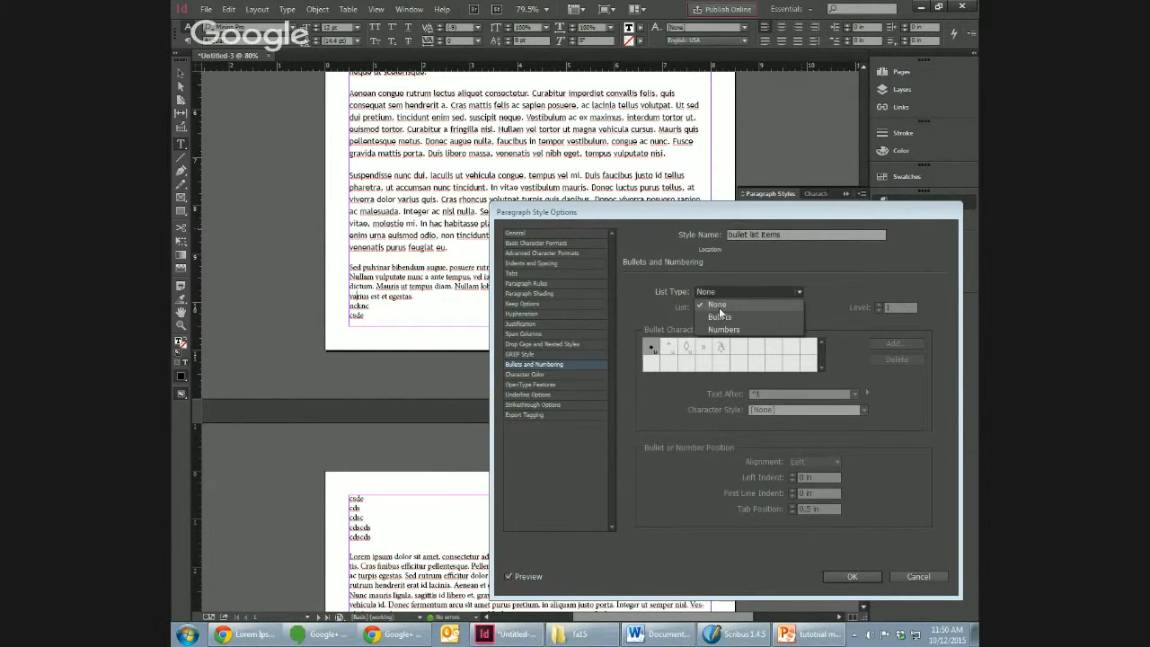
left_click(718, 317)
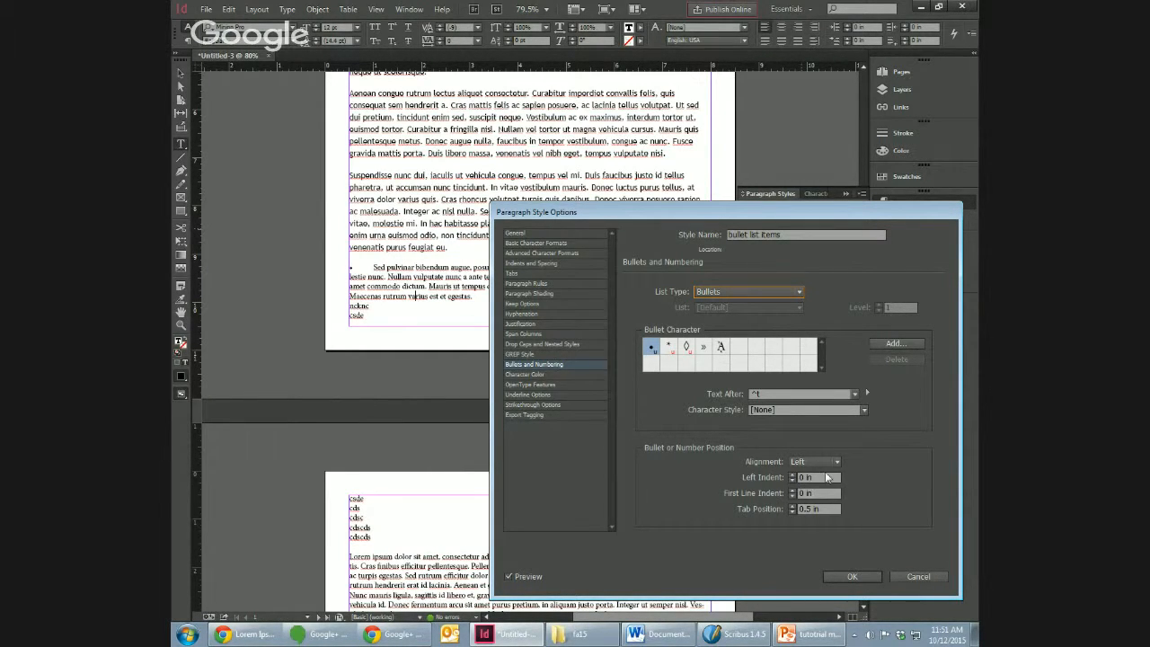
Step: Set the bullet tab position of the "bullet list items" style to 0.25 in
left_click(792, 512)
left_click(793, 512)
left_click(792, 512)
left_click(792, 512)
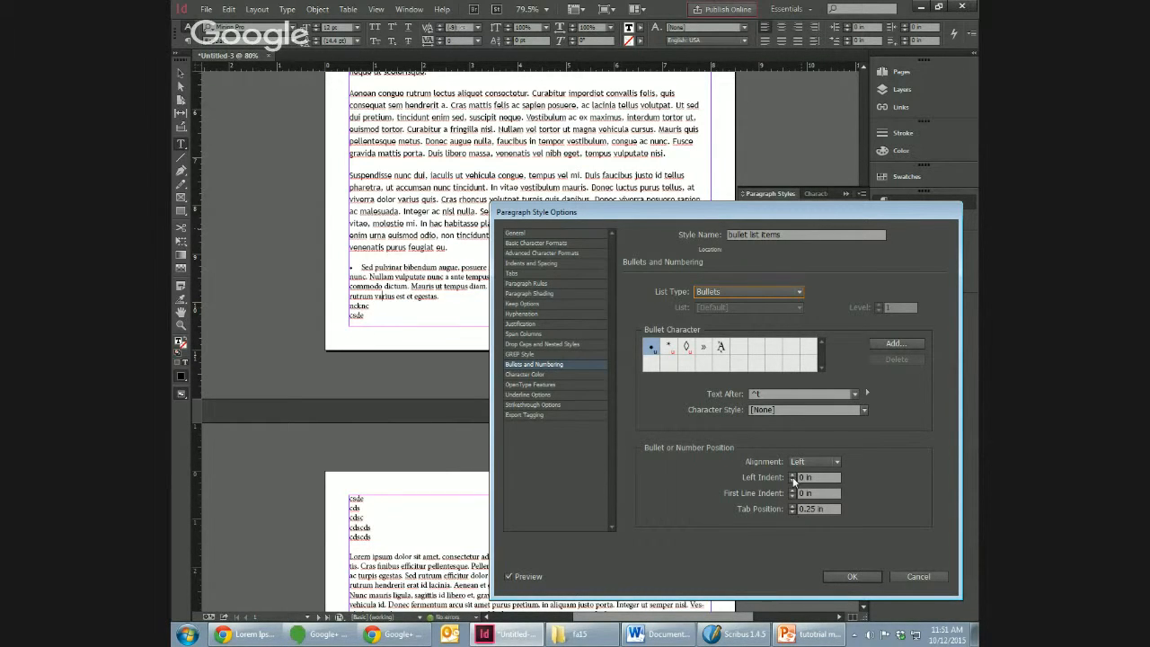
Step: Set the bullet position's left indent to 0.375 in and its first line indent to -0.0625 in
left_click(792, 475)
left_click(792, 475)
left_click(792, 476)
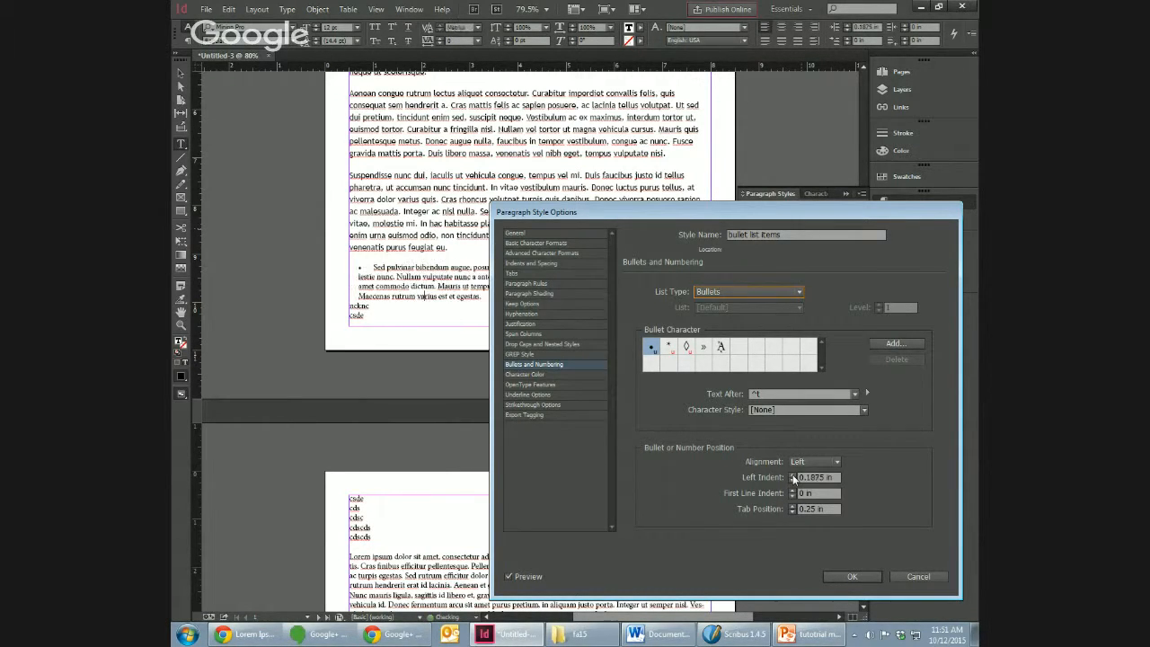
left_click(792, 476)
left_click(792, 476)
left_click(792, 476)
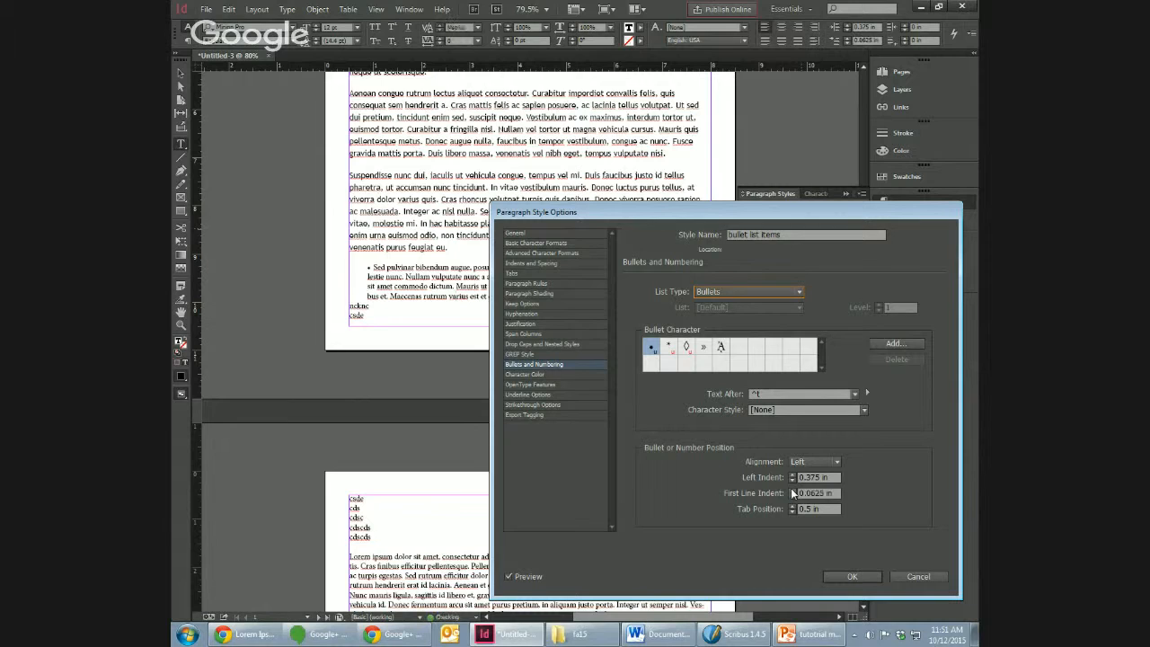
left_click(791, 488)
left_click(792, 497)
left_click(791, 497)
Step: Set the bullet style's first line indent to 0 in and left indent to 0.25 in, and confirm the style
left_click(548, 272)
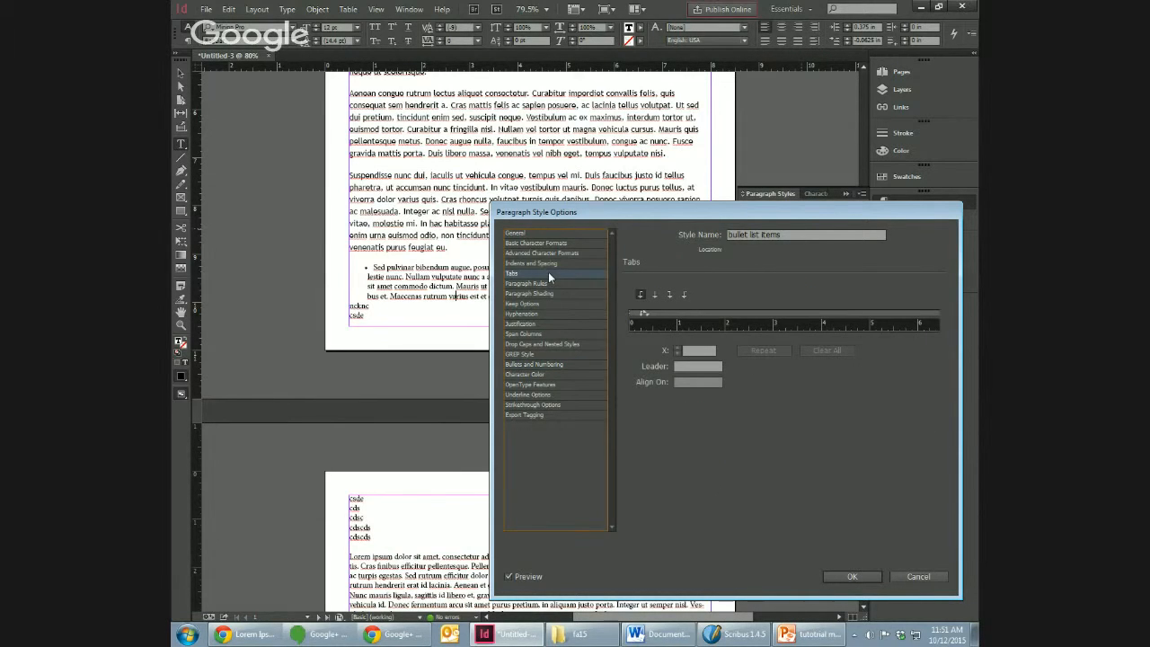
left_click(539, 263)
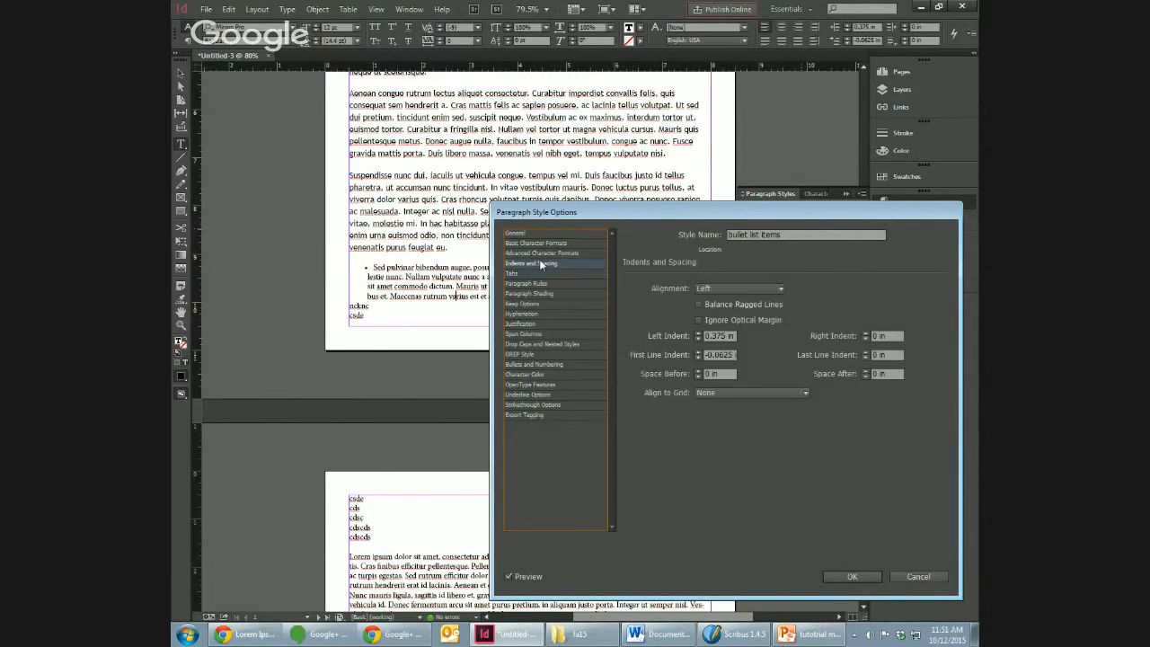
left_click(698, 353)
left_click(698, 339)
left_click(698, 338)
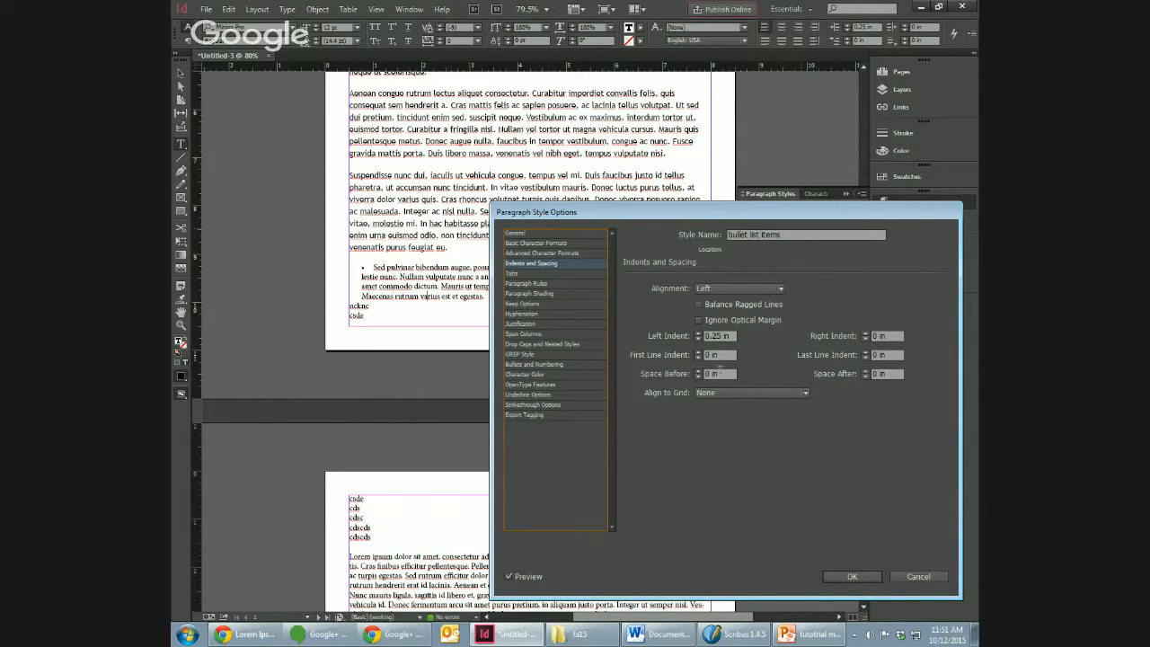
left_click(852, 575)
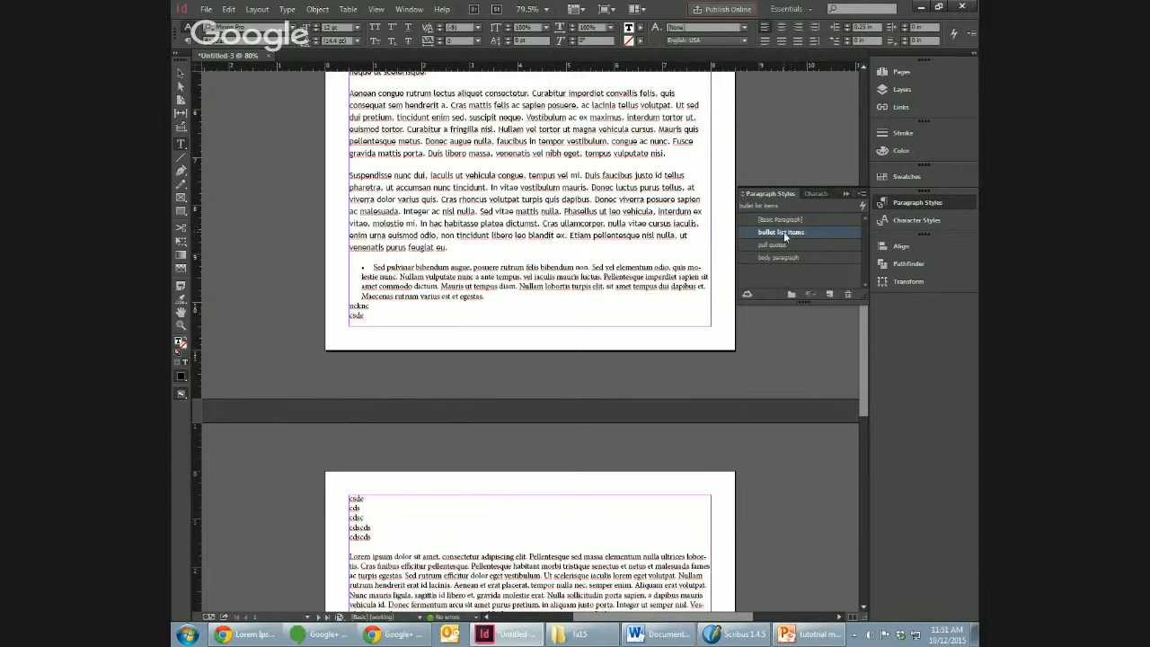
Step: Apply "body paragraph" to the "Sed pulvinar" paragraph and "bullet list items" to the short lines running from page 1 onto page 2
left_click(781, 258)
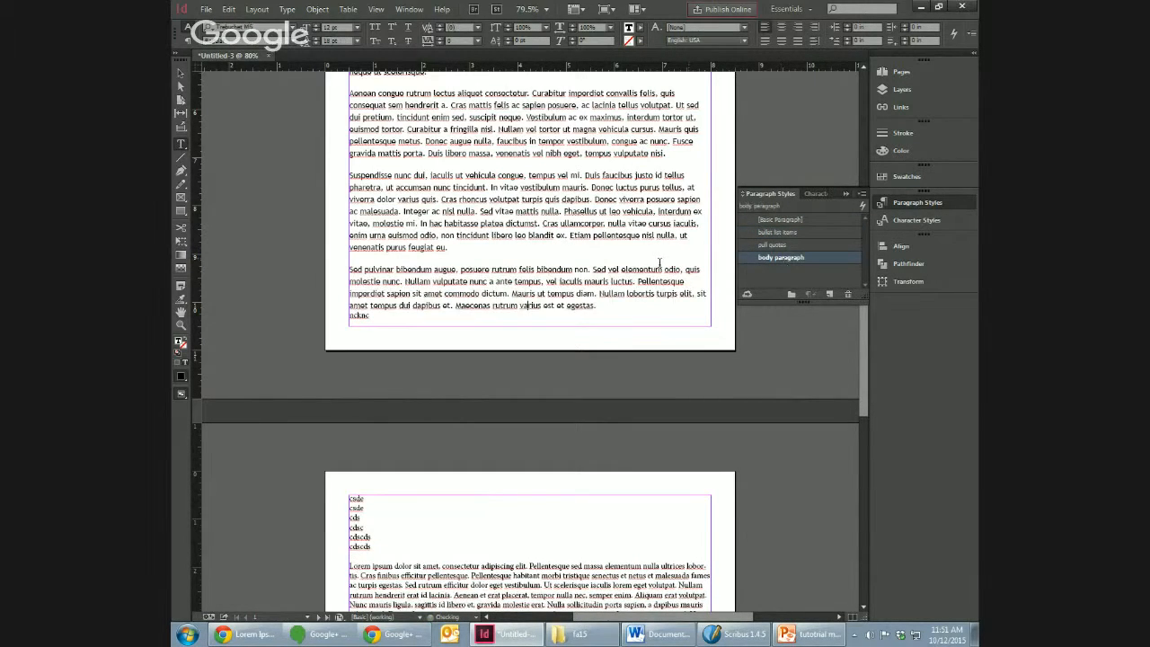
left_click_drag(359, 315, 363, 546)
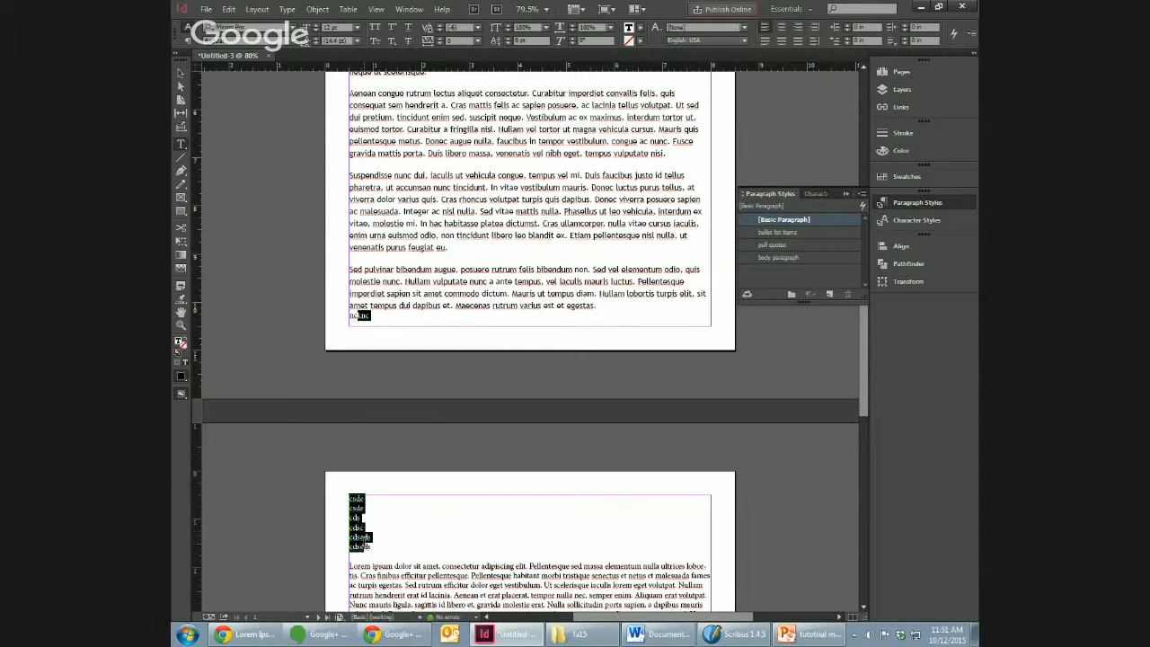
left_click(786, 232)
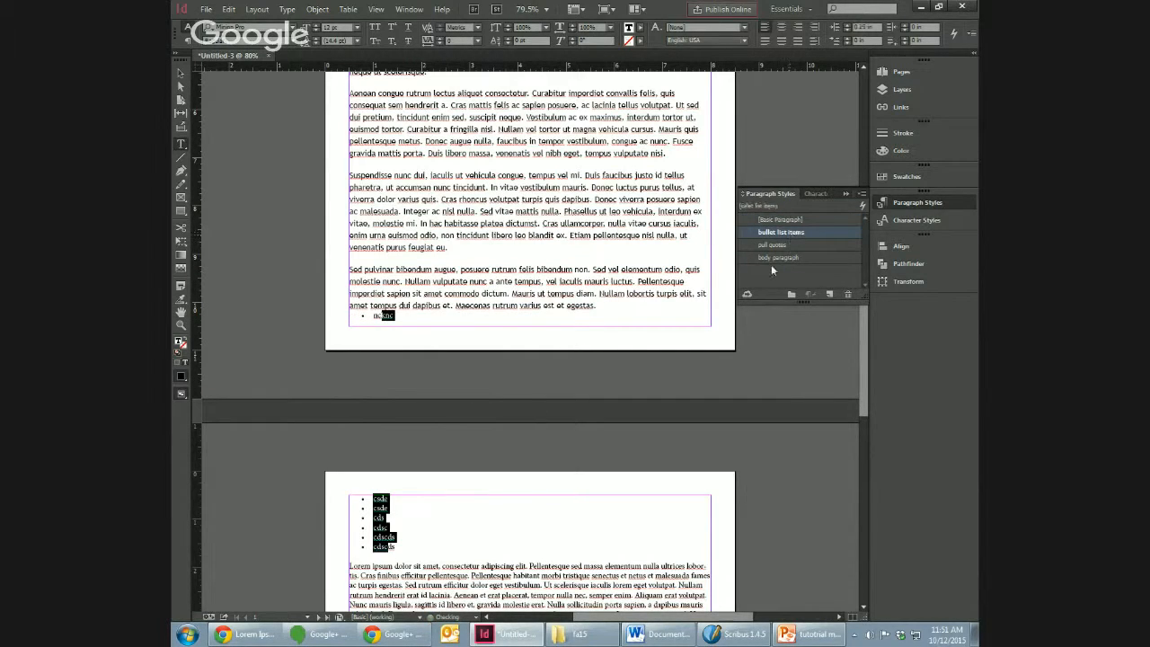
left_click(462, 508)
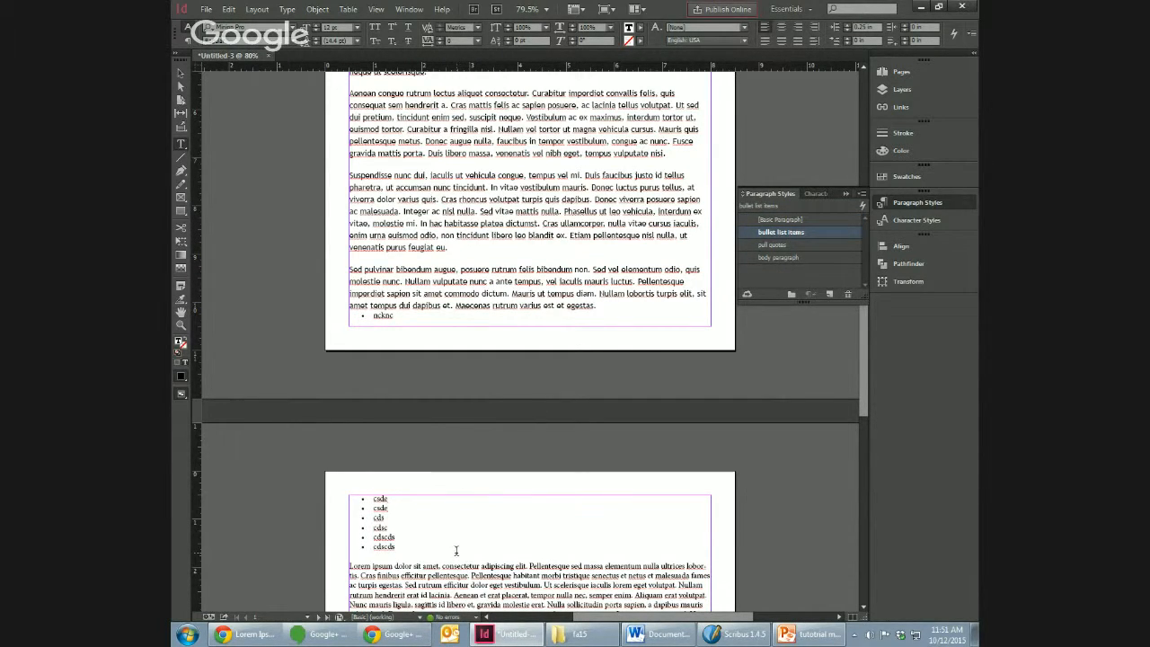
Step: Create a new character style and name it "emphasized"
left_click(865, 267)
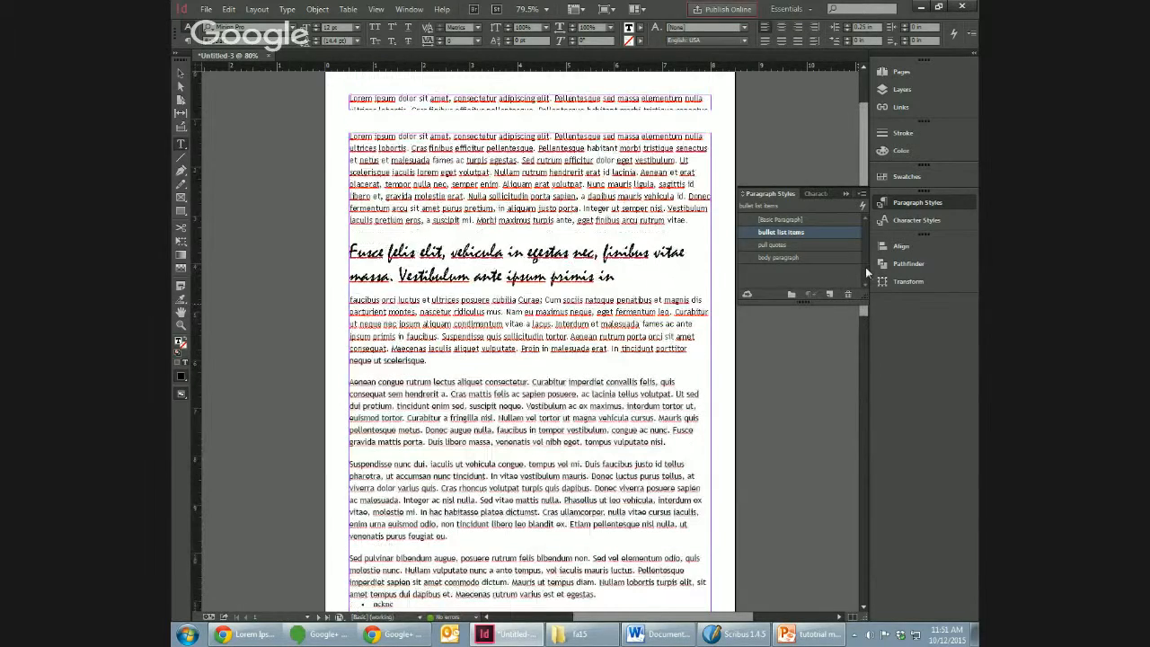
mouse_move(862, 310)
left_mouse_down()
mouse_move(859, 330)
mouse_move(855, 295)
left_mouse_up()
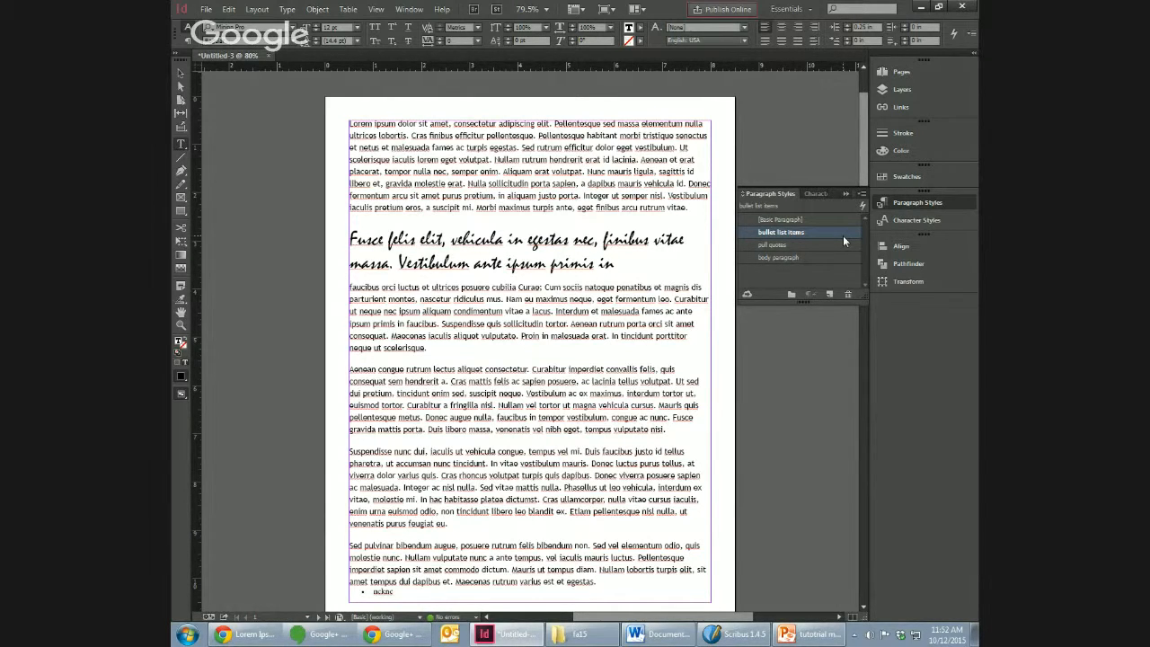
left_click(909, 224)
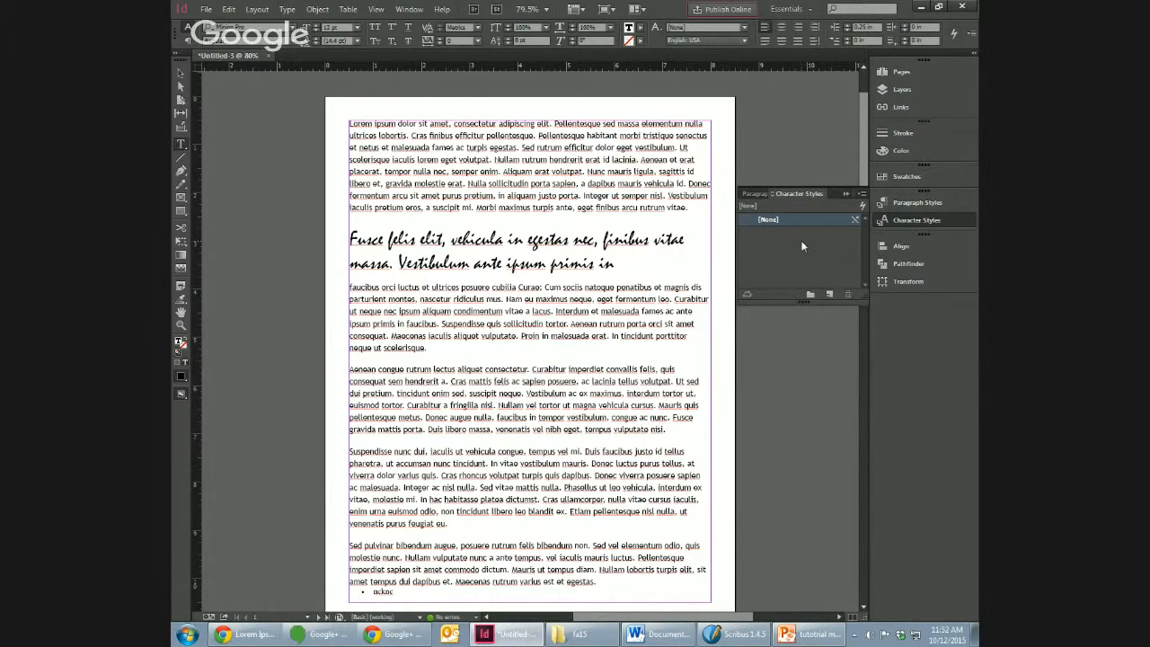
left_click(827, 295)
double_click(794, 234)
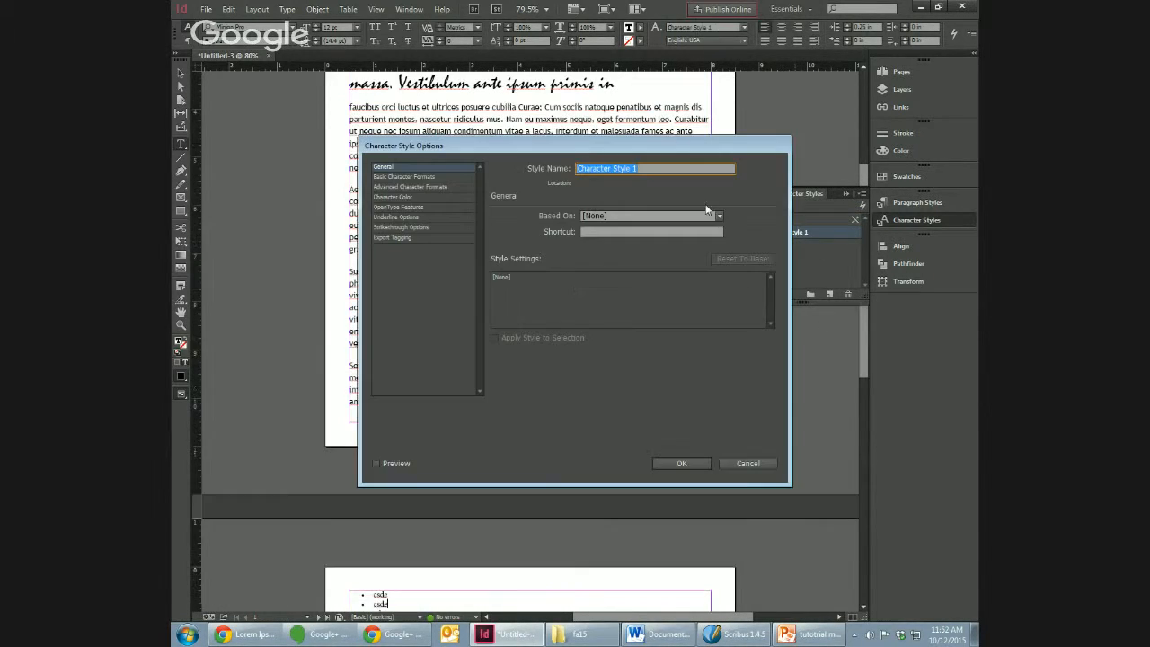
type("emphasized")
Step: Set the "emphasized" style's character color to the magenta swatch C=0 M=100 Y=0 K=0
left_click(430, 178)
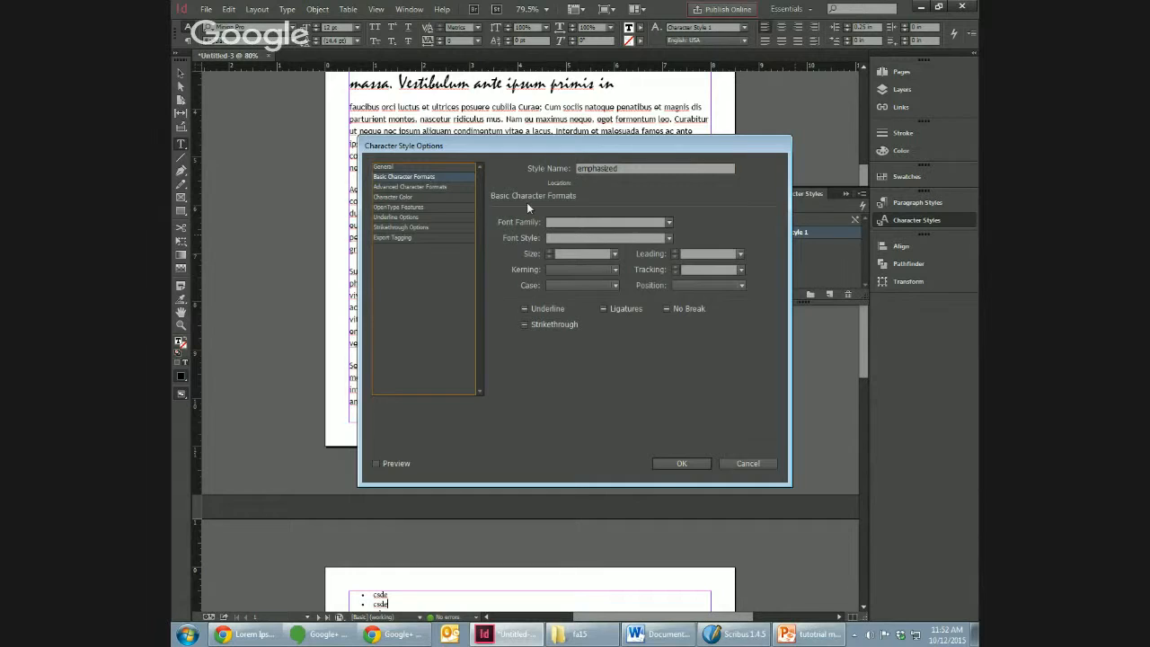
left_click(595, 221)
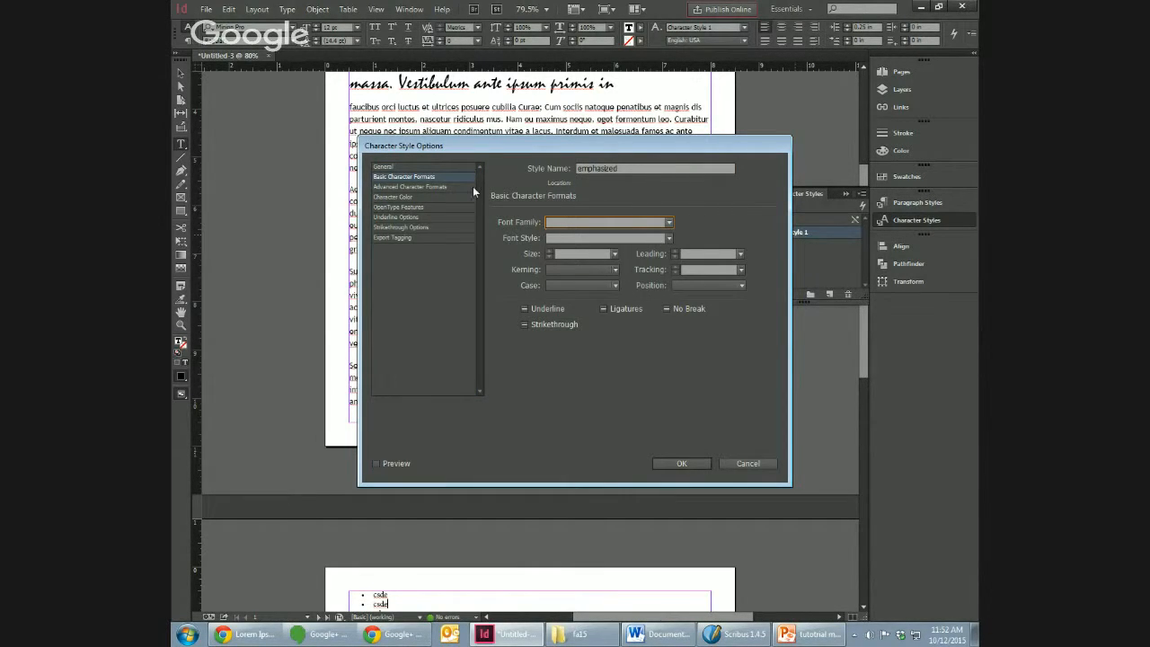
left_click(404, 199)
left_click(591, 284)
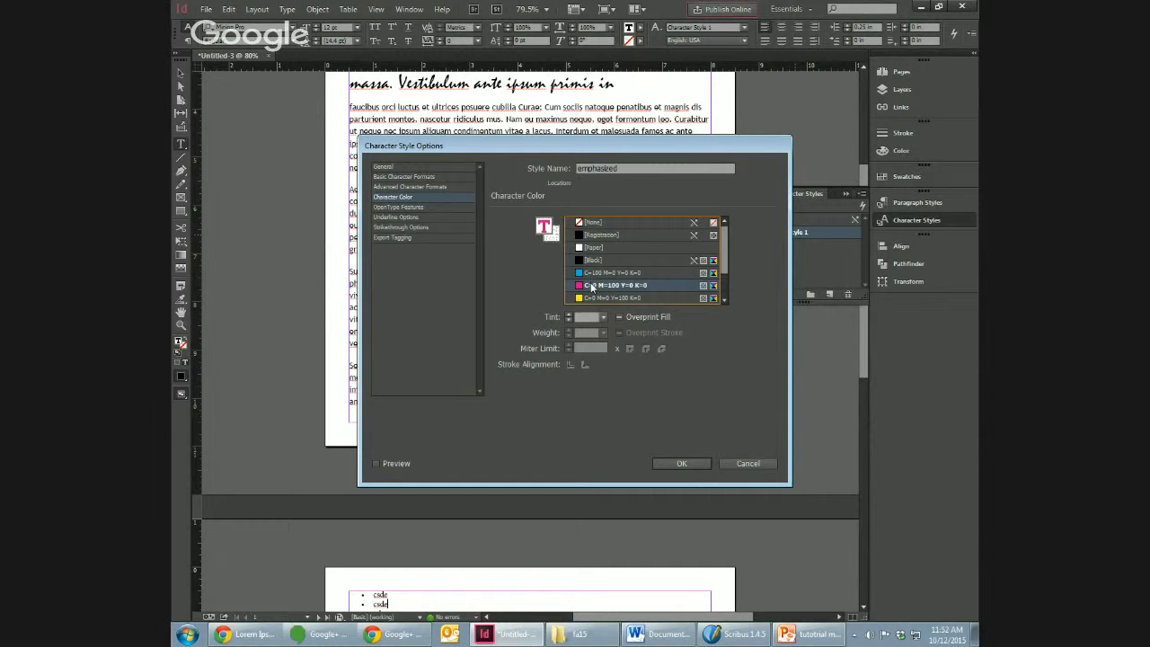
Step: Turn on underlining for the "emphasized" character style and confirm its options
left_click(419, 176)
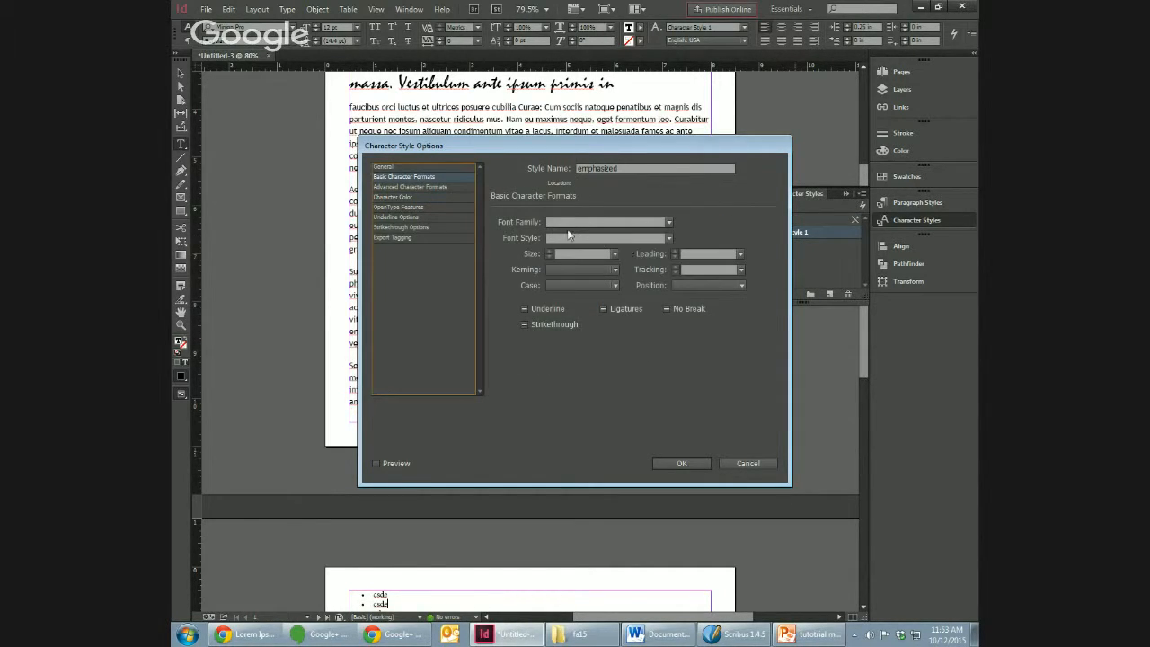
left_click(445, 186)
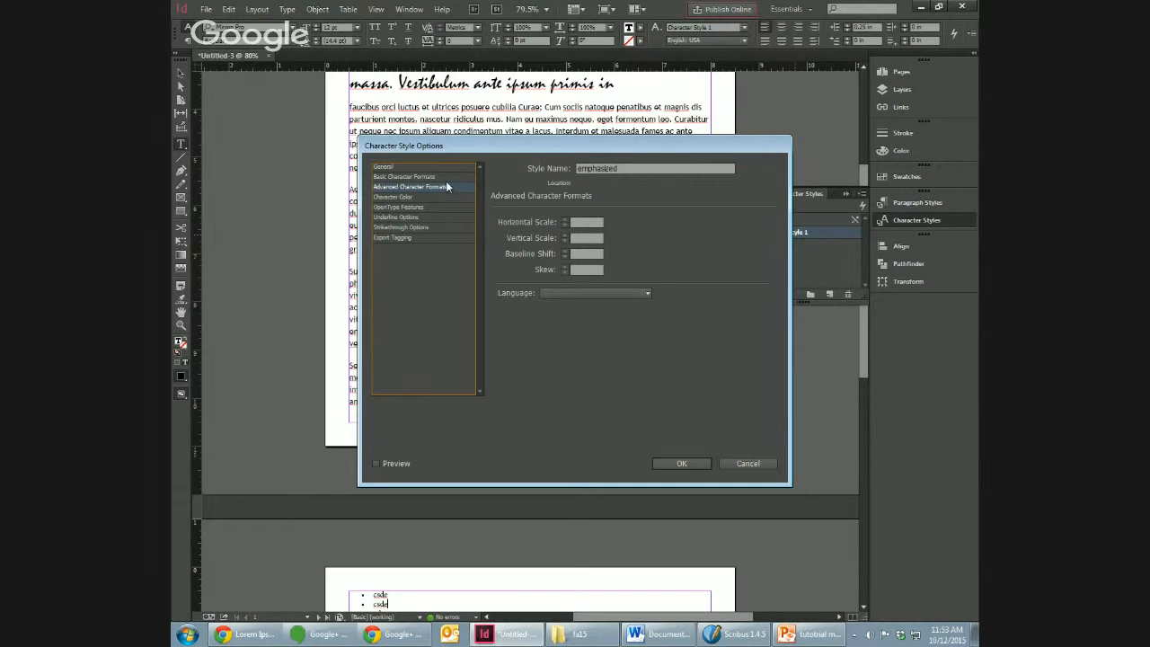
left_click(447, 178)
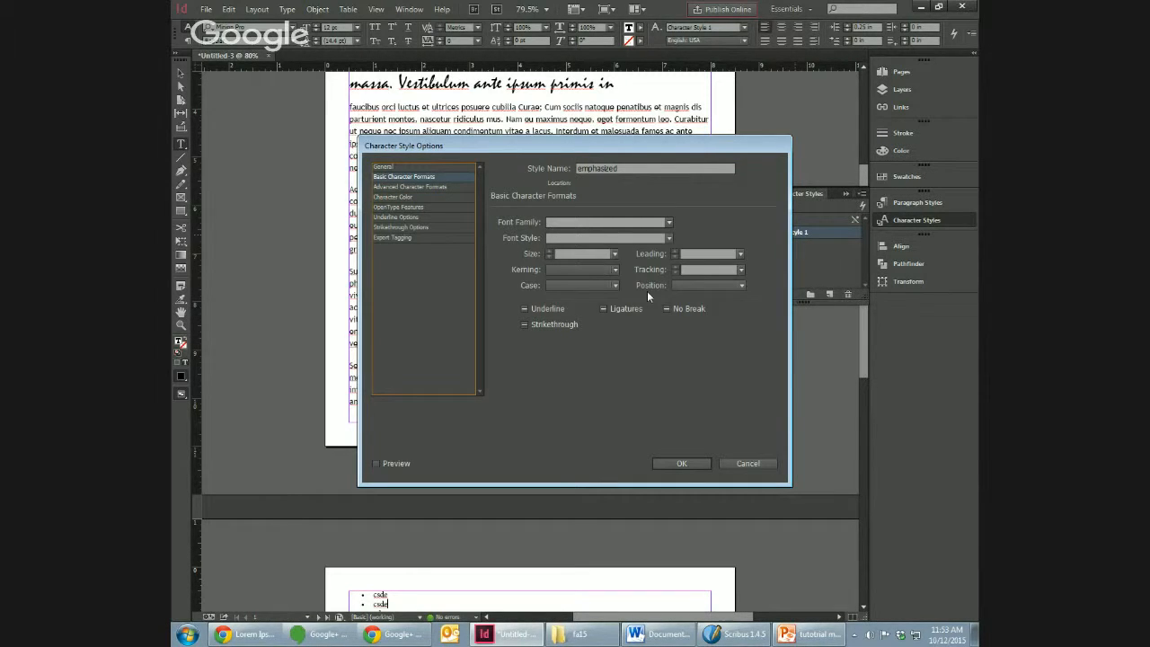
left_click(436, 216)
left_click(503, 230)
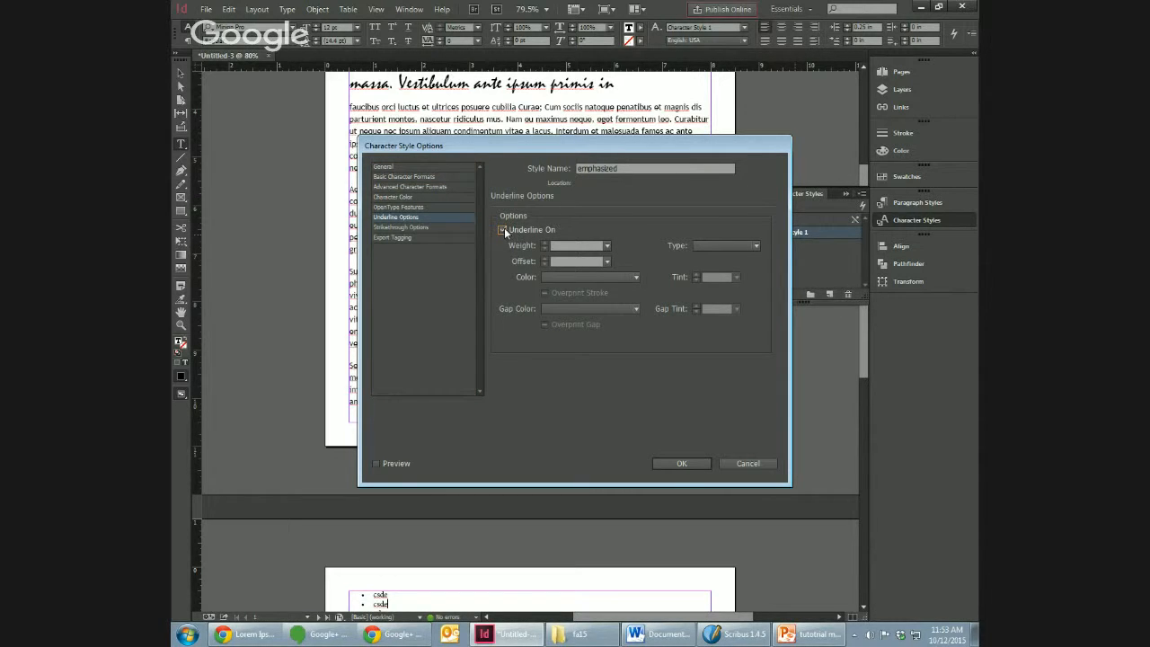
left_click(682, 464)
Step: Apply the "emphasized" character style to the words "Curabitur", "luctus" and "tincidunt" in the body paragraphs
double_click(549, 189)
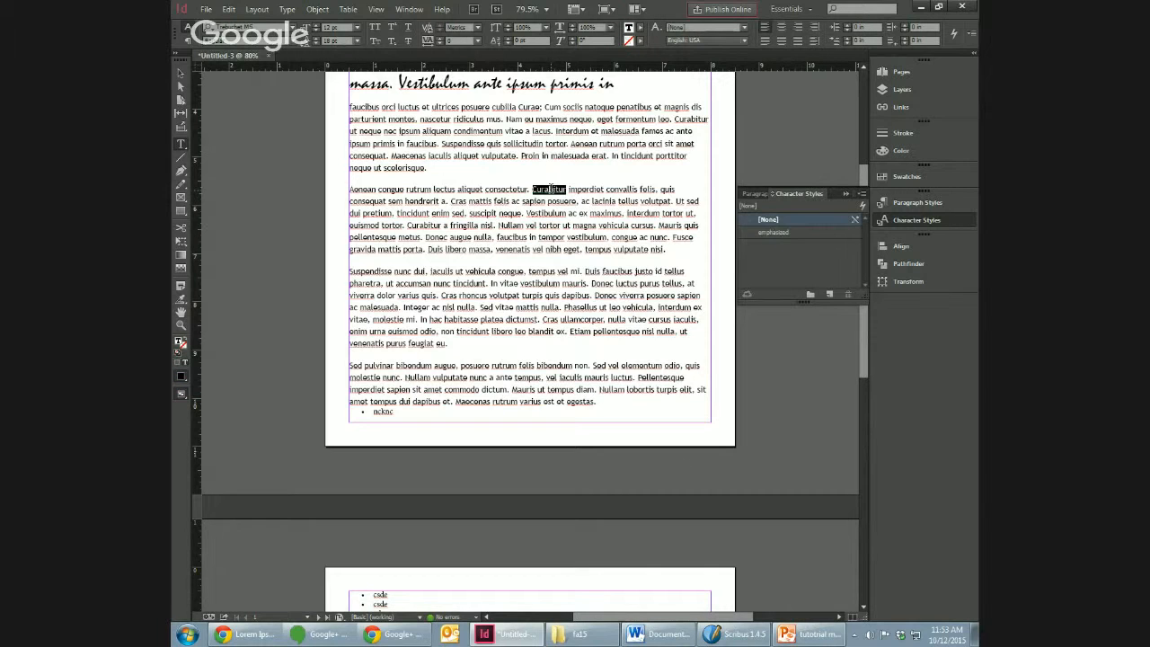
left_click(783, 233)
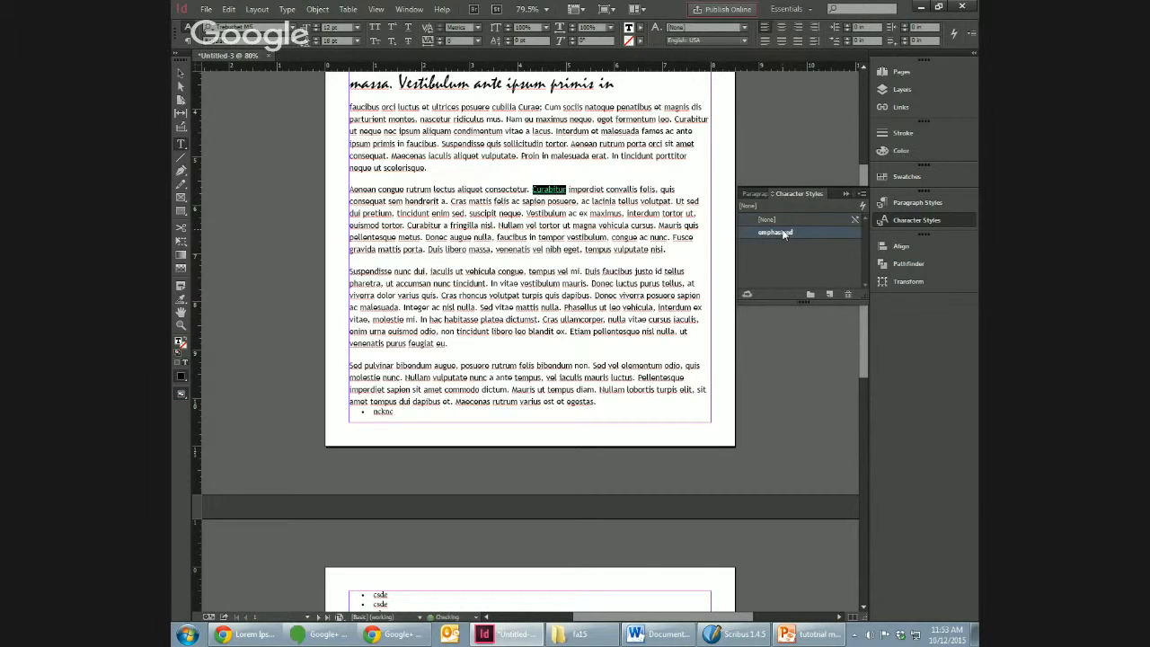
double_click(627, 283)
left_click(792, 233)
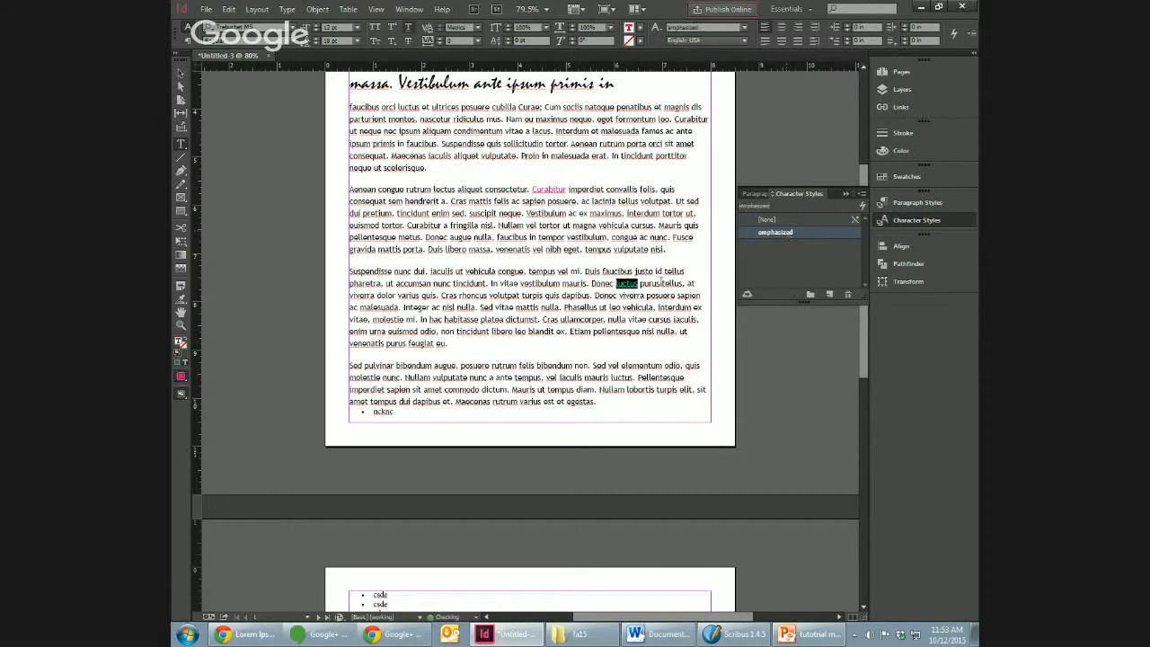
left_click(474, 330)
double_click(473, 331)
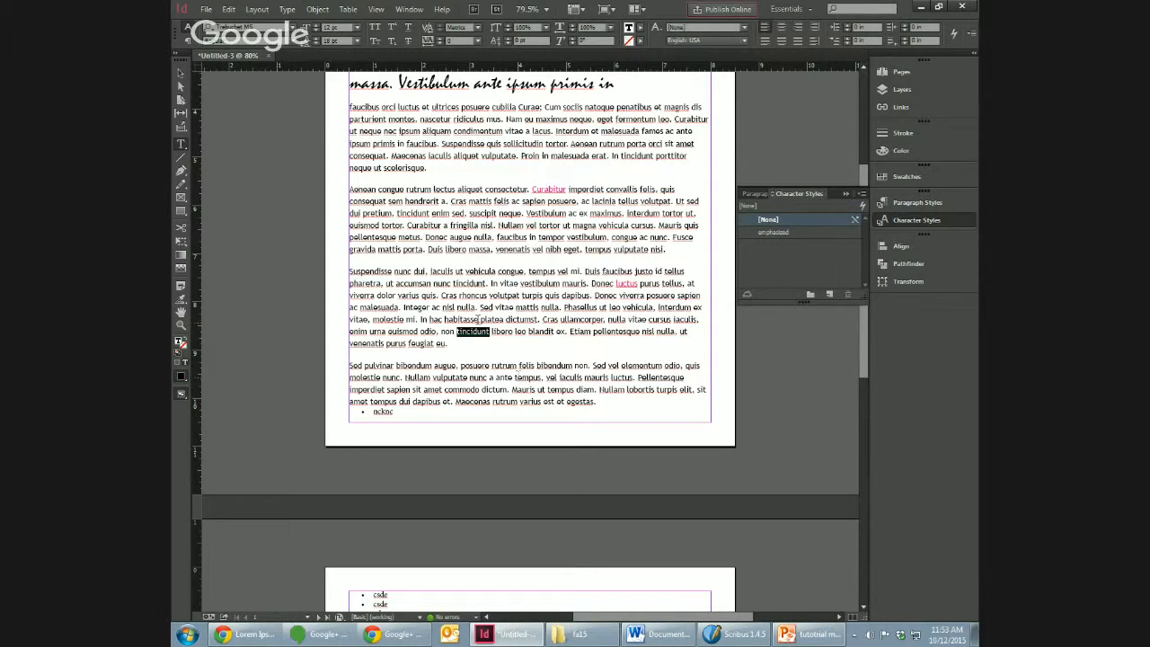
left_click(802, 232)
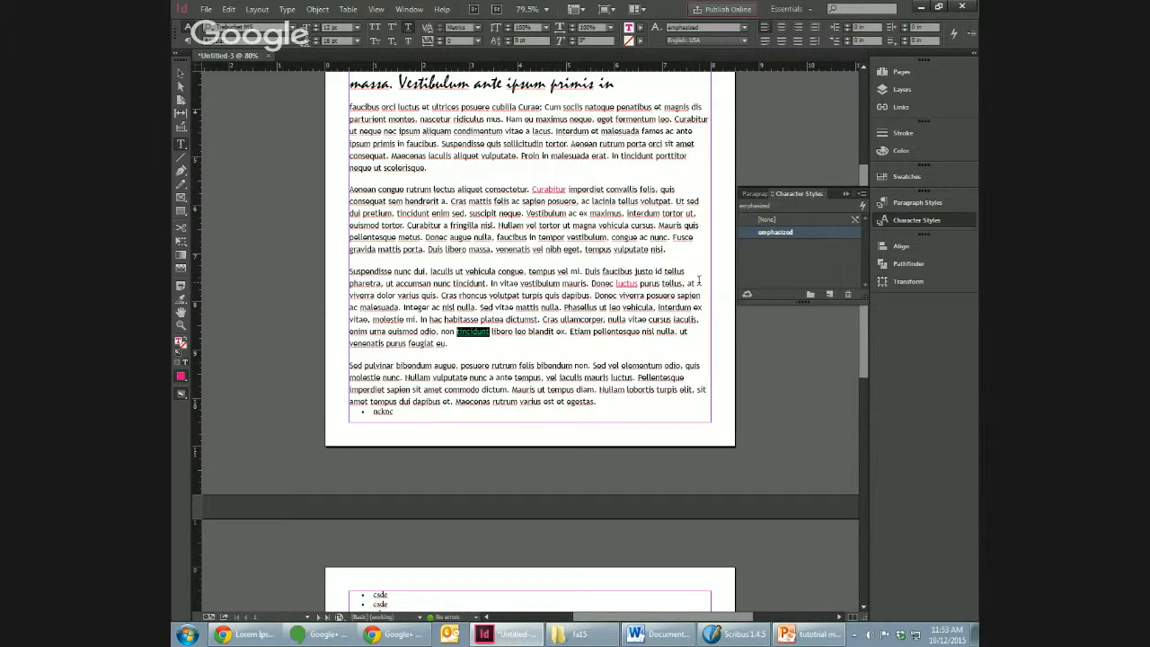
Step: Create an extra character style and delete it again, replacing it with [None] and preserving formatting
left_click(829, 294)
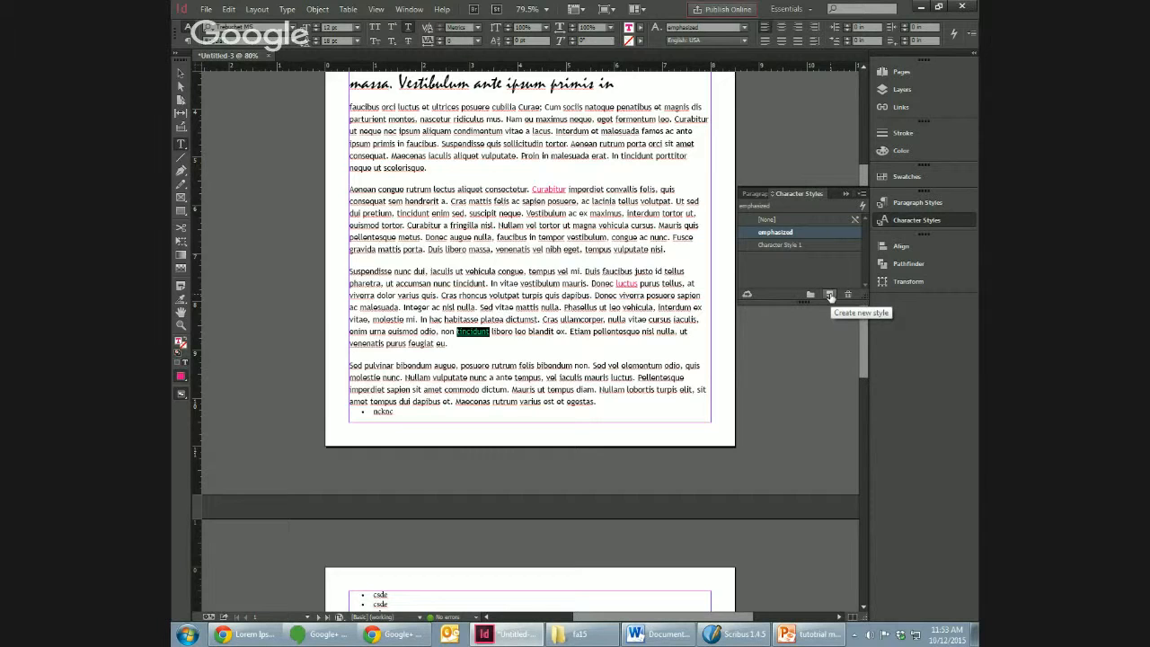
left_click(791, 245)
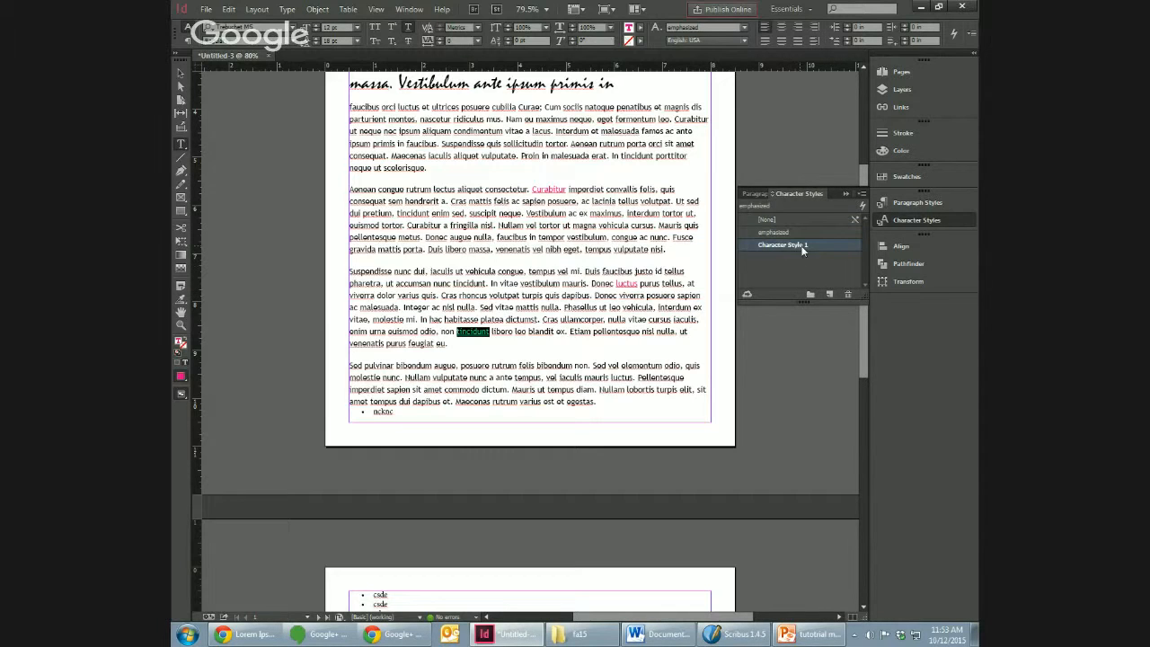
left_click(849, 296)
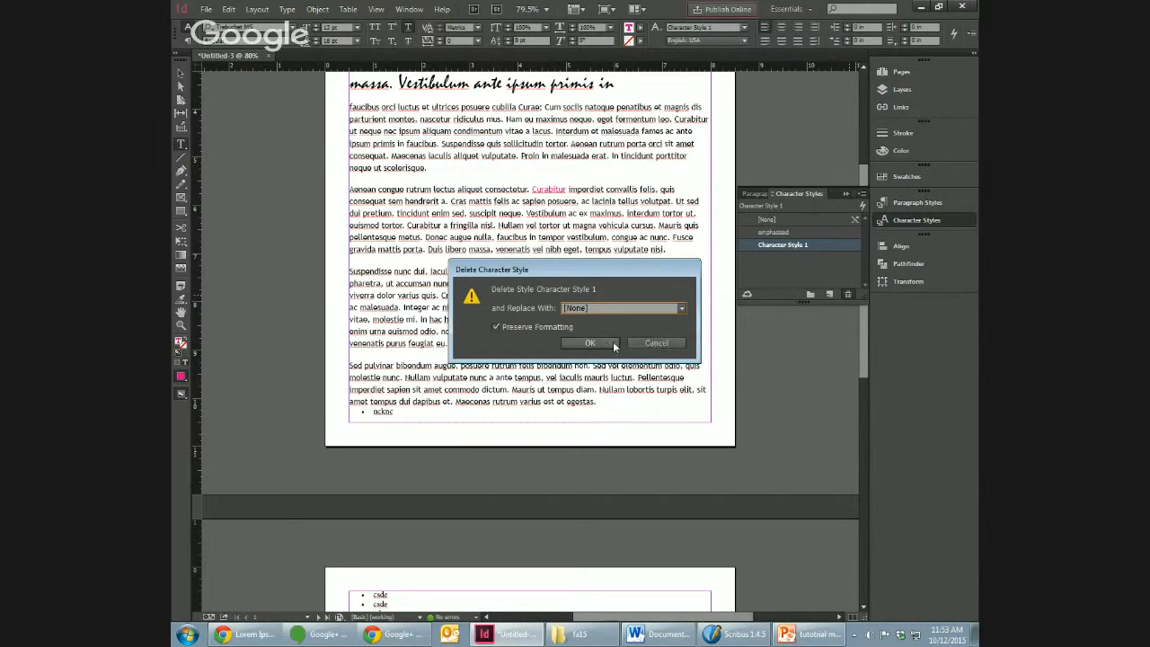
left_click(614, 346)
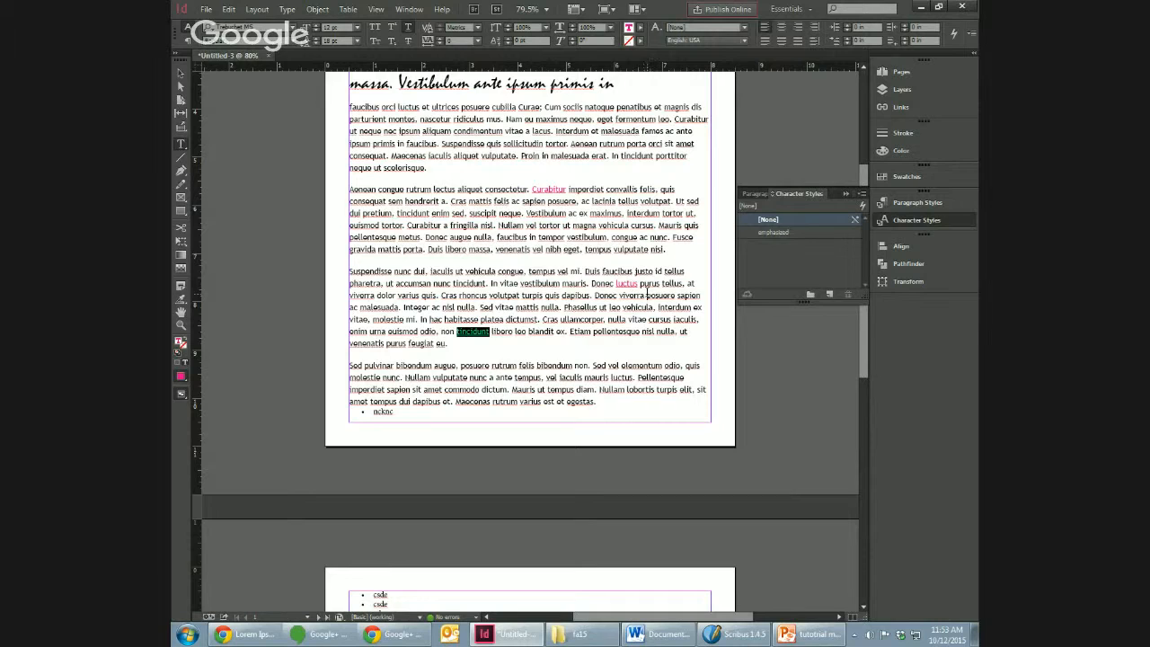
Step: Reapply "emphasized" to "tincidunt" and set the style's font style to Italic with preview on
left_click(770, 235)
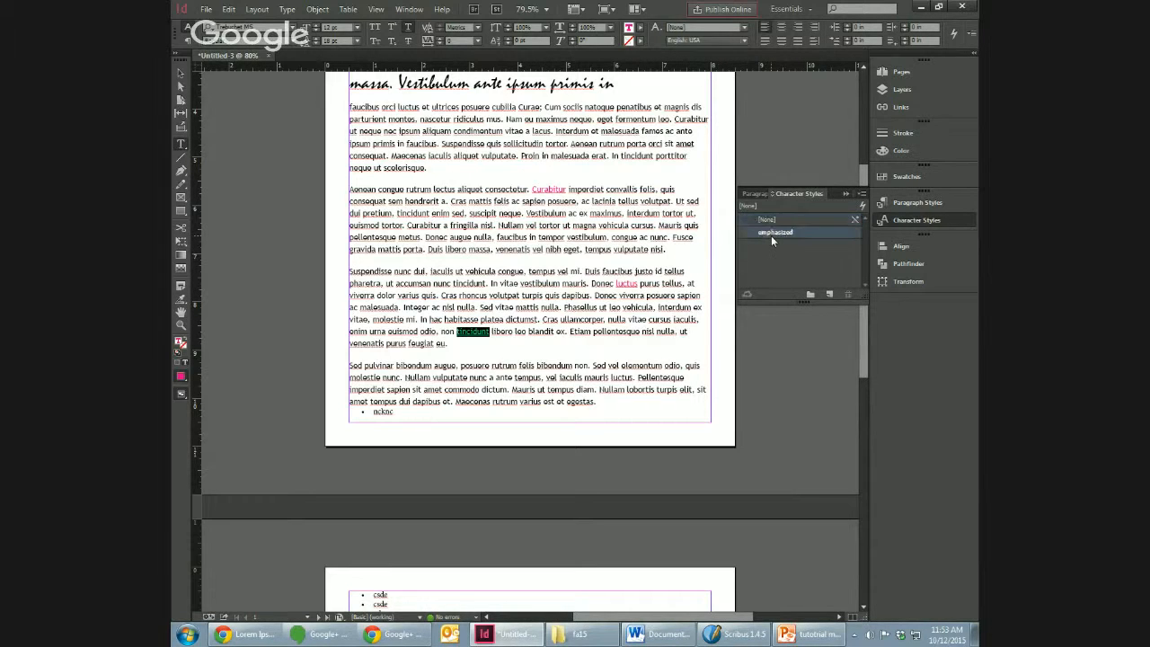
right_click(771, 235)
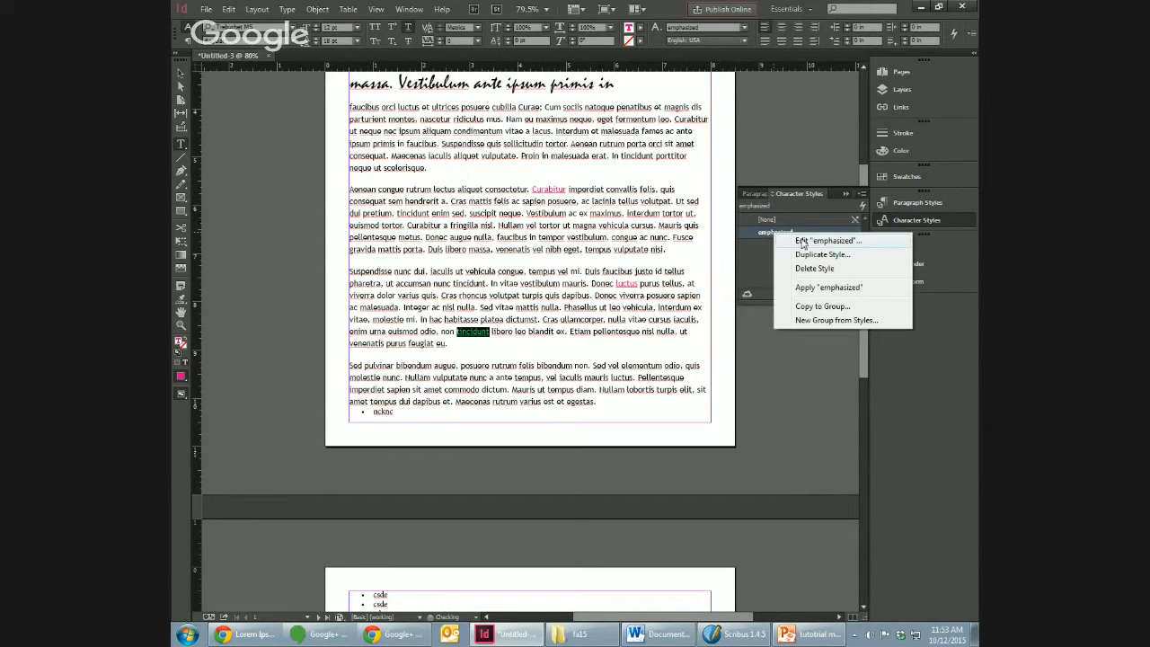
left_click(800, 241)
left_click(428, 187)
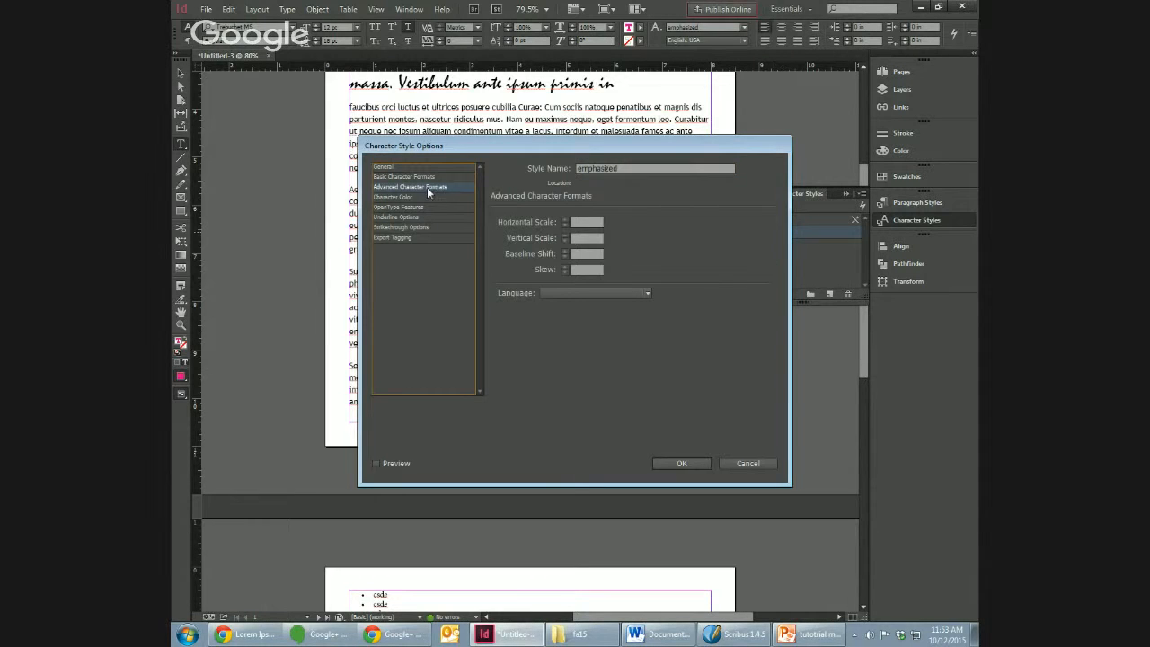
left_click(416, 177)
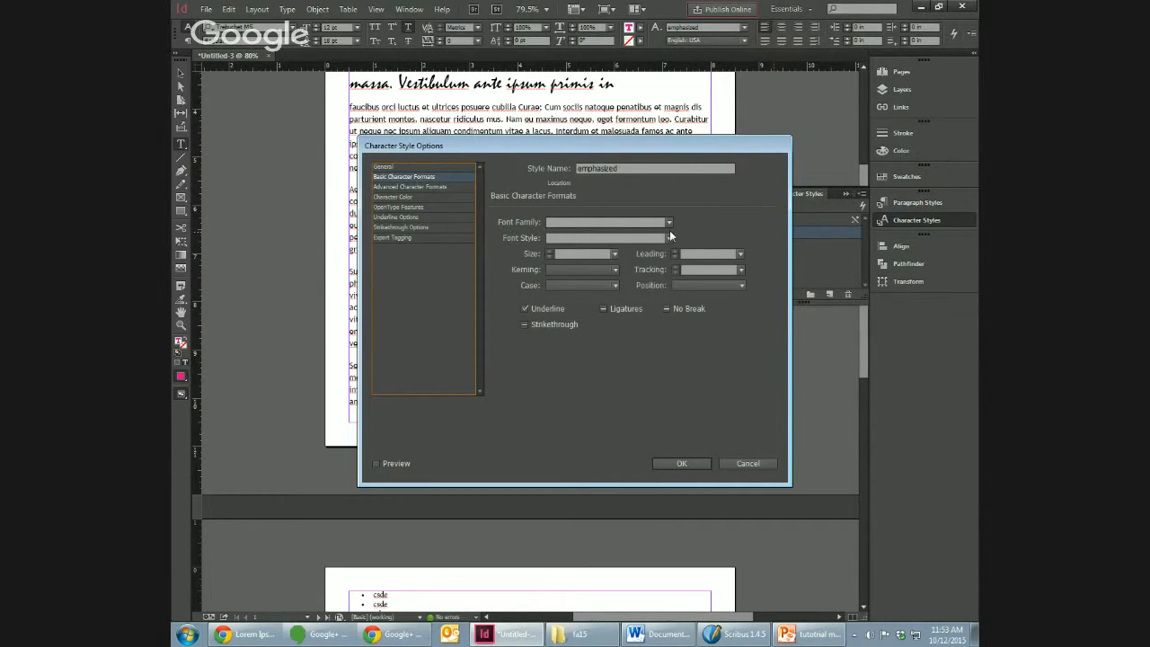
left_click(669, 237)
left_click(647, 276)
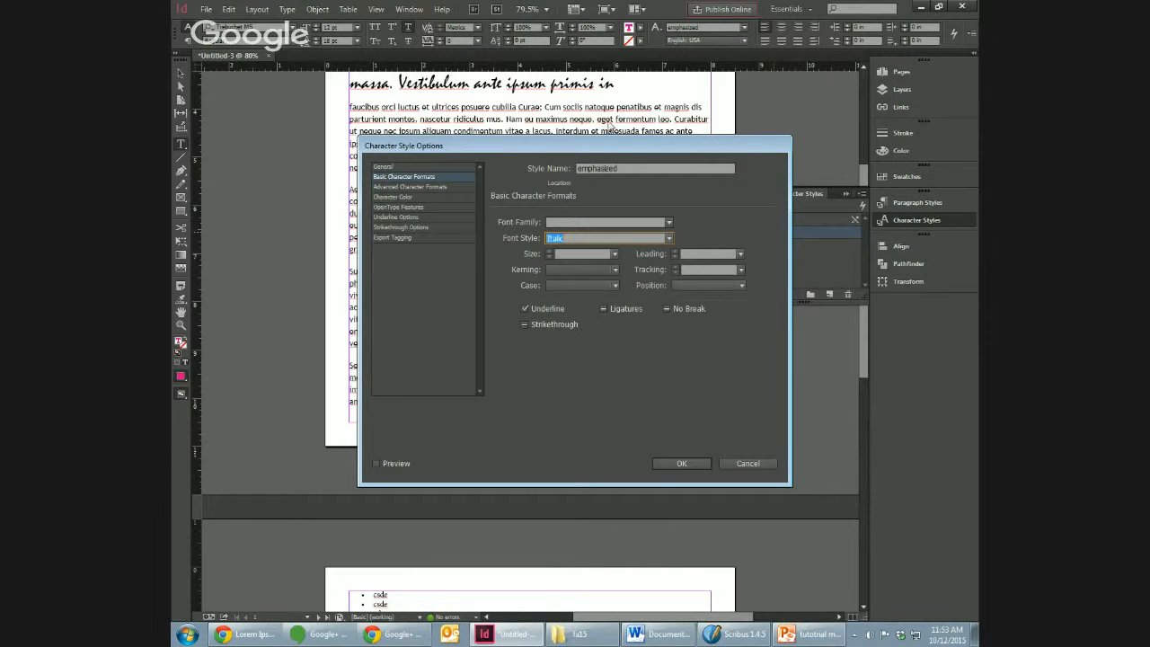
left_click_drag(592, 148, 788, 219)
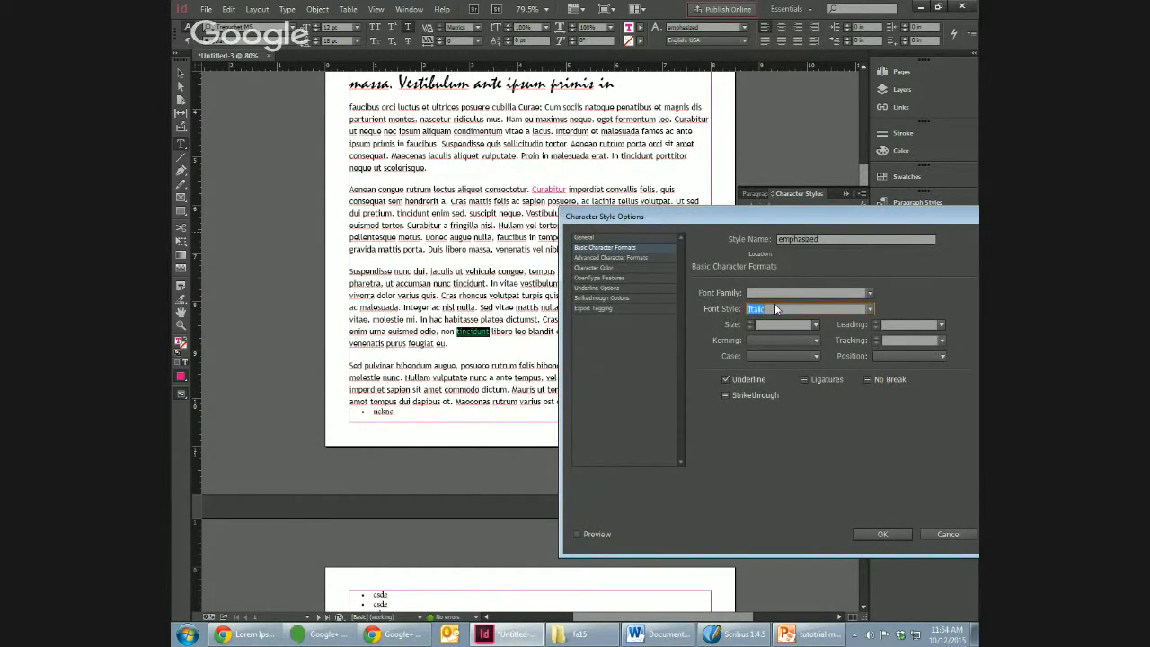
left_click(577, 533)
left_click(880, 532)
Step: Apply the "emphasized" character style to the word "primis" in the pull quote
left_click(579, 83)
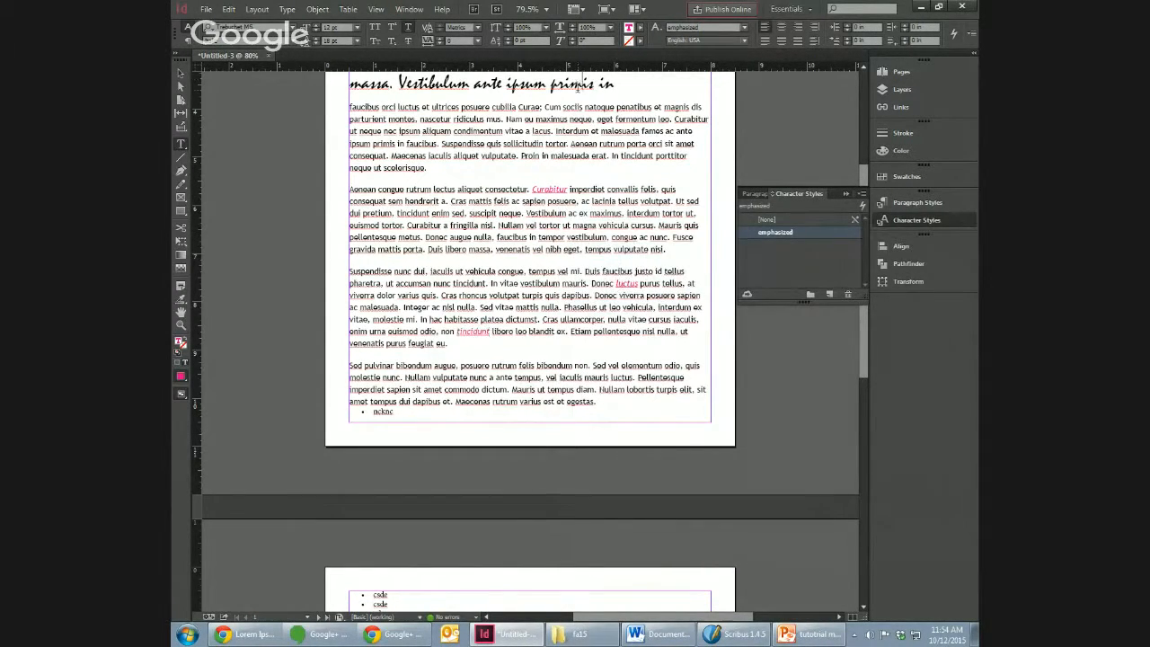
double_click(577, 86)
mouse_move(856, 364)
left_mouse_down()
mouse_move(868, 345)
mouse_move(854, 348)
left_mouse_up()
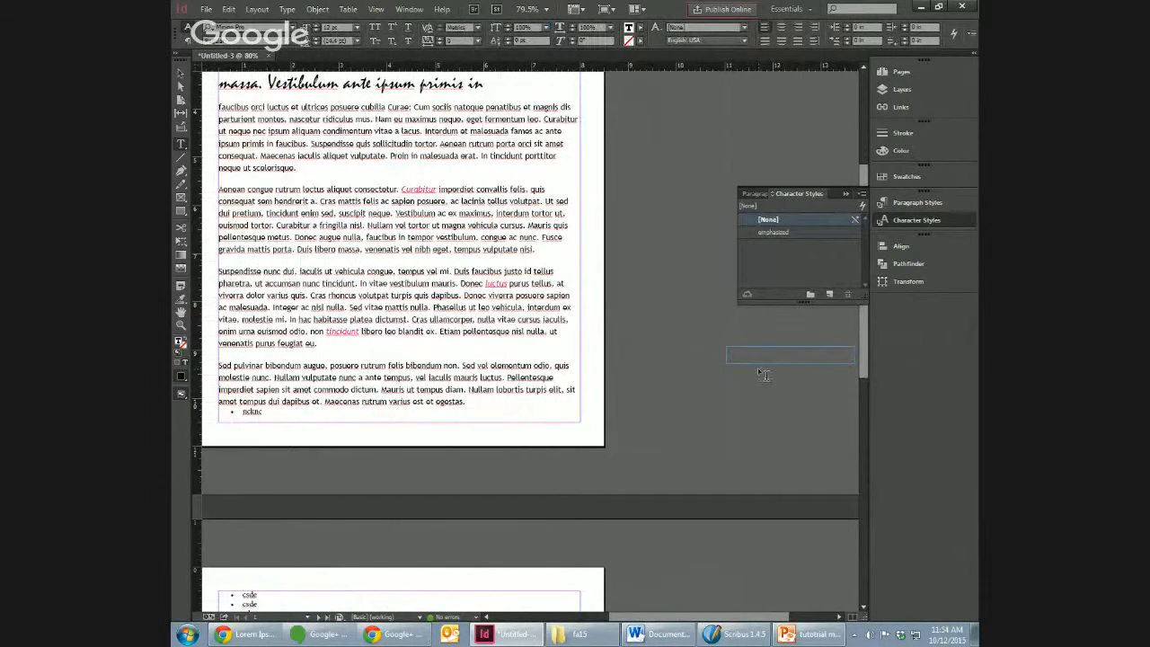
key("ctrl+z")
key("ctrl+z")
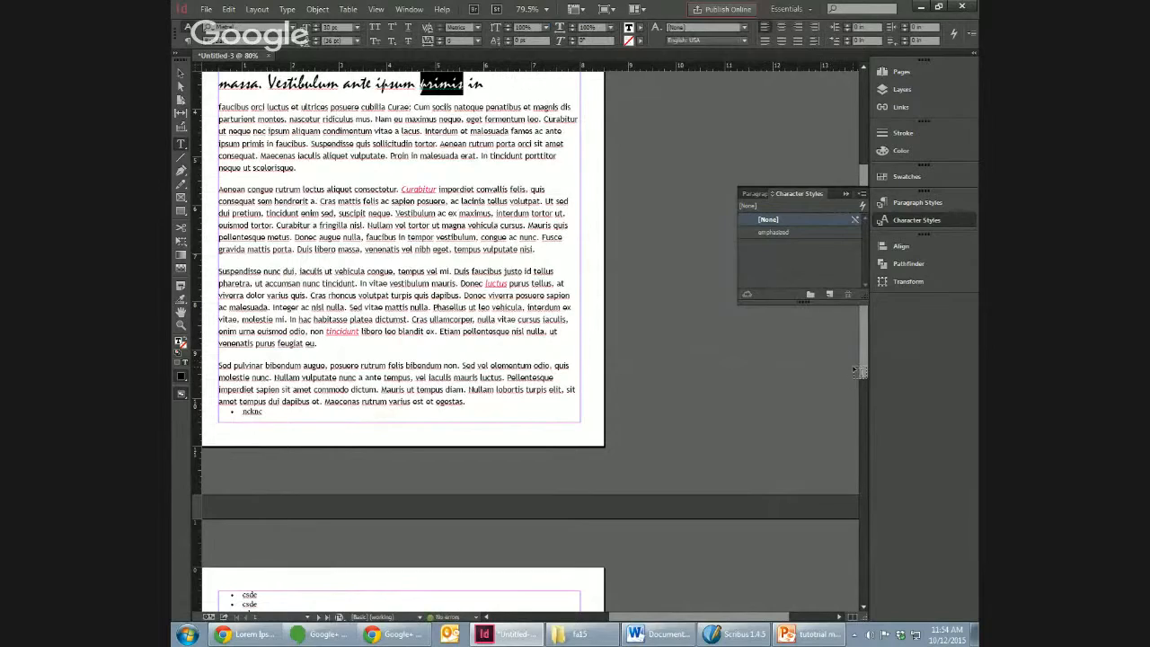
scroll(864, 315, "up", 4)
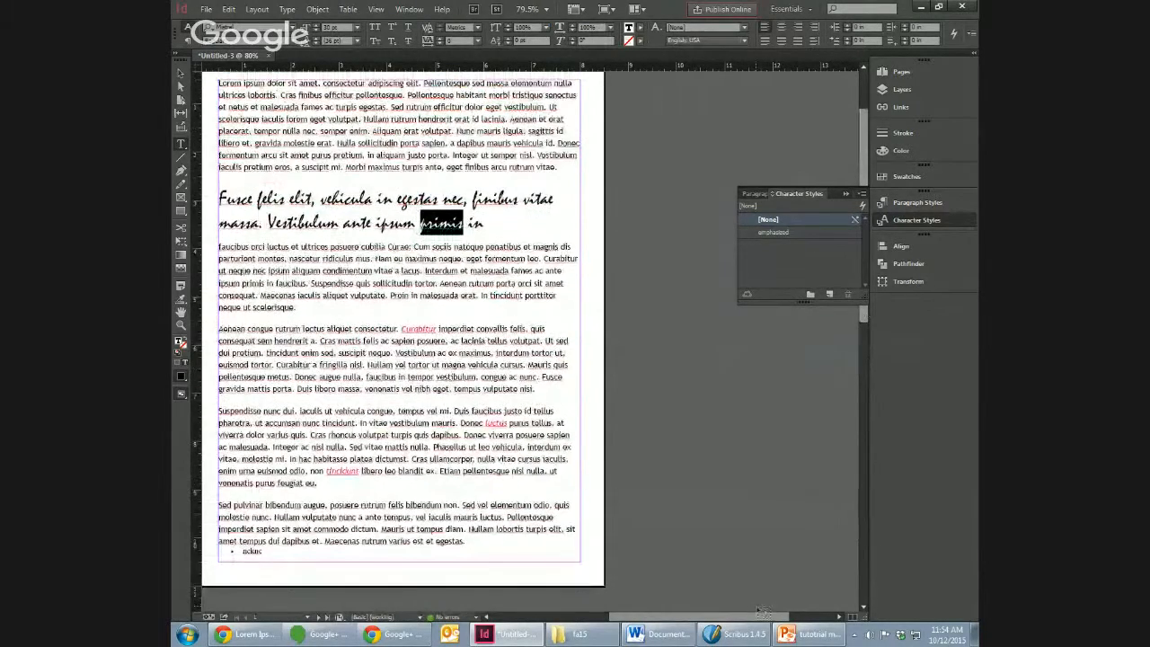
left_click_drag(761, 616, 707, 616)
left_click(775, 232)
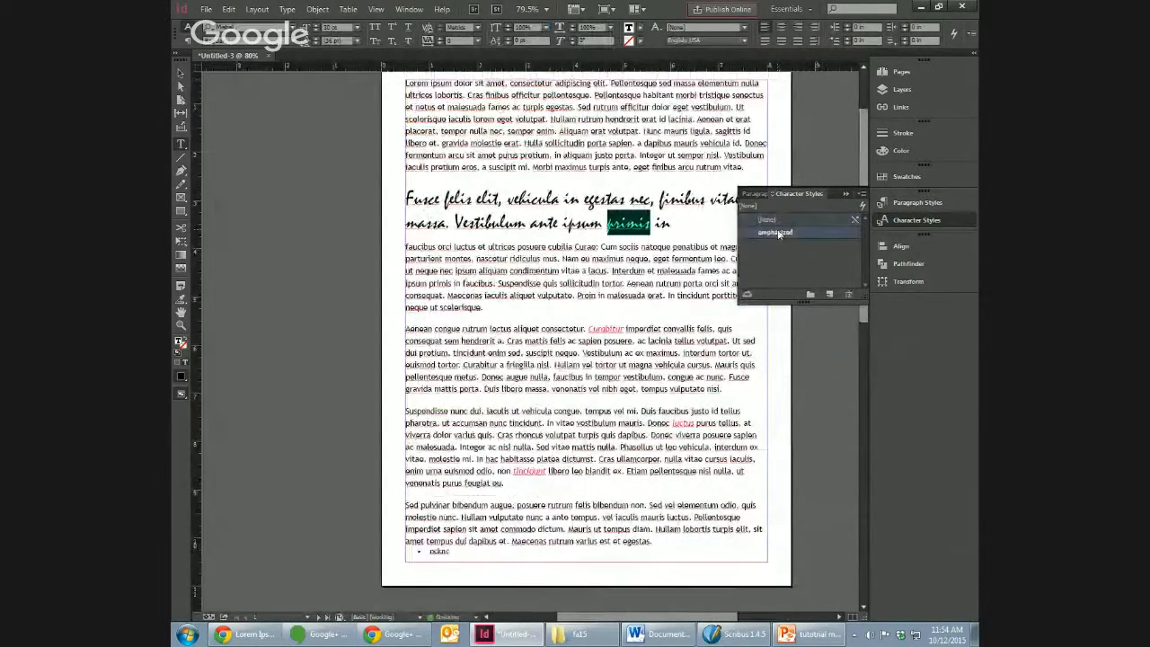
left_click(557, 293)
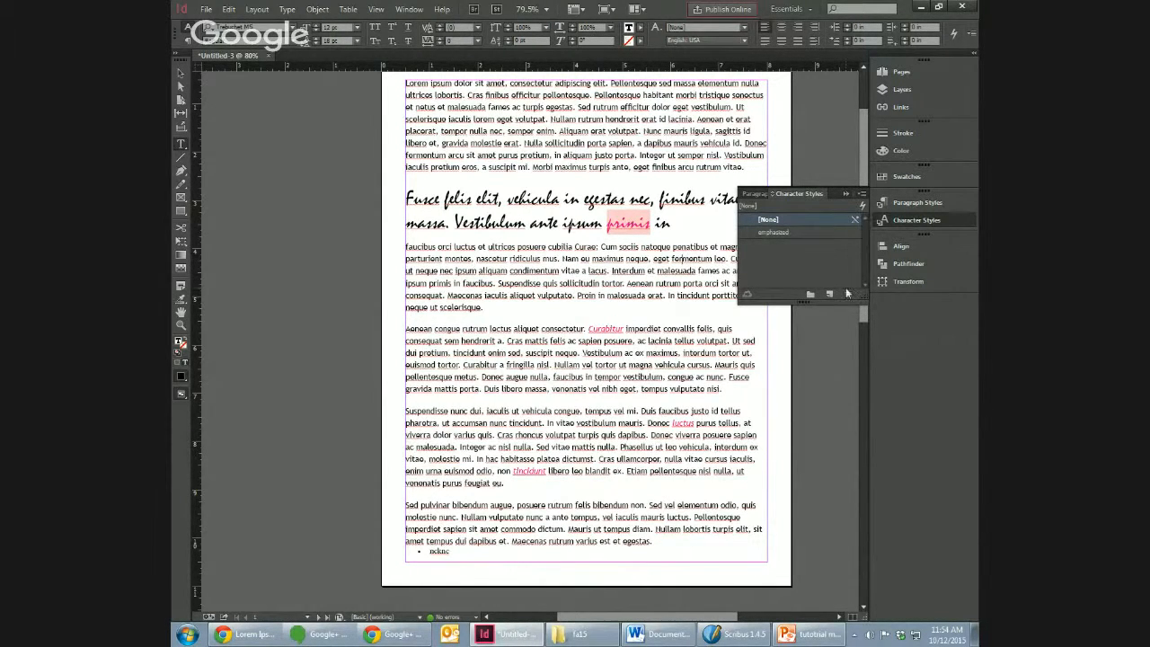
scroll(861, 321, "up", 2)
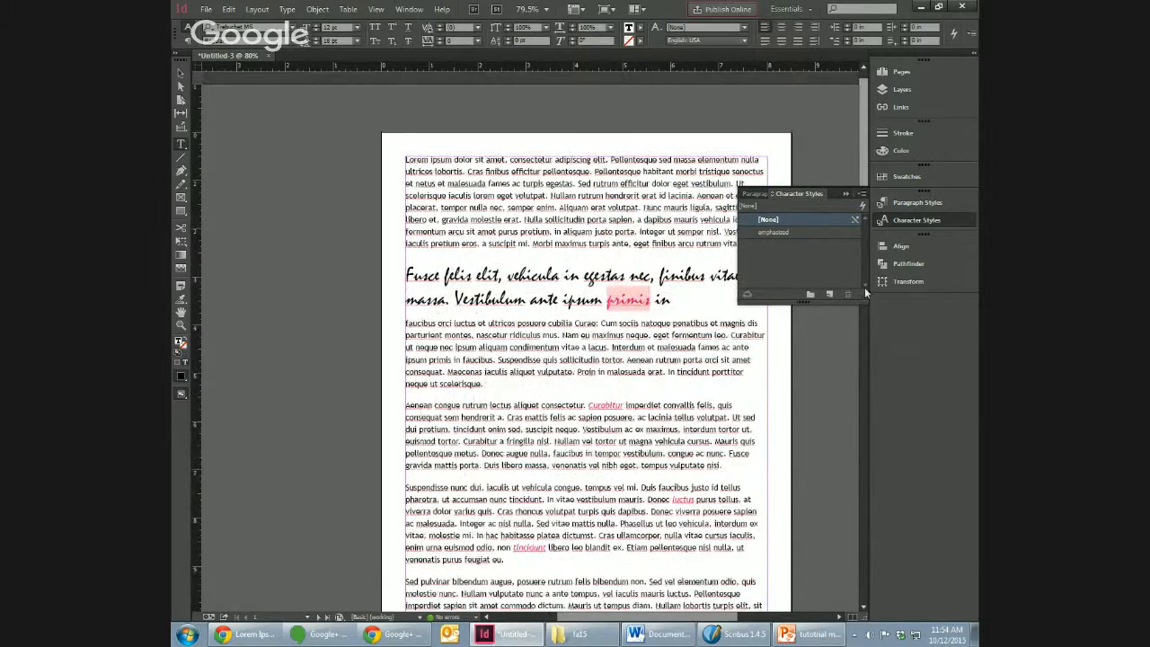
scroll(864, 286, "down", 1)
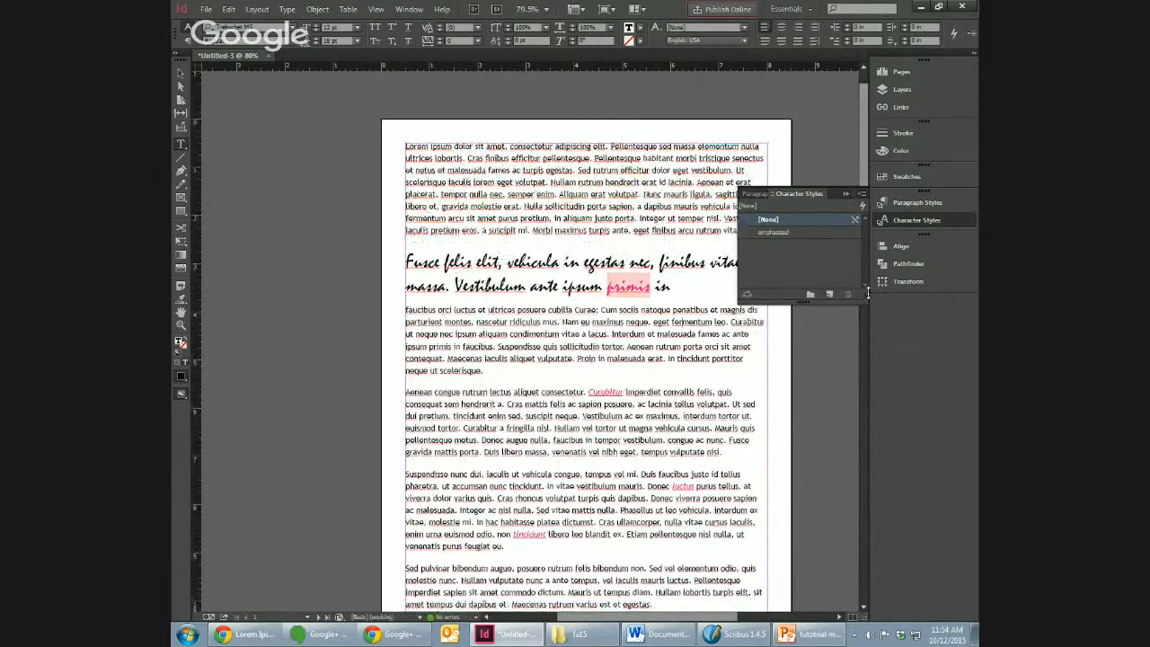
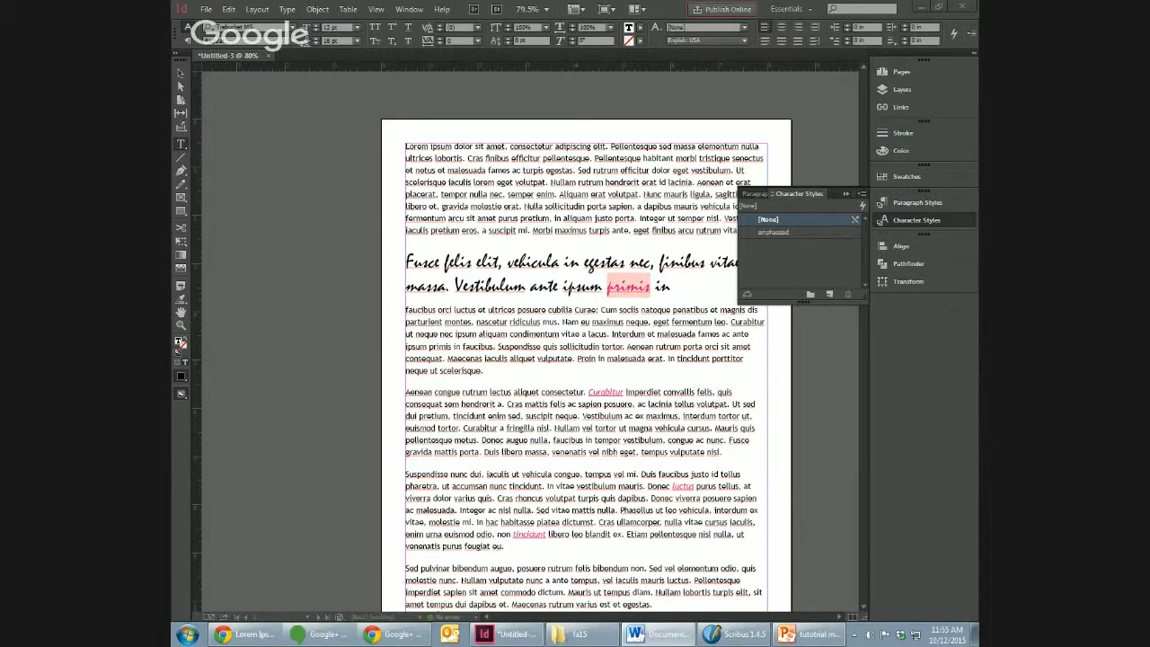
Step: Call up the import options for placing Hello and welcome.docx, choose to preserve styles and formatting from text and tables, and cancel the import
key("ctrl+r")
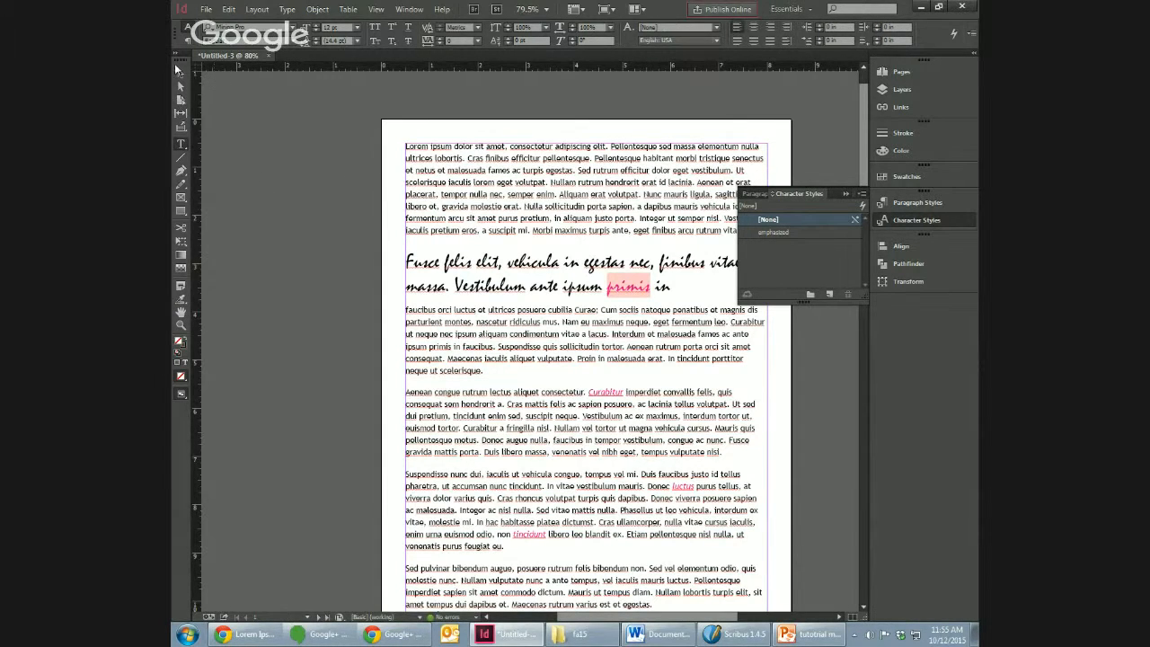
left_click(179, 71)
left_click(207, 9)
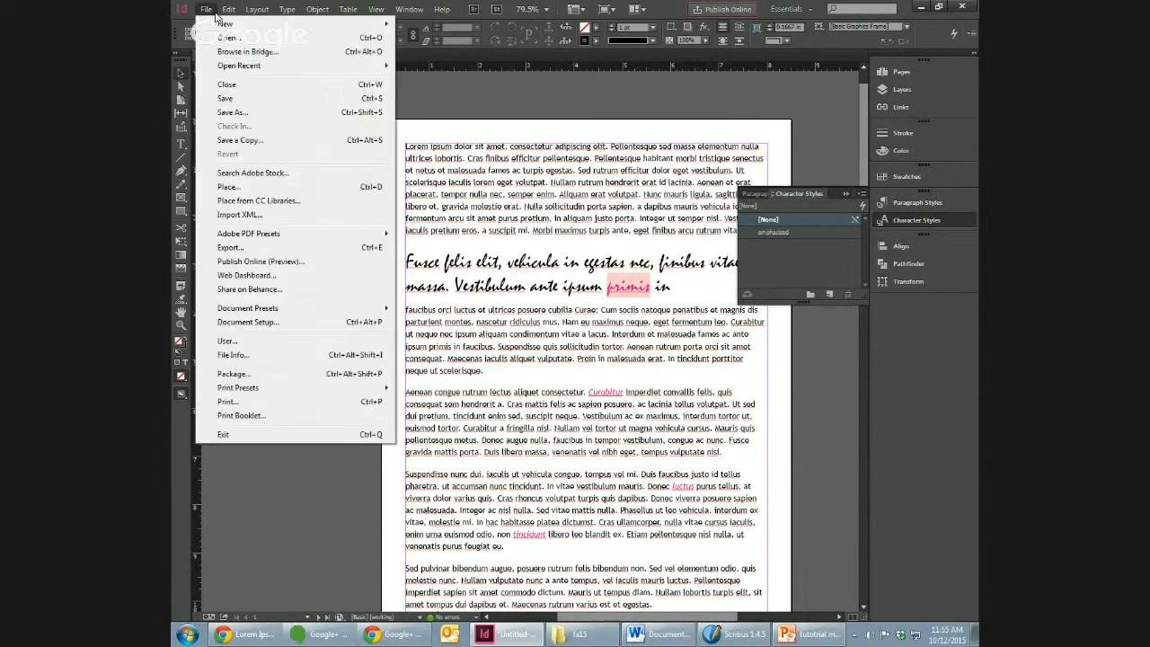
left_click(250, 188)
left_click(593, 289)
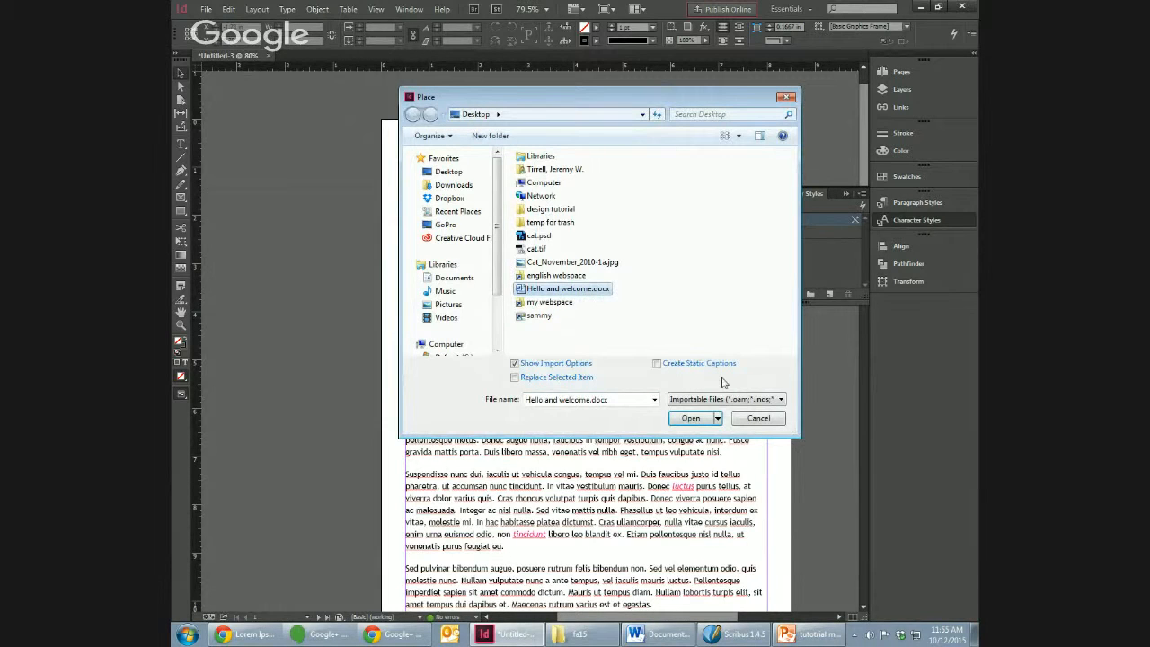
left_click(531, 367)
left_click(531, 365)
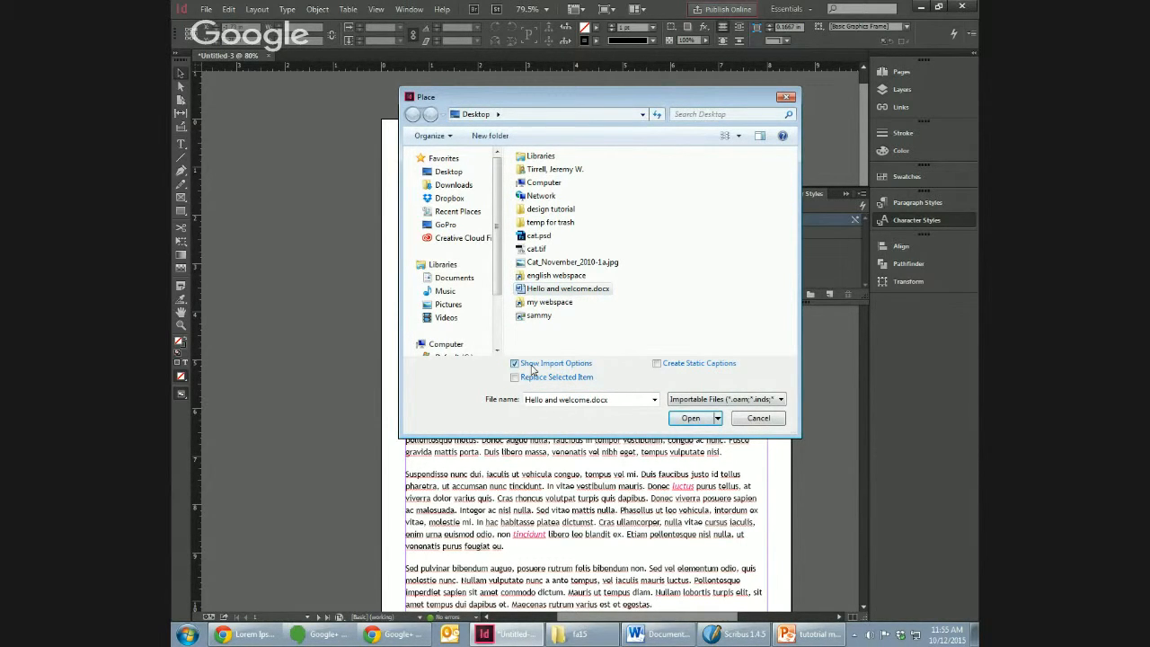
left_click(688, 418)
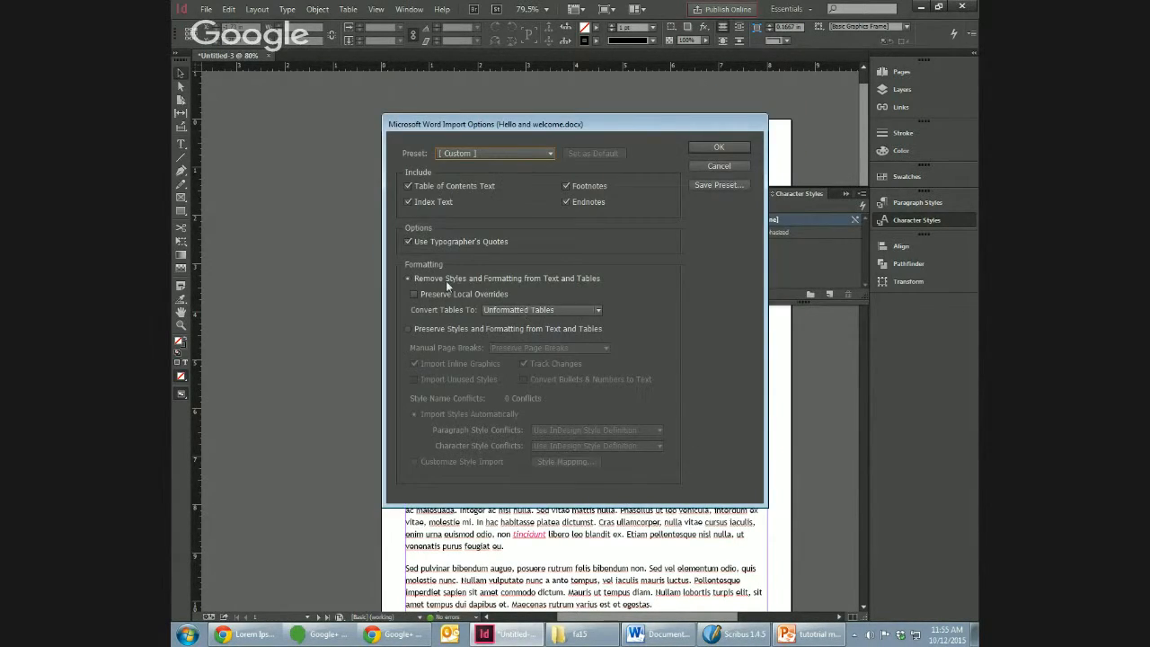
left_click(423, 329)
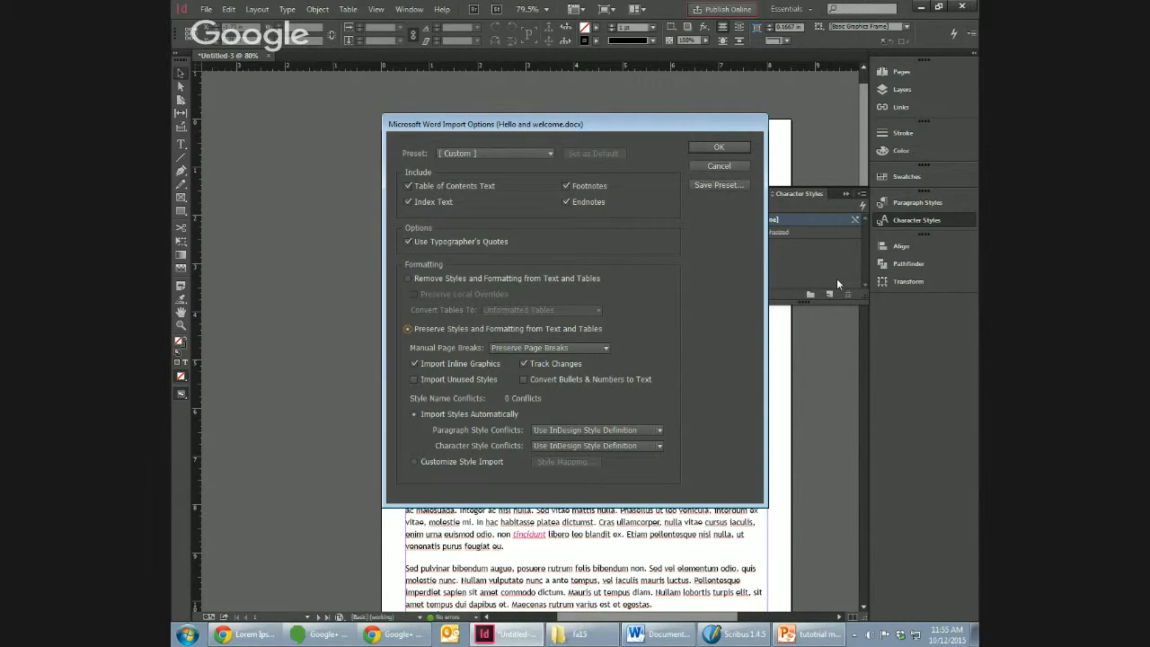
left_click(731, 165)
Step: Open the "body paragraph" style for editing and examine its character format, indent, paragraph rule, justification and general settings
left_click(917, 203)
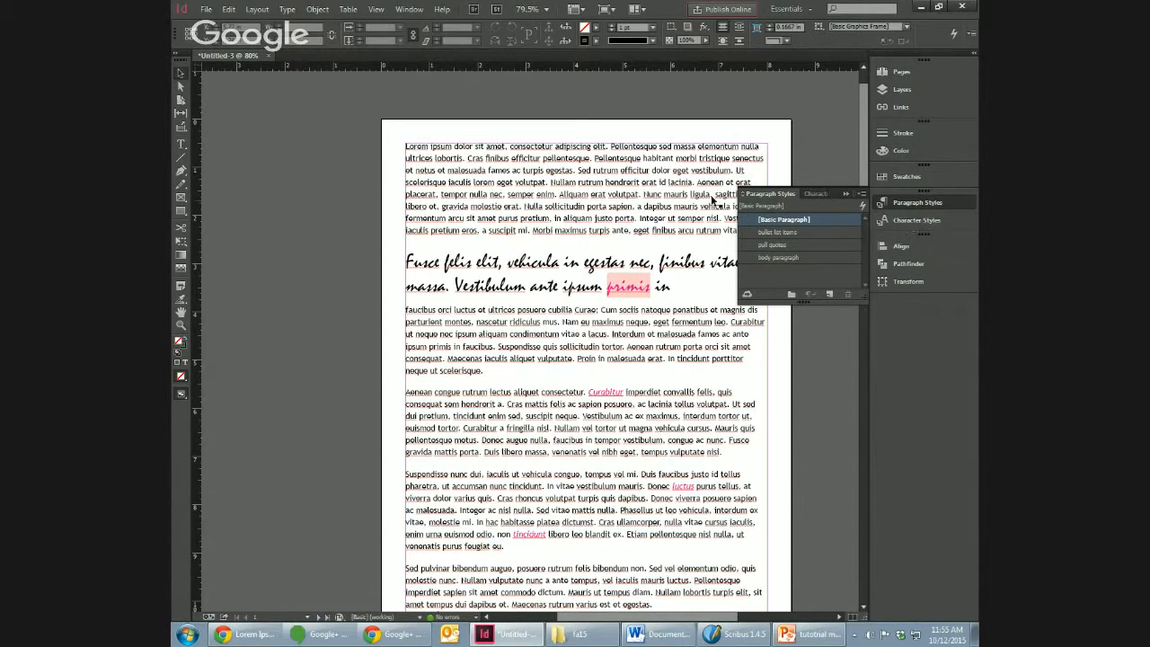
double_click(651, 186)
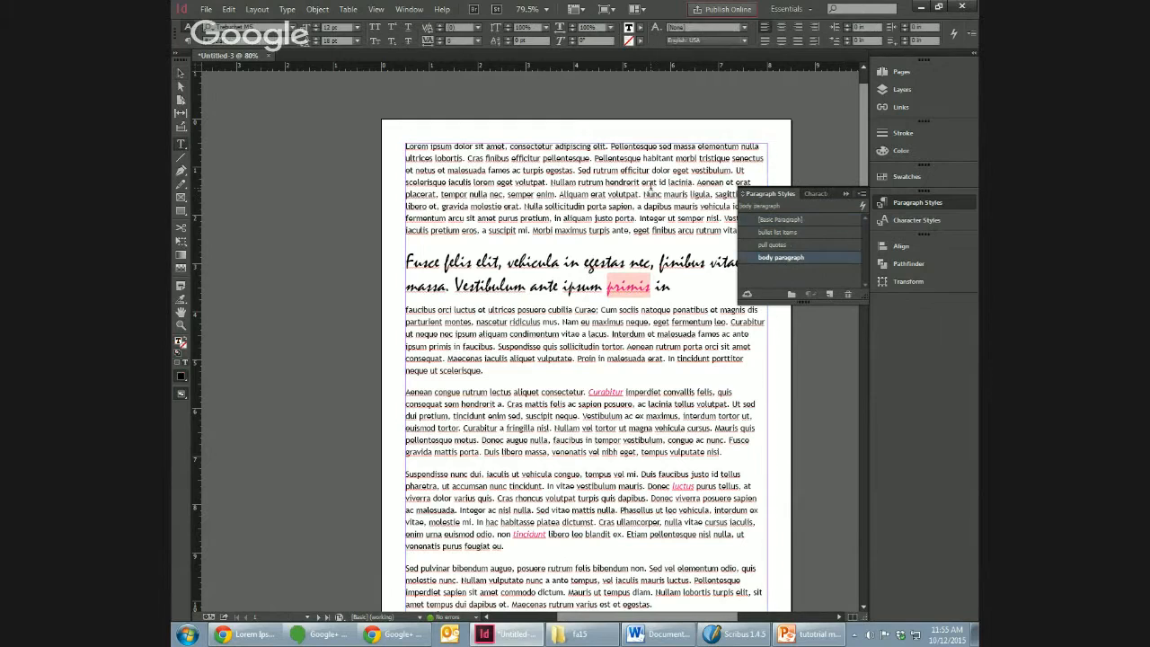
right_click(789, 260)
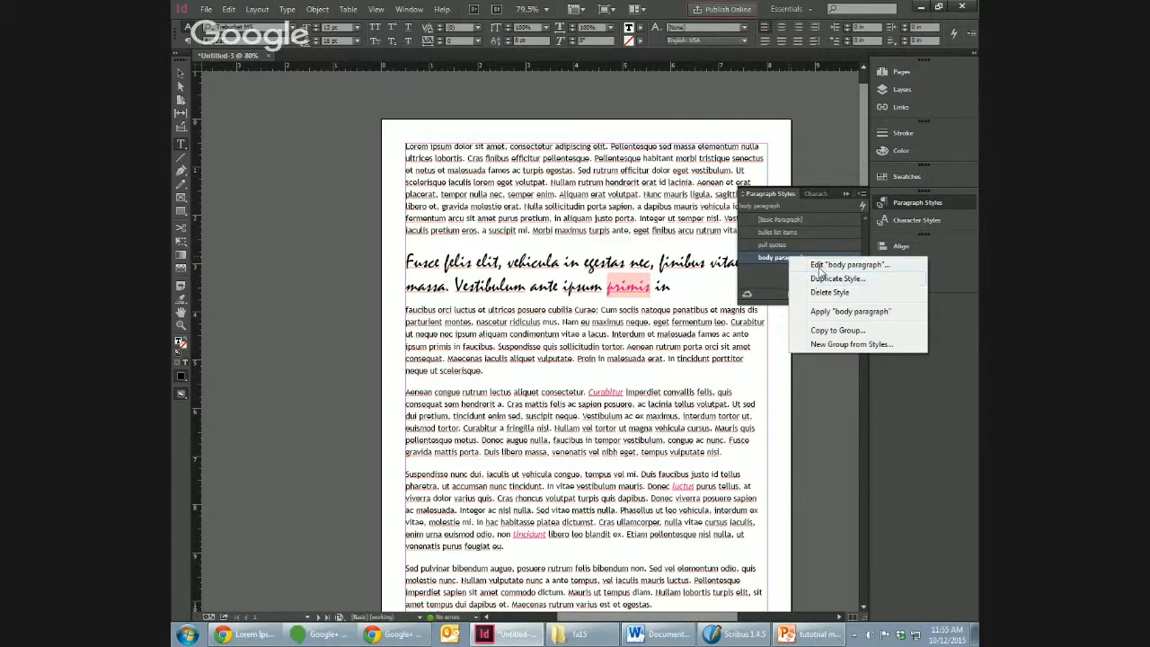
left_click(818, 267)
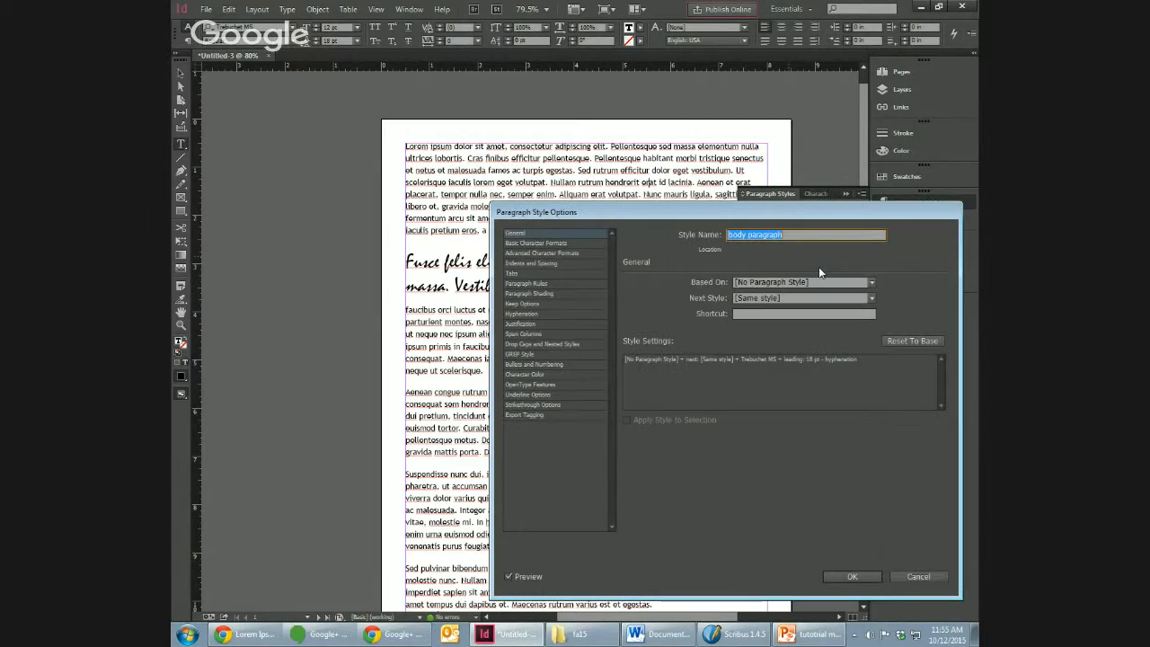
left_click(574, 243)
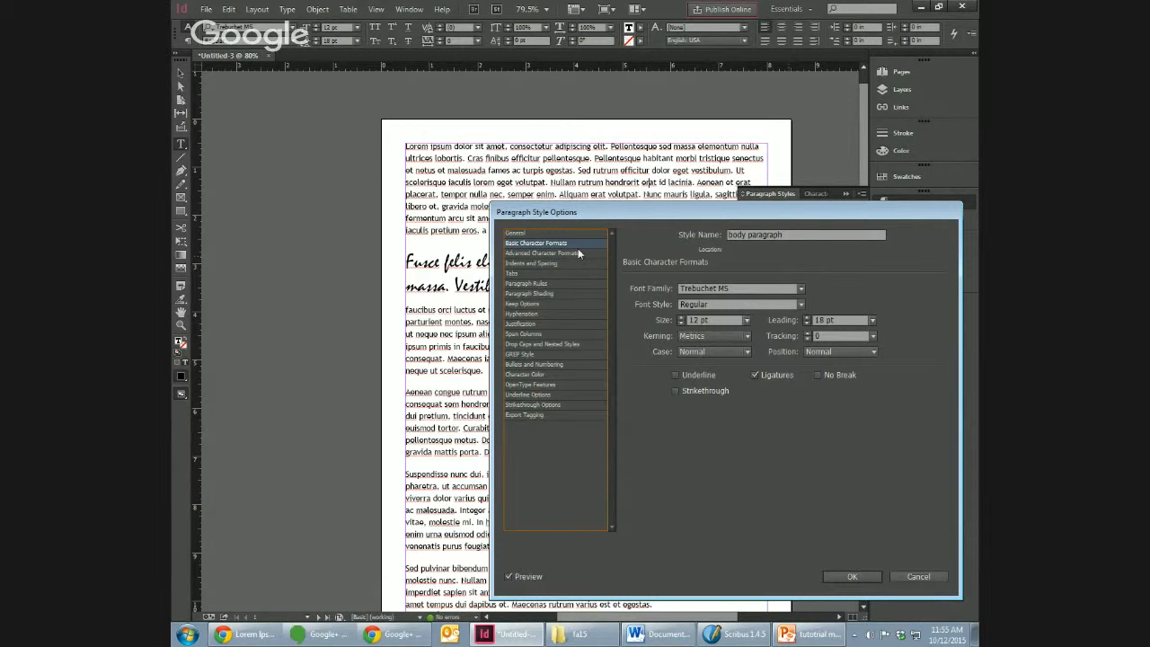
left_click(573, 252)
left_click(574, 263)
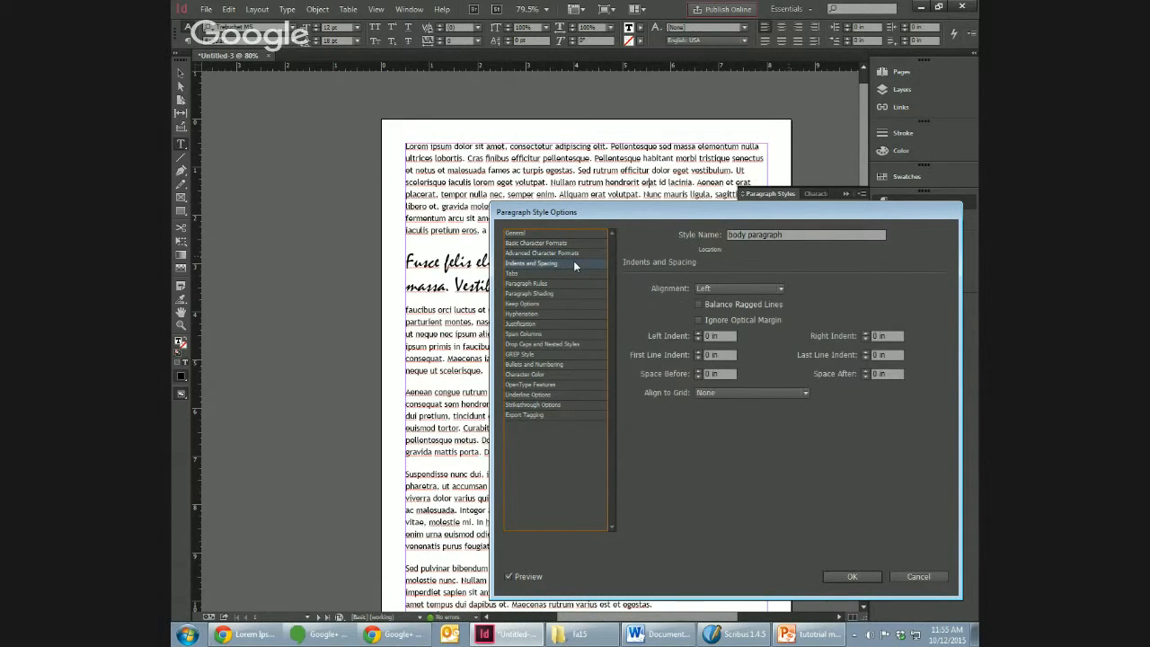
left_click(572, 242)
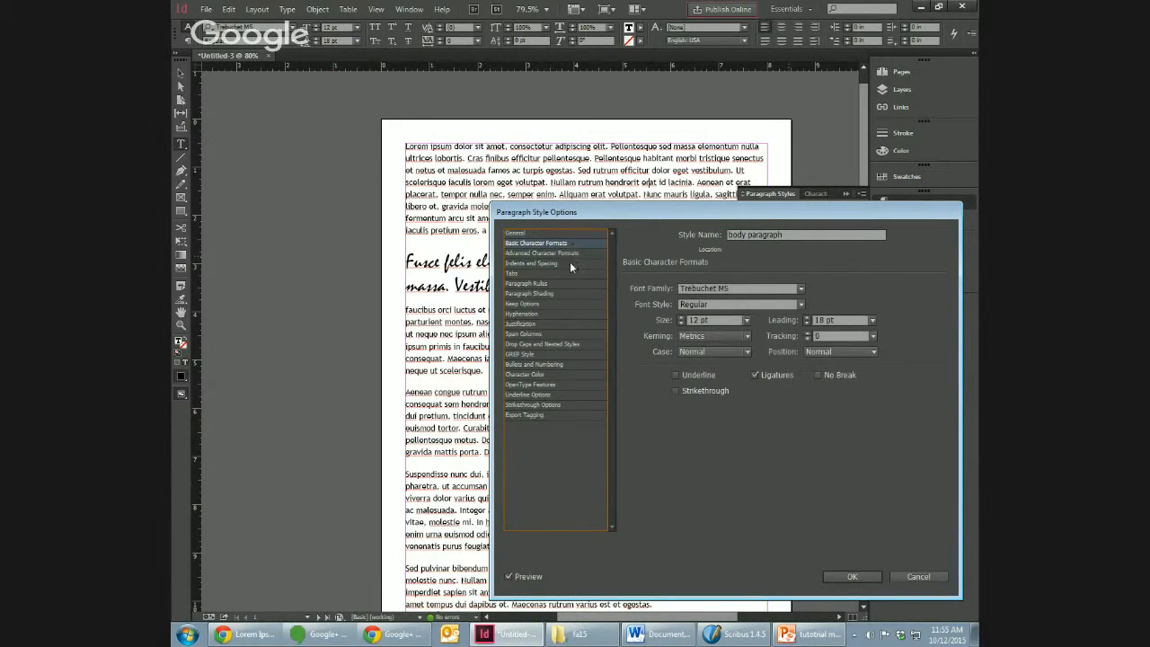
left_click(568, 283)
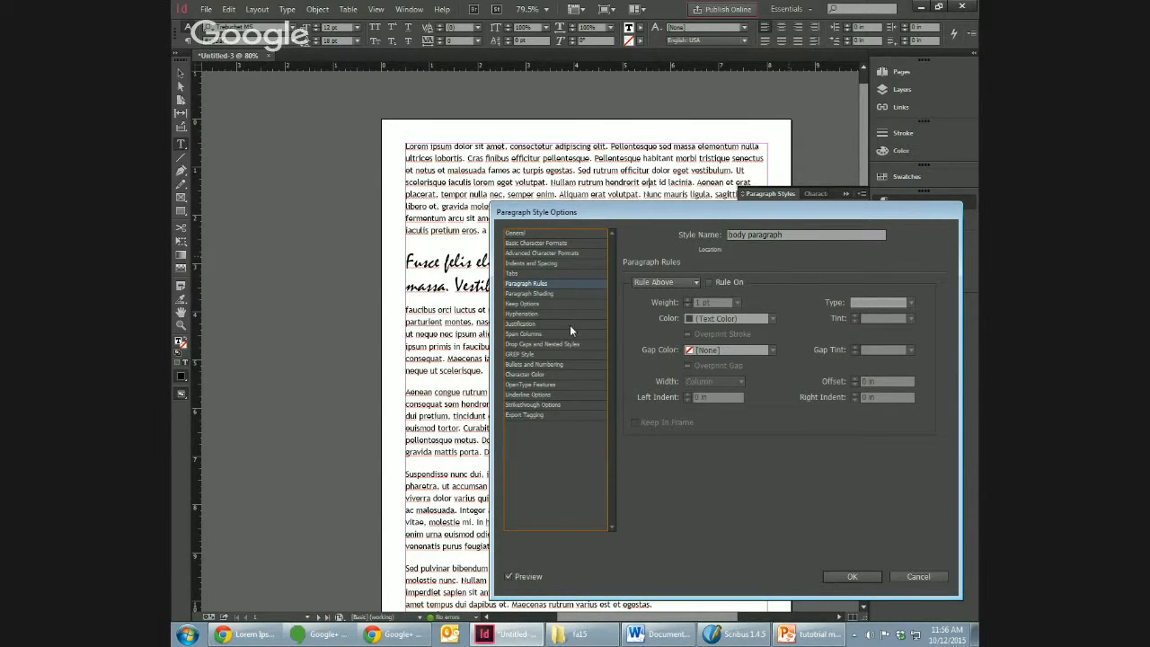
left_click(569, 324)
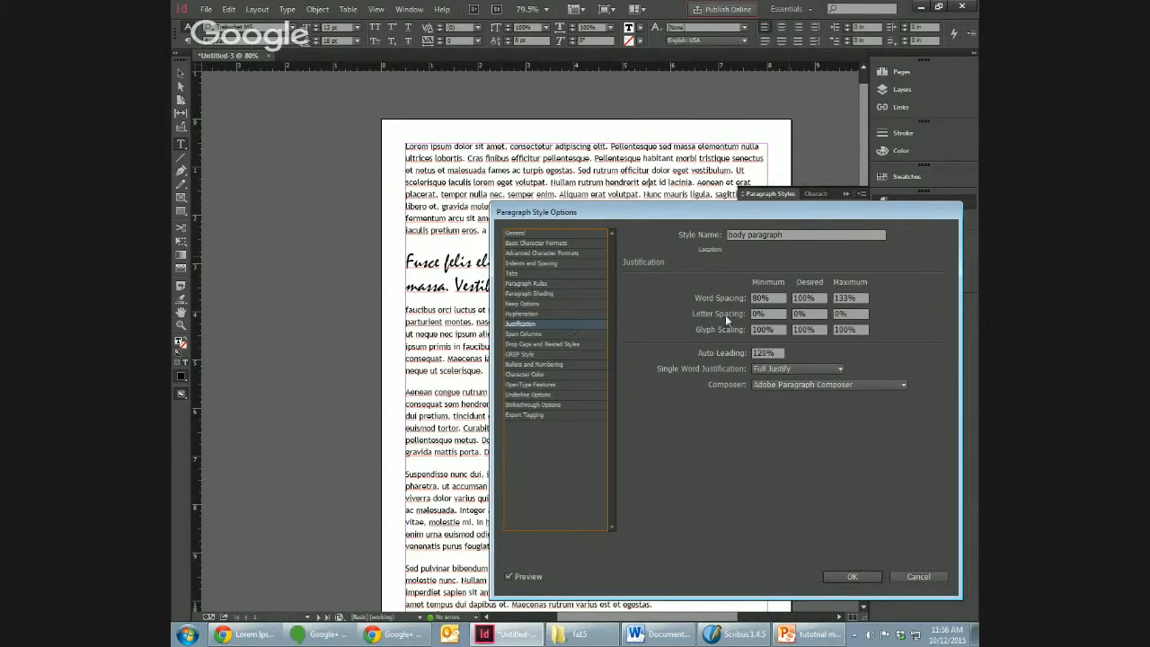
left_click(563, 303)
left_click(563, 234)
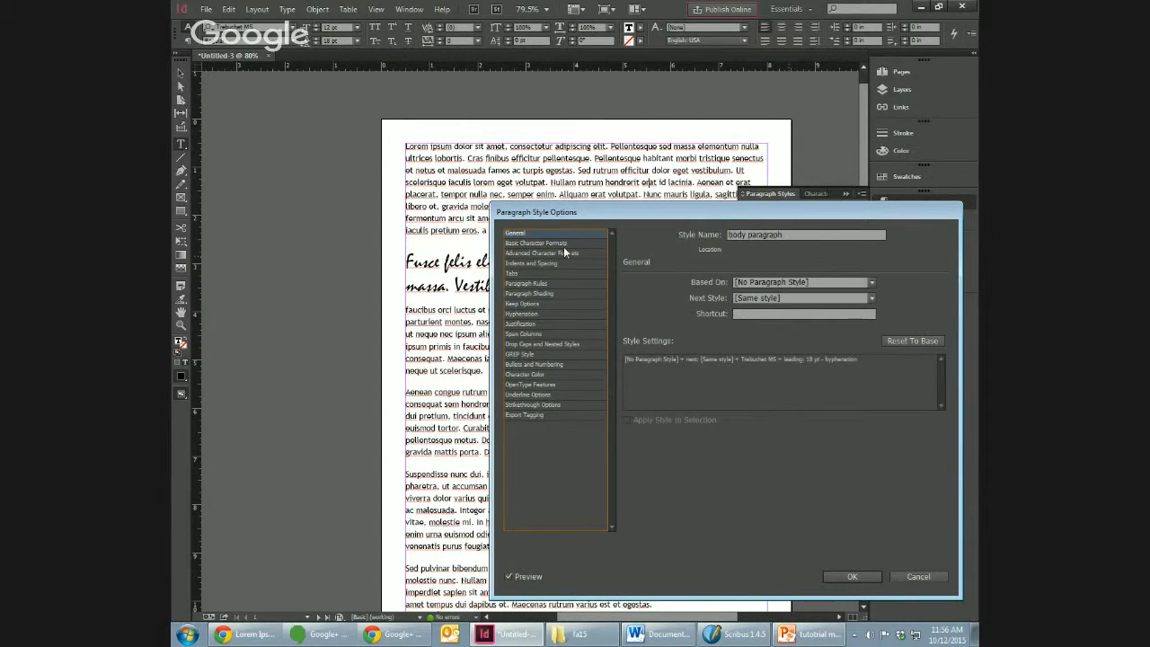
left_click(563, 246)
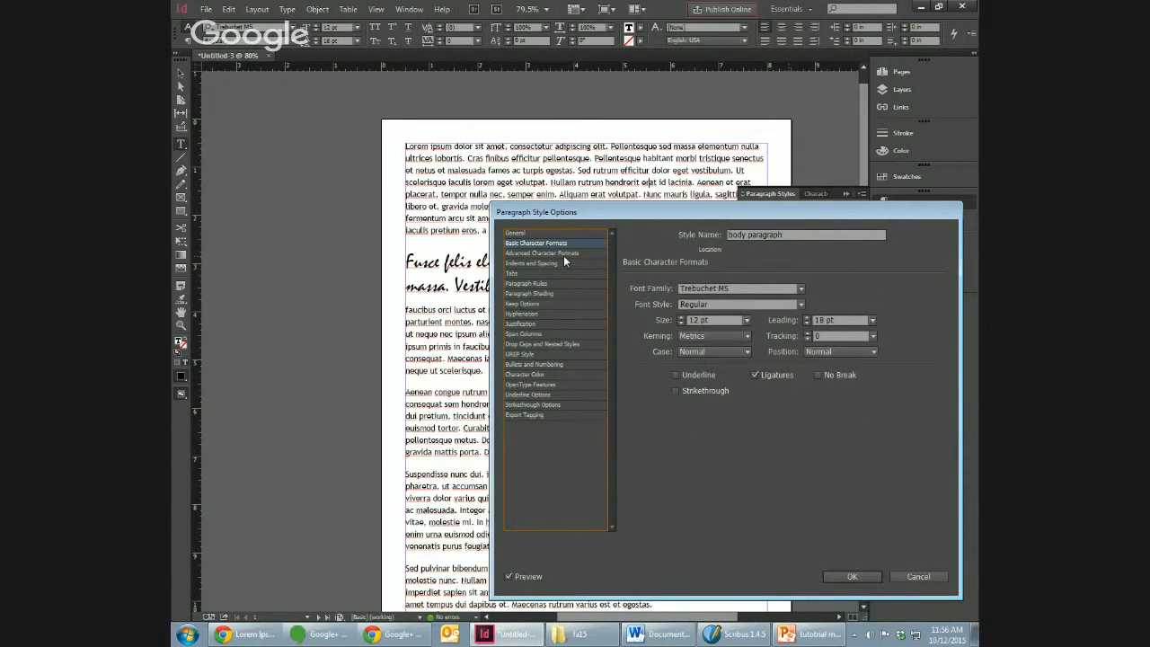
left_click(564, 253)
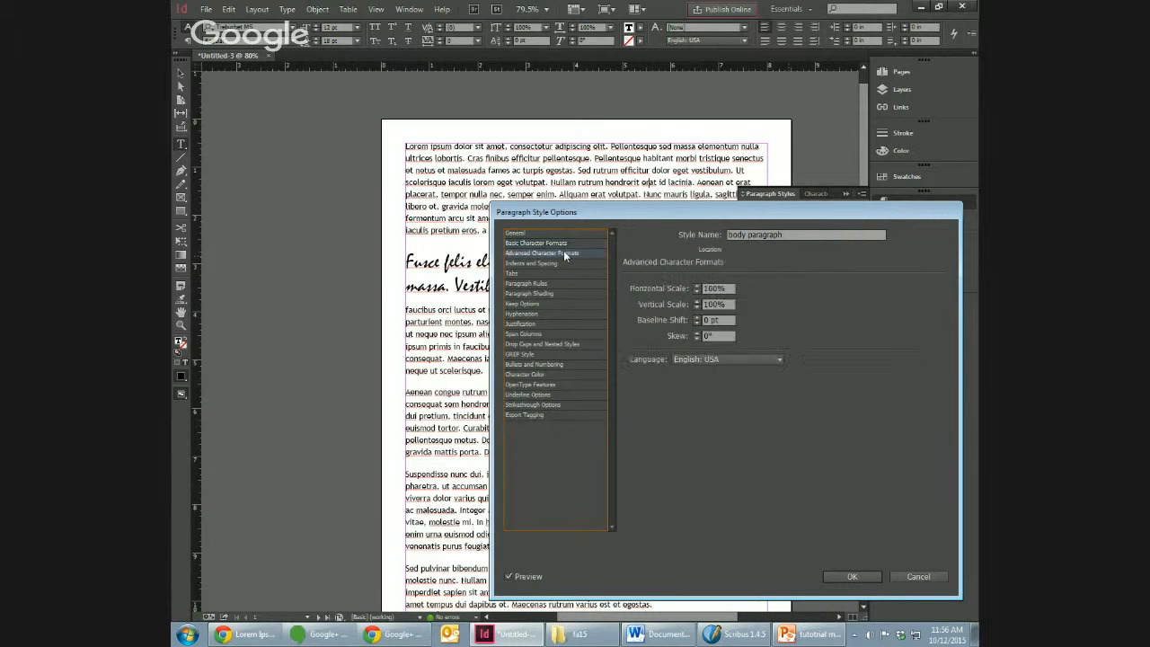
Step: Set the "body paragraph" style's alignment to Full Justify and save the style
left_click(562, 263)
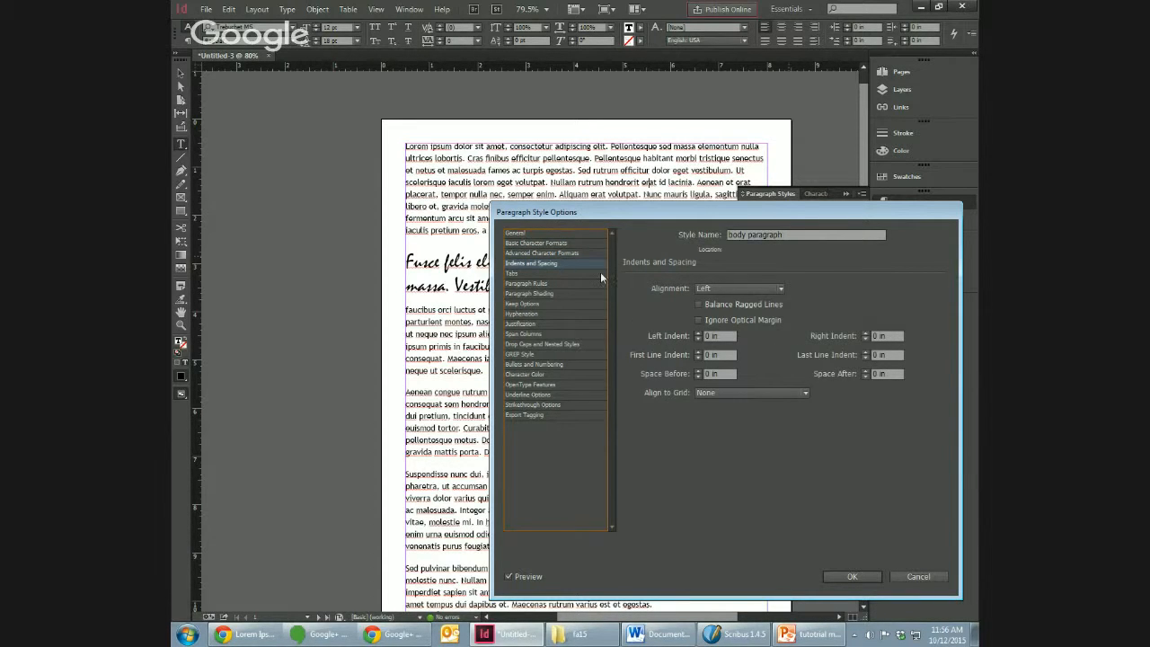
left_click(728, 288)
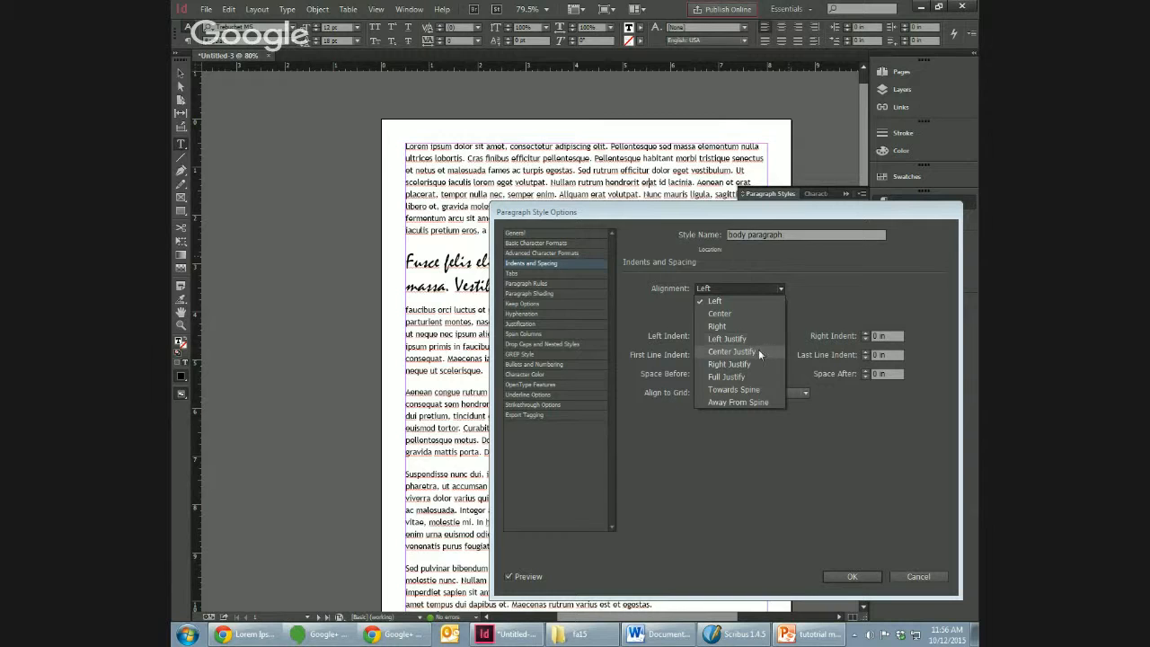
left_click(752, 376)
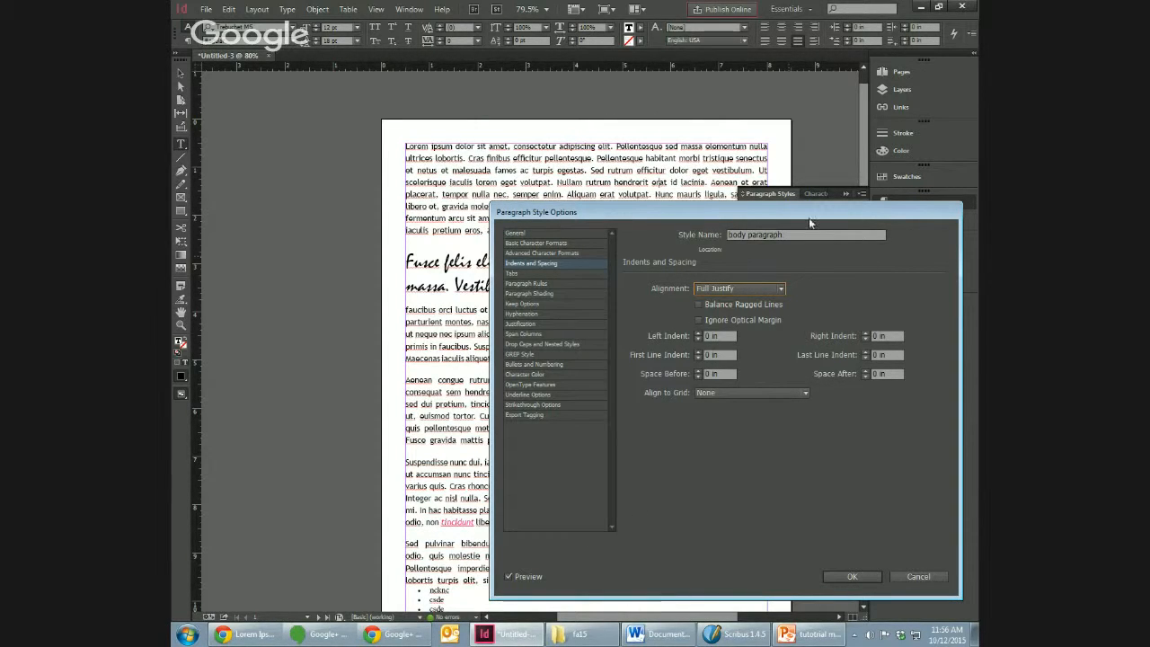
left_click_drag(809, 217, 781, 202)
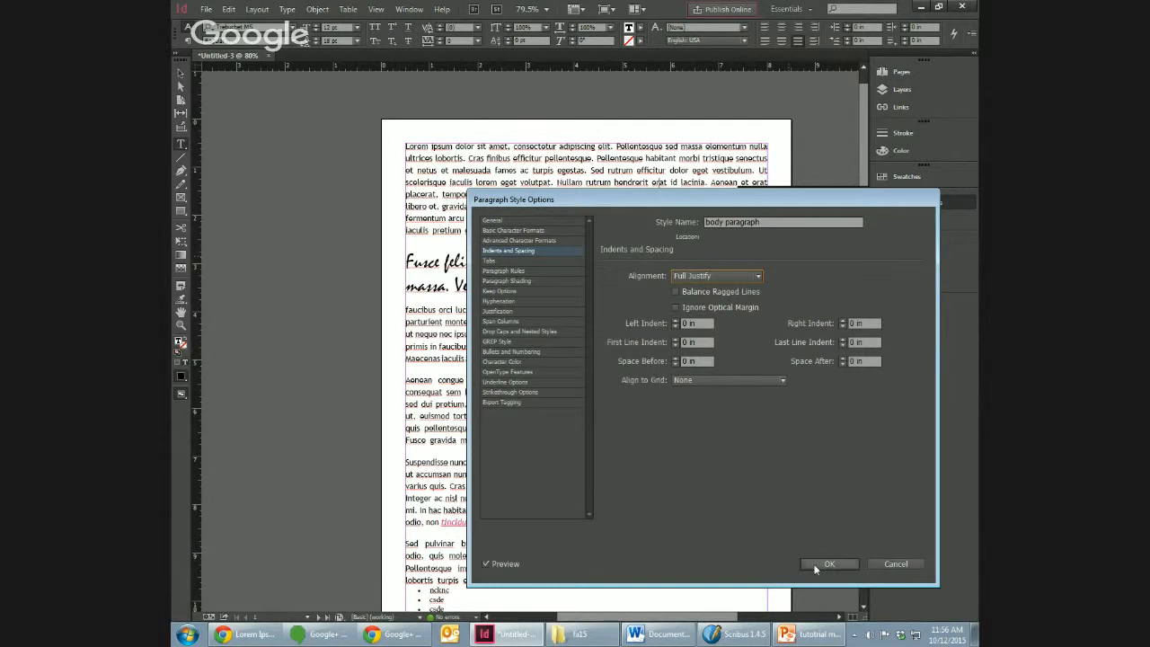
left_click(828, 566)
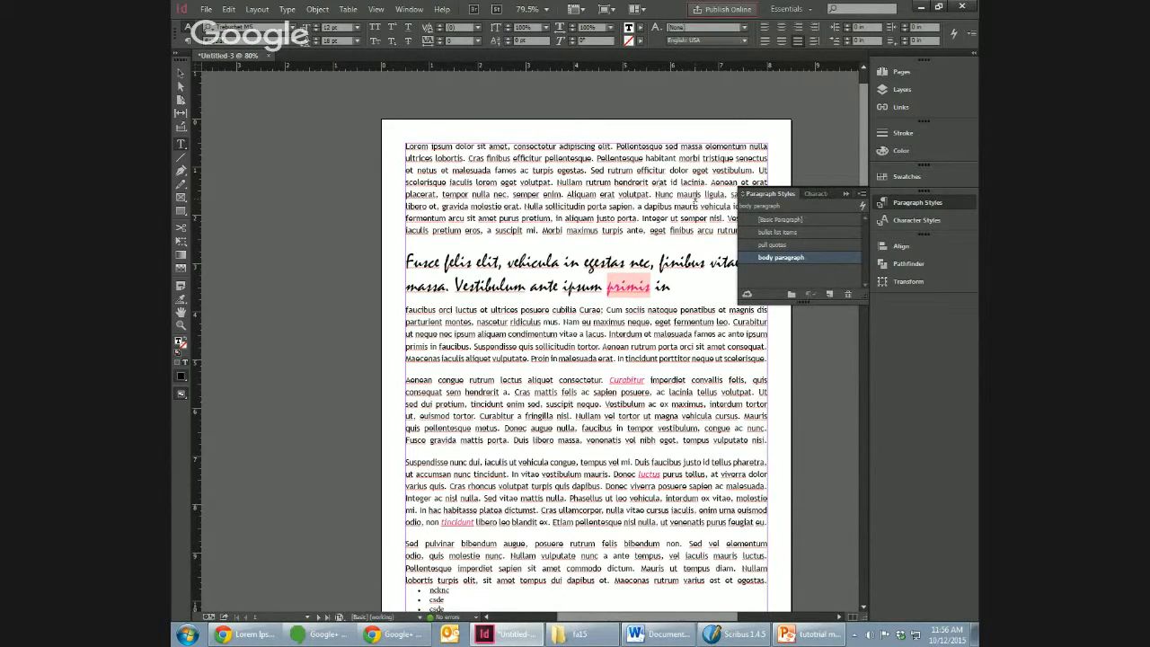
left_click(846, 193)
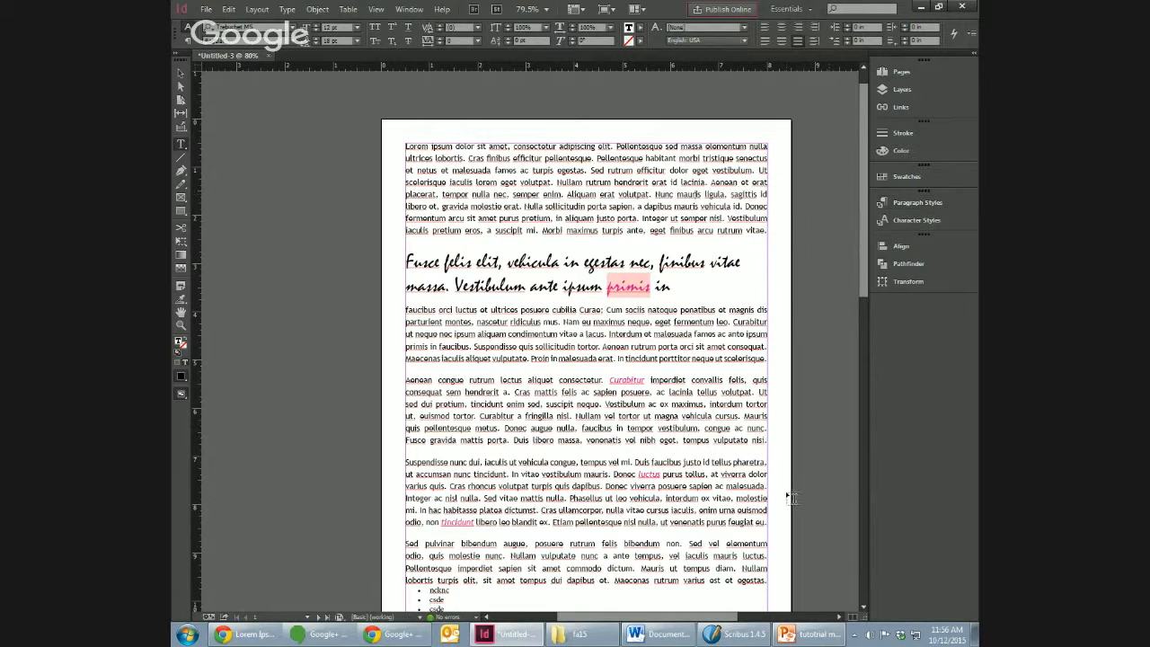
Step: Narrow the main text frame to a full-height column about a third of the page's width along the left margin
left_click(180, 72)
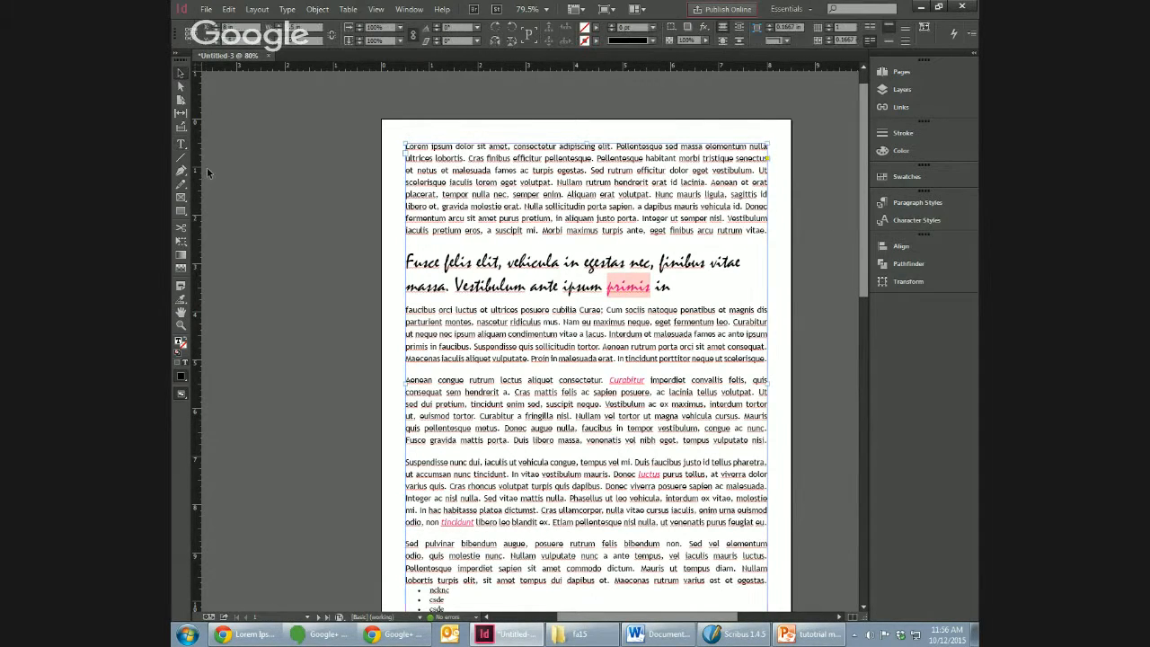
left_click_drag(861, 276, 861, 336)
mouse_move(766, 531)
left_mouse_down()
mouse_move(598, 513)
mouse_move(678, 534)
mouse_move(764, 533)
left_mouse_up()
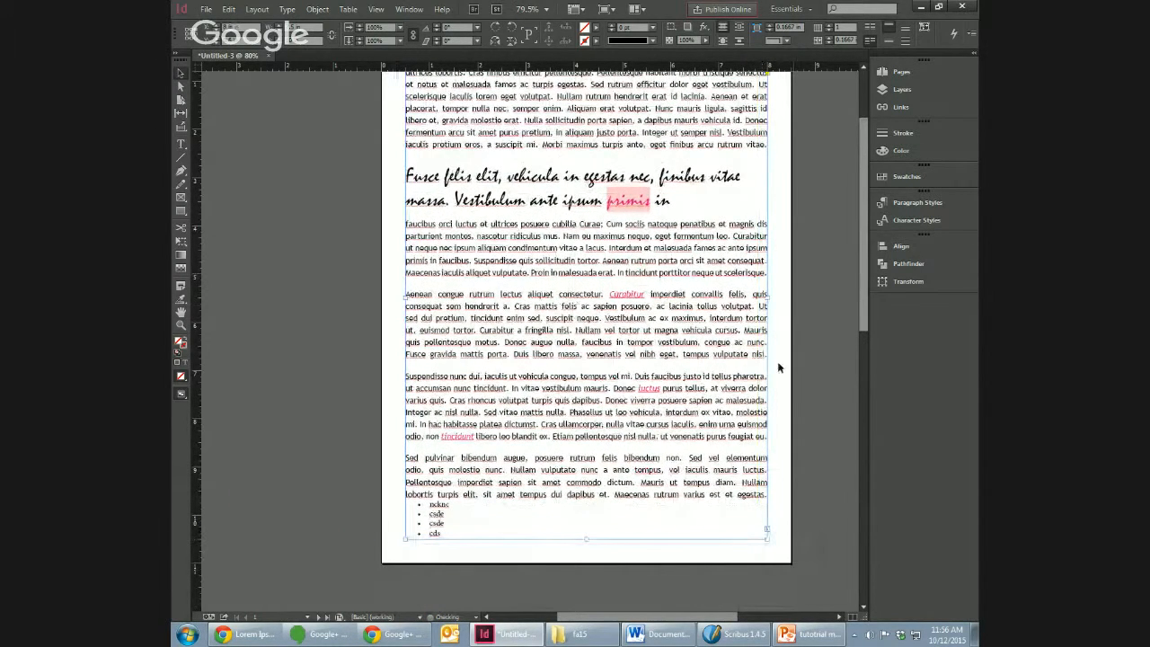
left_click_drag(766, 306, 508, 314)
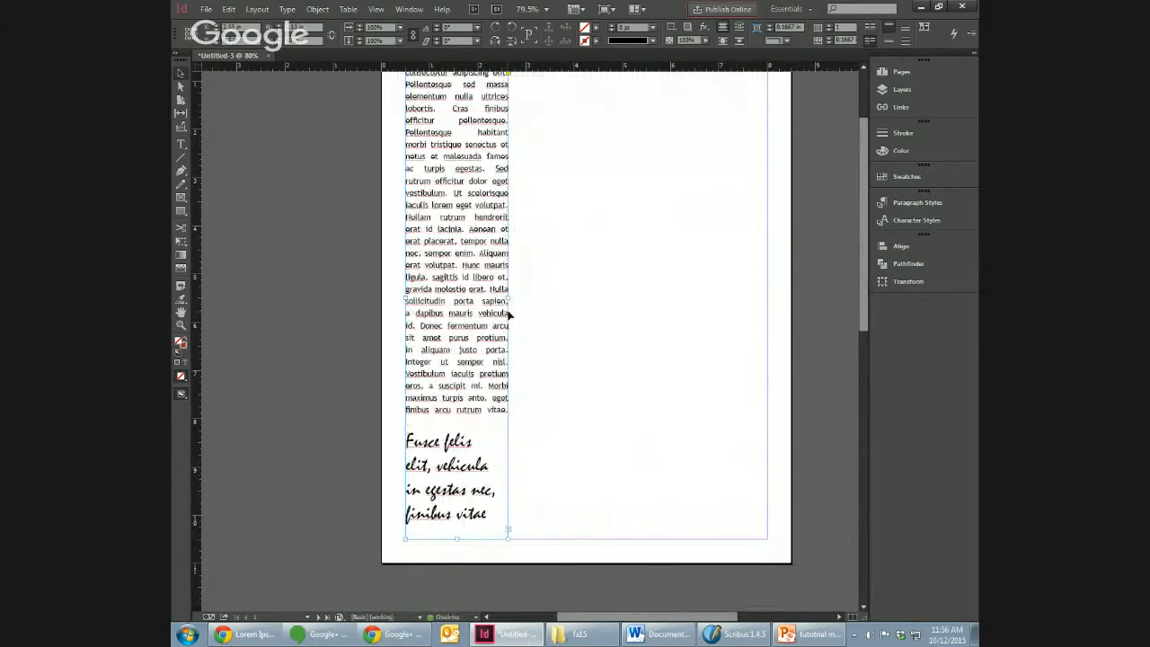
scroll(865, 281, "up", 3)
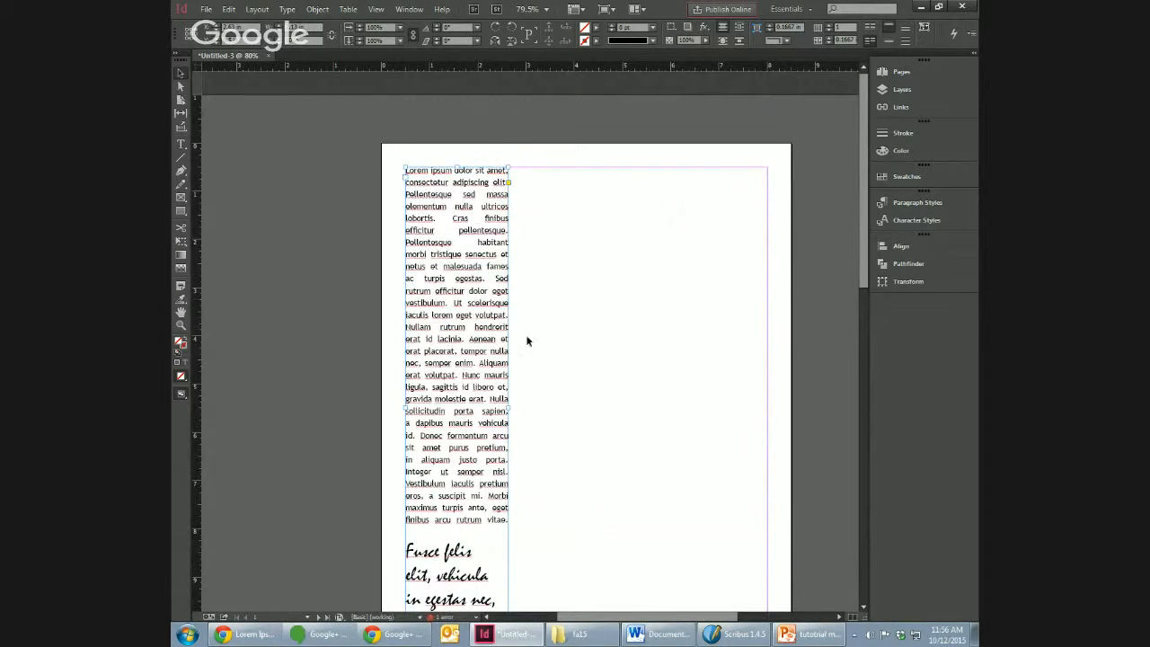
left_click_drag(508, 409, 542, 411)
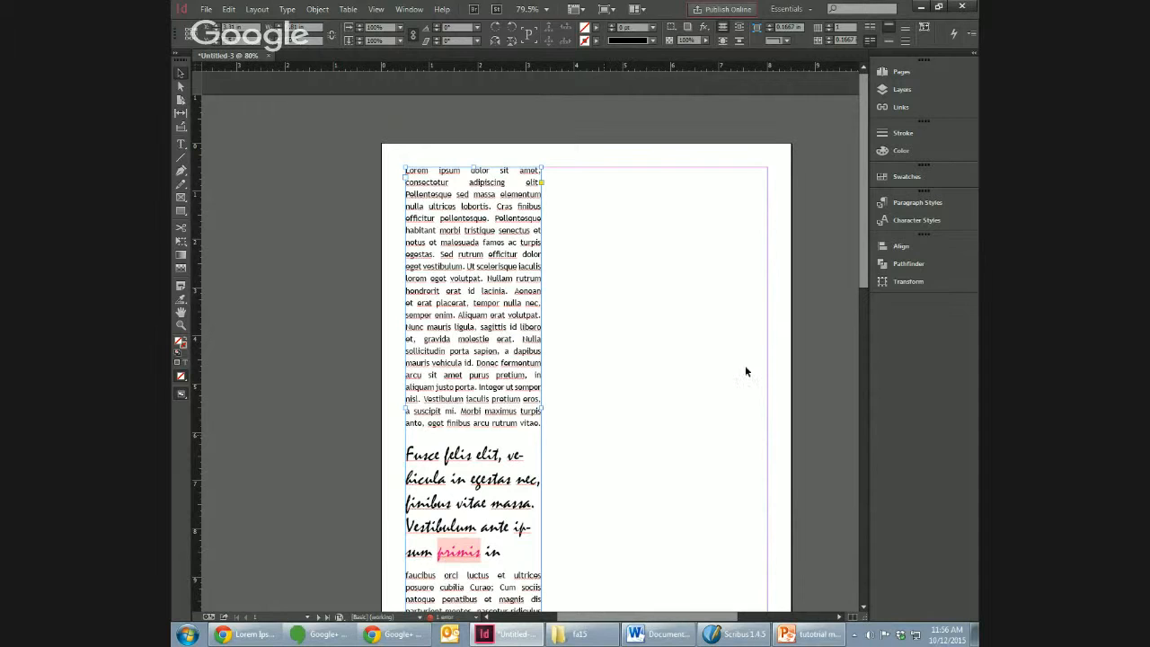
scroll(864, 280, "down", 3)
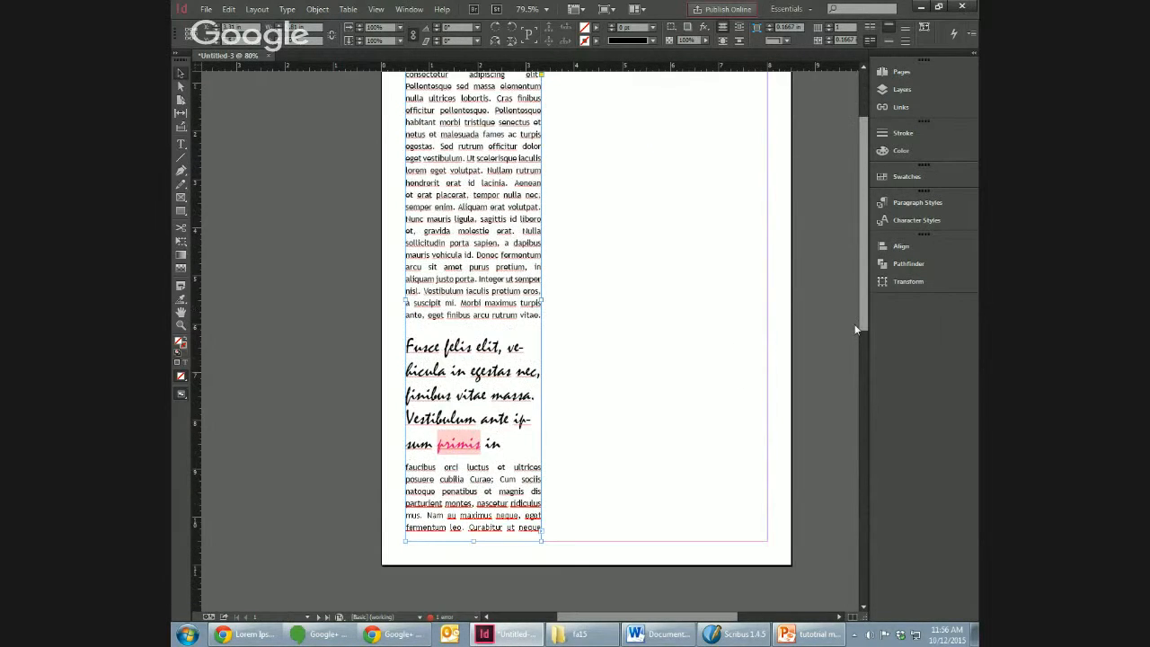
scroll(853, 314, "up", 2)
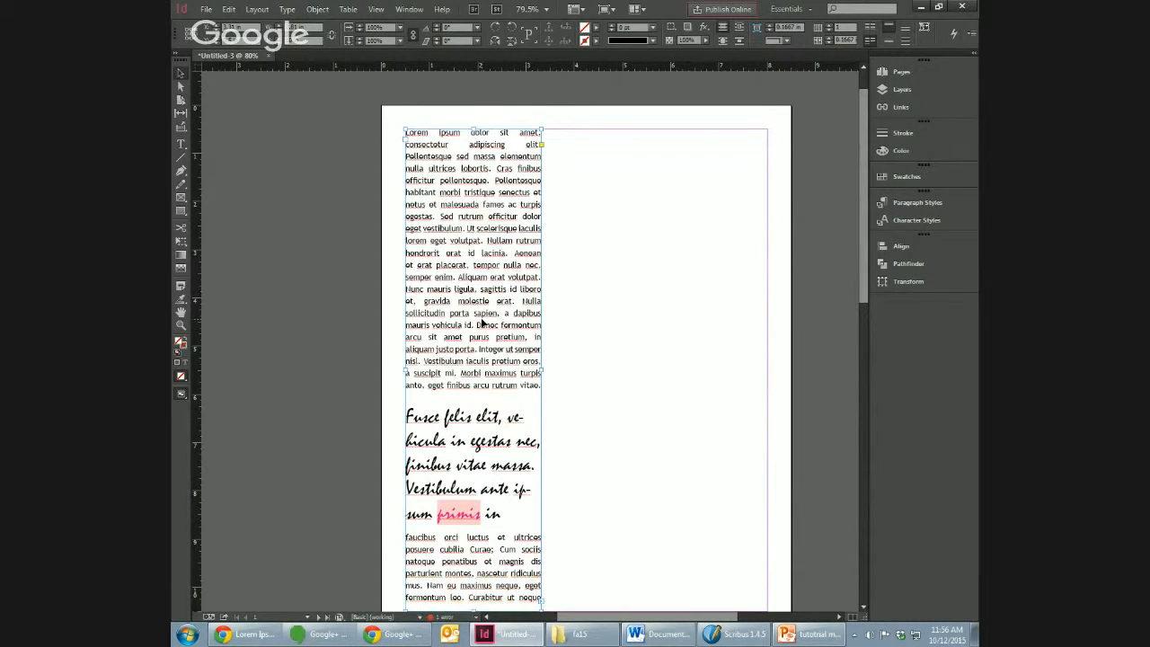
Step: Place a copy of the narrow text frame beside the first column, aligned with its top, and delete all the text in the copy
left_click(615, 323)
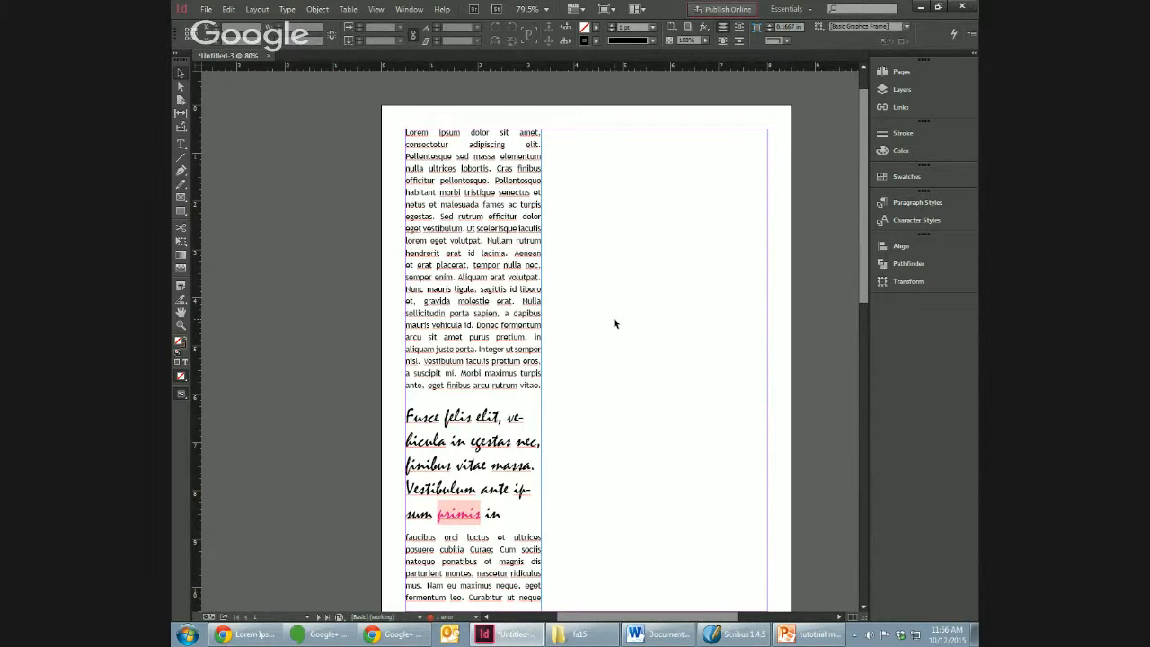
key("ctrl+v")
left_click_drag(581, 282, 668, 308)
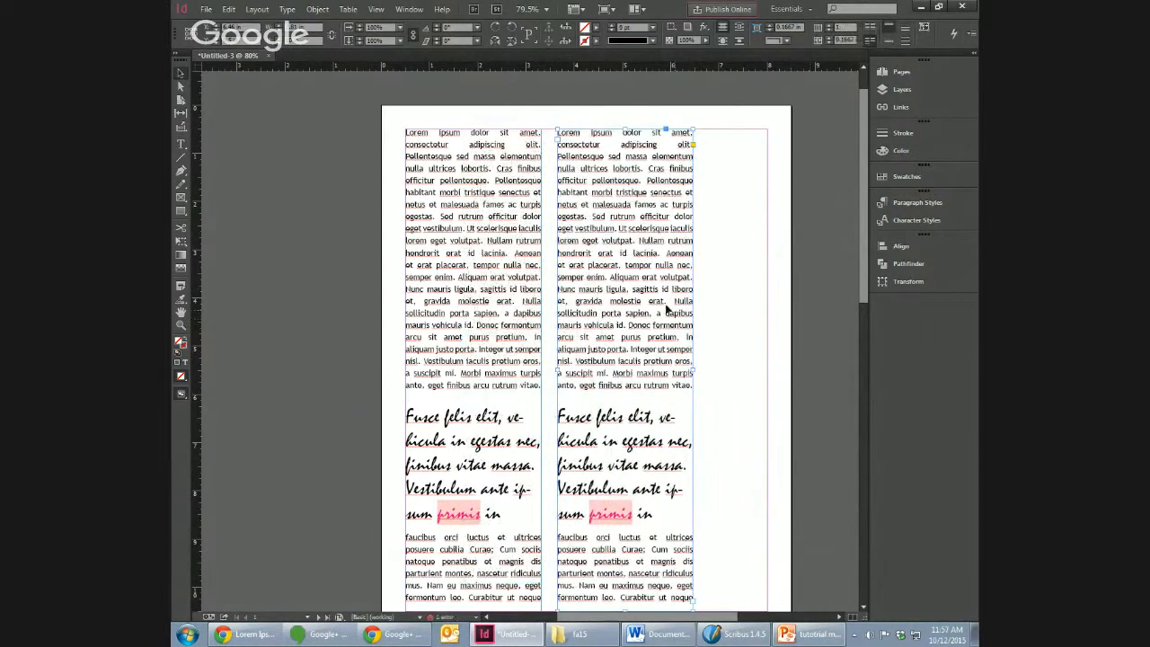
double_click(643, 326)
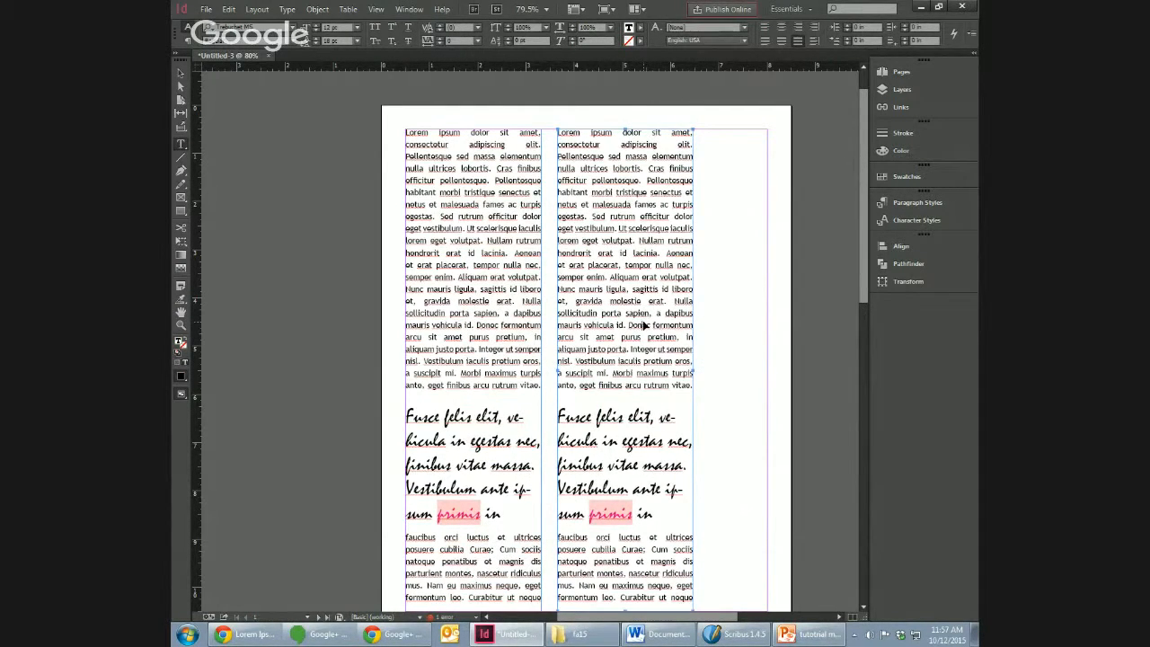
key("ctrl+a")
key("BackSpace")
left_click(181, 73)
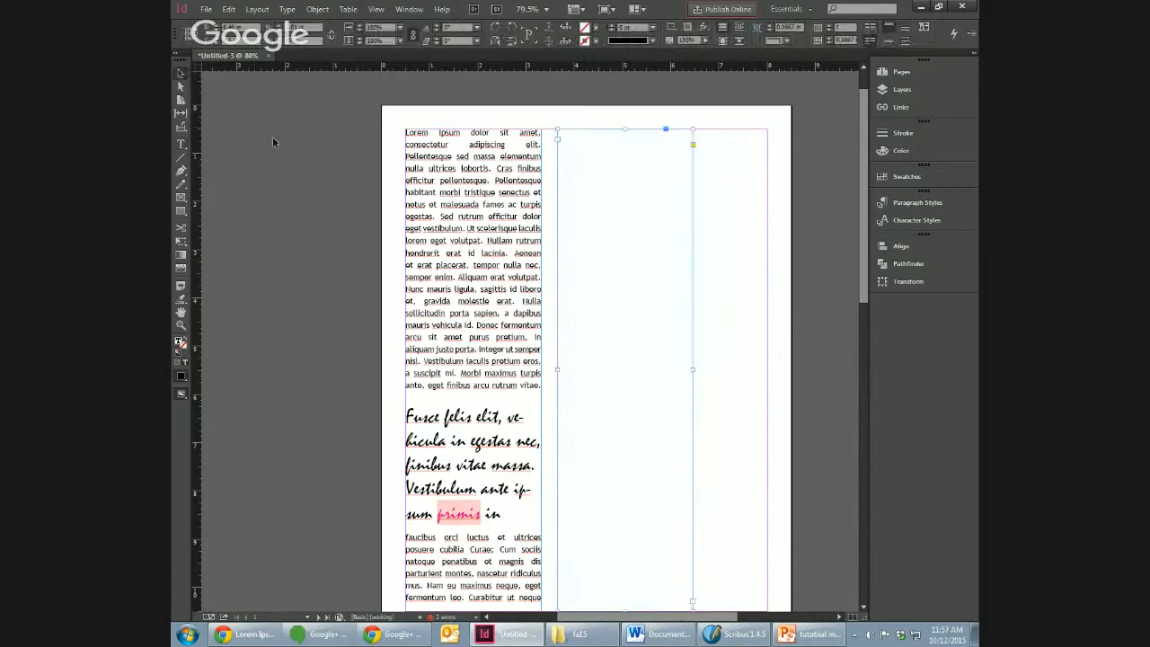
Step: Thread the overflow text from the first column into the empty second text frame
left_click(277, 141)
left_click(541, 597)
left_click(543, 596)
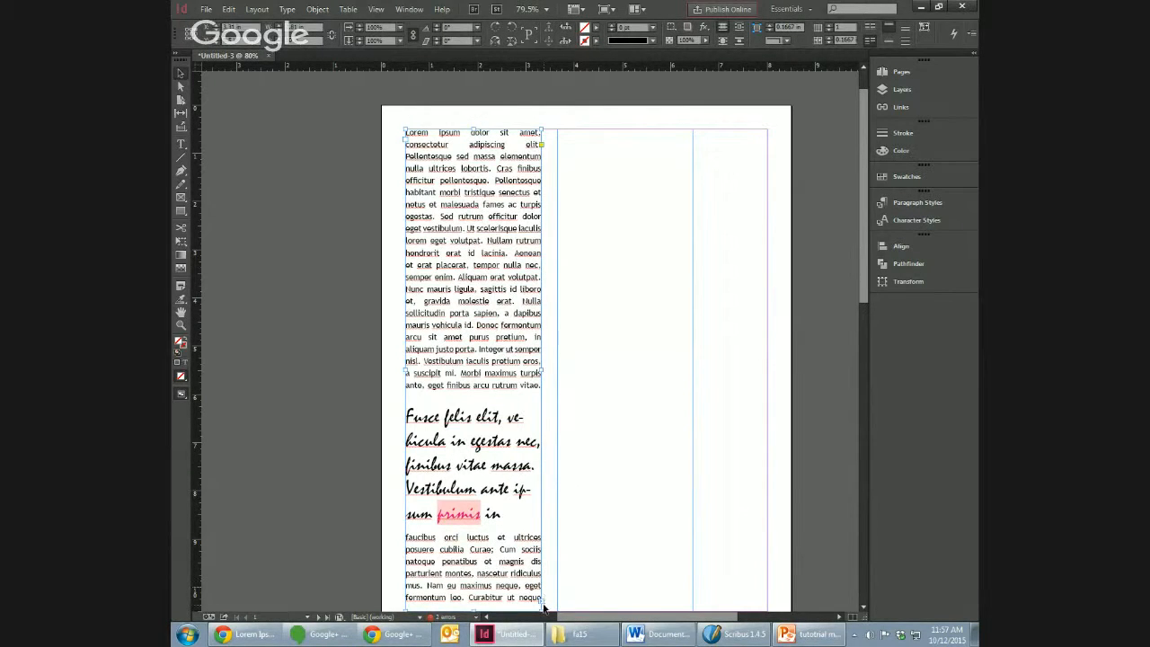
left_click(614, 467)
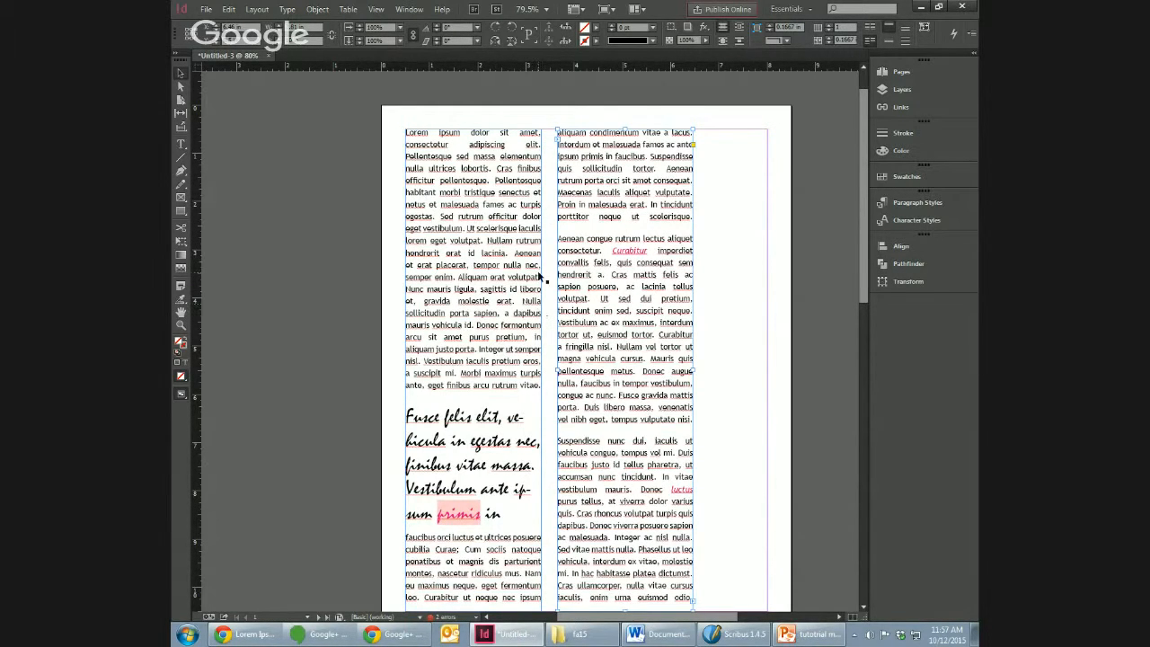
Step: Examine the two-column layout in the Preview screen mode and return to the Normal screen mode
left_click(376, 9)
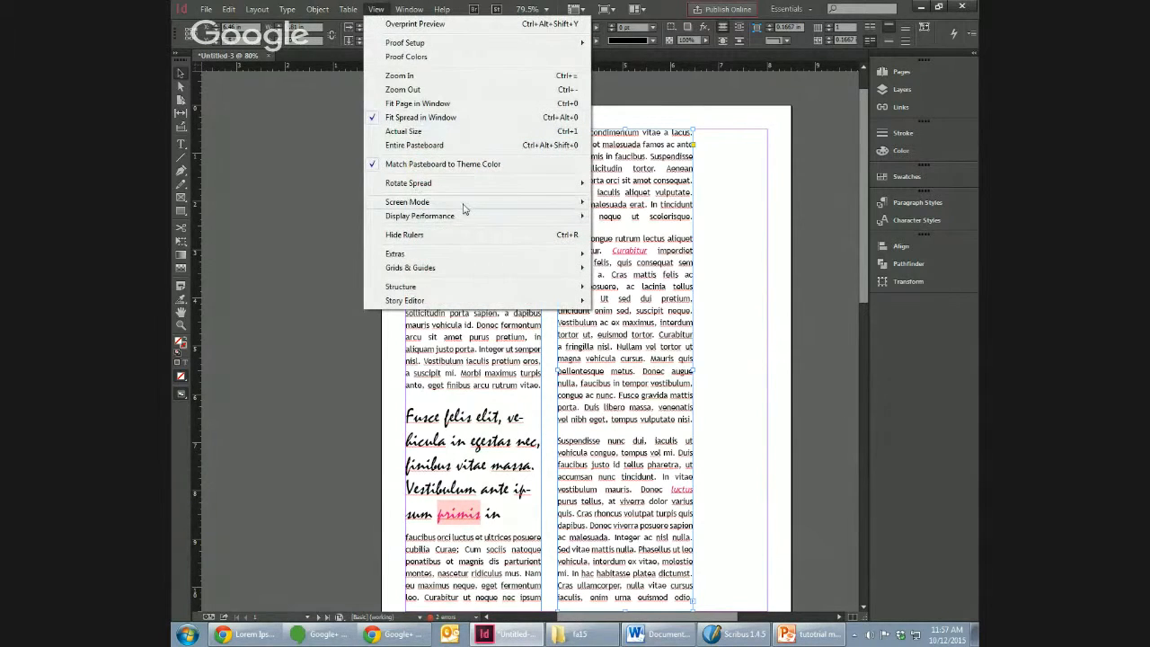
mouse_move(464, 209)
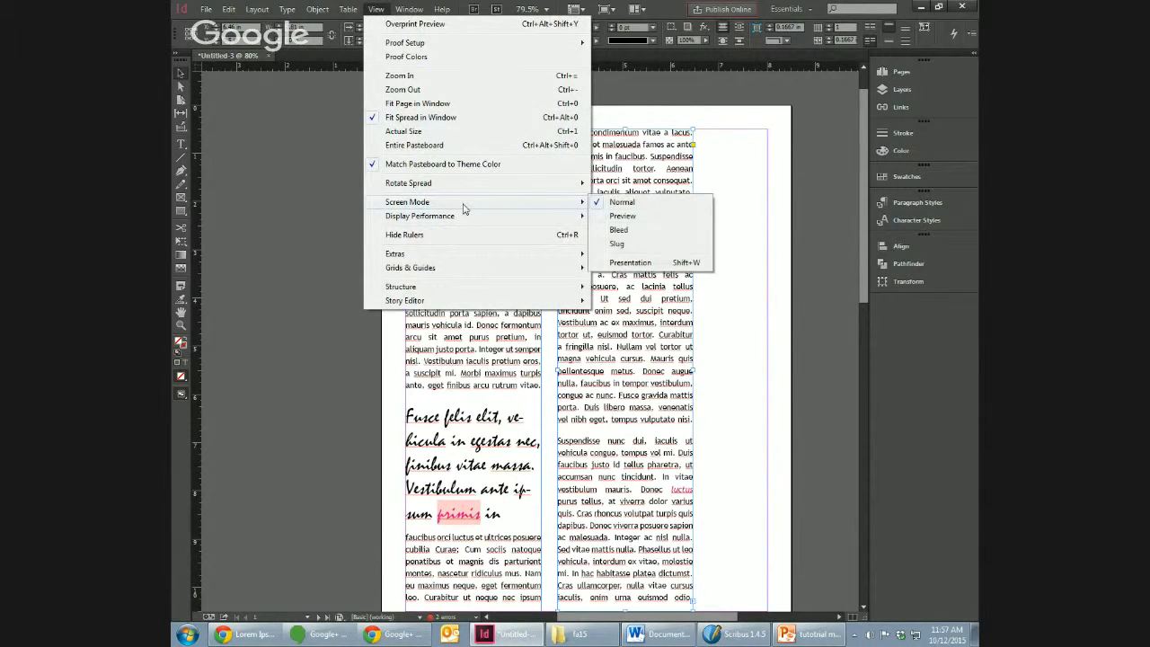
left_click(685, 218)
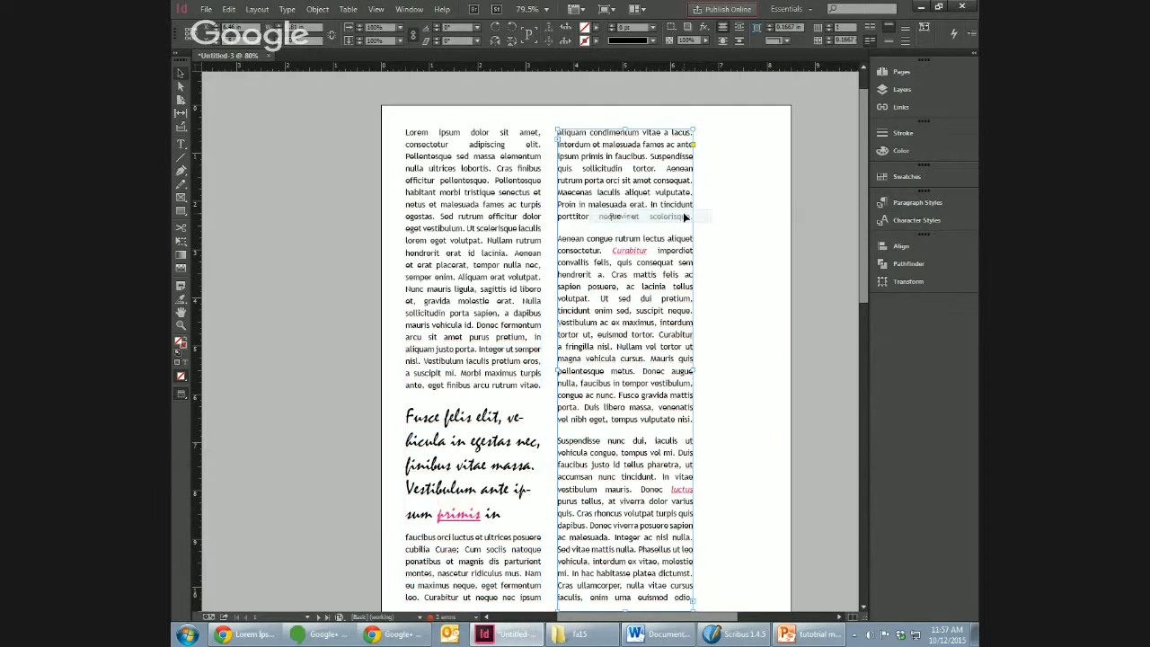
scroll(862, 310, "down", 1)
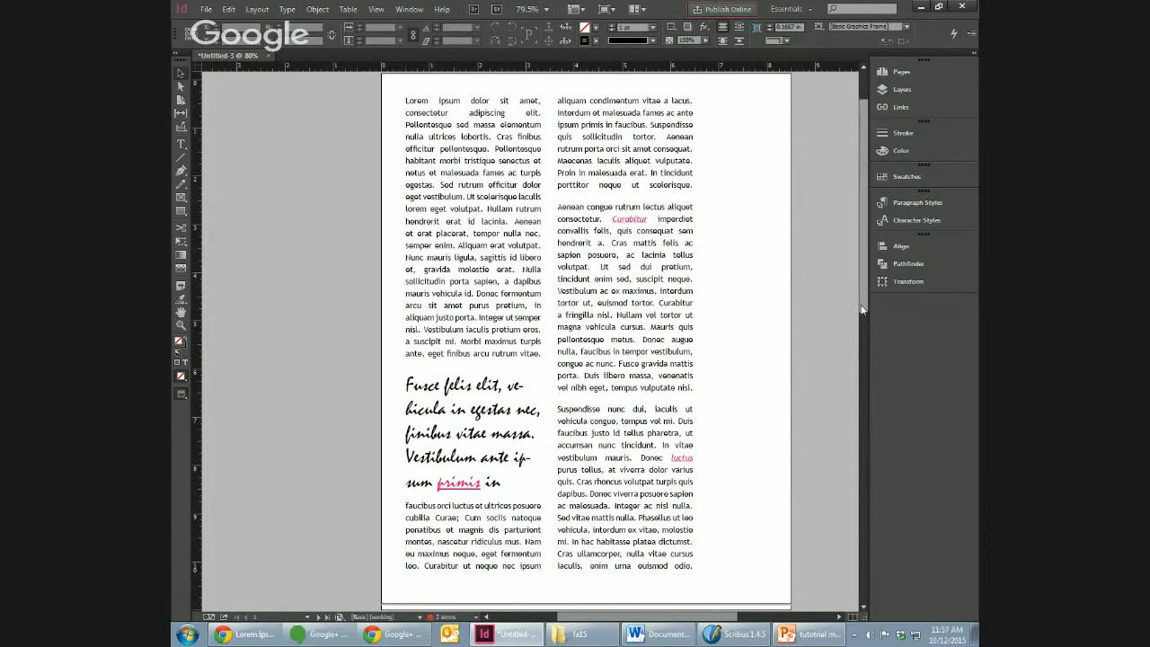
scroll(860, 310, "up", 1)
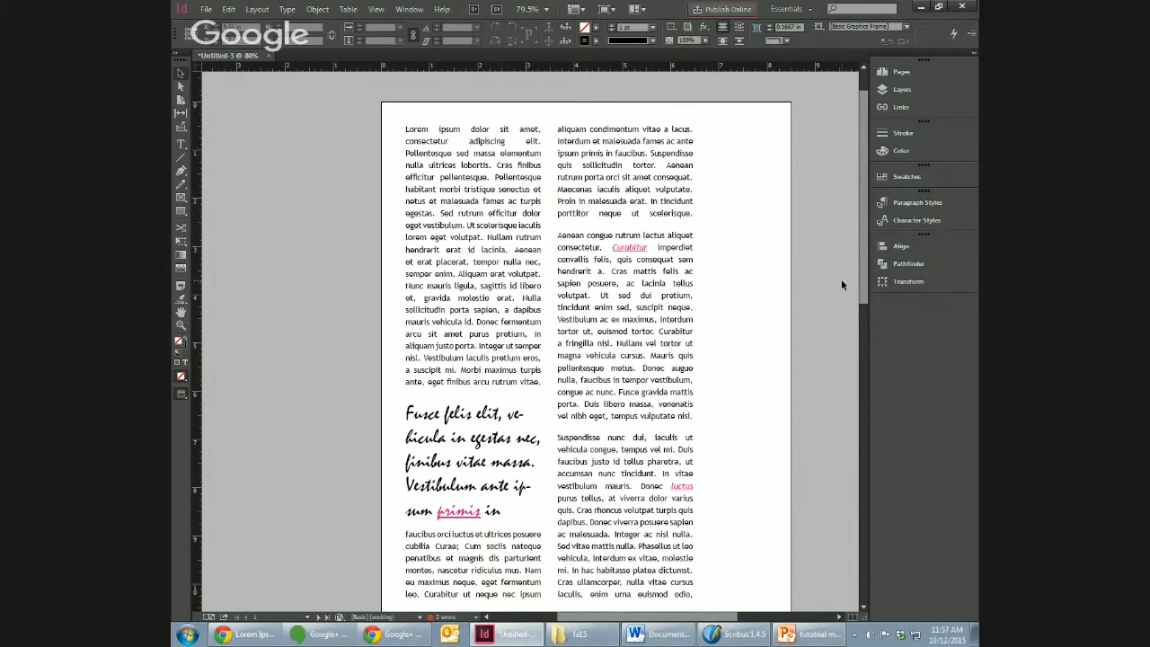
left_click(375, 9)
mouse_move(448, 205)
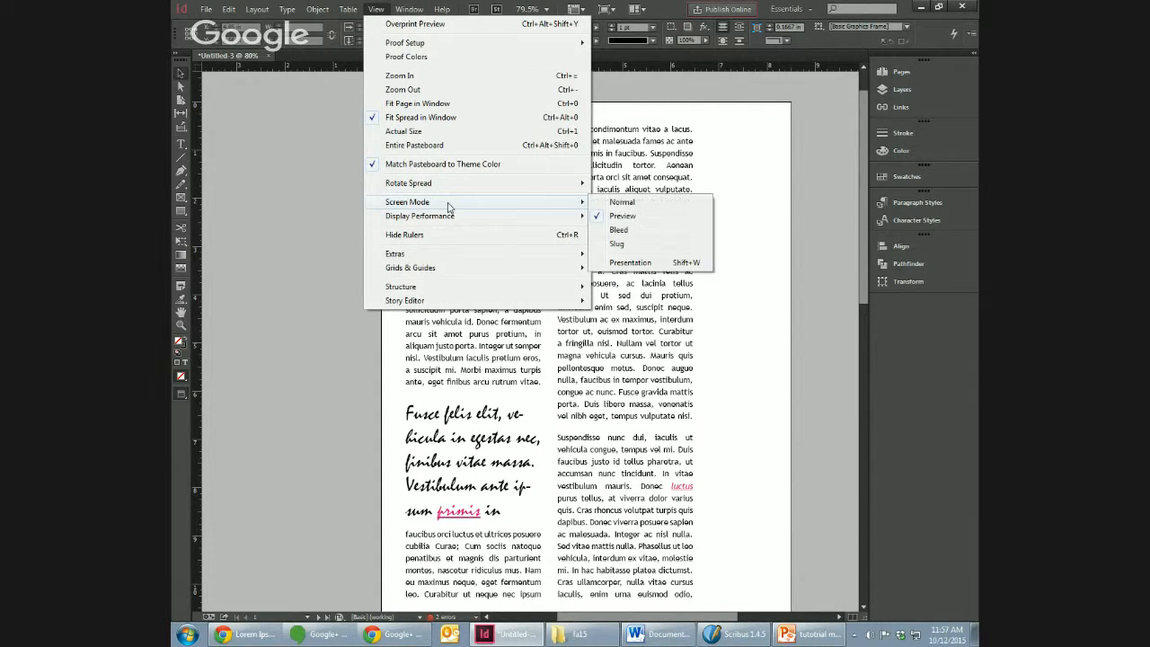
left_click(623, 203)
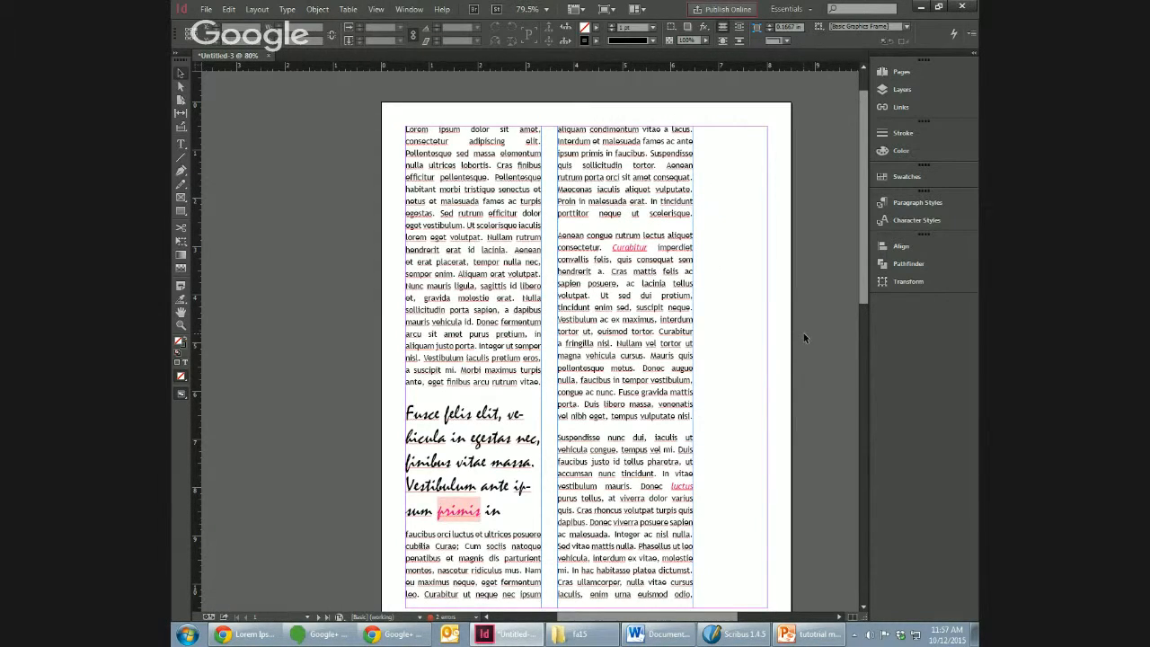
Step: Delete the second column's text frame and widen the first one across to the page's right margin
left_click_drag(864, 290, 864, 314)
left_click(672, 361)
key("Delete")
left_click(493, 434)
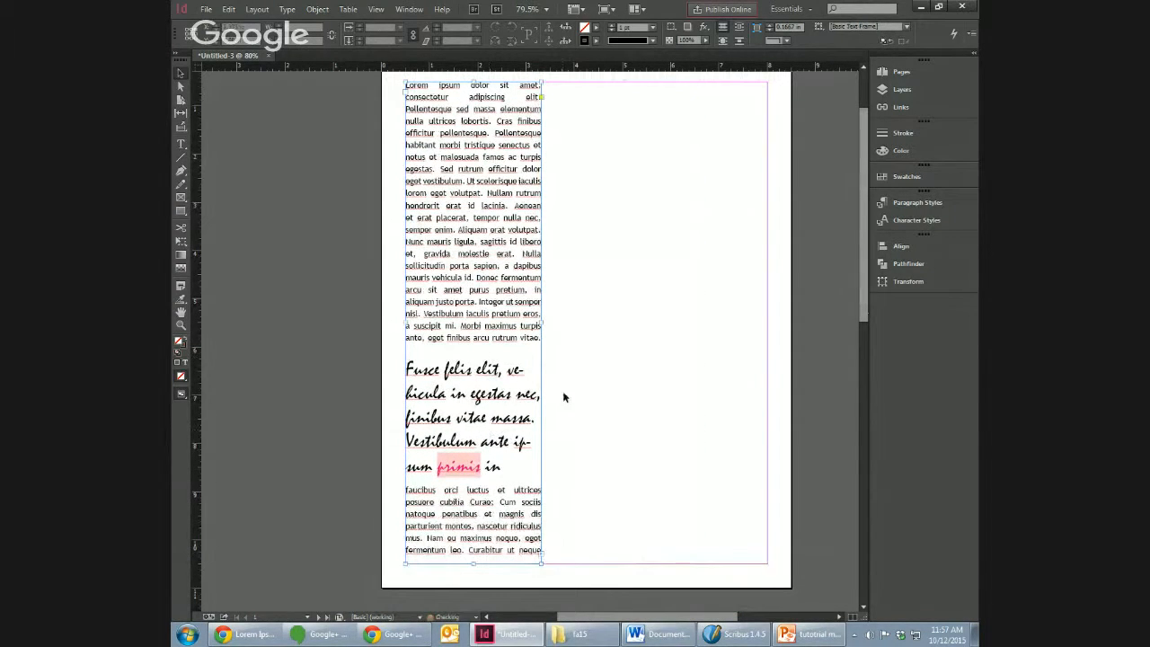
left_click_drag(542, 324, 769, 321)
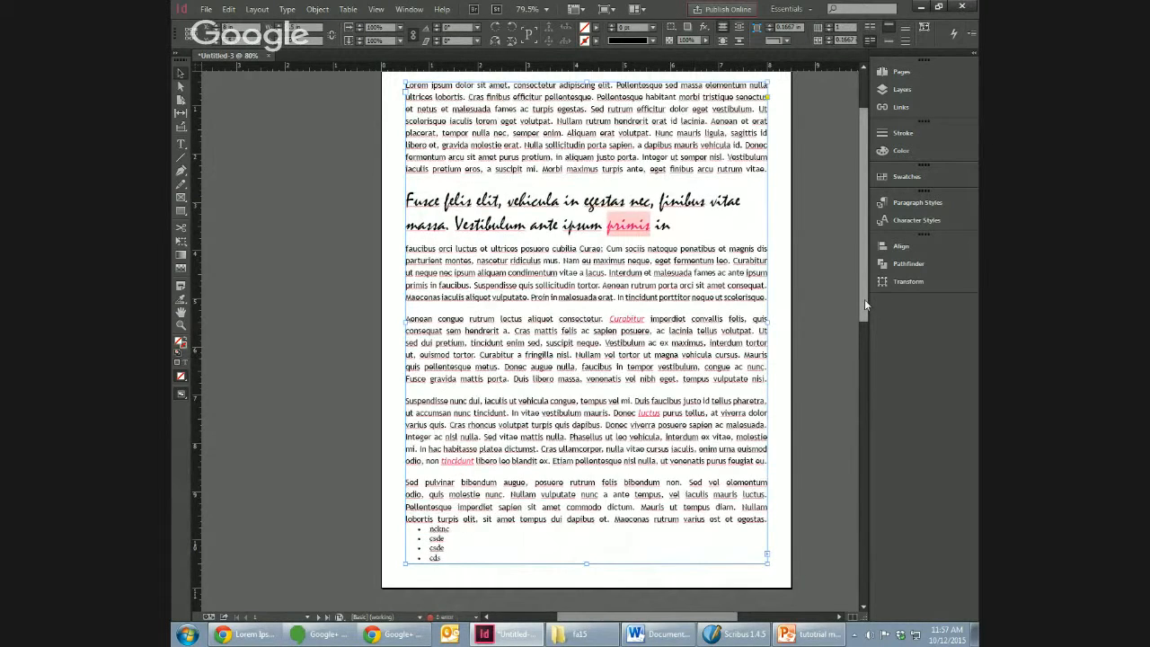
Step: Examine the A-Master page and compare it with document pages 1 and 2
left_click_drag(864, 299, 855, 263)
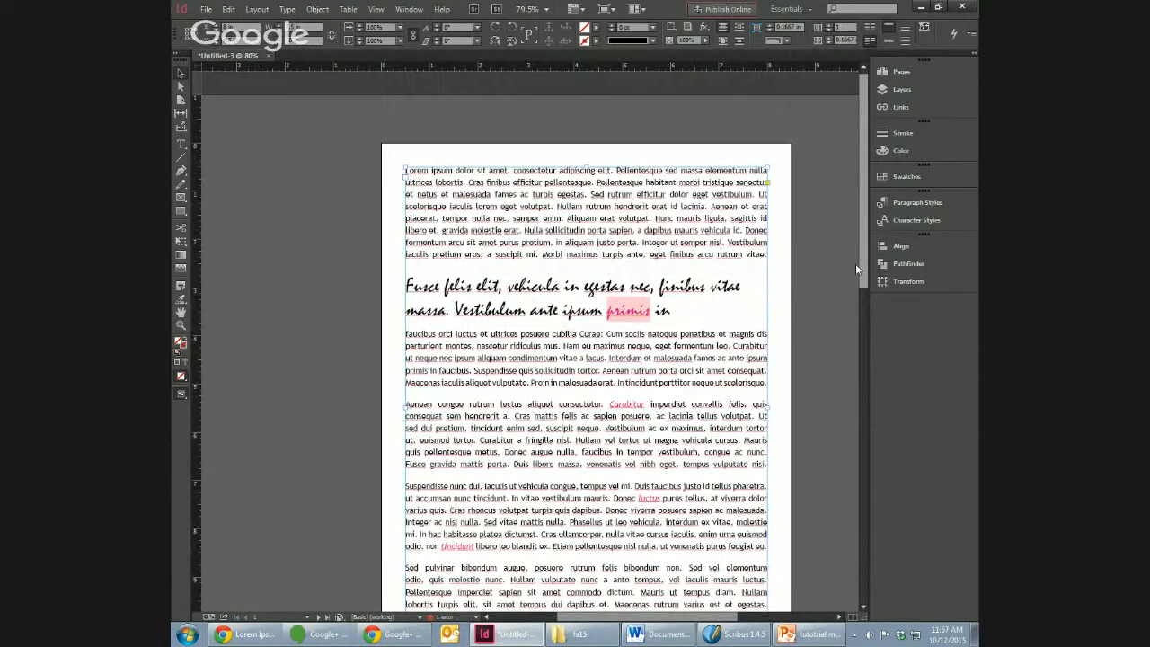
left_click(902, 73)
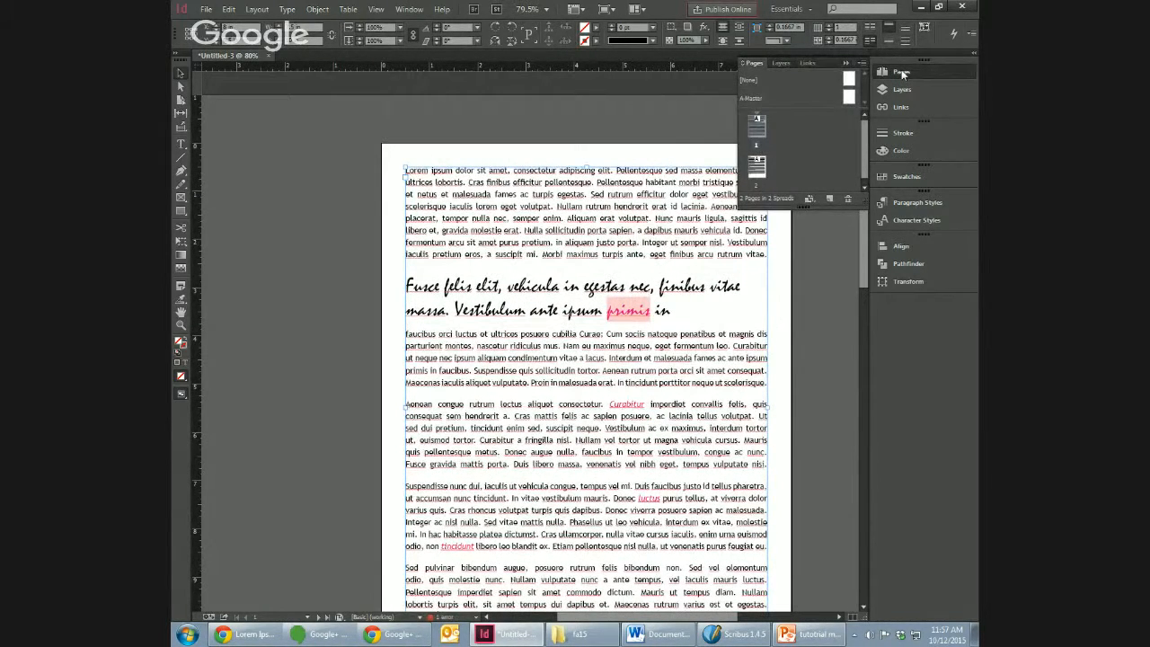
left_click(841, 271)
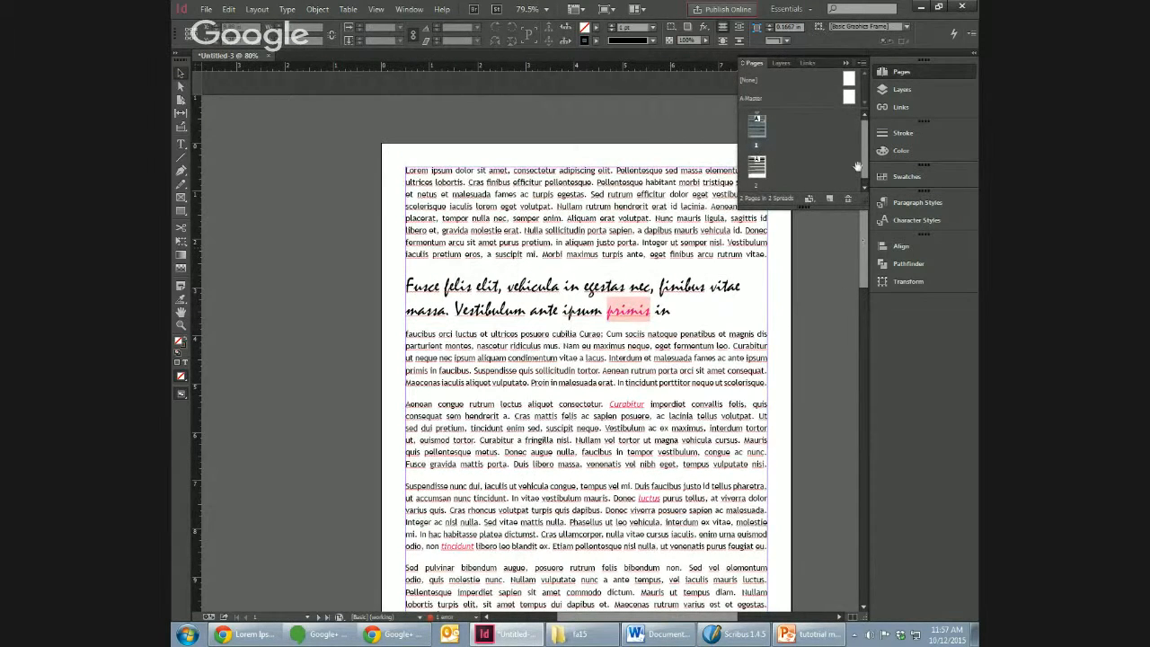
left_click(845, 63)
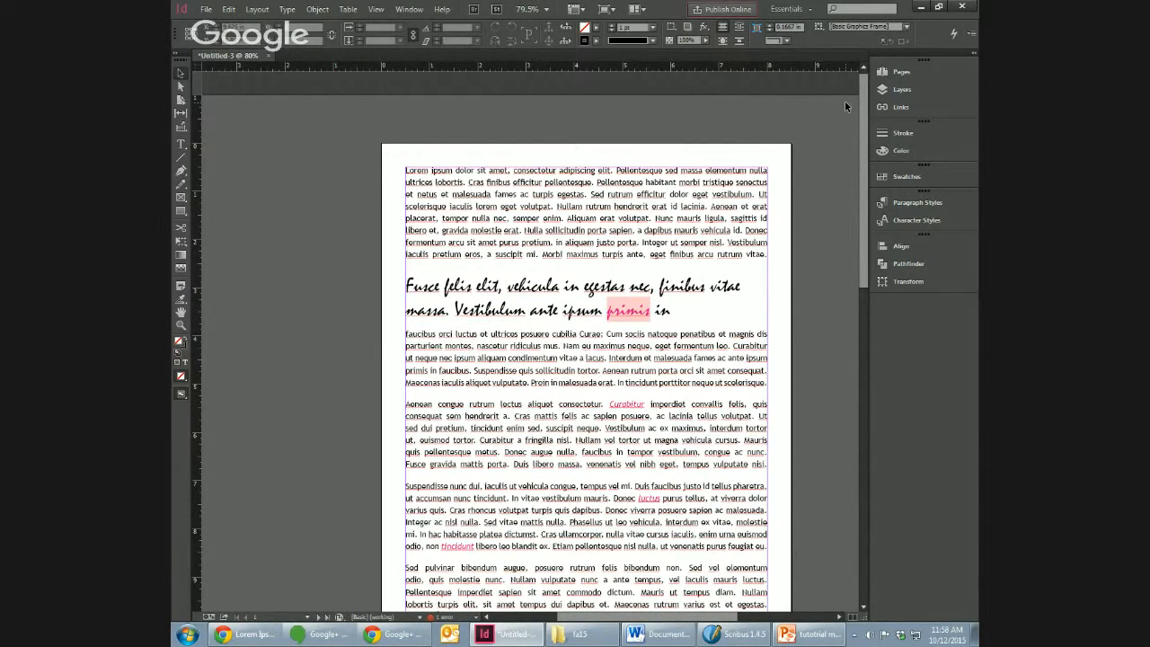
left_click(899, 71)
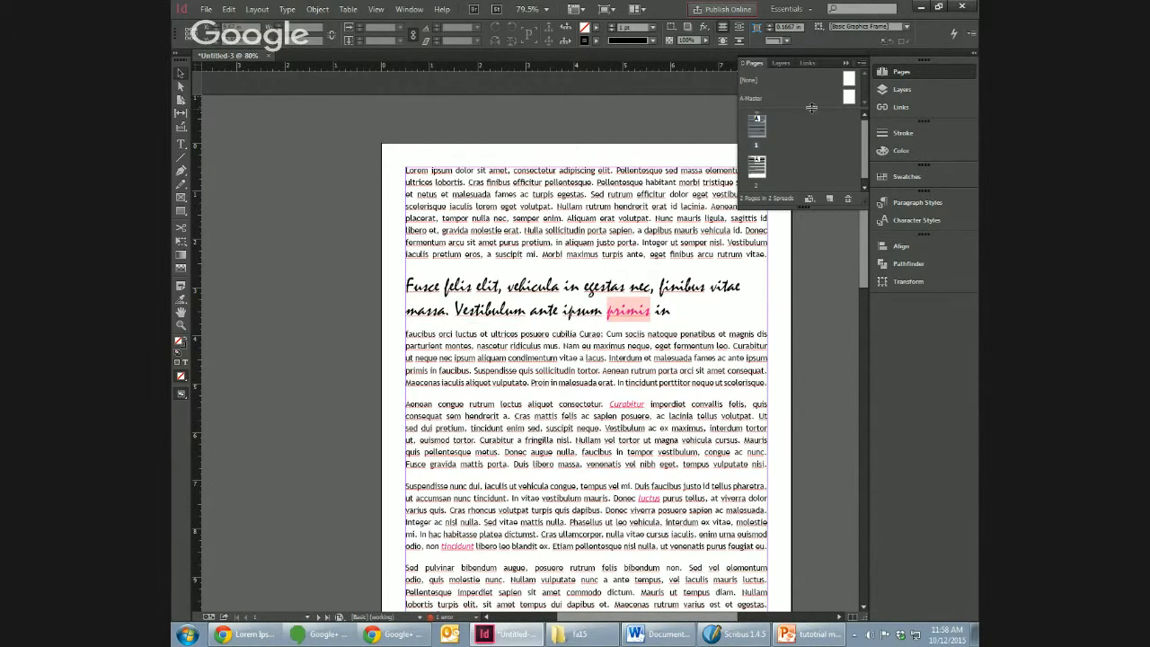
double_click(758, 99)
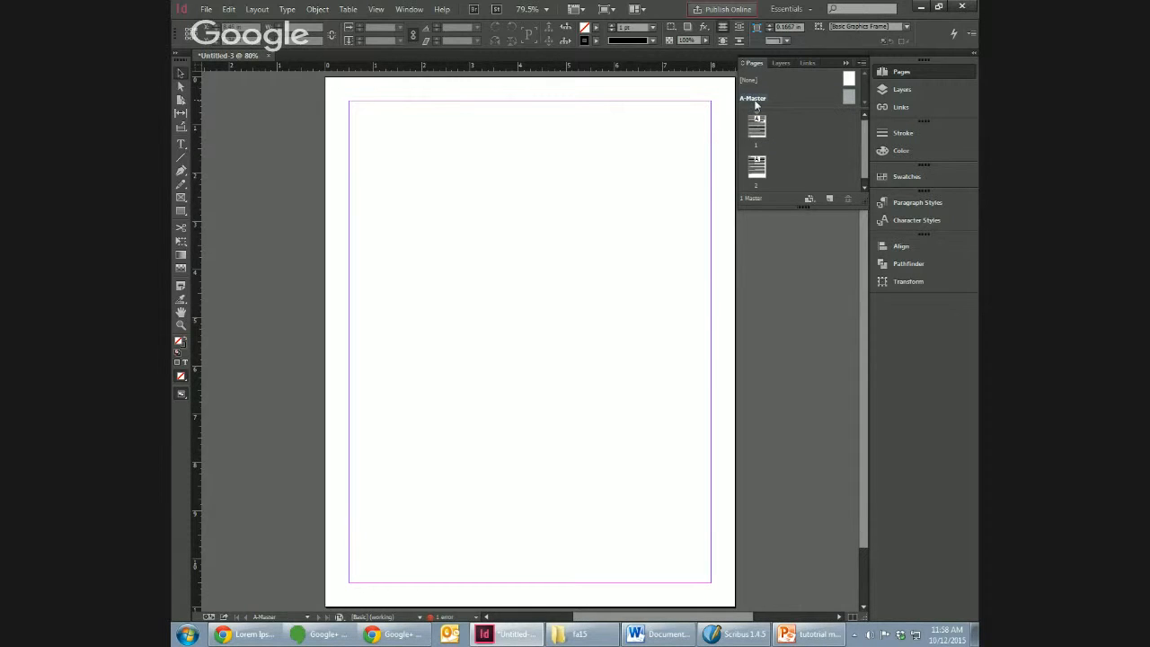
double_click(759, 126)
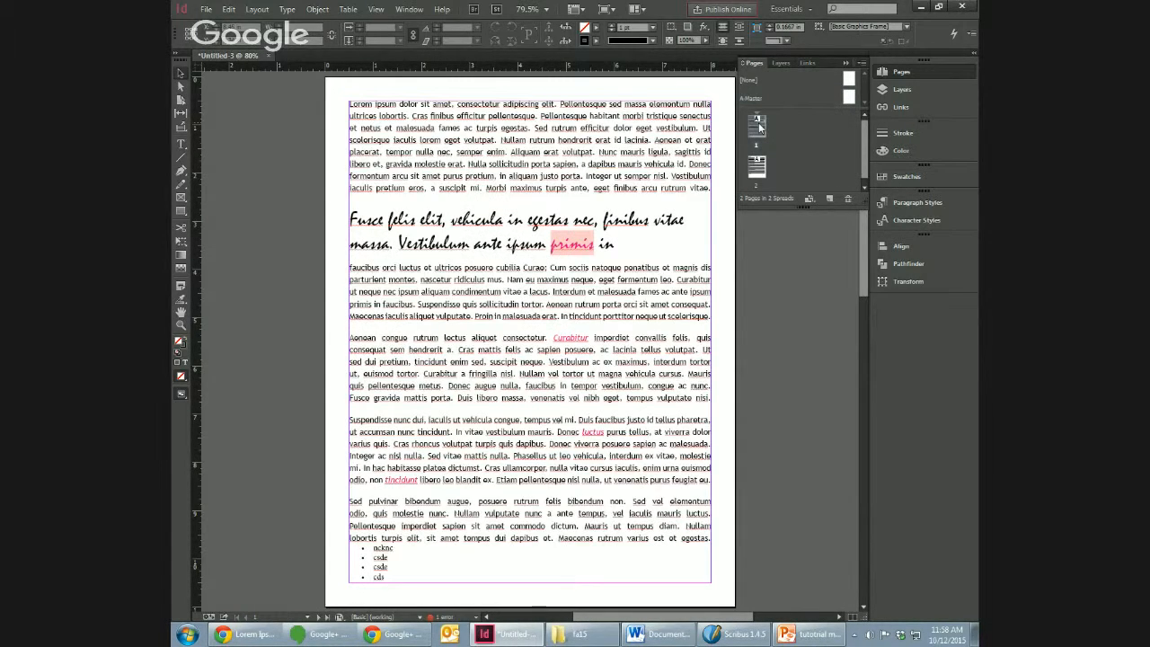
double_click(758, 169)
Step: Add a text frame in the upper part of the A-Master page, enter the author's surname and right-align it
double_click(753, 98)
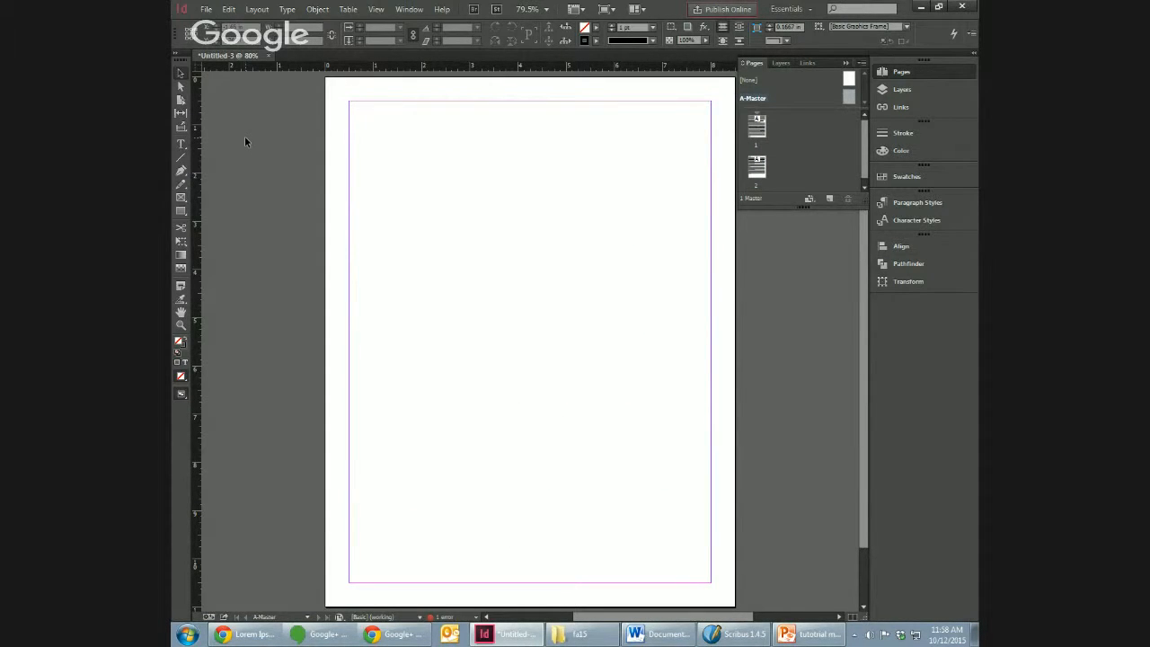
left_click(181, 144)
left_click_drag(495, 147, 627, 180)
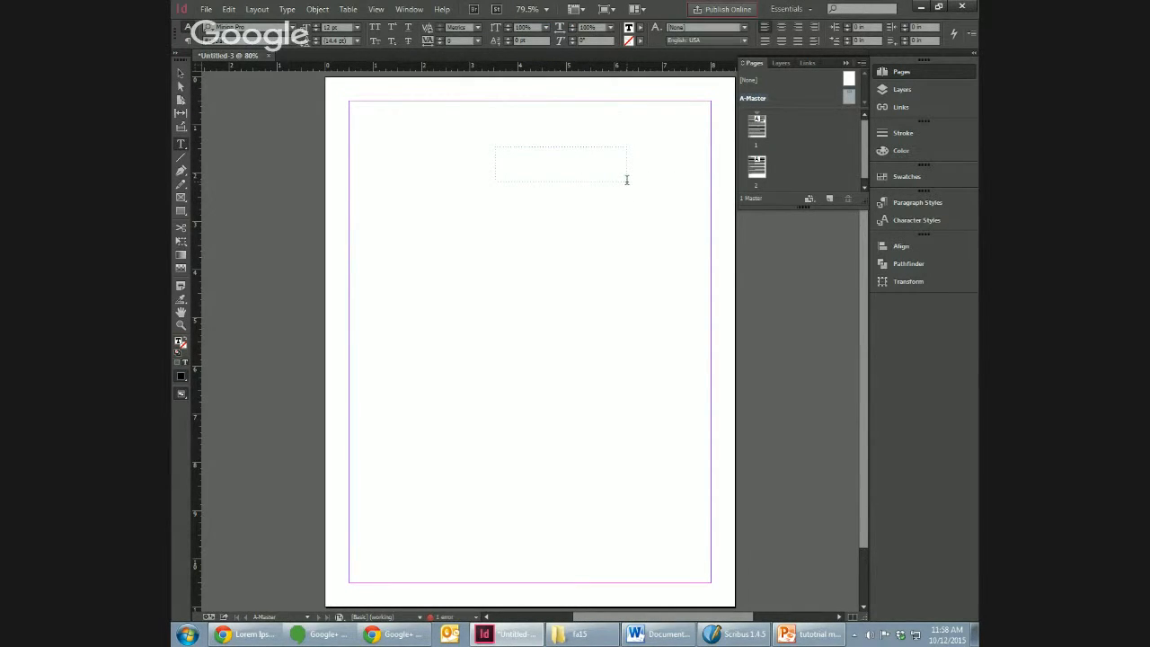
type("Tirrell")
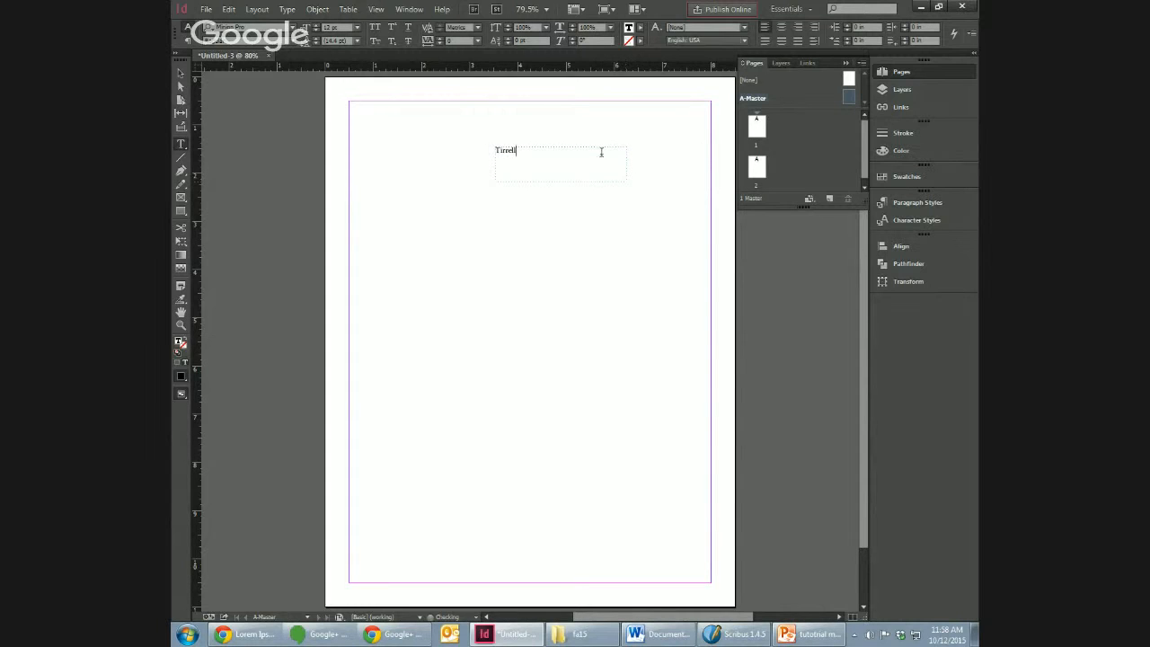
key("ctrl+shift+r")
Step: Insert a Current Page Number marker after the surname in the A-Master text frame
left_click(288, 9)
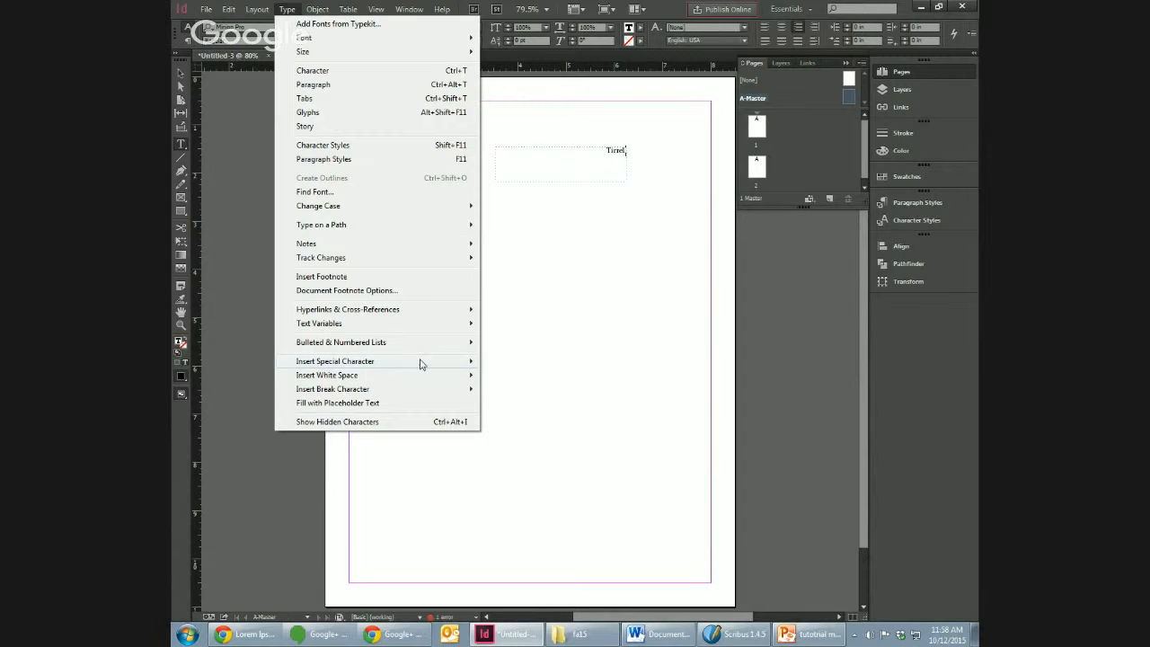
mouse_move(420, 363)
mouse_move(512, 377)
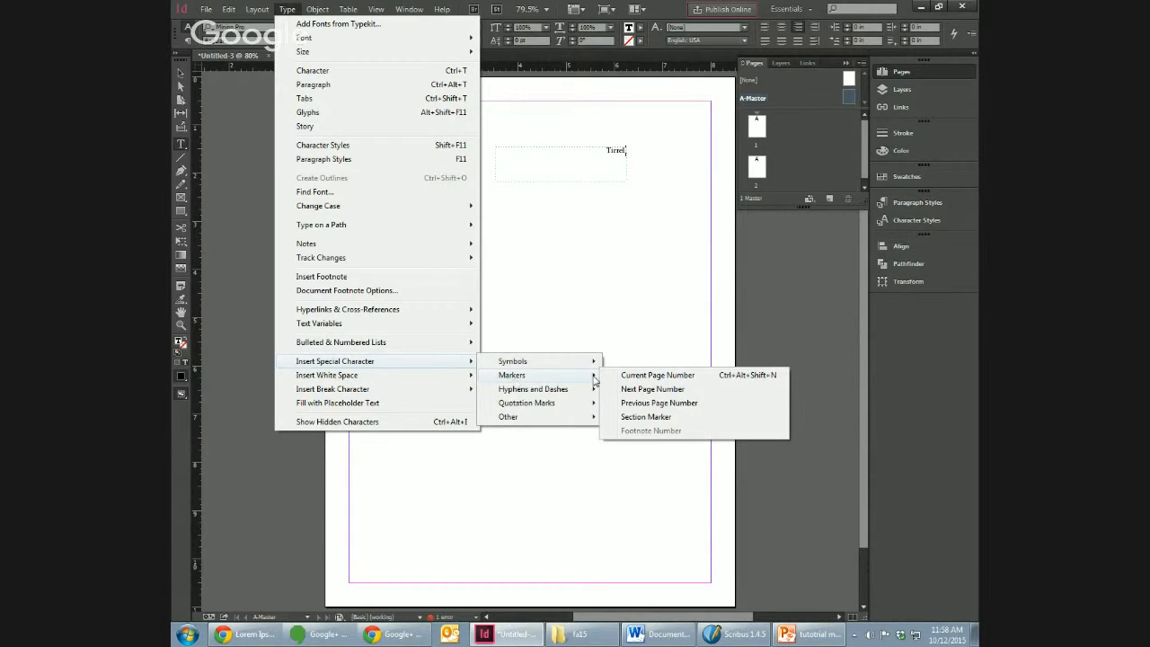
left_click(656, 377)
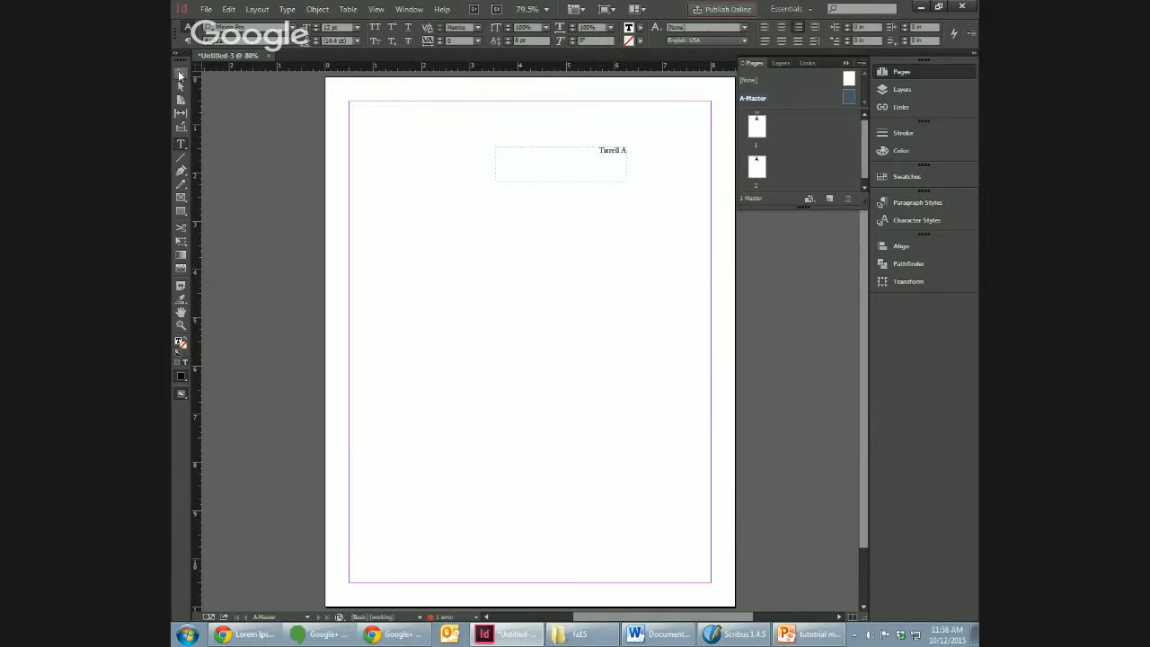
Step: Move the header frame into the upper-right corner of the A-Master margins and reduce its height
key("Escape")
left_click_drag(540, 172, 645, 127)
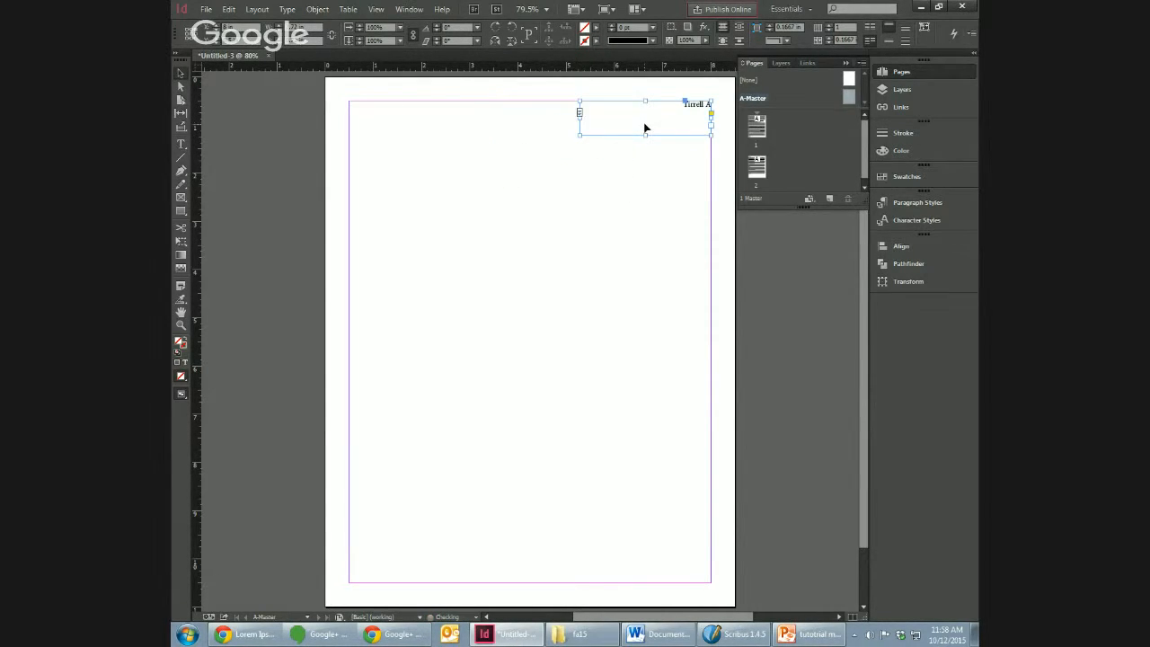
left_click(279, 43)
left_click(278, 43)
left_click(278, 43)
left_click(278, 43)
left_click(621, 144)
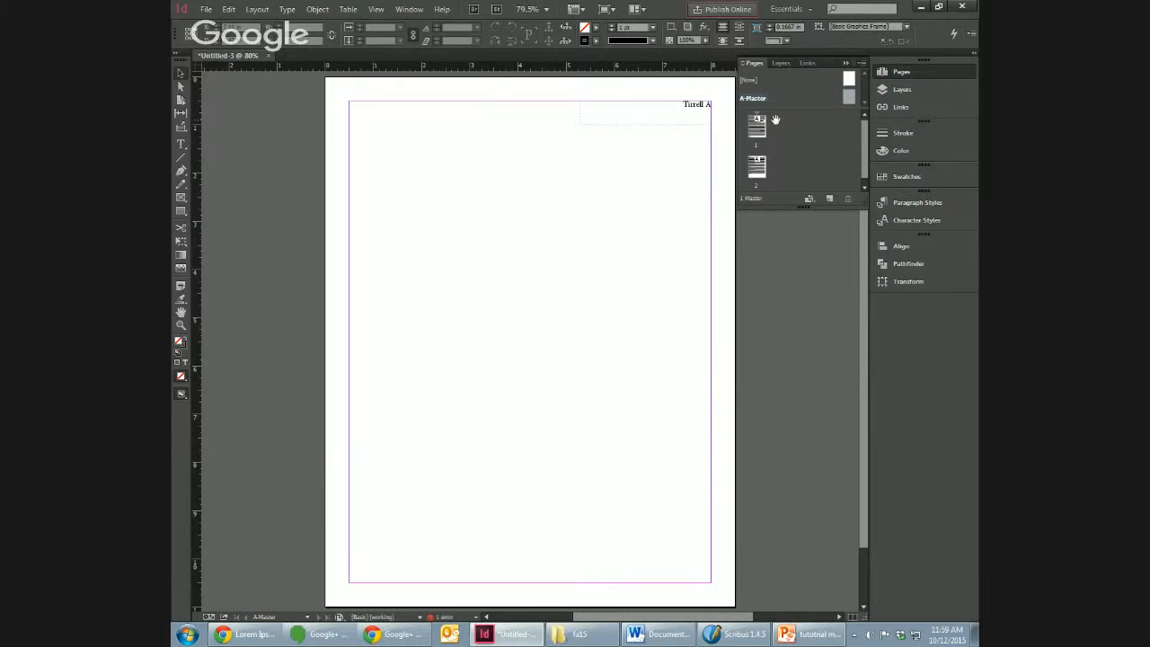
Step: Lower the top edge of the body text frames on pages 1 and 2 to just below the header
left_click_drag(762, 130, 757, 133)
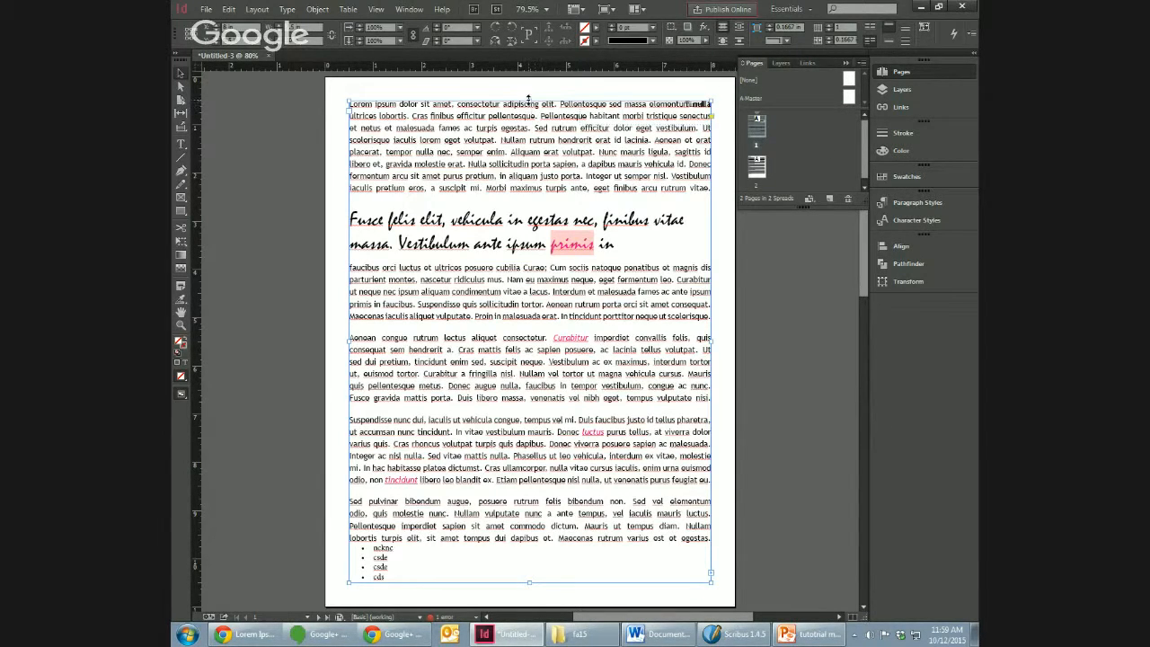
left_click_drag(530, 99, 536, 126)
double_click(757, 164)
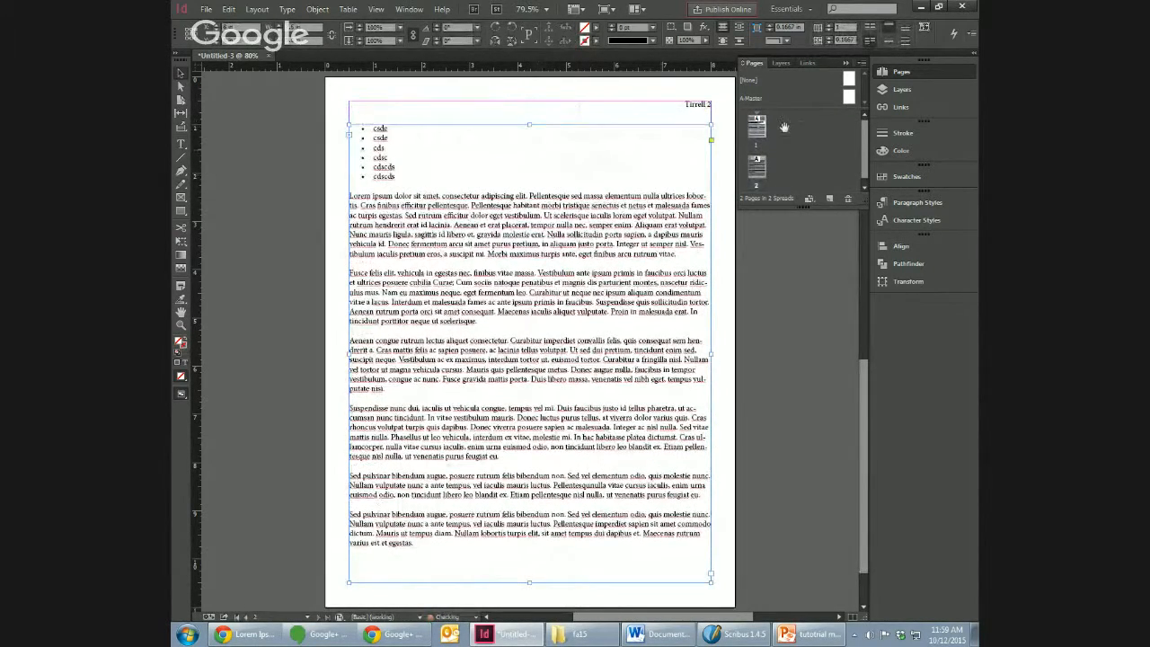
Step: Add the author's first name before the surname in the A-Master header and check the header on pages 1 and 2
double_click(842, 97)
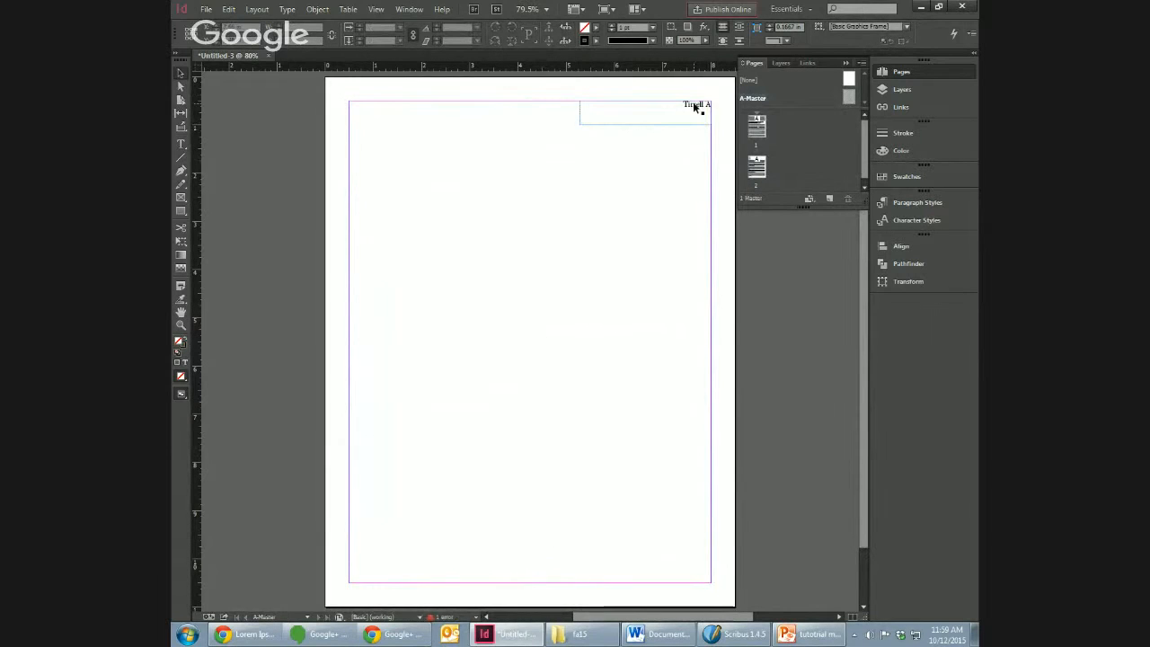
double_click(687, 104)
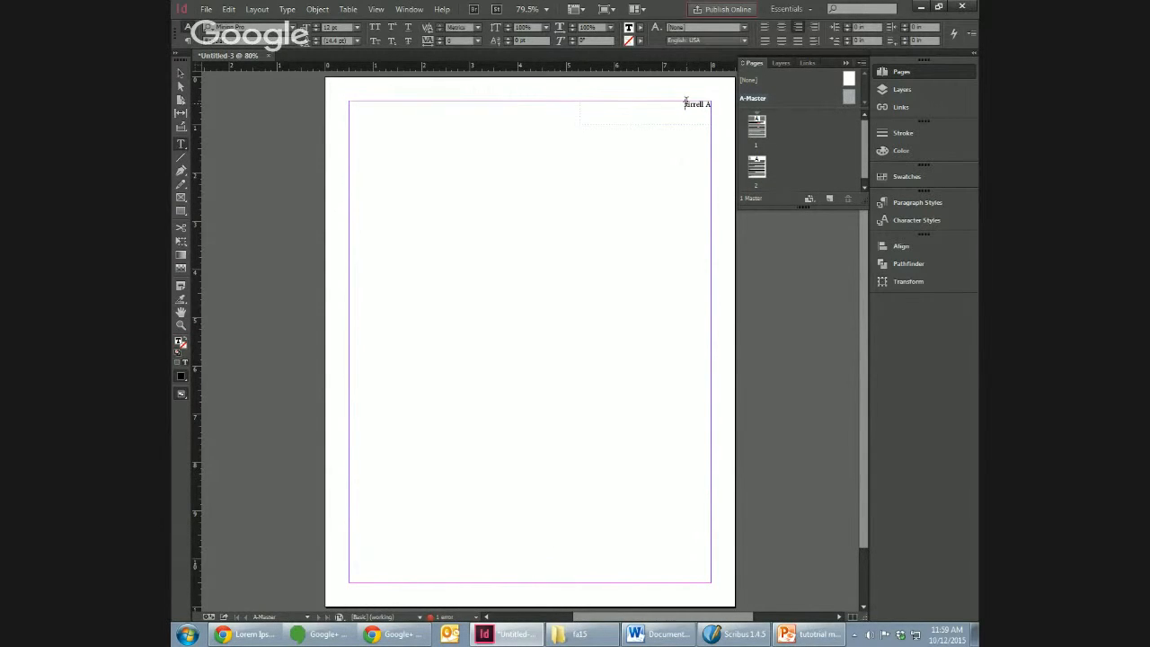
type("Jeremy")
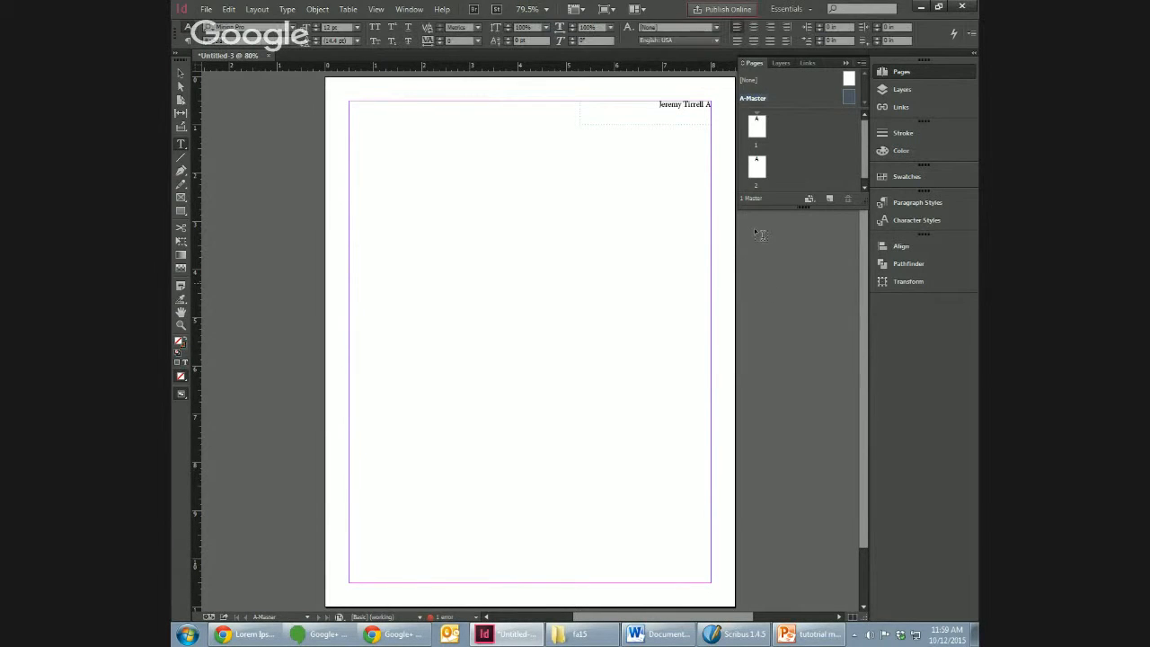
double_click(764, 127)
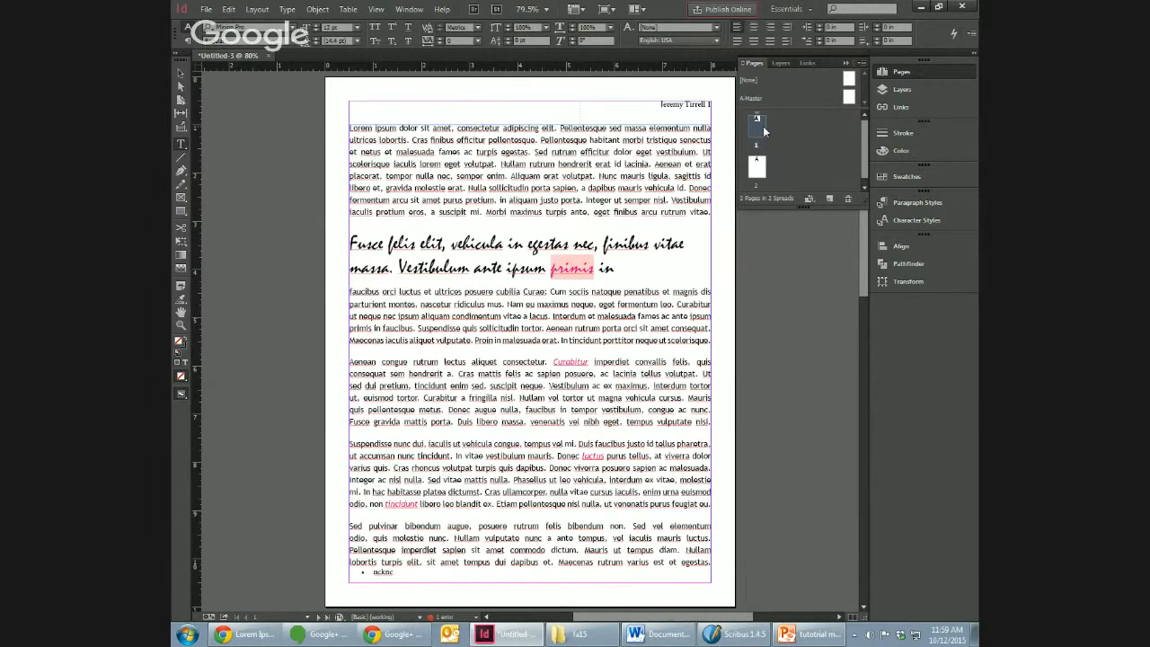
double_click(757, 161)
double_click(849, 97)
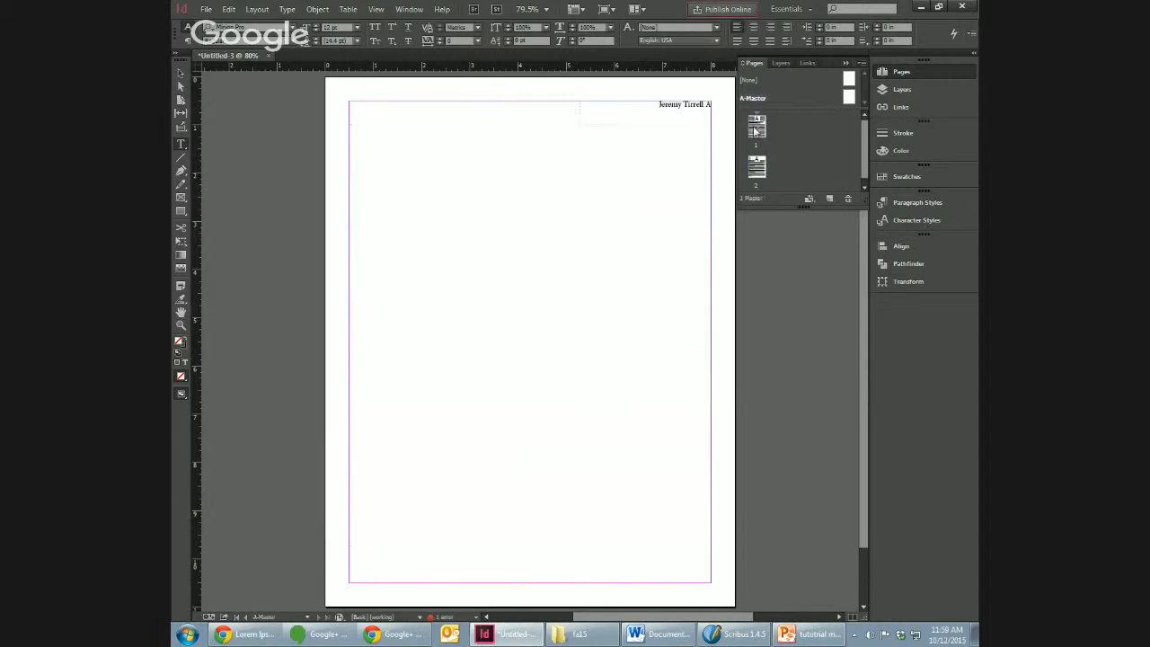
double_click(756, 131)
double_click(757, 165)
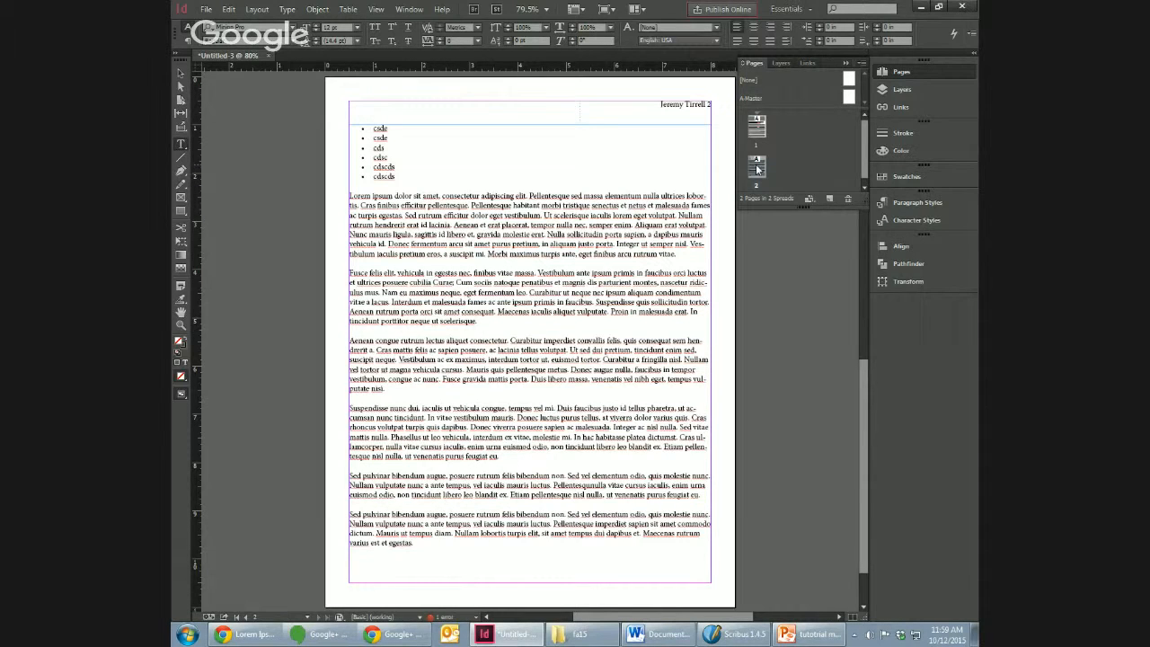
right_click(757, 169)
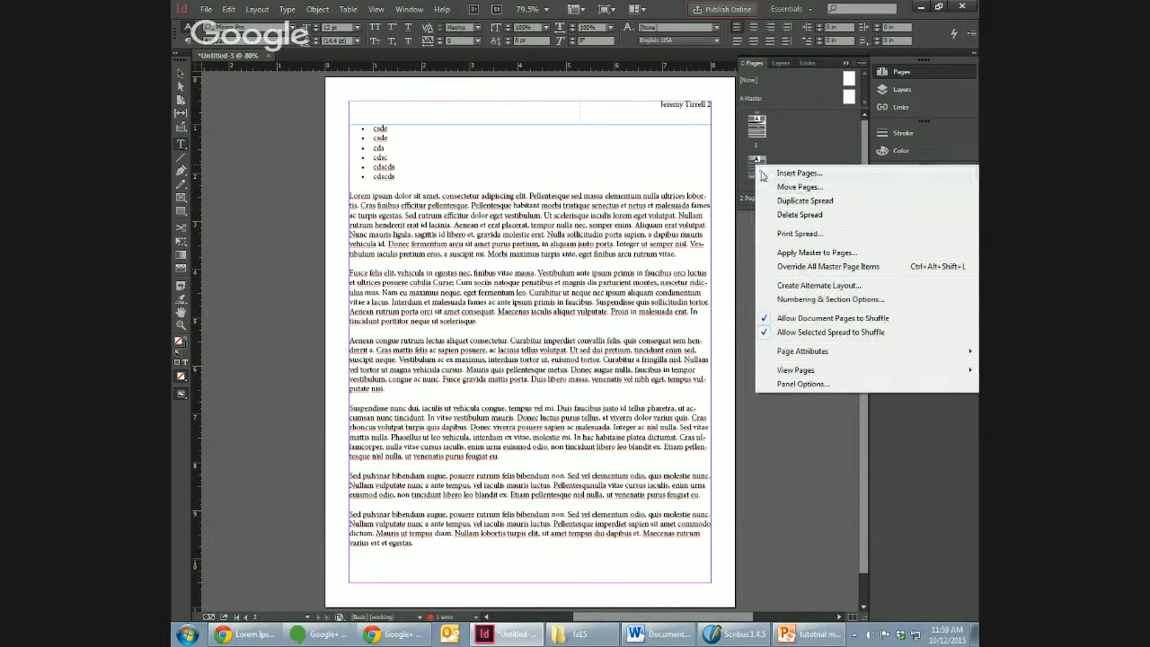
left_click(813, 255)
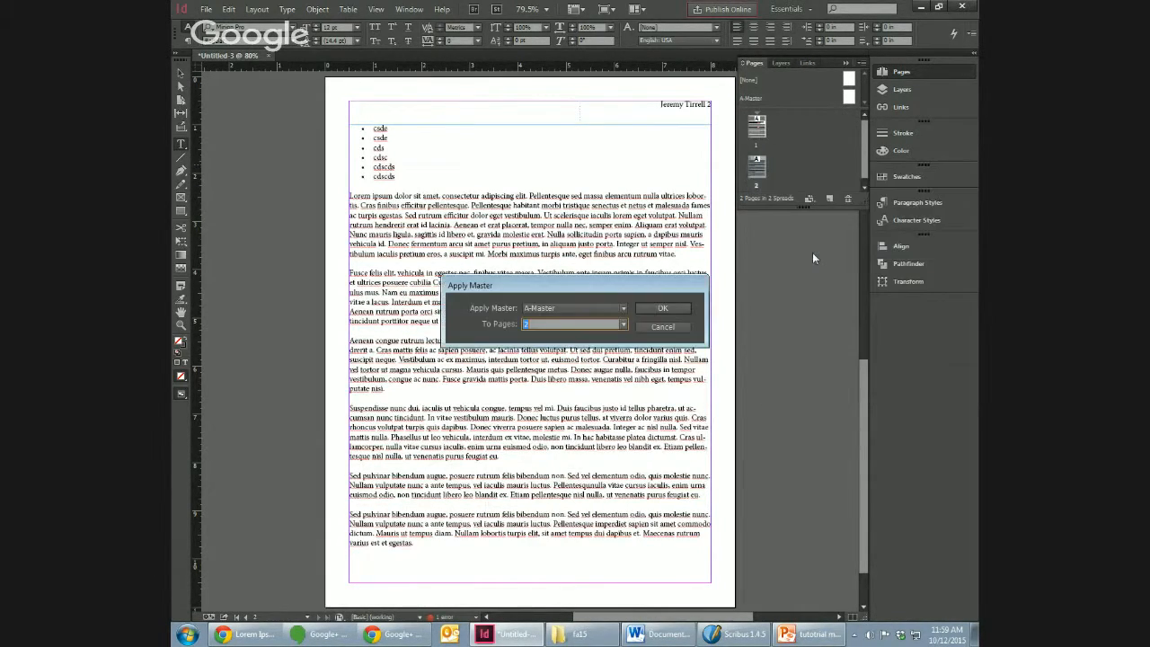
left_click(672, 321)
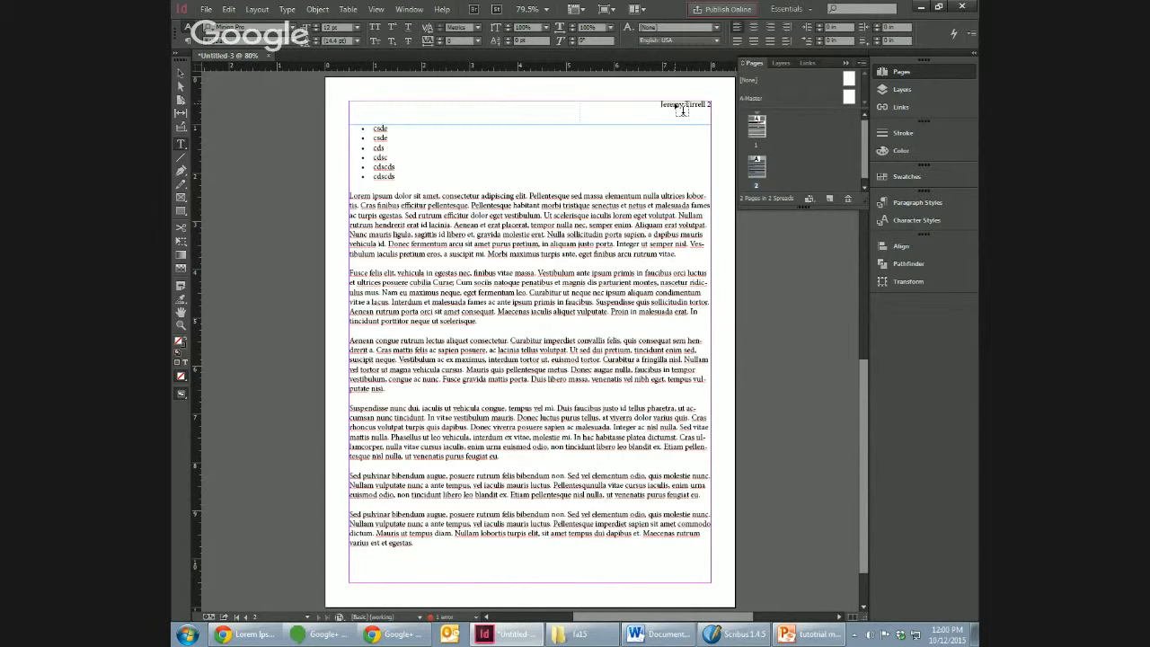
Step: Create a second, blank master page and compare it with A-Master
left_click(754, 103)
double_click(755, 103)
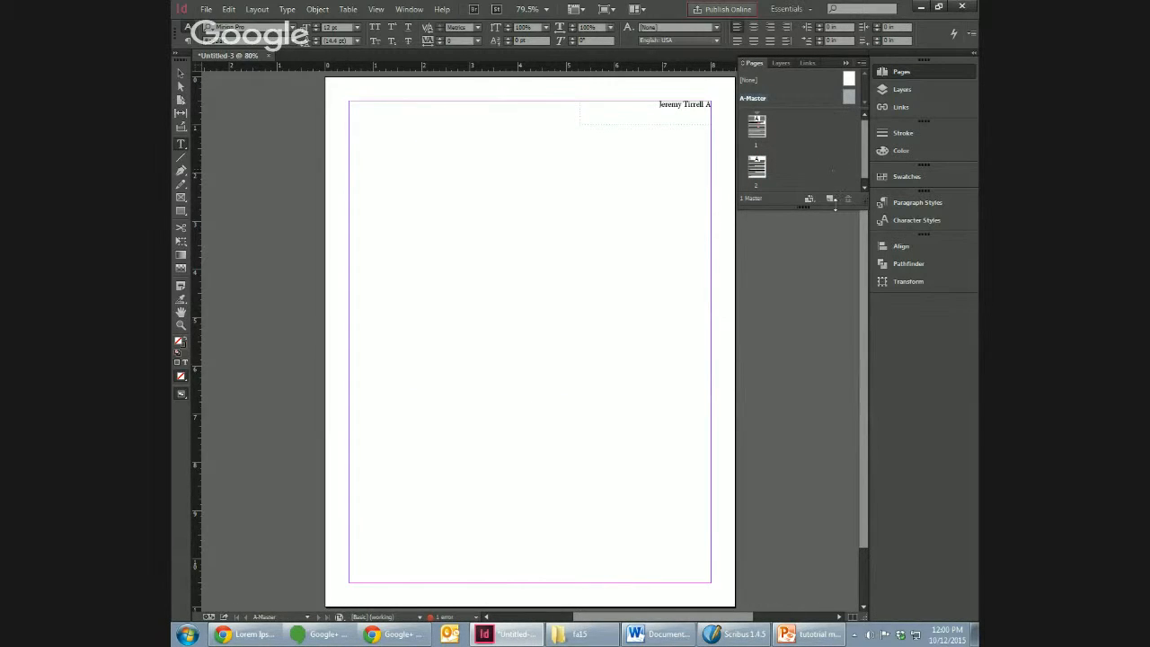
left_click(829, 199)
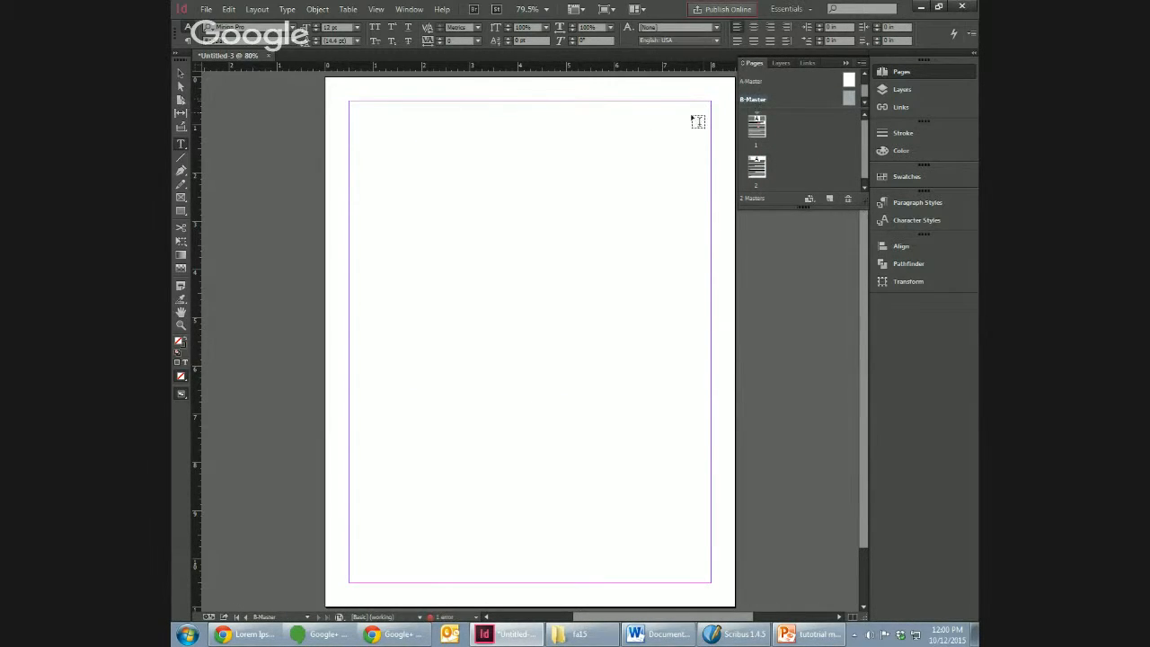
double_click(761, 80)
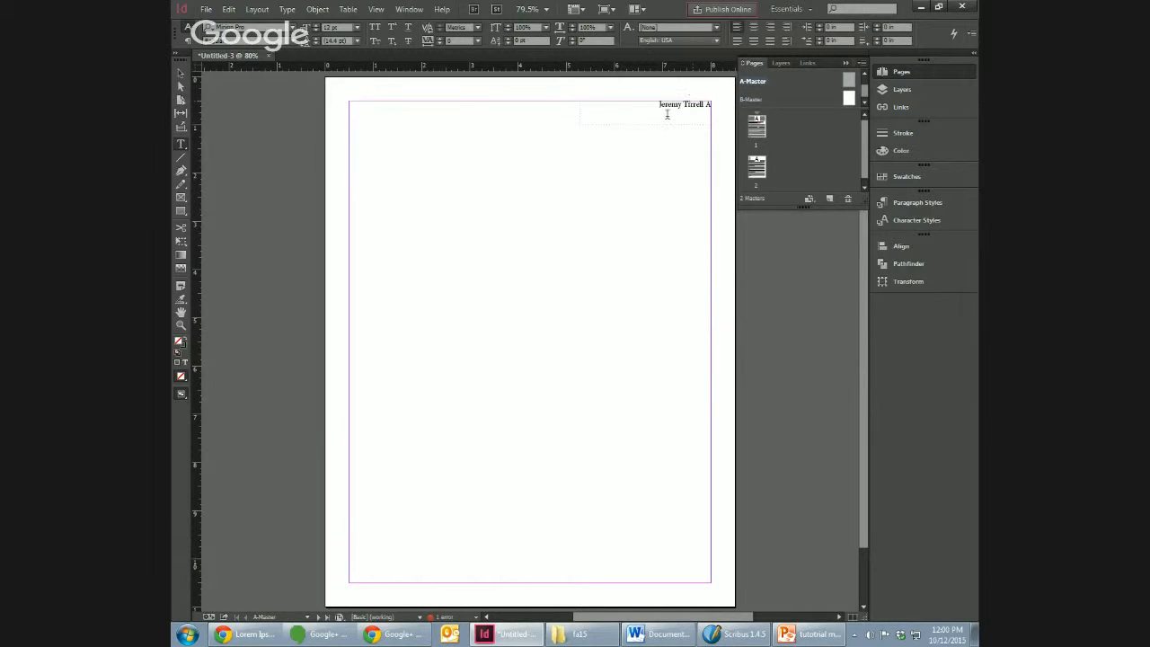
double_click(759, 100)
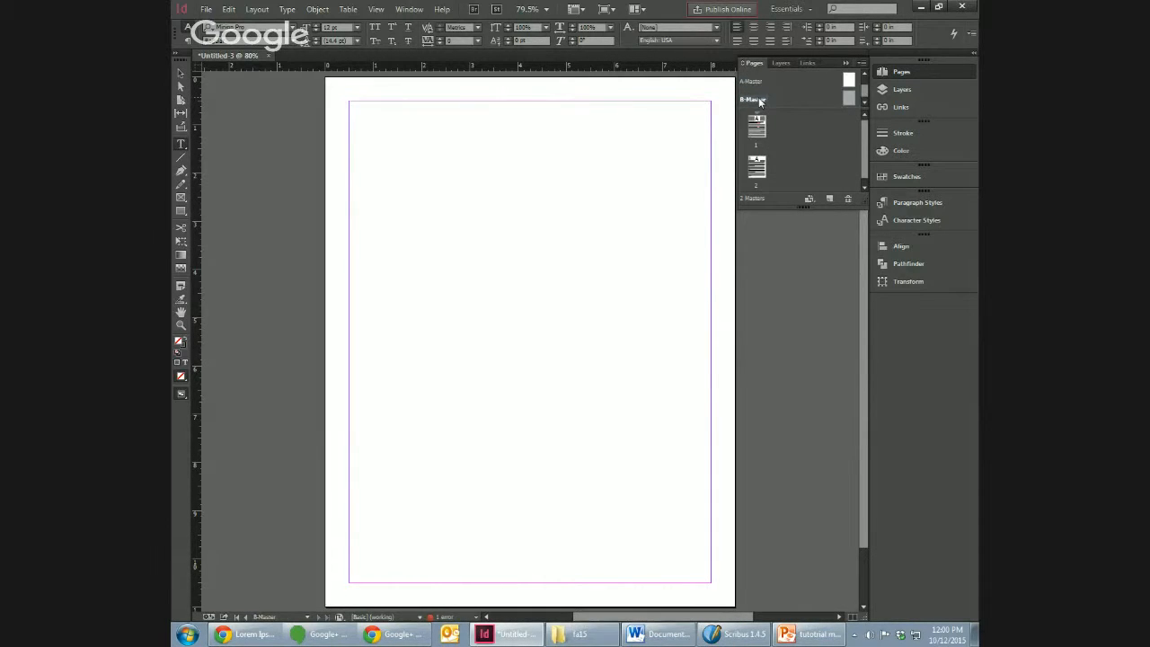
Step: Apply B-Master to page 2
double_click(757, 180)
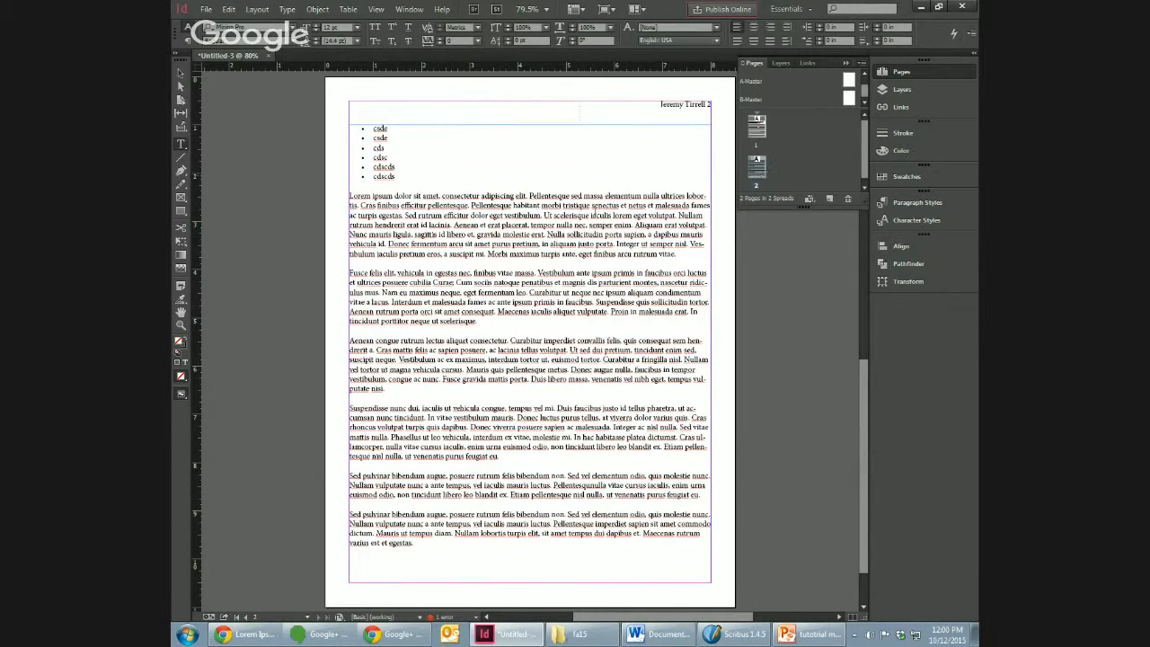
left_click(595, 214)
right_click(759, 168)
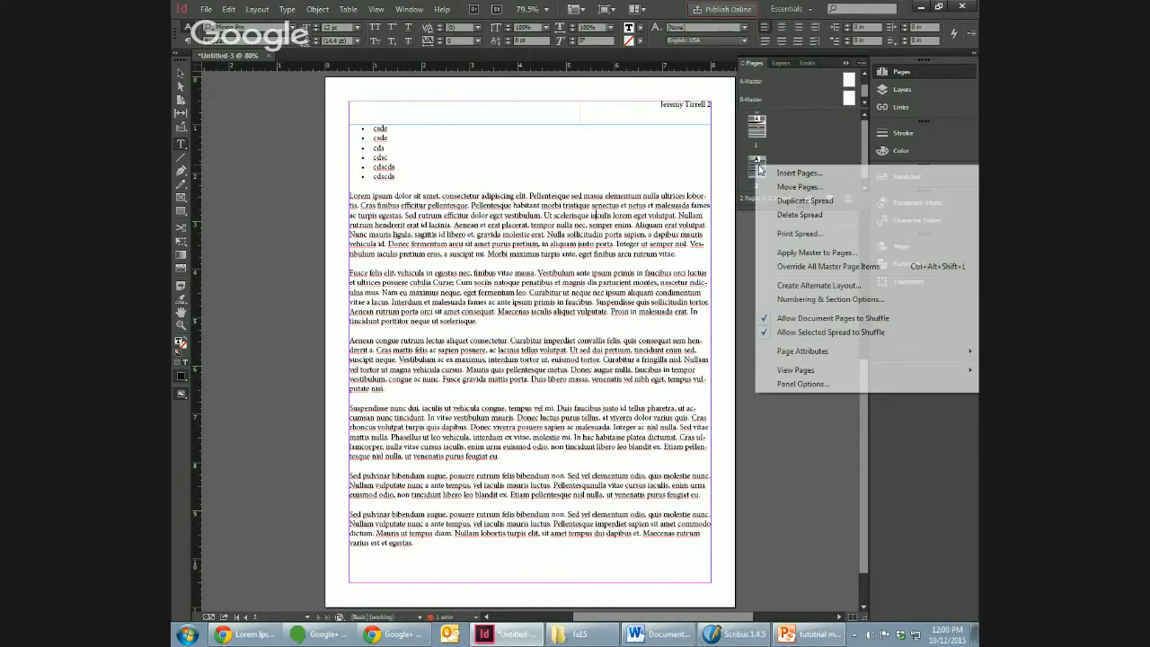
left_click(820, 254)
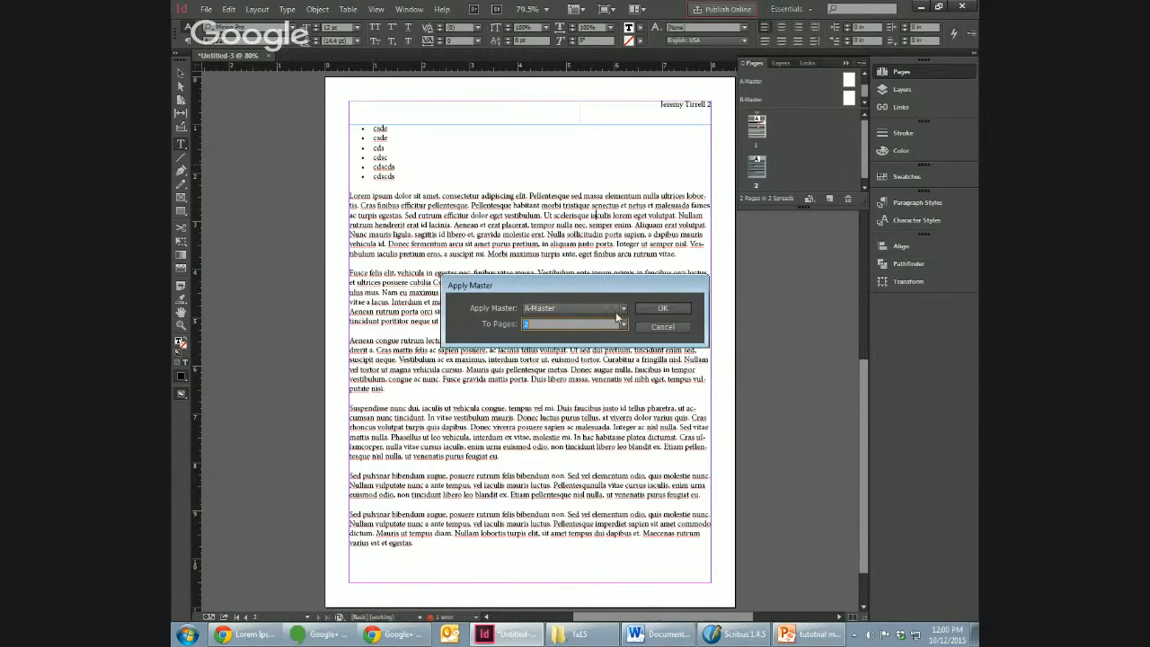
left_click(607, 308)
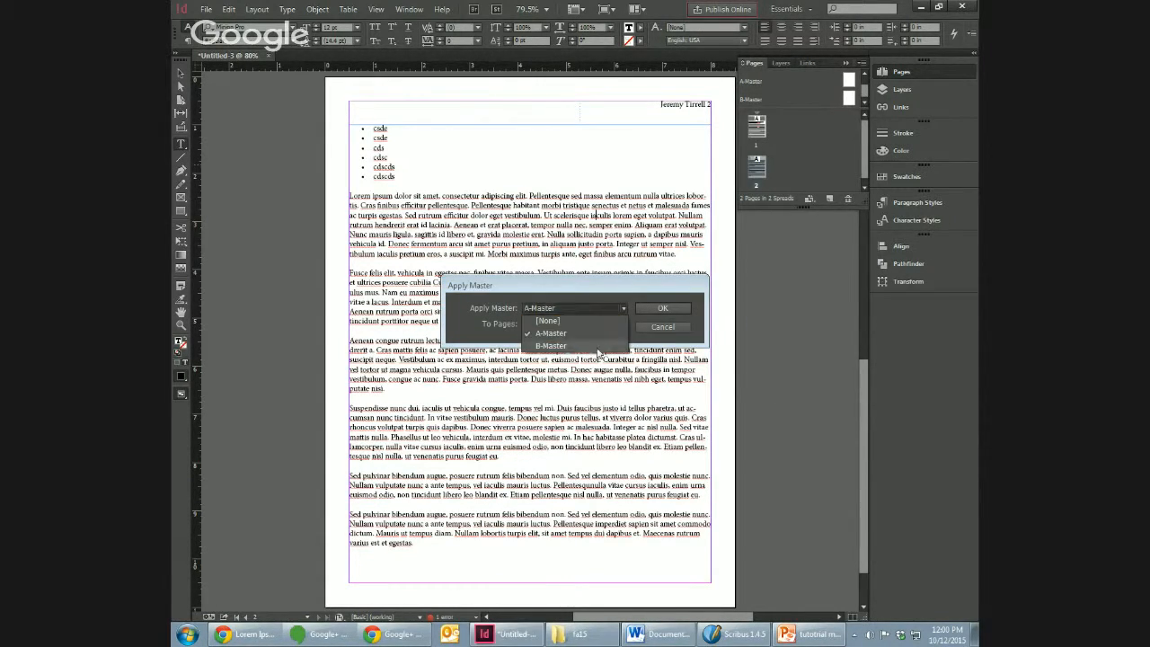
left_click(575, 349)
left_click(654, 307)
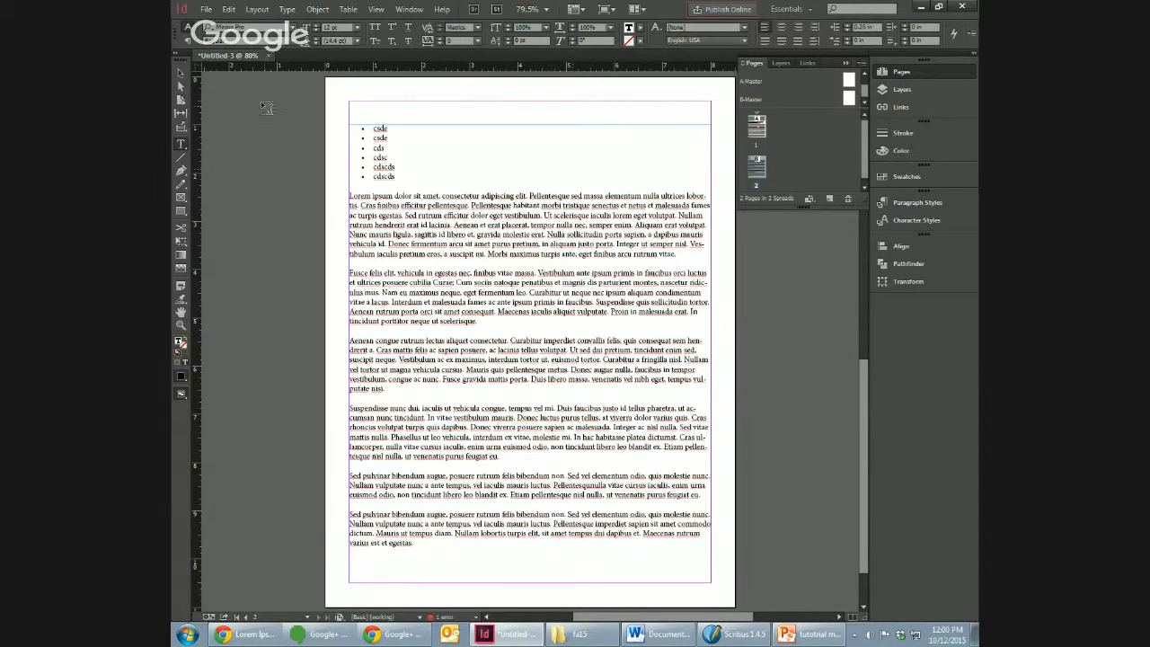
Step: Extend the top edge of page 2's body text frame up to the top margin
left_click(181, 87)
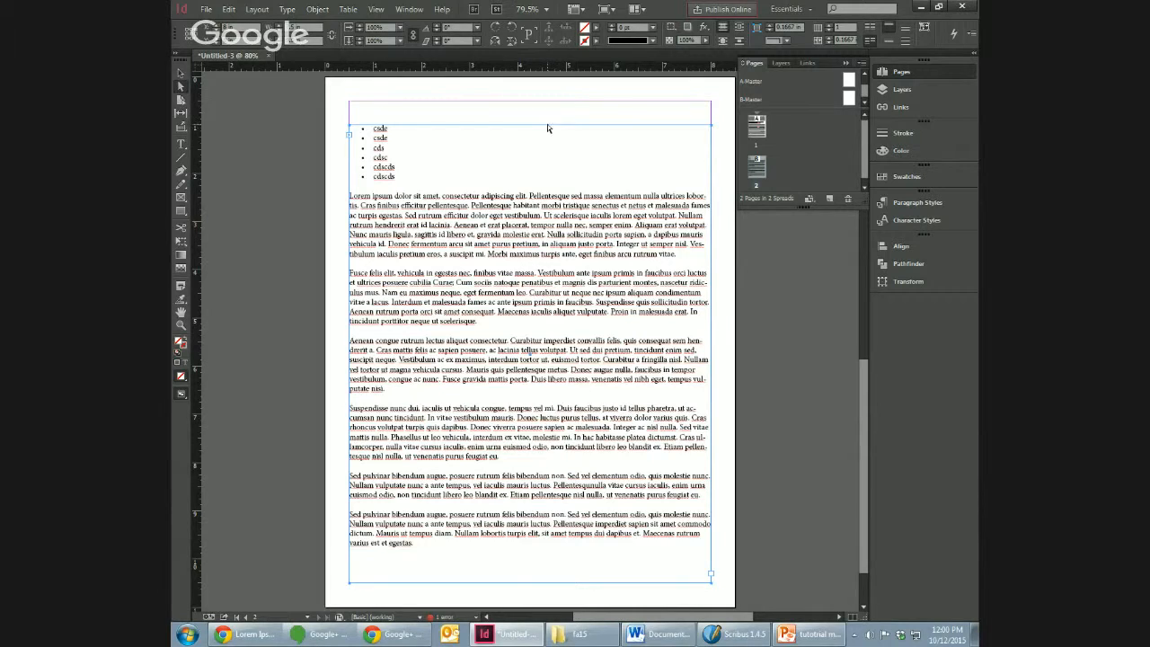
left_click(181, 73)
left_click_drag(529, 124, 528, 102)
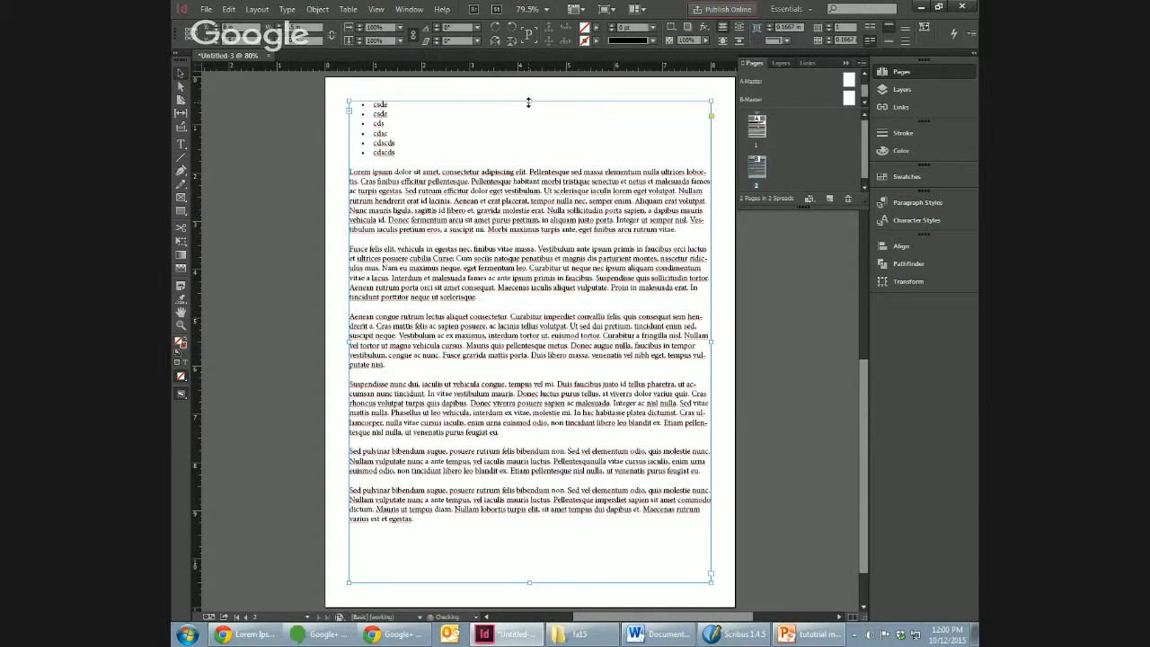
Step: Left-align the justified body paragraph directly below the script pull quote on page 1
double_click(757, 134)
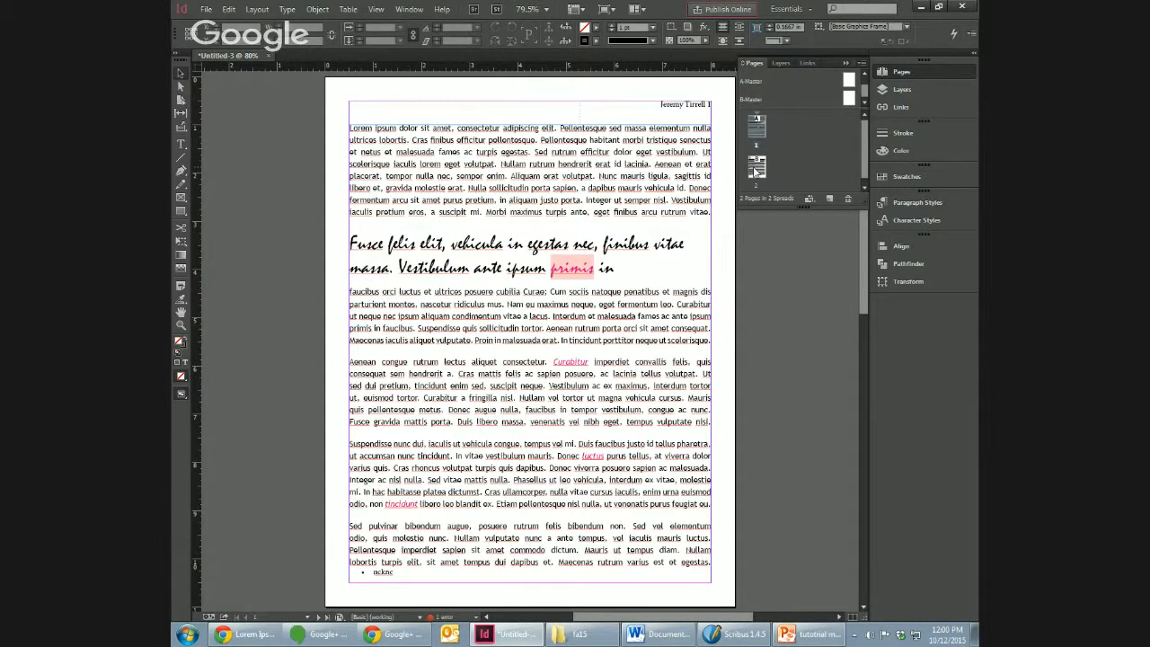
left_click(598, 329)
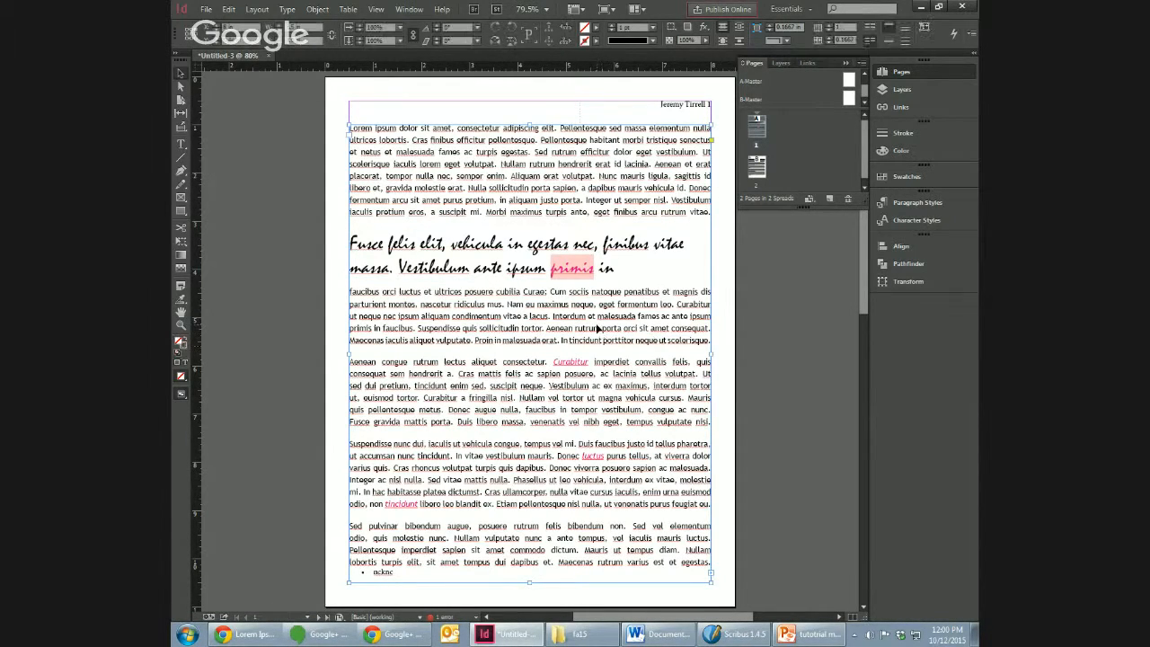
double_click(597, 329)
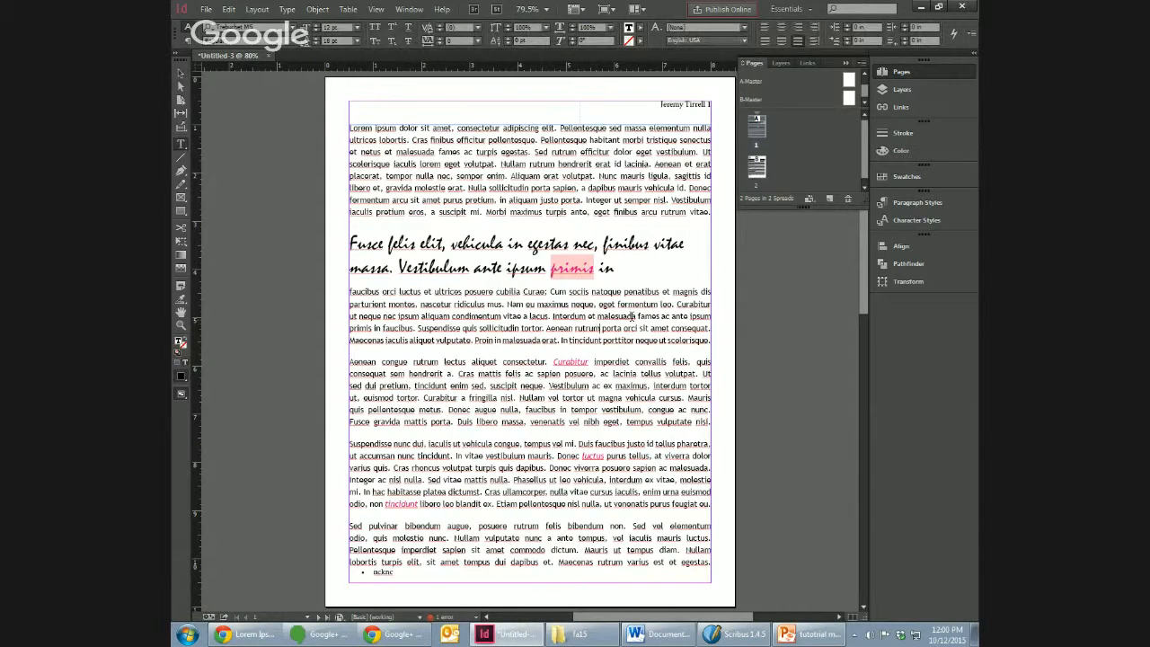
triple_click(611, 328)
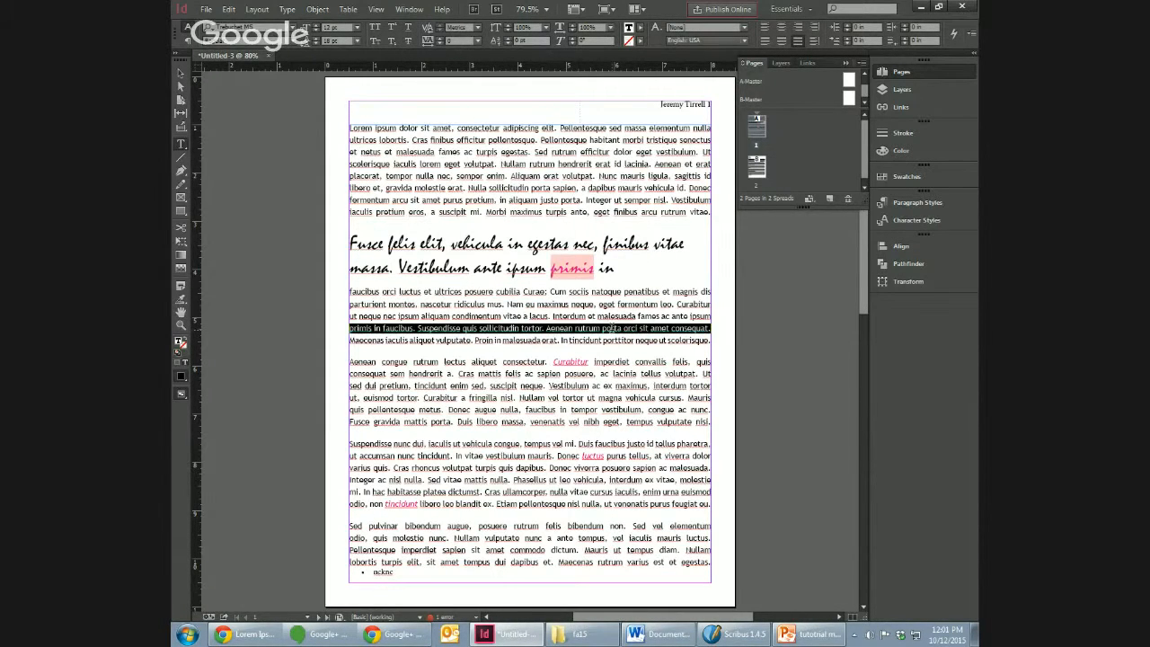
left_click(613, 315)
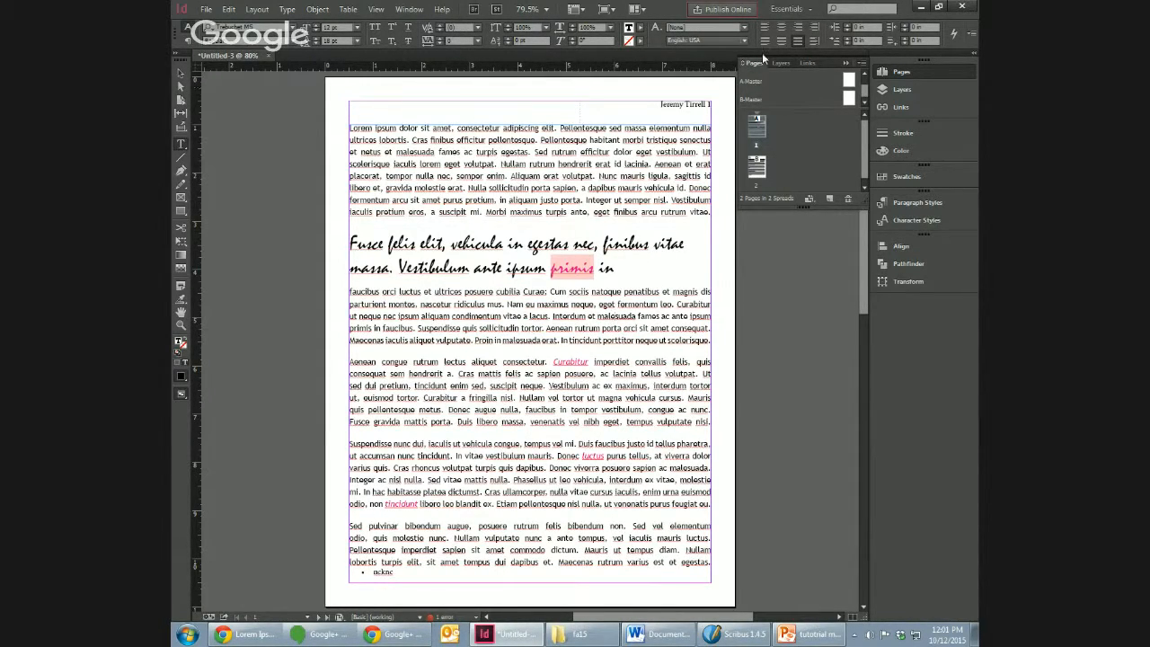
left_click(765, 28)
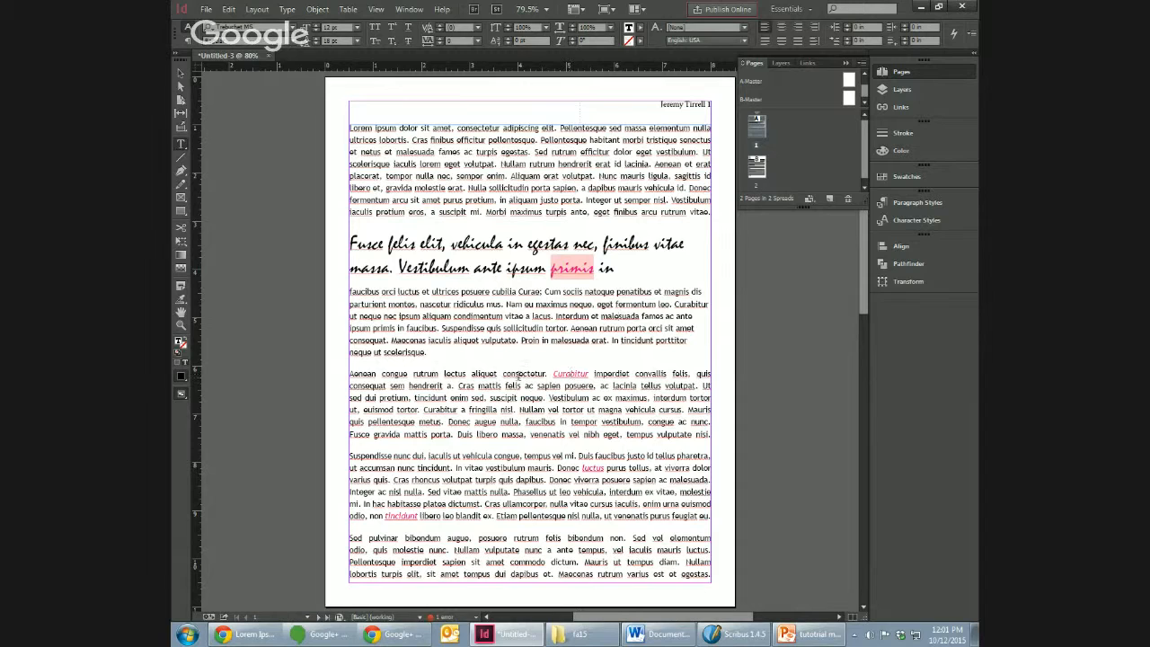
Step: Reapply the "body paragraph" paragraph style to the paragraph below the pull quote to clear its alignment override
left_click(916, 202)
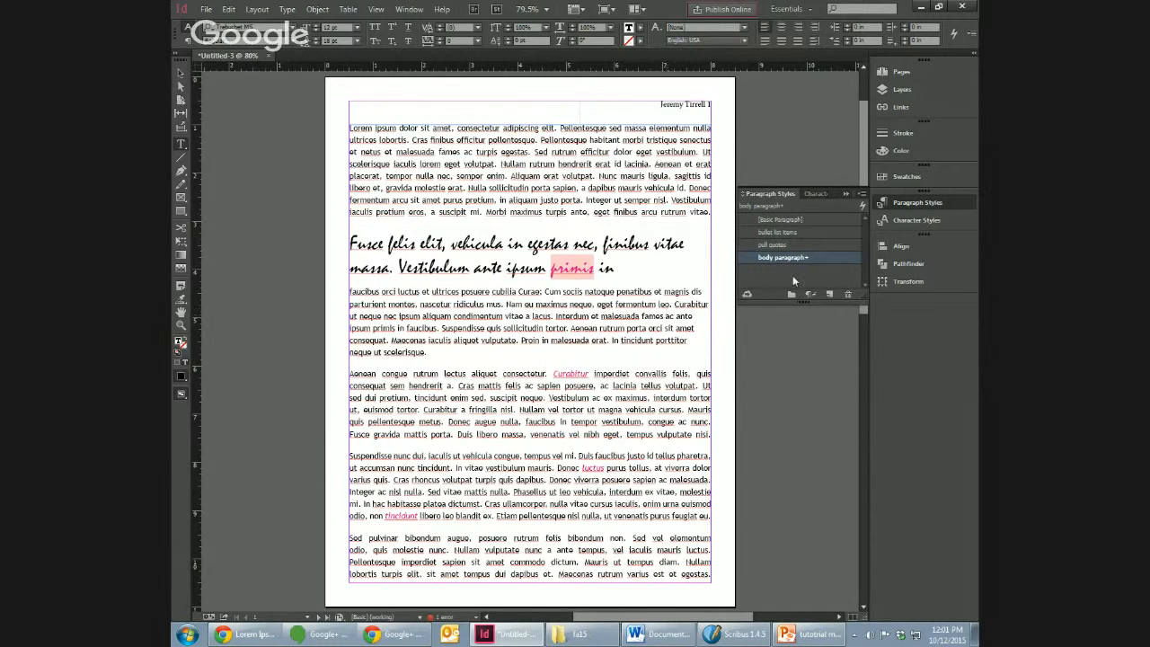
right_click(663, 309)
key("Escape")
left_click(781, 257)
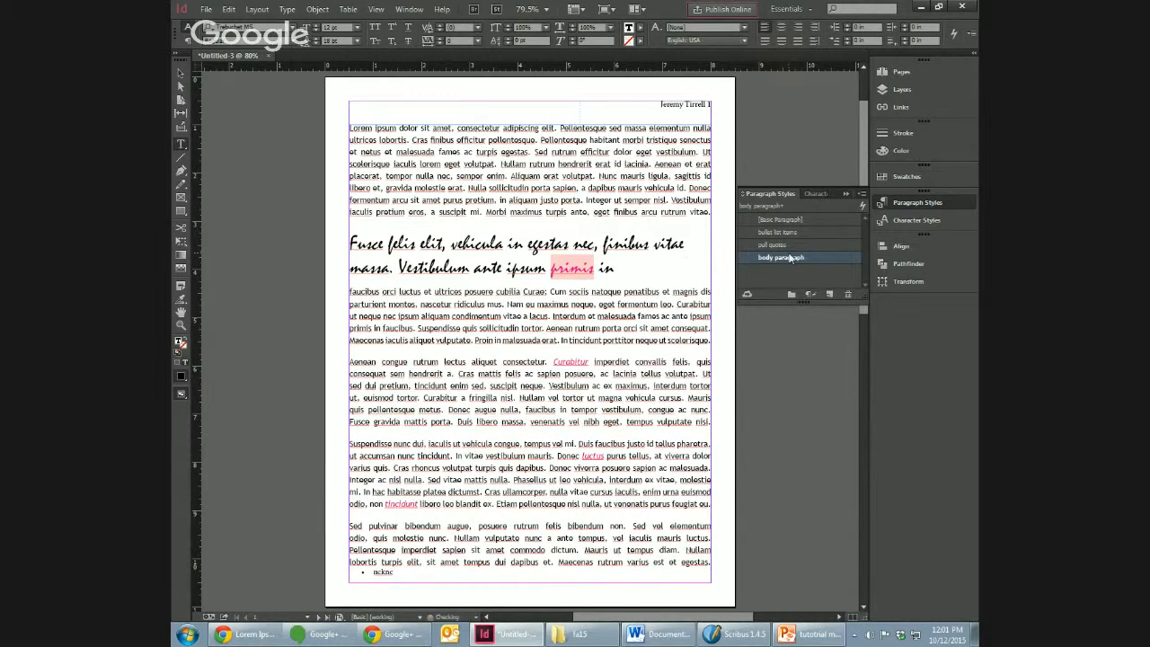
Step: Select page 1's body text frame and open the Place dialog with the file type filter on Importable Files
left_click(682, 327)
left_click(180, 73)
left_click(374, 126)
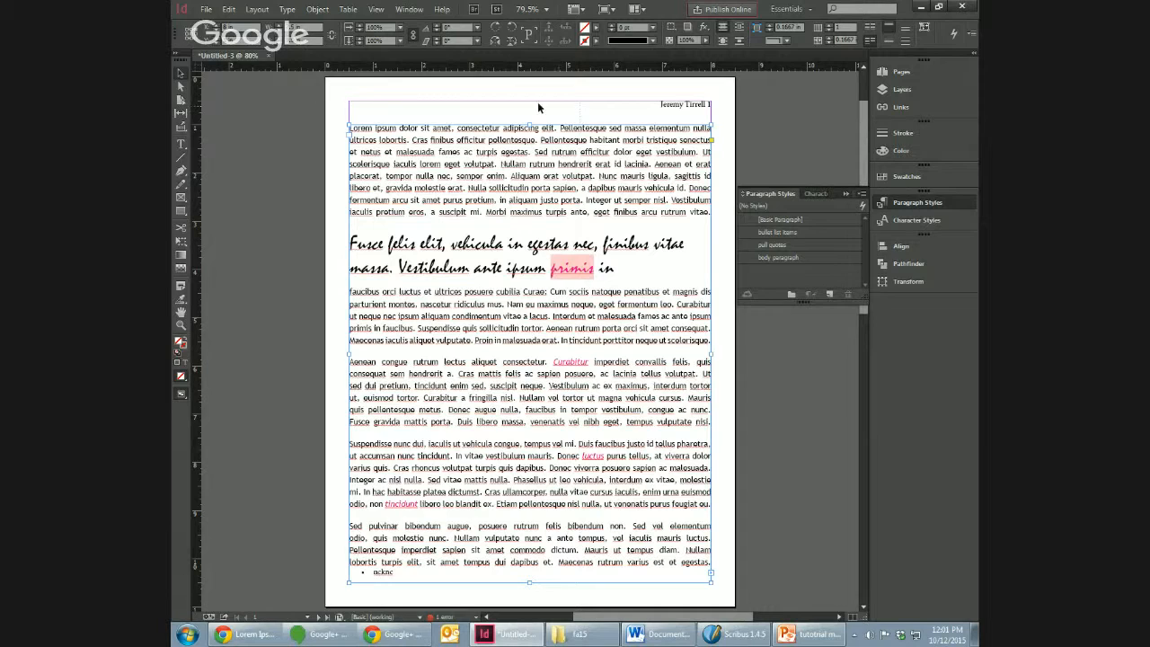
left_click(230, 10)
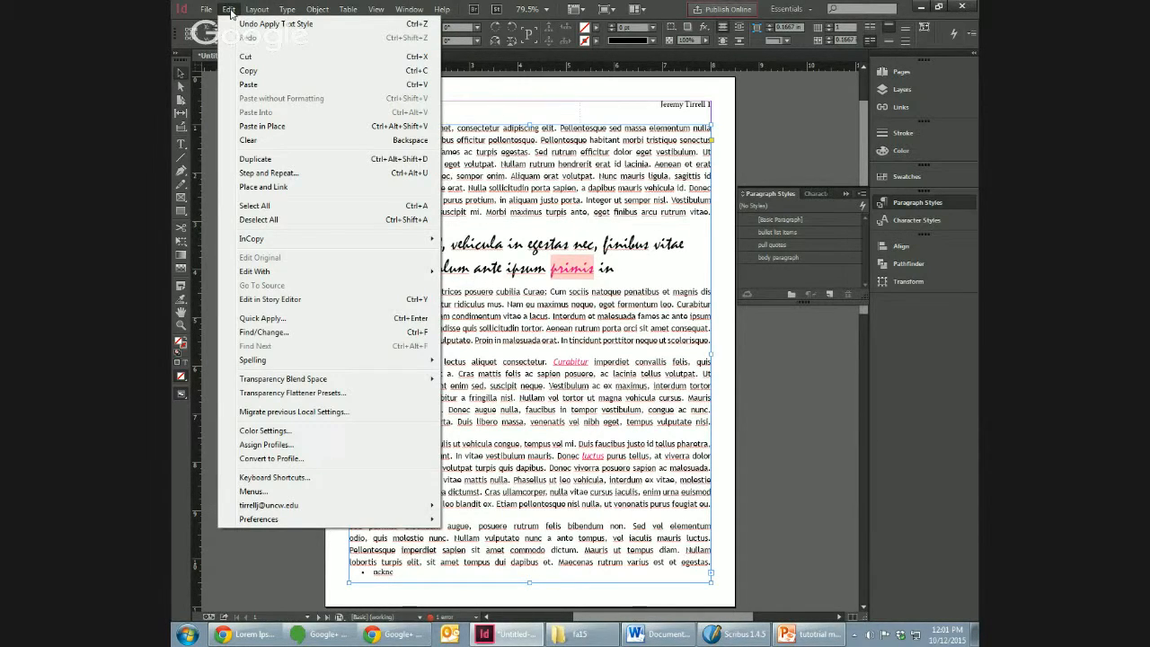
mouse_move(206, 9)
left_click(254, 189)
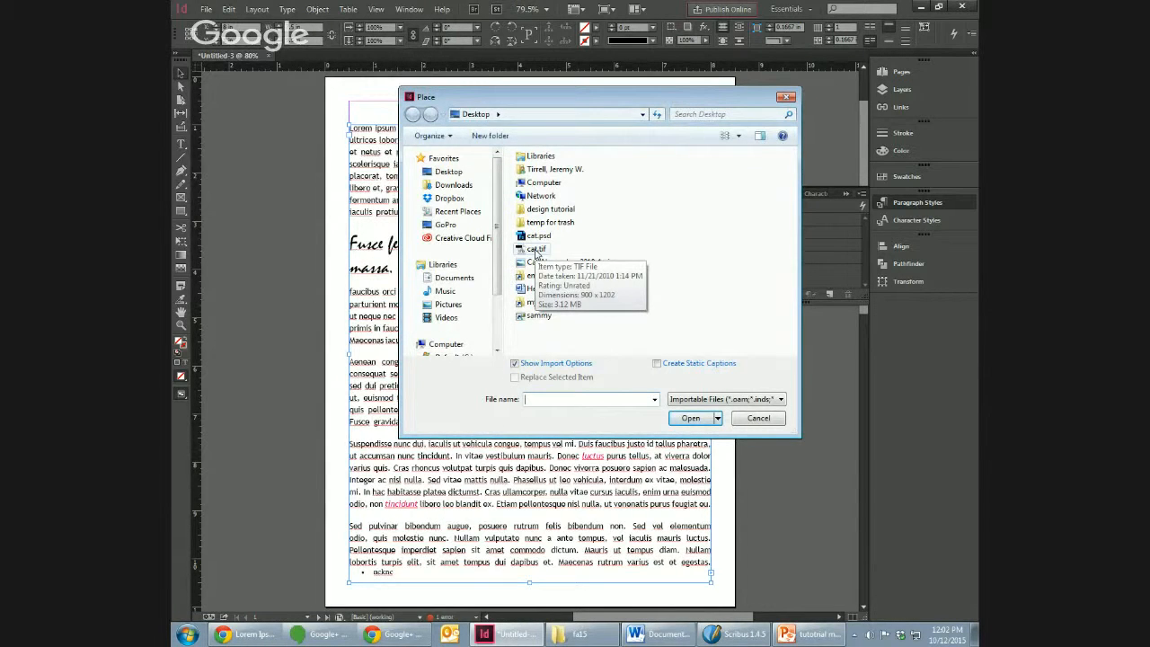
left_click(726, 399)
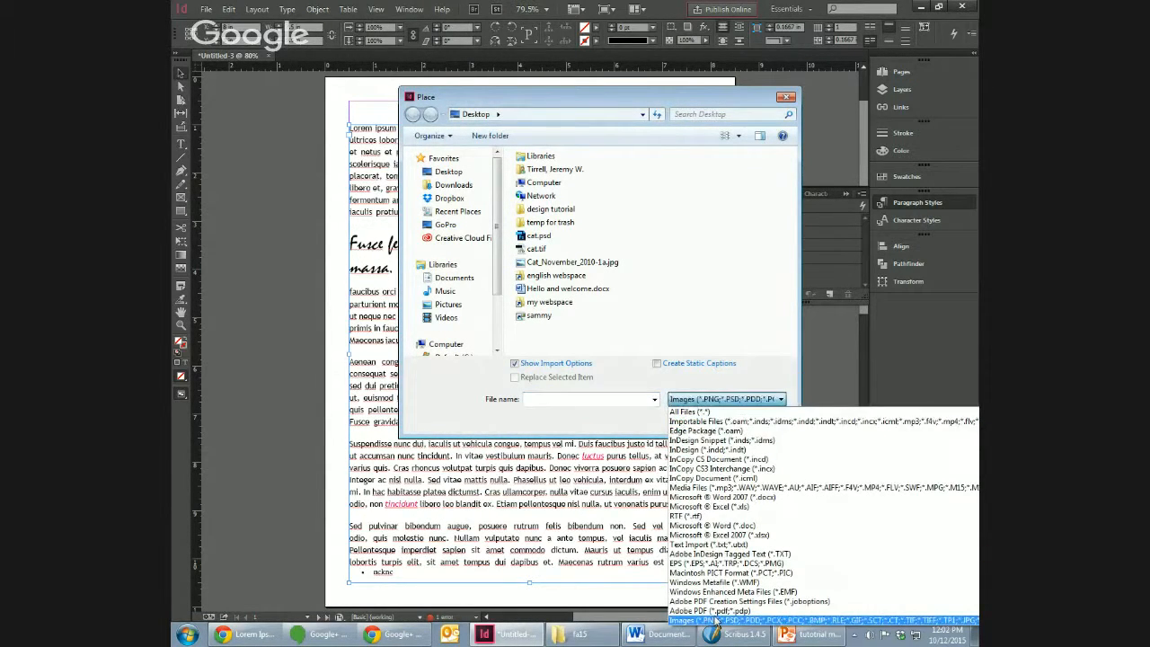
left_click(709, 421)
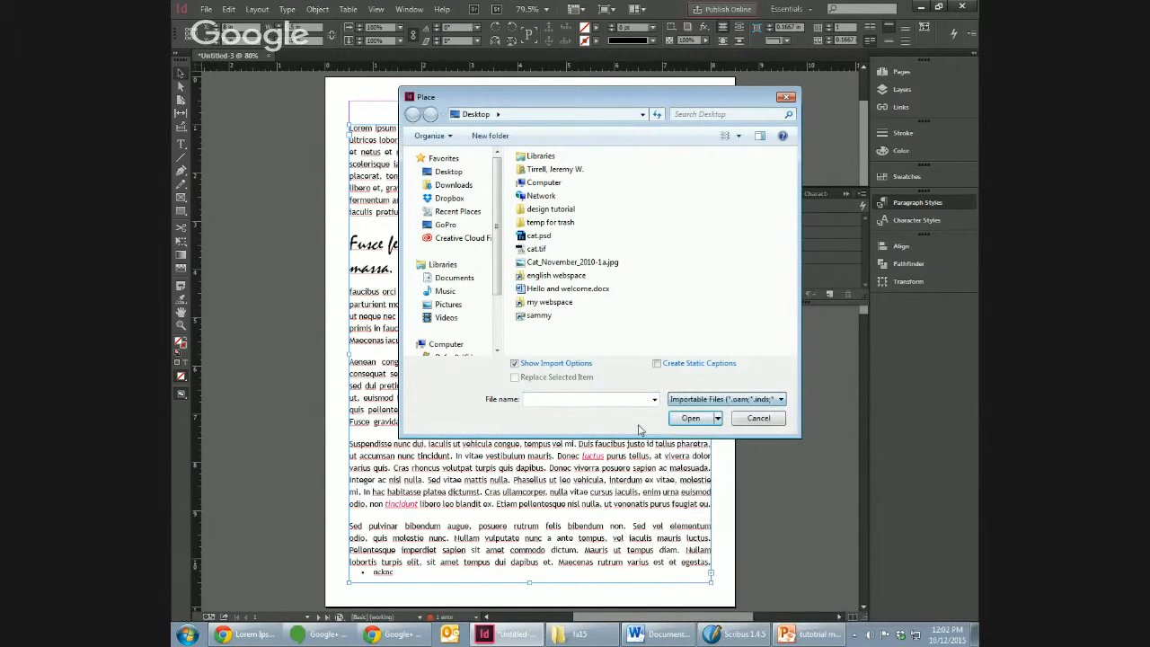
Step: Import cat.tif from the Desktop with the default image import options and place it over page 1's body text
left_click(536, 249)
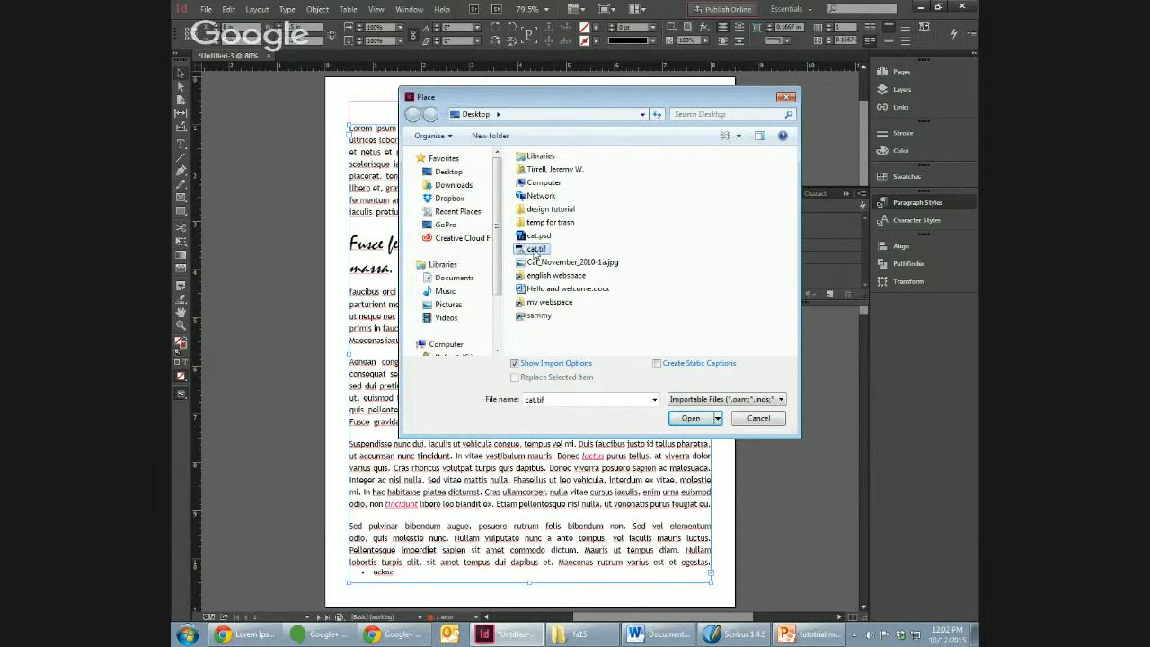
left_click(536, 251)
left_click(684, 422)
left_click(694, 419)
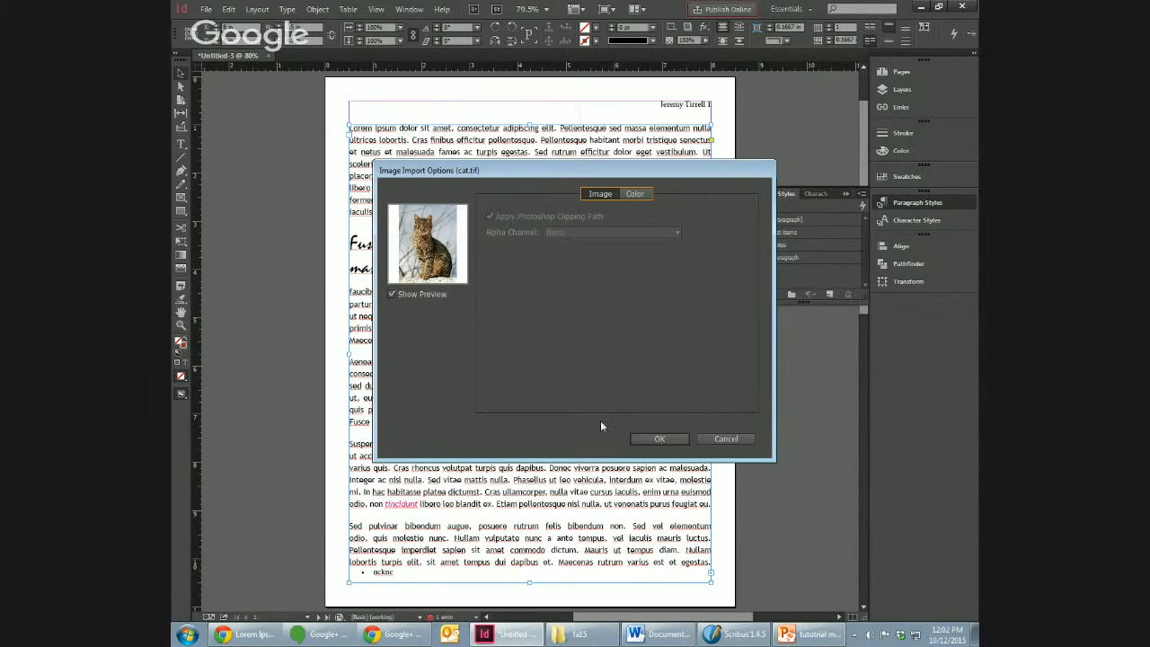
left_click(657, 439)
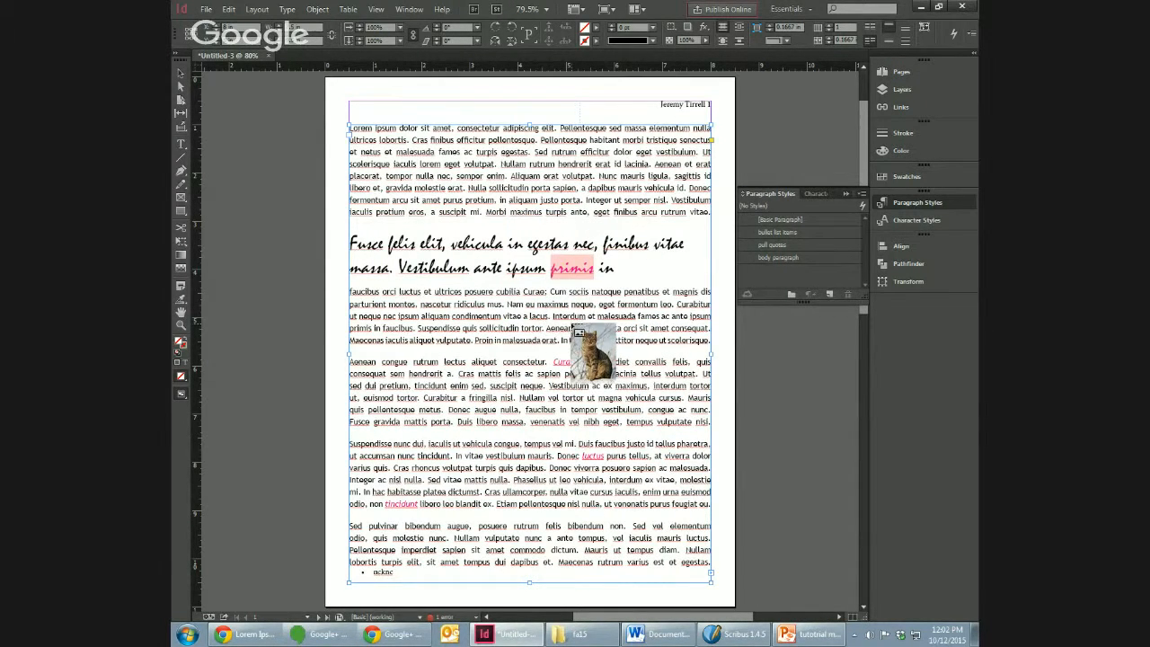
left_click(572, 326)
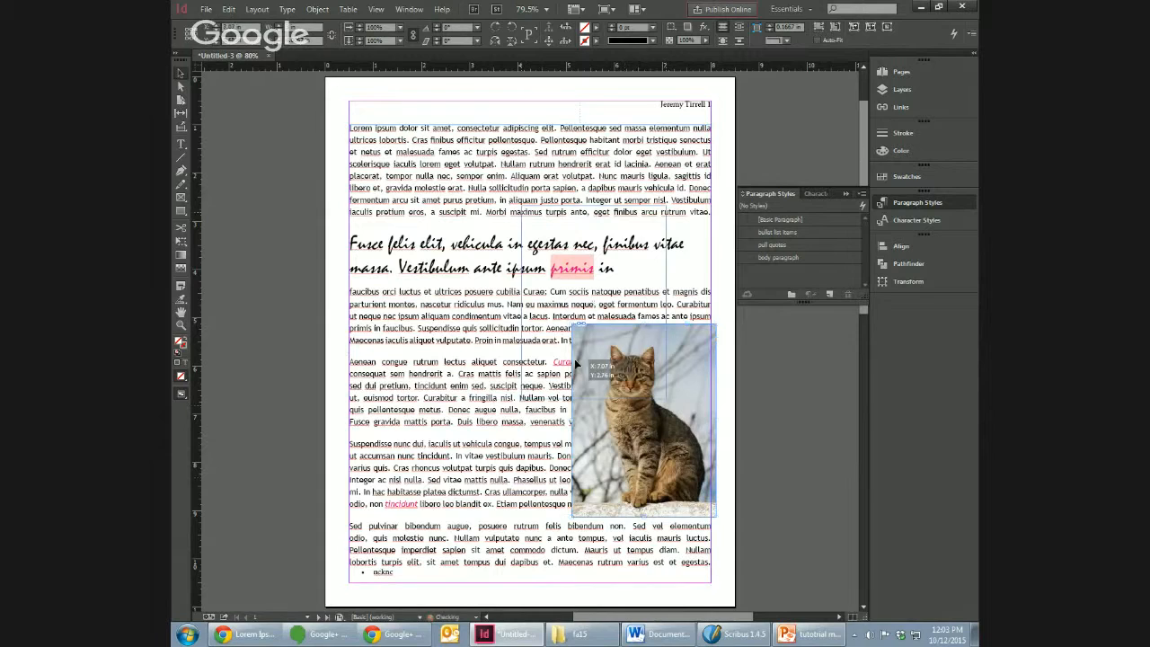
Step: Move the cat image just below the pull quote, with its right edge on page 1's right margin
left_click_drag(574, 359, 588, 324)
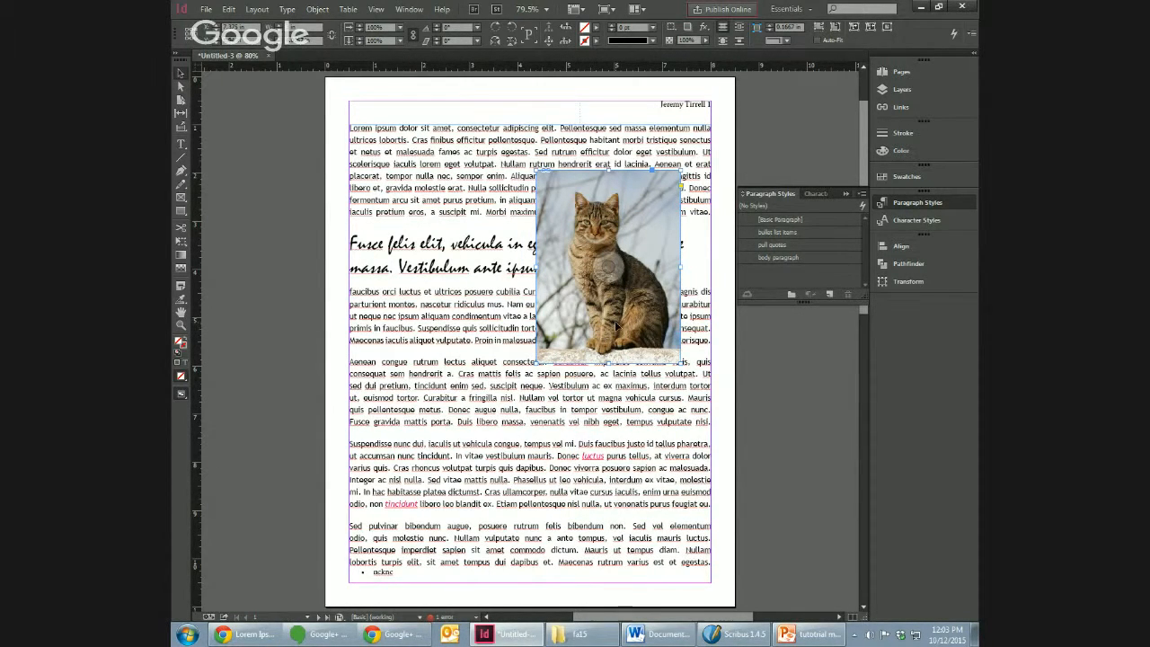
left_click_drag(618, 325, 680, 379)
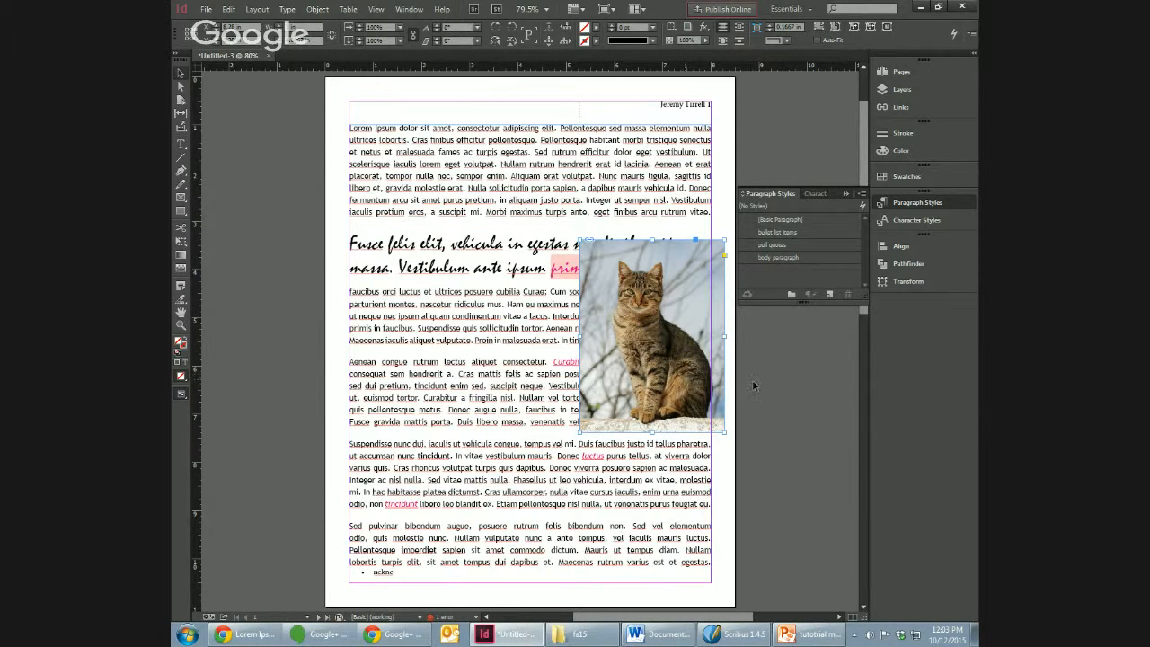
left_click_drag(719, 415, 695, 458)
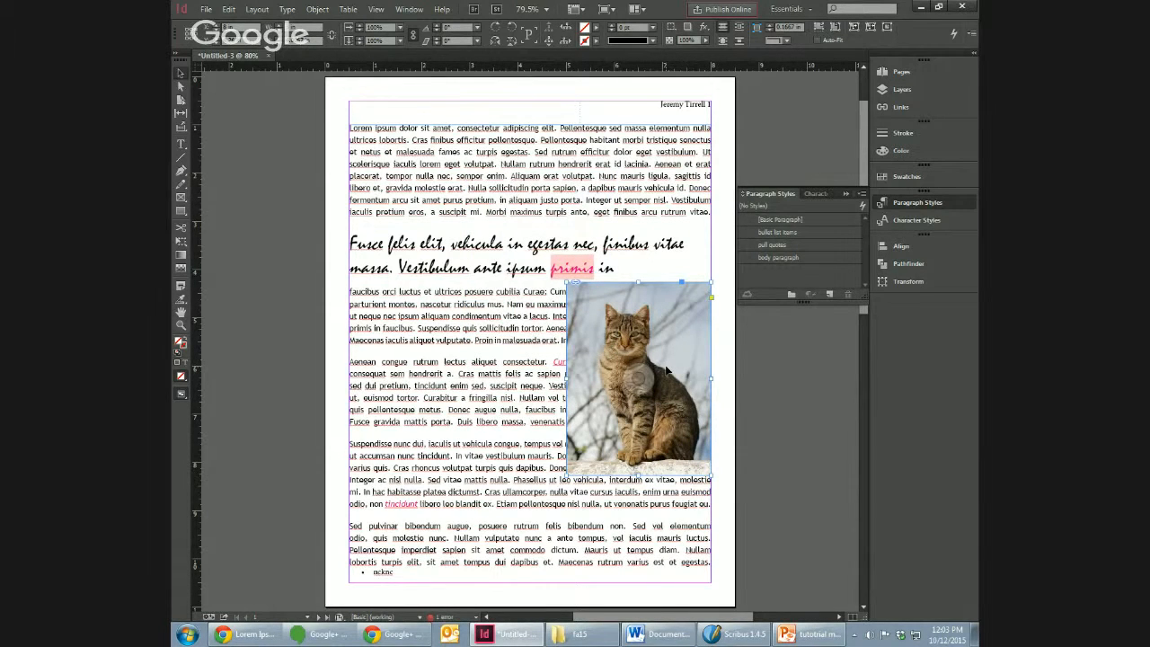
right_click(683, 324)
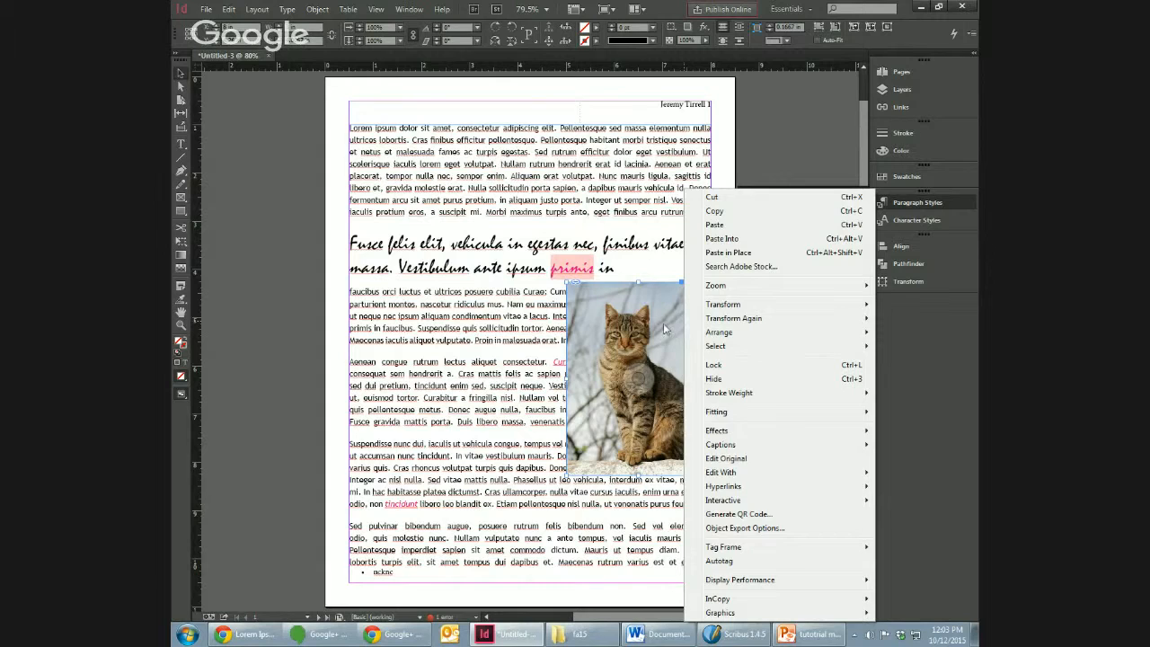
left_click(662, 319)
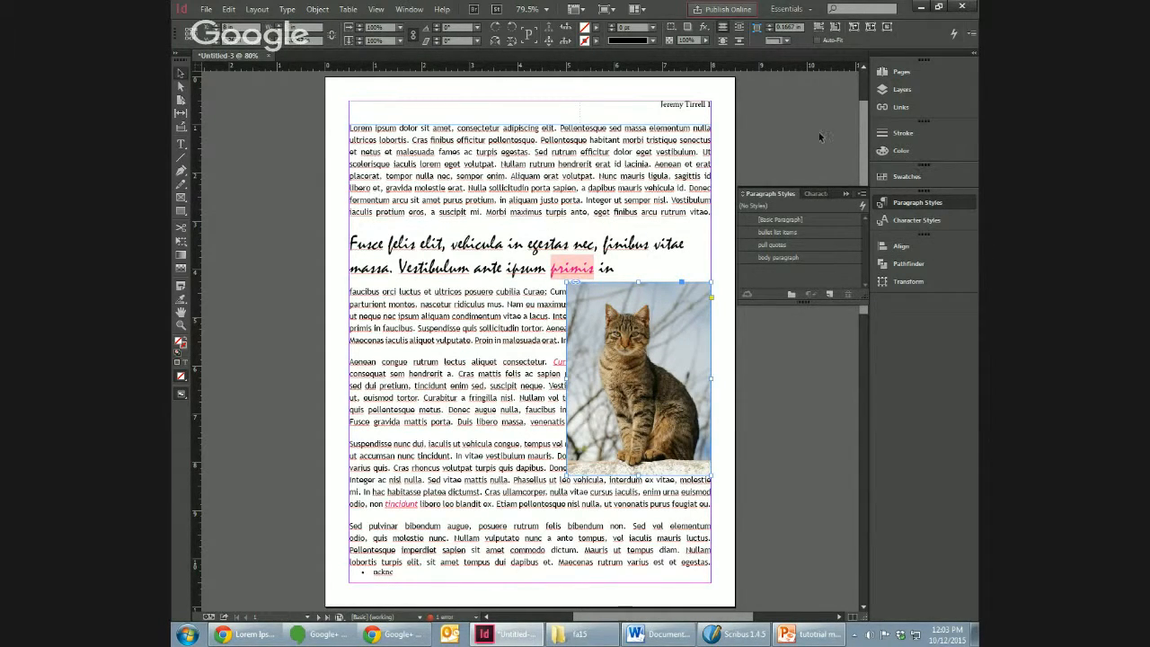
Step: Wrap the body text around the cat image's bounding box and move the image along the right margin beside the pull quote
right_click(672, 314)
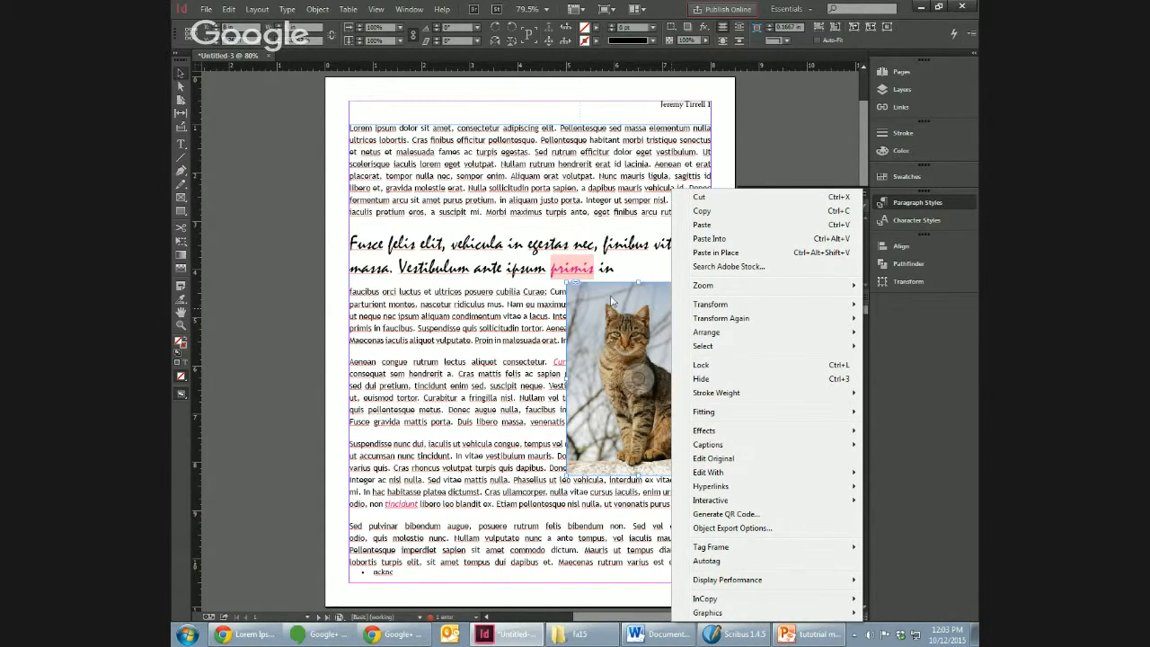
left_click(628, 338)
left_click_drag(686, 325, 687, 169)
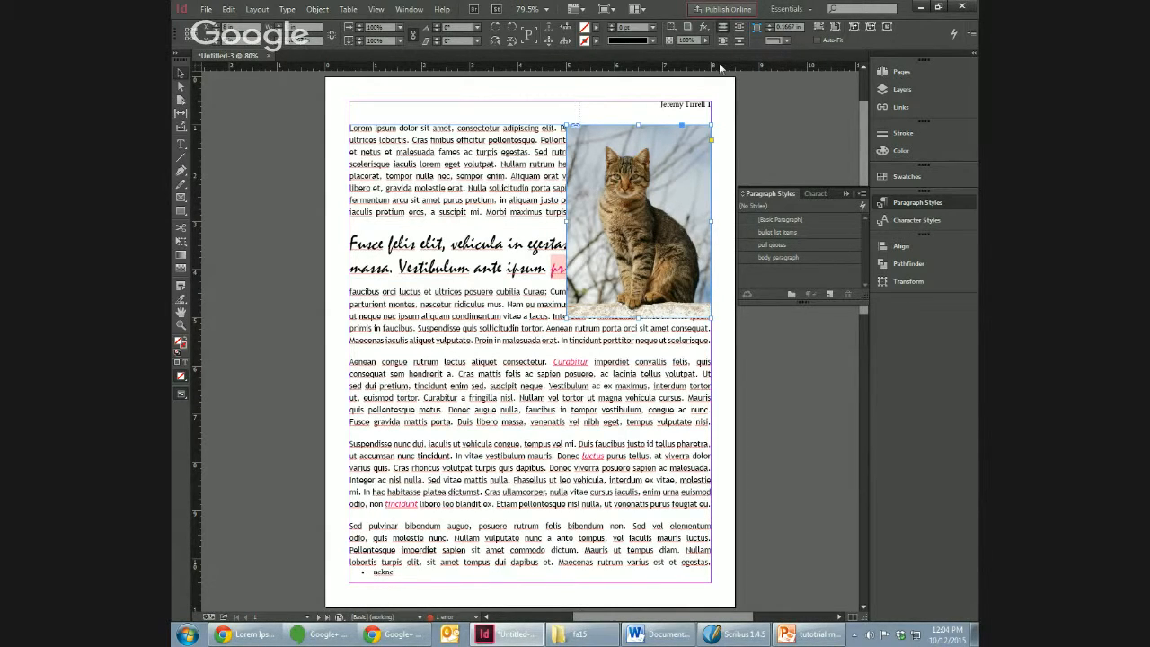
left_click(738, 30)
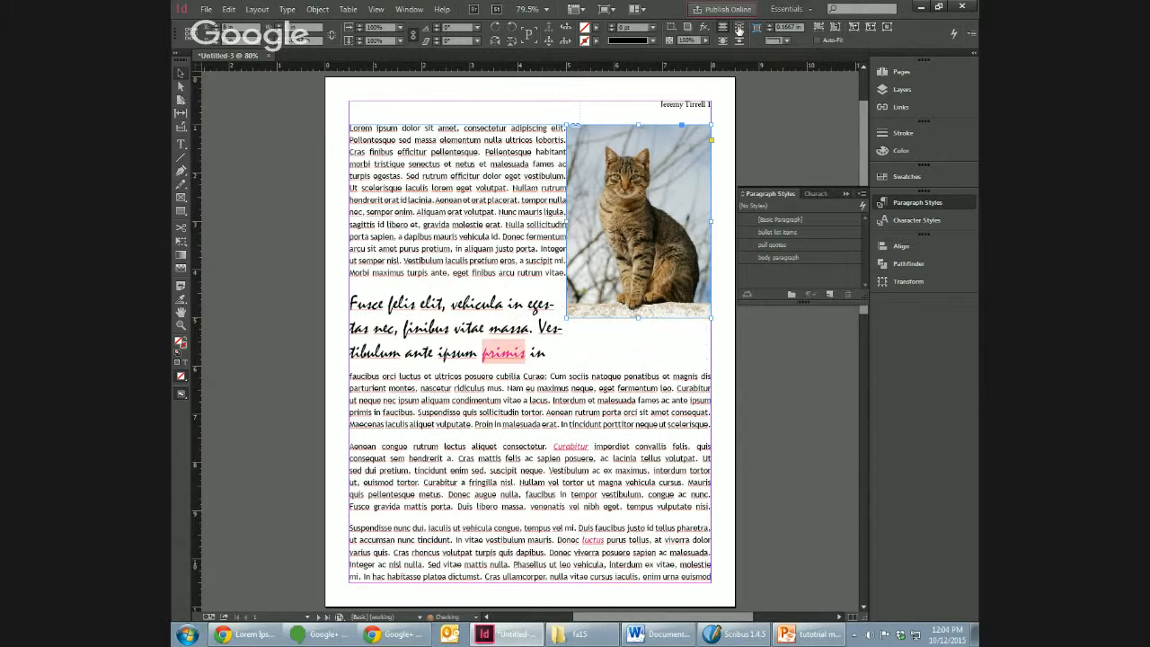
left_click_drag(663, 167, 661, 246)
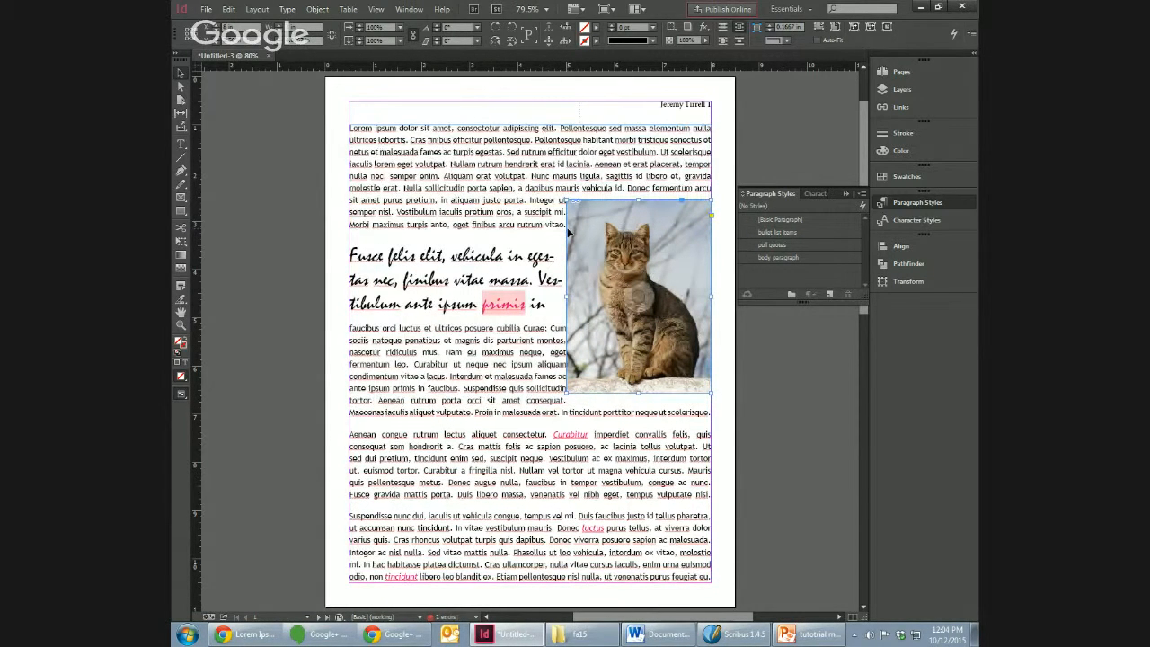
Step: Preview page 1 without guides, return to the Normal screen mode and select the cat image
left_click(375, 9)
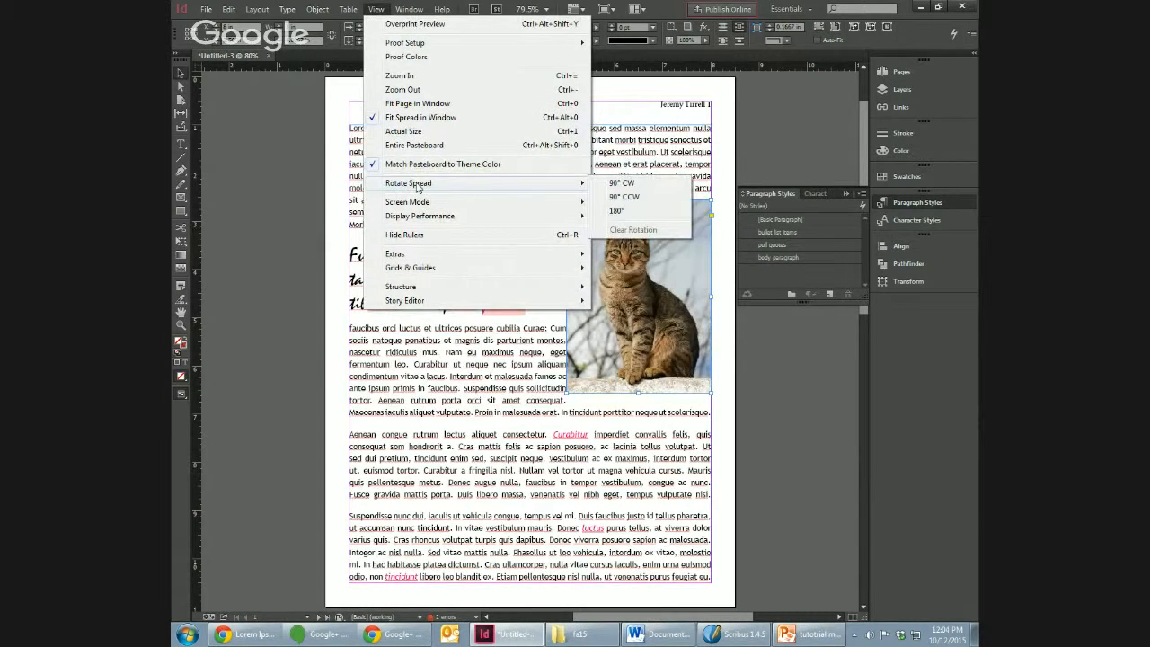
left_click(619, 232)
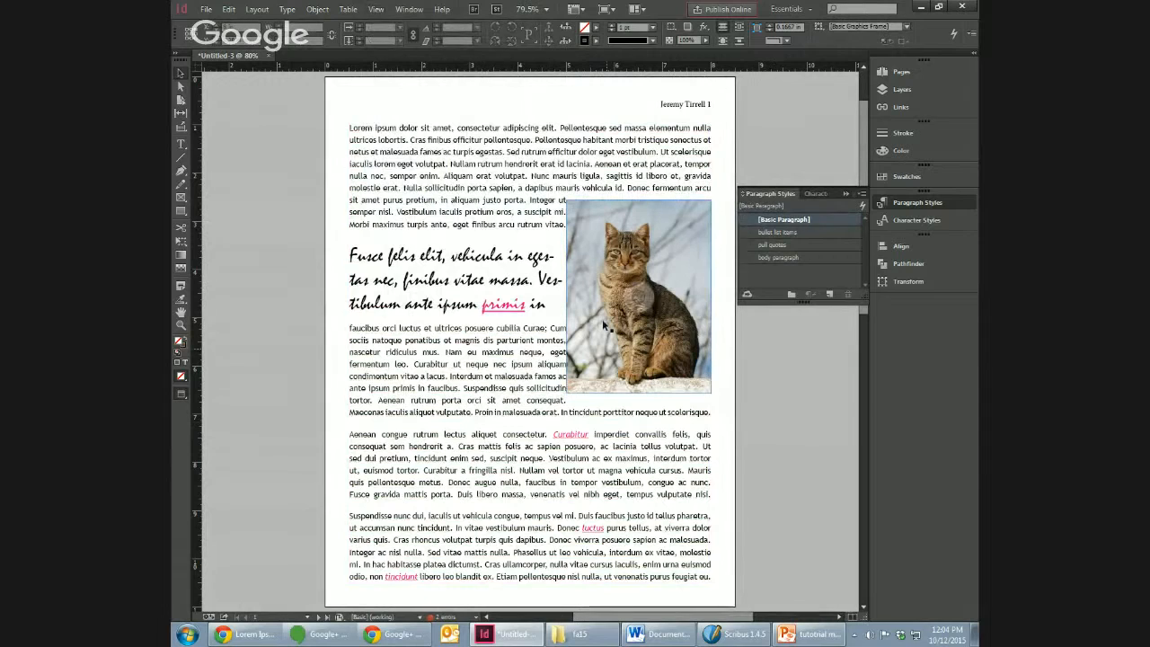
left_click(376, 9)
mouse_move(440, 201)
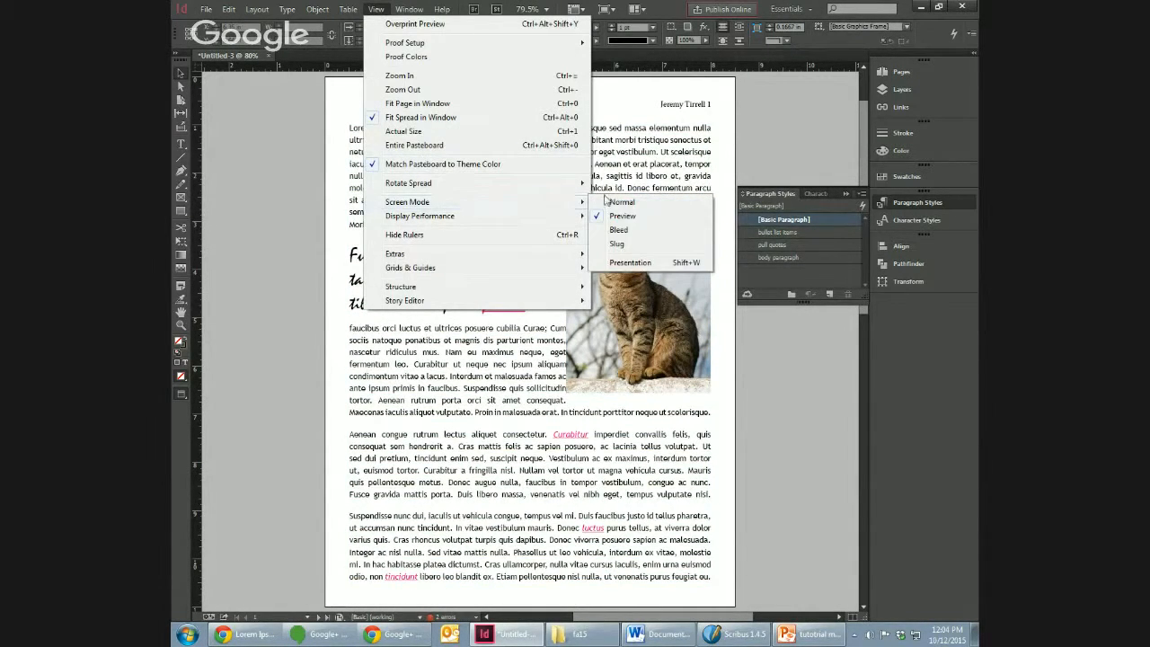
left_click(617, 205)
left_click(627, 279)
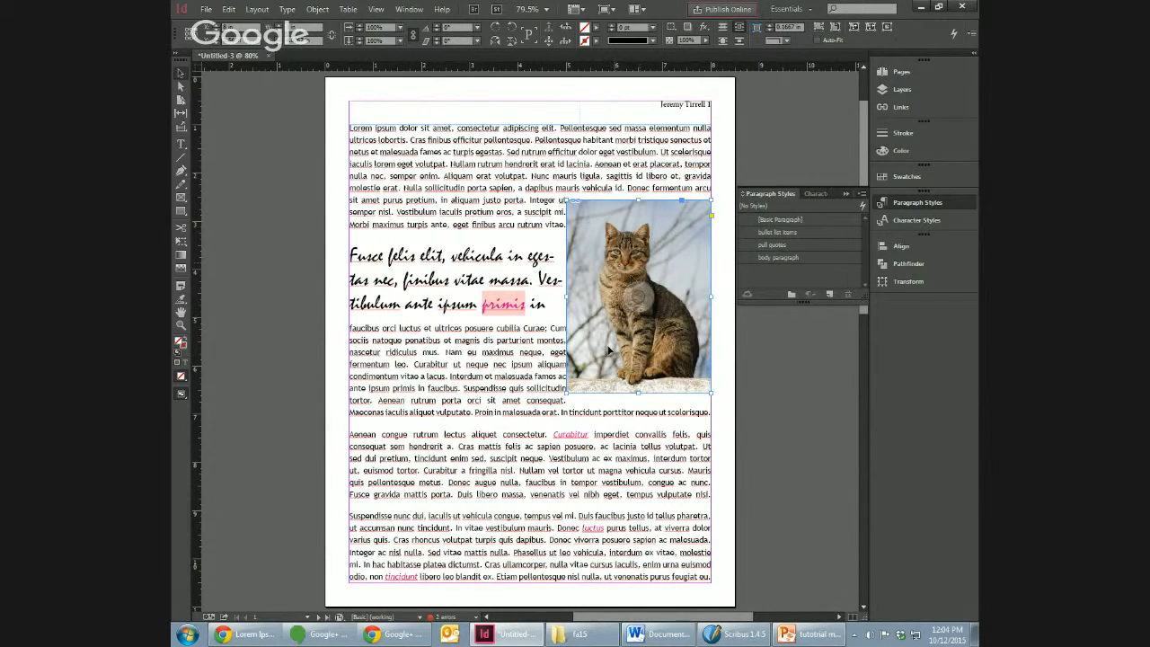
Step: Enlarge the cat image's frame beyond the picture on all sides and move it toward the middle of the text
left_click_drag(568, 393, 539, 399)
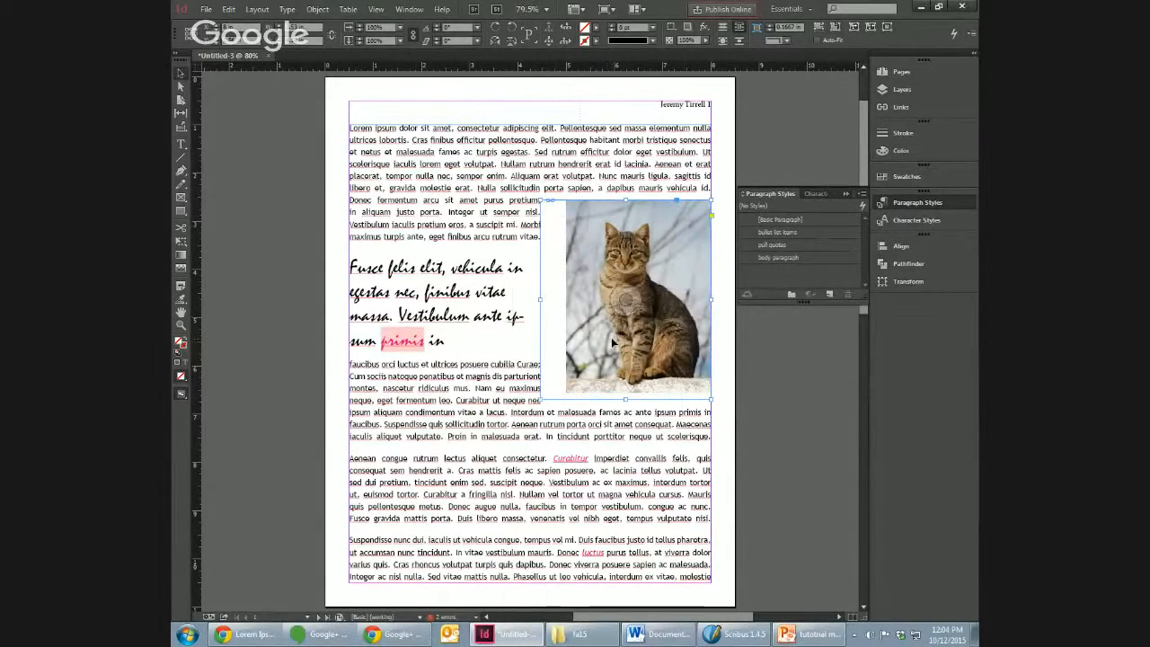
left_click_drag(603, 335, 582, 367)
left_click_drag(680, 223, 707, 192)
left_click_drag(631, 291, 594, 322)
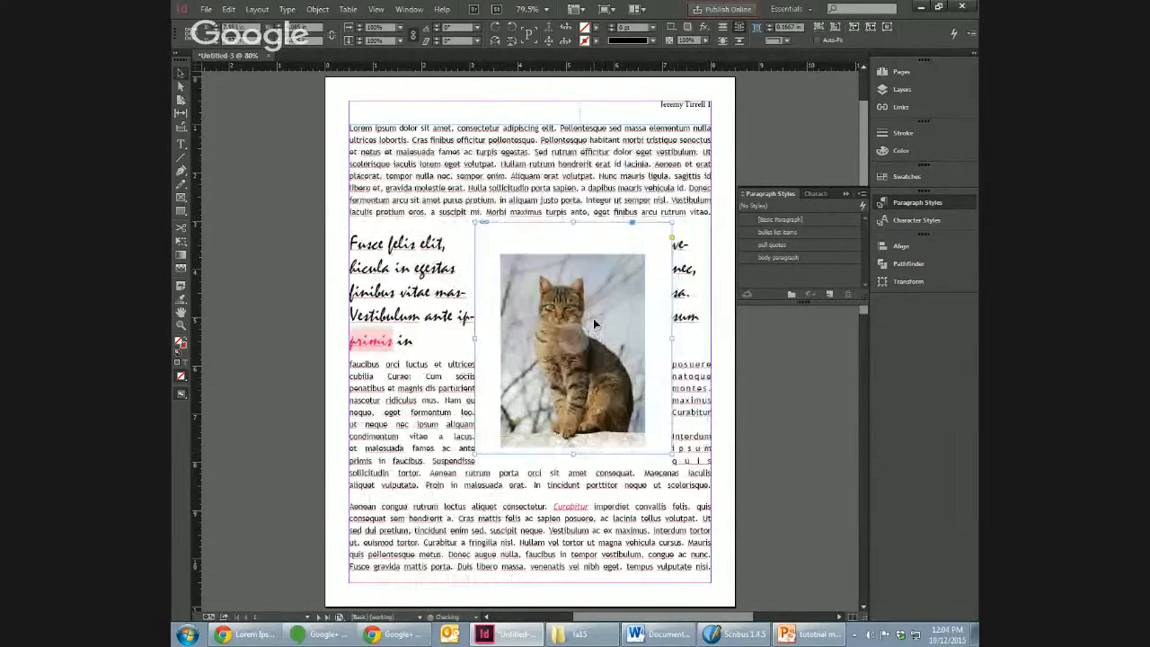
Step: Fit the frame to the cat image and move it against the right margin, starting beside the pull quote's last line
right_click(582, 325)
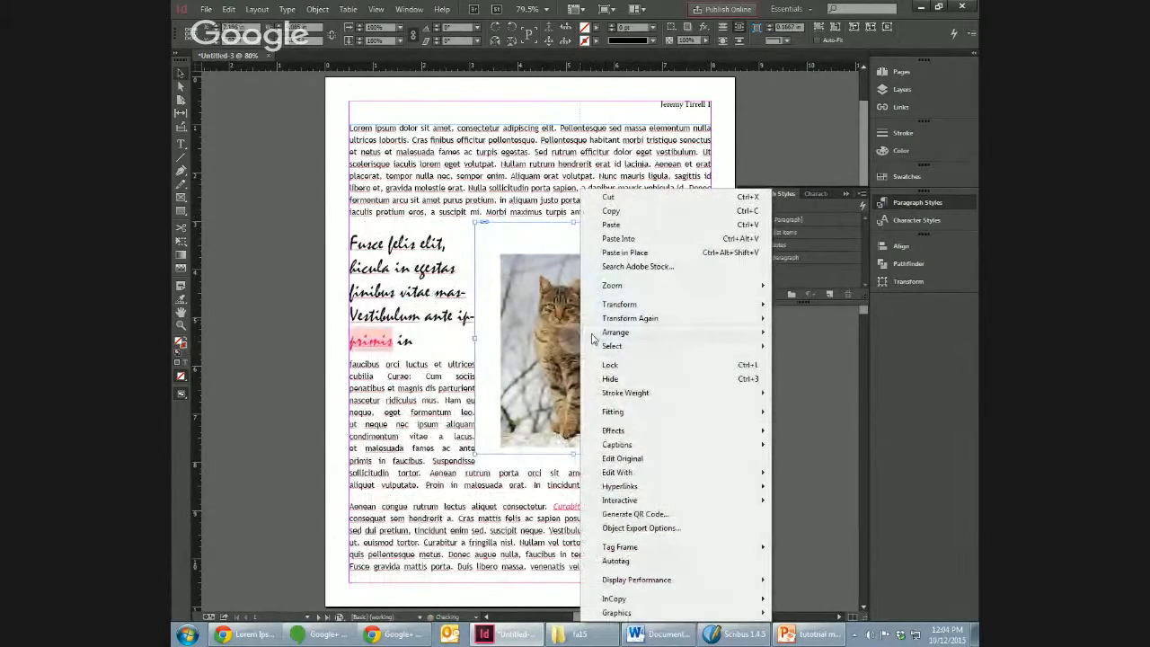
mouse_move(592, 337)
mouse_move(719, 411)
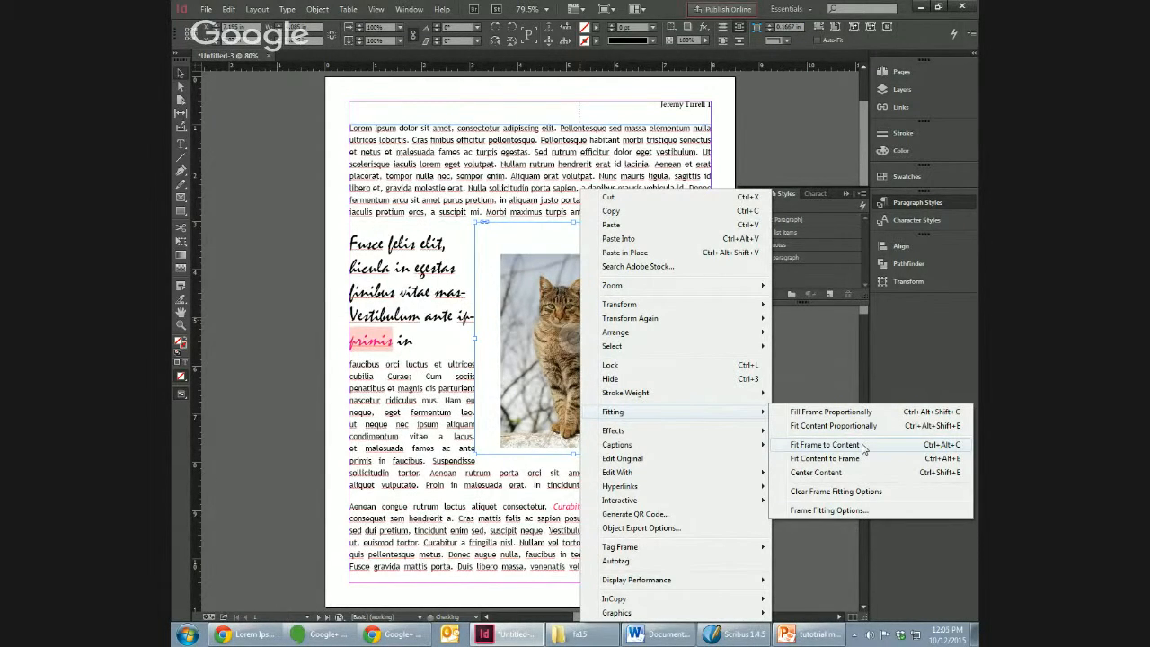
left_click(861, 444)
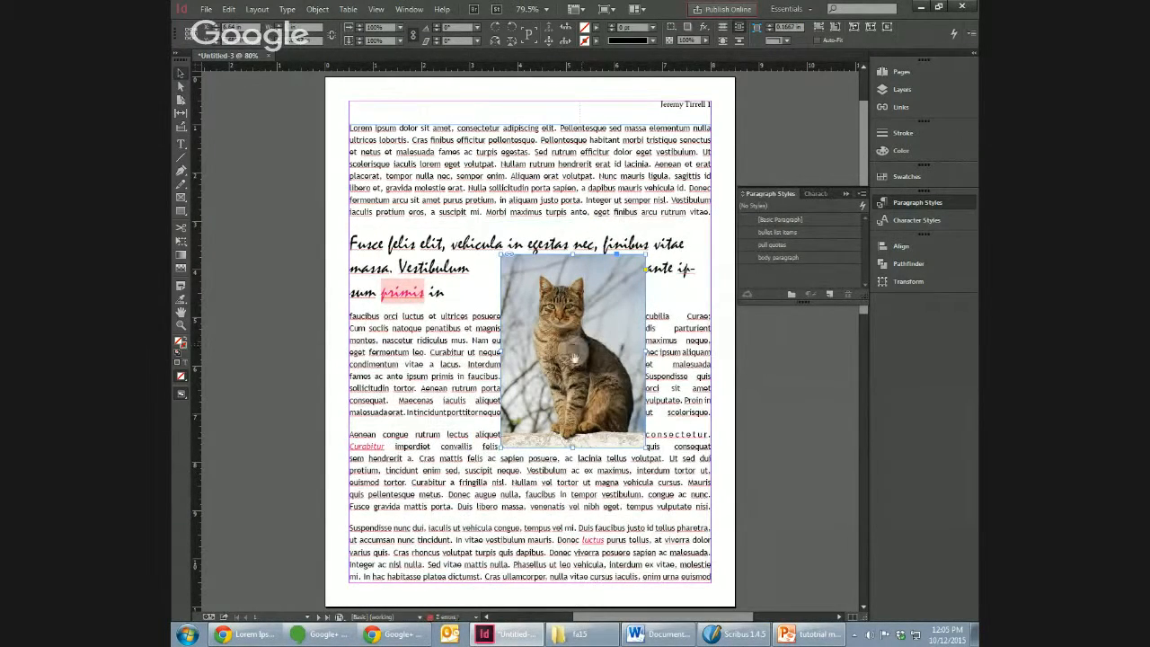
left_click_drag(595, 395, 674, 419)
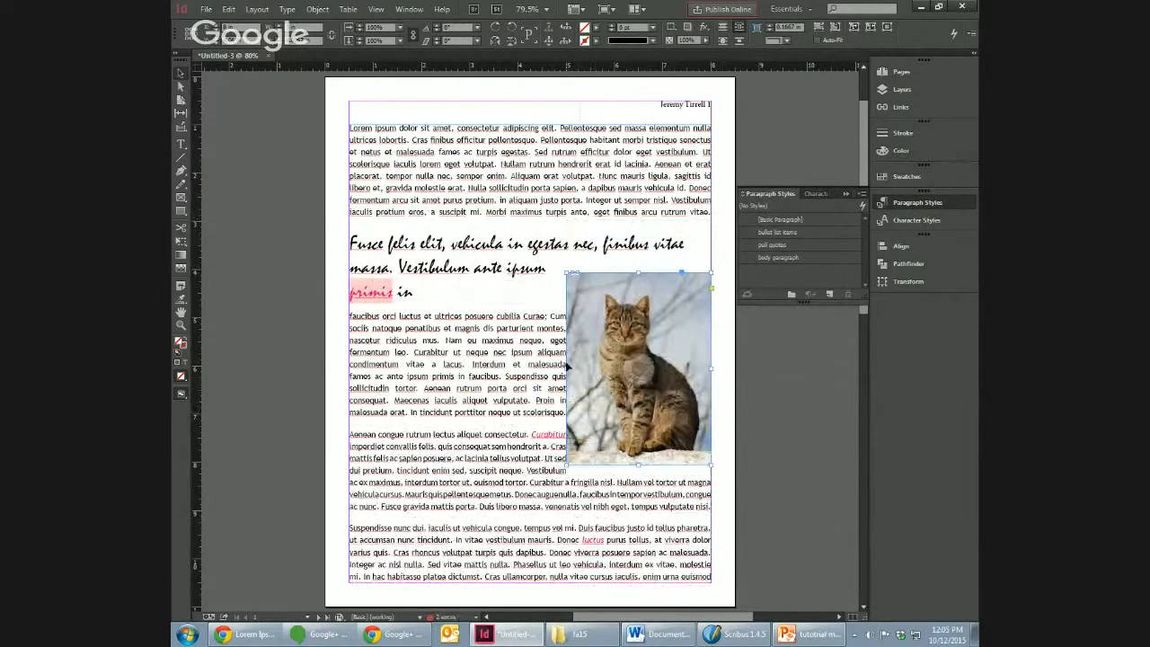
Step: Extend the cat frame's left and bottom edges past the picture, then pull both back to the picture's edges
left_click_drag(568, 367, 527, 367)
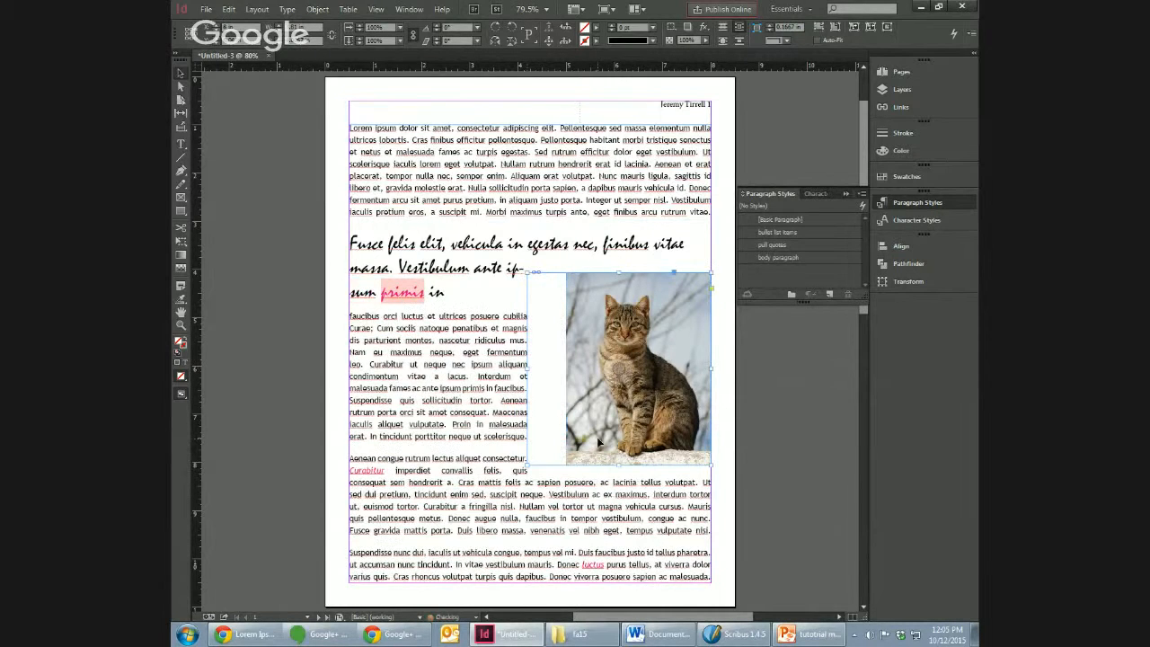
left_click_drag(619, 465, 619, 487)
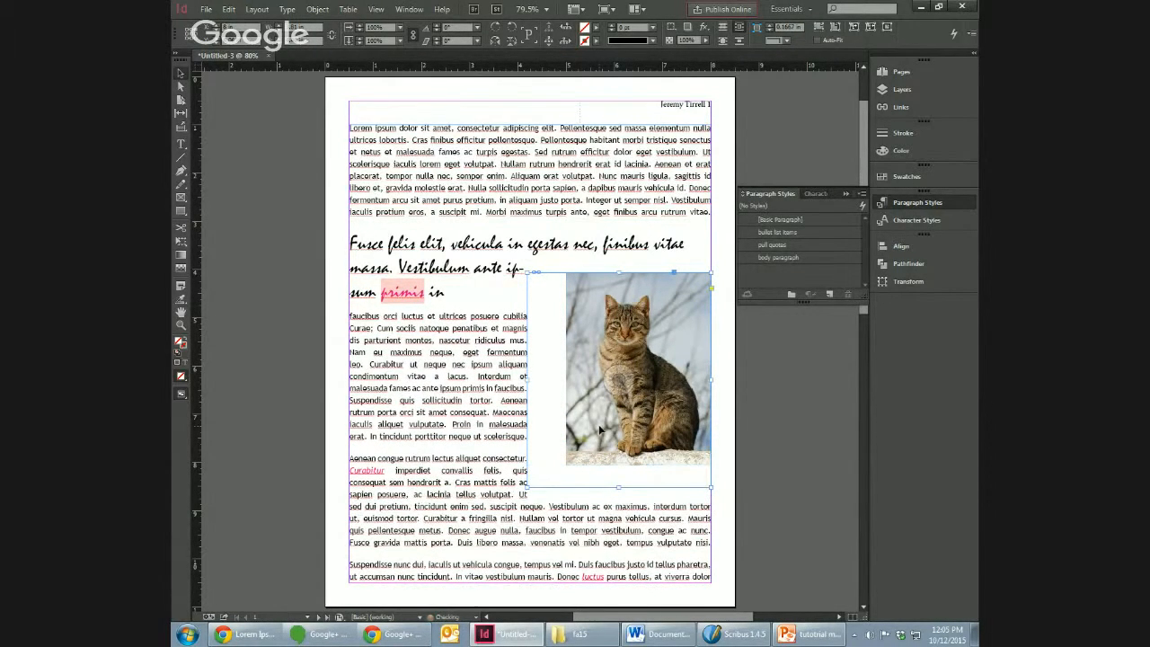
left_click_drag(527, 379, 567, 377)
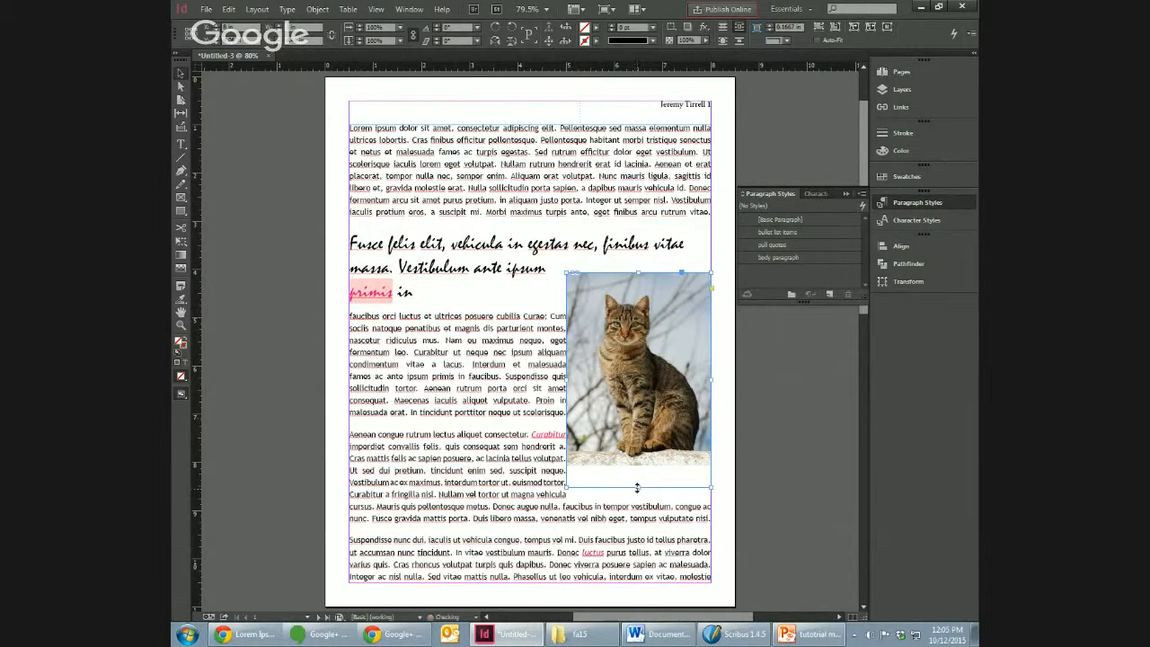
left_click_drag(638, 486, 638, 465)
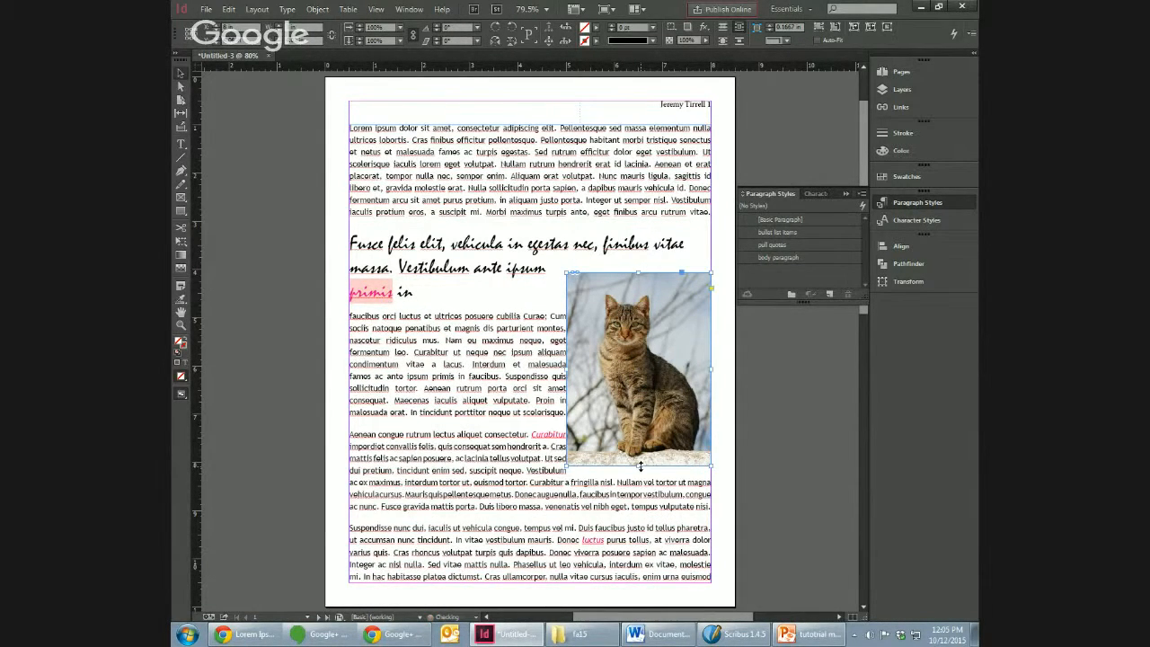
Step: Fit the frame exactly to the cat image's content
right_click(641, 357)
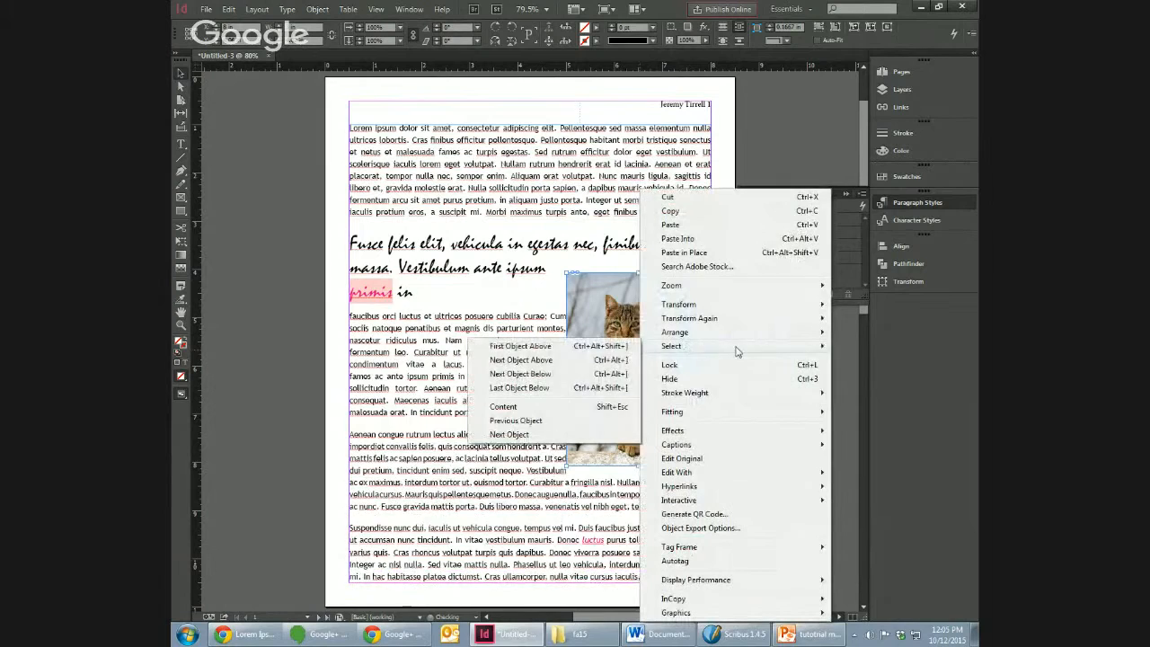
mouse_move(764, 411)
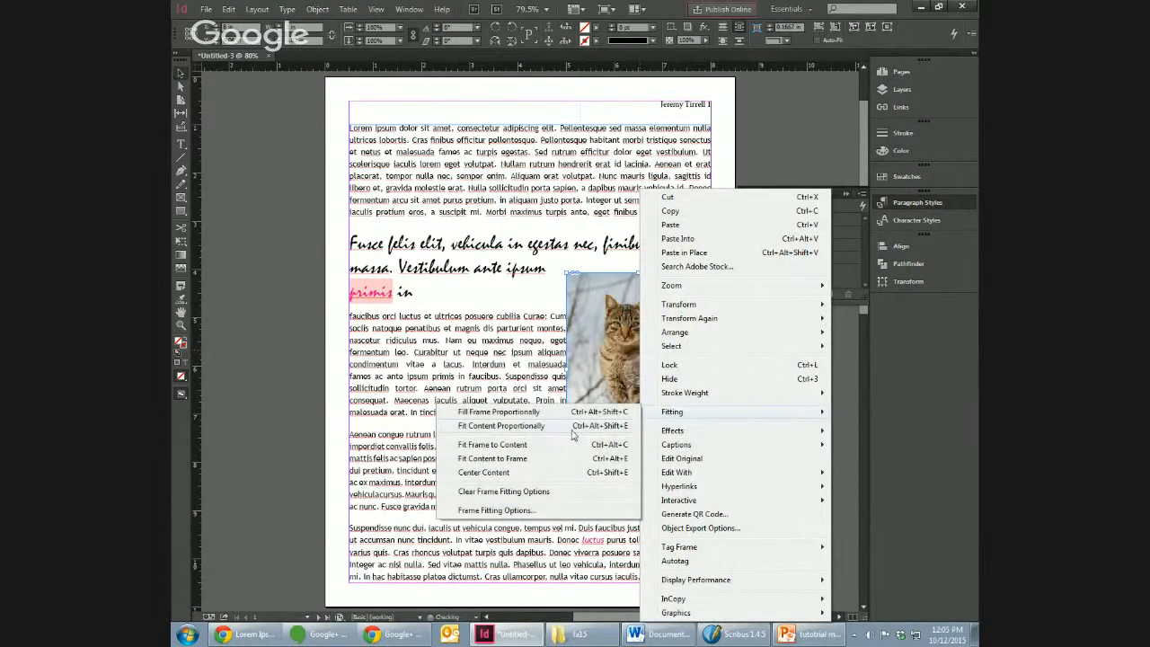
left_click(555, 446)
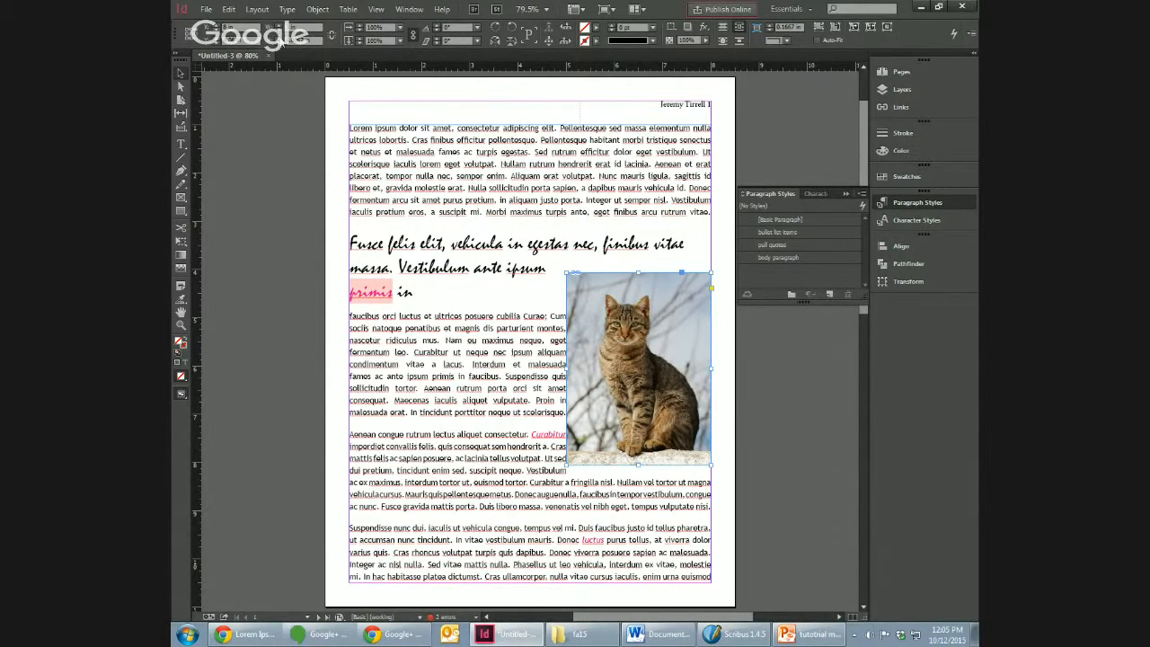
Step: Increase the cat frame's width and height in small increments, adding about 0.19 in of space left of and below the picture
left_click(275, 25)
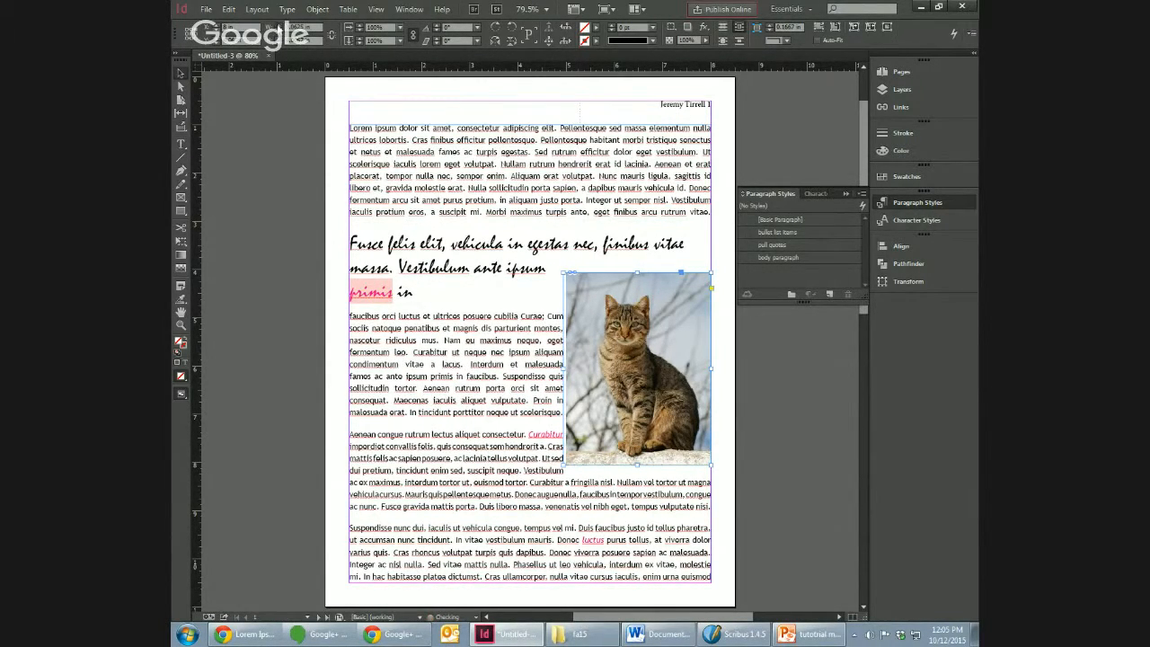
left_click(275, 25)
left_click(275, 38)
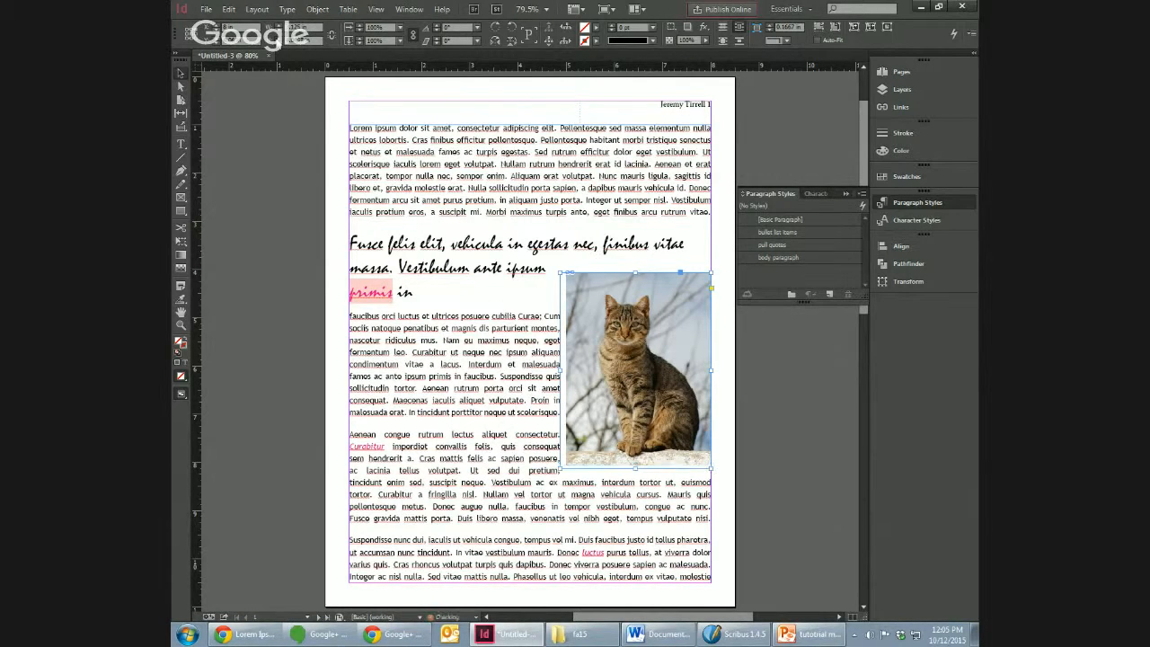
left_click(275, 38)
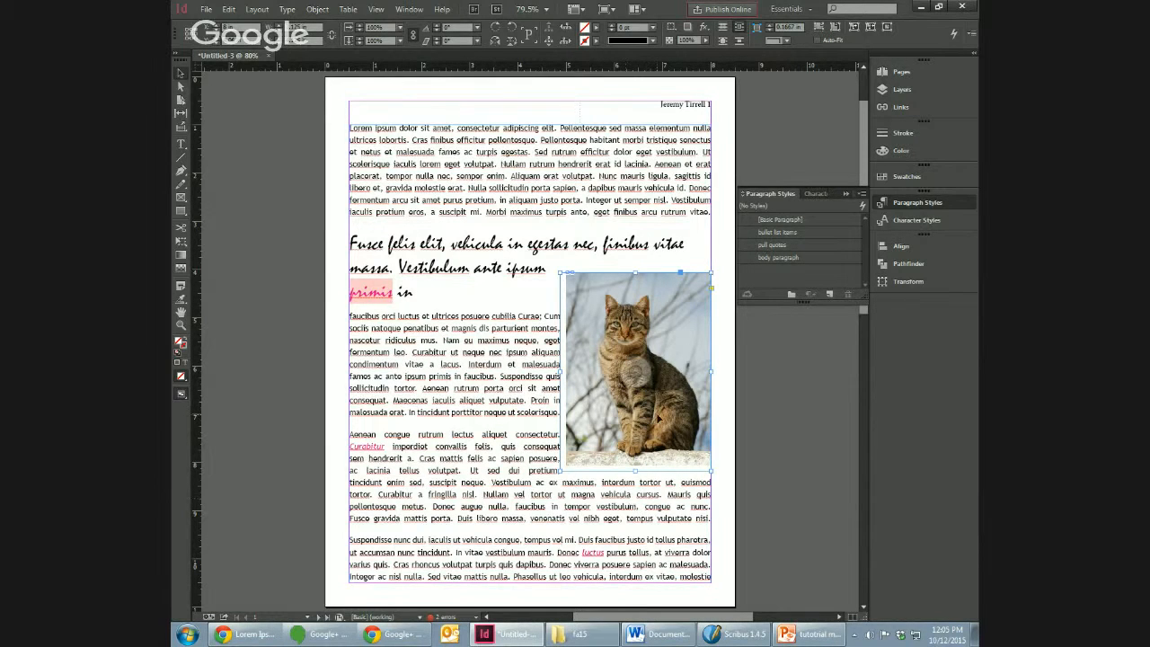
left_click(280, 25)
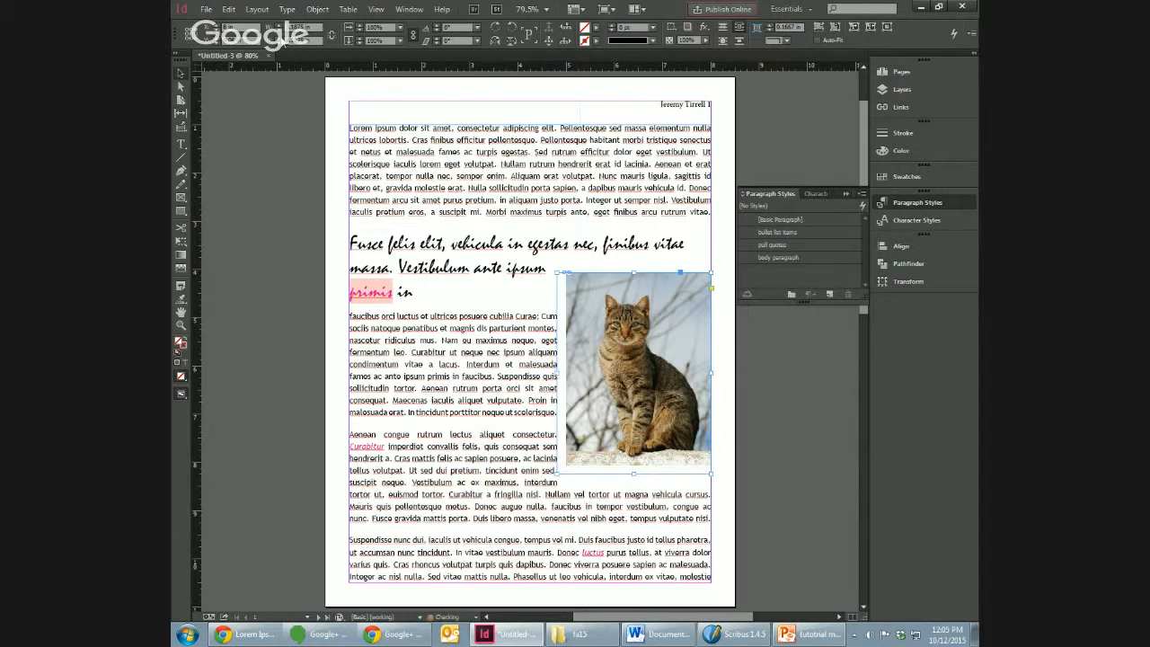
Step: Show page 1 in the Preview screen mode to check the text wrap, leaving nothing selected
left_click(764, 461)
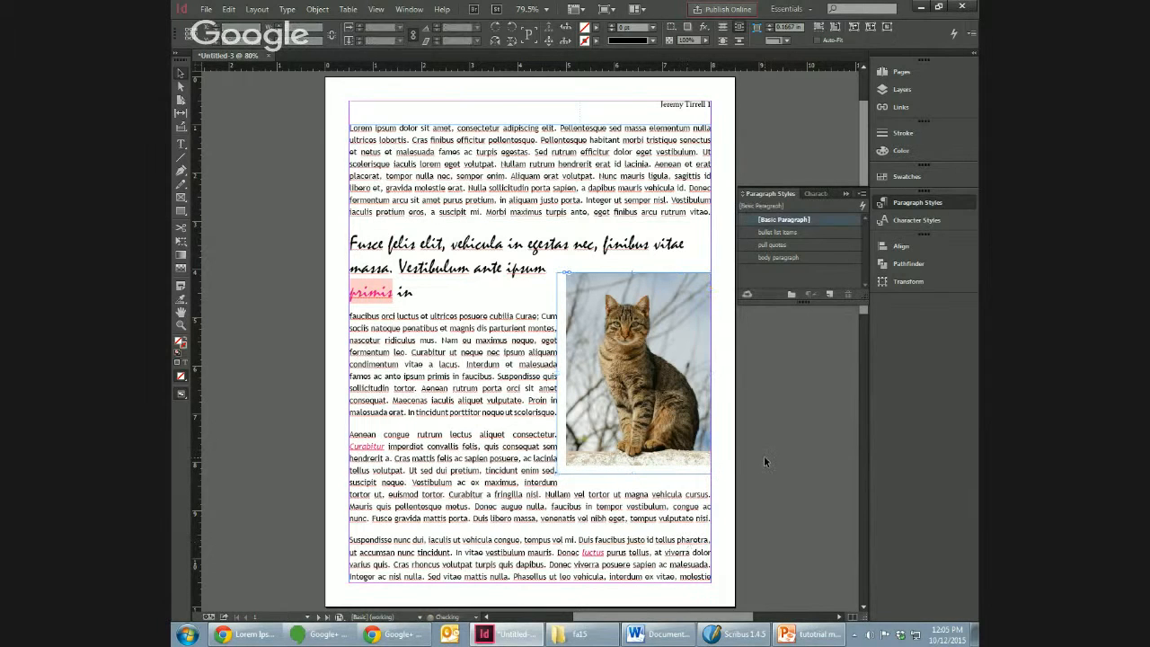
left_click(375, 9)
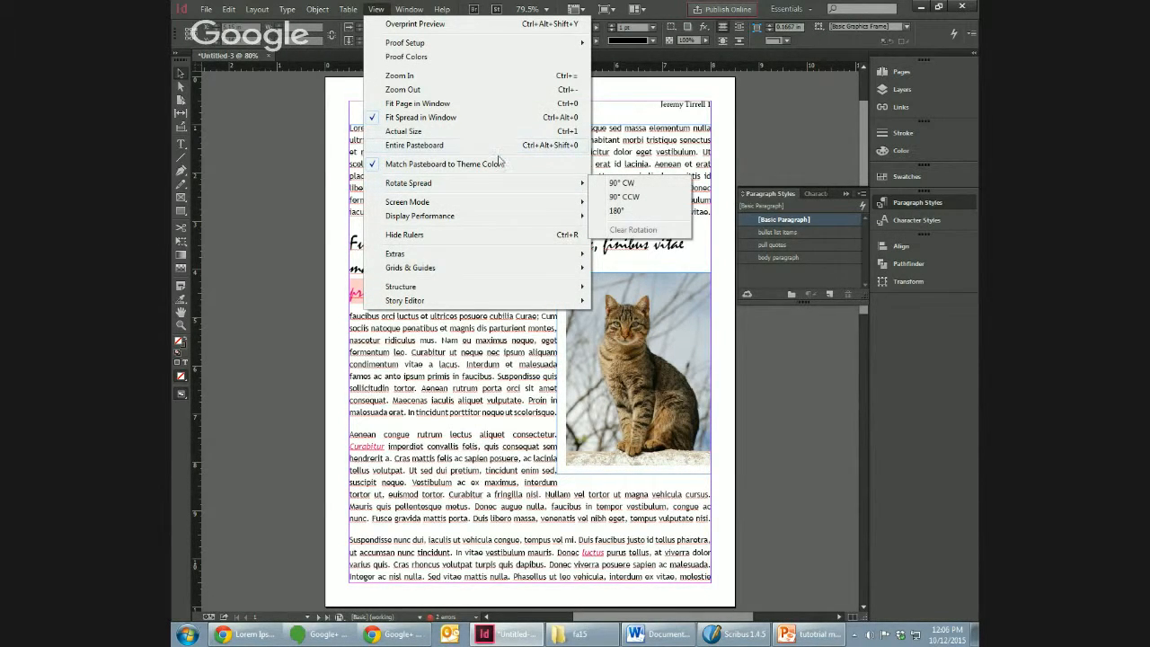
mouse_move(584, 206)
left_click(658, 215)
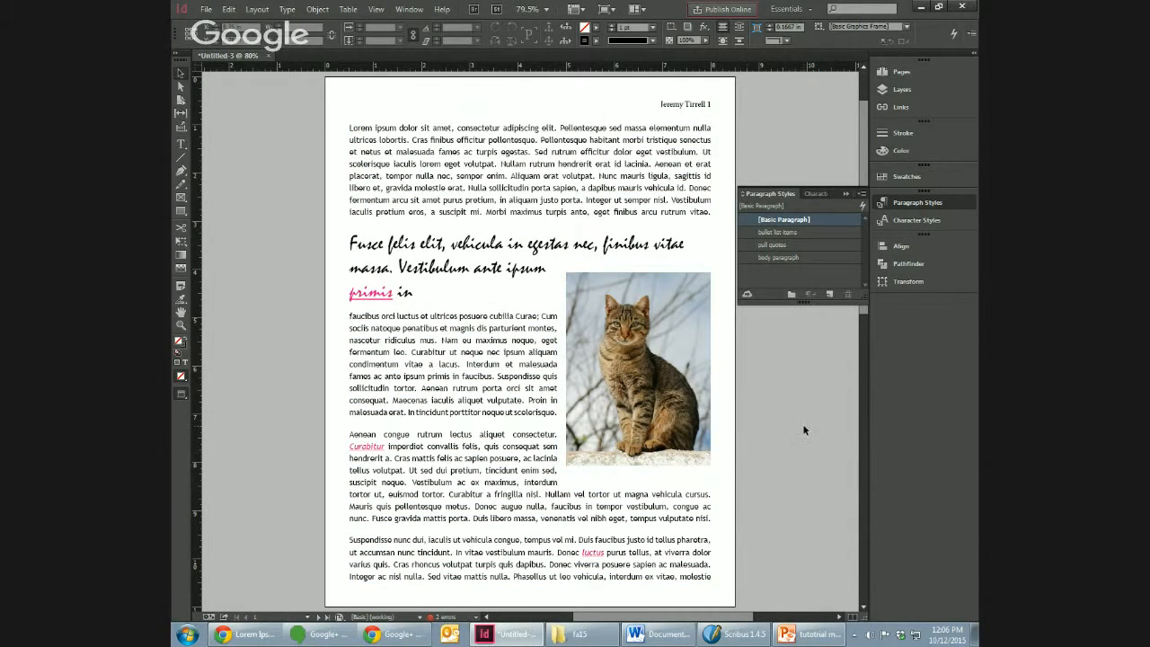
left_click(490, 389)
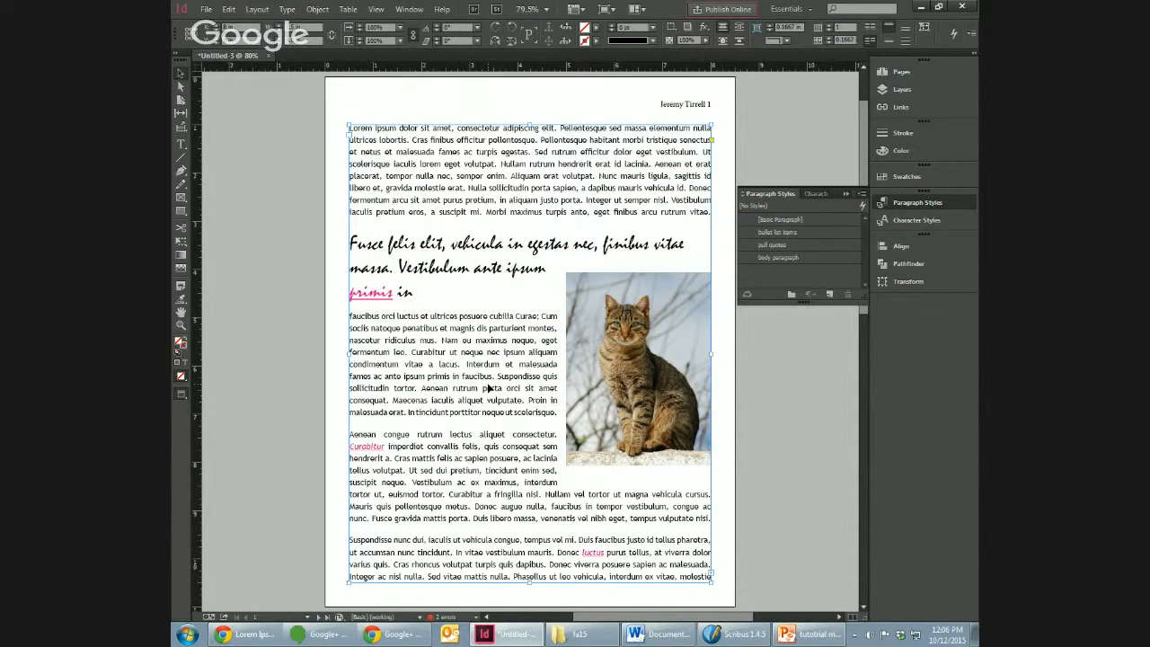
left_click(765, 423)
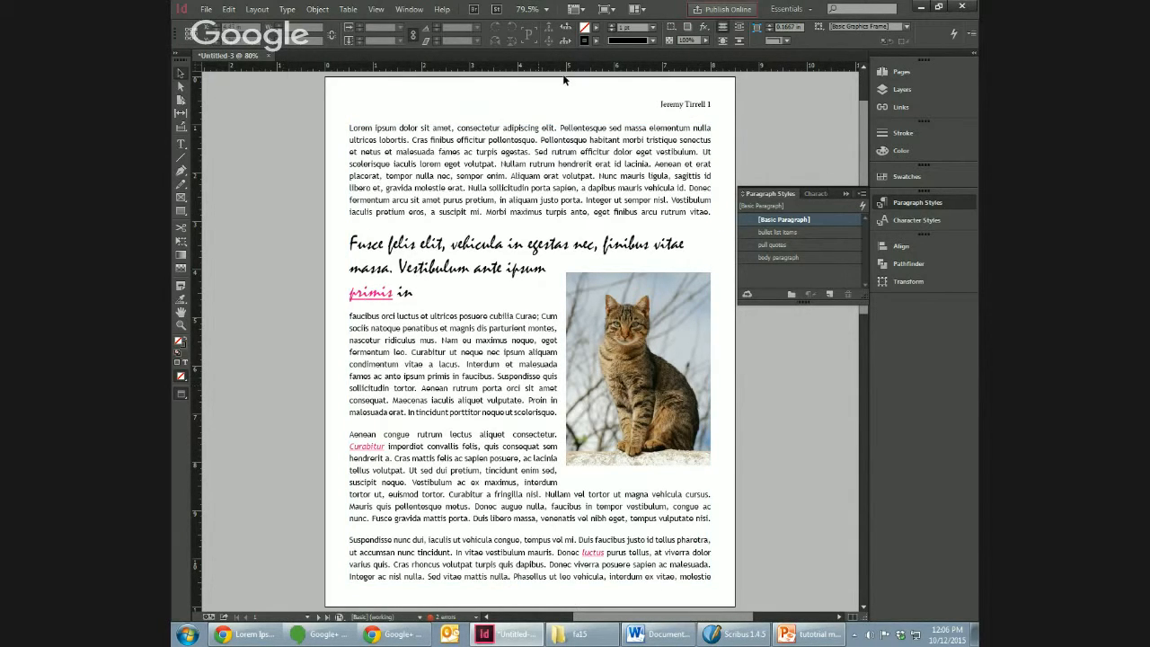
left_click(204, 11)
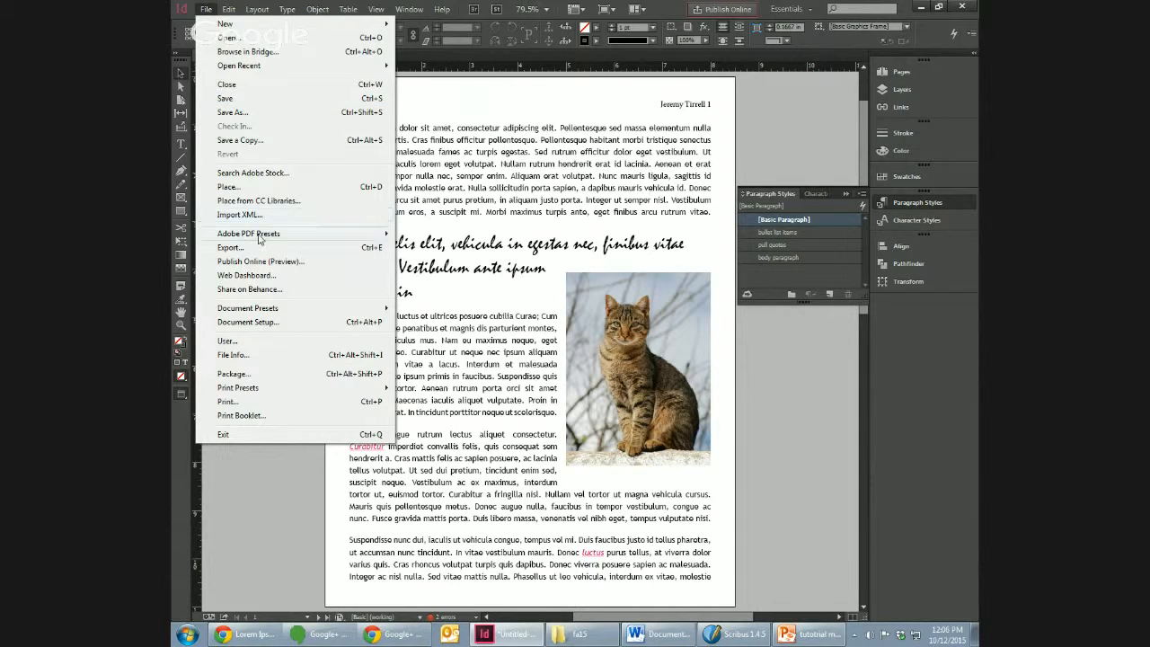
mouse_move(259, 238)
left_click(806, 407)
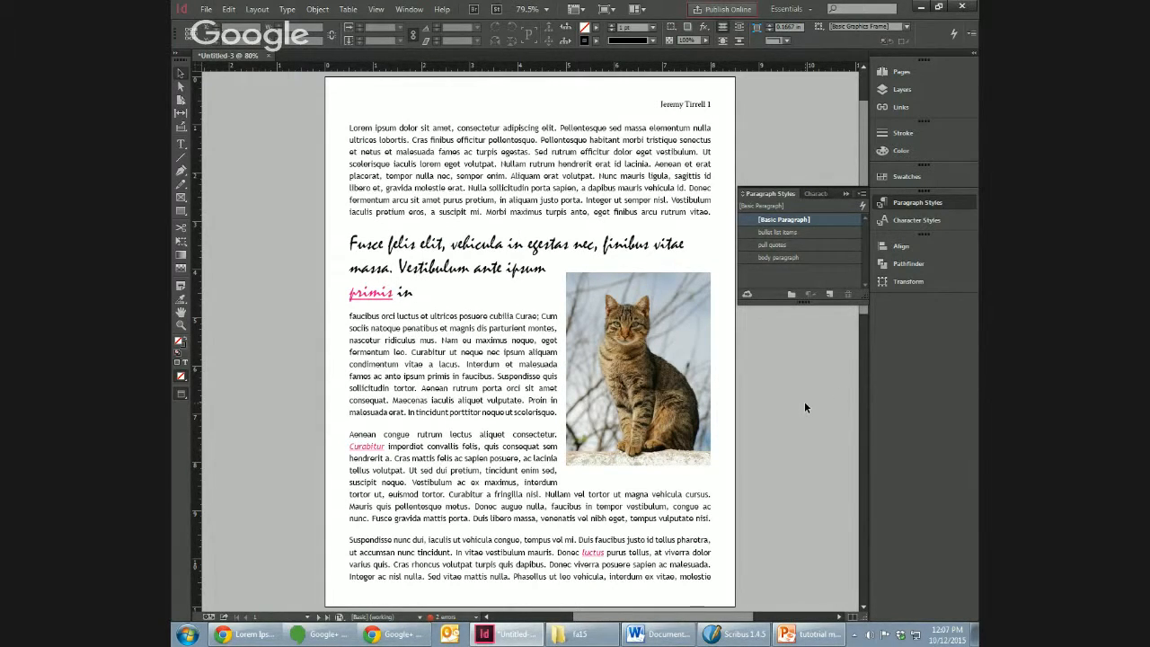
Step: Minimize InDesign, switch to Scribus and start a new document
left_click(918, 7)
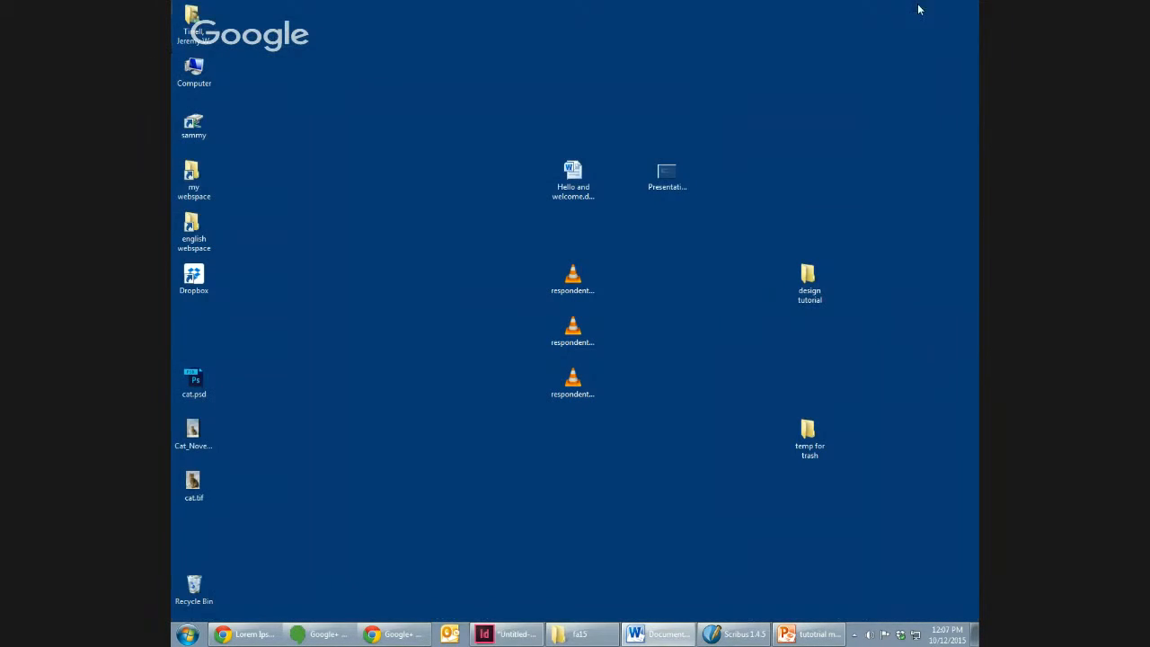
left_click(730, 635)
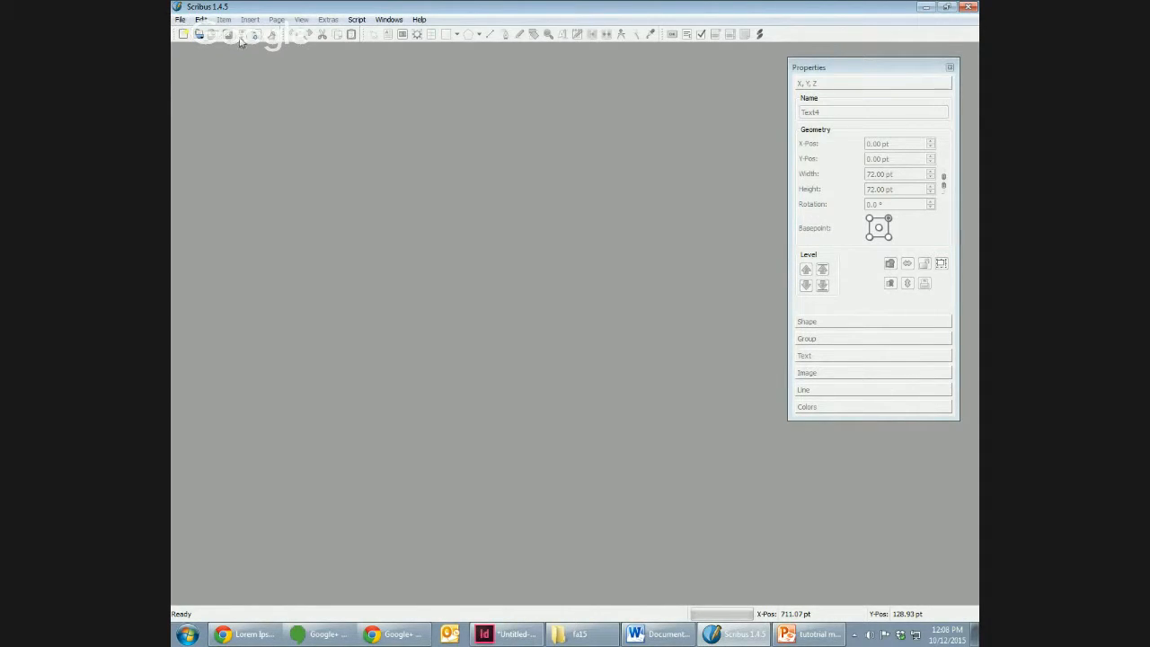
left_click(180, 19)
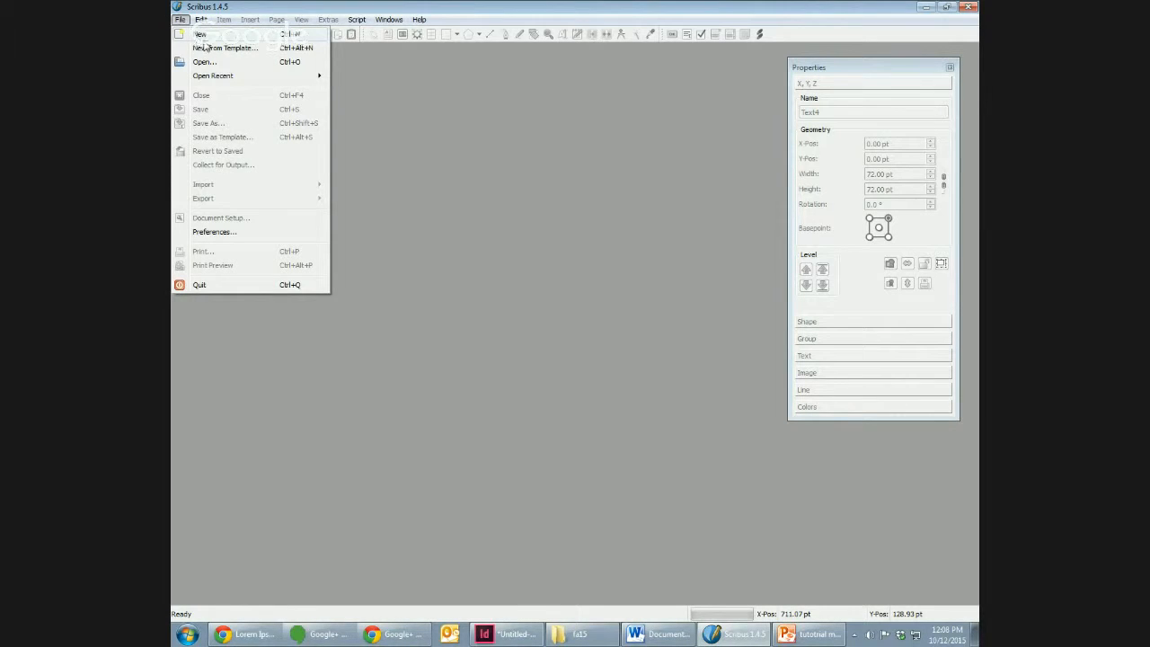
left_click(199, 35)
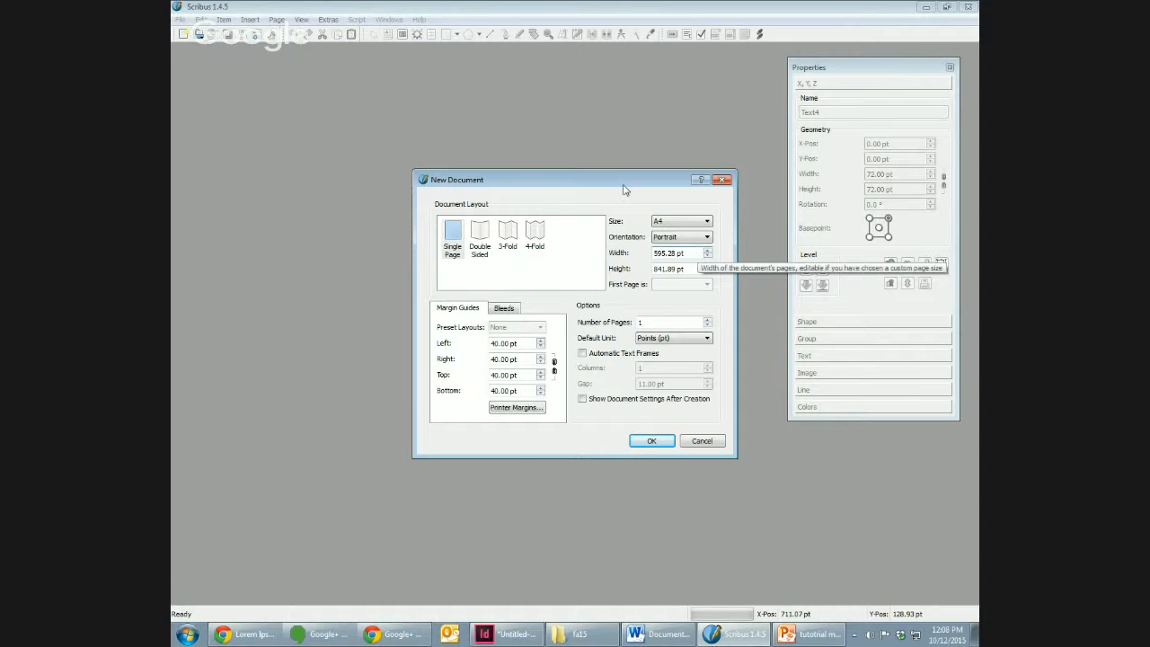
Step: Set the new document's default unit to inches and its page size to Letter
left_click_drag(625, 185, 601, 185)
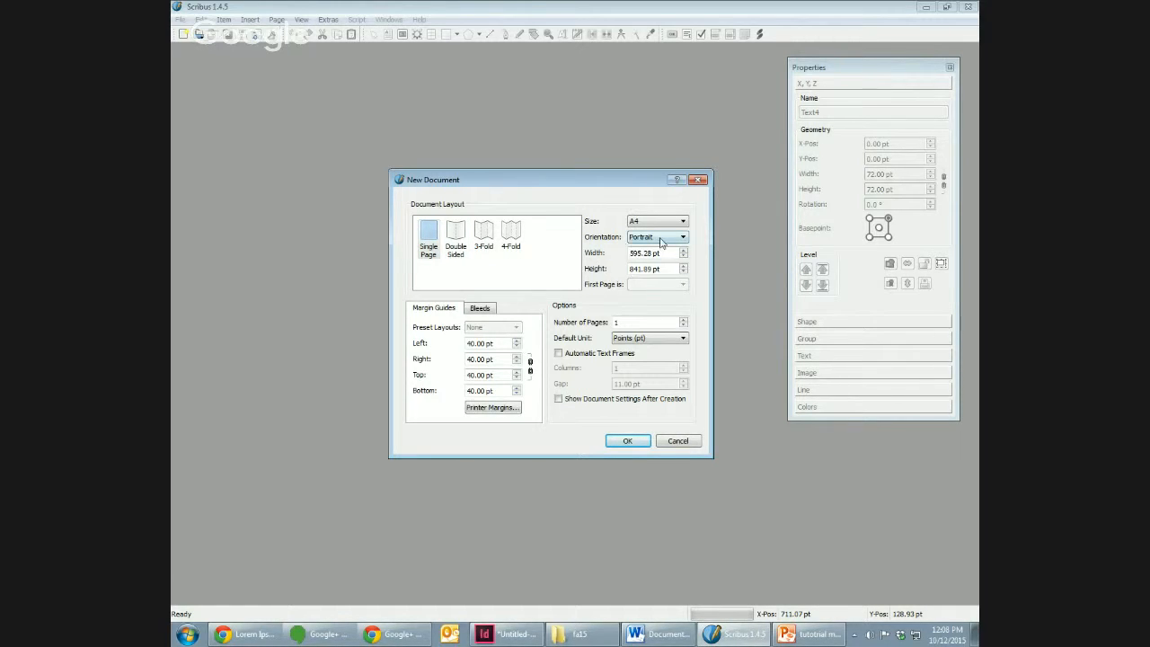
left_click(659, 340)
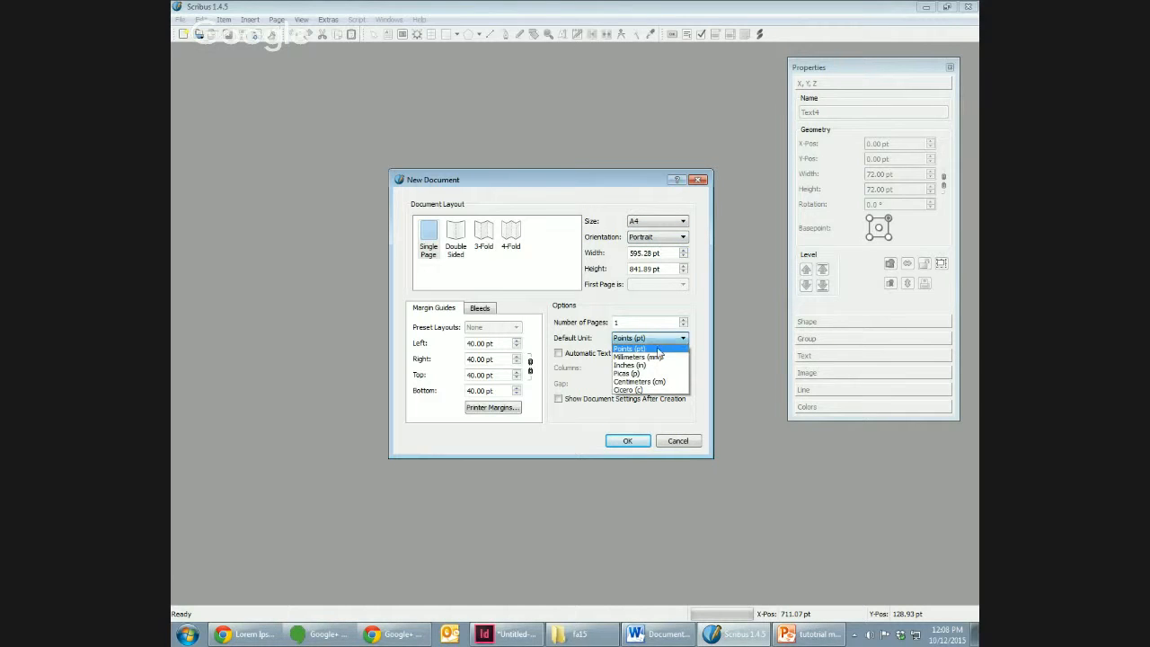
left_click(660, 368)
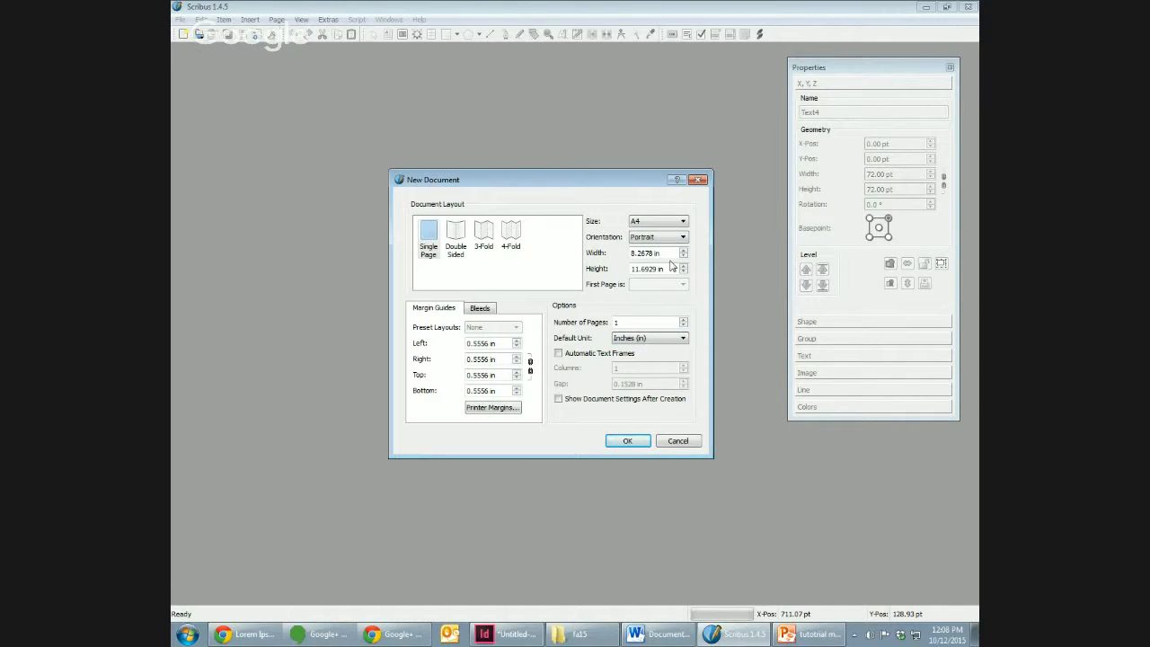
left_click(666, 222)
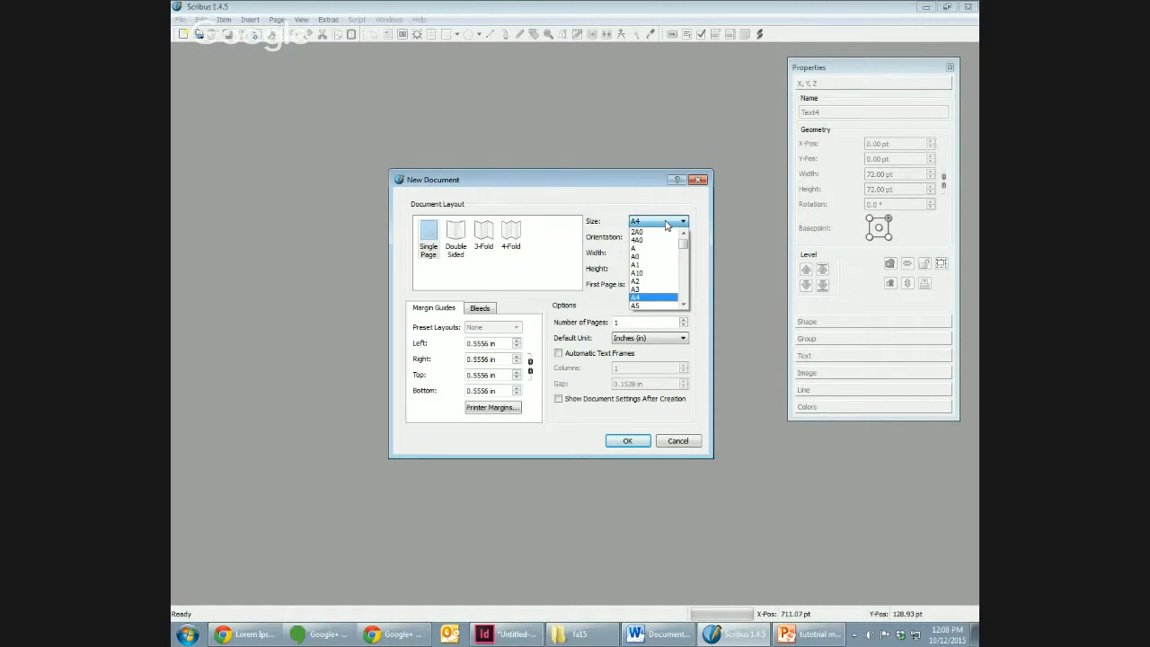
left_click_drag(683, 244, 685, 281)
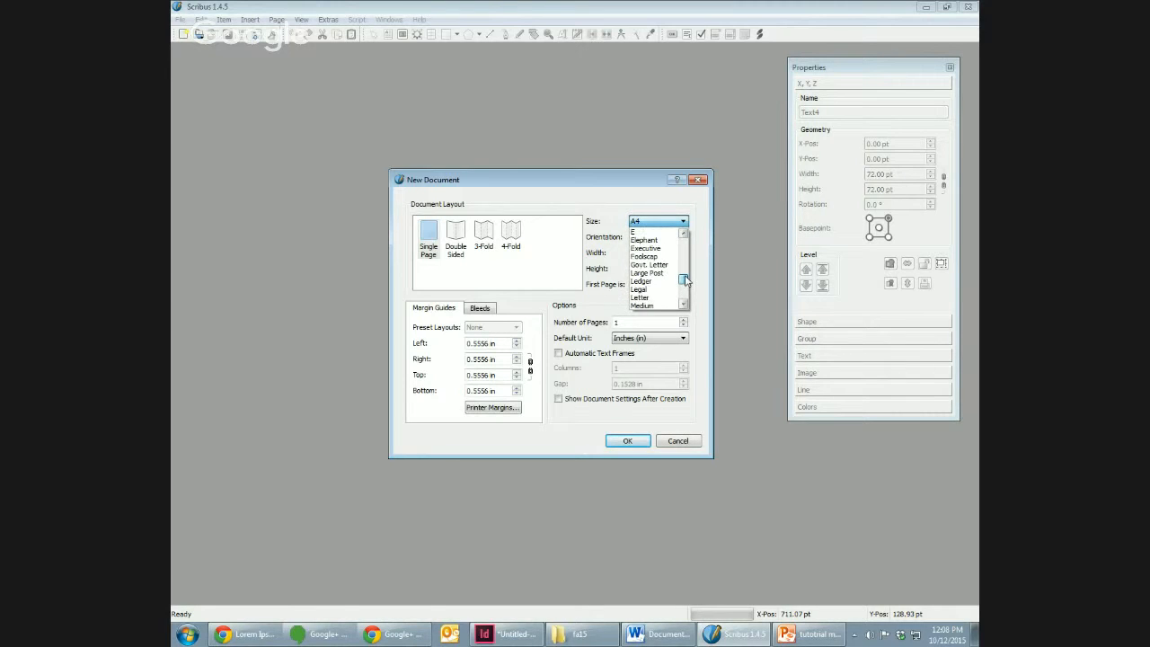
left_click(661, 298)
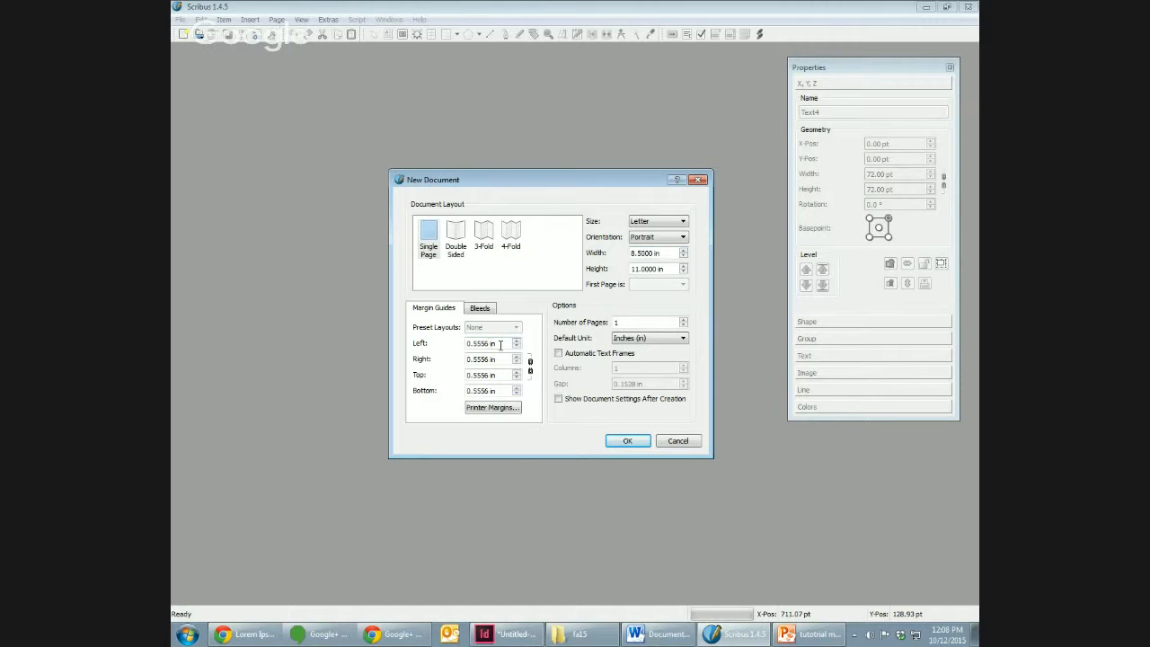
Step: Set the left, right, top and bottom margins to 0.5 in and create the document
left_click_drag(506, 344, 459, 345)
type(".5")
key("Tab")
type(".5")
key("Tab")
type(".5")
key("Tab")
type(".5")
key("Tab")
left_click(628, 441)
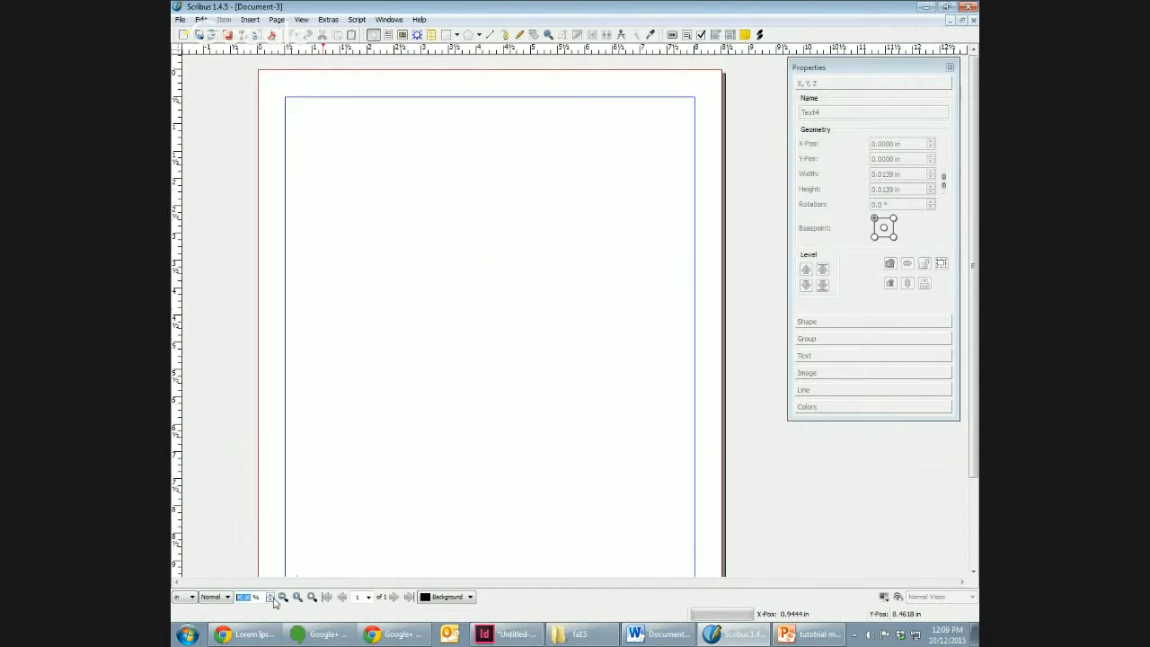
Step: Draw a text frame about 4.88 in wide and 4.35 in high in the upper half of the page
left_click(270, 600)
left_click(270, 600)
left_click(272, 600)
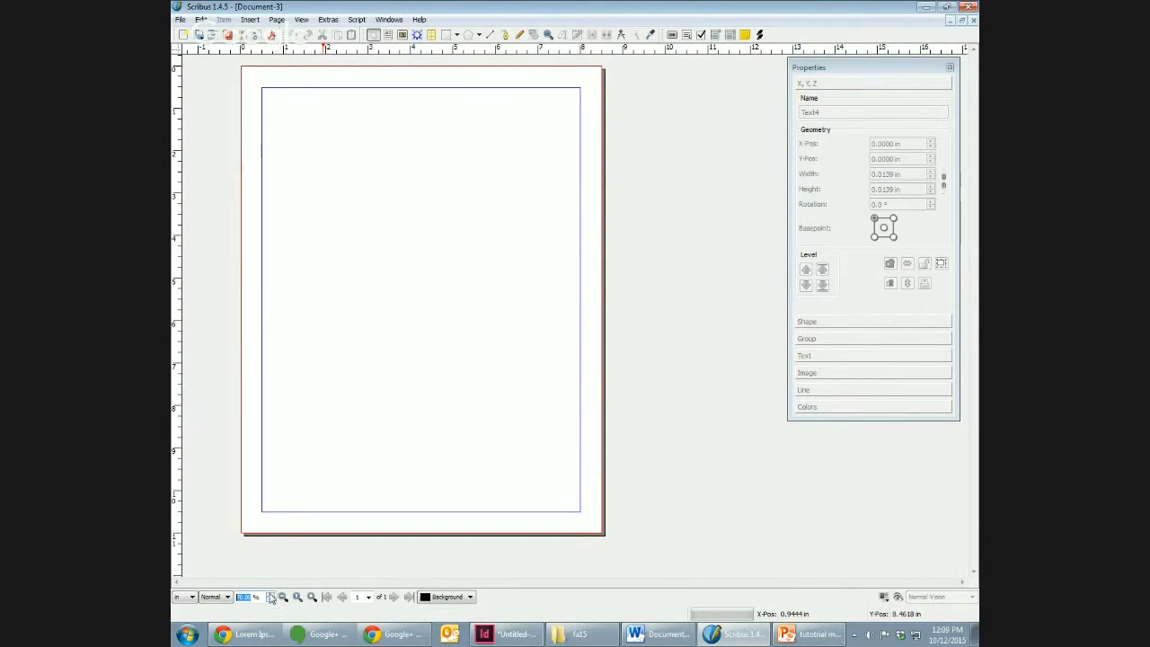
left_click(269, 594)
left_click(270, 600)
left_click(250, 19)
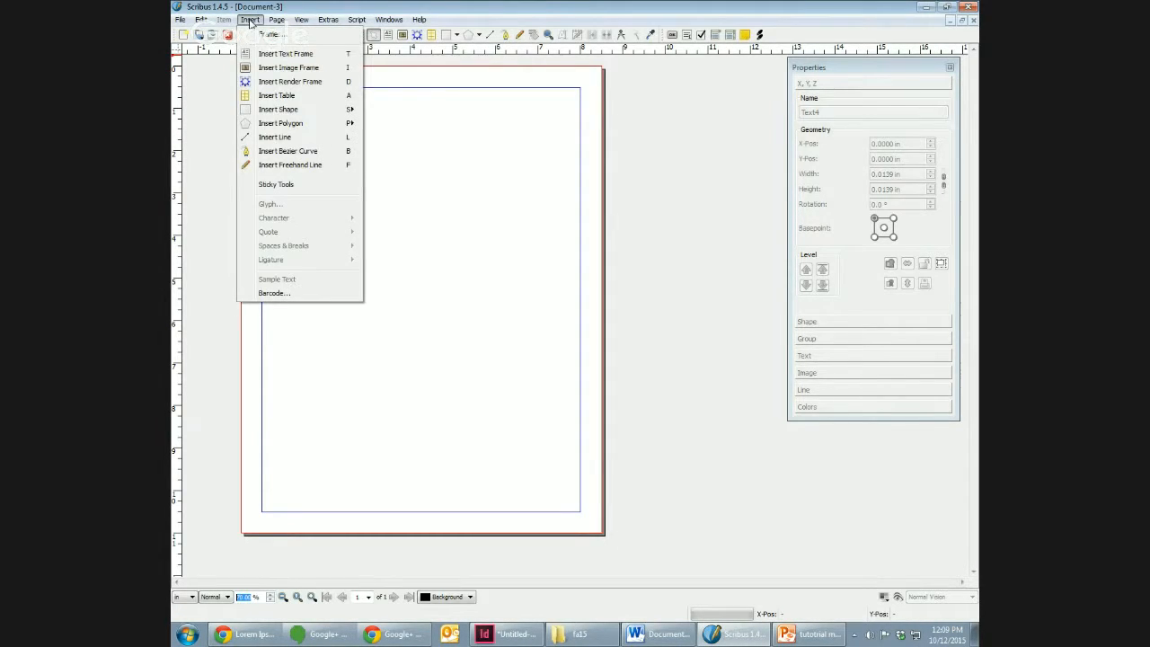
left_click_drag(279, 146, 486, 330)
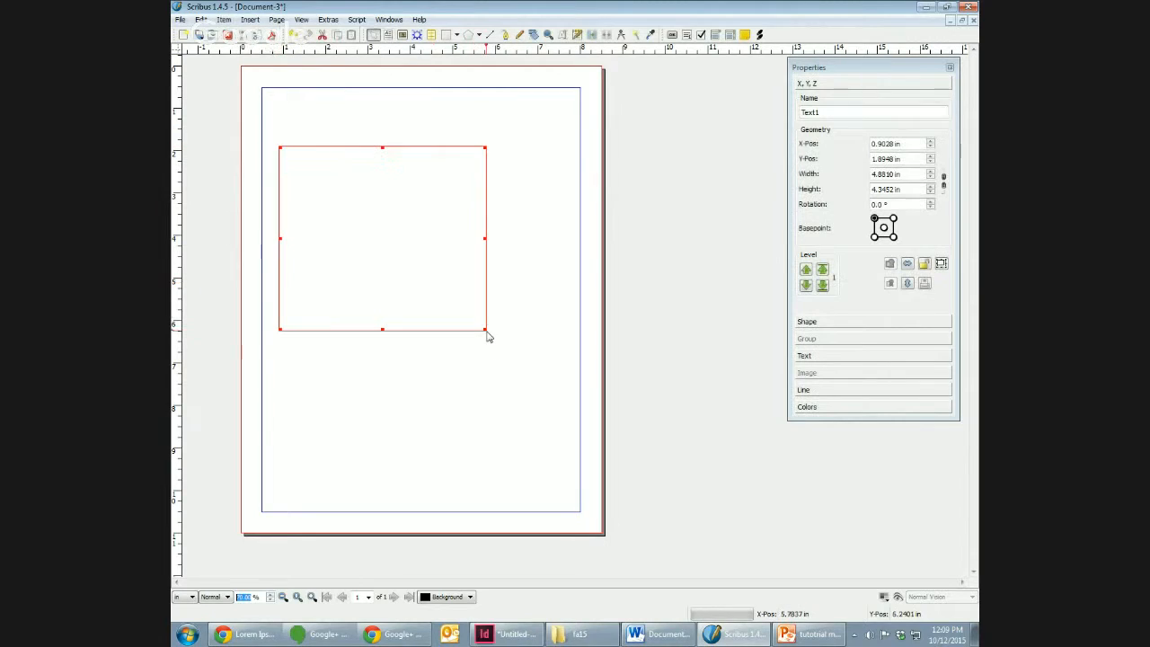
Step: Enter "nvjk nvjf" as the text frame's first line and paste the copied Lorem ipsum text below it
double_click(367, 184)
type("nvjk nvjf")
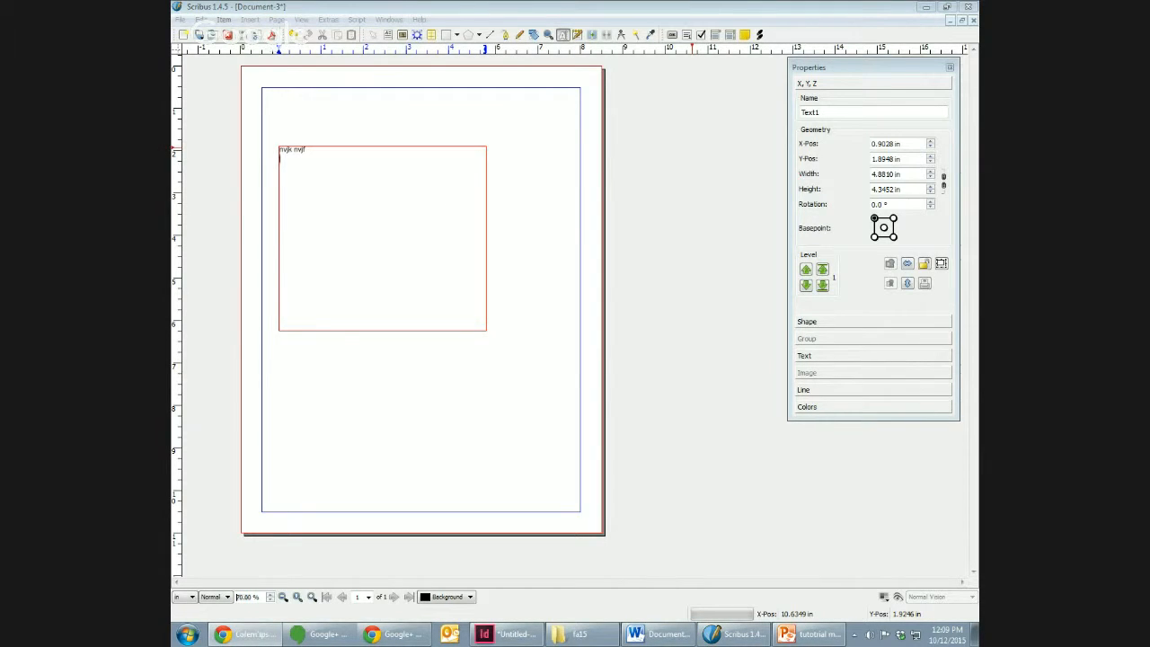
left_click(405, 202)
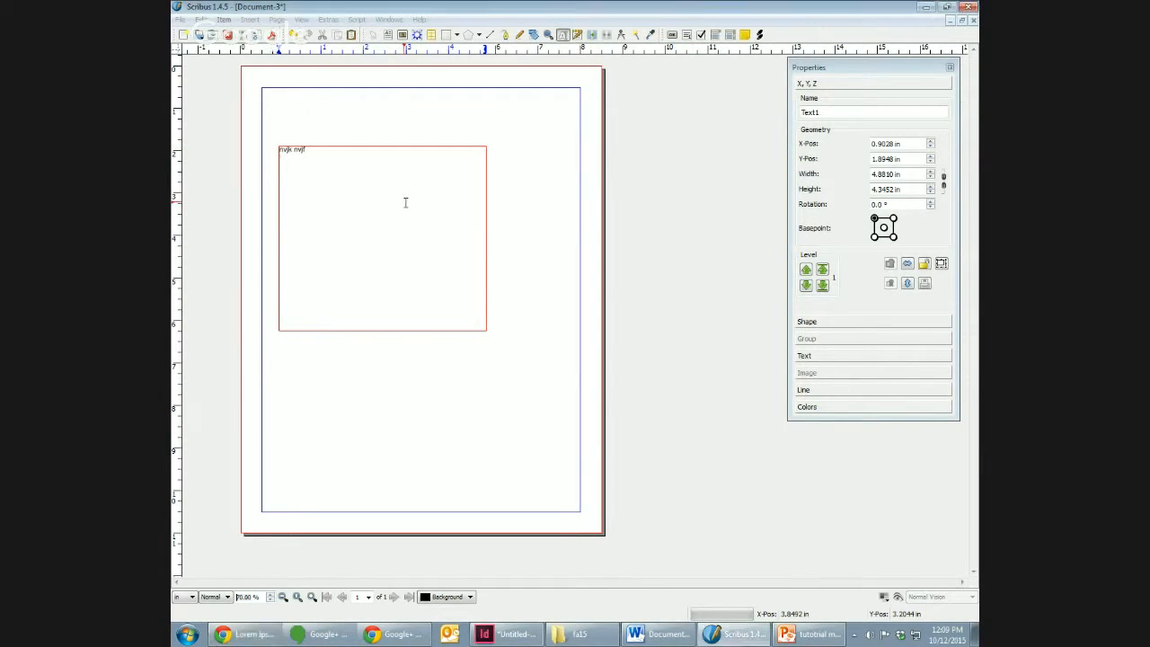
key("ctrl+v")
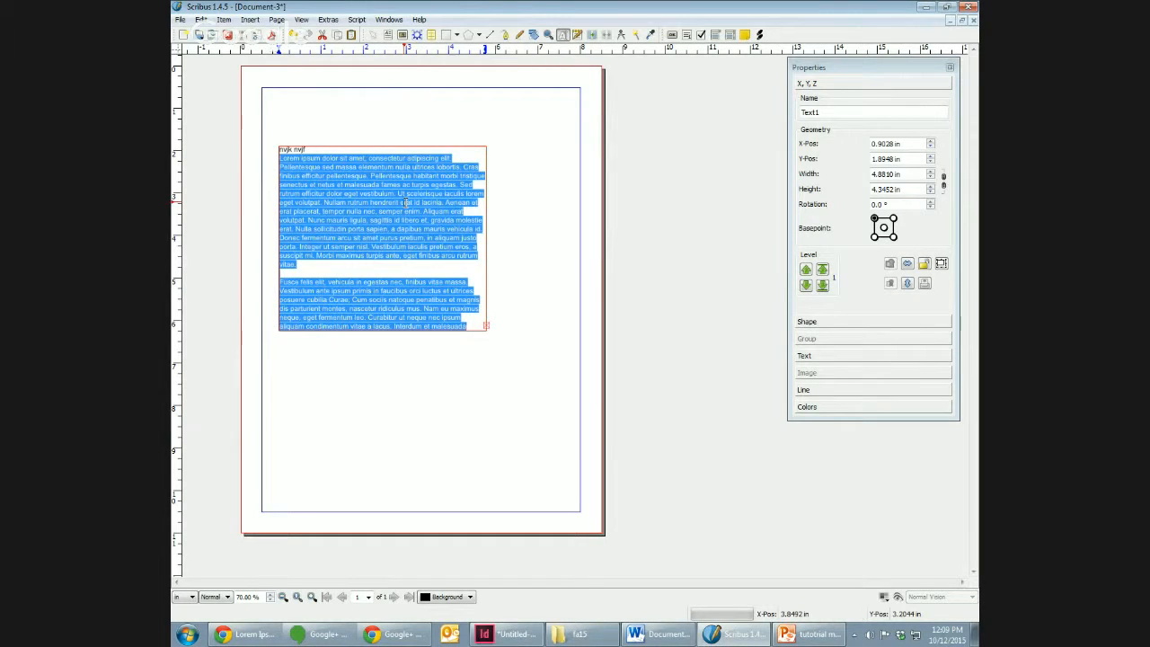
left_click(405, 202)
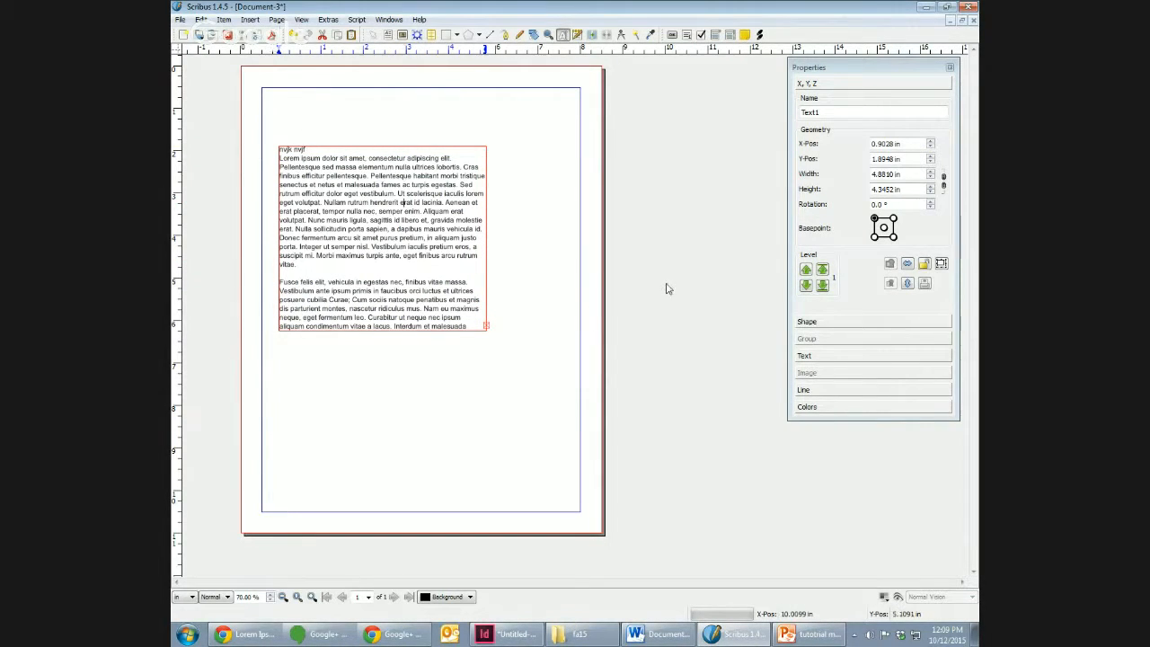
left_click(603, 161)
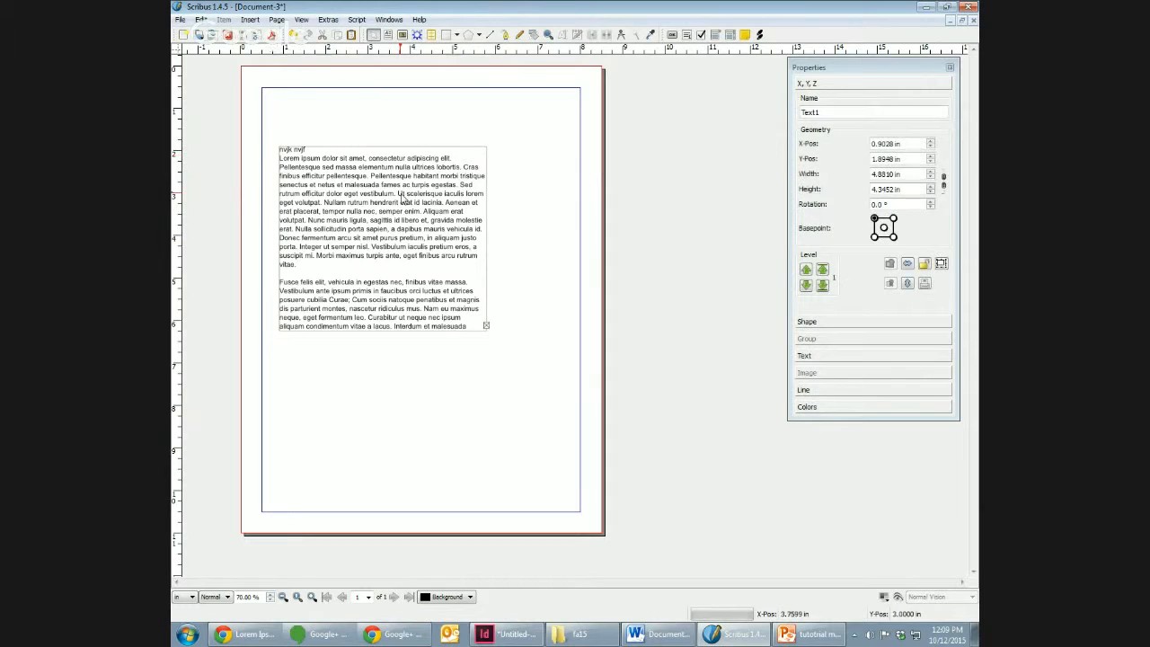
Step: Turn on Snap to Guides and fit the text frame to the page margins, 7.5 in wide and 10 in high
left_click_drag(402, 198, 396, 150)
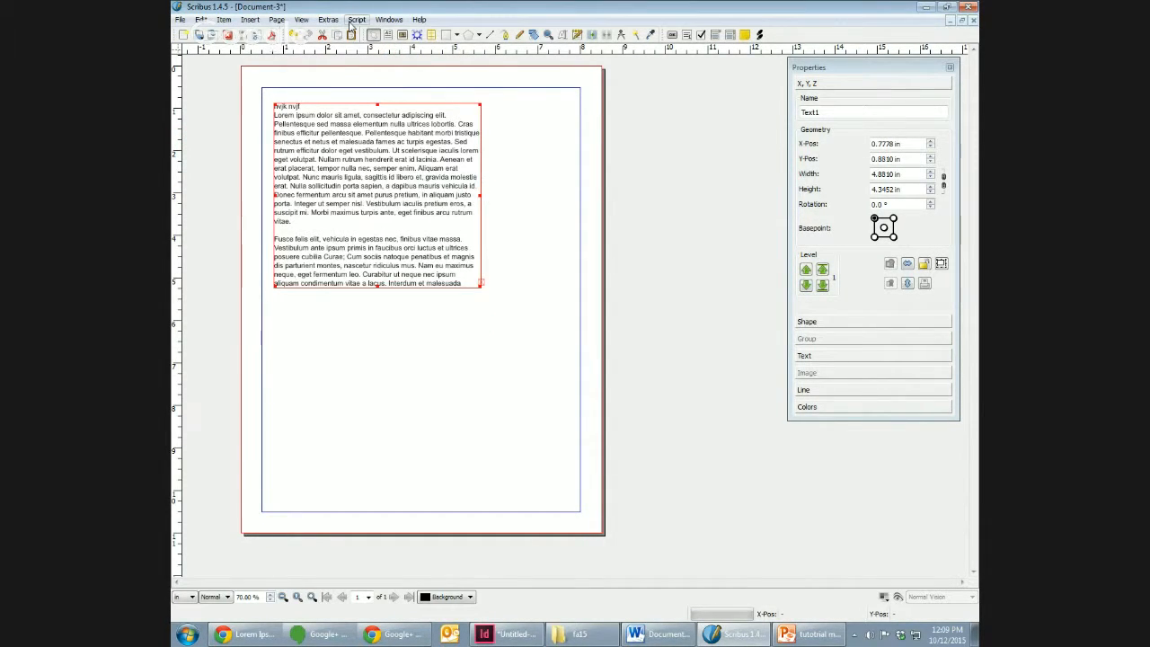
left_click(302, 19)
mouse_move(321, 20)
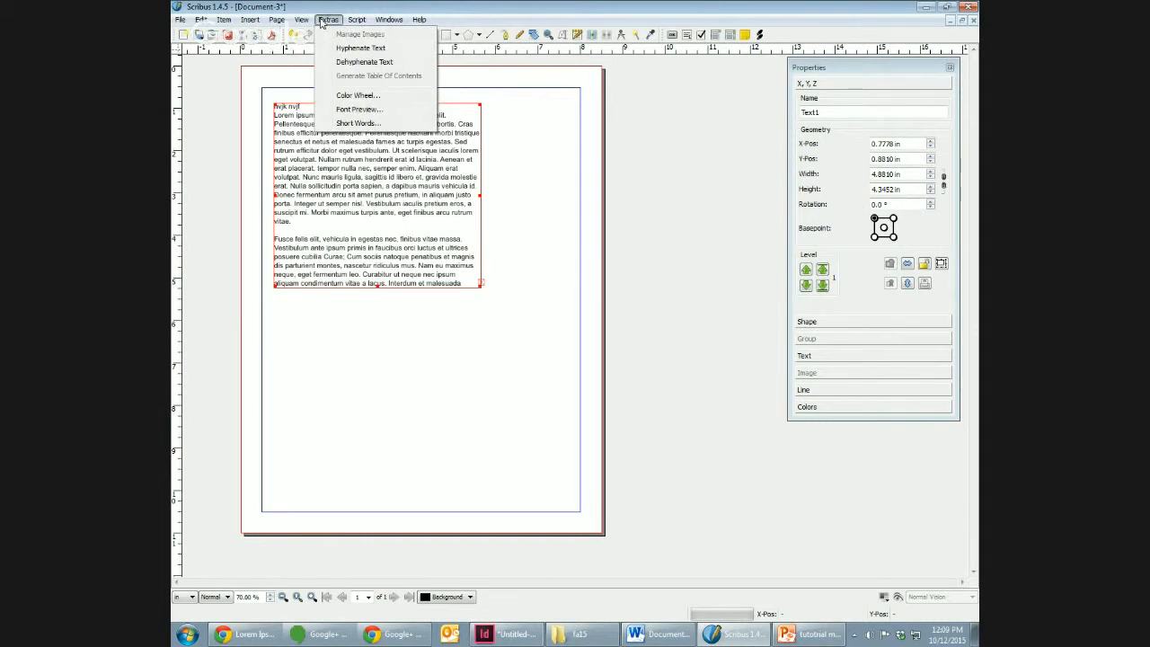
mouse_move(277, 19)
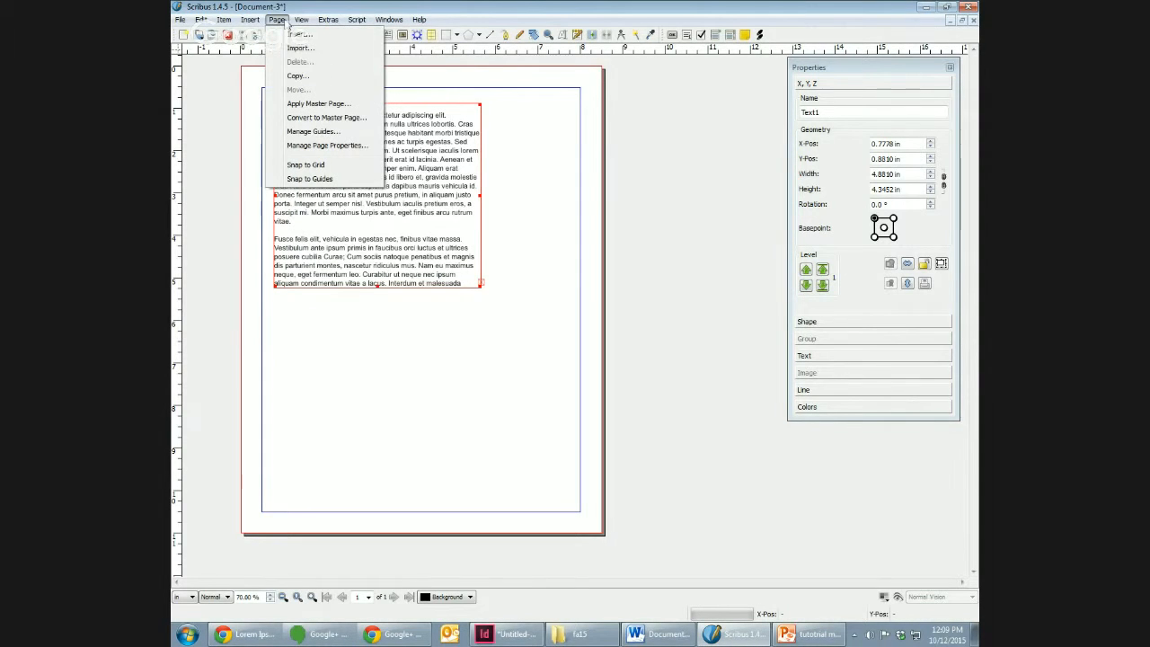
left_click(305, 164)
left_click_drag(327, 180, 319, 158)
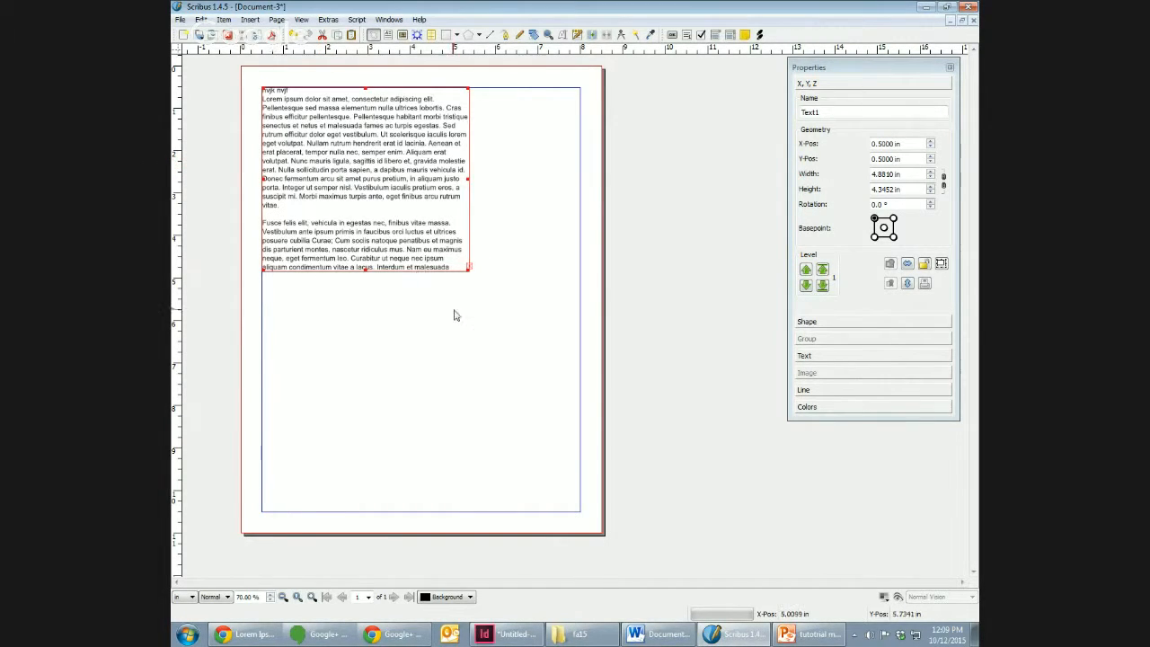
left_click_drag(468, 268, 579, 511)
left_click(635, 329)
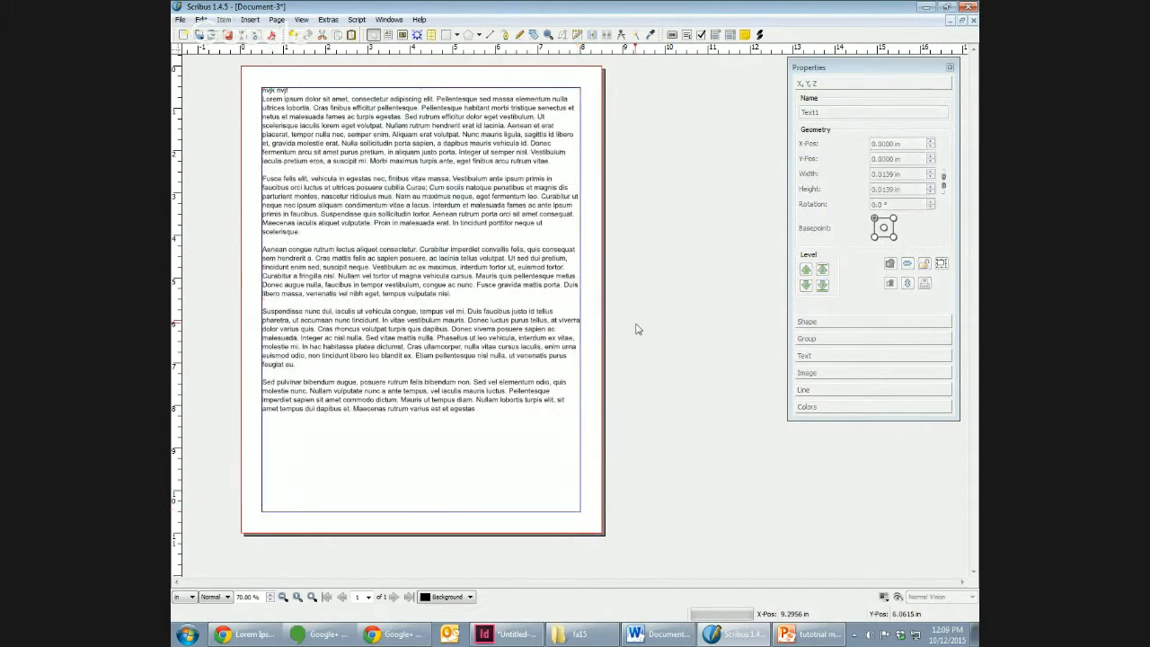
Step: Shrink the text frame to about 4.98 in wide and 5.09 in high, keeping its top-left corner on the margin guides
left_click(470, 282)
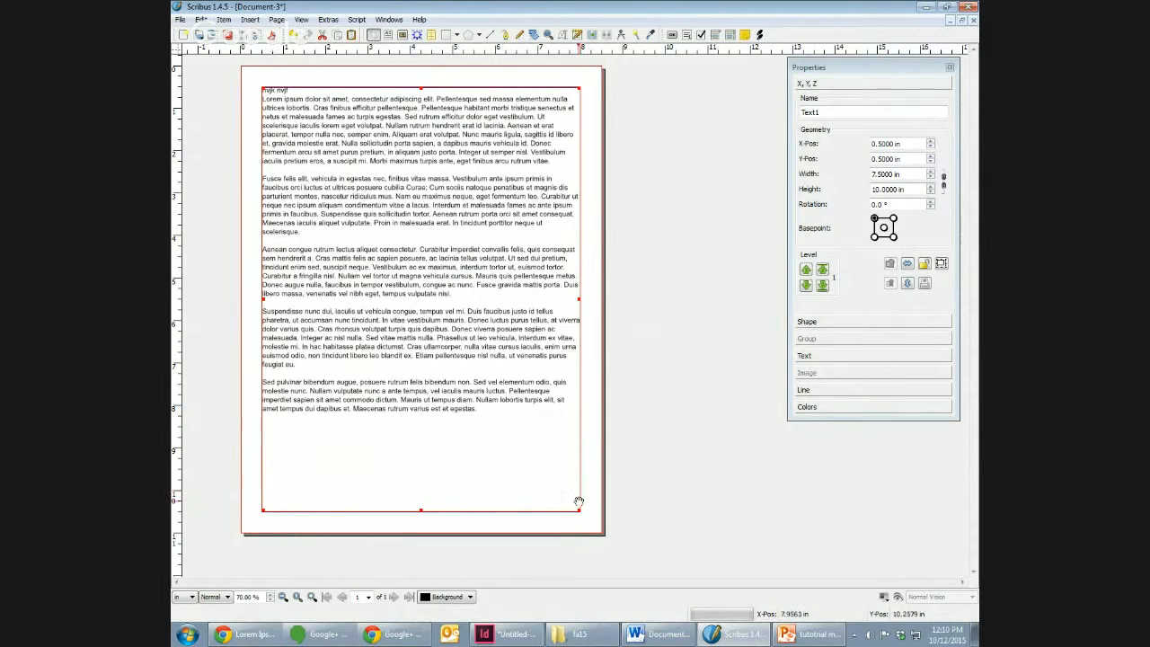
left_click_drag(577, 512, 536, 413)
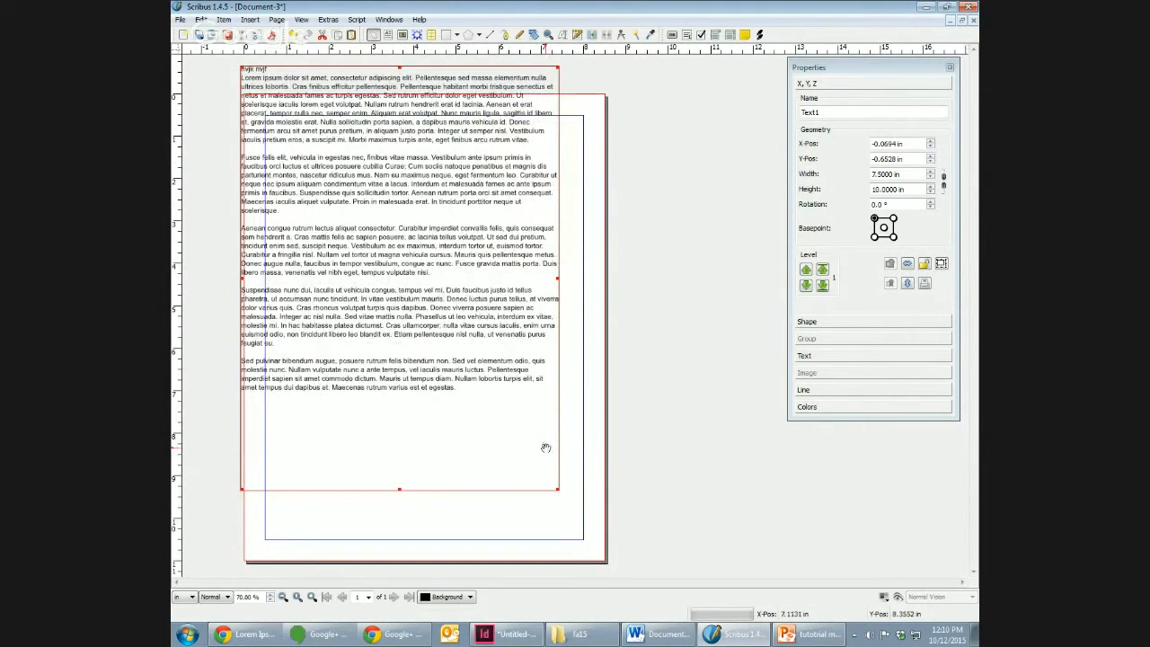
key("ctrl+z")
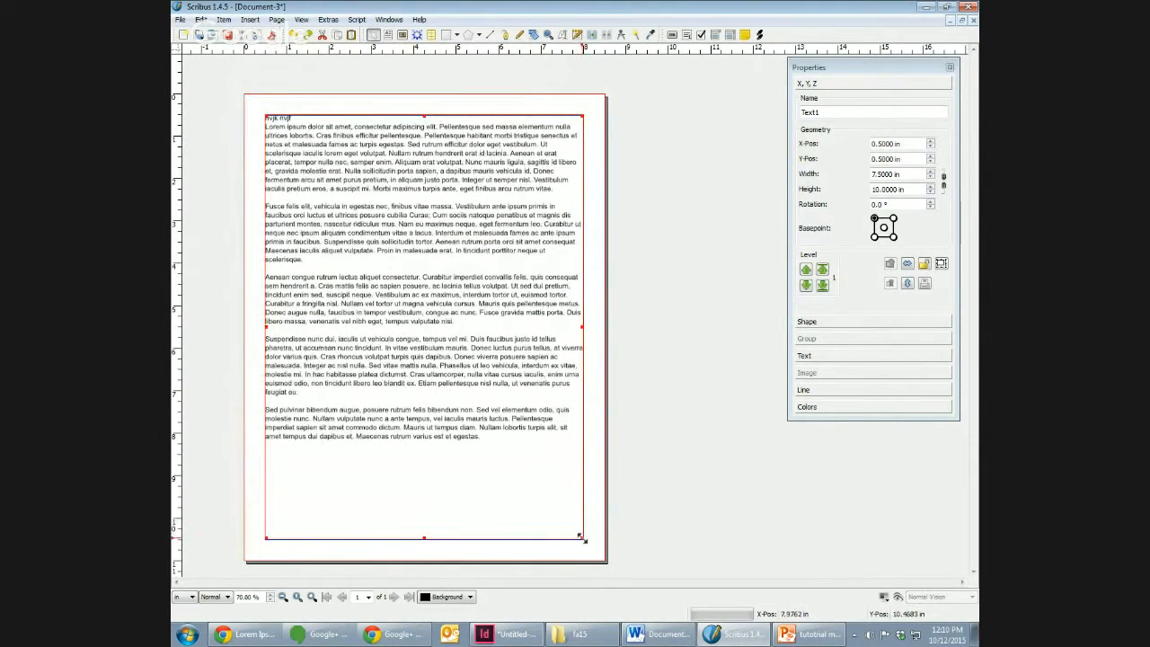
left_click_drag(582, 537, 475, 330)
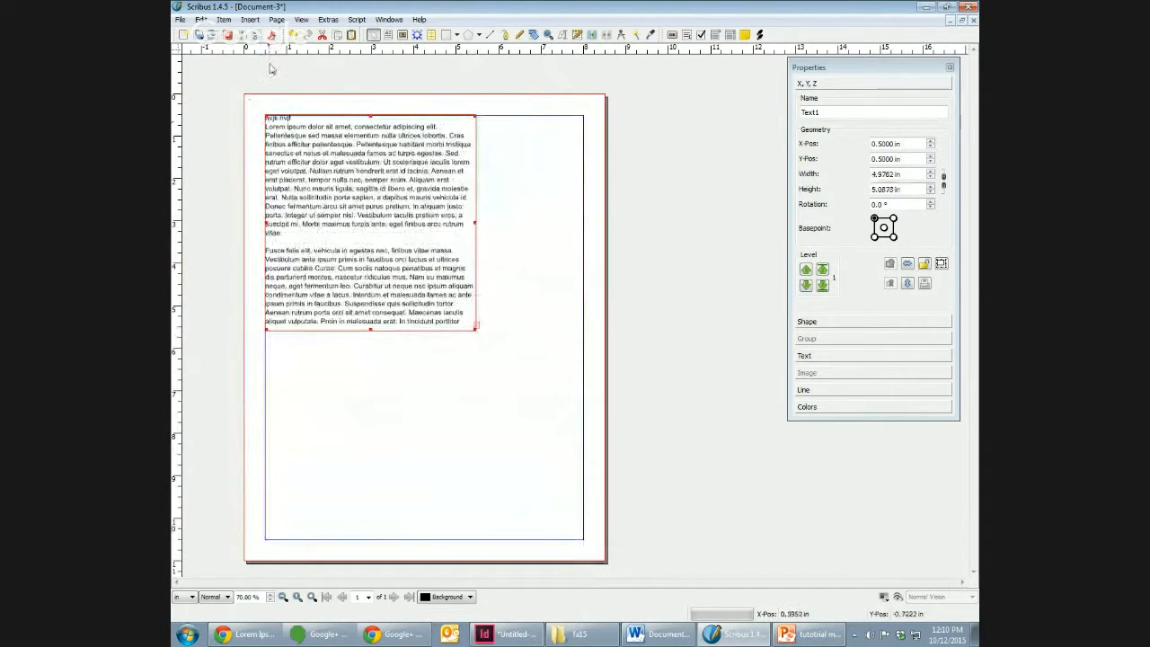
Step: Insert a second text frame about 3.45 by 3.39 in and place it in the page's bottom-right margin corner
left_click(232, 21)
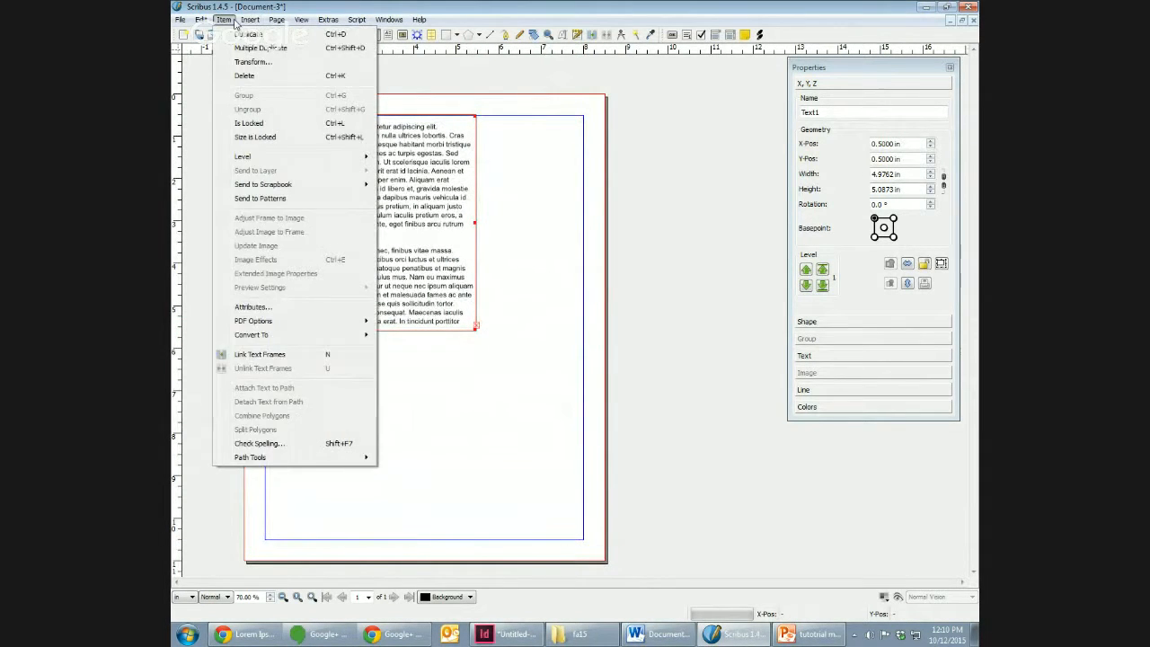
mouse_move(250, 20)
left_click(266, 63)
left_click_drag(392, 380, 539, 523)
left_click_drag(472, 462, 515, 477)
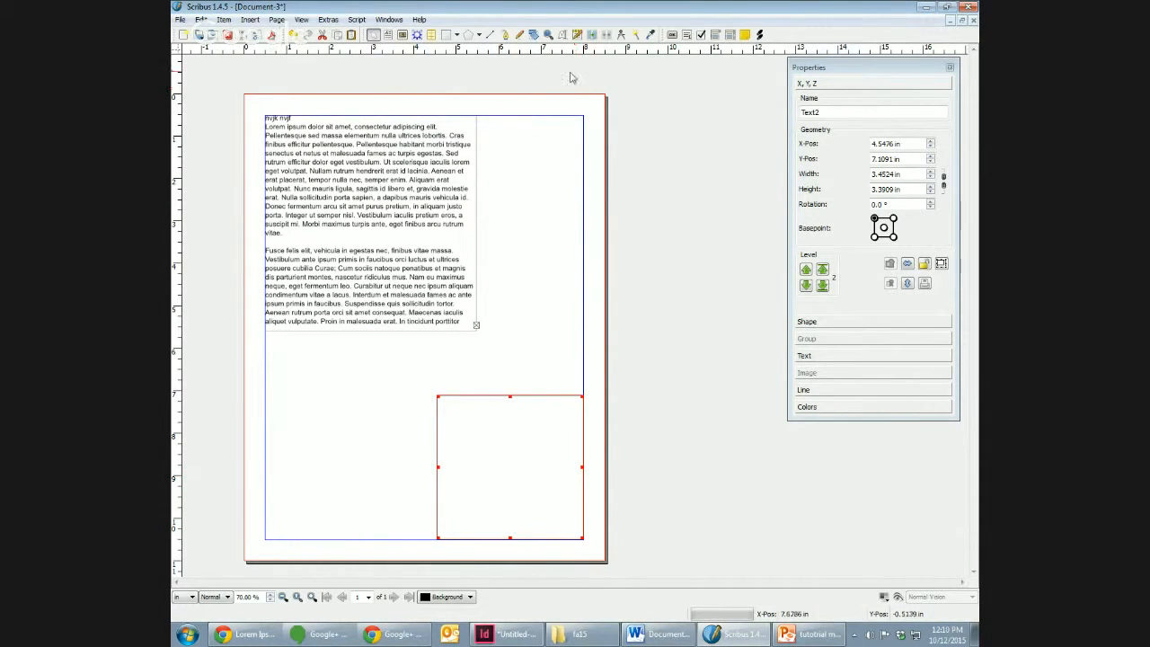
Step: Try linking the filled upper text frame to the empty lower text frame, and undo the link
left_click(453, 164)
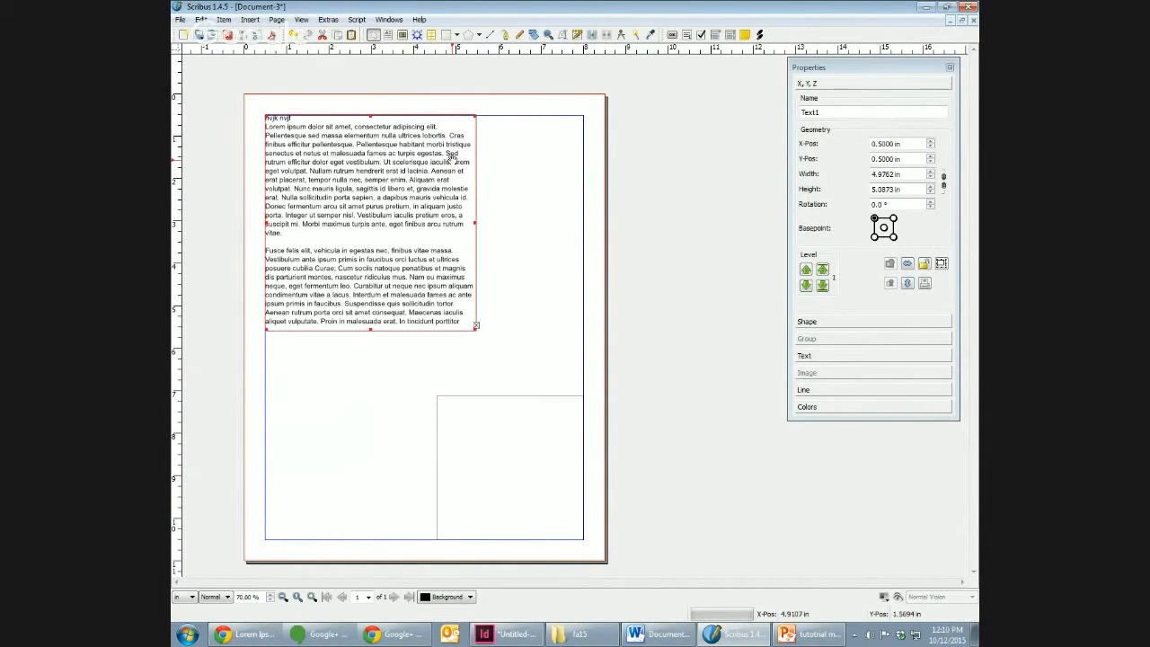
left_click(593, 35)
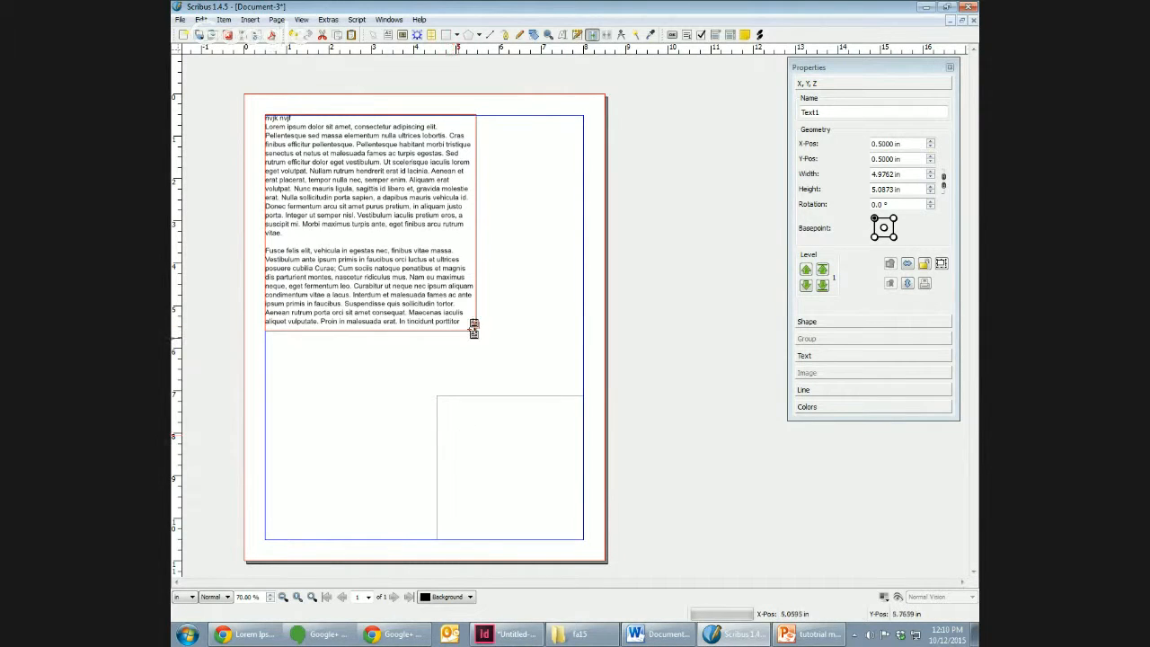
left_click(462, 409)
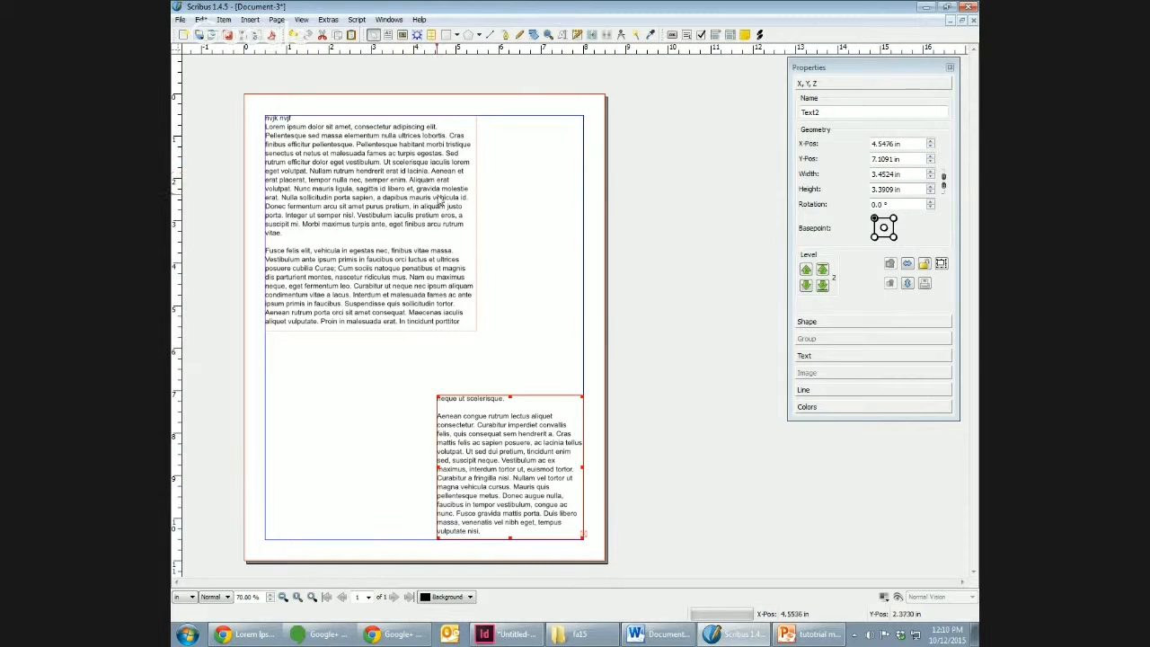
key("ctrl+z")
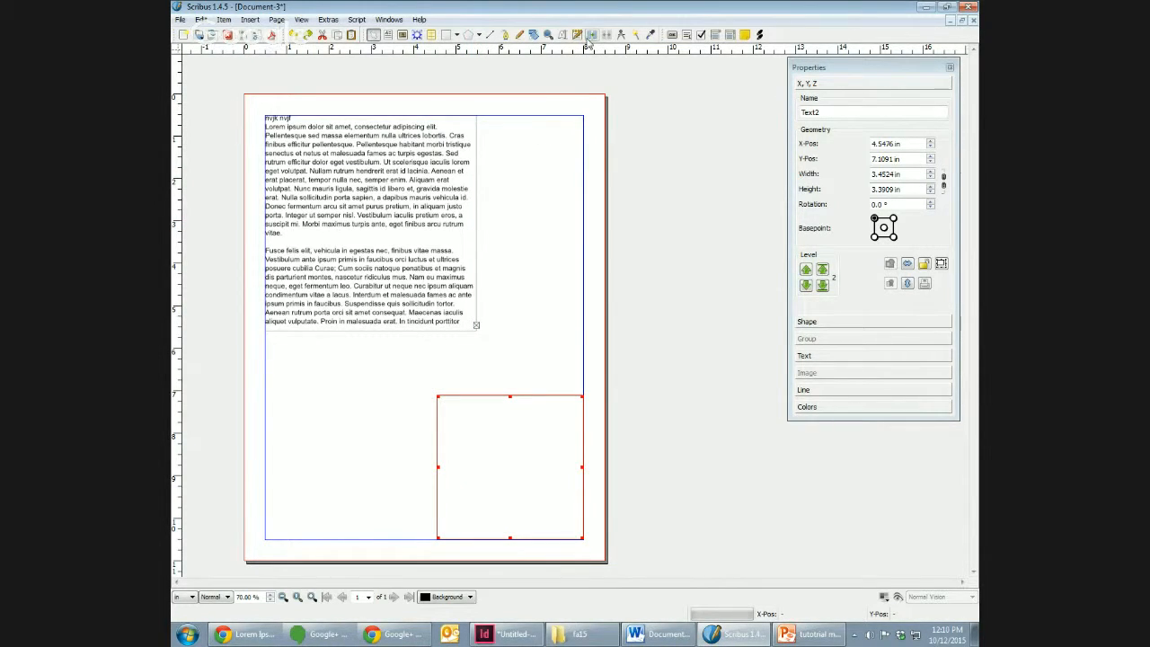
left_click(642, 429)
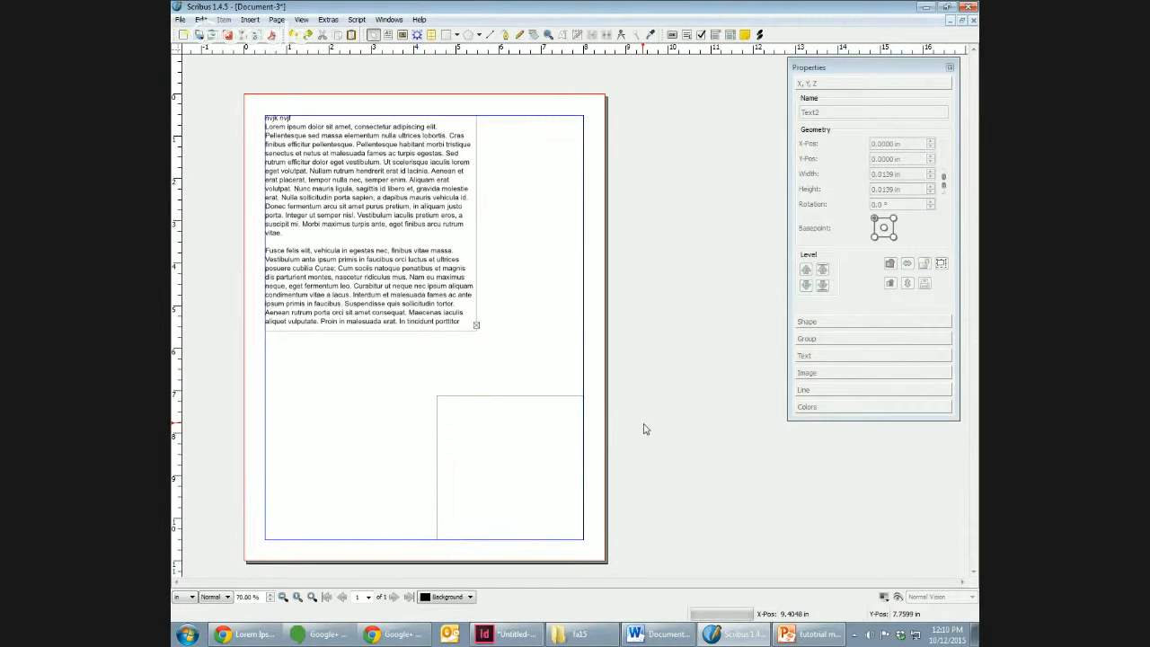
Step: Link the filled upper text frame to the empty lower text frame so the overflow text continues there
left_click(457, 320)
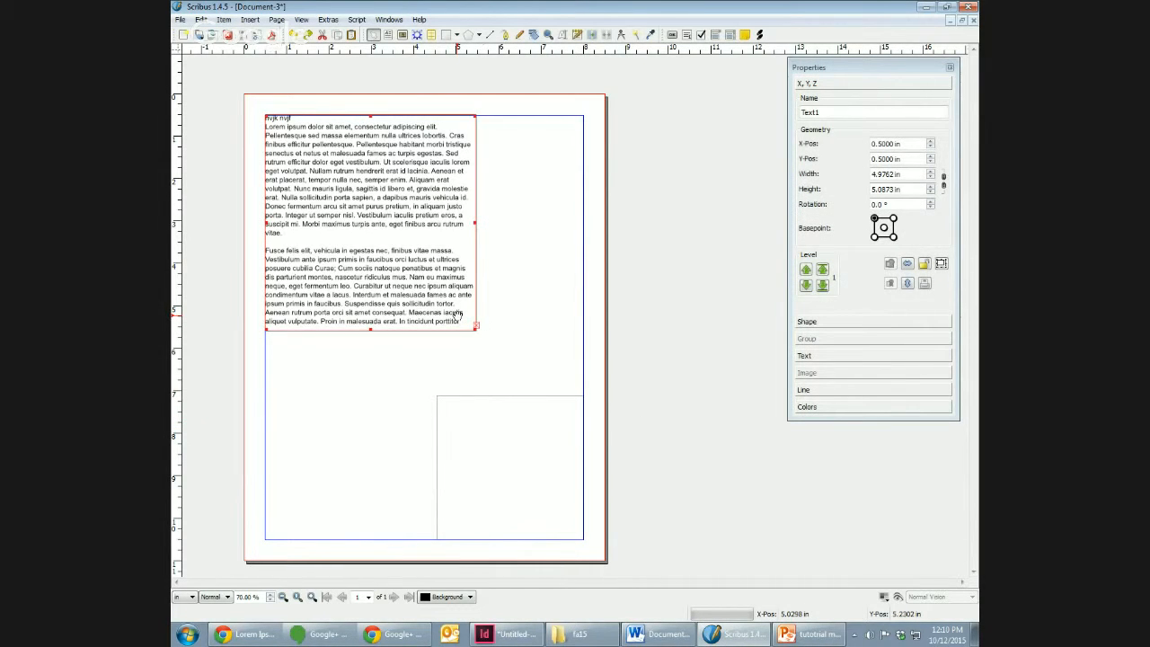
left_click(586, 38)
left_click(534, 424)
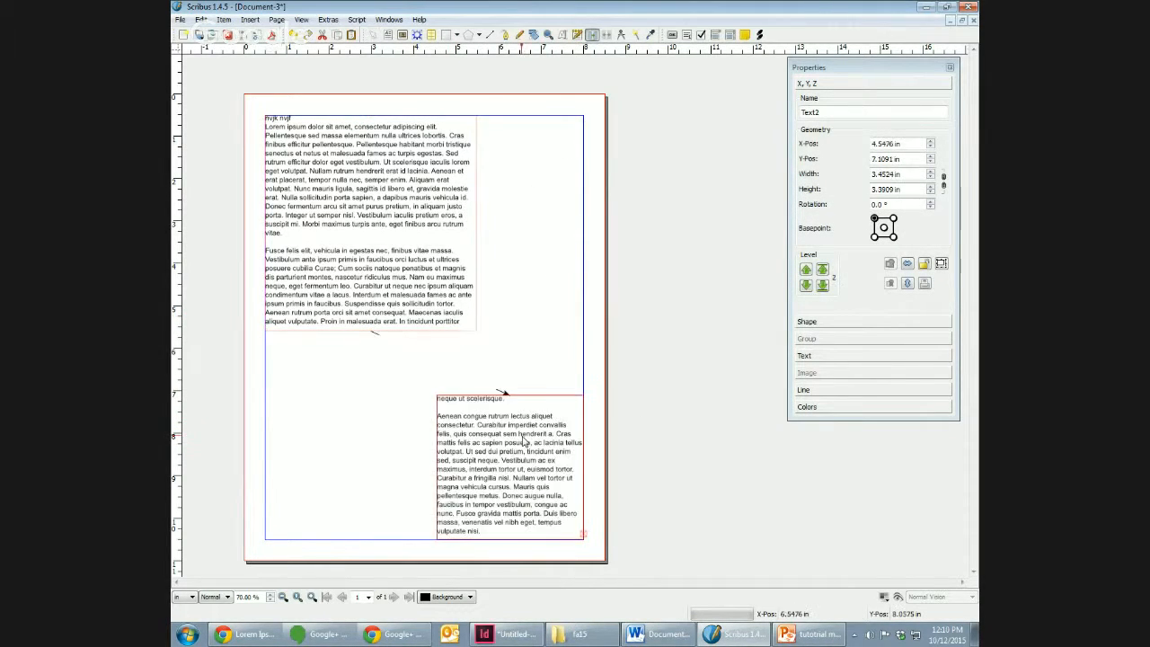
Step: Insert line breaks and a lone letter "b" after "egestas ne" in the upper frame, pushing text into the linked frame
left_click(387, 244)
key("Return")
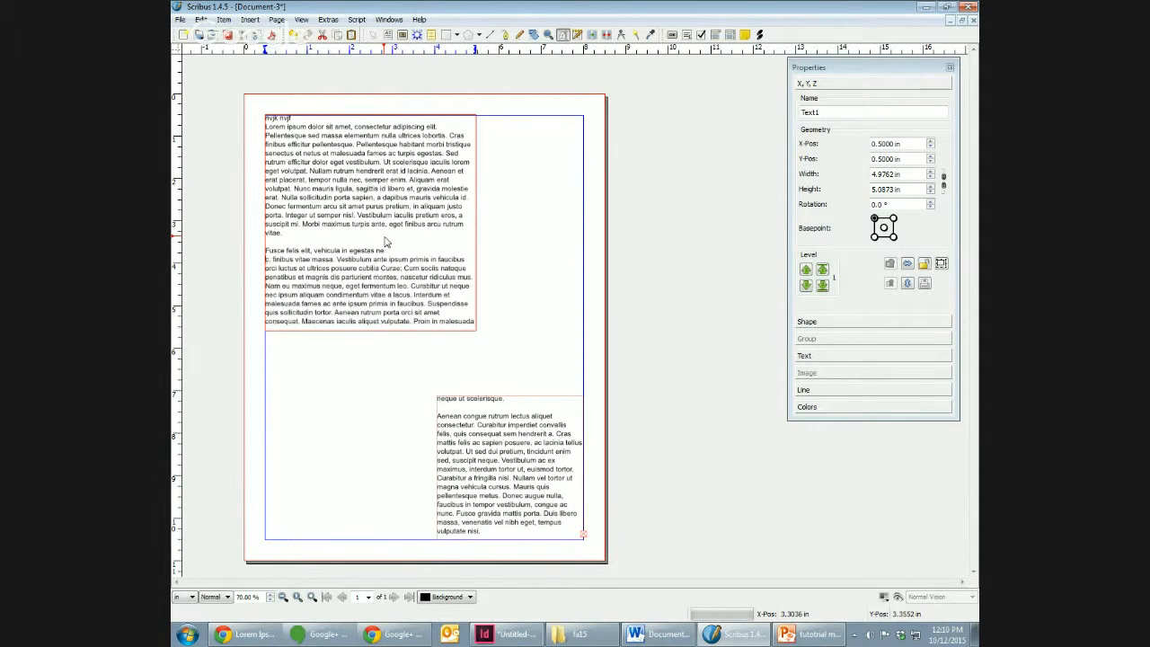
key("Return")
type("b")
key("Return")
key("Return")
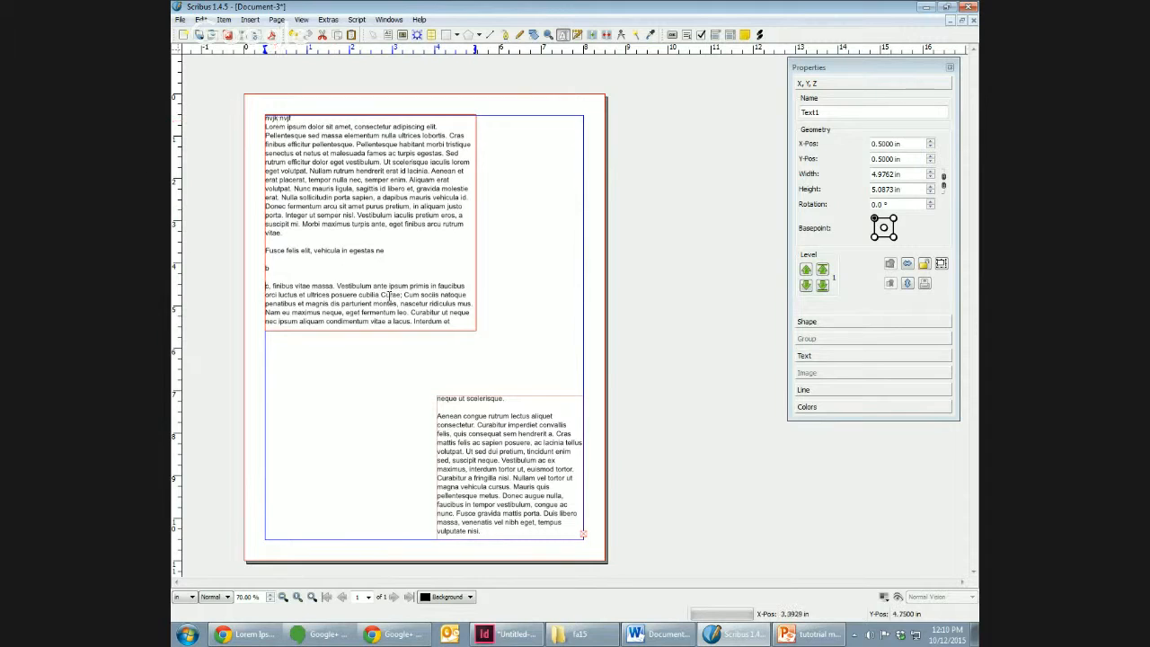
left_click(488, 426)
left_click(627, 436)
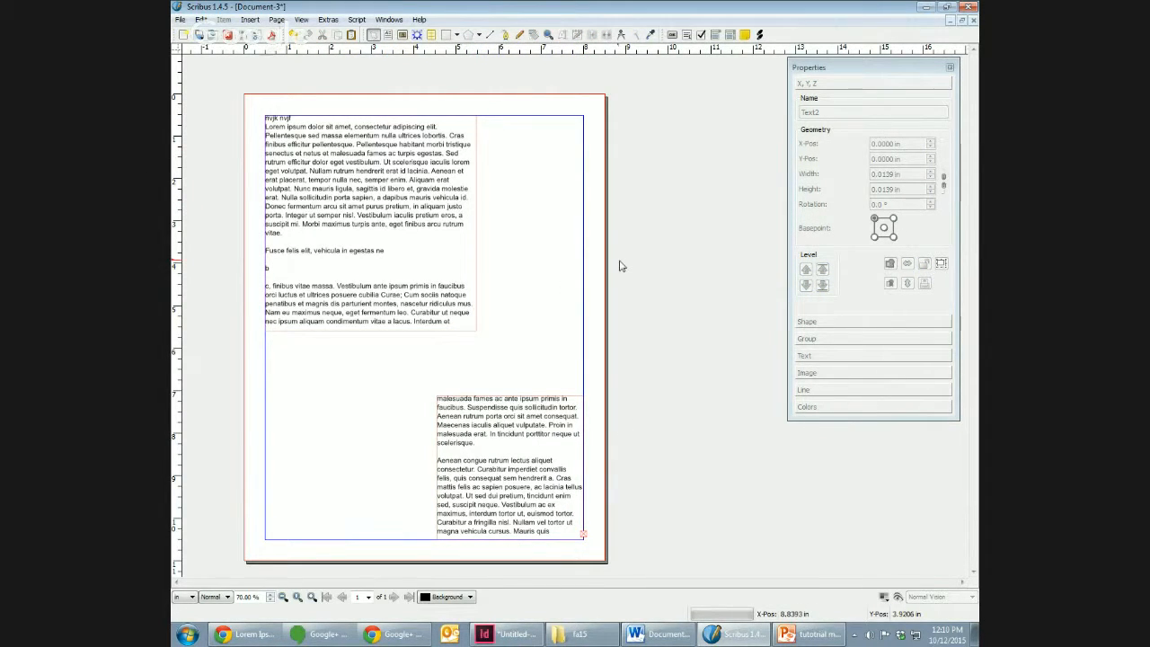
Step: Insert one Letter portrait page after the first page, based on the Normal master page
left_click(275, 20)
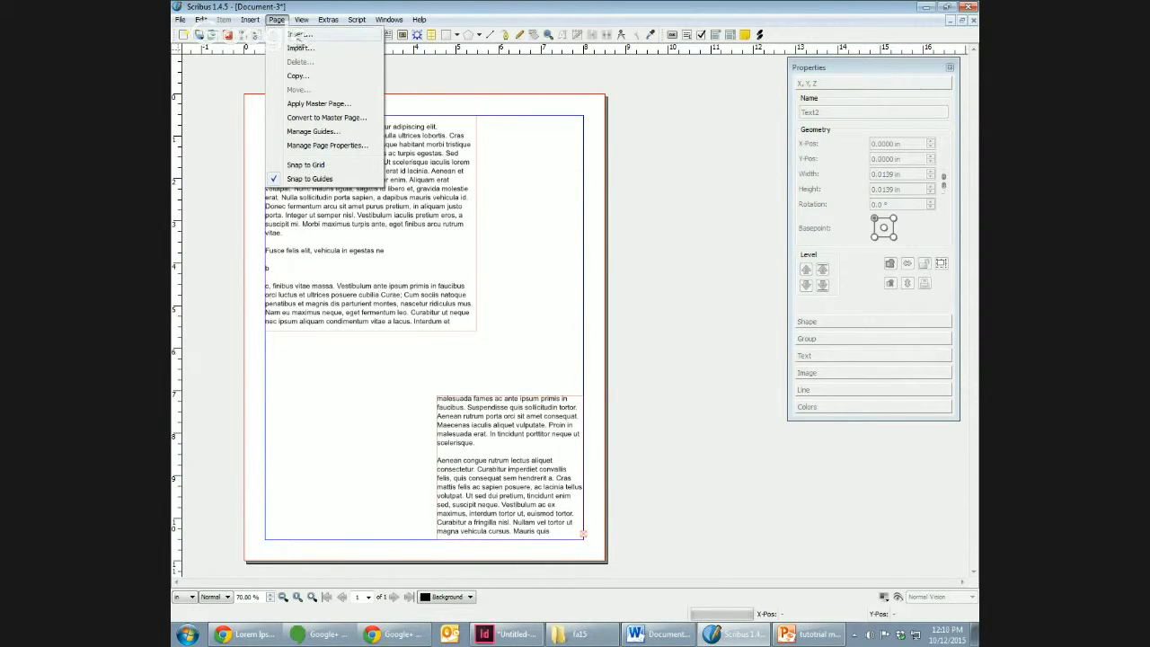
left_click(296, 34)
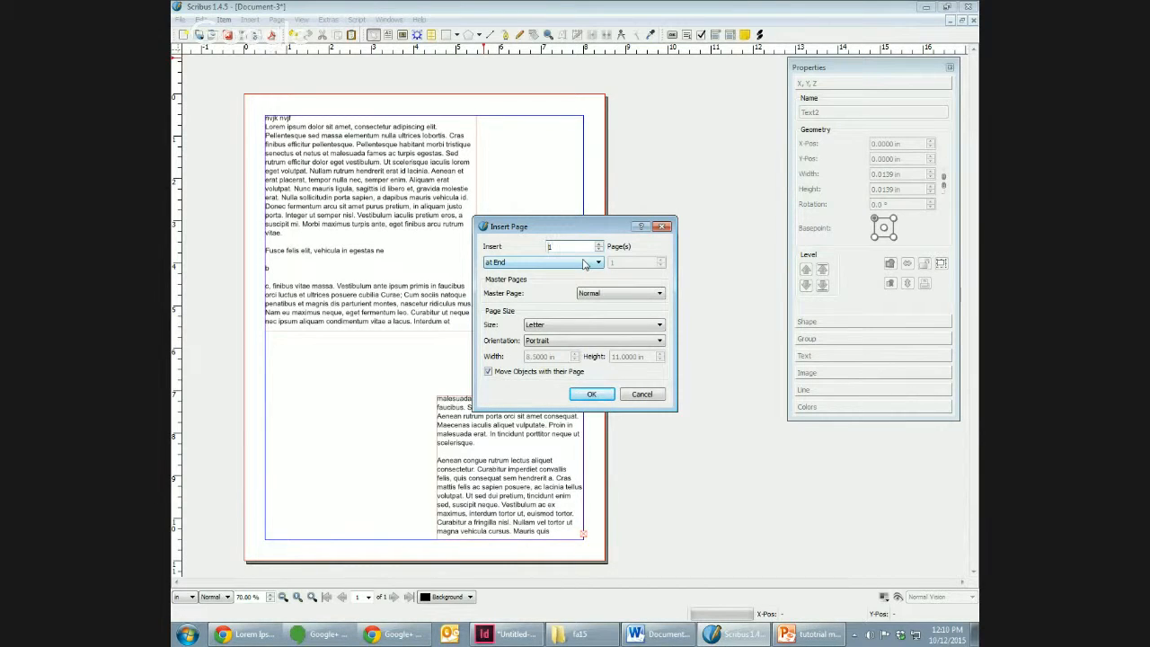
left_click(554, 266)
left_click(530, 256)
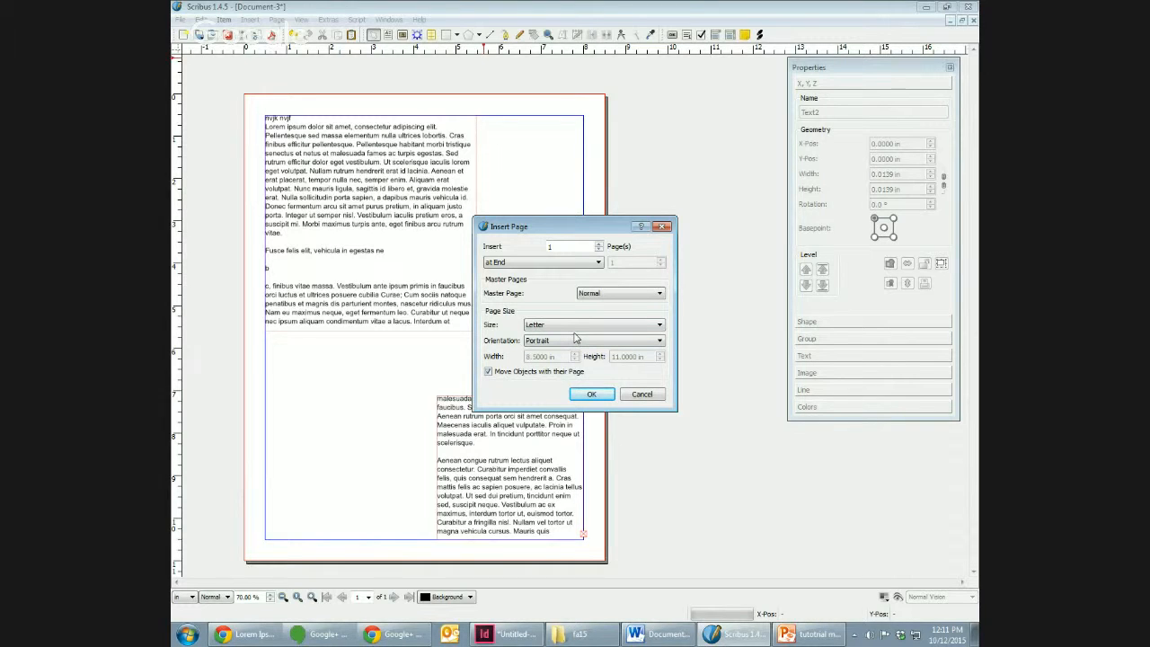
left_click(592, 393)
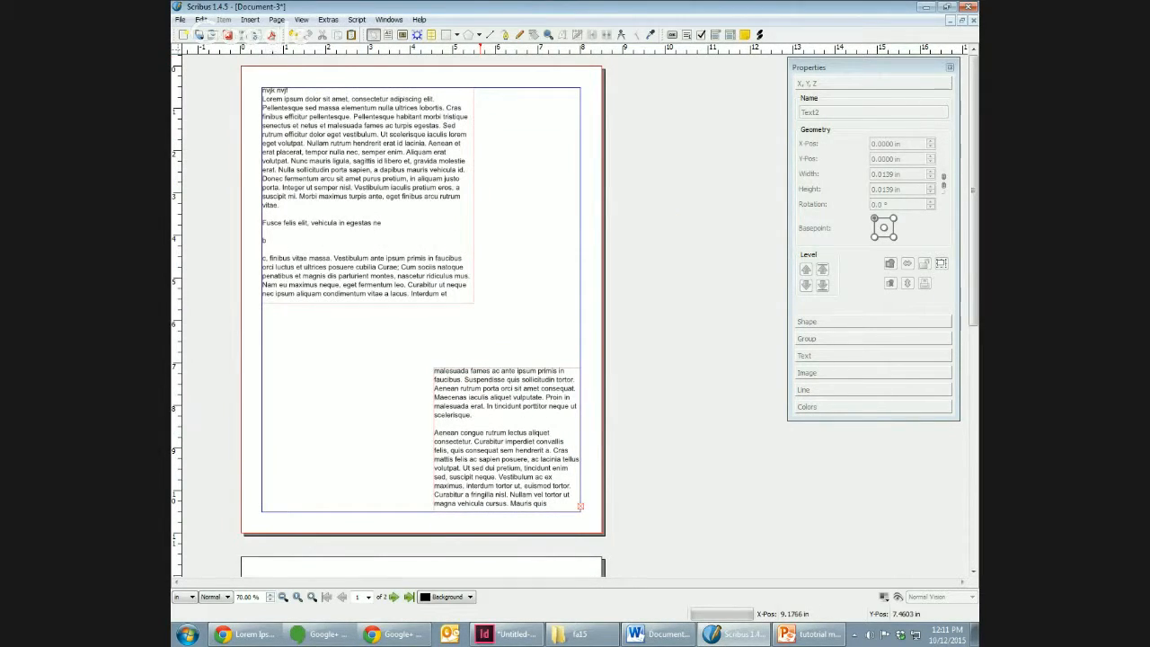
Step: Move the lower linked text frame to the second page's top-left margin corner and enlarge it to about 7.5 by 6.13 in
mouse_move(974, 193)
left_mouse_down()
mouse_move(974, 225)
mouse_move(973, 202)
left_mouse_up()
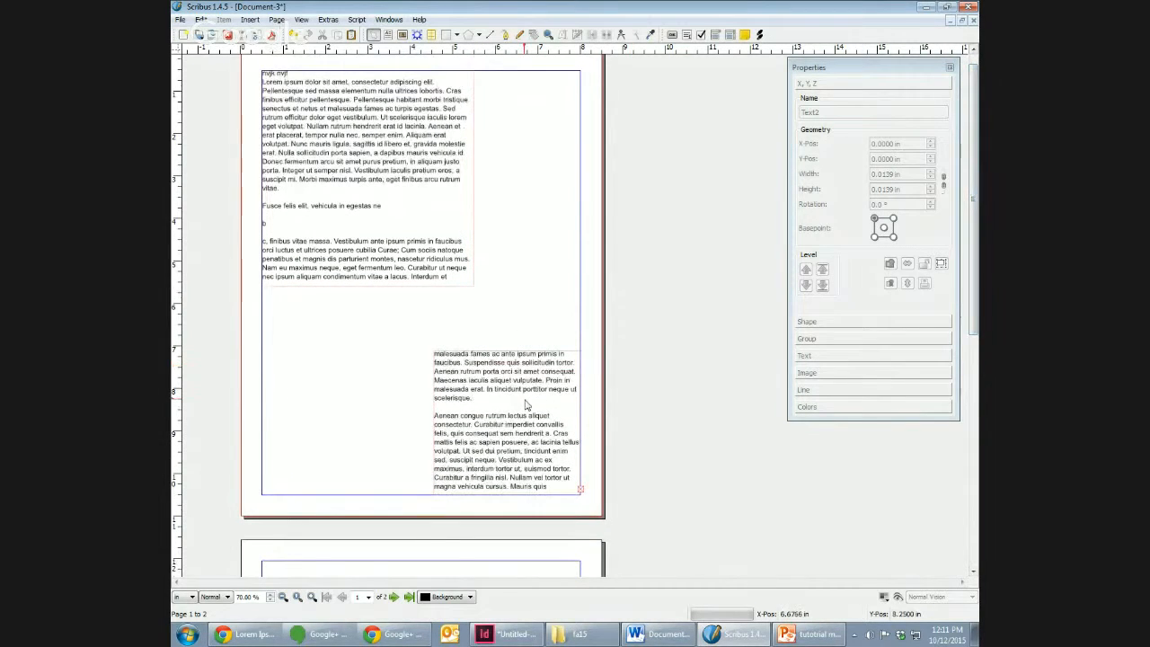
left_click_drag(974, 323, 966, 470)
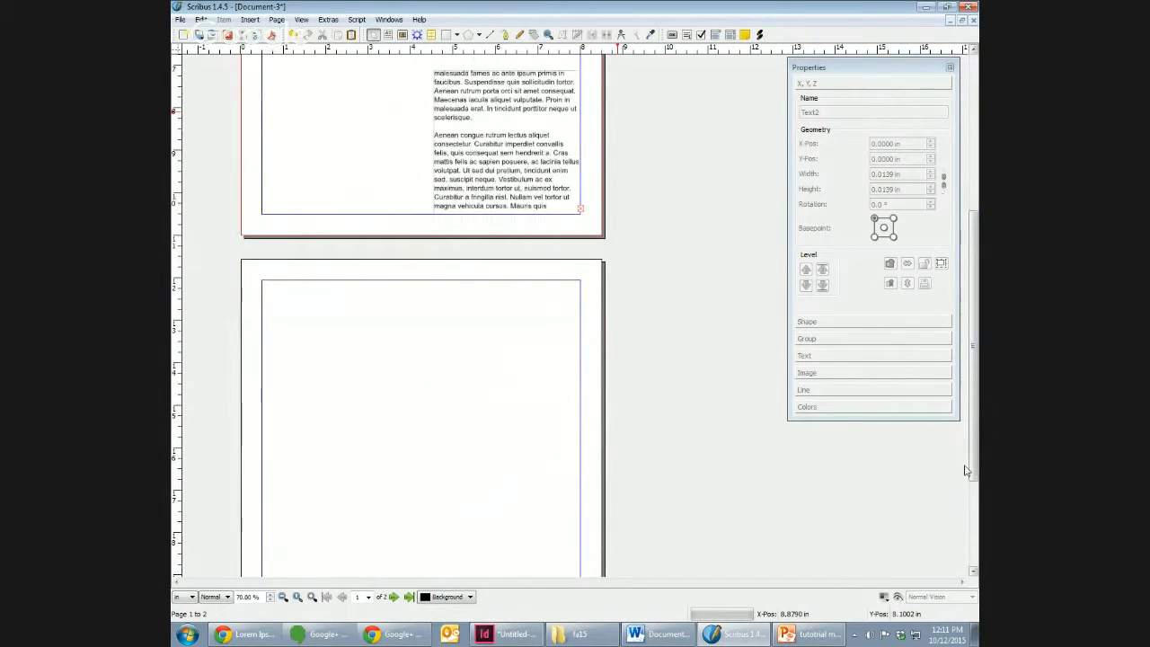
left_click_drag(504, 145, 333, 358)
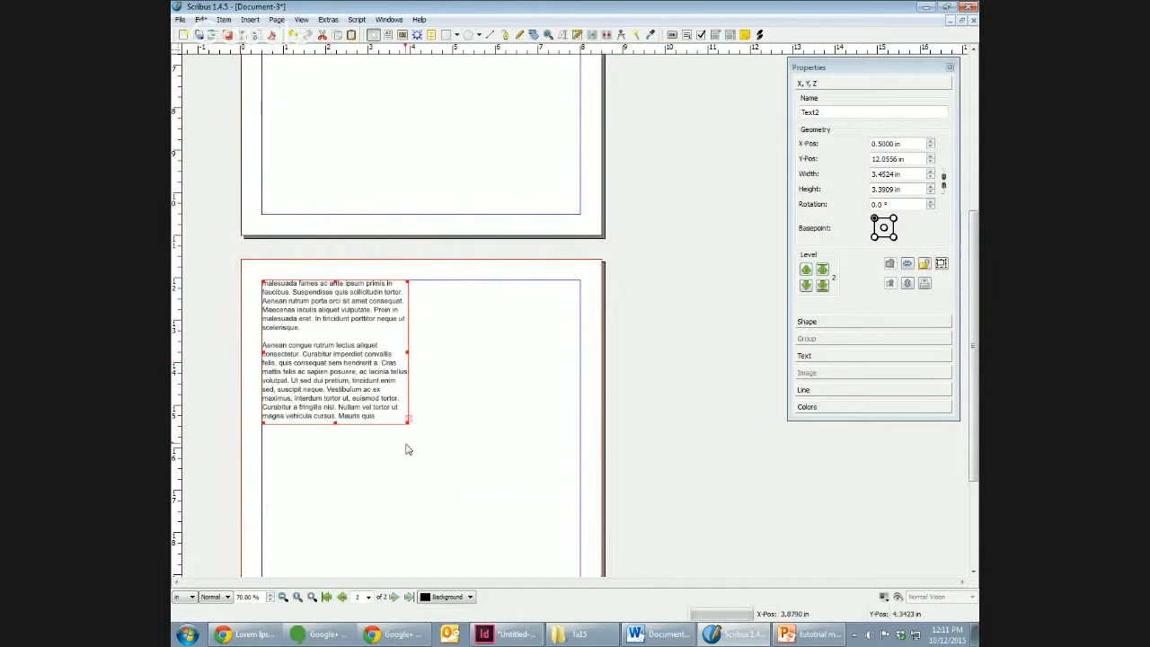
left_click_drag(409, 420, 579, 540)
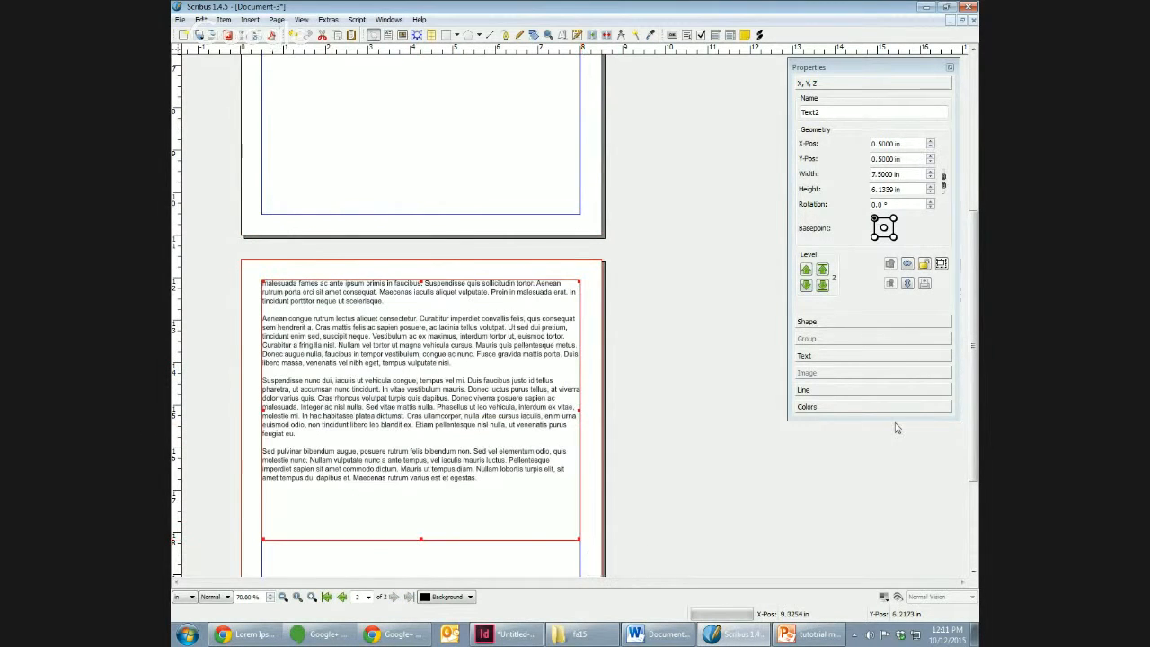
Step: Enlarge the first page's text frame to fill the page margins, 7.5 in wide and 10 in high
scroll(396, 334, "up", 5)
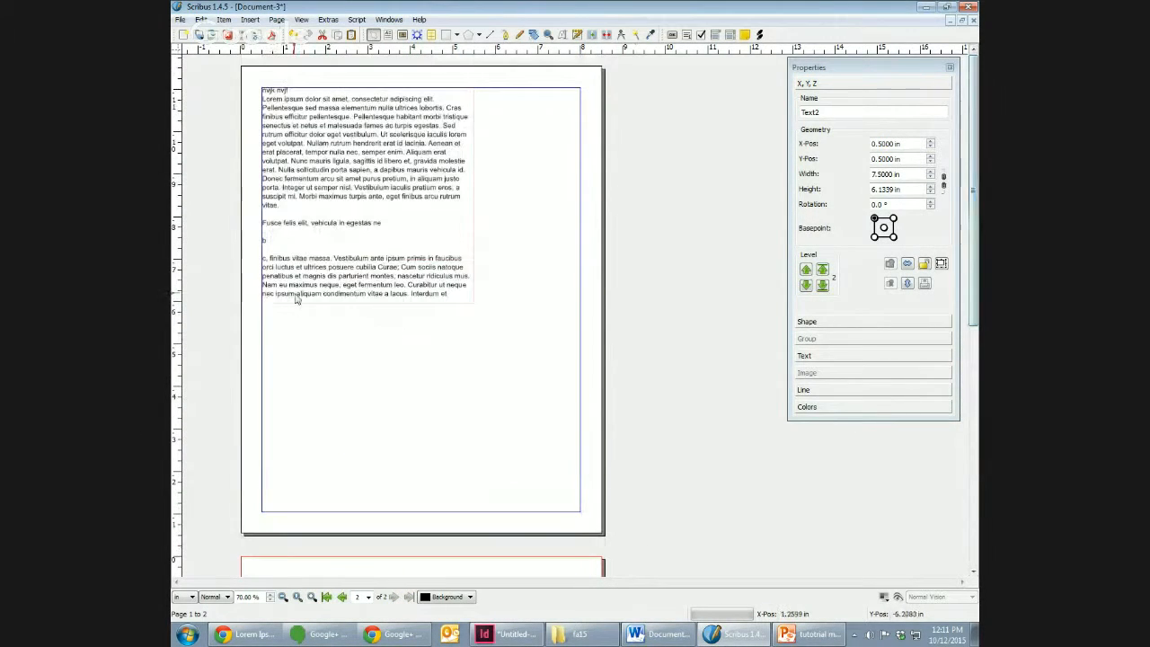
left_click(296, 300)
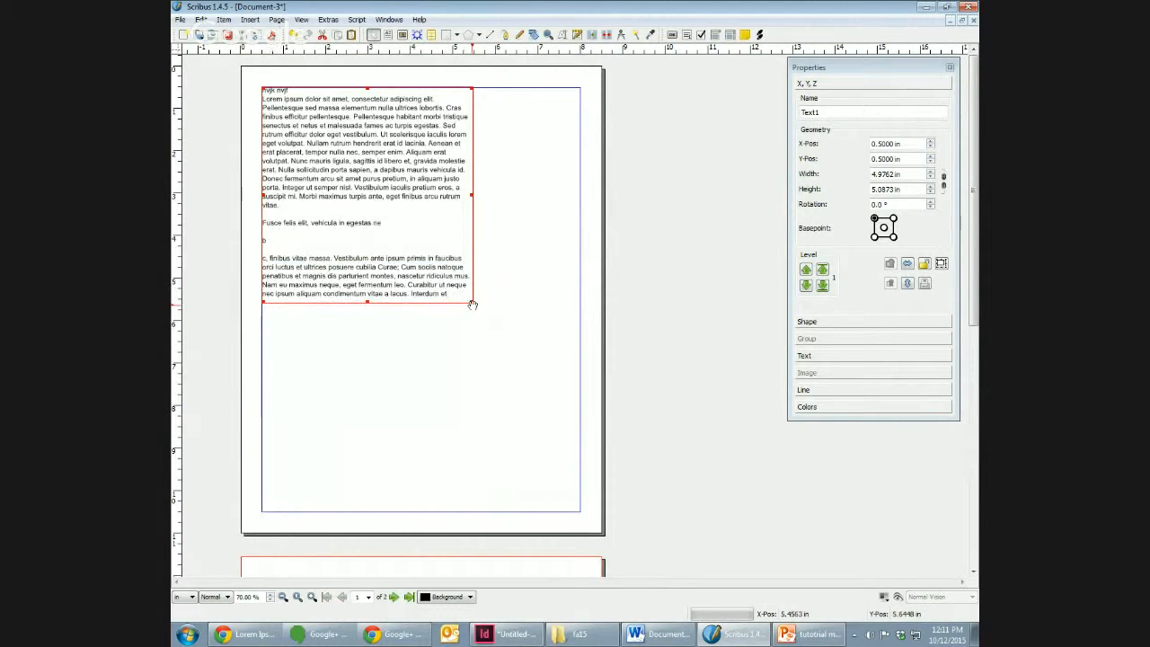
left_click_drag(472, 305, 580, 510)
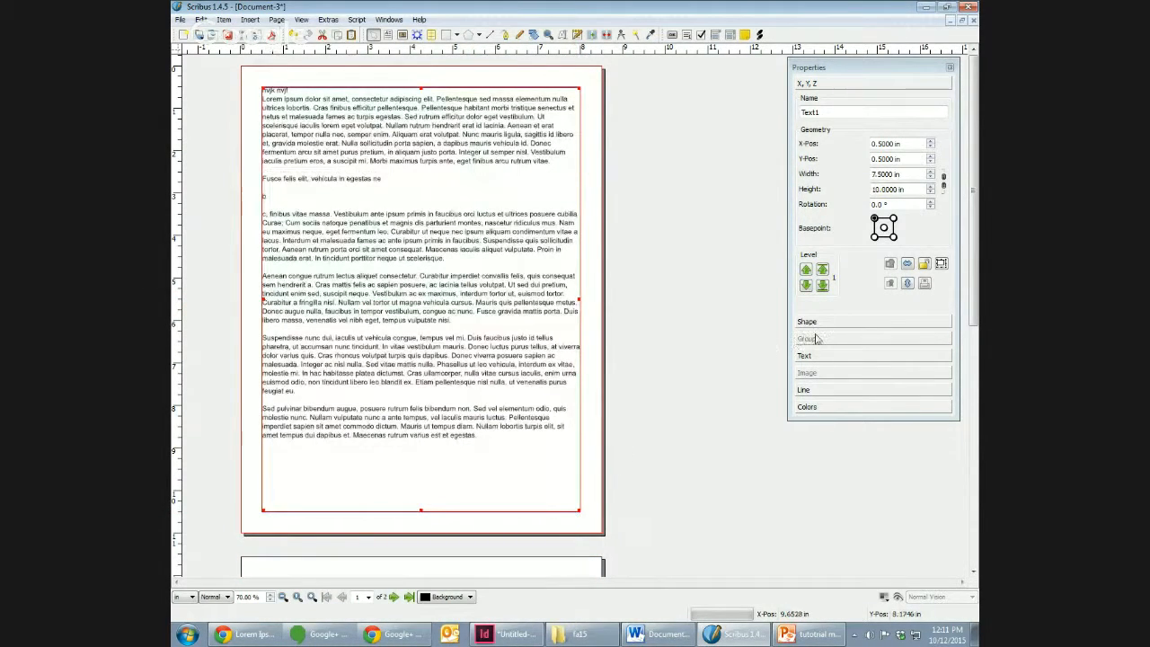
Step: Switch to InDesign to view the finished page with its running header, and return to the Scribus document
left_click_drag(870, 69, 821, 147)
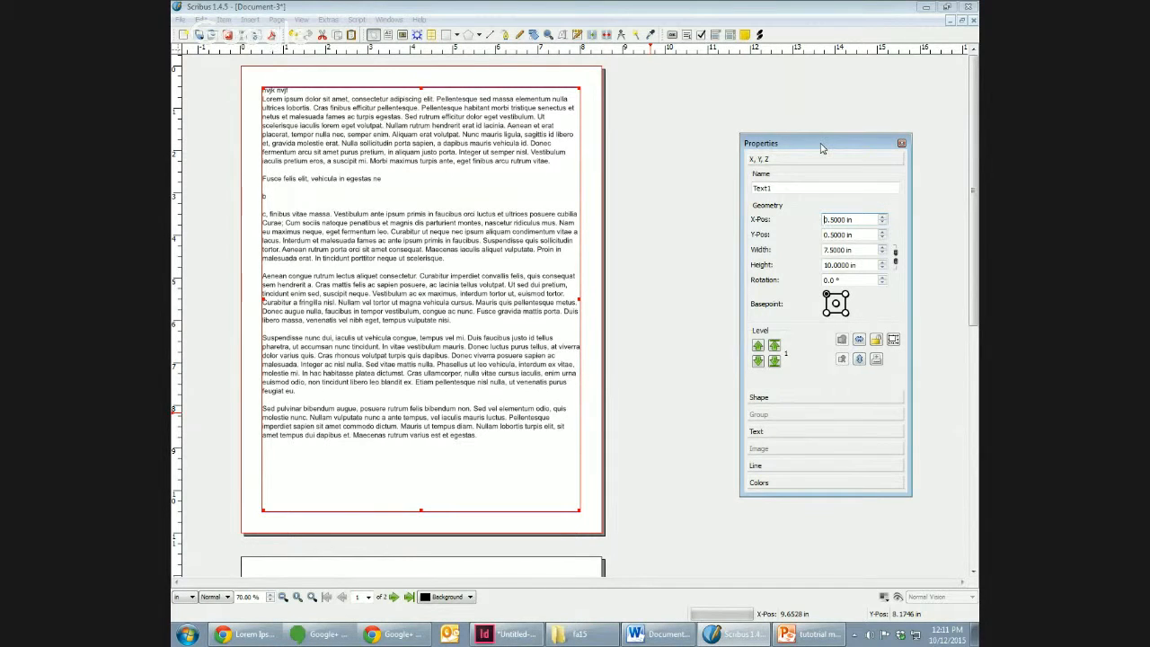
left_click(512, 633)
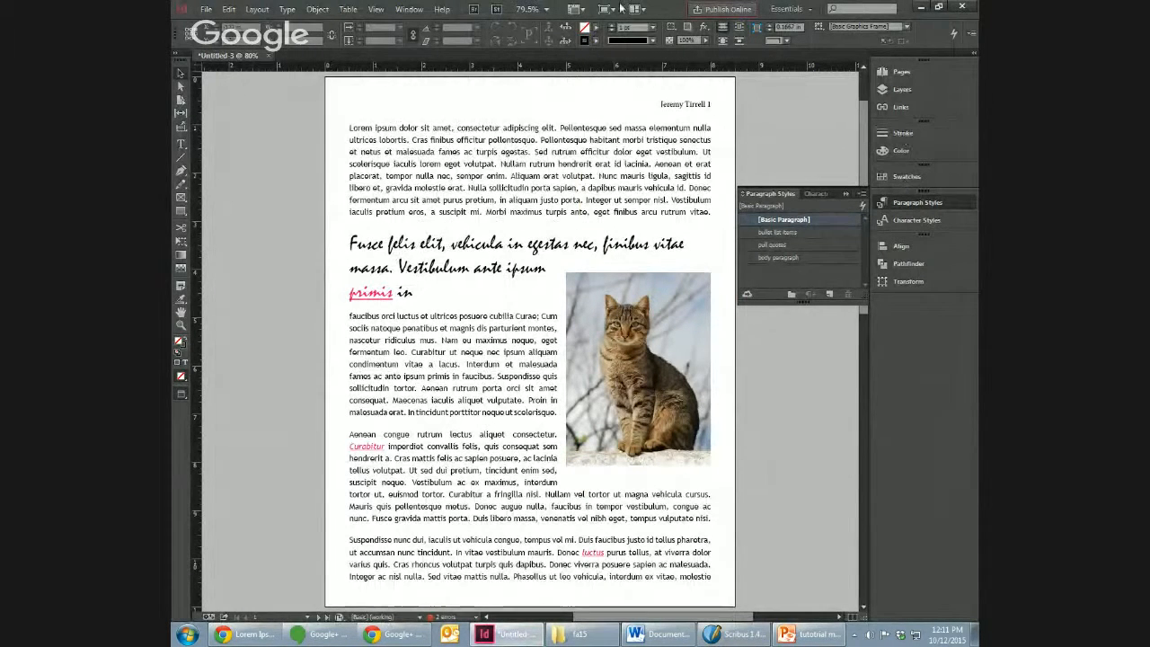
left_click(734, 641)
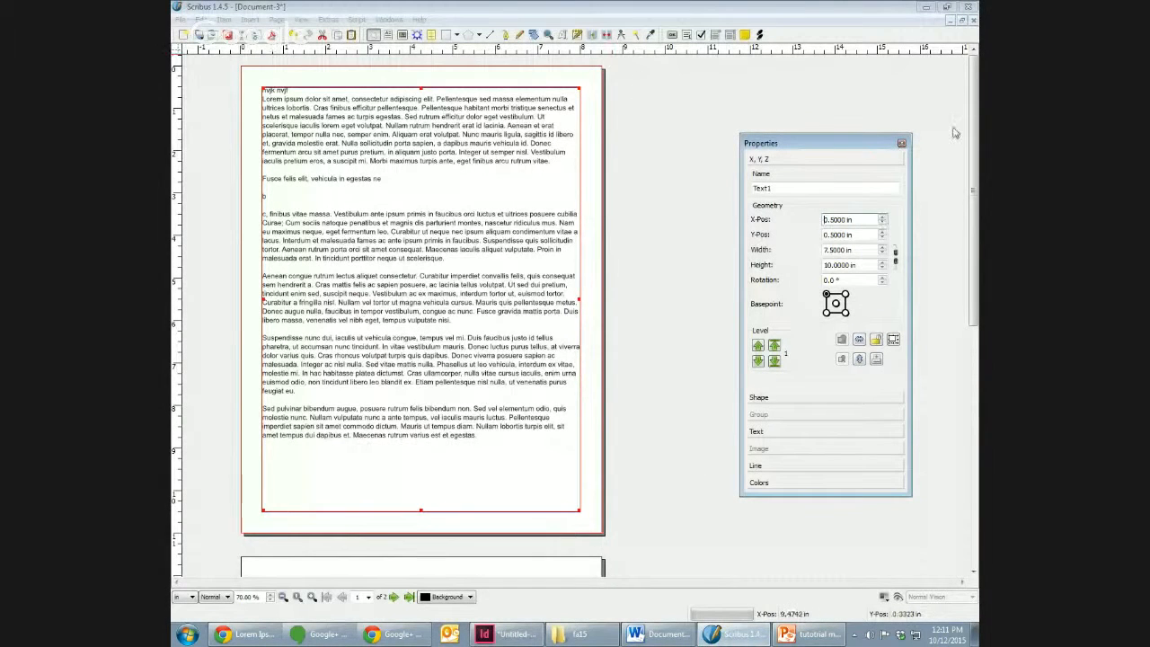
left_click_drag(809, 143, 855, 131)
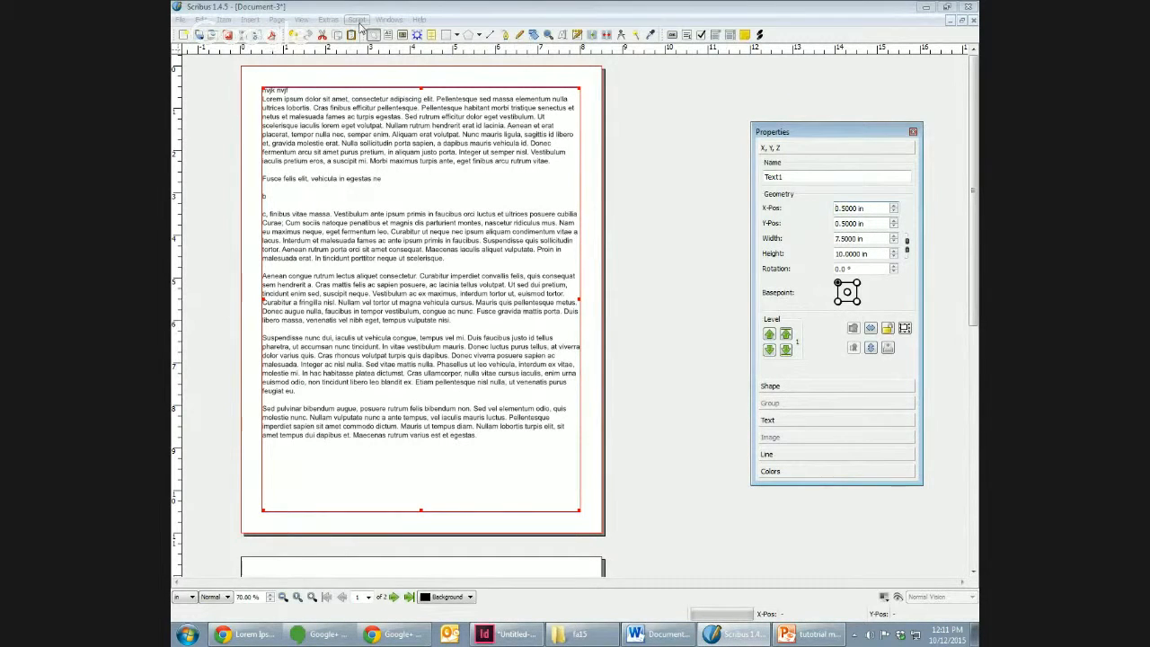
left_click(662, 208)
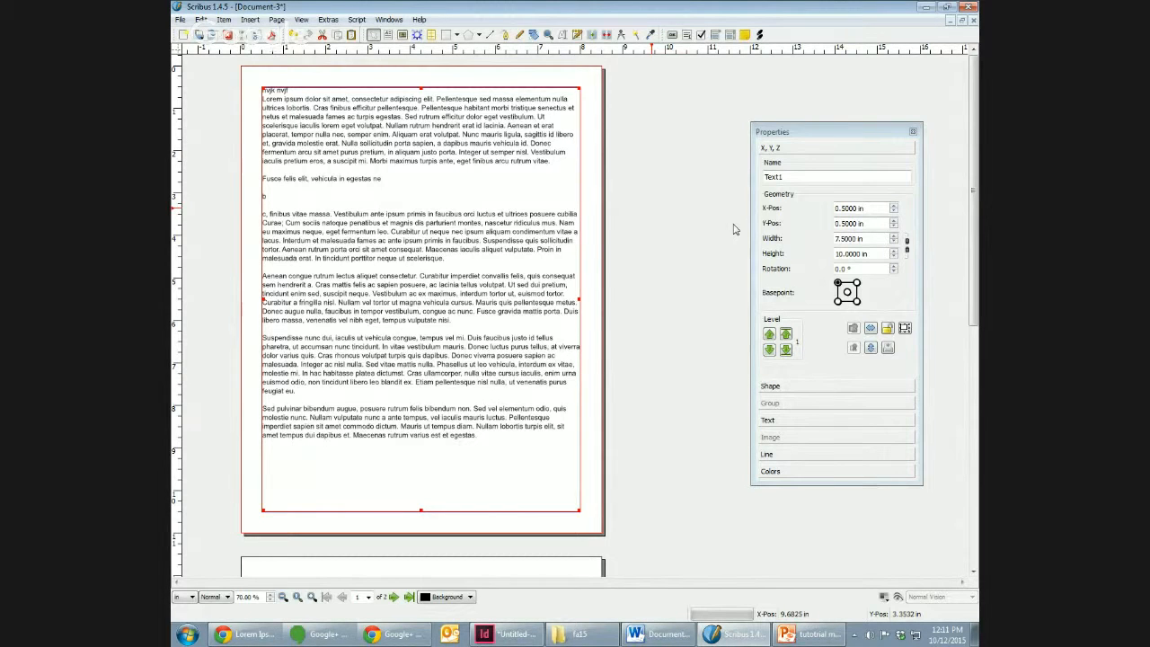
Step: Open the master pages for editing and create a new master page named "main master"
left_click(393, 20)
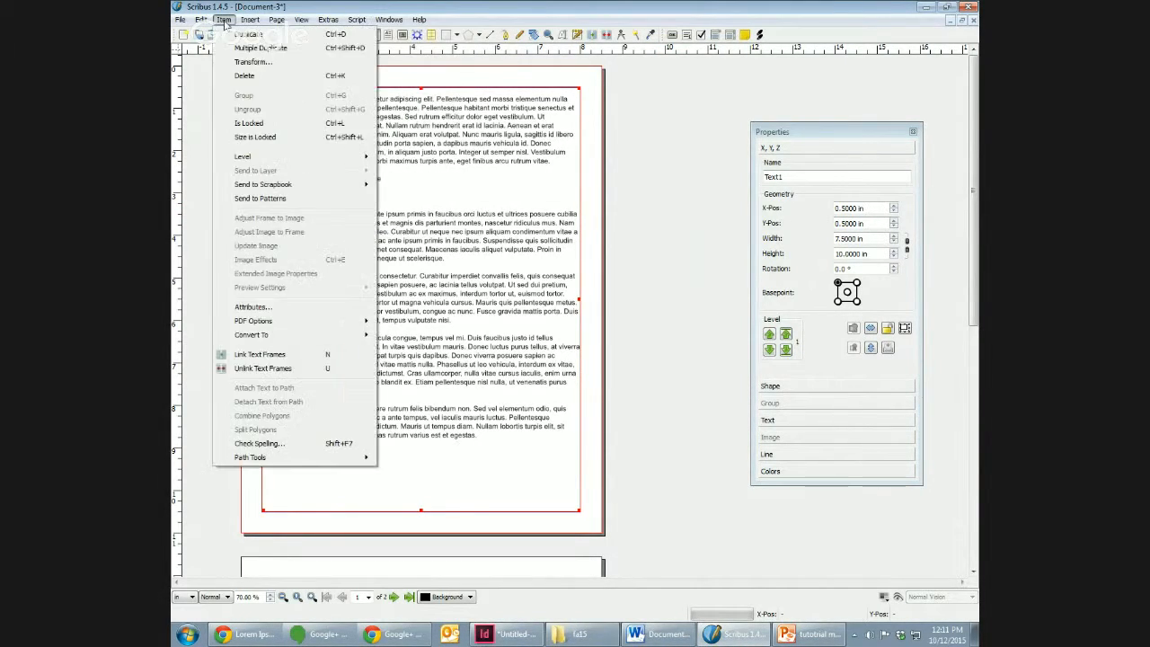
mouse_move(202, 22)
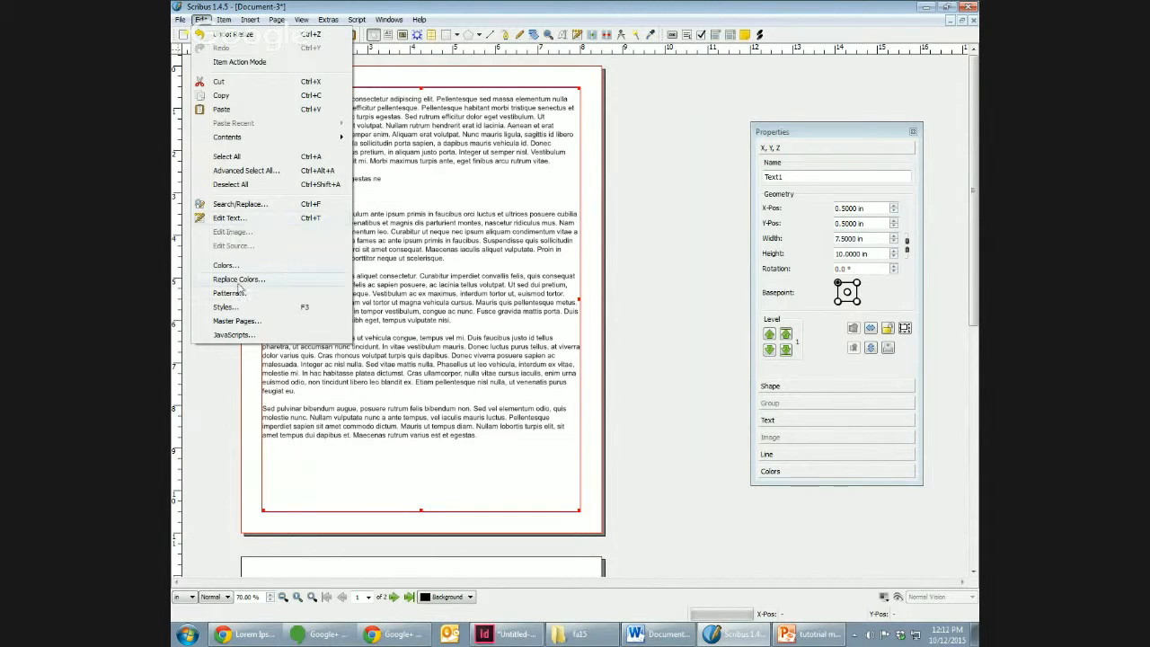
left_click(235, 320)
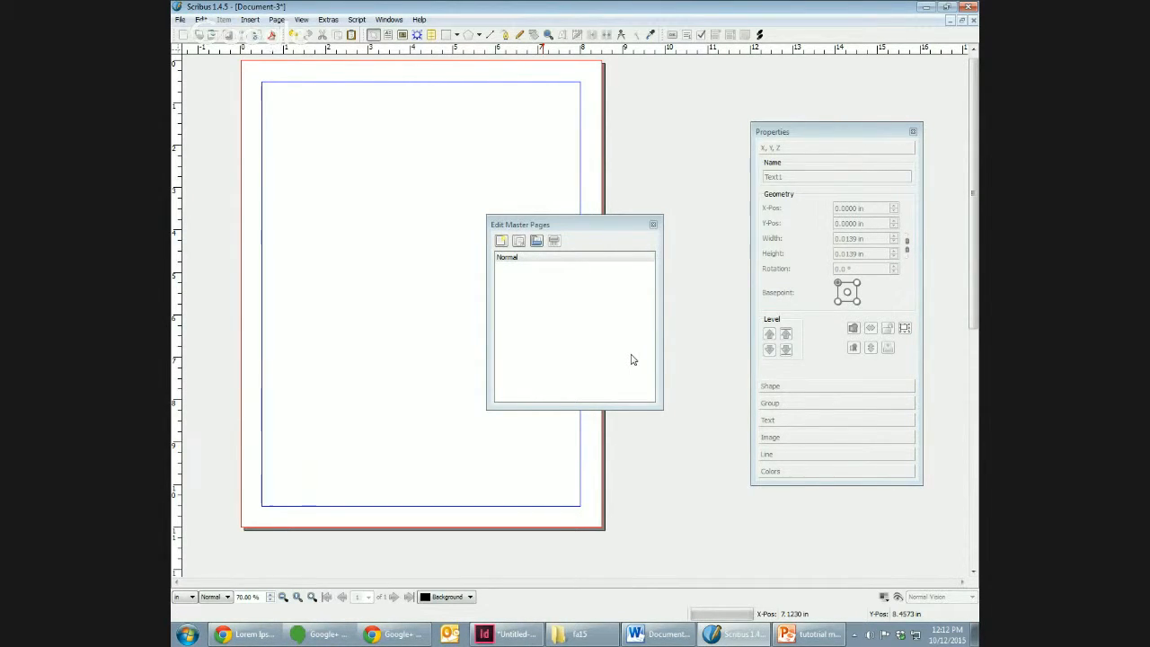
left_click(514, 258)
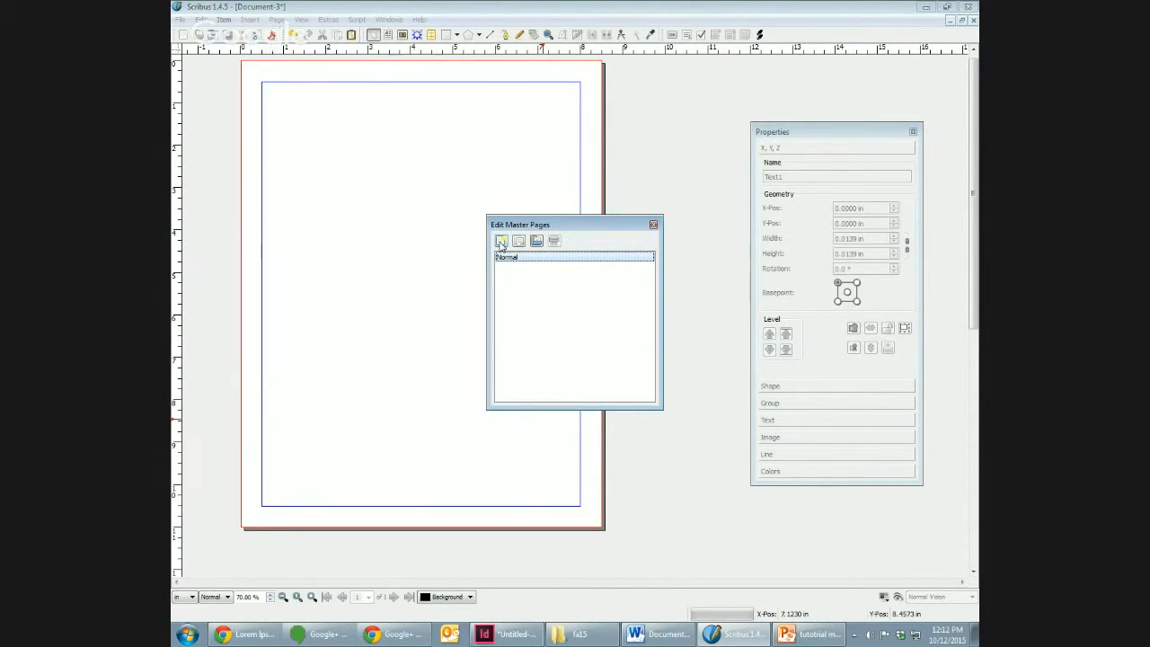
left_click(501, 242)
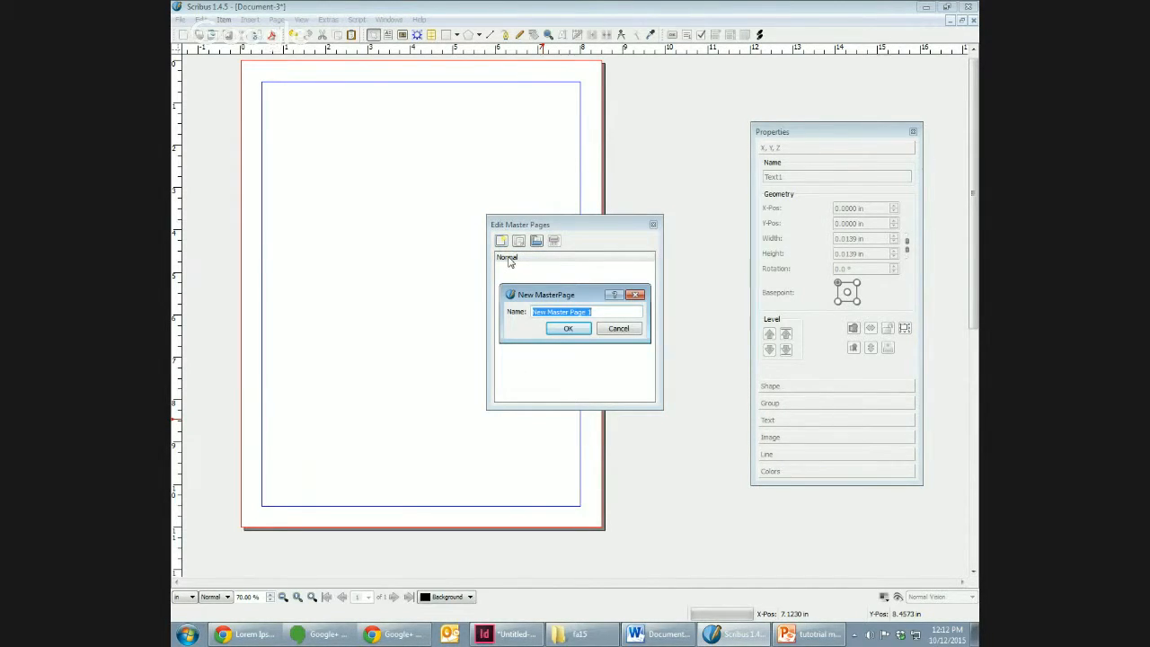
type("mas")
type("n master")
left_click(569, 329)
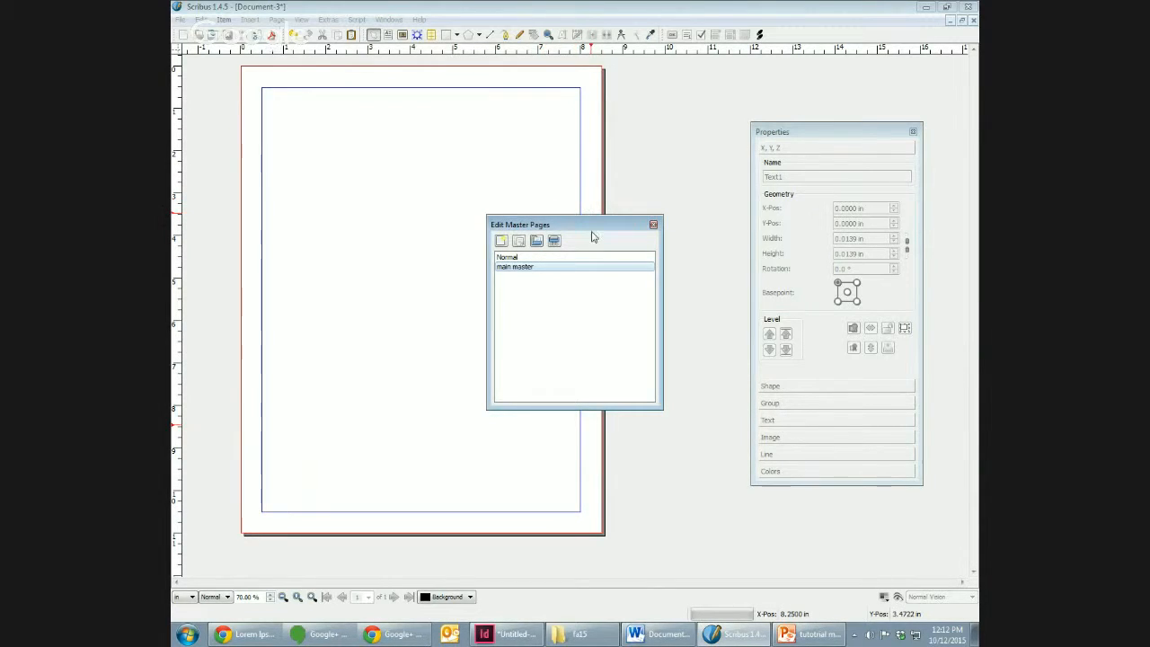
Step: Draw a text frame about 4.26 by 1.43 in near the top of the main master page and start editing its text
left_click_drag(573, 222, 698, 268)
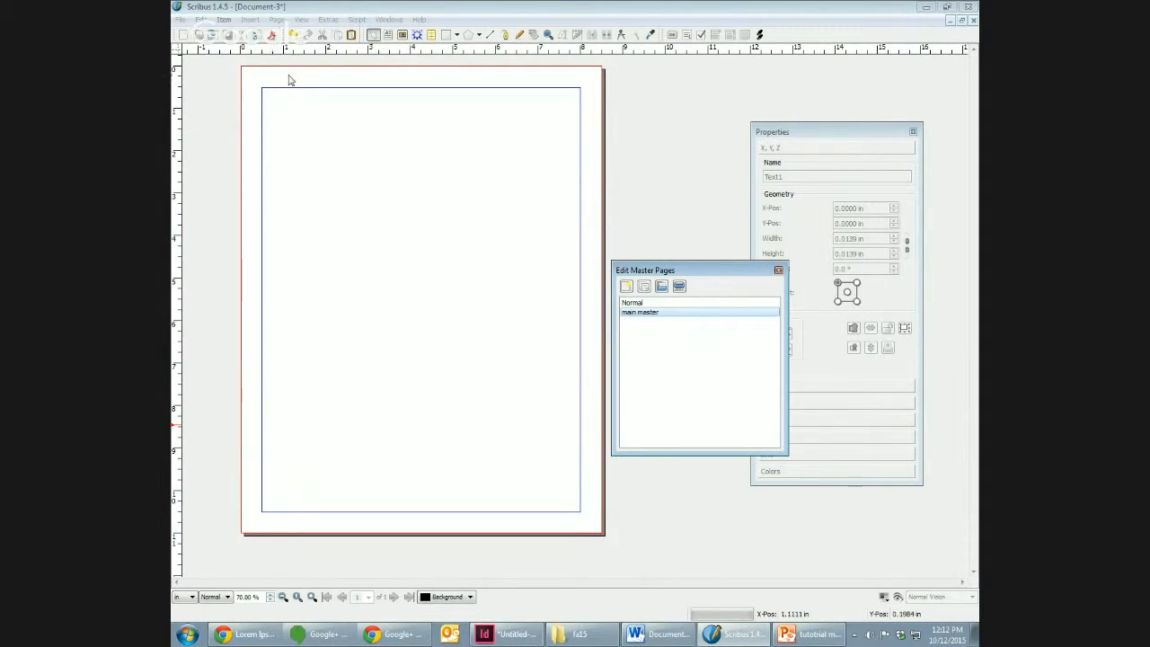
left_click(387, 36)
left_click_drag(334, 123, 516, 185)
double_click(474, 149)
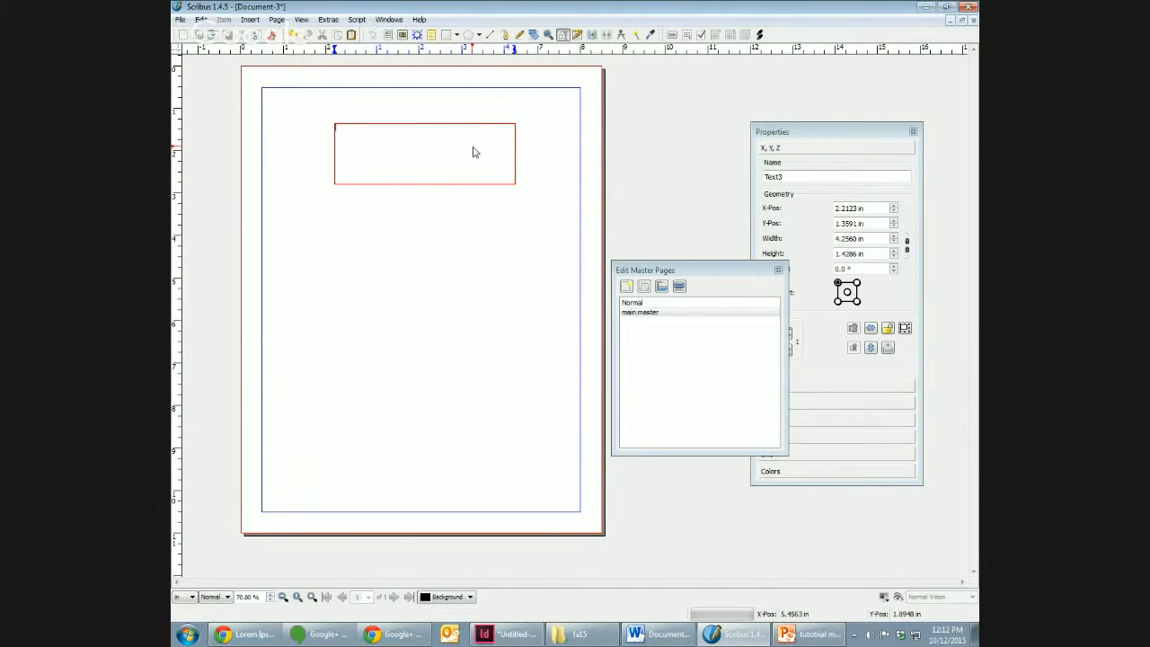
Step: Enter the author's surname in the master page's header frame, followed by an automatic page number character
type("Title")
left_click(256, 19)
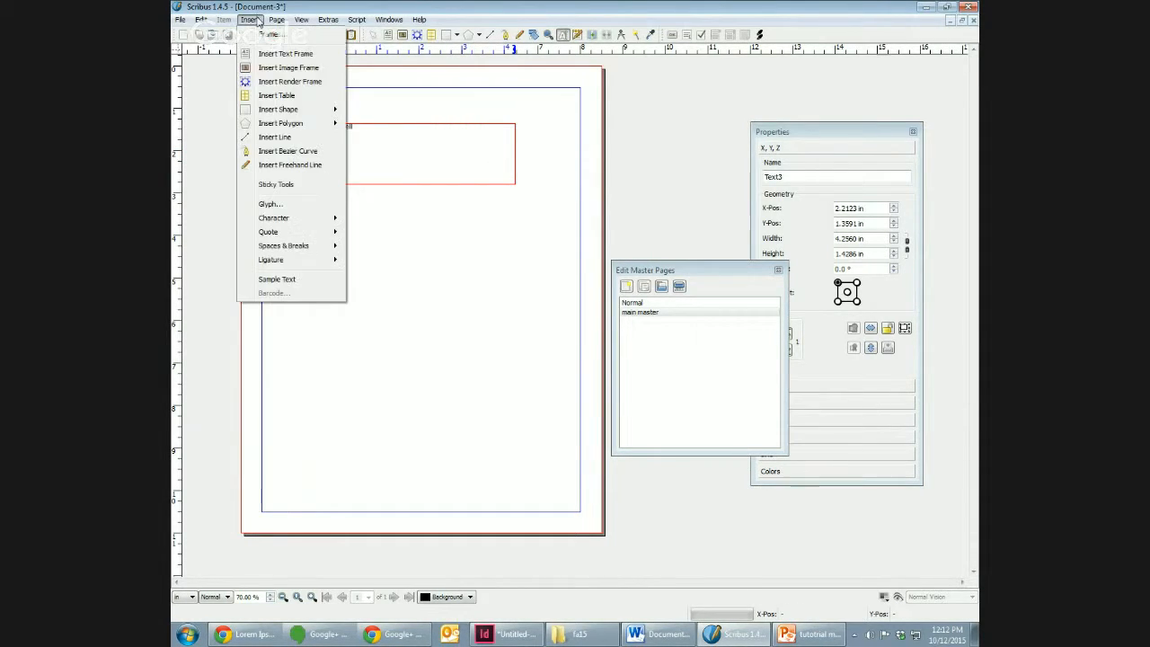
mouse_move(302, 219)
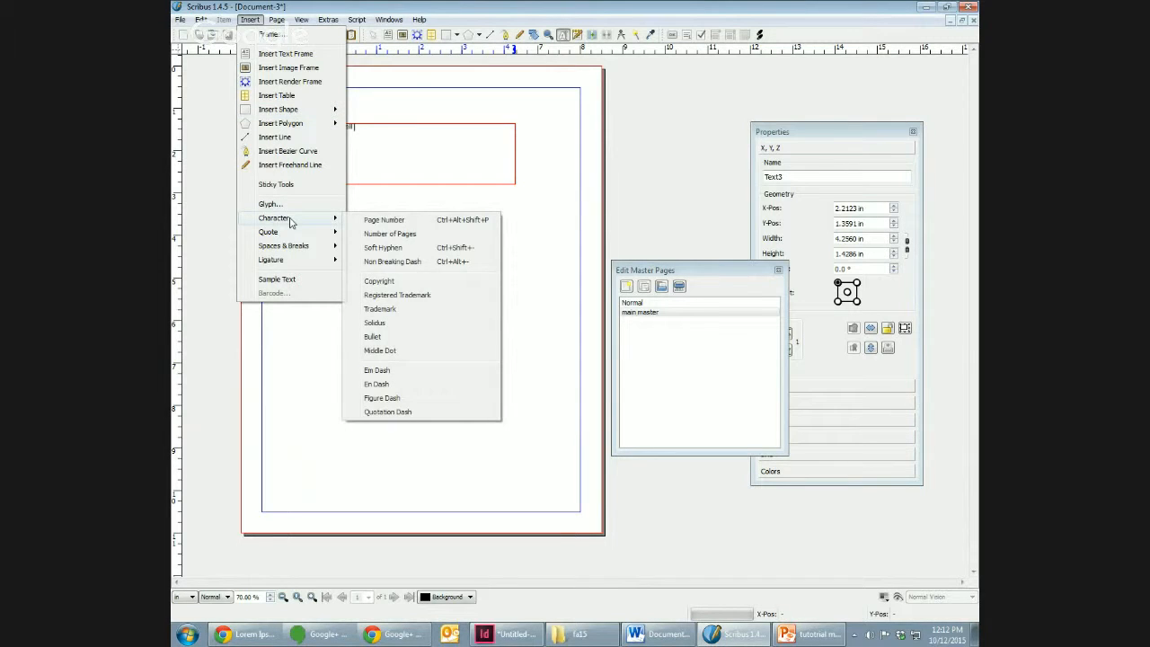
left_click(403, 230)
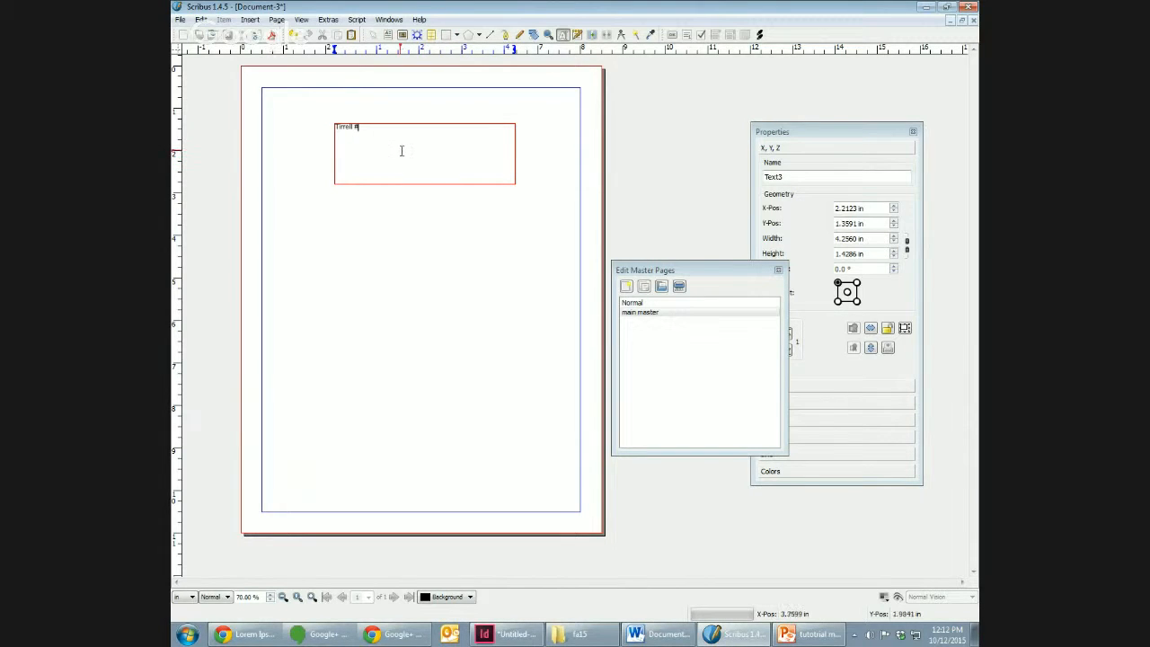
Step: Try to justify the header text in the master page's text frame
left_click(817, 147)
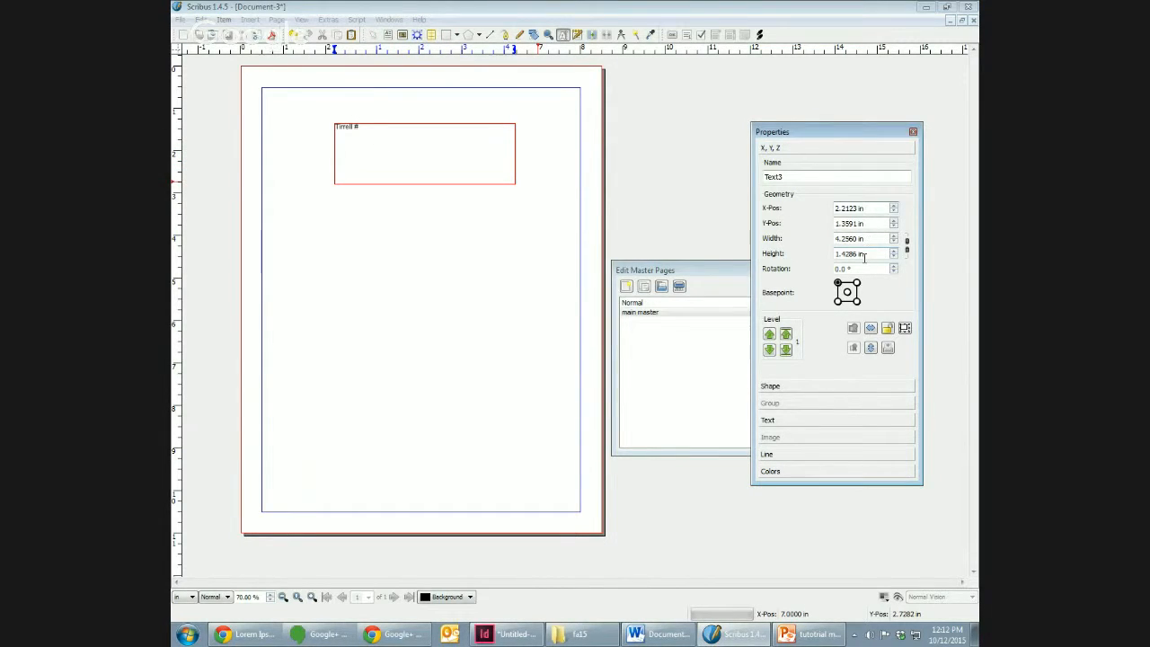
left_click(850, 421)
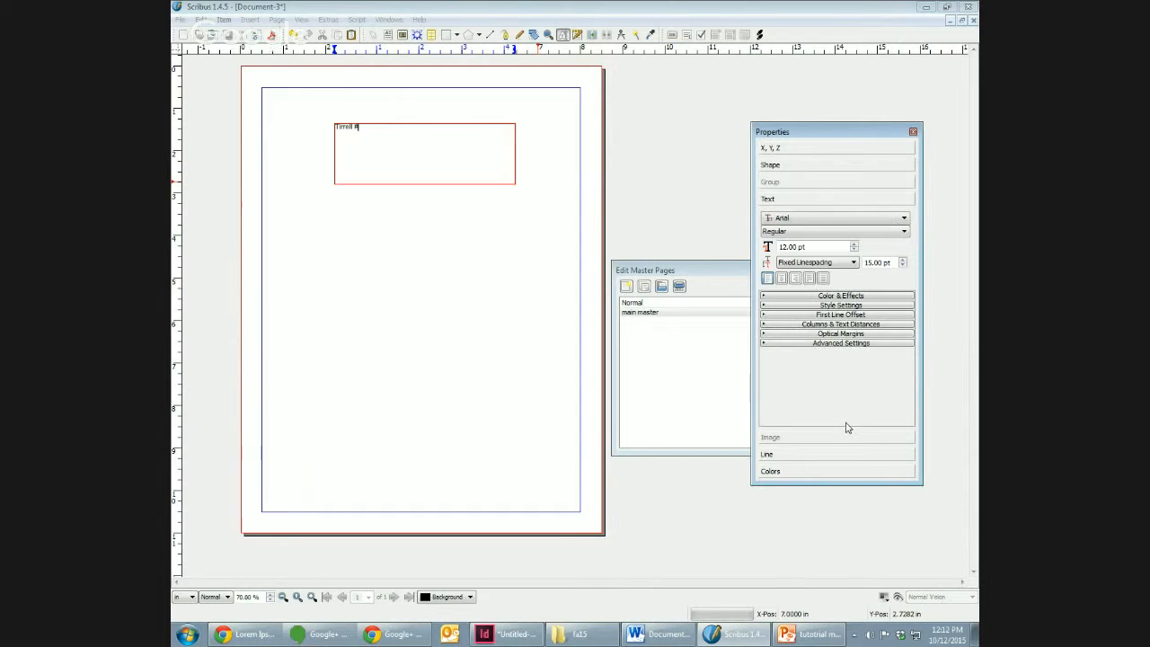
left_click(808, 278)
left_click(351, 131)
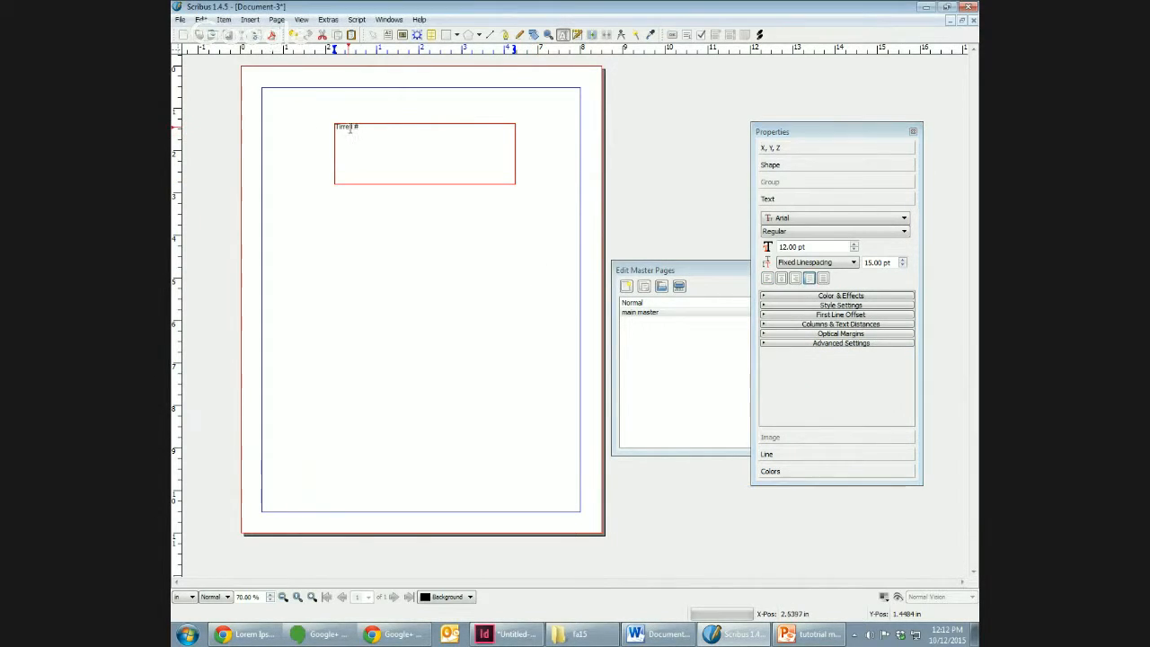
double_click(350, 130)
left_click(647, 118)
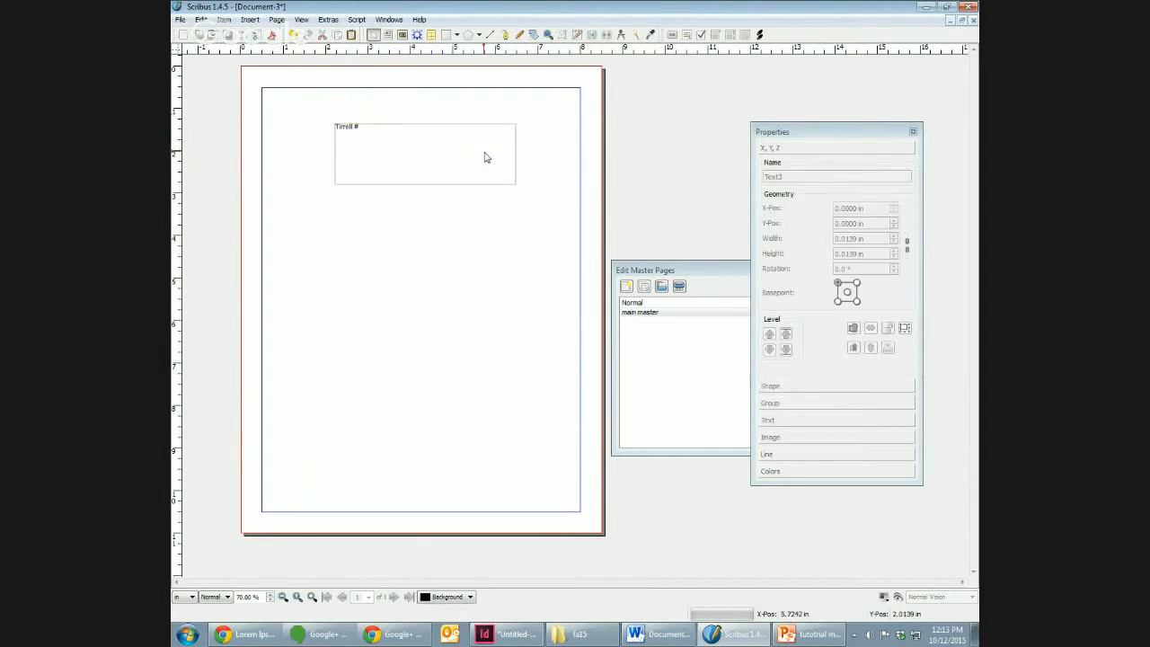
Step: Select the header frame on the master page and align its text to the right
left_click(484, 157)
left_click(833, 420)
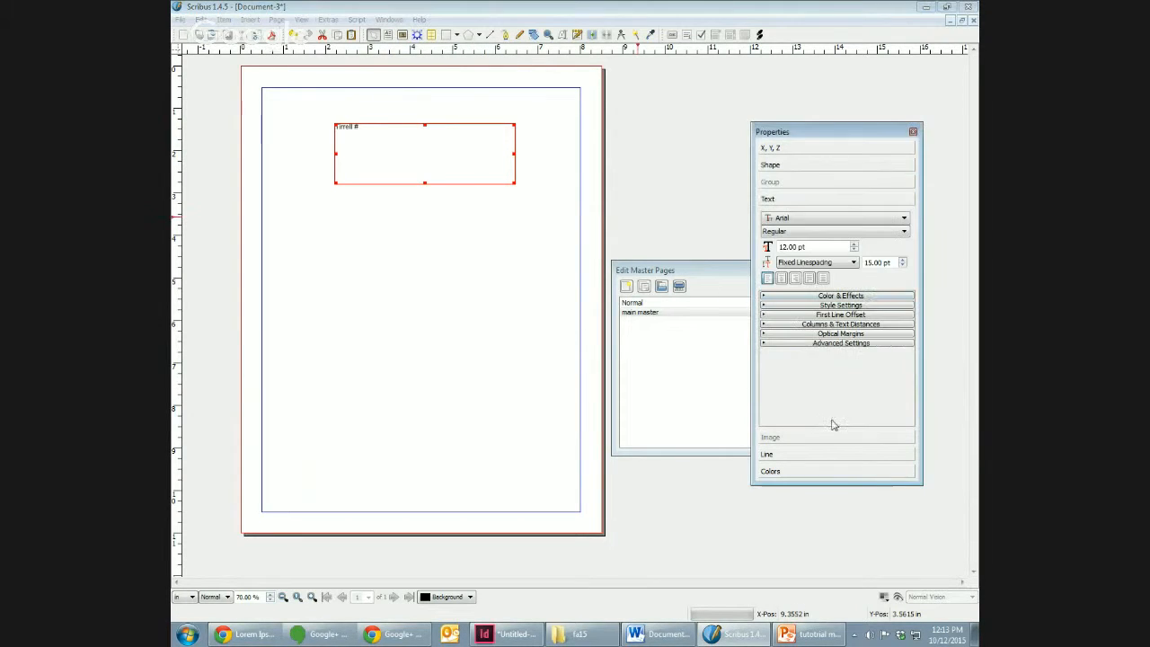
left_click(810, 279)
left_click(796, 279)
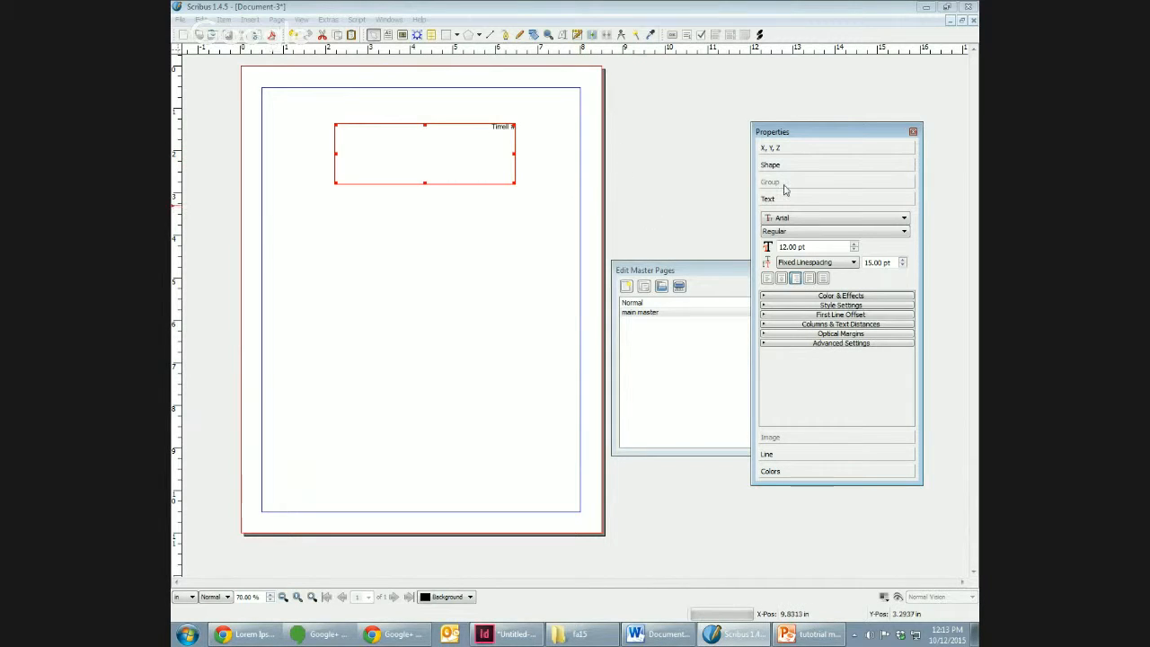
left_click_drag(846, 135, 877, 116)
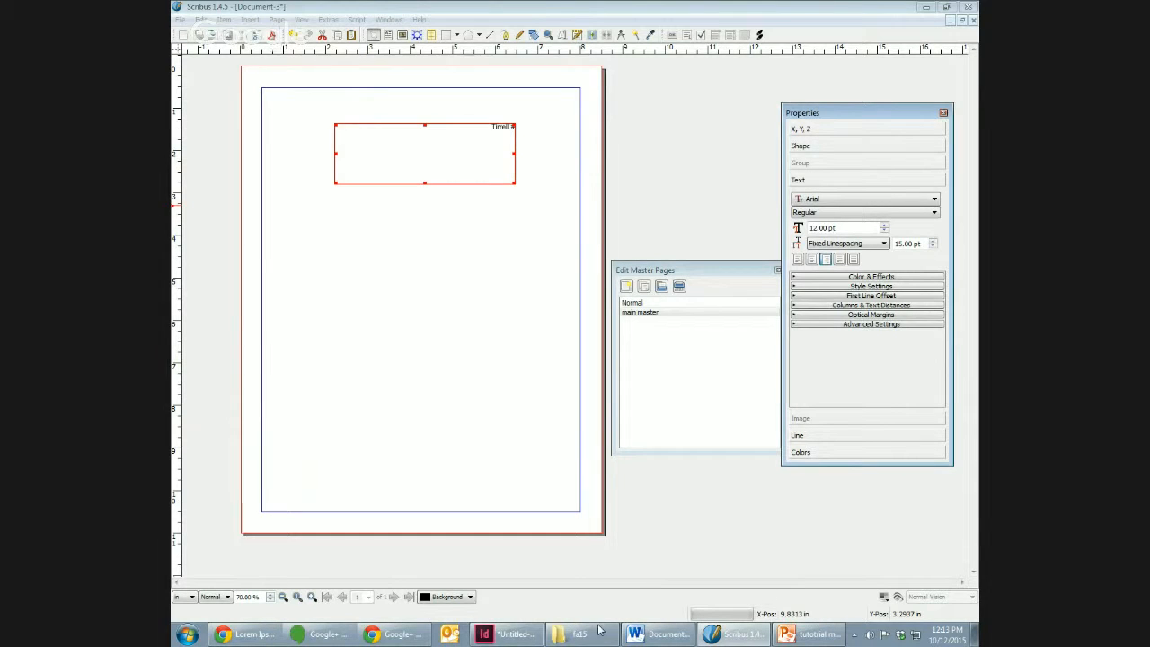
Step: Switch to InDesign to check the header placement on the finished page, and return to the Scribus document
left_click(524, 634)
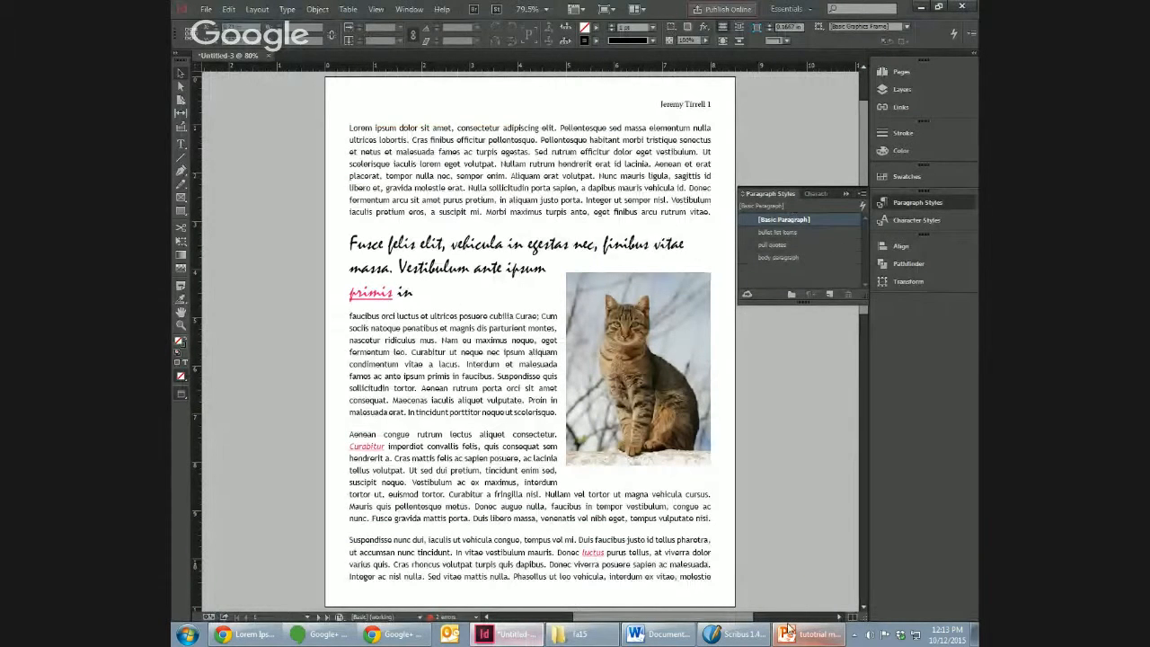
left_click(736, 634)
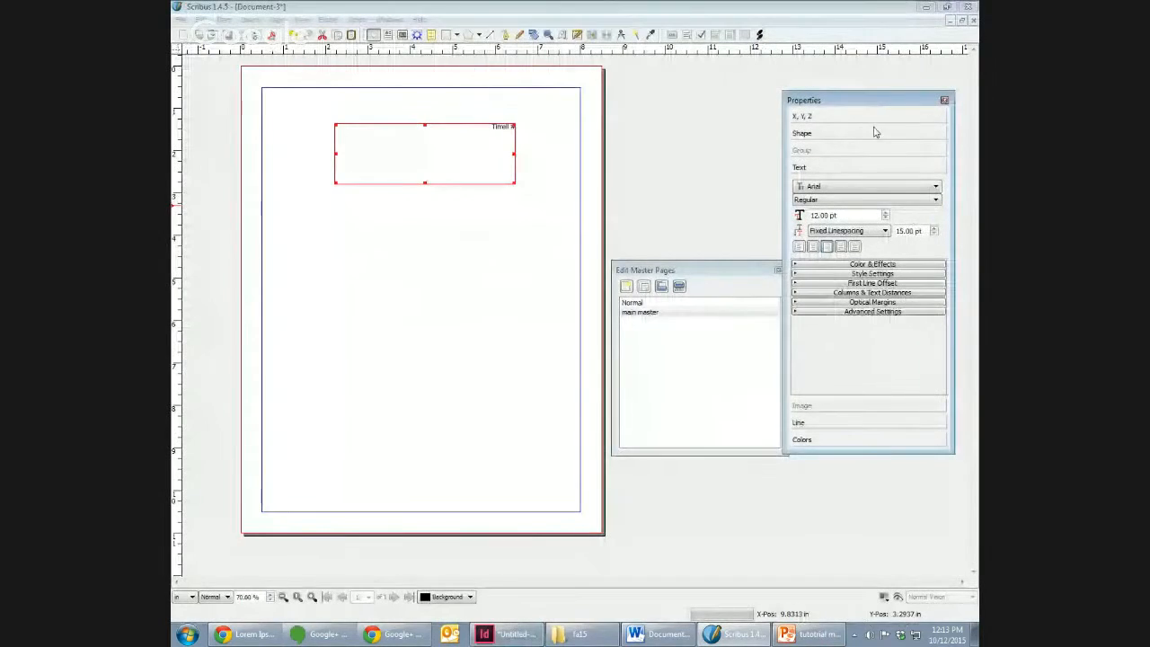
Step: Move the header frame into the upper-right corner of the page margins, at about X 3.74 in and Y 0.5 in
left_click(875, 124)
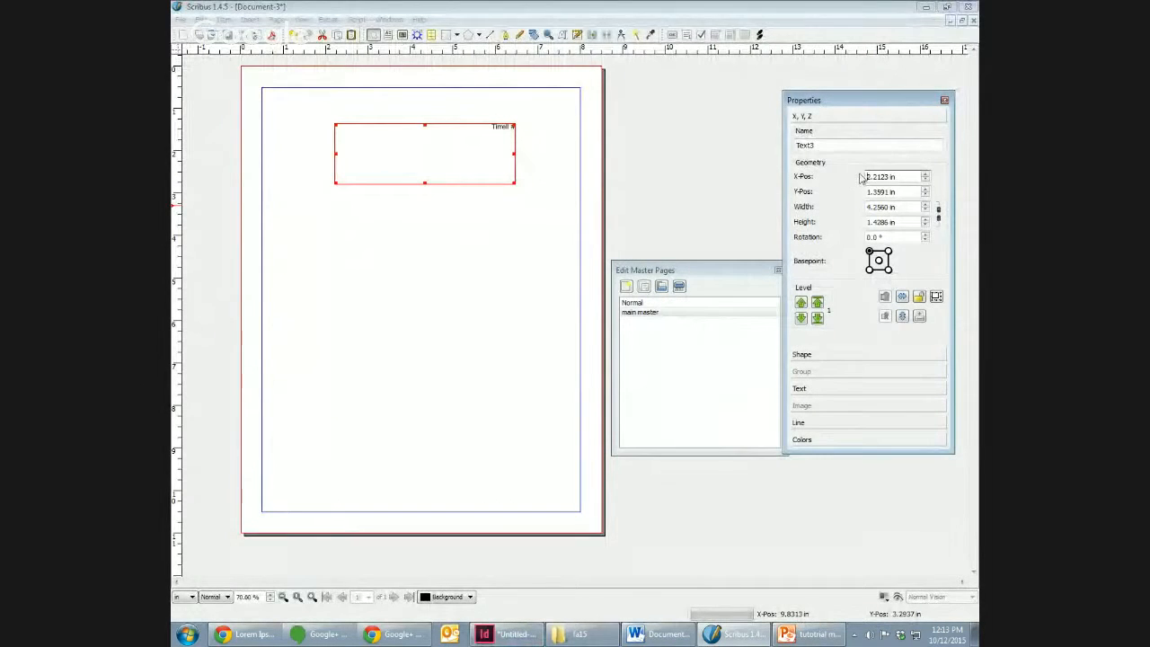
left_click(850, 359)
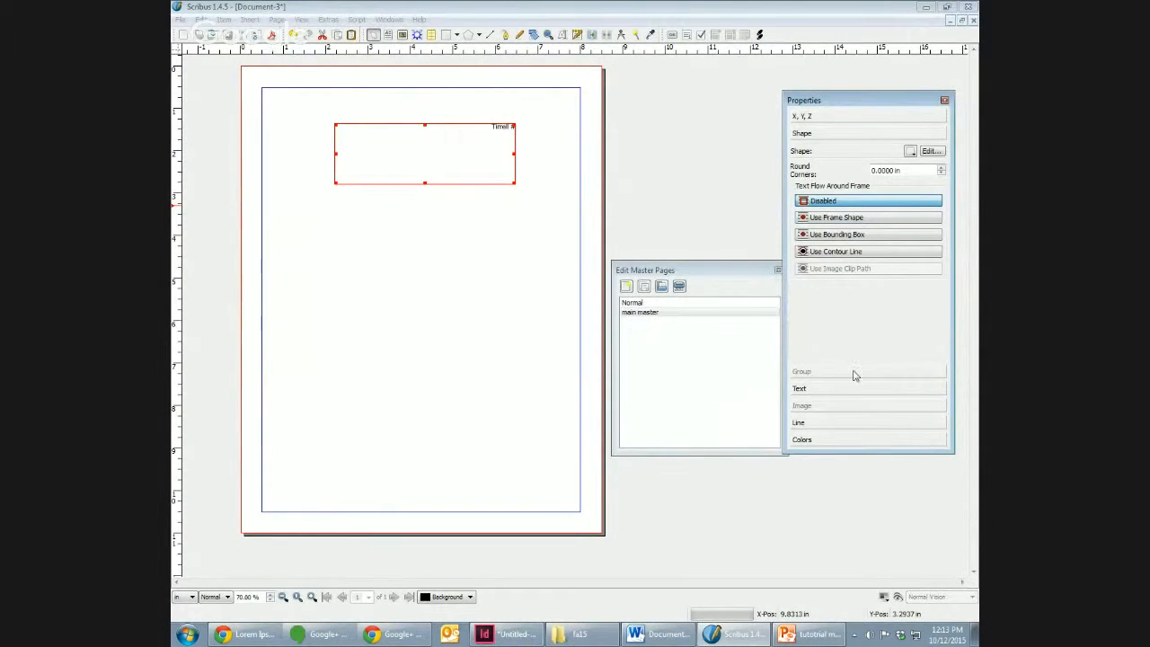
left_click(853, 389)
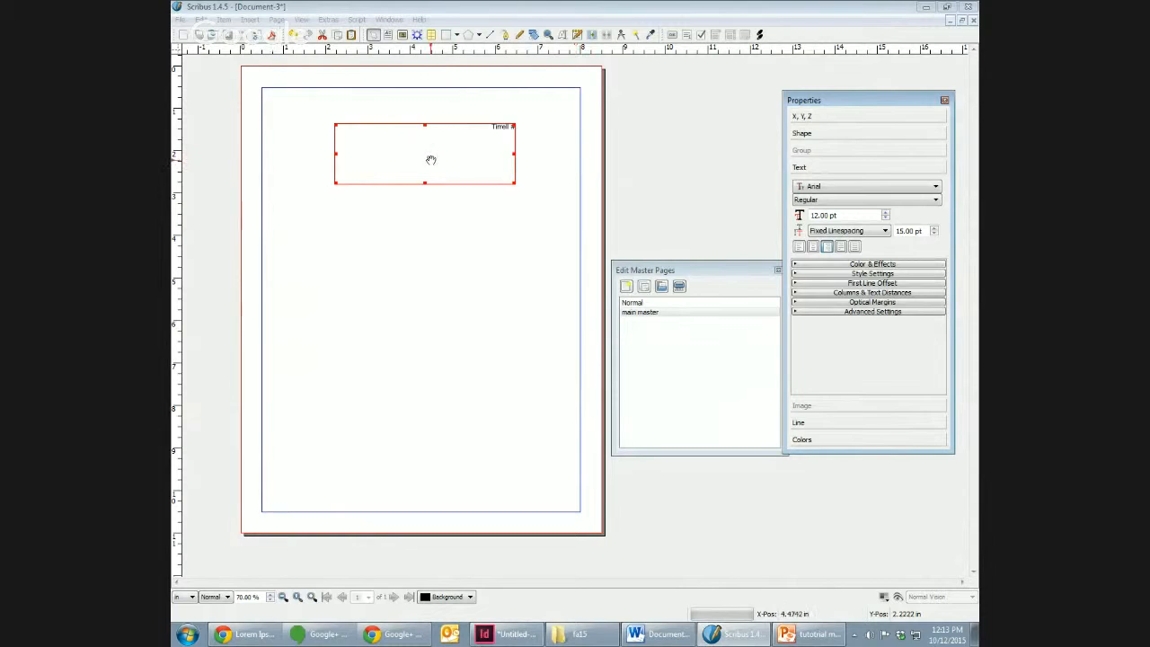
left_click_drag(428, 159, 494, 125)
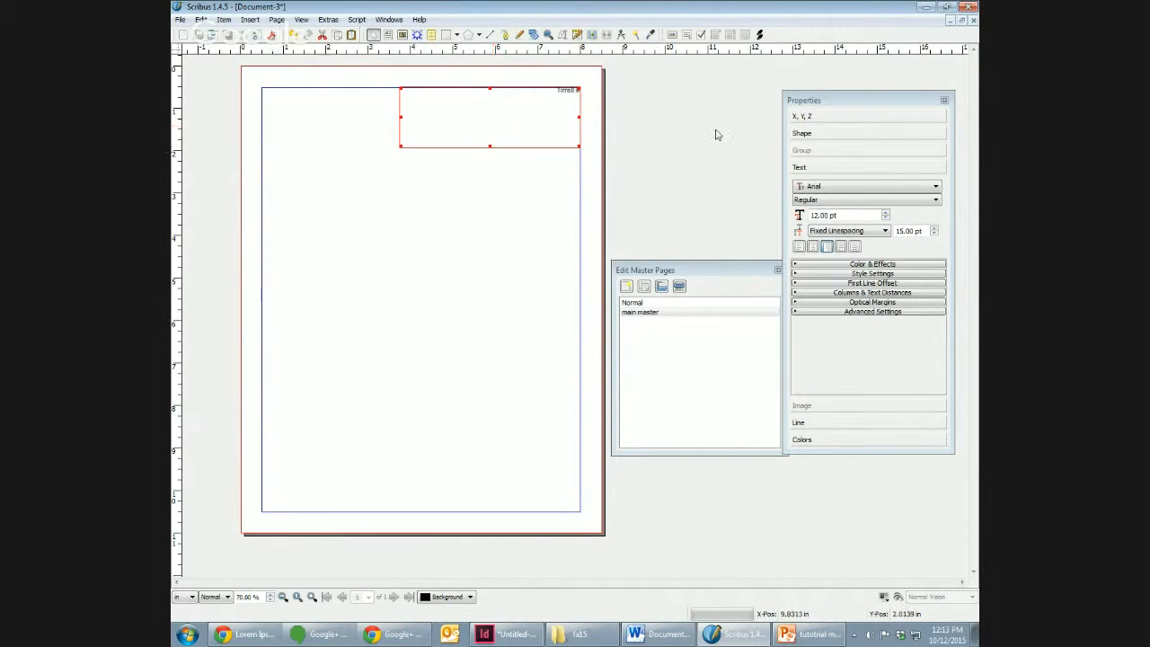
Step: Set the header frame's height to 0.5 in and finish editing the master pages
left_click(836, 117)
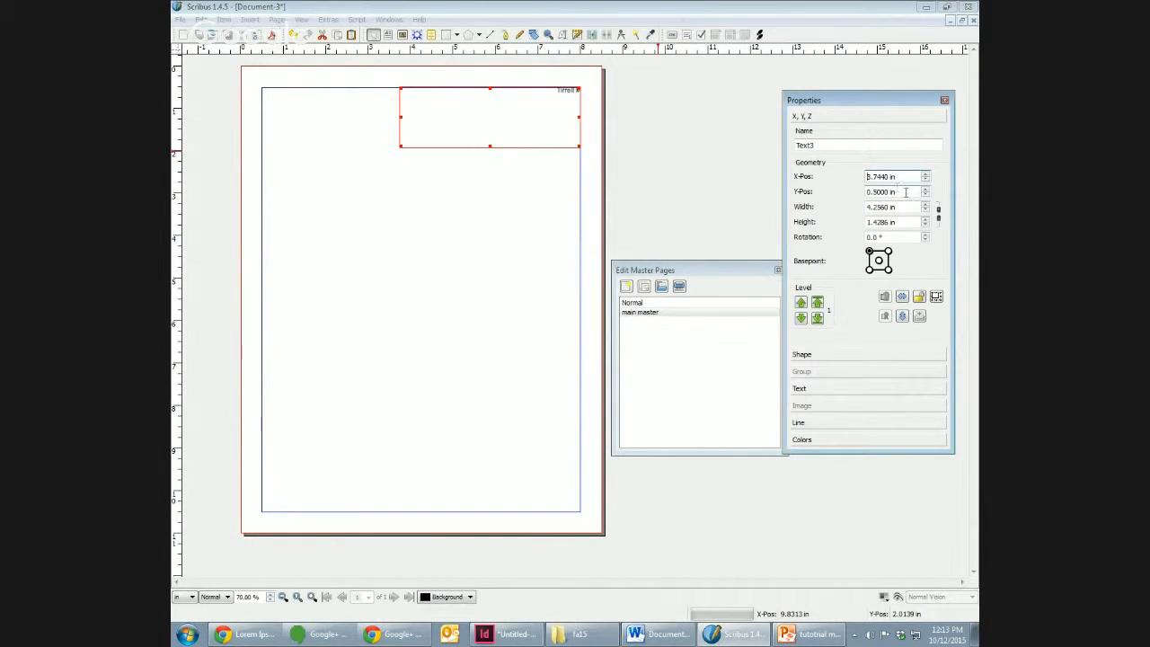
left_click(926, 226)
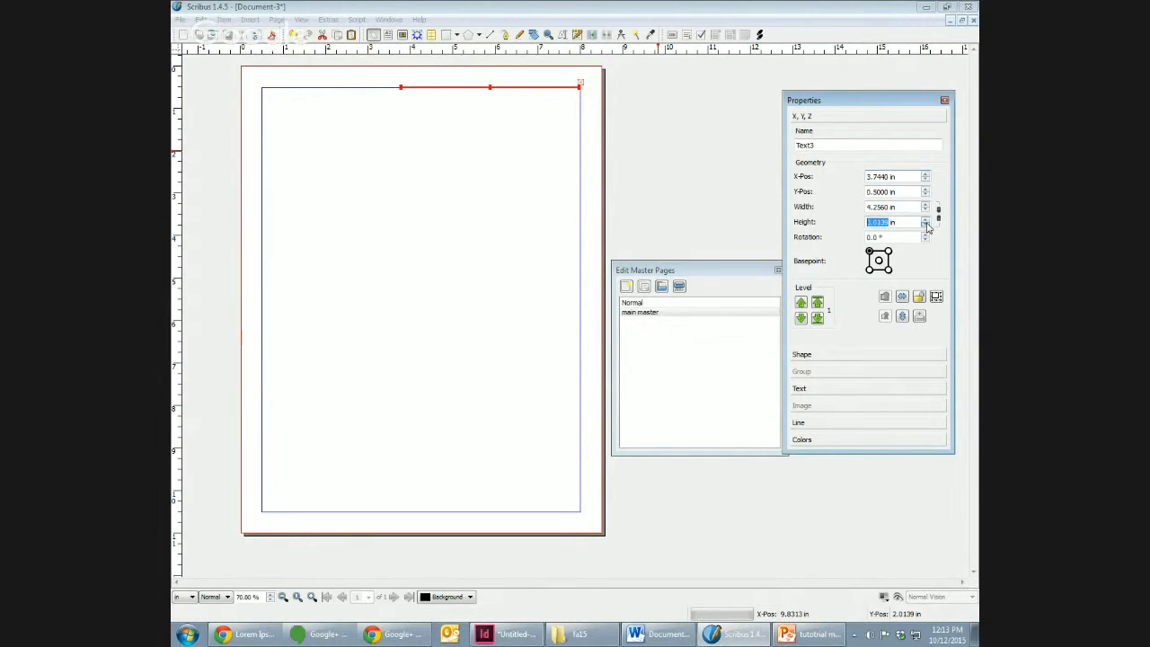
left_click(926, 220)
left_click(926, 221)
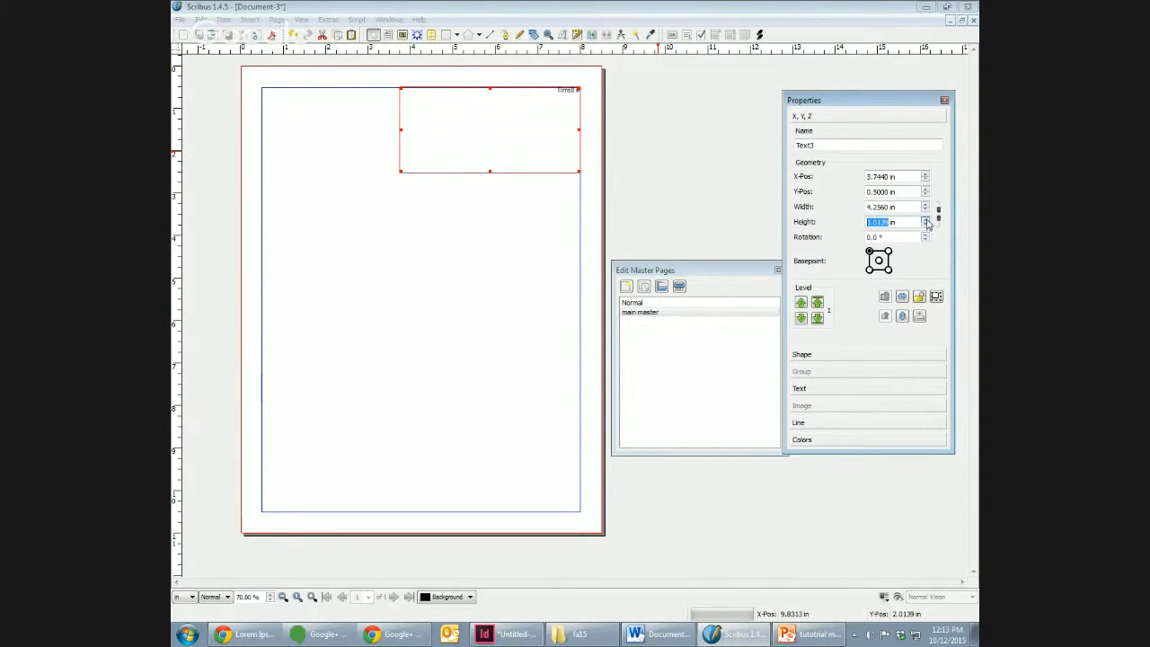
left_click_drag(902, 221, 841, 224)
type(".5")
key("Tab")
left_click(687, 174)
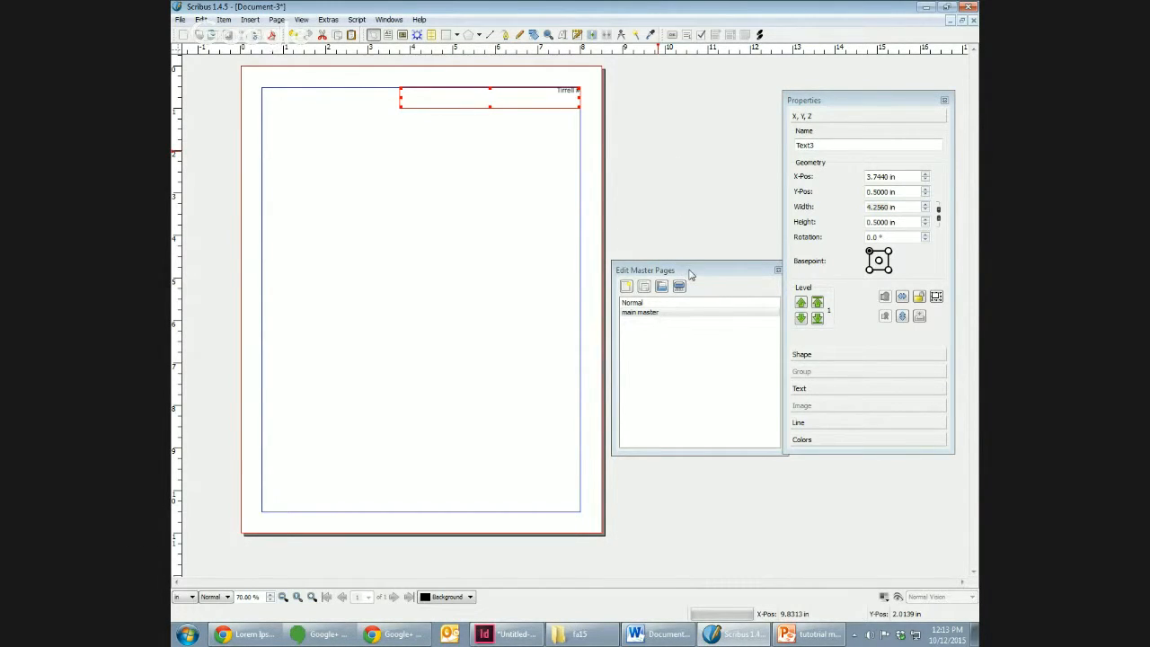
left_click_drag(685, 270, 658, 278)
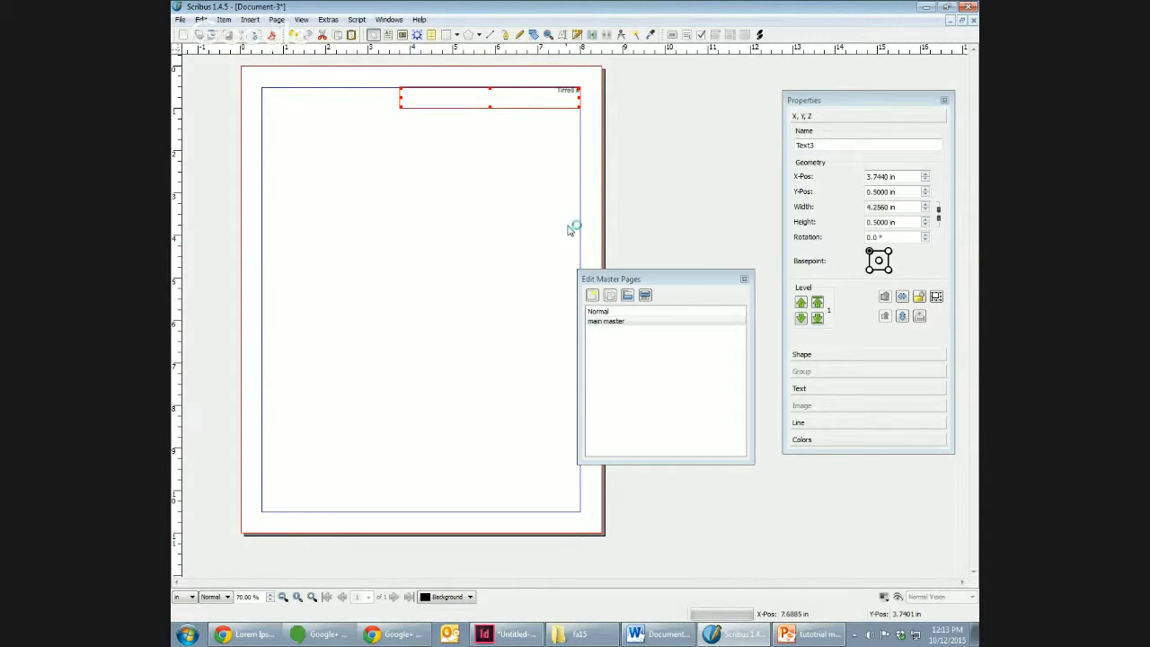
left_click(745, 279)
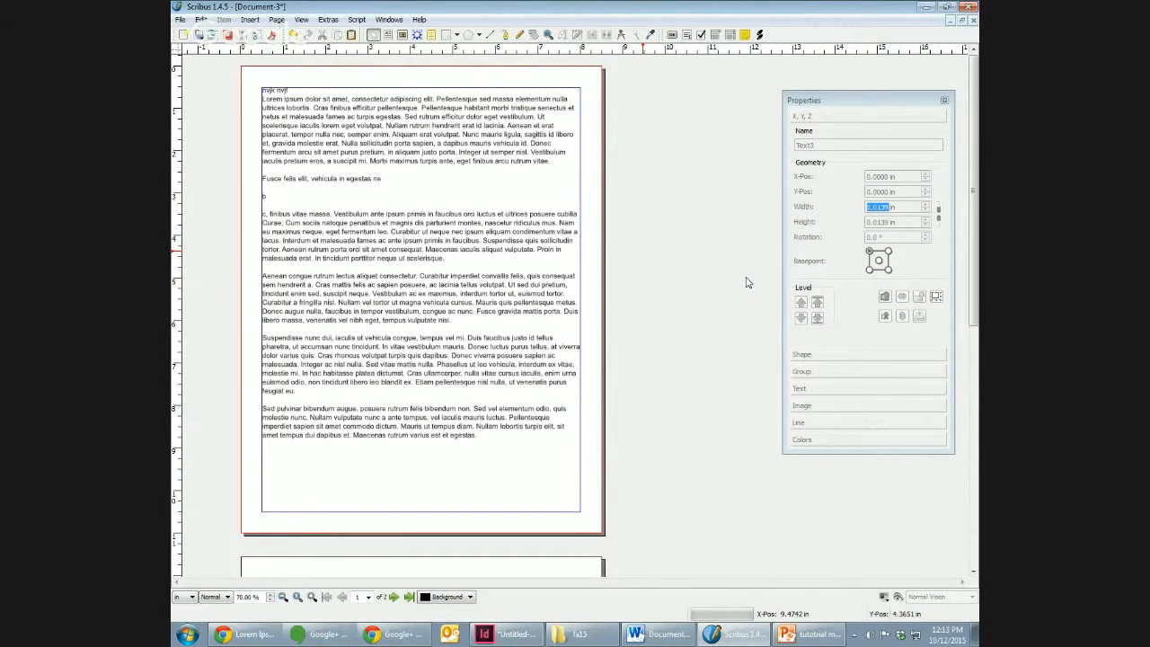
Step: Apply the "main master" master page to the current page, page 1
left_click(539, 283)
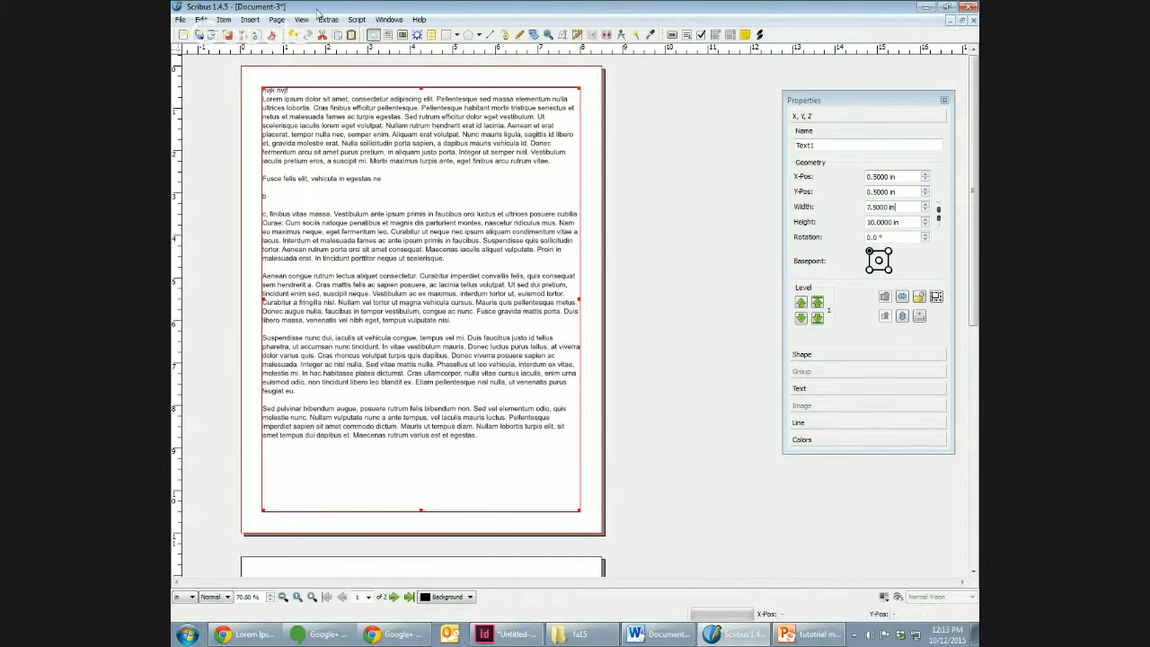
left_click(275, 20)
left_click(328, 105)
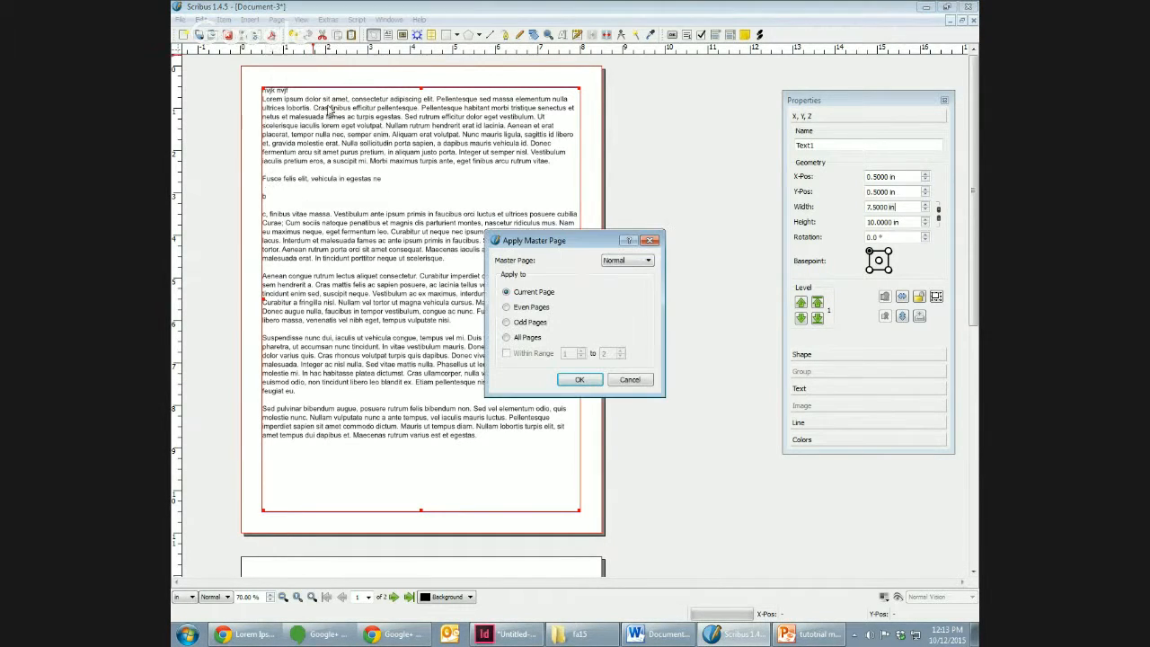
left_click(627, 260)
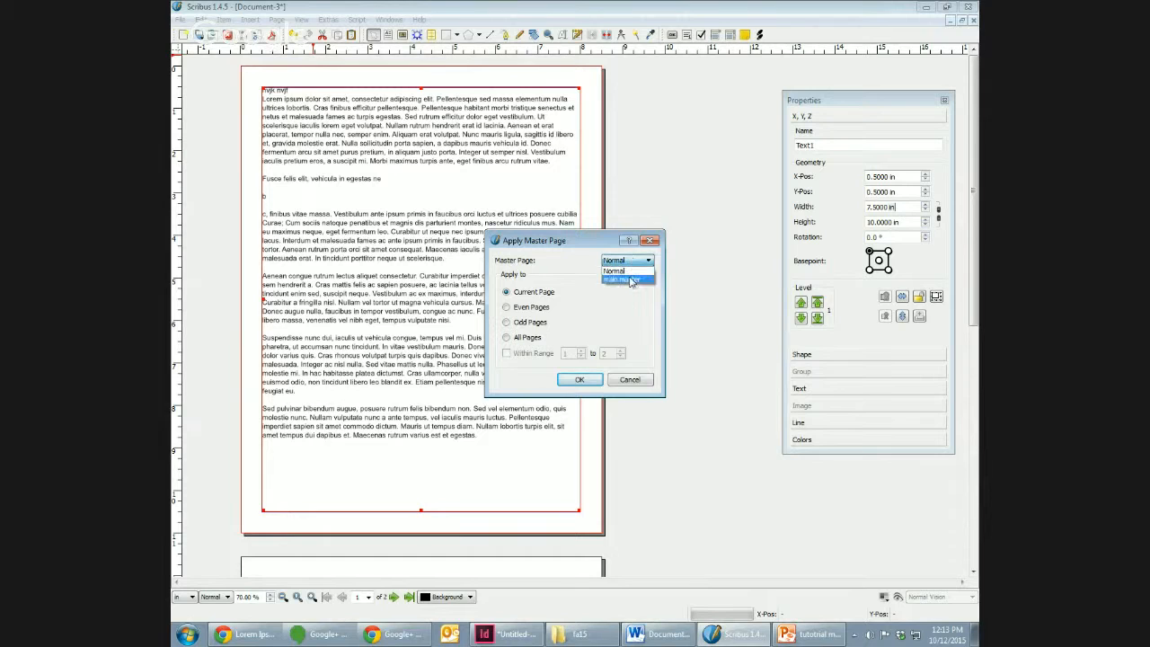
left_click(629, 274)
left_click(580, 379)
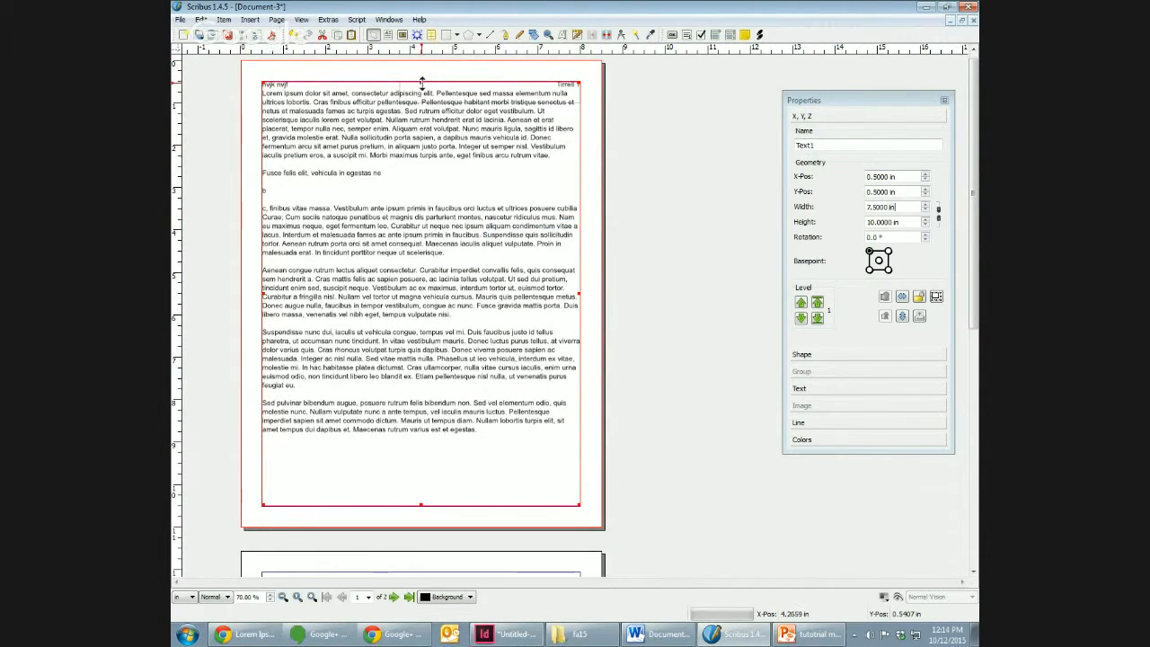
Step: Lower the top edge of page 1's body text frame to about Y 0.99 in so it starts below the header
left_click_drag(422, 83, 429, 103)
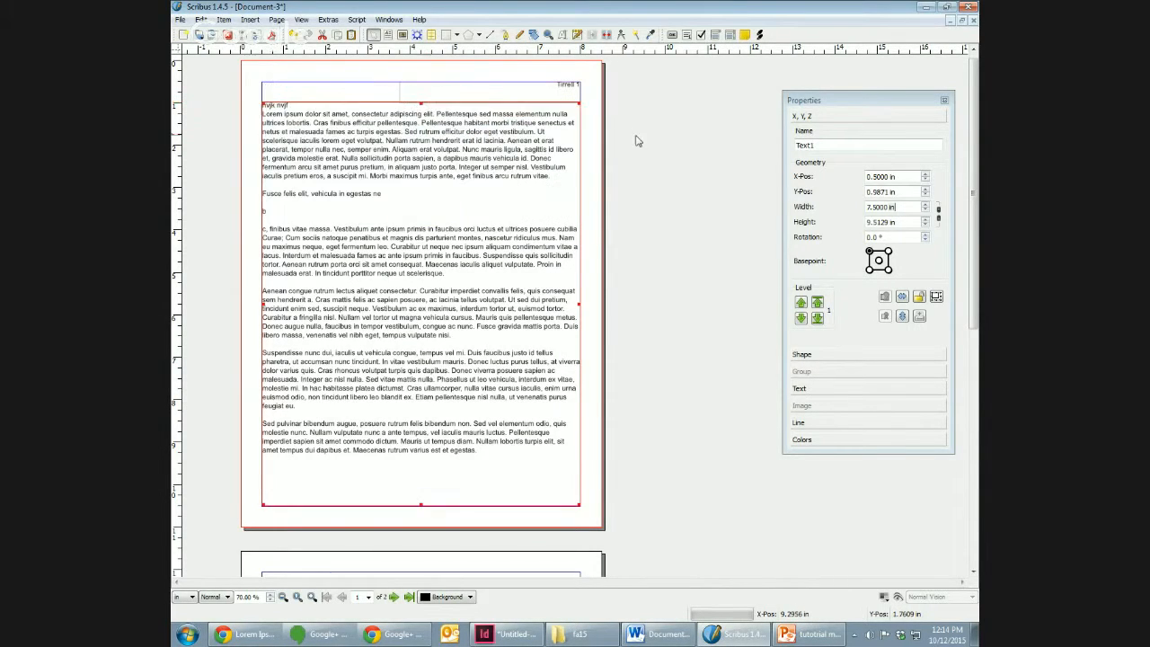
left_click(644, 149)
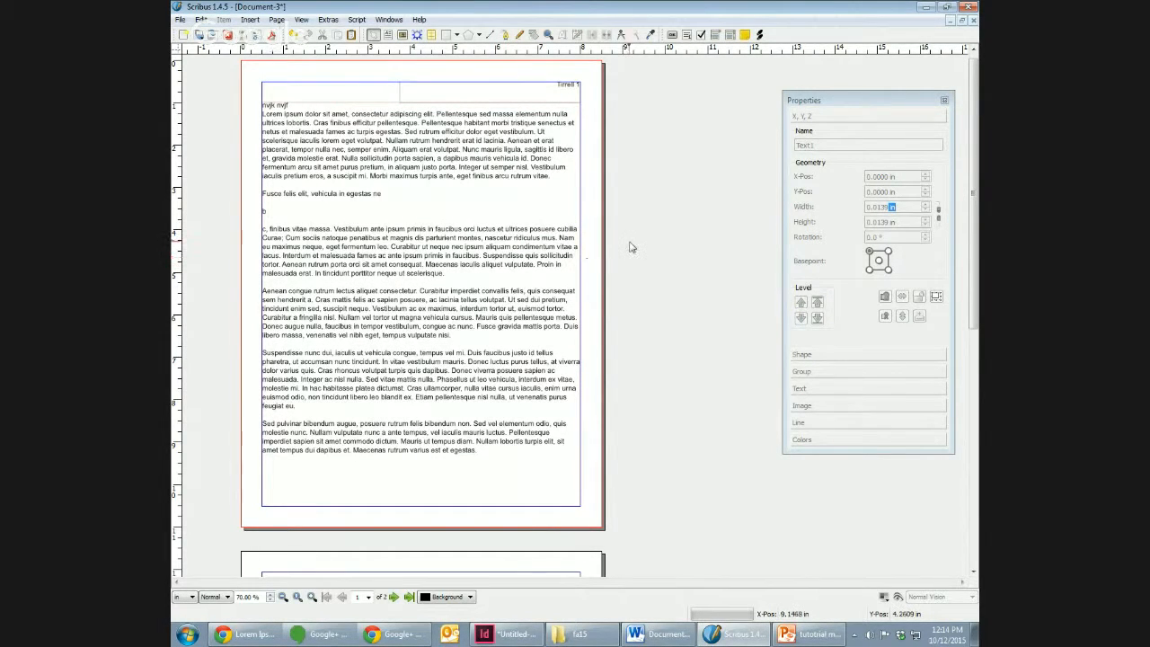
Step: Insert an image frame about 3.04 by 3.15 in over the body text and align it with the right margin at about Y 3.24 in
left_click(249, 20)
left_click(273, 67)
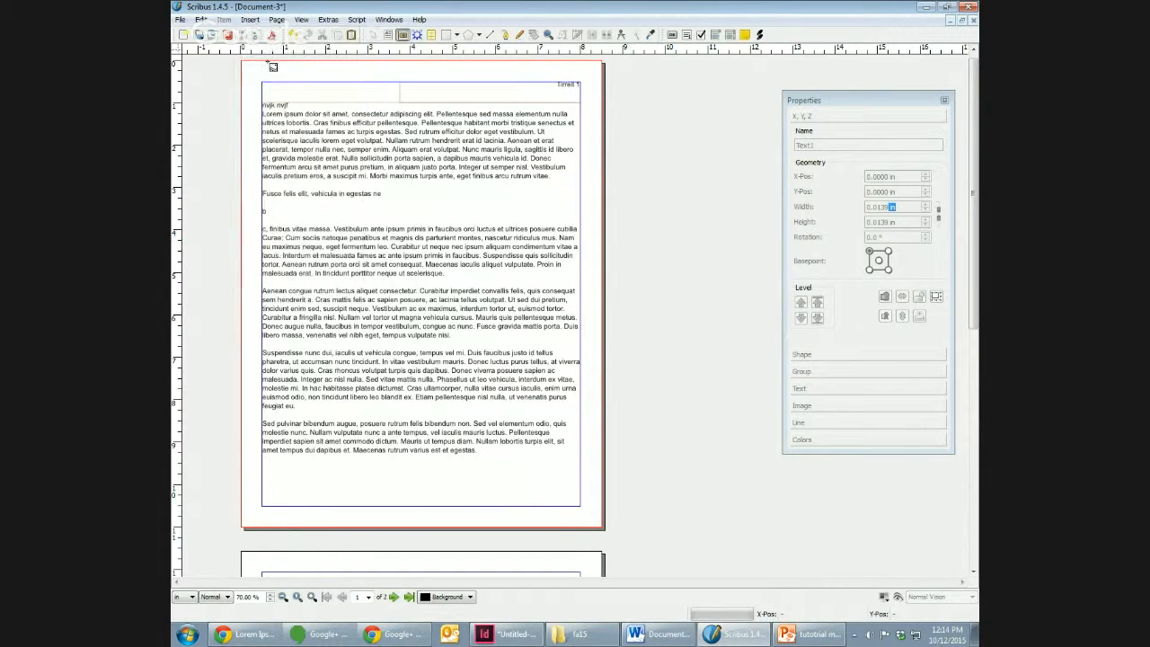
left_click_drag(435, 199, 564, 332)
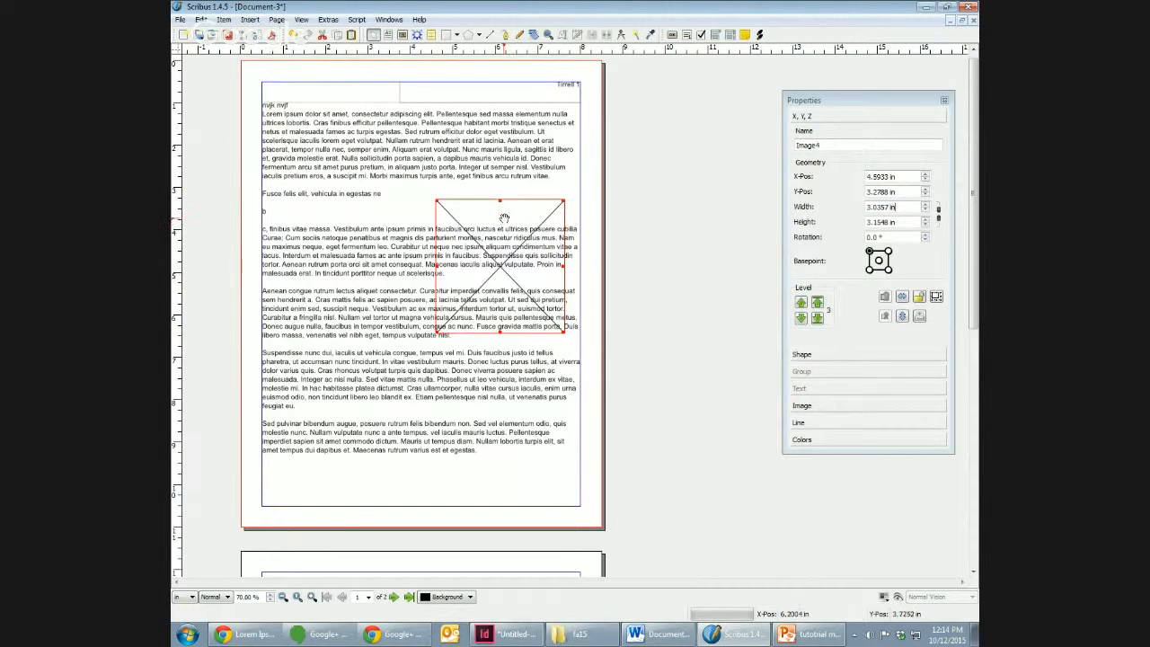
left_click_drag(505, 218, 517, 252)
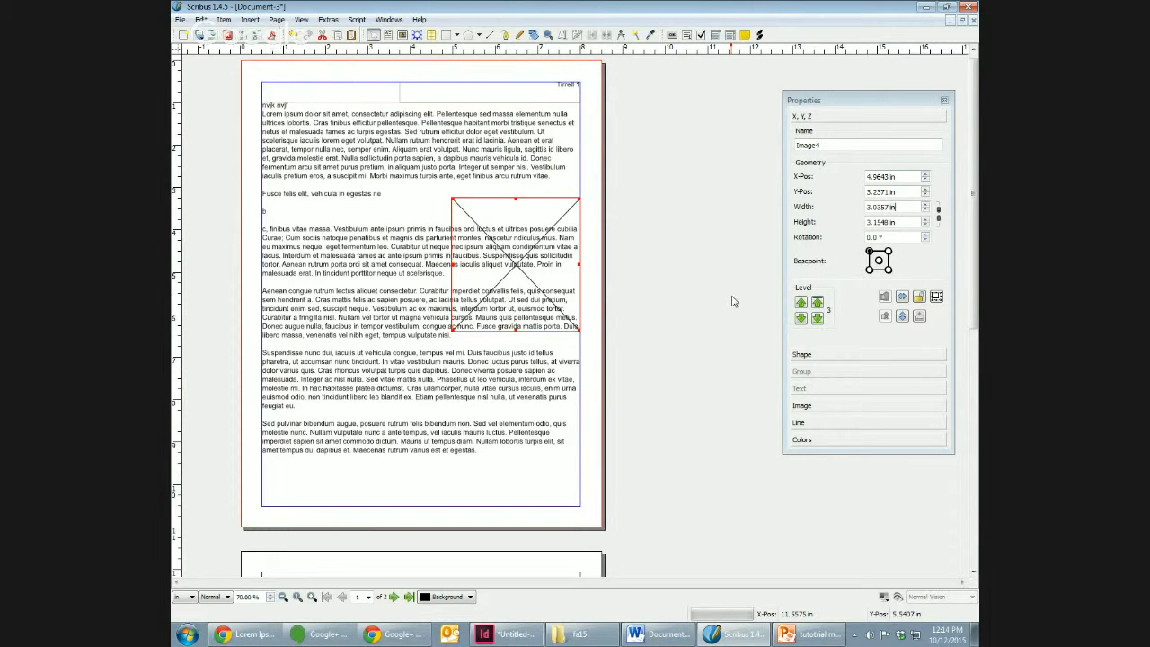
Step: Make the body text flow around the image frame using the frame shape
left_click(841, 356)
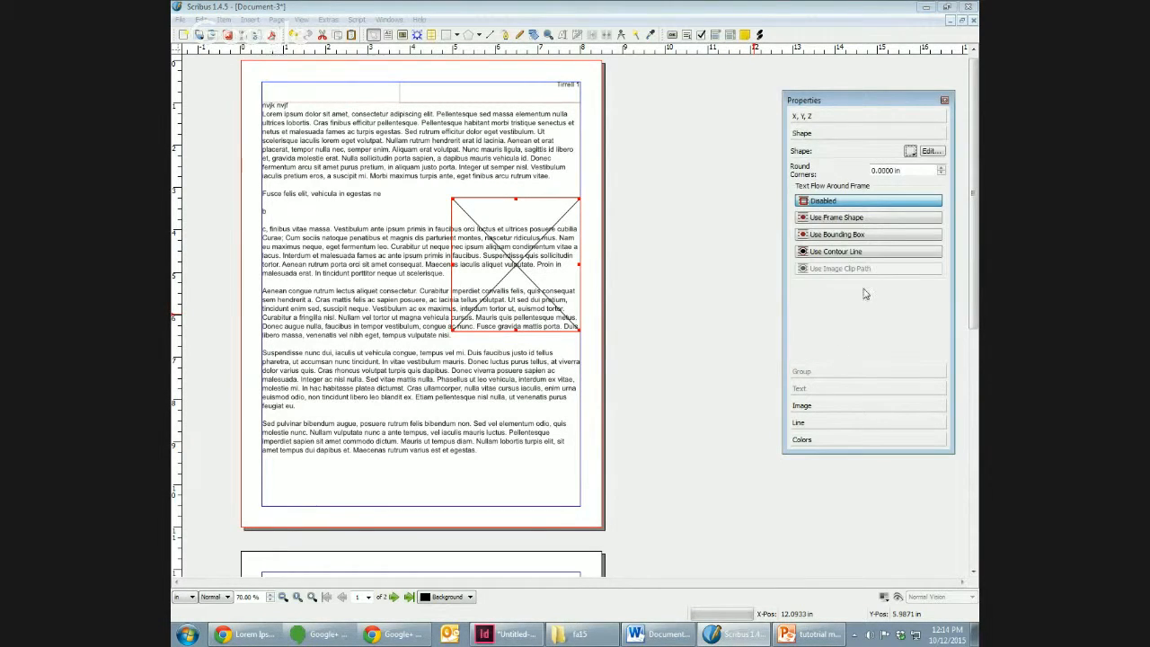
left_click(875, 218)
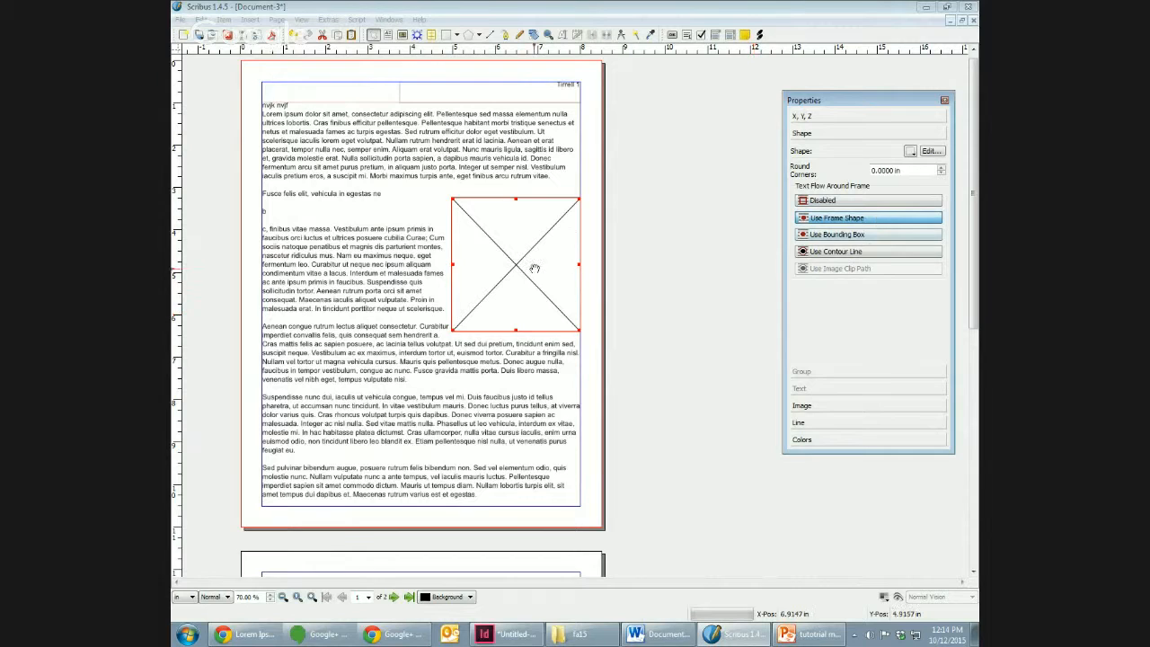
left_click(831, 201)
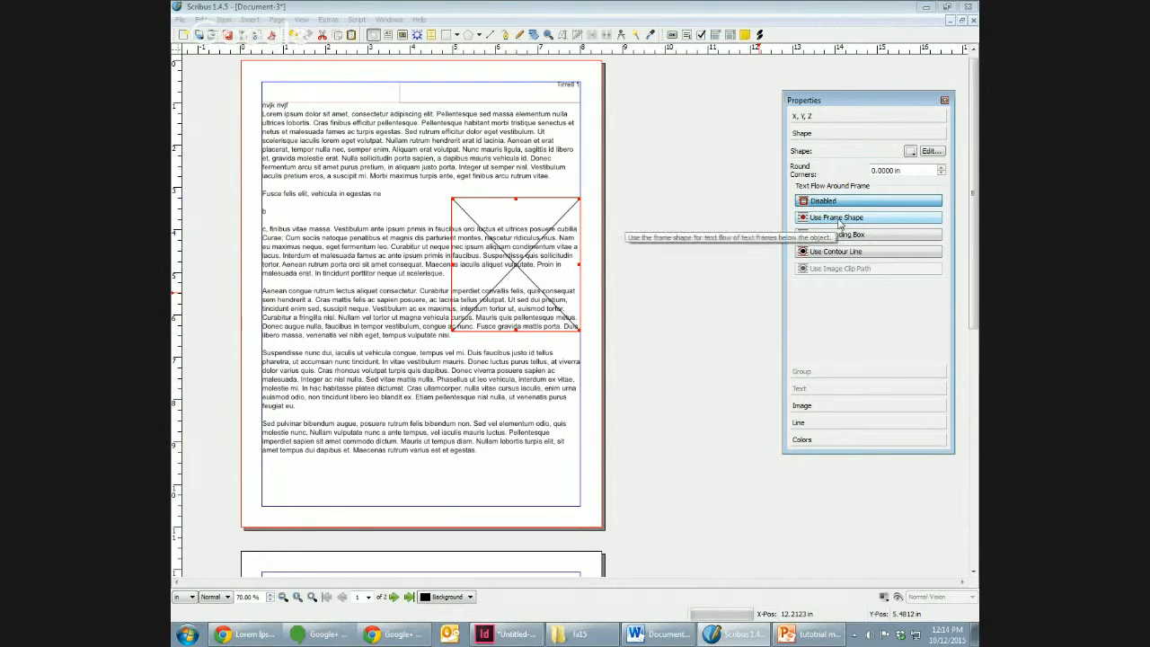
left_click(838, 219)
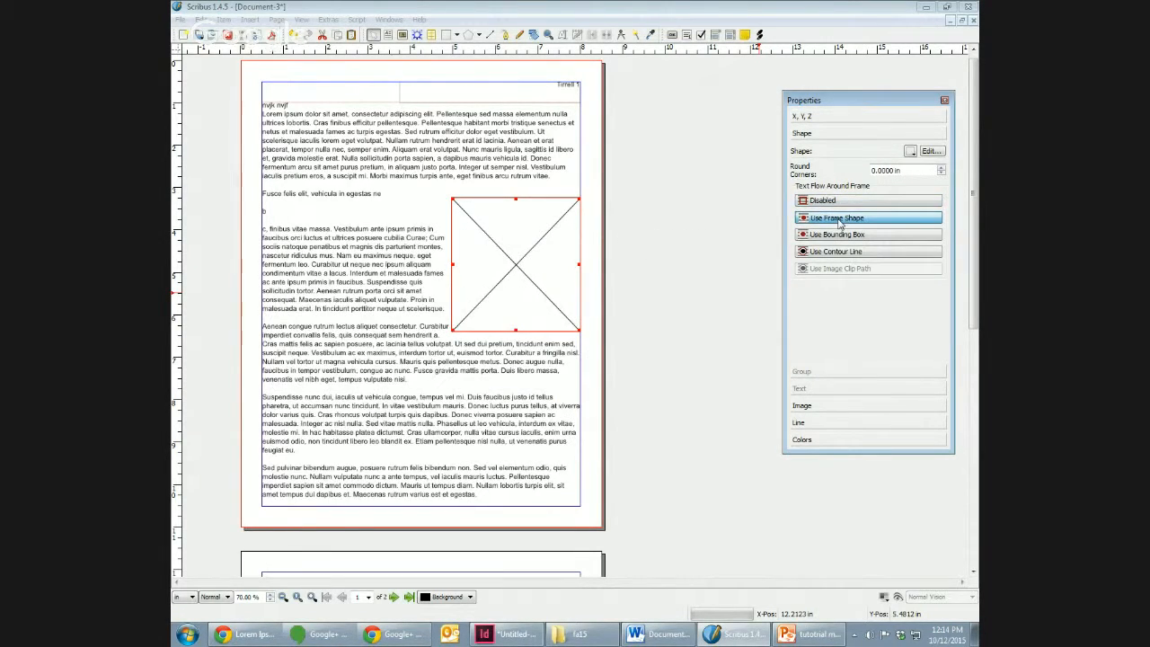
Step: Load the picture cat.tif from the Desktop into the empty image frame on page 1
right_click(513, 285)
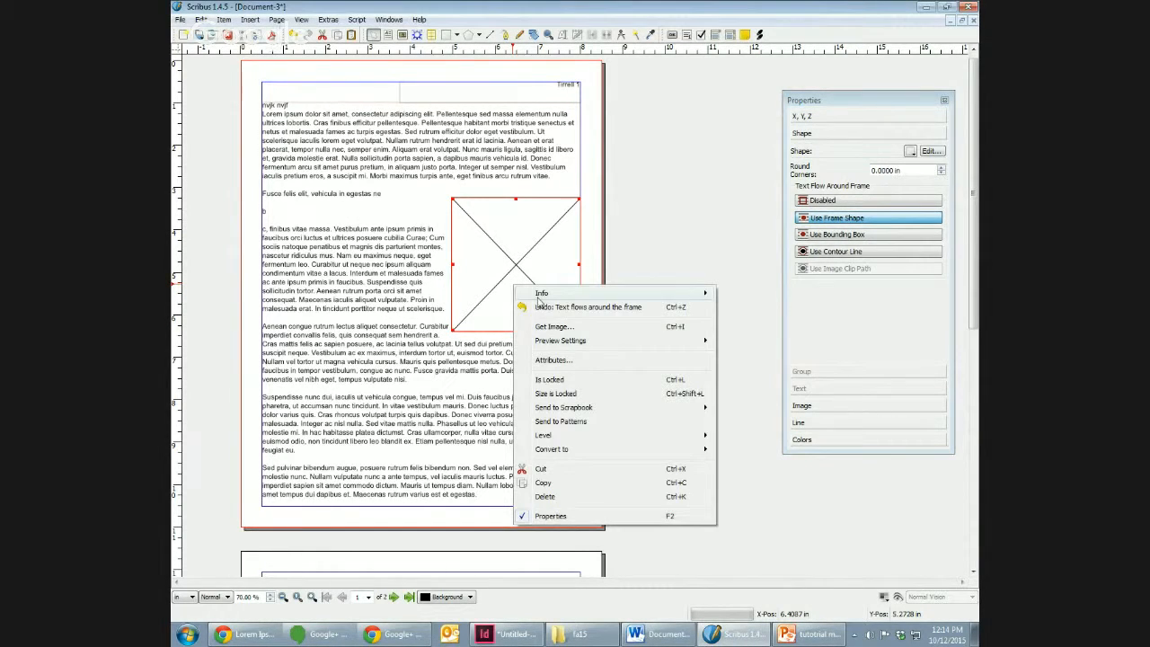
left_click(551, 327)
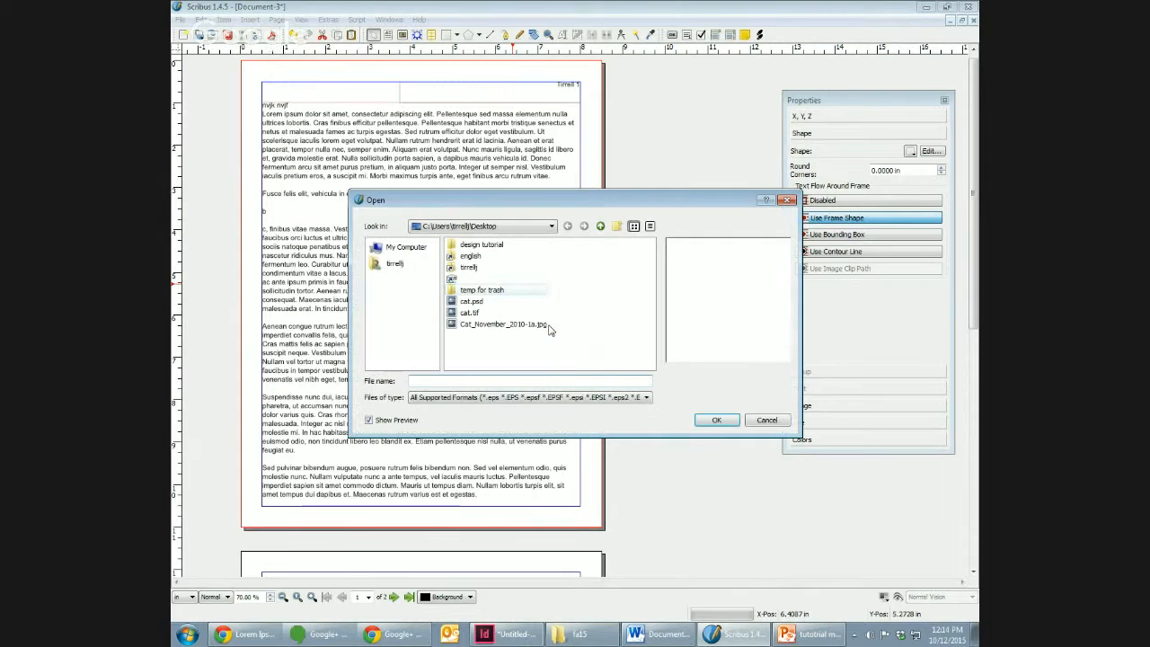
left_click(463, 324)
left_click(468, 312)
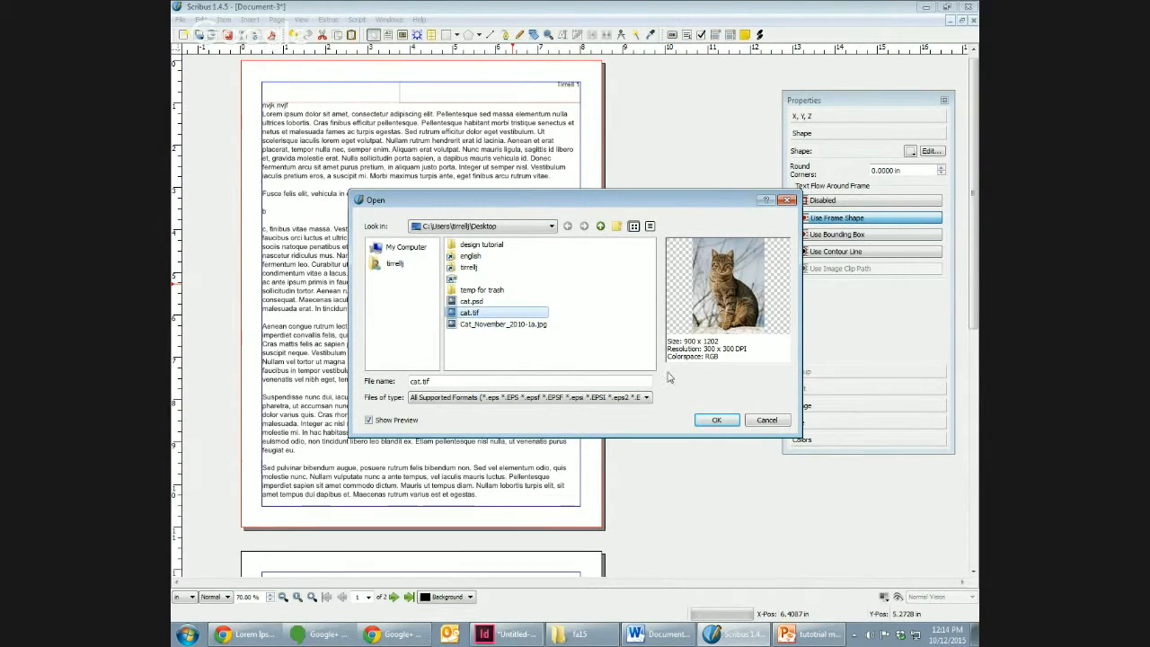
left_click(716, 419)
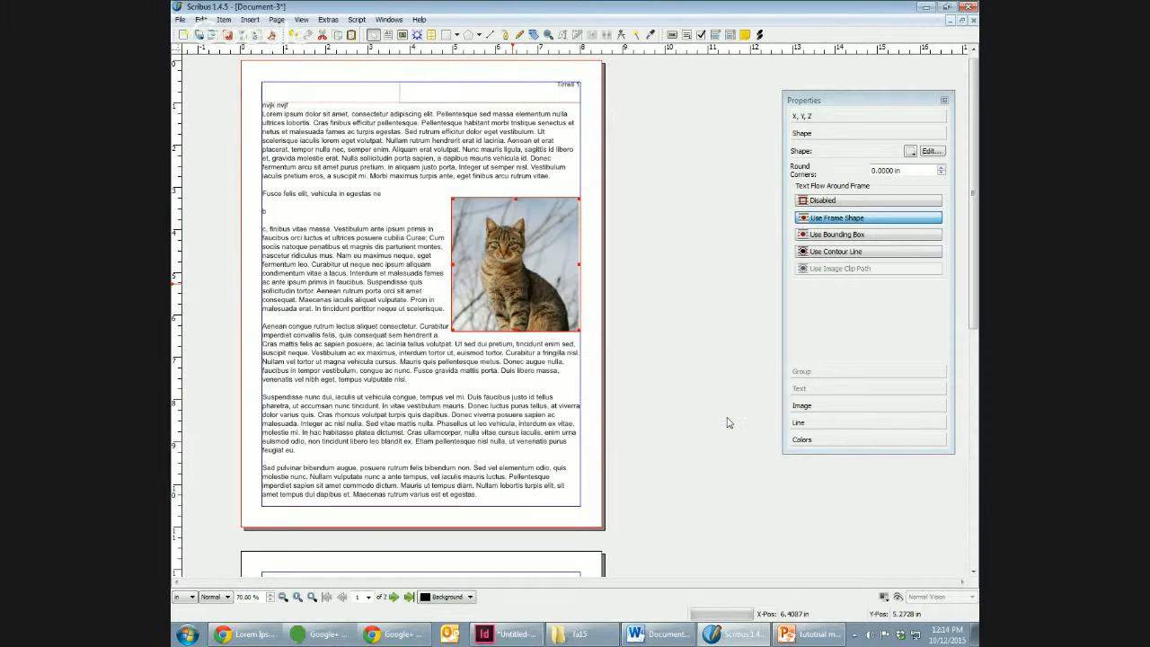
Step: Adjust the frame to the cat image and move it slightly down, placing its bottom-right corner at about X 8.00, Y 7.42 in
right_click(526, 272)
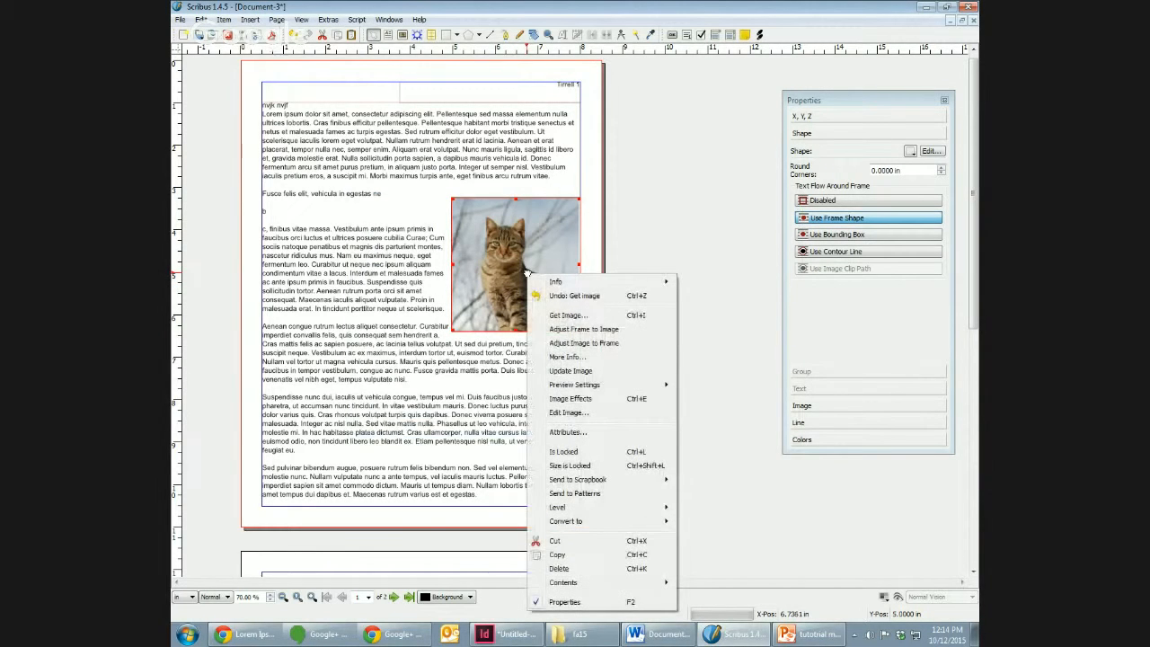
left_click(604, 331)
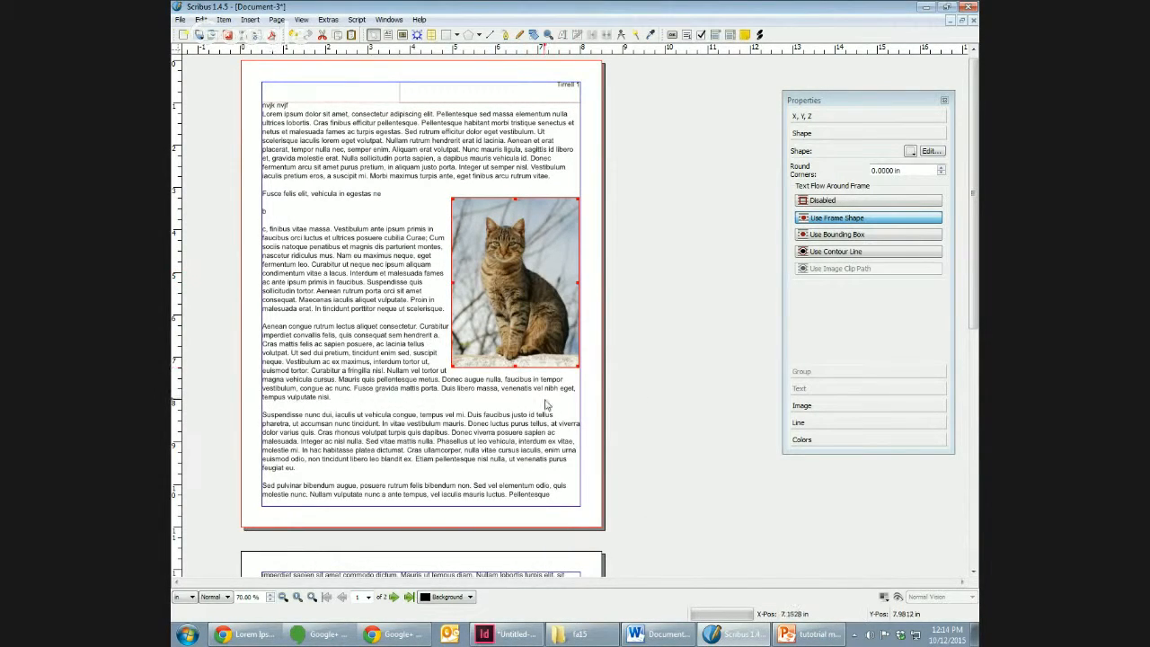
left_click_drag(533, 299, 538, 322)
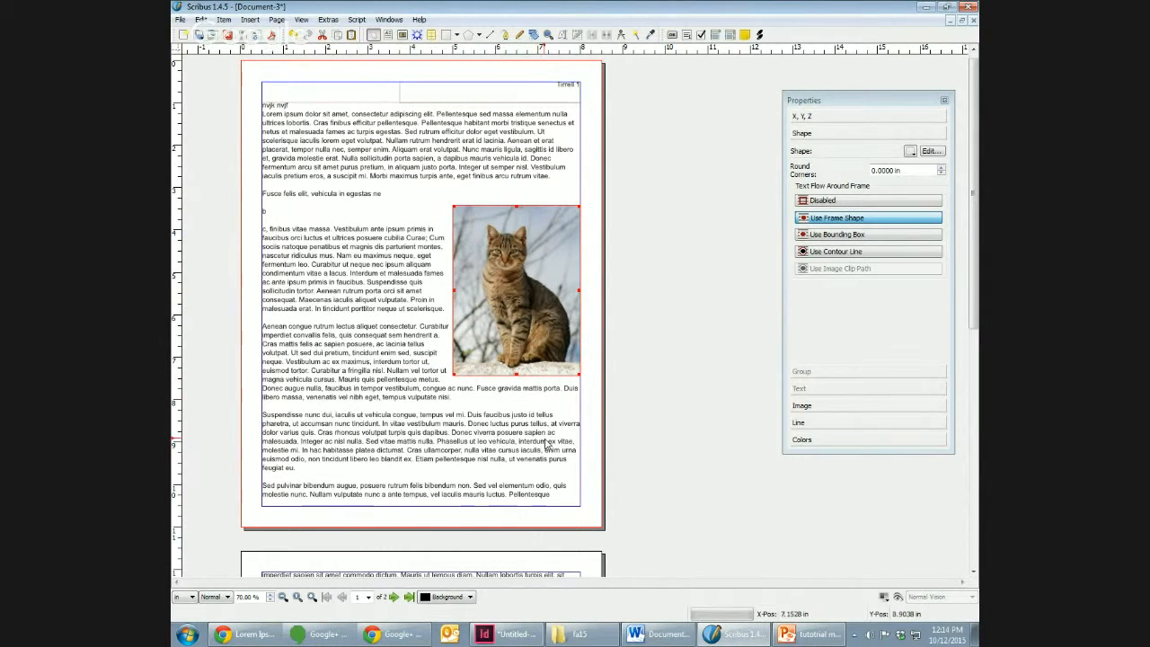
Step: Create a new paragraph style named "body" in the Style Manager
left_click(414, 275)
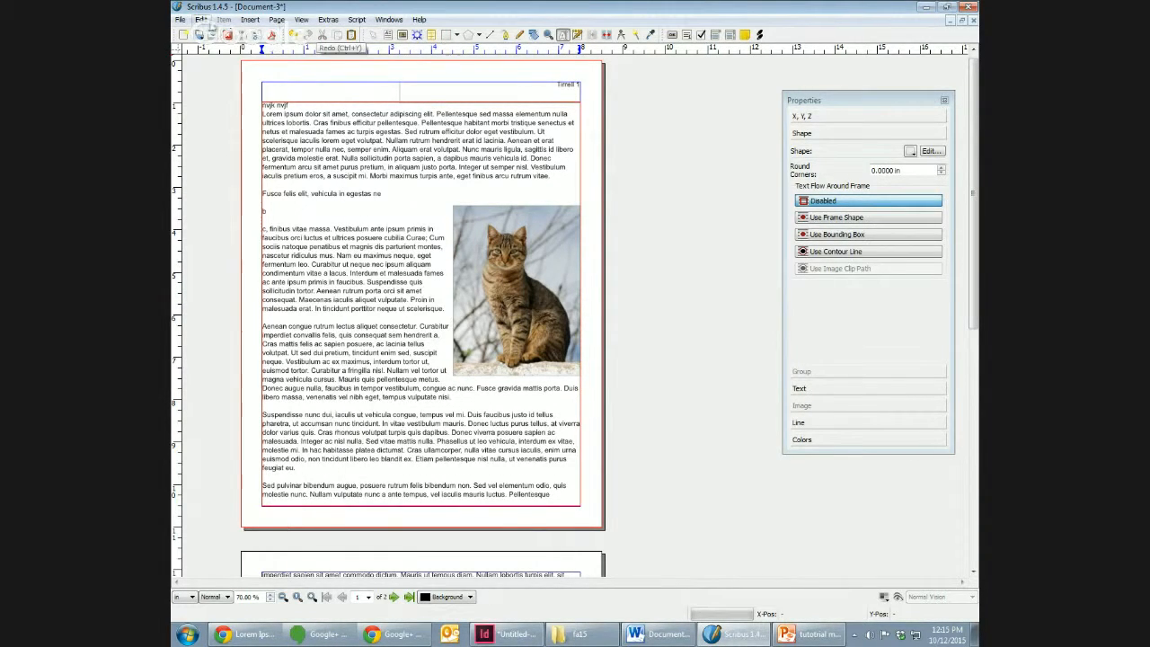
left_click(205, 21)
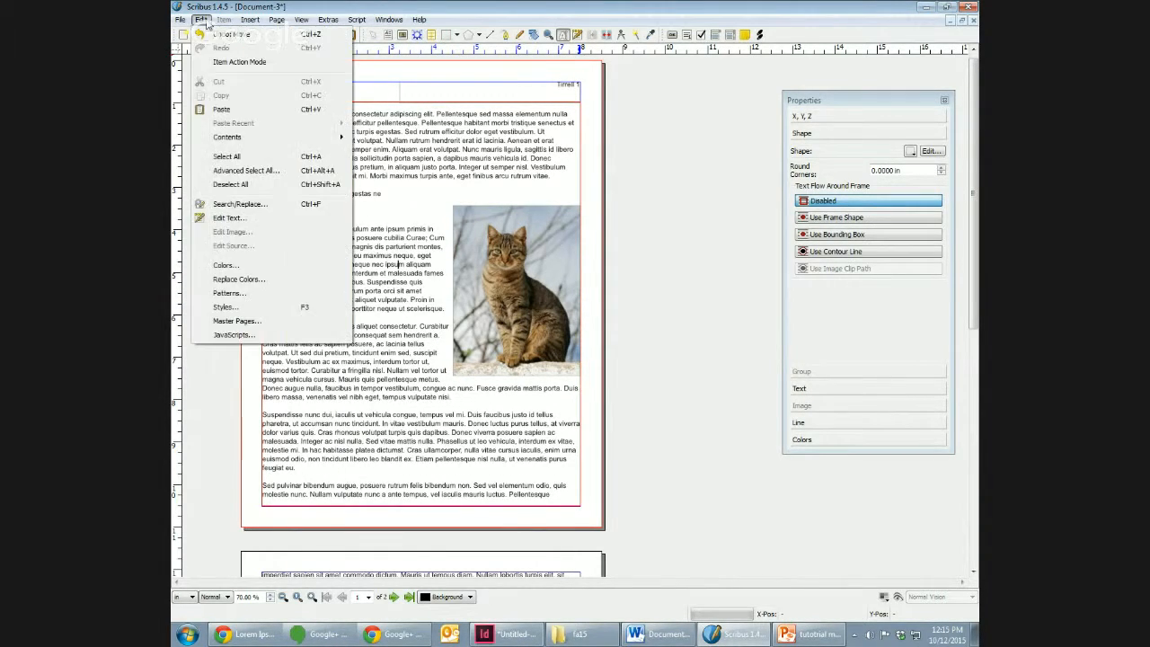
left_click(278, 307)
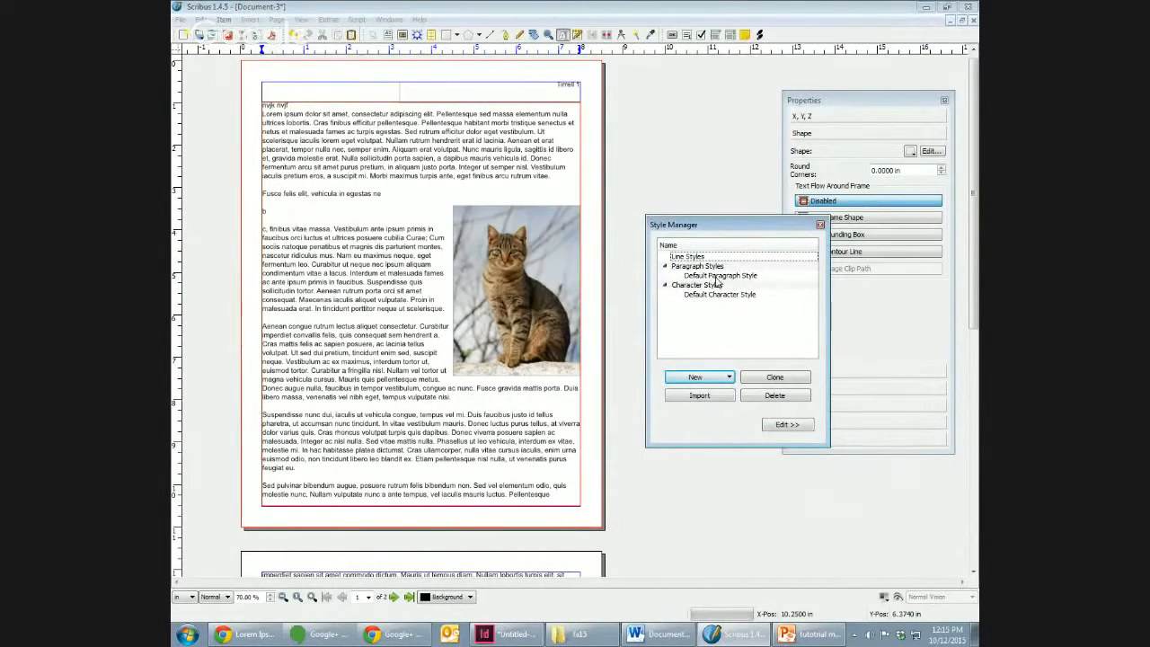
left_click(705, 376)
left_click(712, 419)
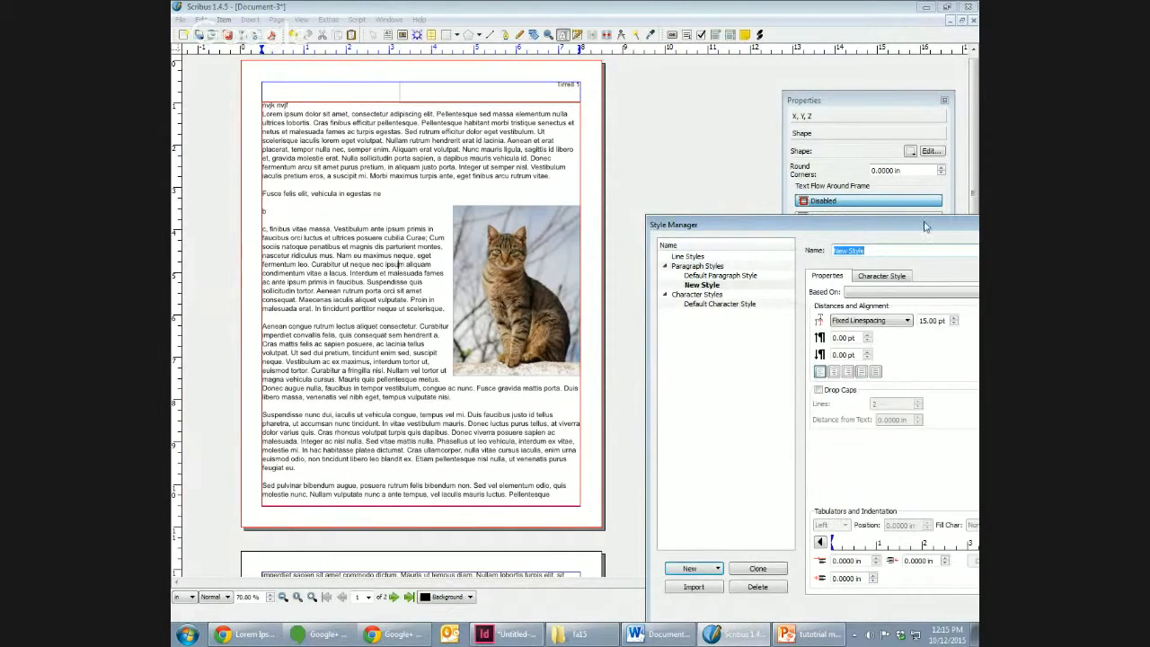
left_click_drag(915, 231, 703, 177)
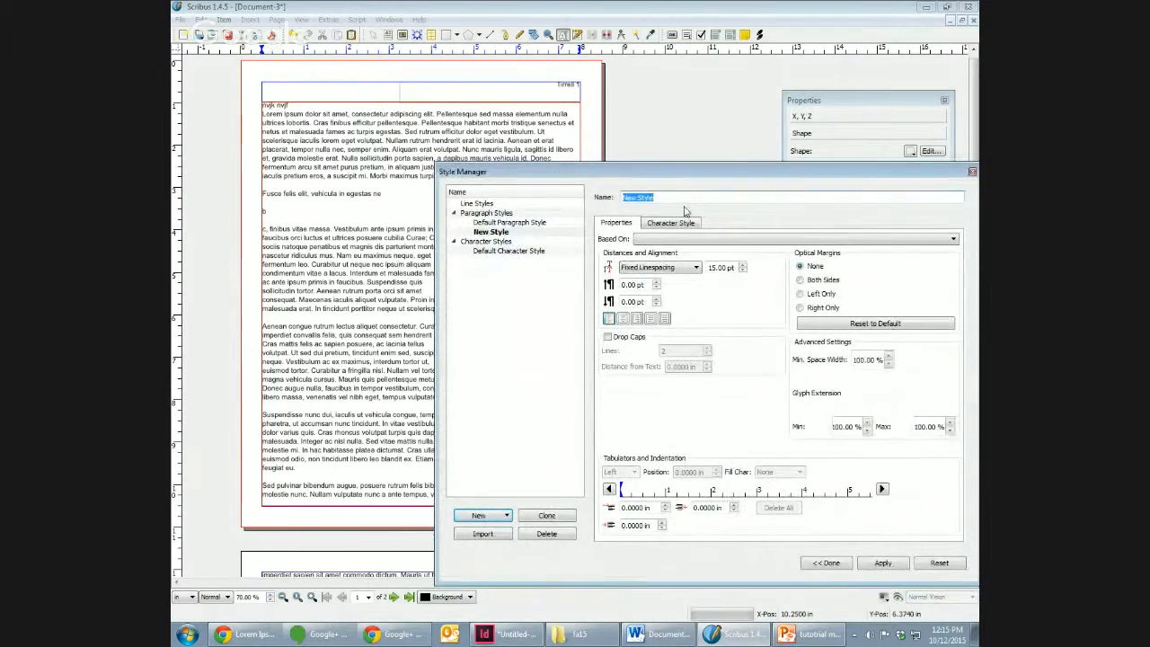
type("body")
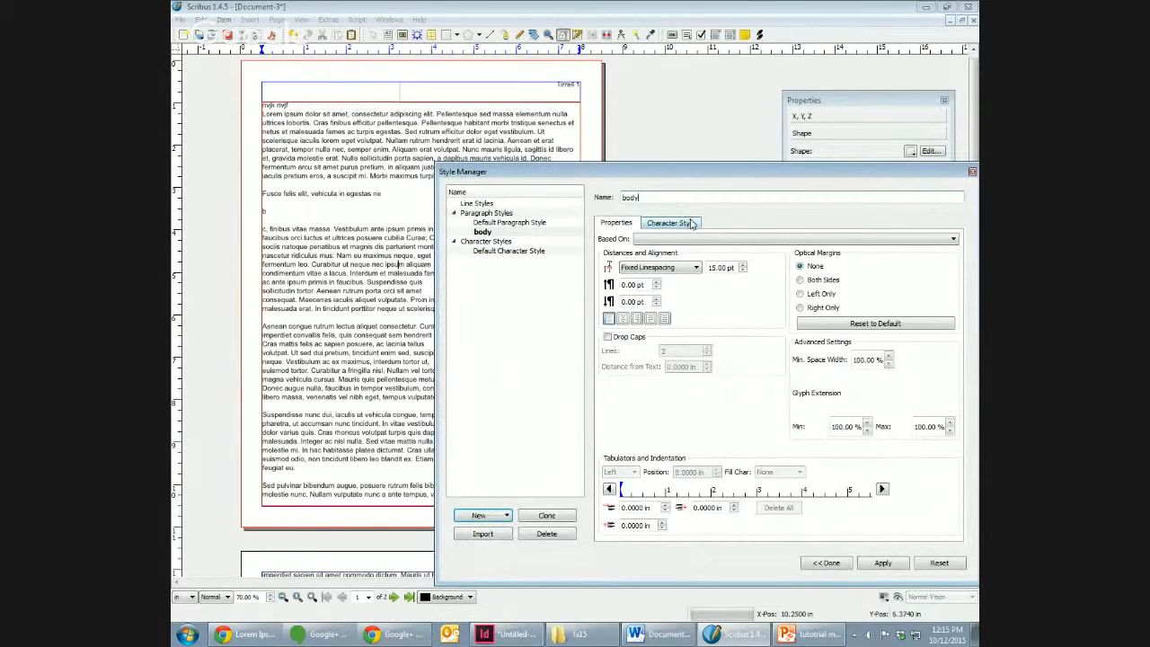
Step: Set the body style to fixed line spacing of 18 pt
left_click(679, 269)
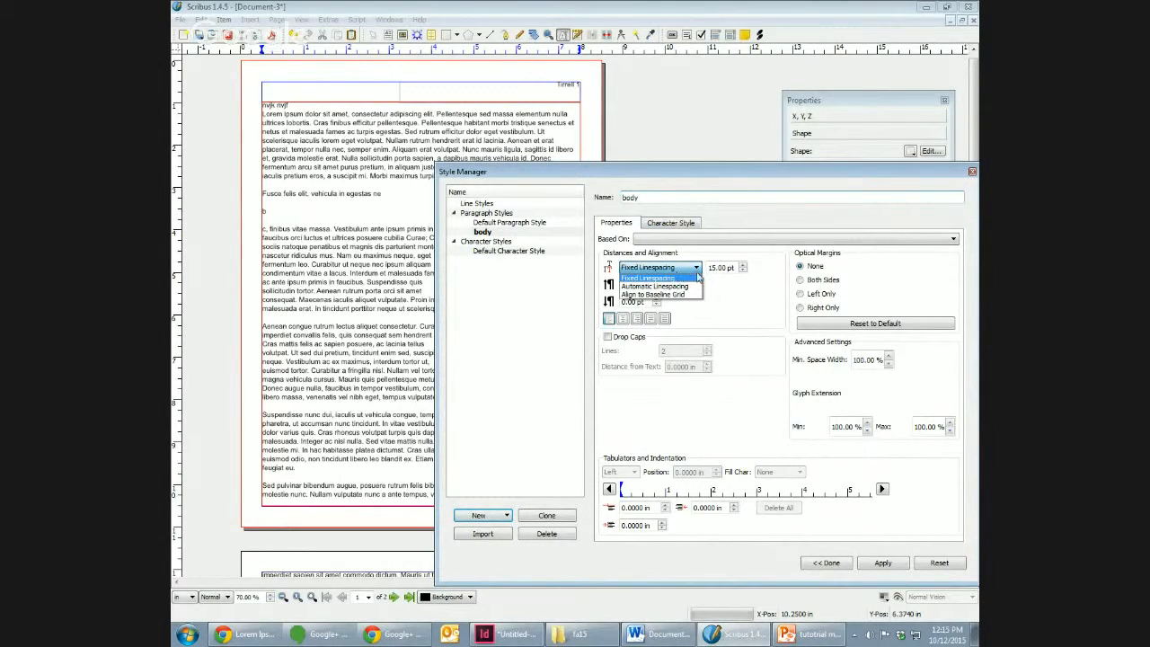
left_click(738, 284)
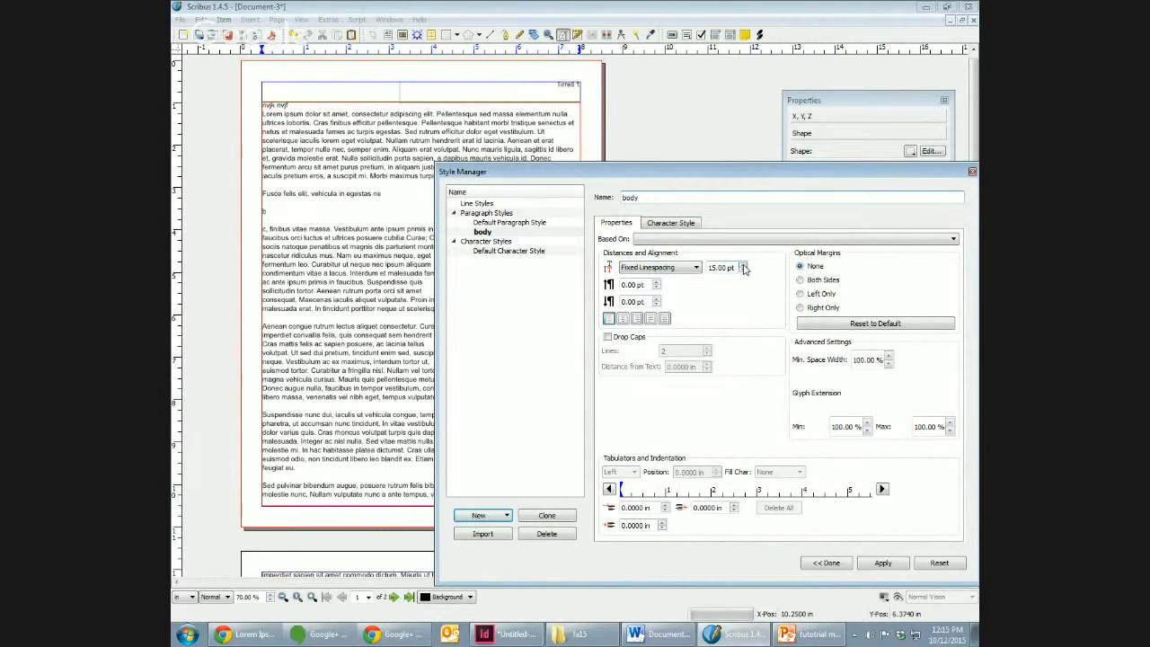
left_click(674, 268)
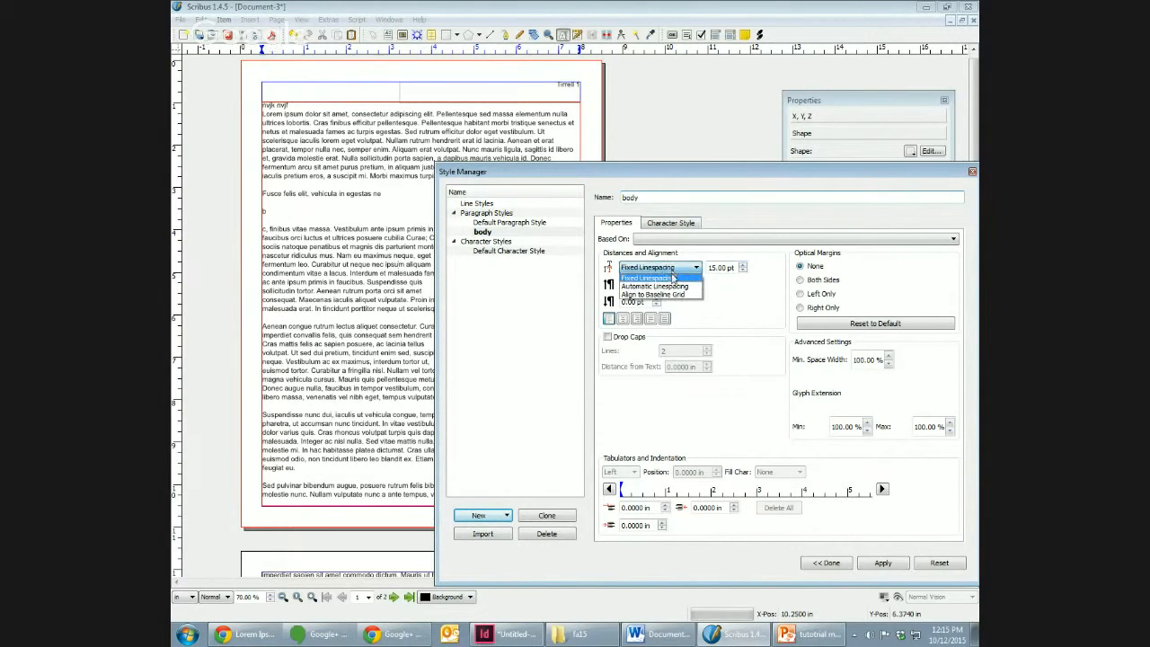
left_click(665, 286)
left_click(694, 267)
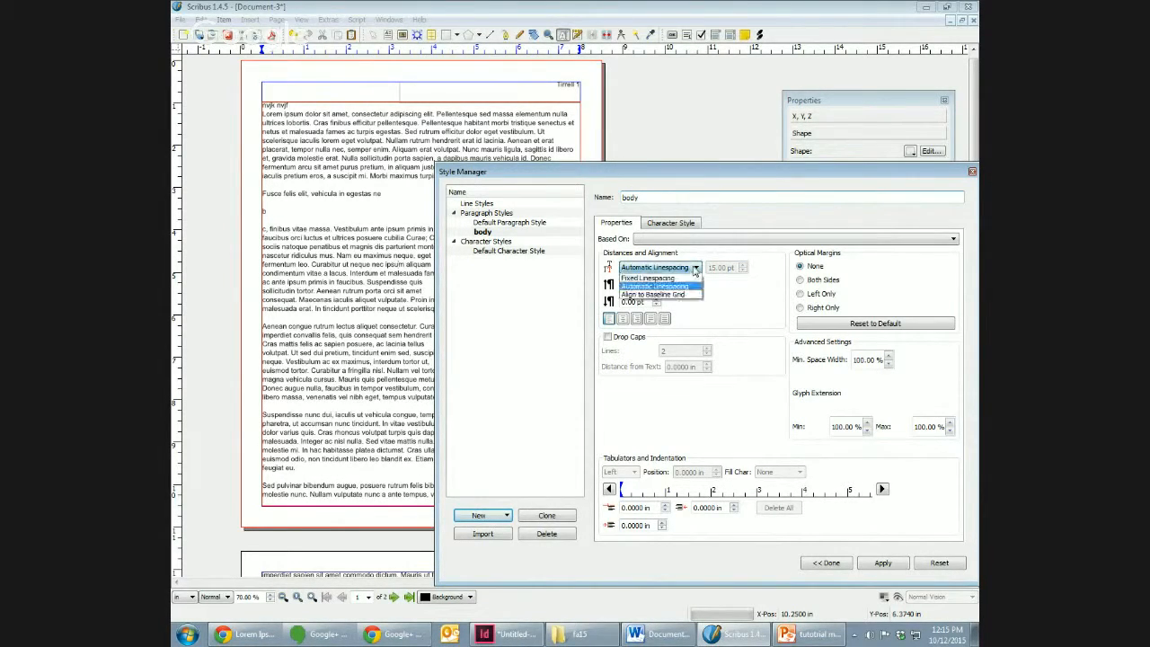
left_click(682, 279)
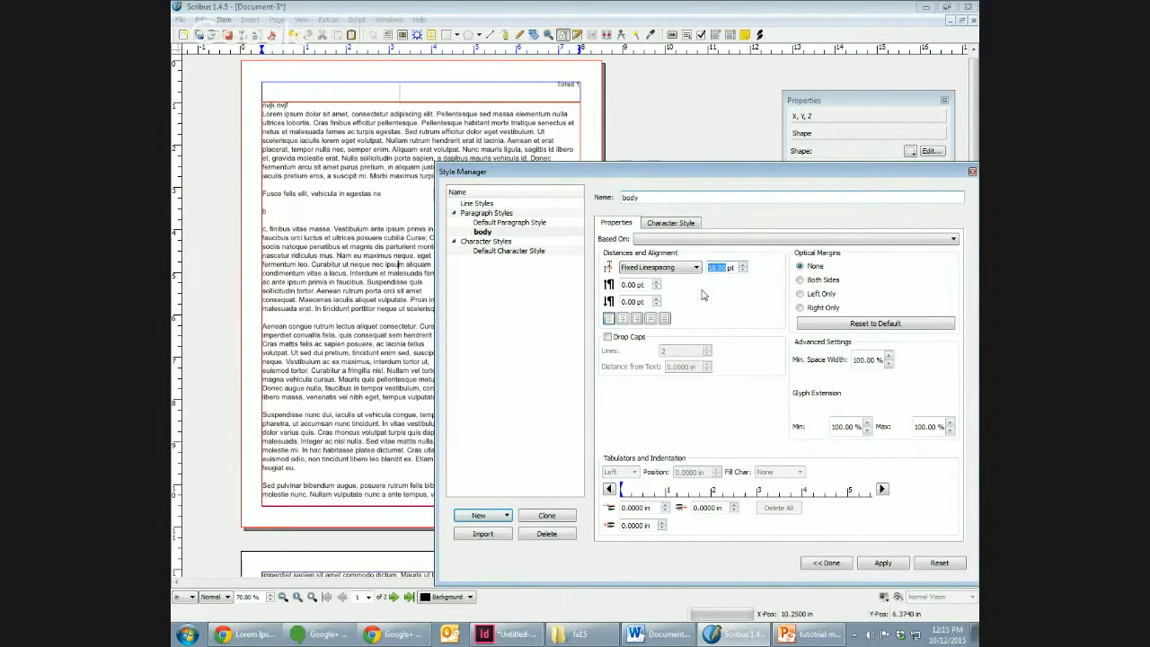
Step: Check the body style's character settings, set its alignment to justified, and apply and finish the style edits
left_click(661, 225)
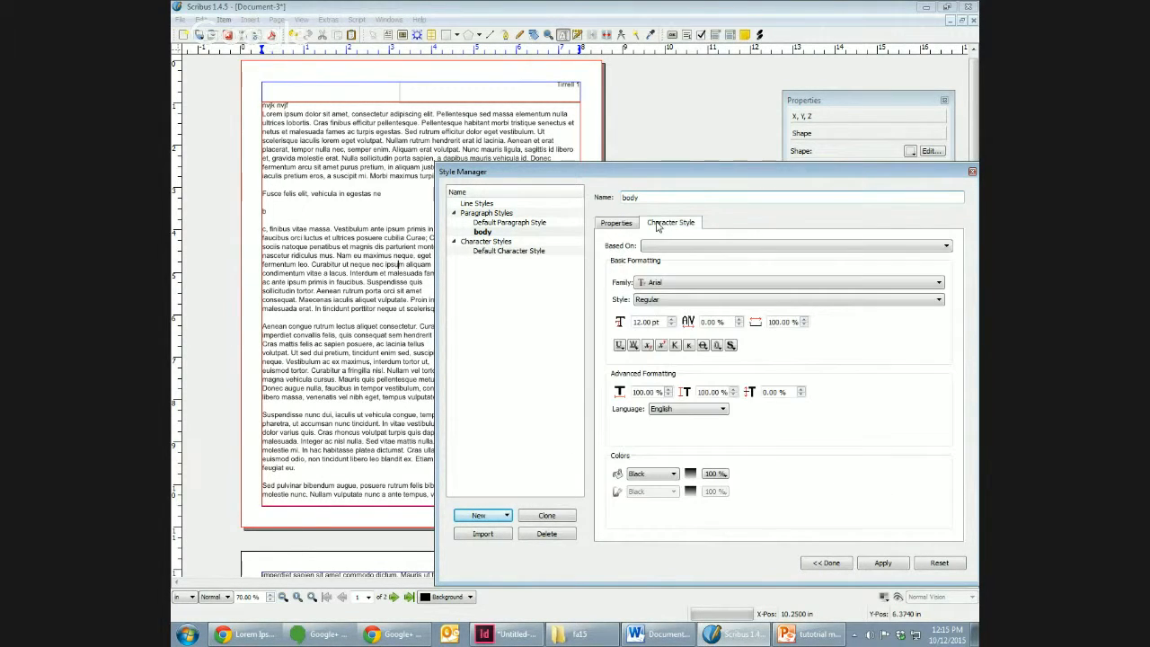
left_click(616, 222)
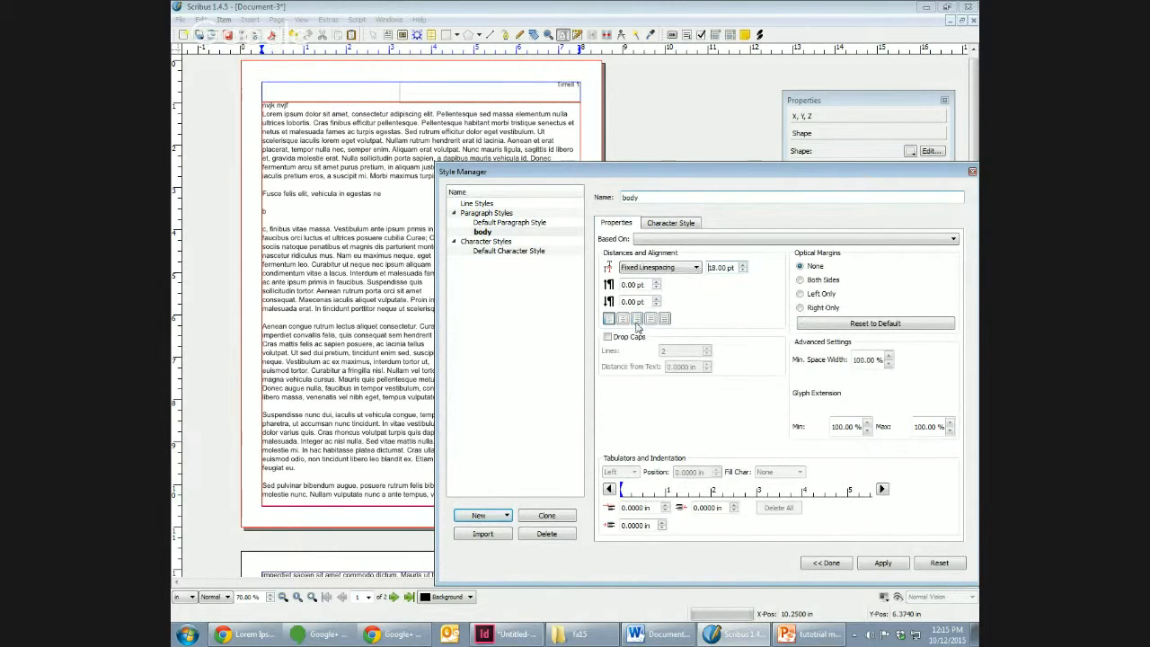
left_click(663, 225)
left_click(618, 224)
left_click(669, 225)
left_click(625, 225)
left_click(651, 319)
left_click(887, 563)
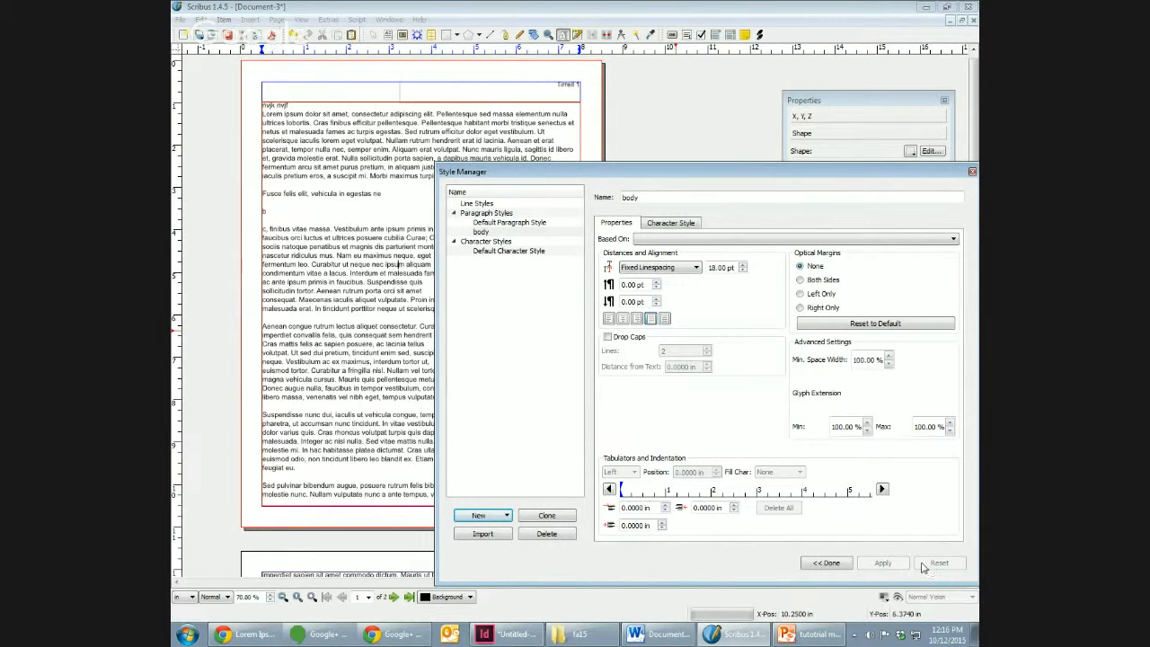
left_click(844, 563)
Step: Apply the "body" paragraph style to the paragraph beside the cat picture
left_click(377, 301)
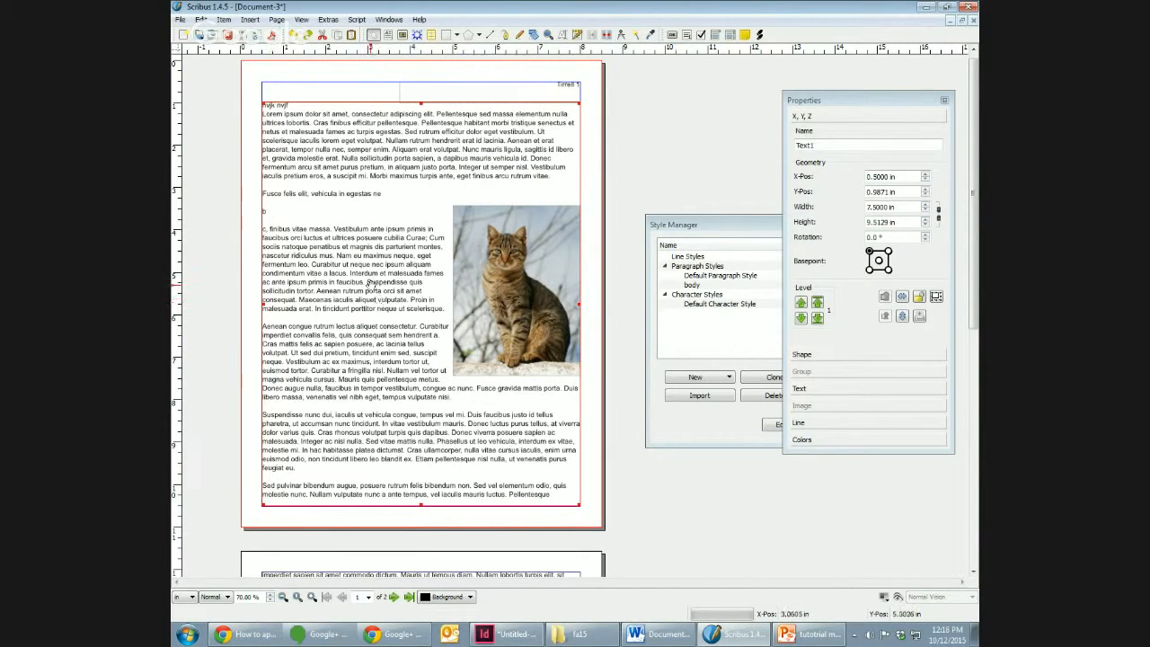
double_click(362, 267)
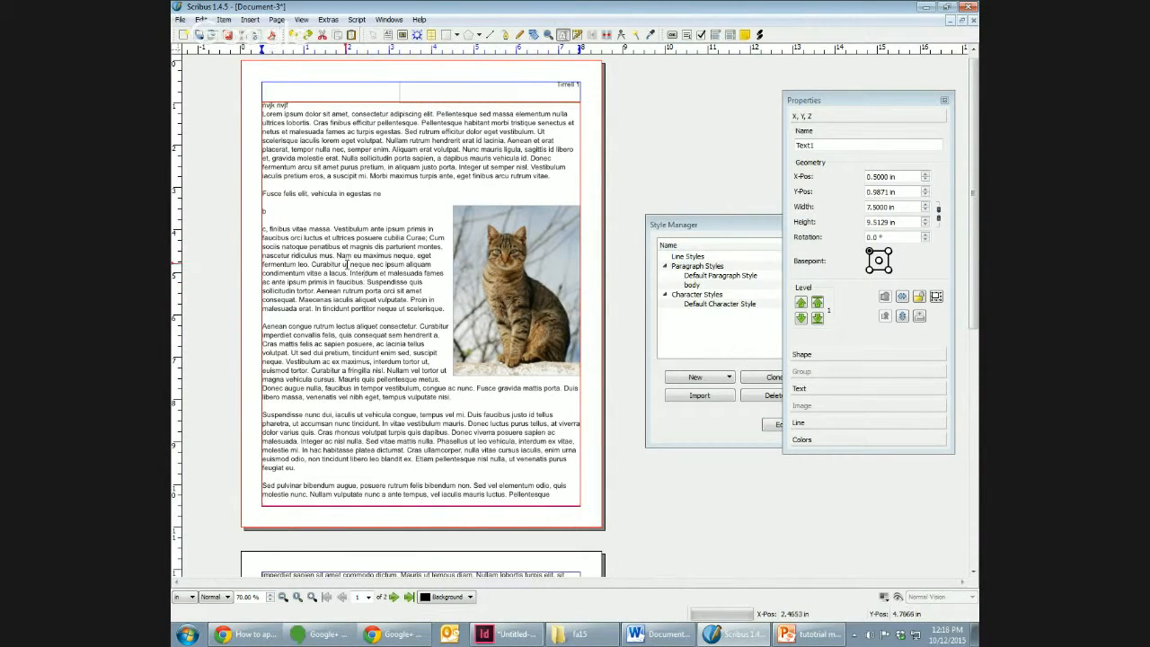
left_click(858, 389)
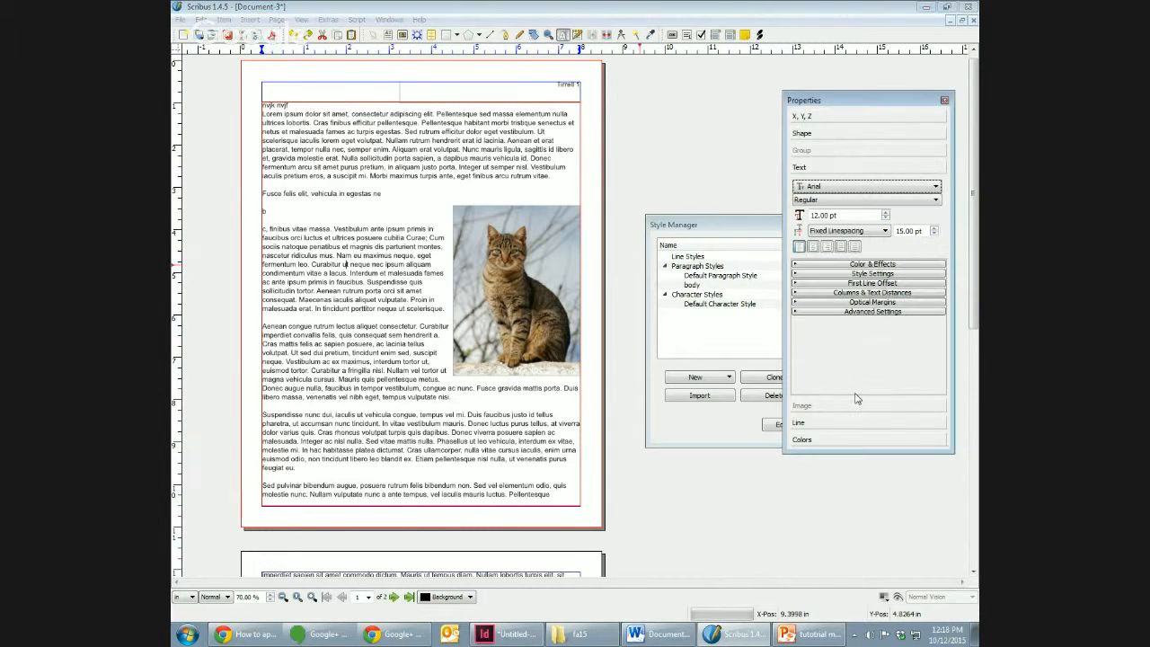
left_click(879, 274)
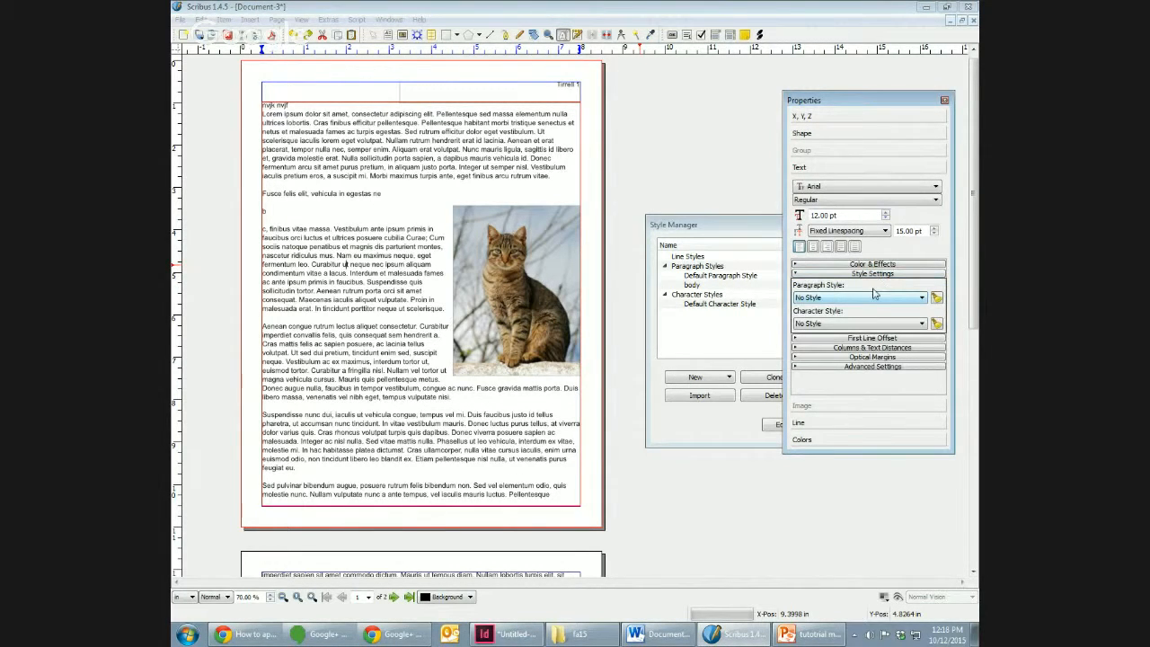
left_click(878, 297)
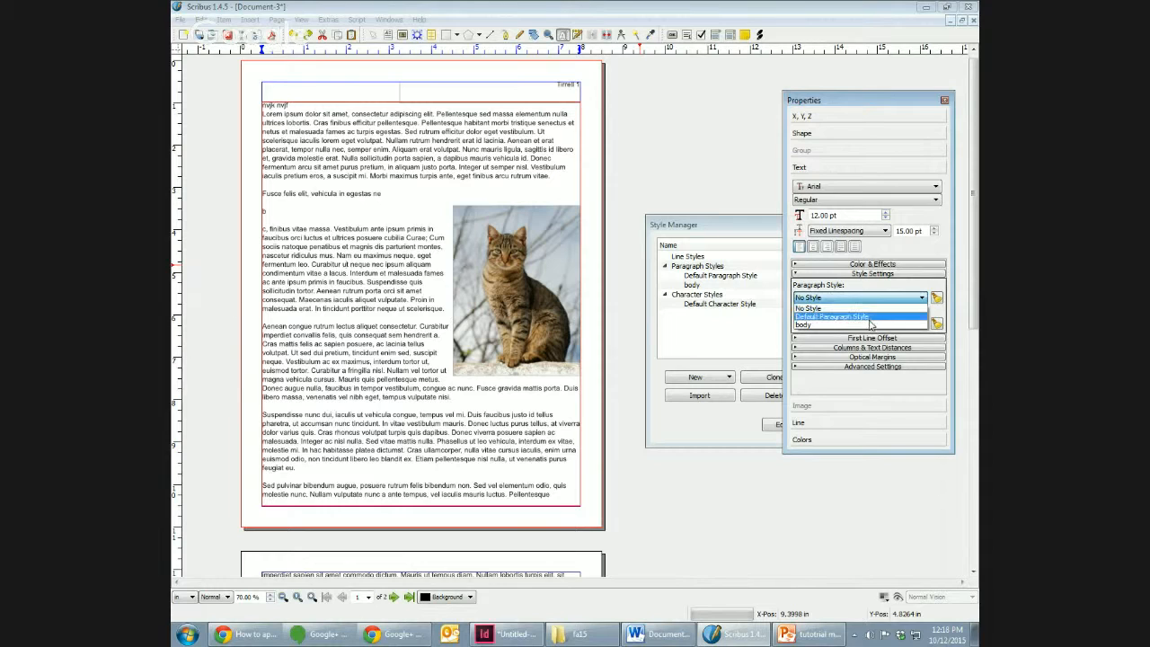
left_click(869, 325)
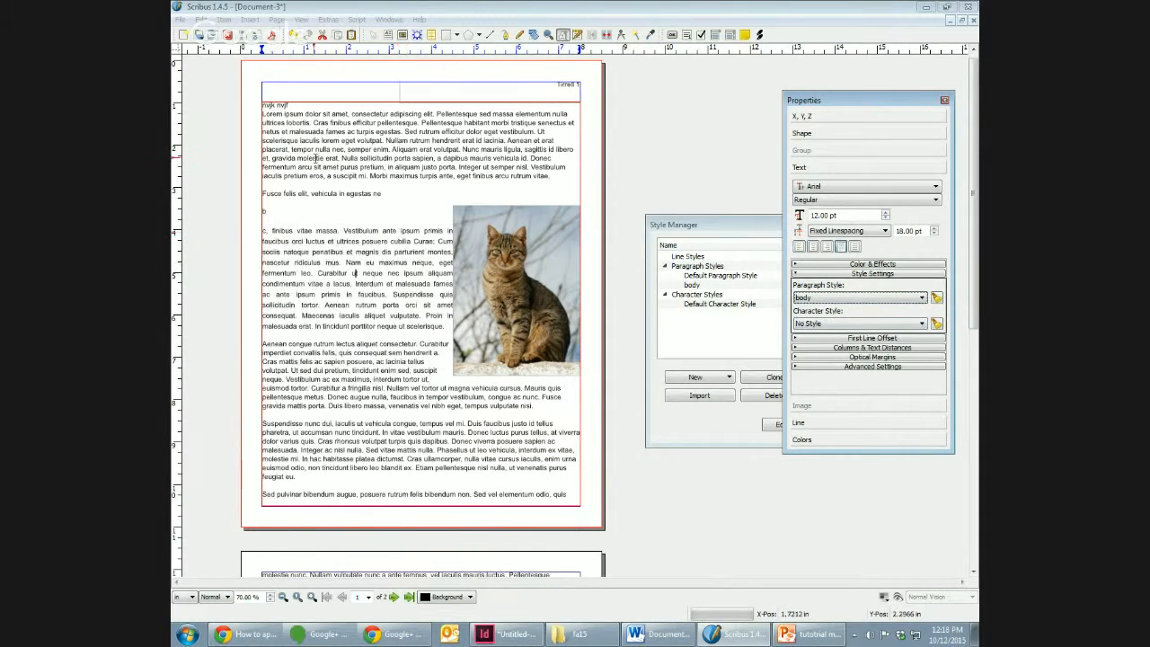
Step: Apply the "body" paragraph style to the text from the opening Lorem ipsum paragraph through the Suspendisse paragraph
left_click(286, 123)
left_click_drag(286, 122, 332, 449)
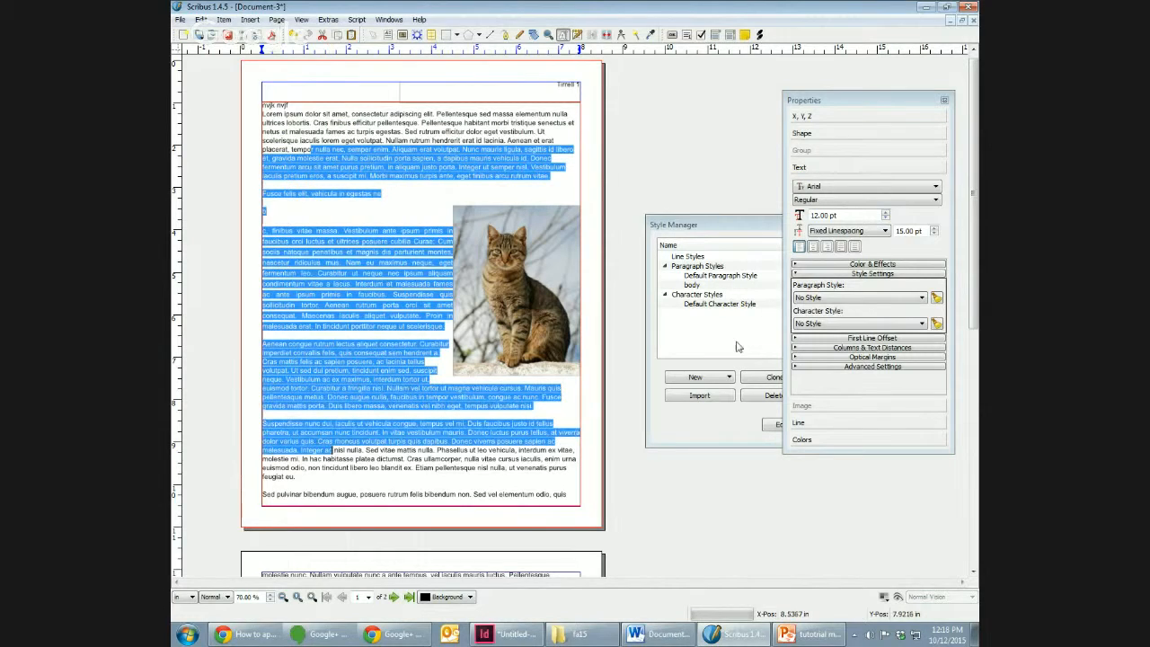
left_click(877, 299)
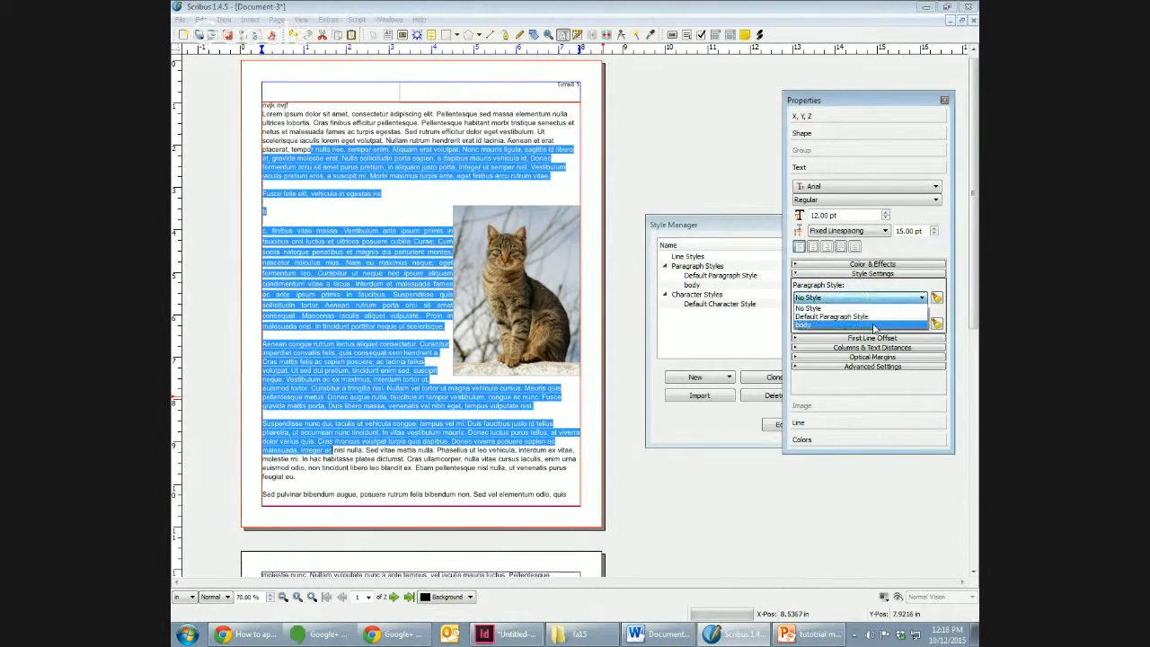
left_click(863, 315)
left_click(409, 287)
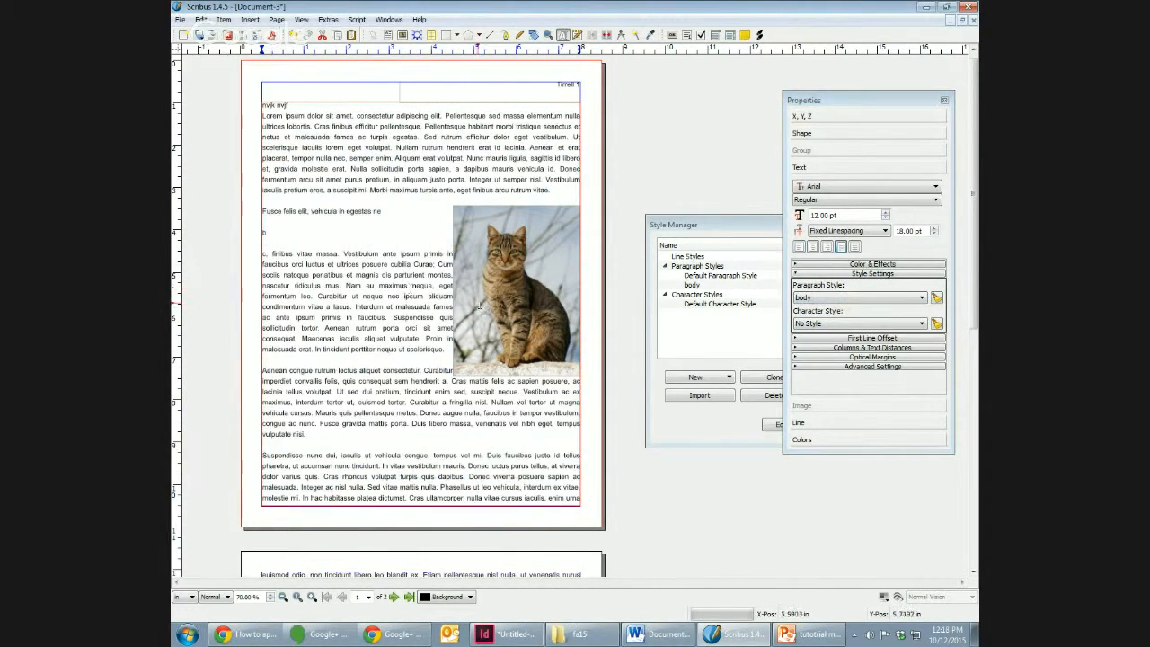
left_click(674, 213)
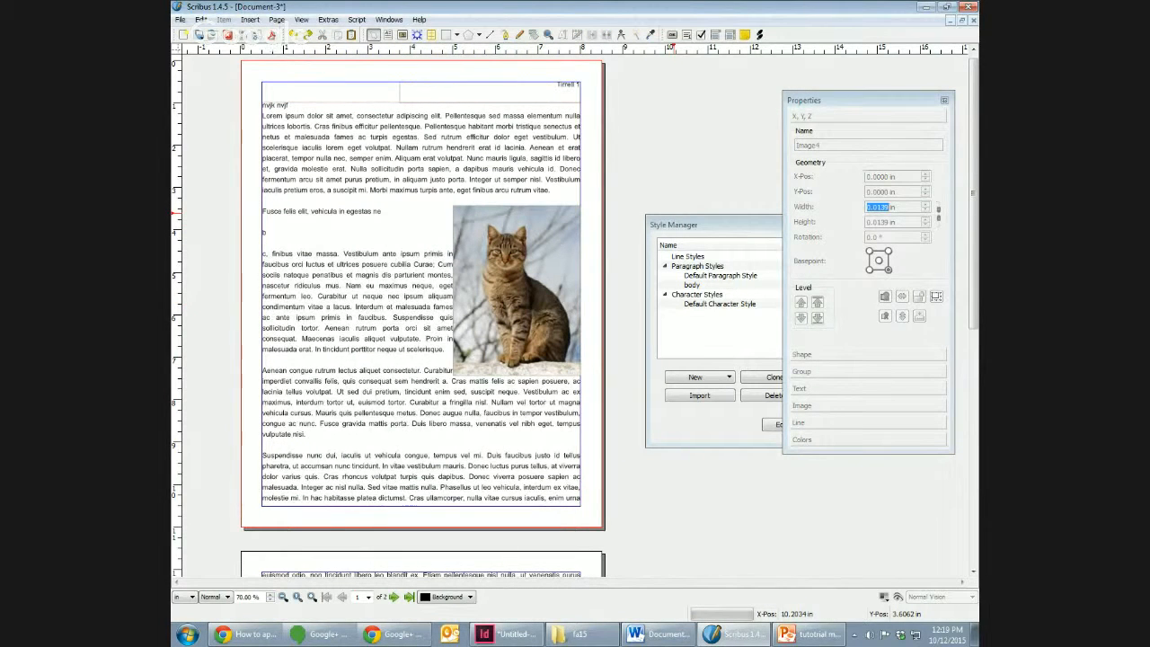
Step: Extend the cat image frame leftwards and downwards to about 3.21 by 4.41 in, adding space between picture and text
left_click(541, 283)
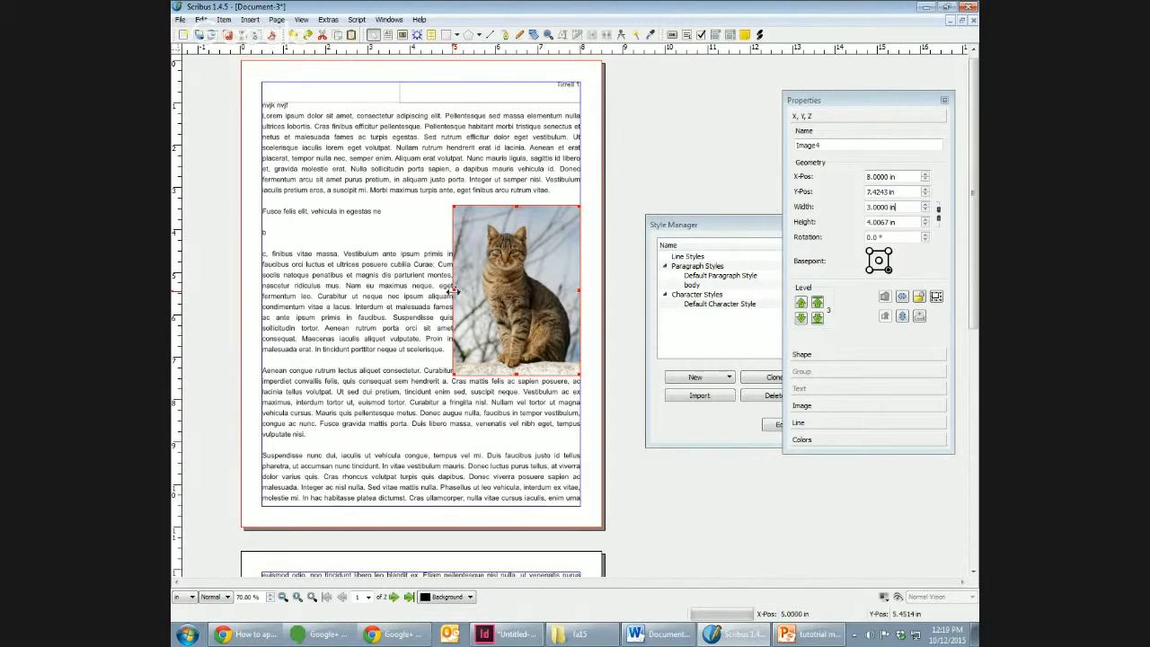
left_click_drag(454, 290, 444, 292)
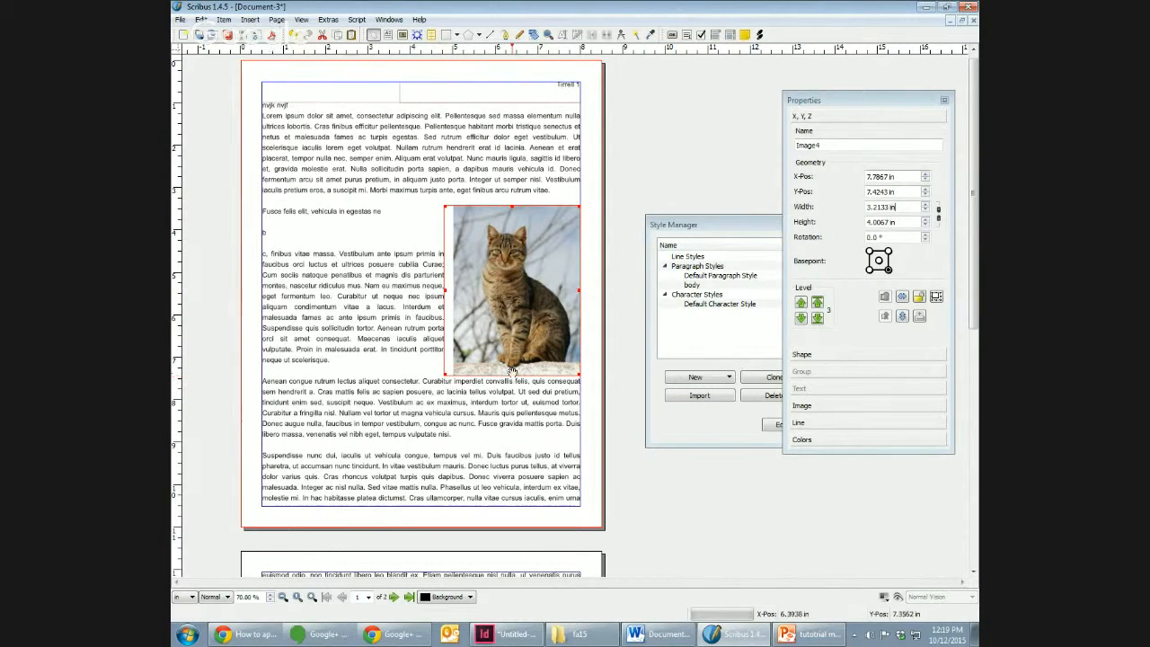
left_click_drag(511, 372, 511, 391)
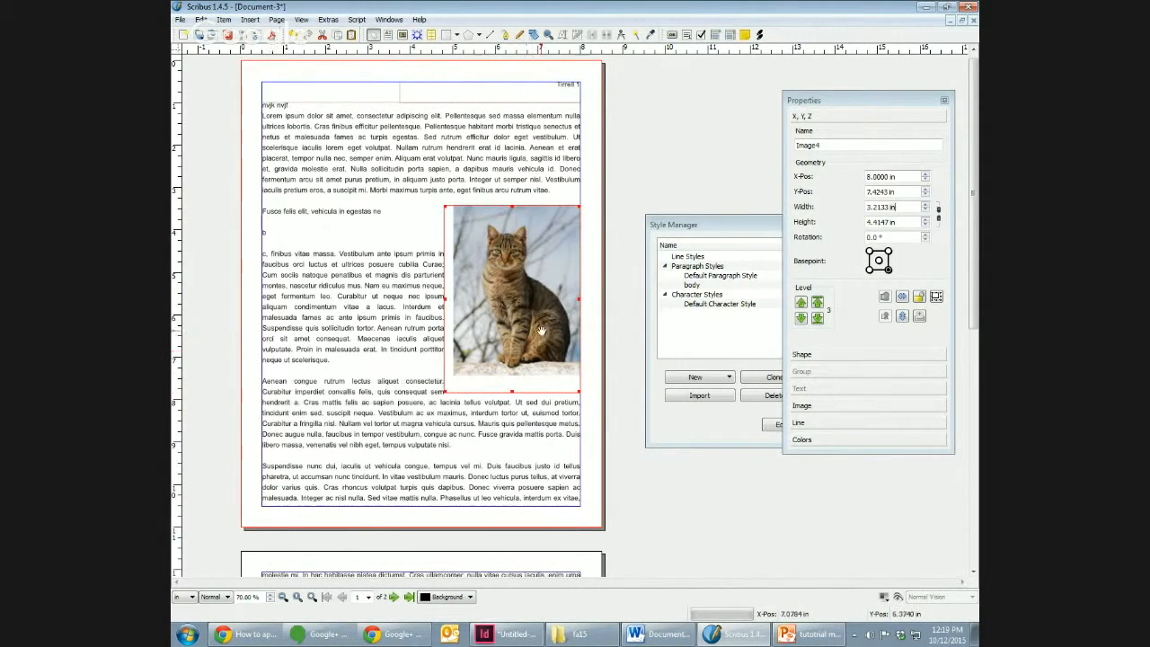
Step: Set the cat image frame's width to 3.2 in and its height to 4.3 in
left_click(905, 209)
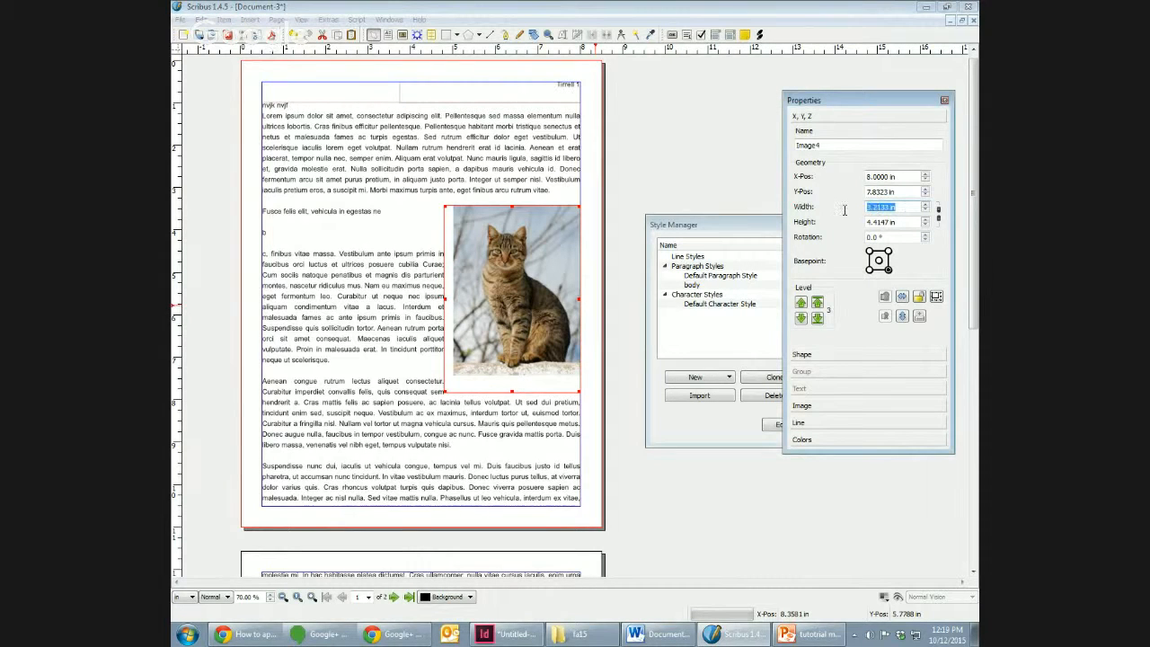
type("3.2")
key("Tab")
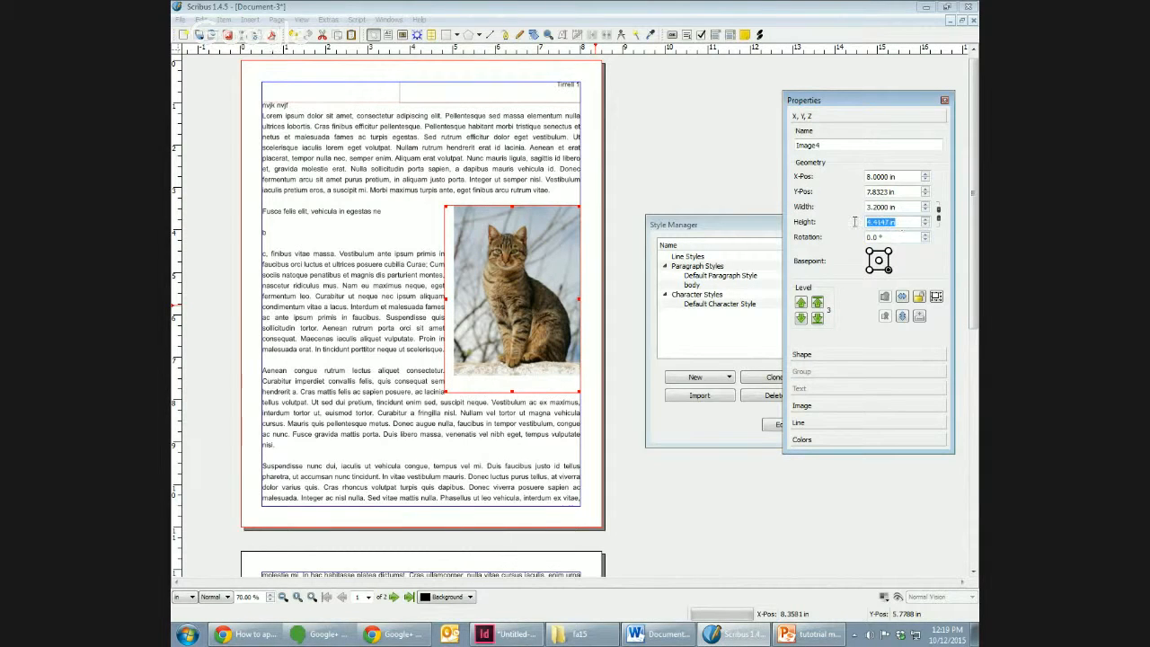
type("4.3")
key("Return")
Step: Deselect the image frame and turn on preview mode to view the page without frame borders and margin guides
left_click(620, 207)
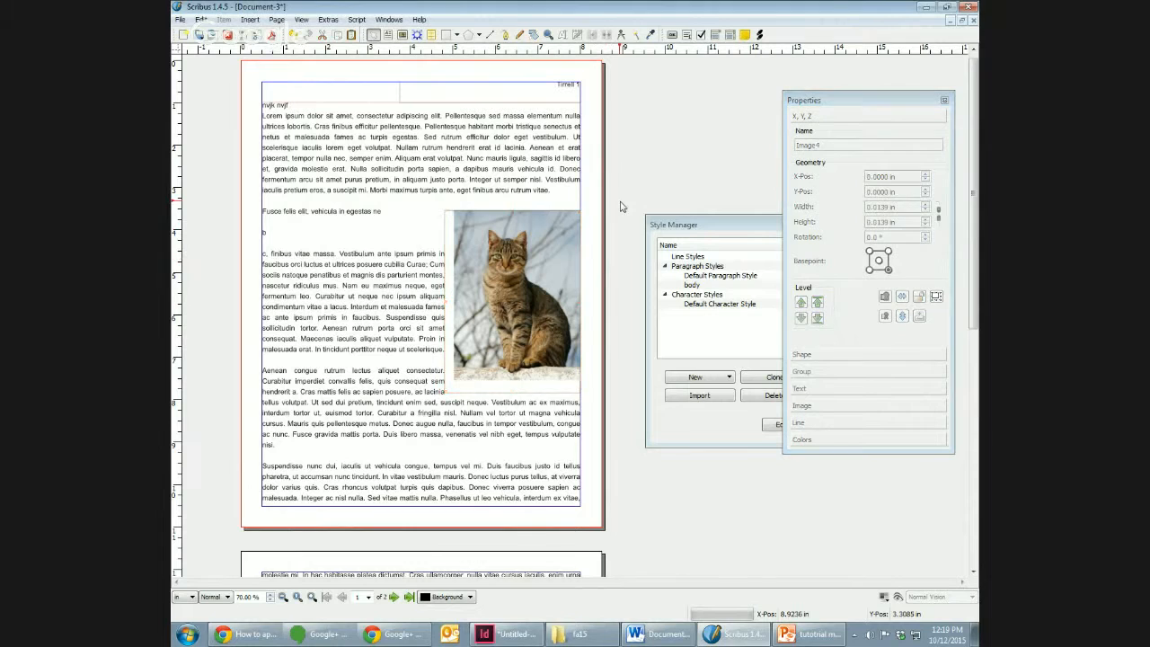
left_click(299, 19)
left_click(384, 132)
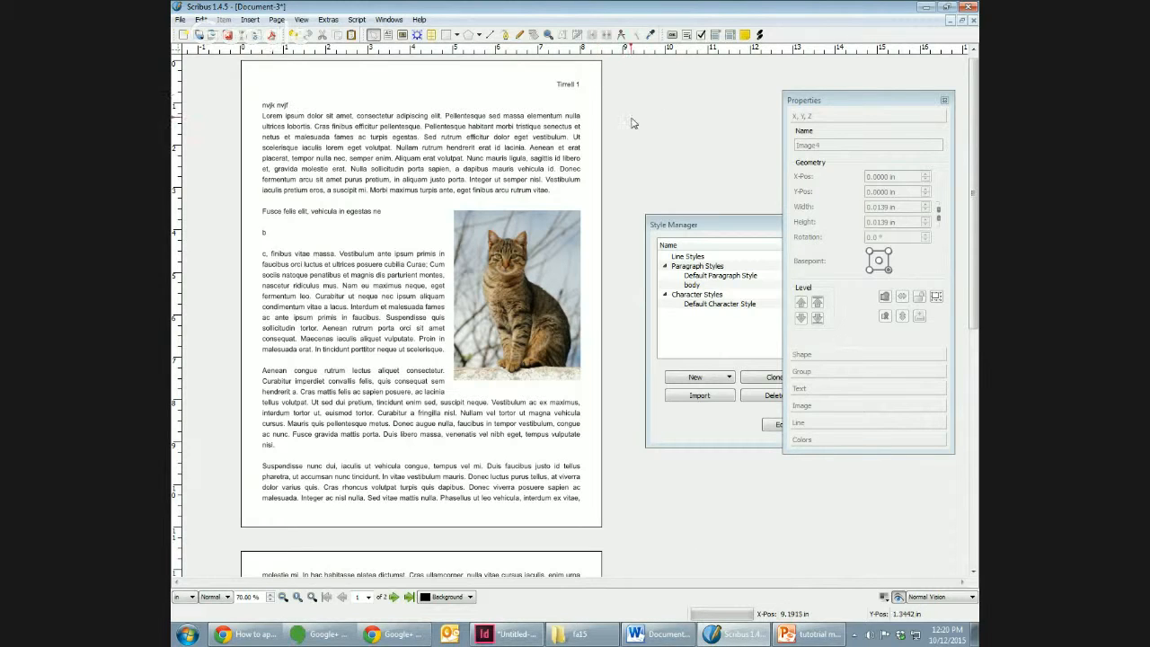
Step: Examine the document's available export formats without exporting, and bring the Style Manager in front of the Properties window
left_click(180, 19)
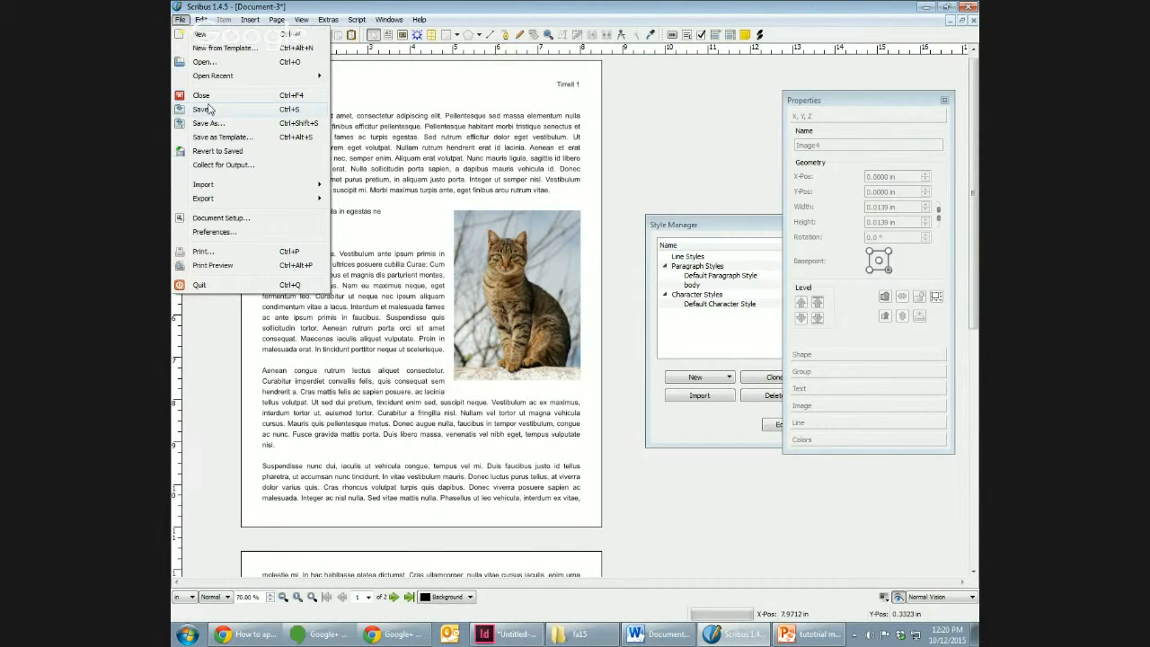
mouse_move(232, 198)
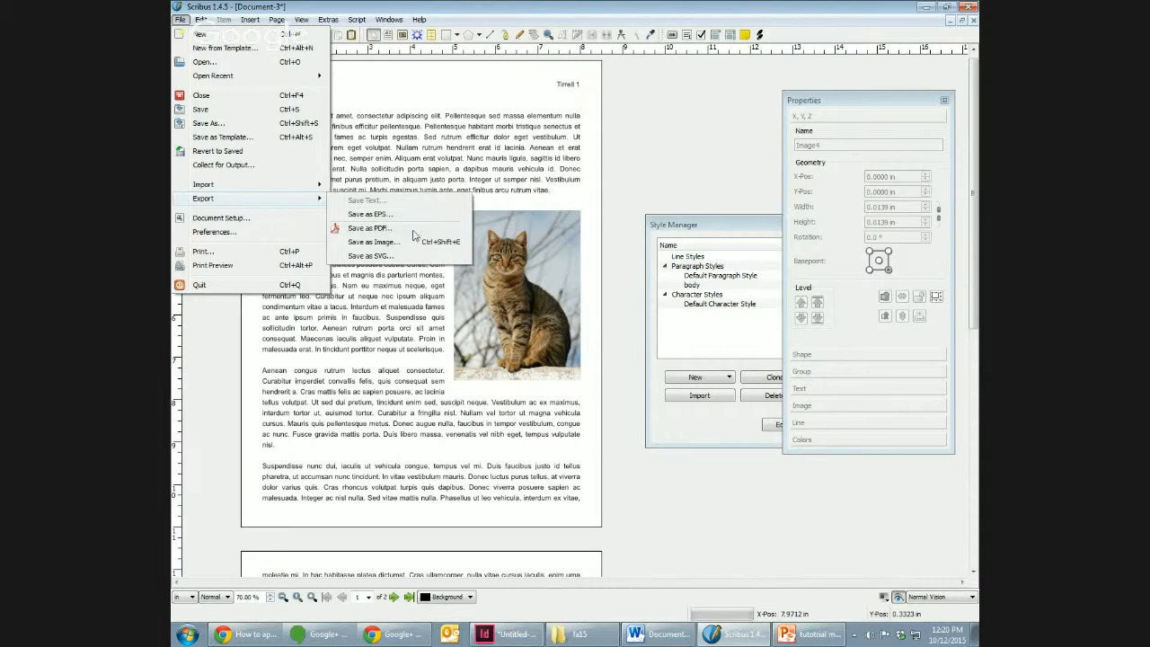
left_click(705, 181)
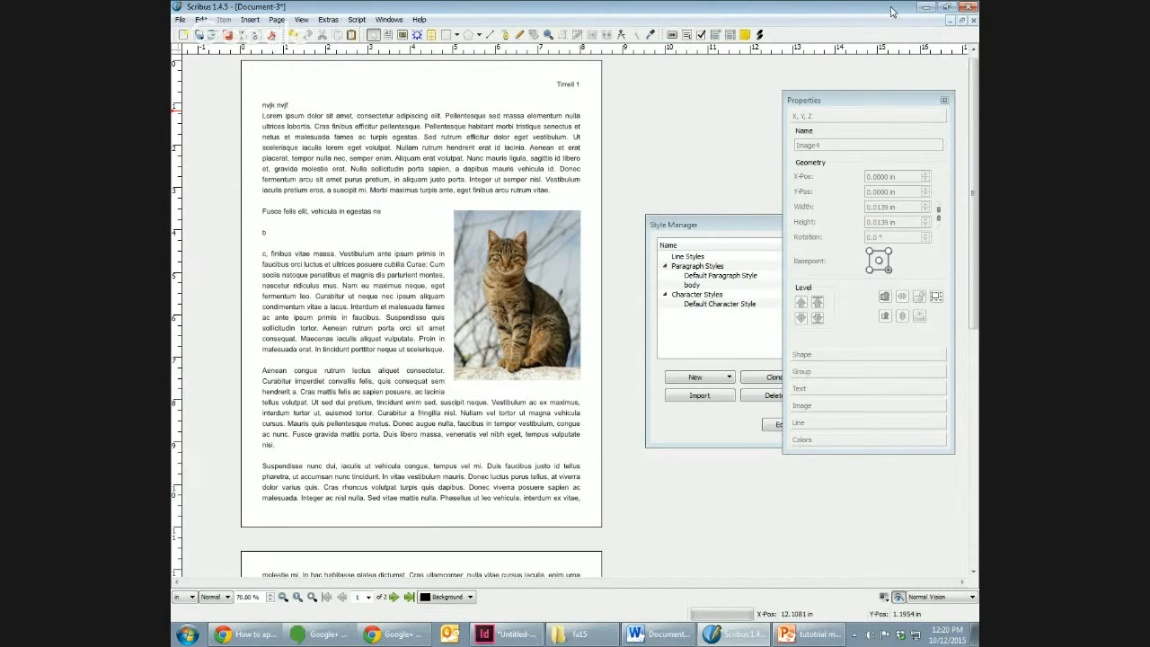
left_click(703, 226)
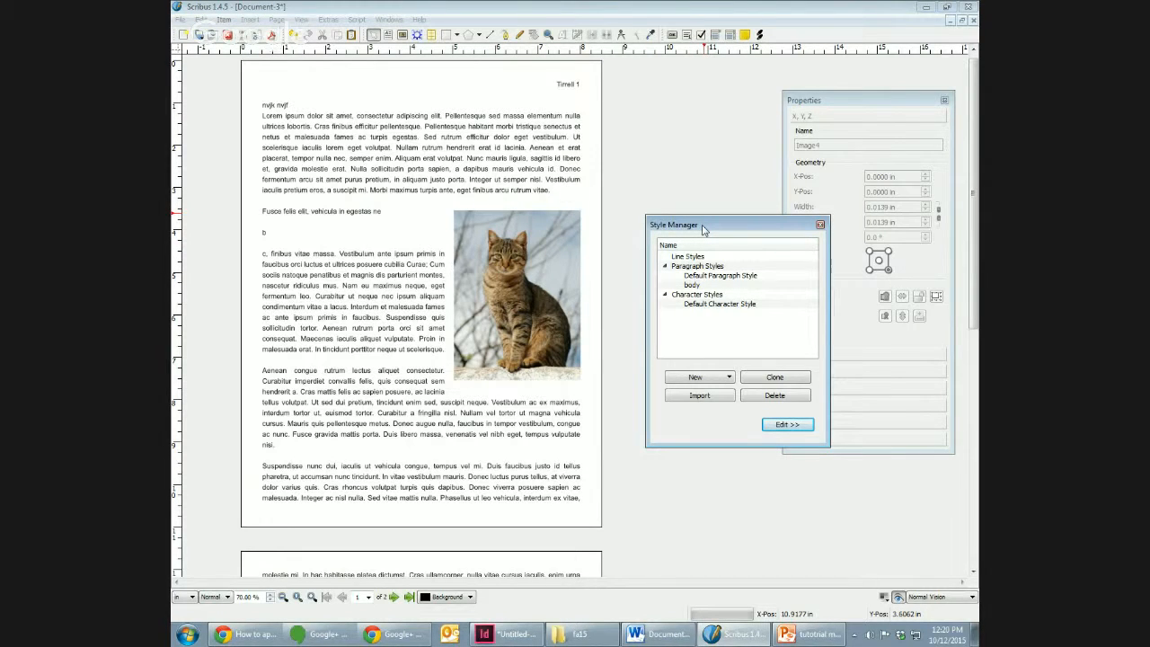